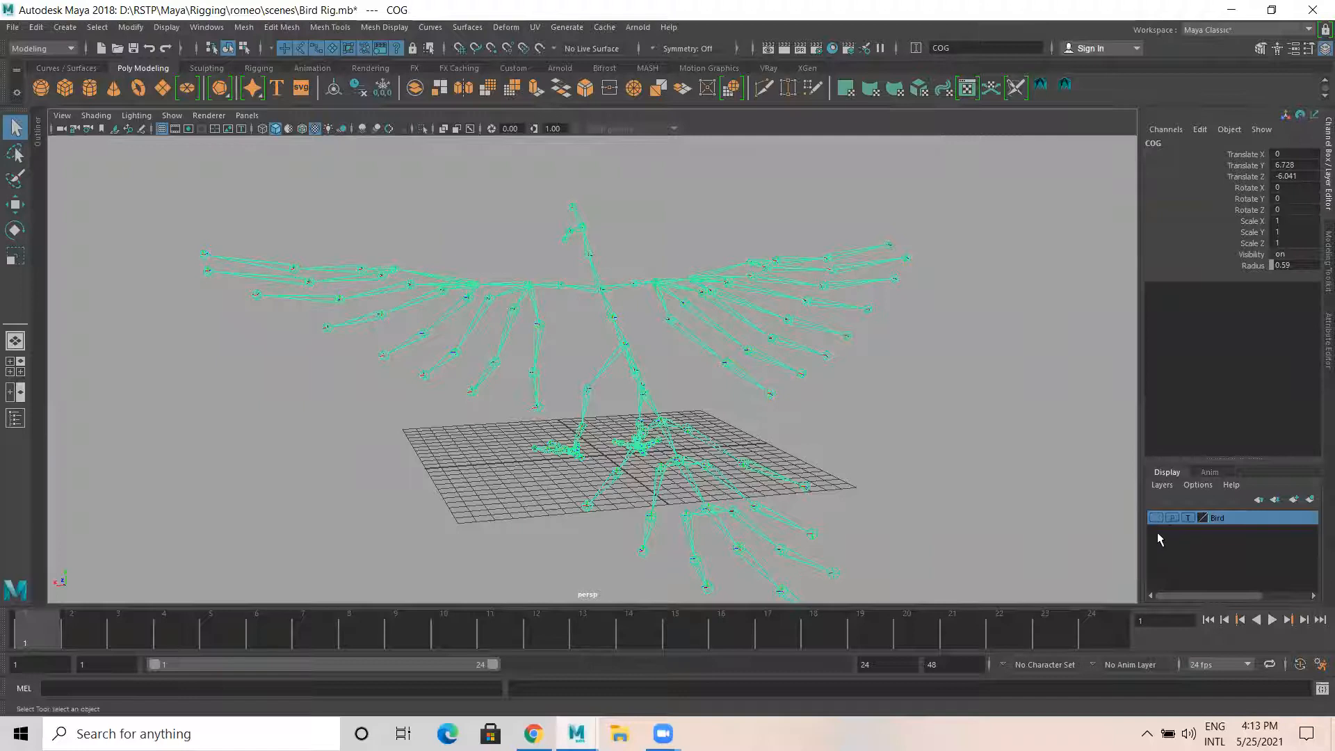
Show the Bird layer to compare the mesh with the joints from above, and hide it again
left_click(1155, 518)
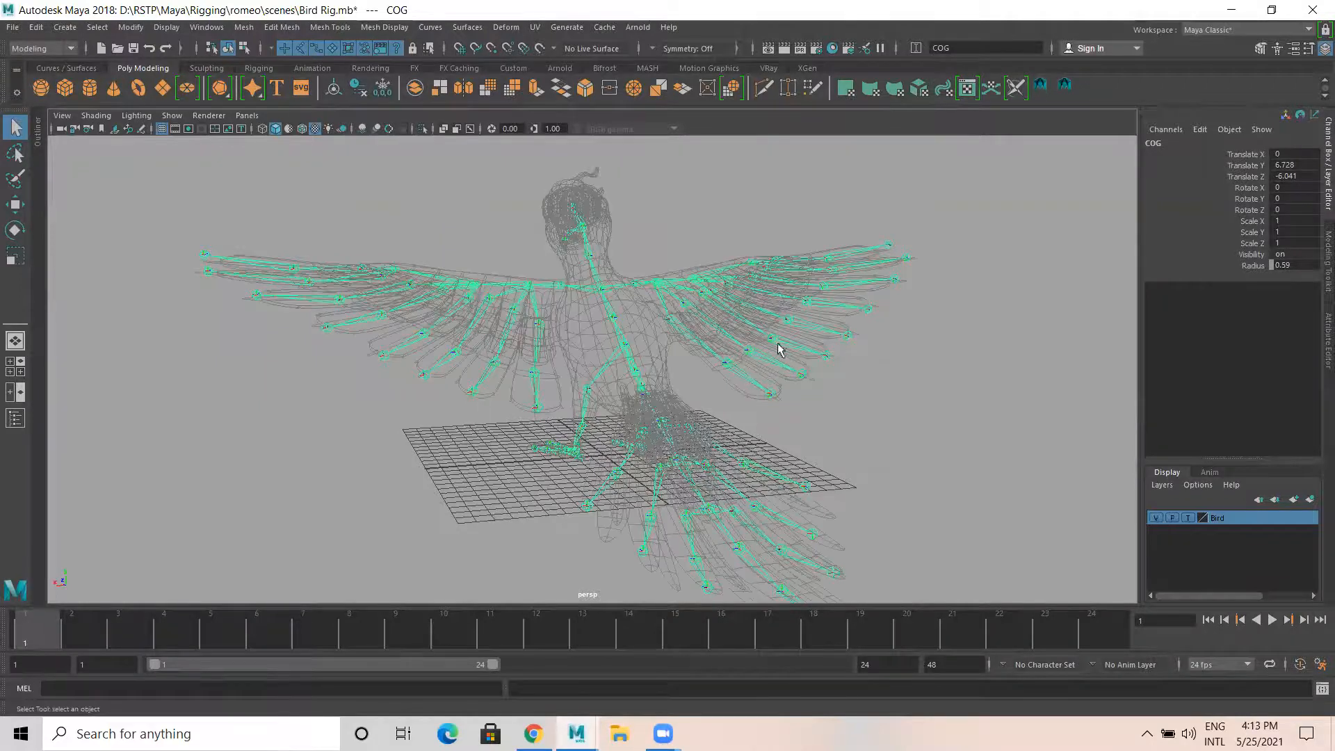
left_click_drag(540, 359, 688, 411, "alt")
left_click_drag(584, 429, 414, 317, "alt")
left_click(1155, 518)
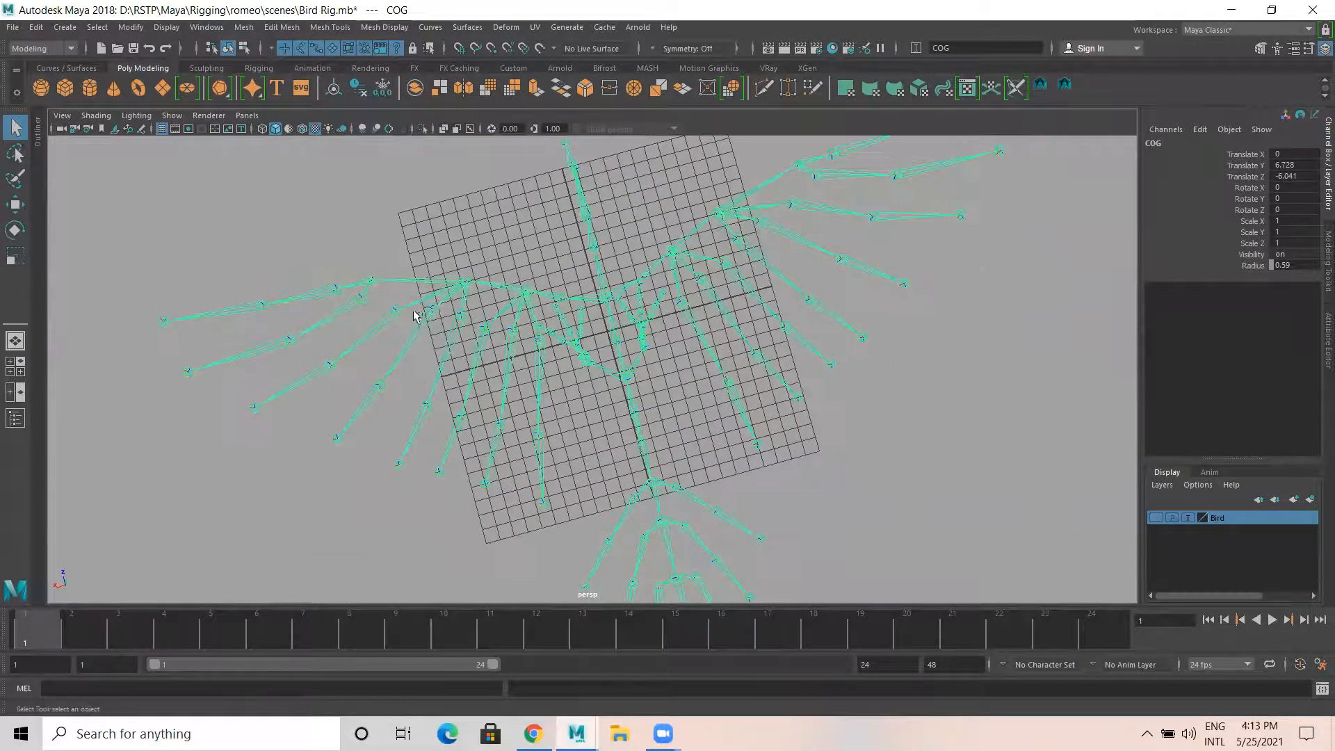
Try rotating the left wing joint LT_Wing_B about 37° around Y, and undo the rotation
left_click(464, 285)
key("e")
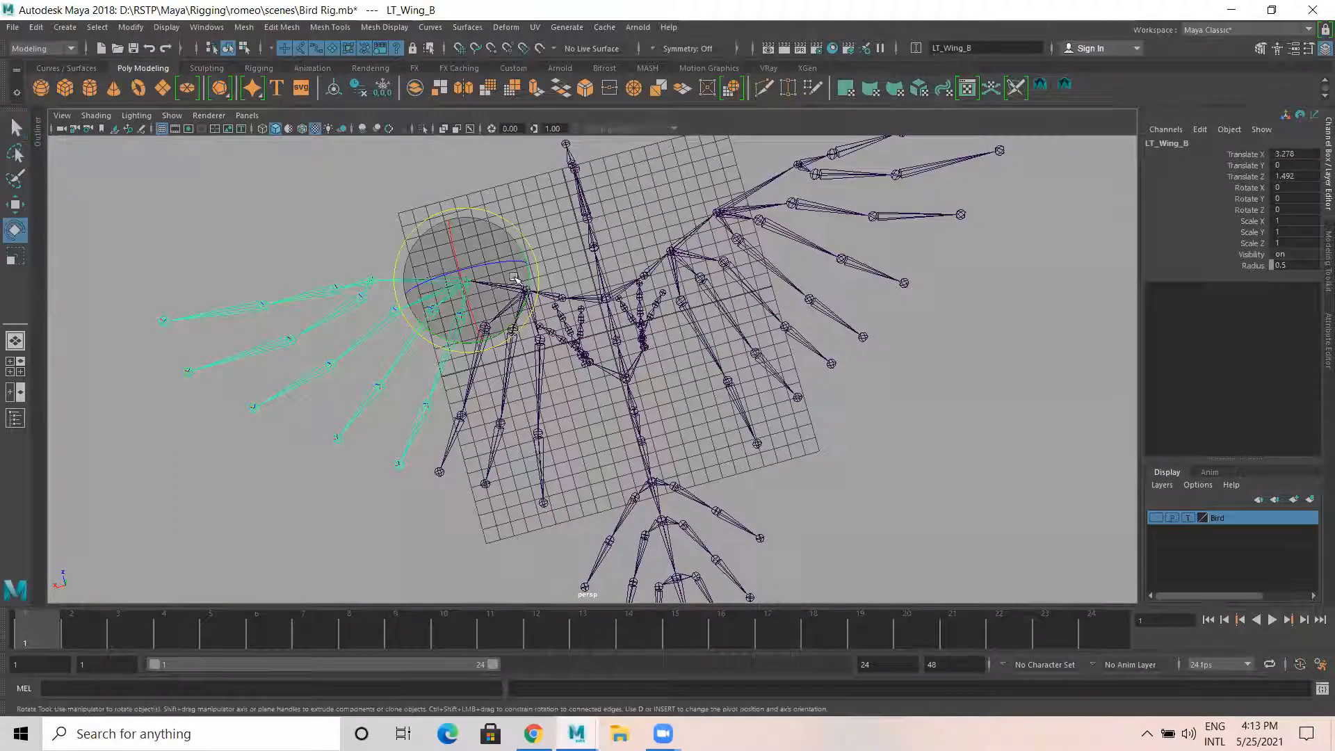
left_click_drag(518, 277, 485, 233)
key("ctrl+z")
key("ctrl+z")
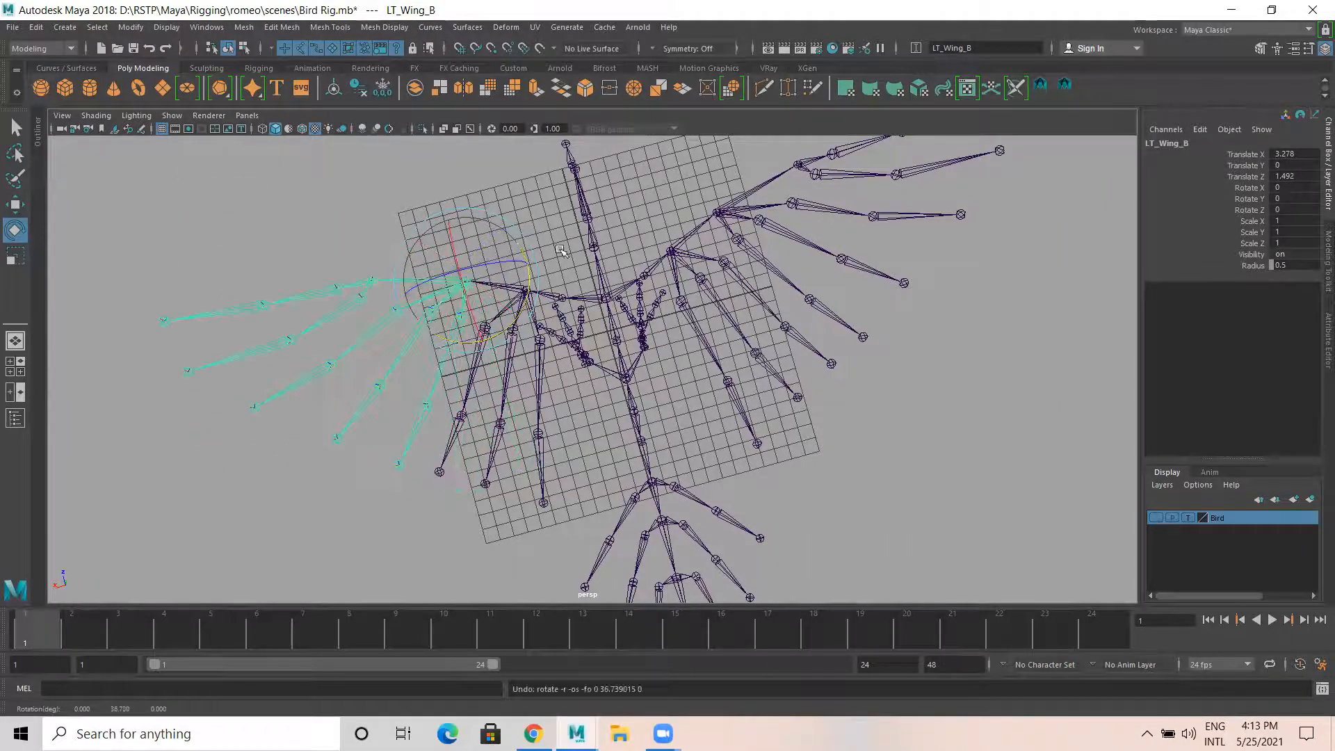
Pick the left wing's feather joints, try rotating LT_Wing_B7 about 19° around Y, and undo it
left_click(538, 259)
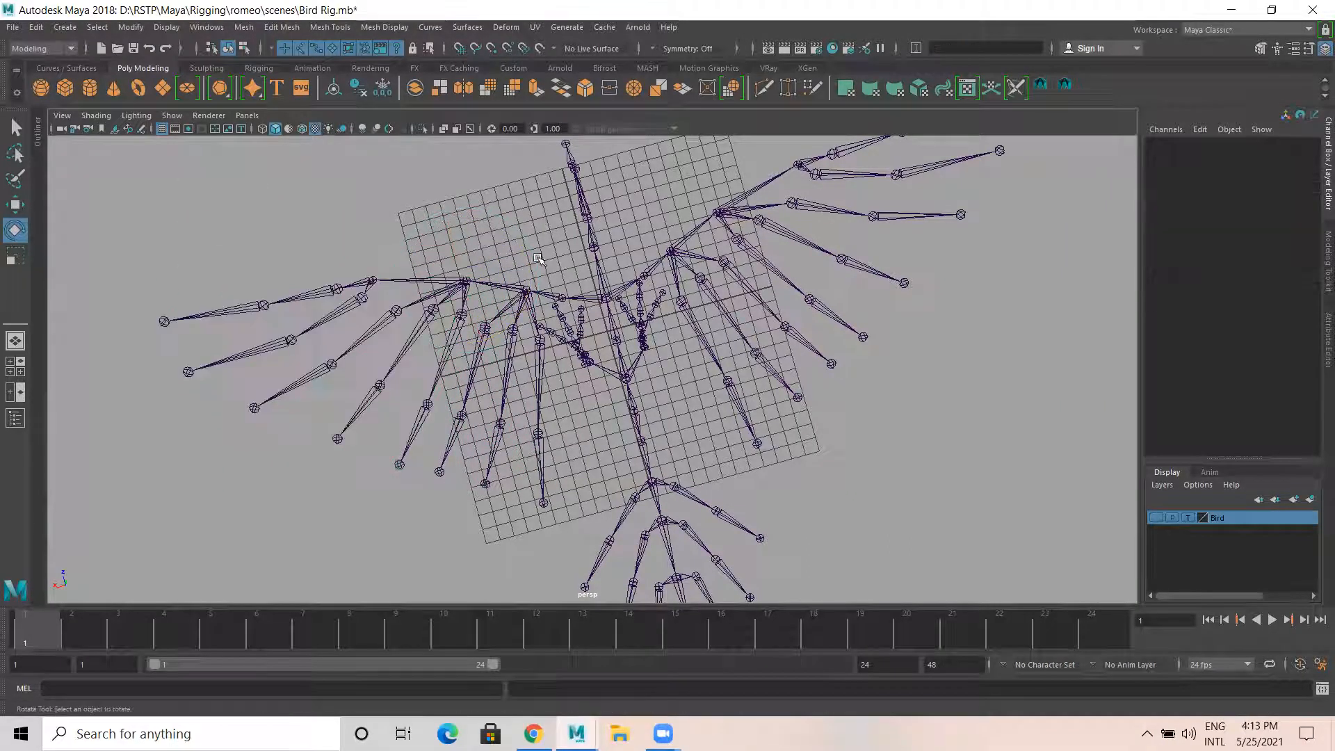
left_click(461, 315)
key("q")
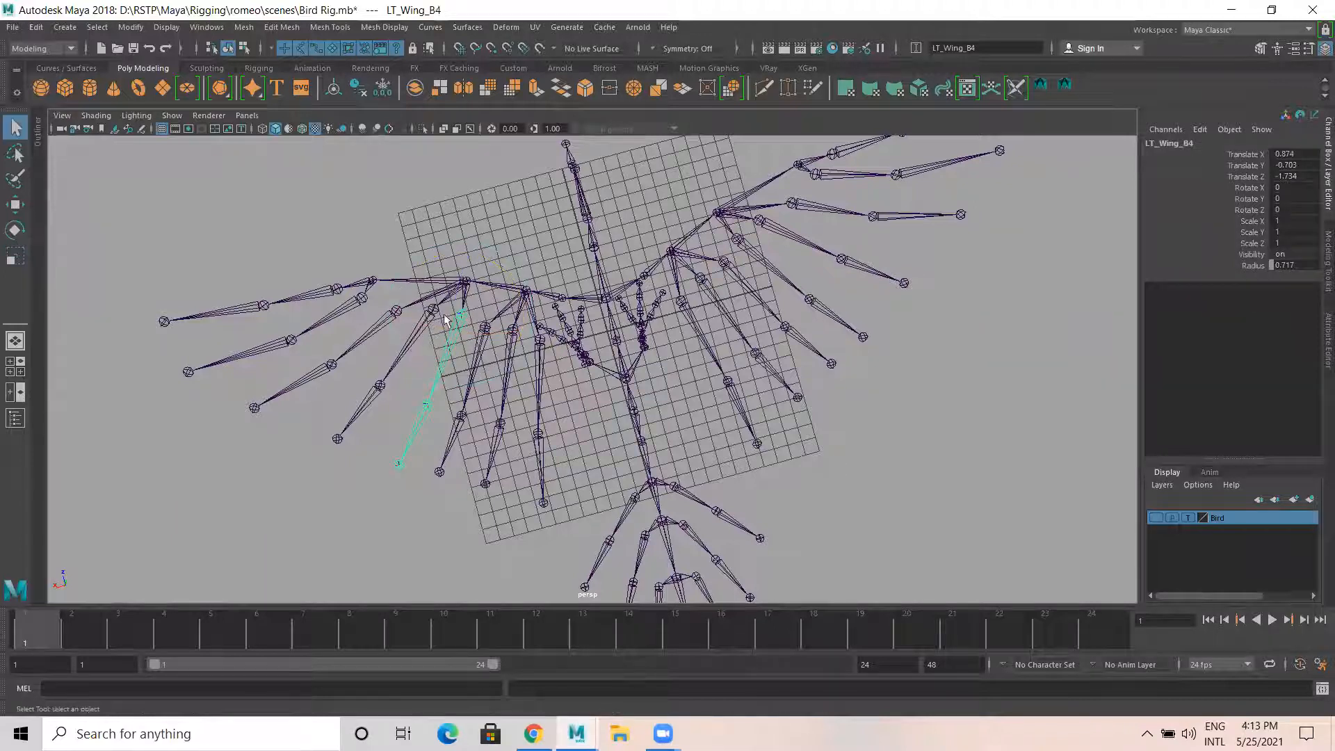
left_click(431, 312, "shift")
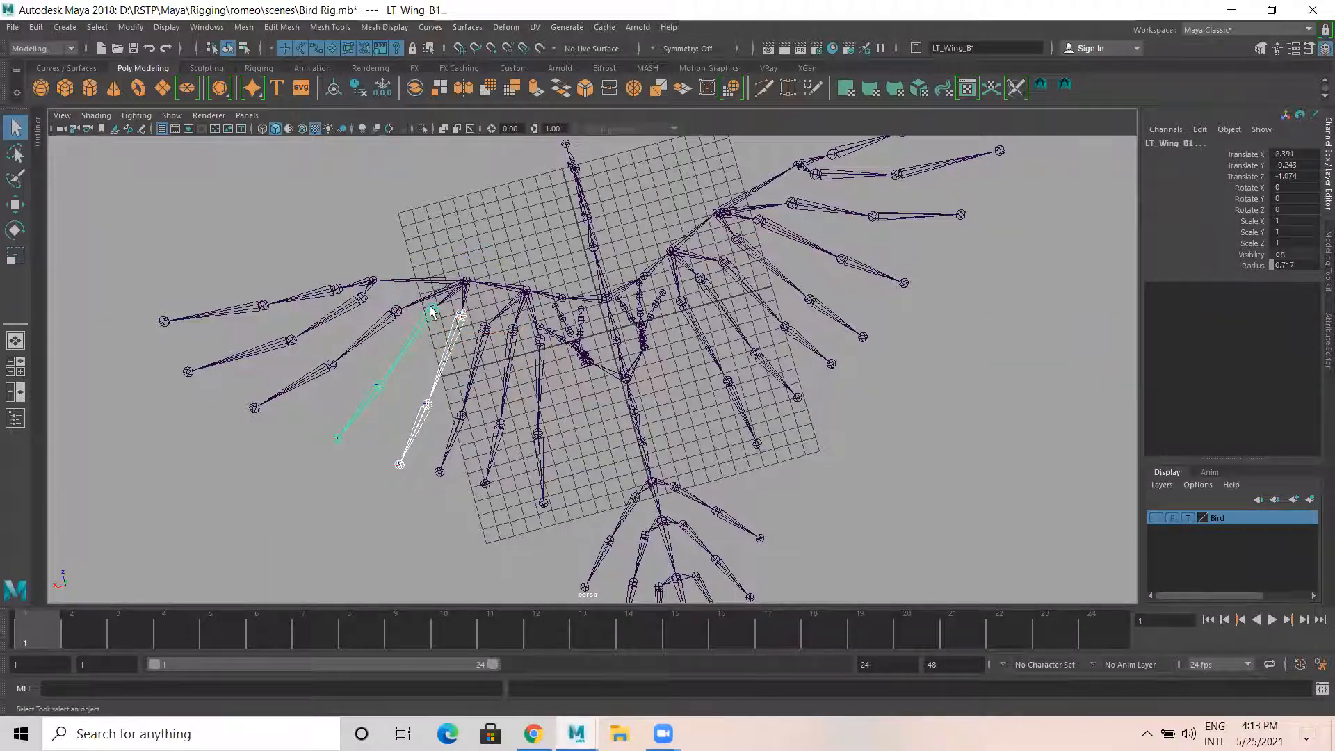
left_click(400, 316)
key("e")
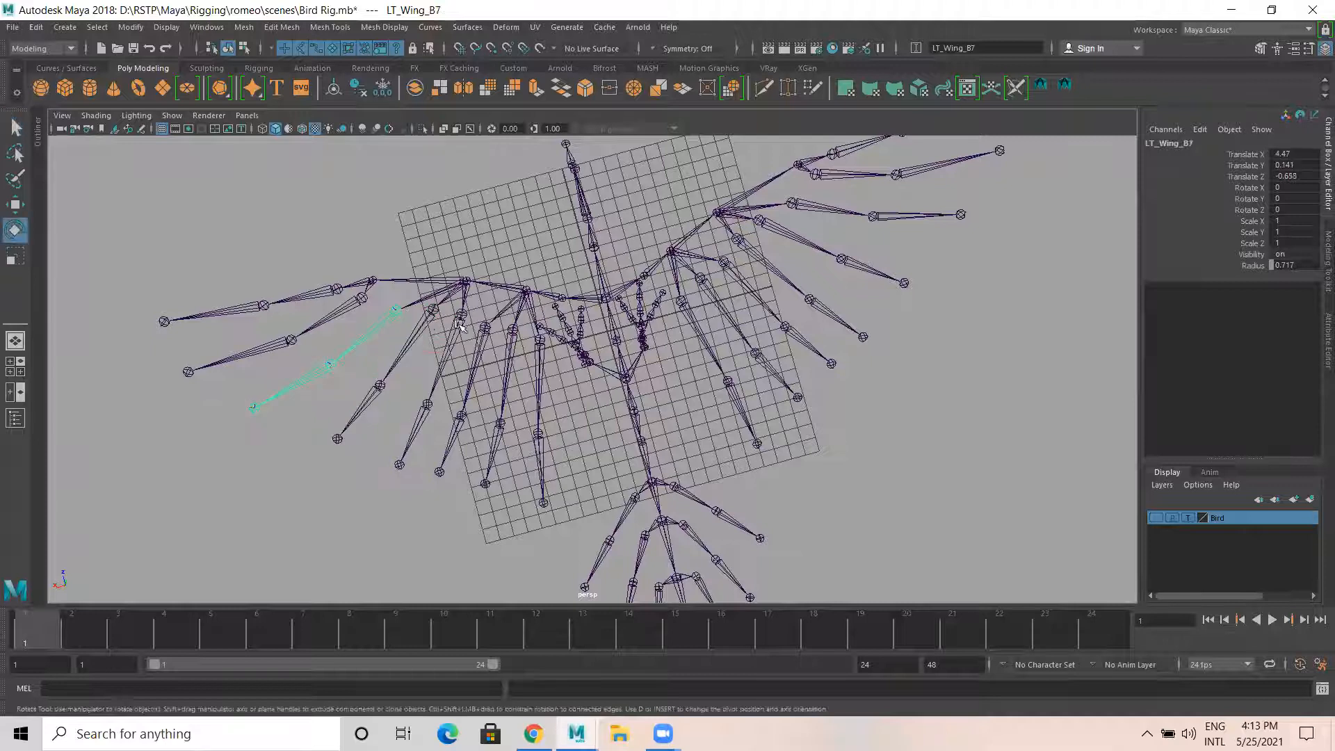
left_click_drag(459, 299, 443, 271)
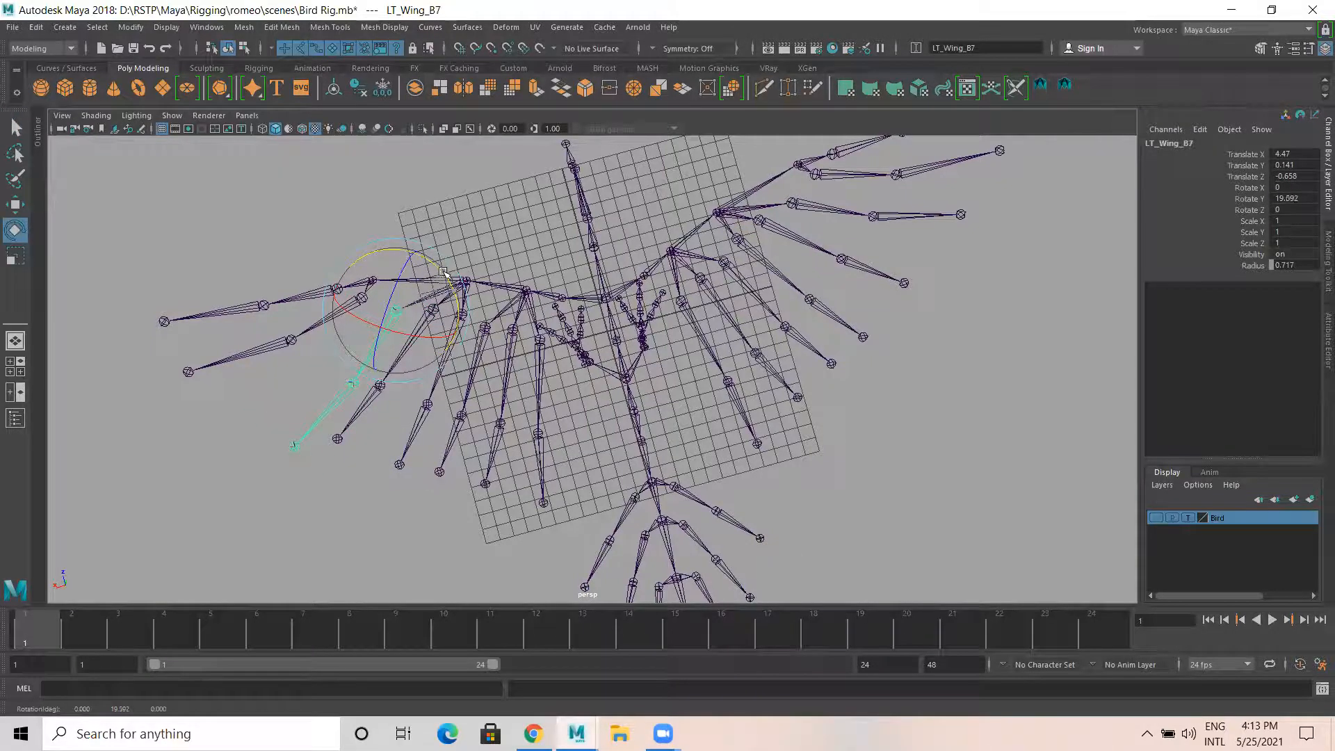
key("ctrl+z")
key("w")
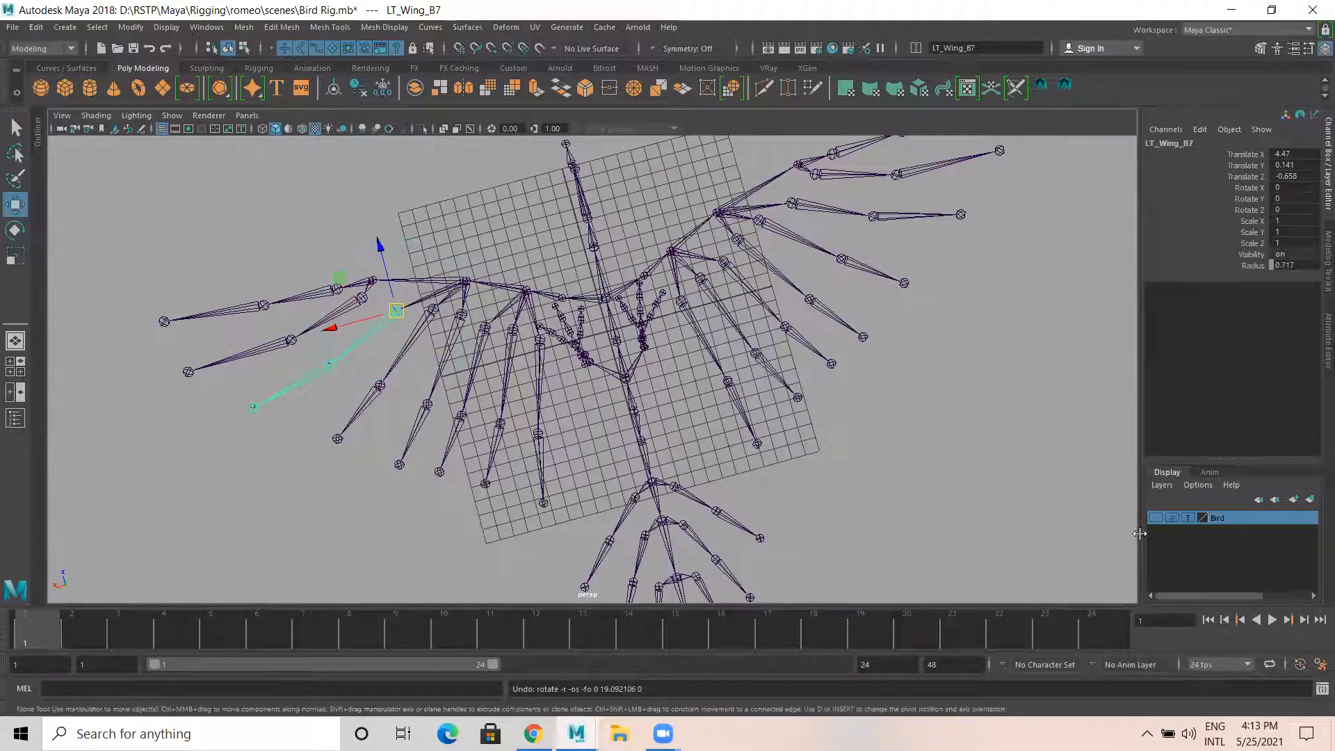
Show the Bird layer and cycle its display type through reference and normal back to template
left_click(1155, 518)
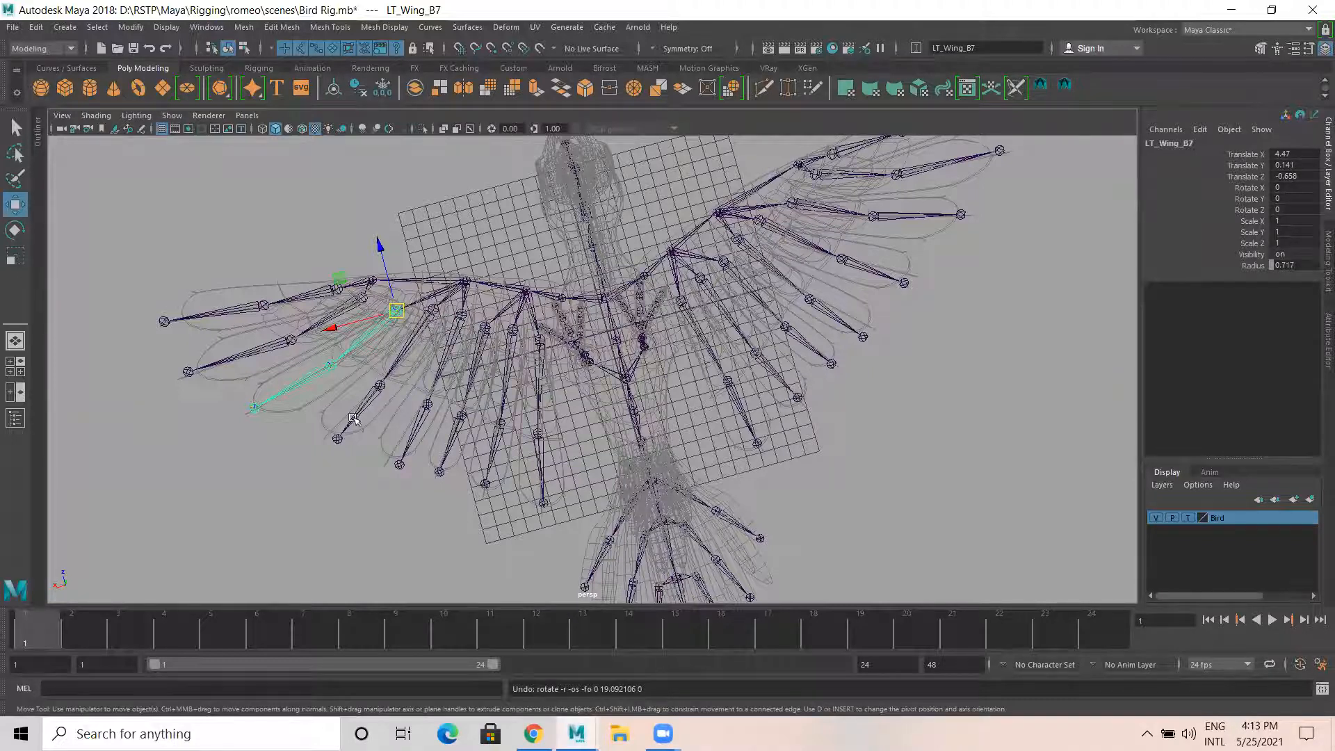
scroll(479, 362, "up", 1)
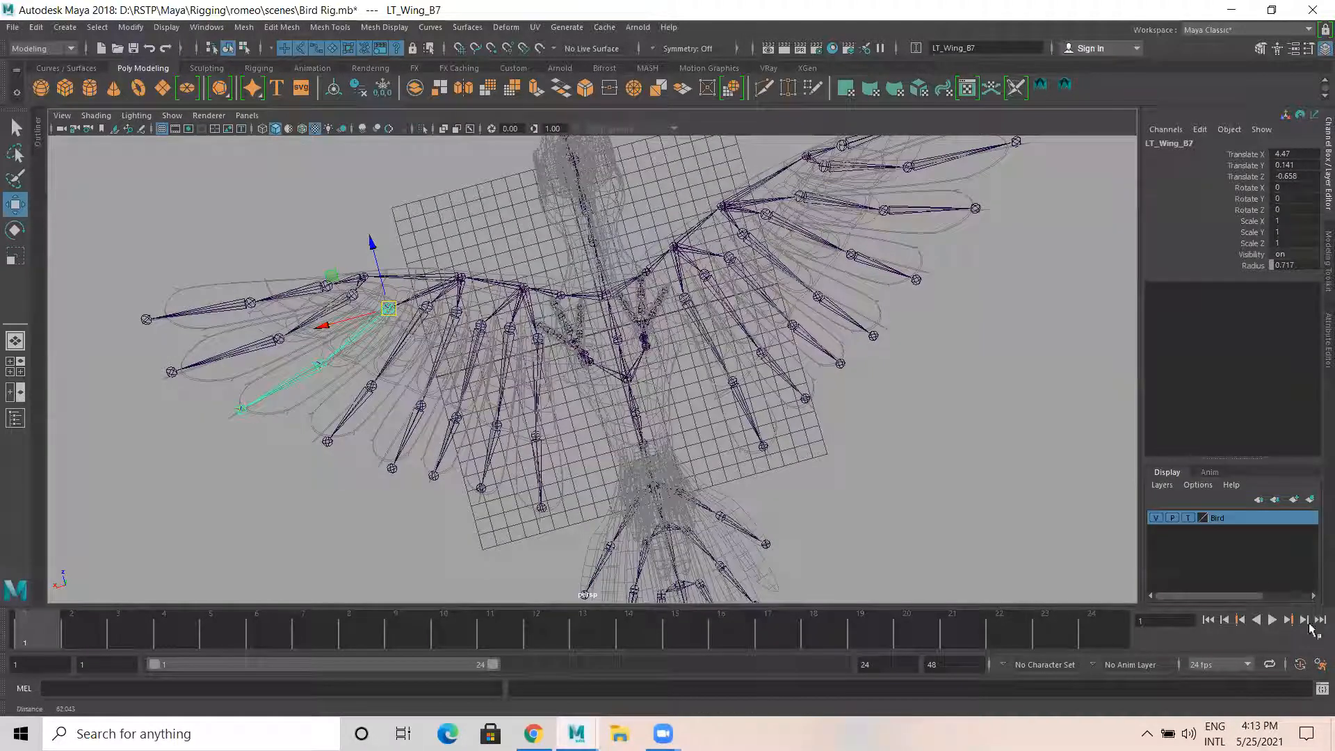
left_click(1187, 518)
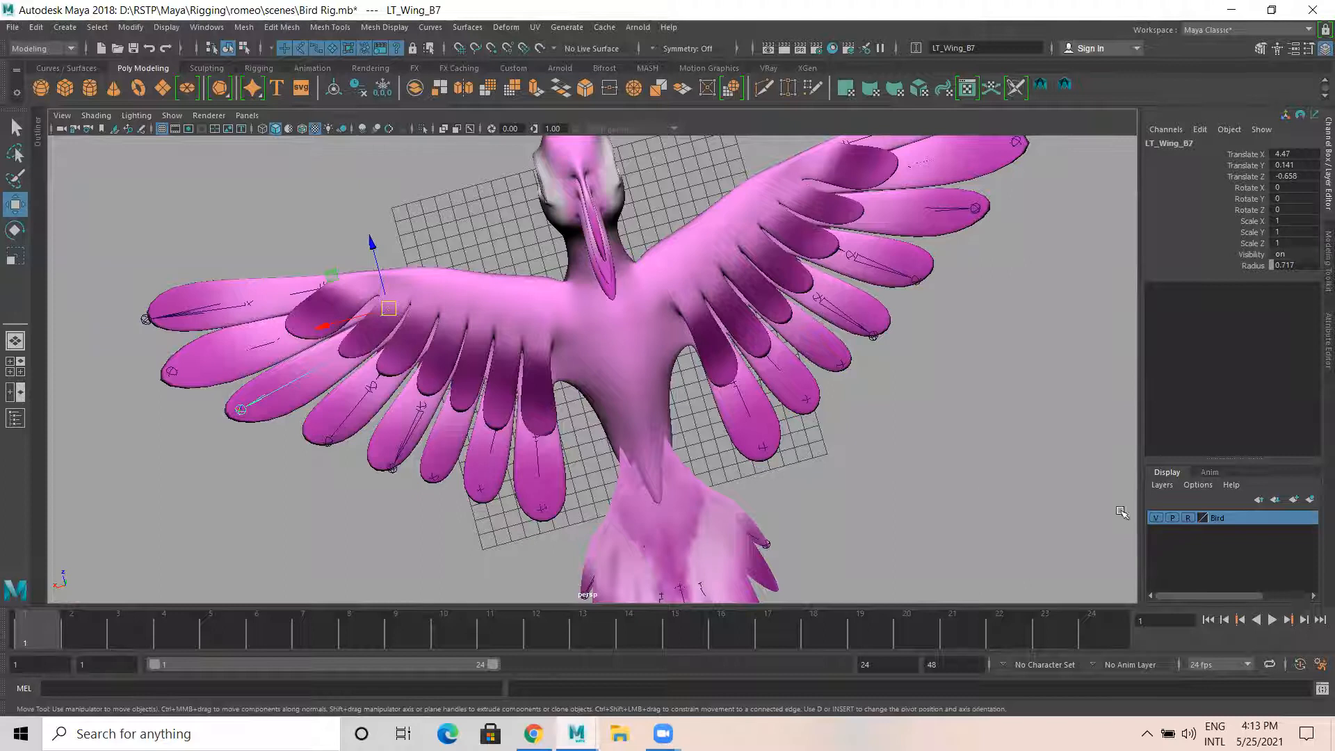
left_click(1188, 519)
left_click(1187, 518)
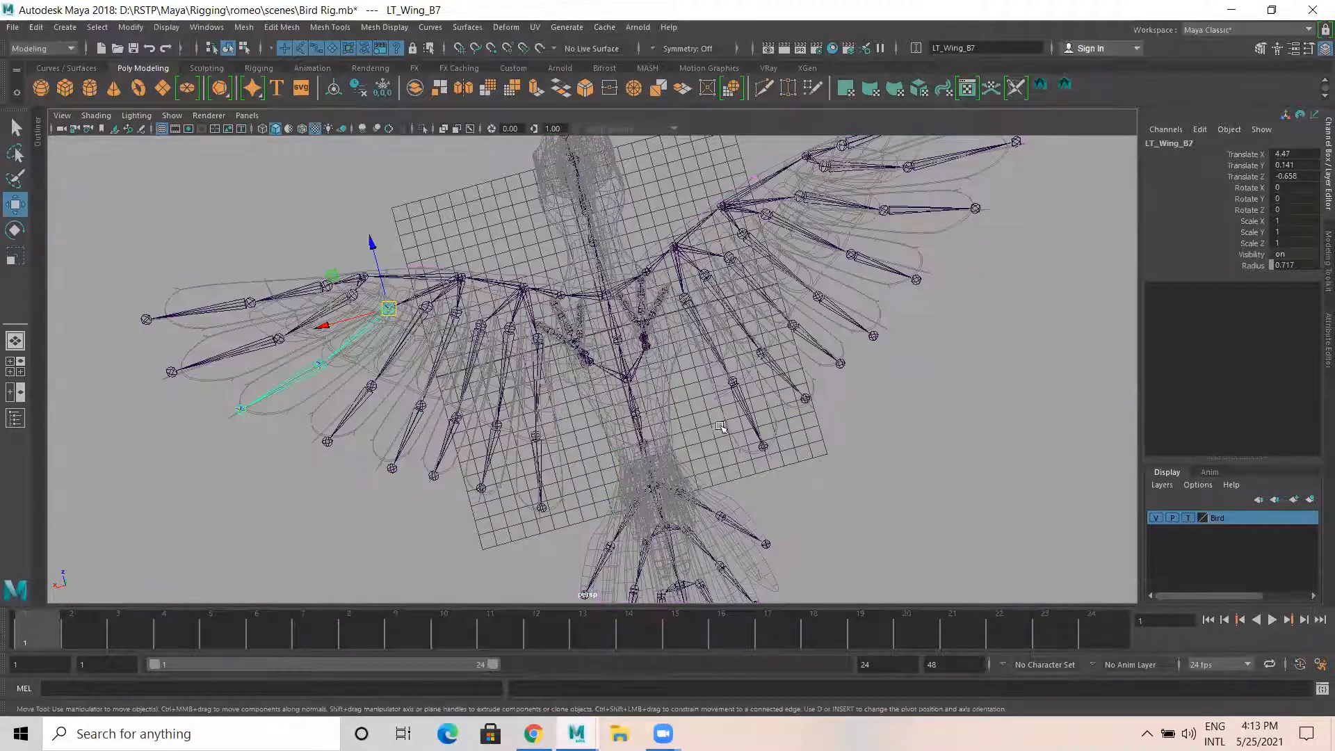
Examine the joint placement inside the bird mesh from the side and above, ending at the tail
left_click_drag(763, 455, 717, 376, "alt")
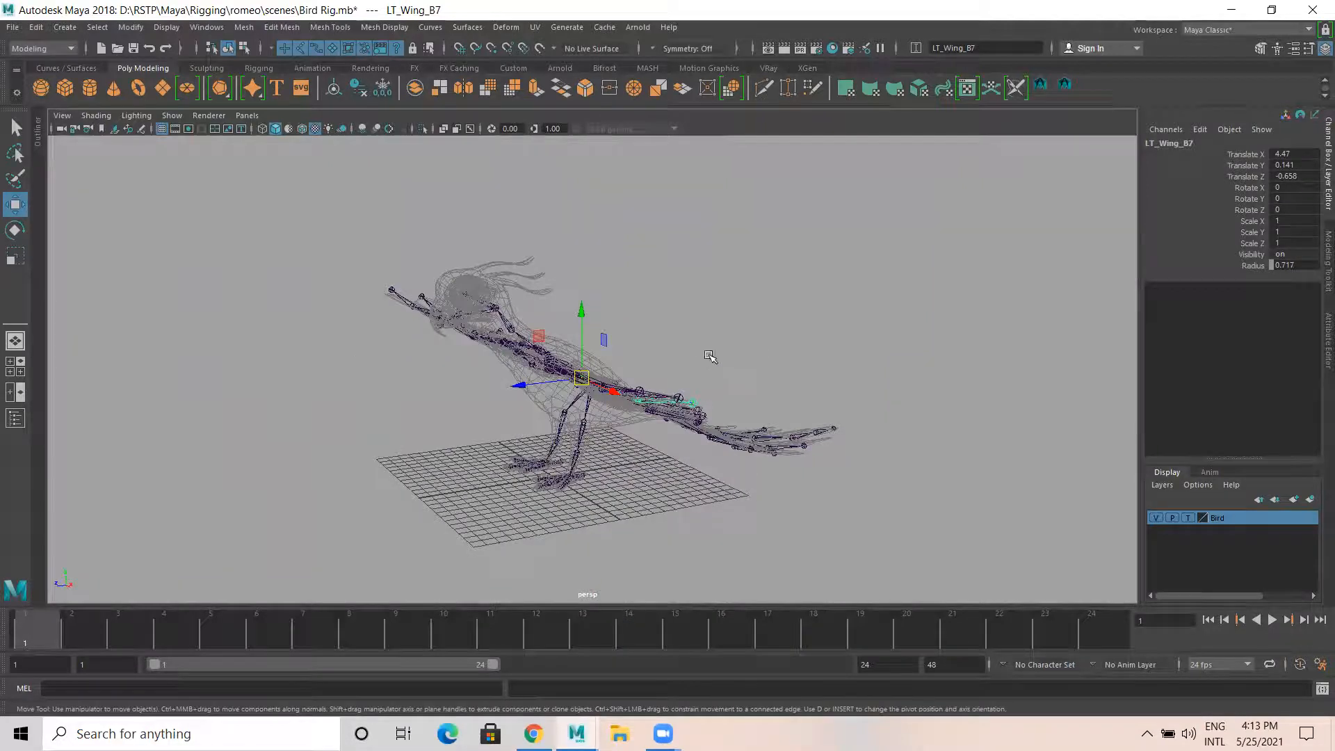
left_click_drag(580, 357, 569, 382, "alt")
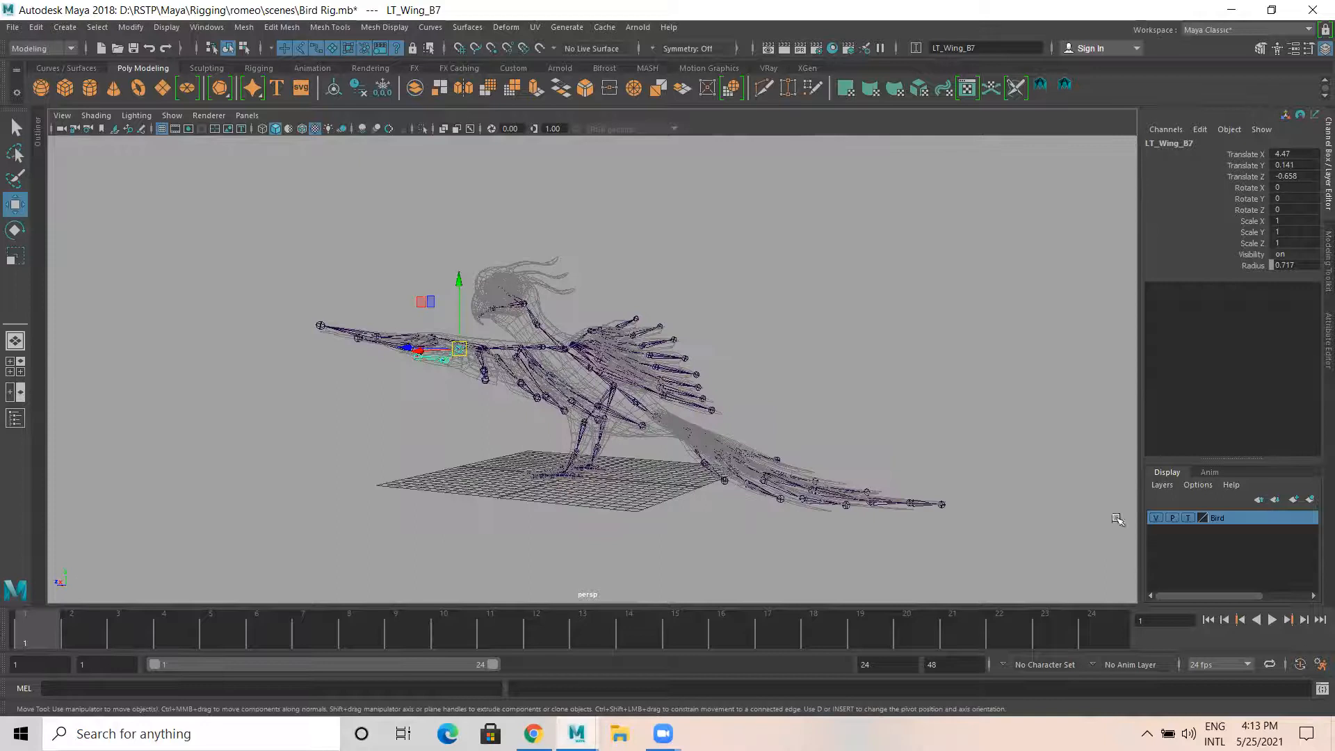
mouse_move(675, 370)
left_mouse_down("alt")
mouse_move(765, 441)
mouse_move(775, 431)
mouse_move(703, 367)
mouse_move(747, 395)
mouse_move(736, 383)
mouse_move(629, 397)
mouse_move(688, 428)
mouse_move(650, 374)
left_mouse_up("alt")
left_click_drag(598, 445, 742, 426, "alt")
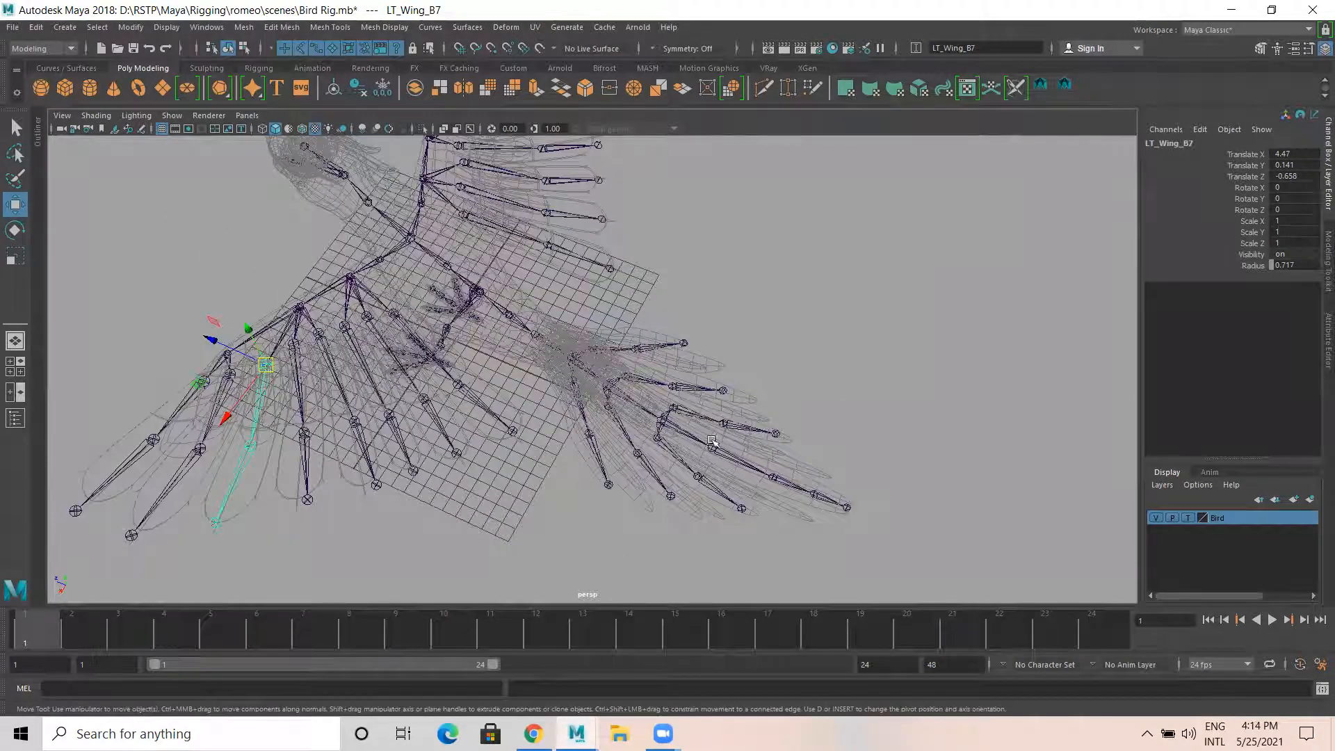
left_click_drag(733, 455, 662, 420, "alt")
left_click_drag(678, 465, 666, 457, "alt")
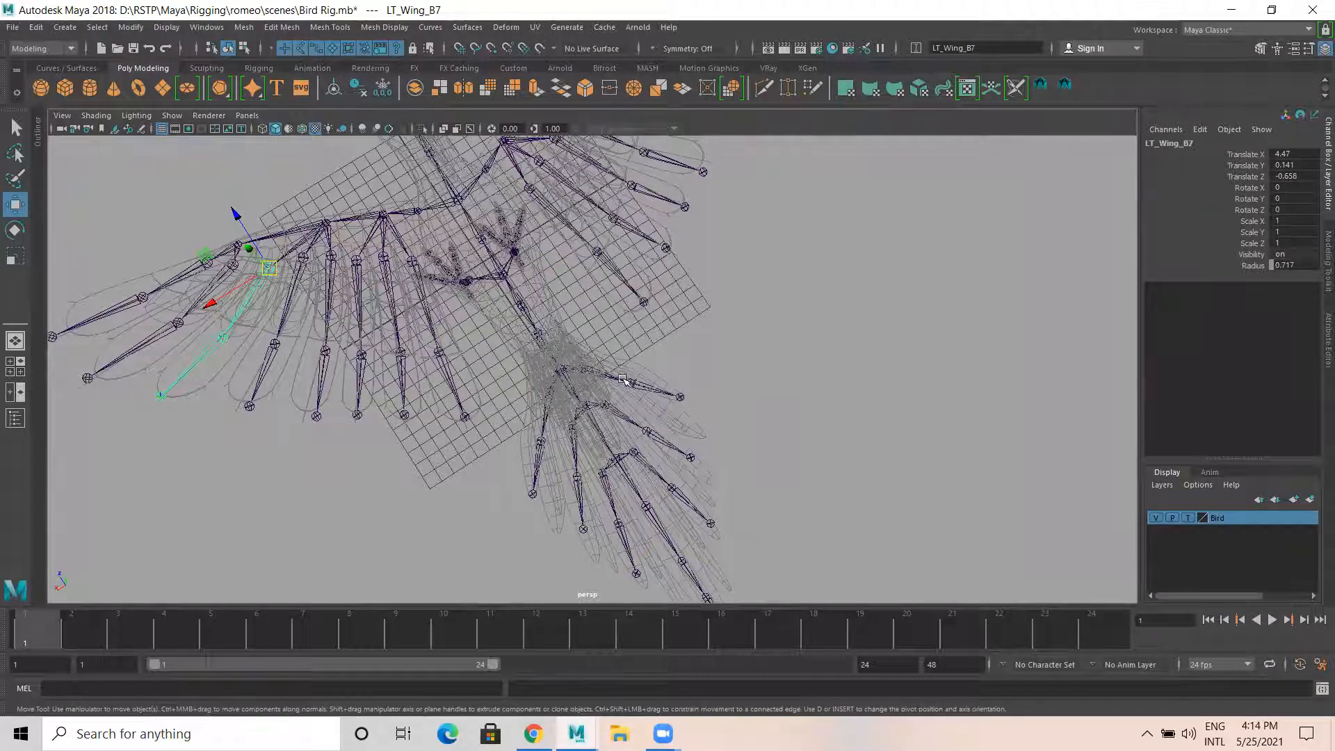
left_click_drag(718, 456, 768, 486, "alt")
left_click_drag(611, 415, 534, 376, "alt")
key("bracketleft")
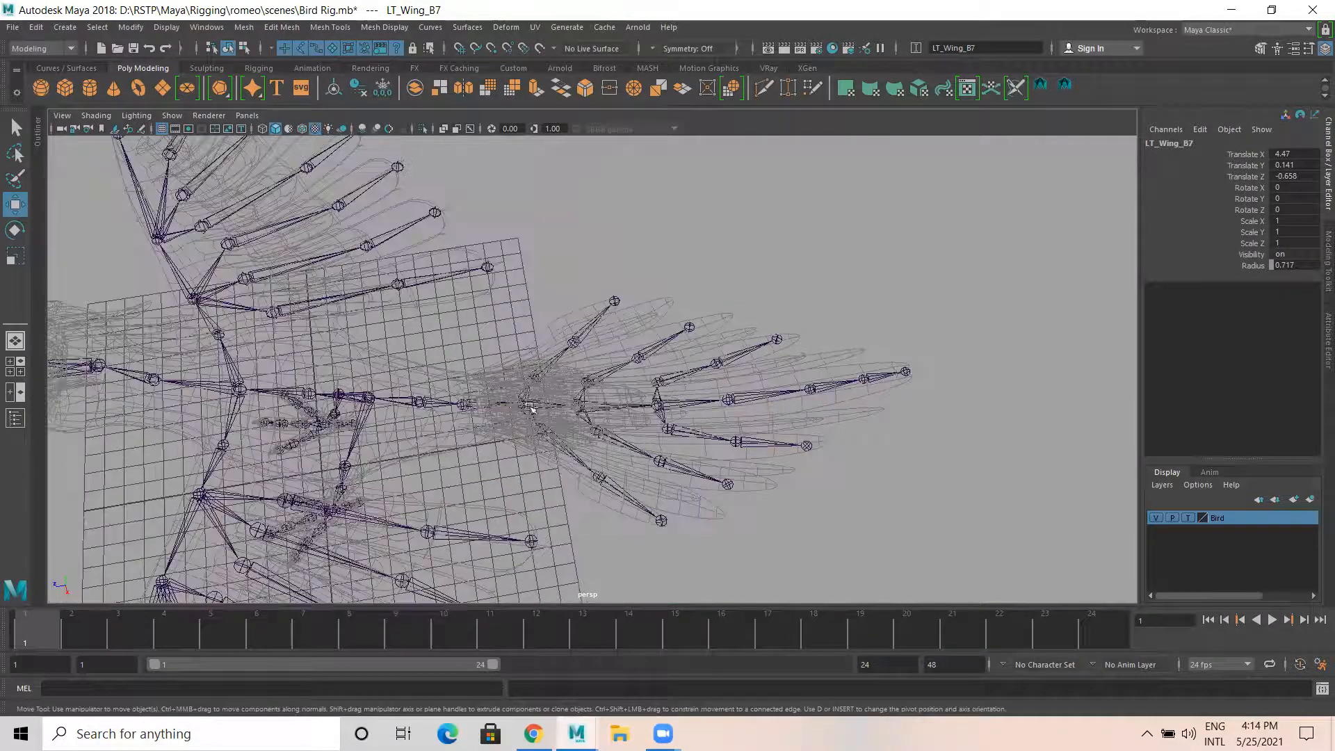
Select the whole hierarchy under Tail1, try rotating all its joints together, undo it and deselect
left_click(530, 407)
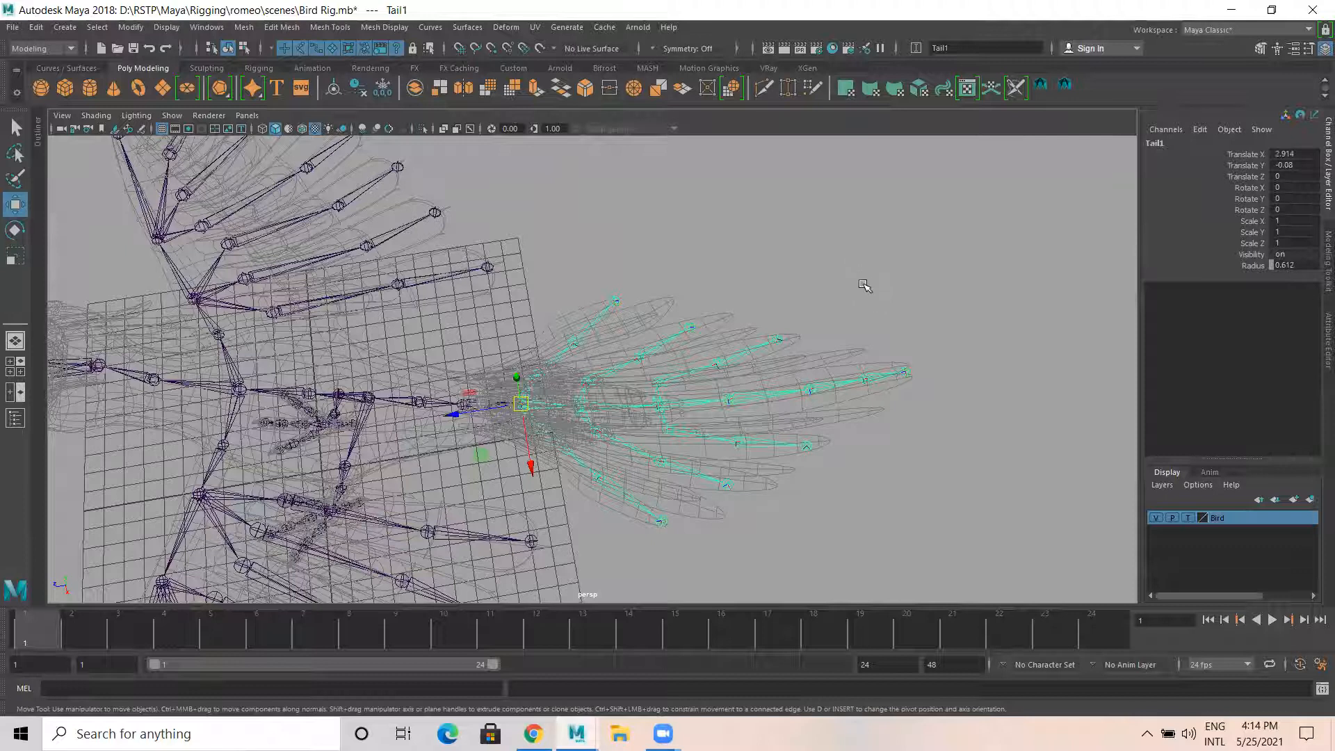
right_click_drag(831, 254, 834, 382)
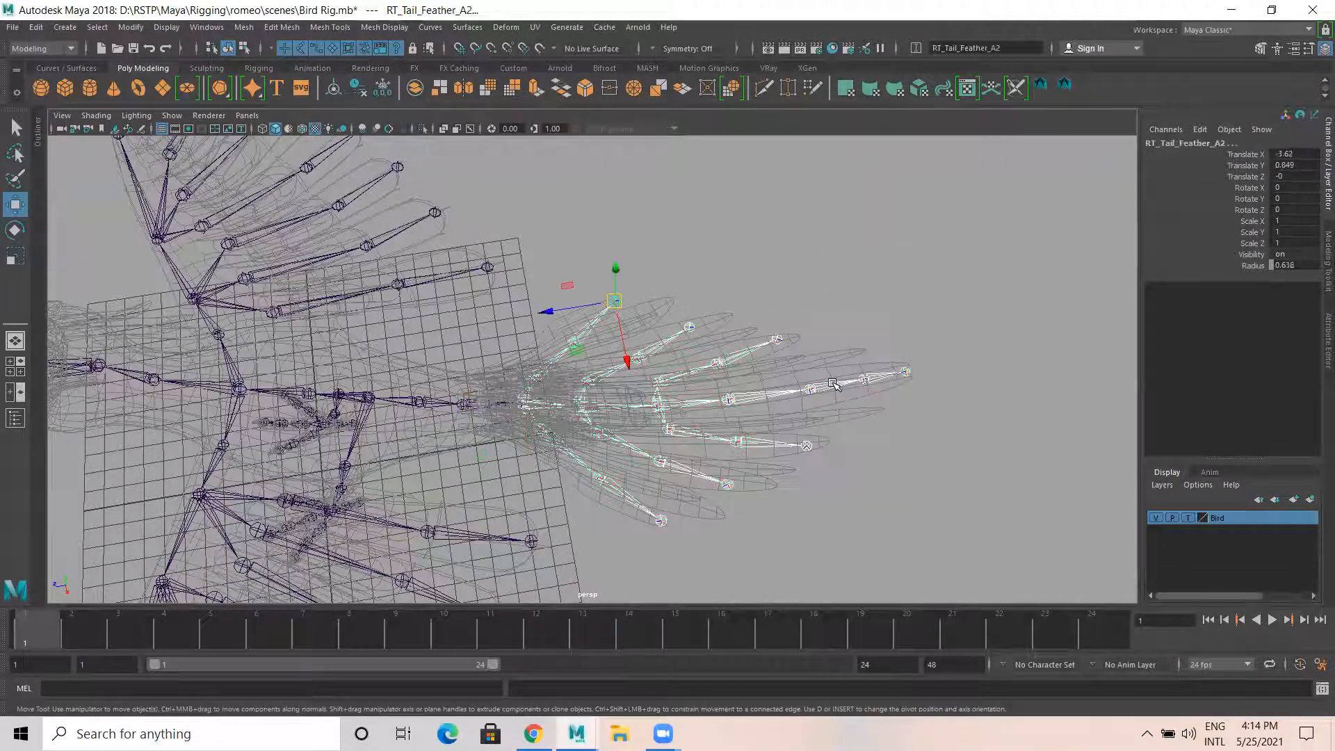
key("e")
left_click_drag(664, 276, 703, 283)
key("ctrl+z")
left_click_drag(767, 367, 618, 174, "alt")
key("ctrl+z")
left_click(896, 306)
key("w")
left_click_drag(883, 342, 903, 431, "alt")
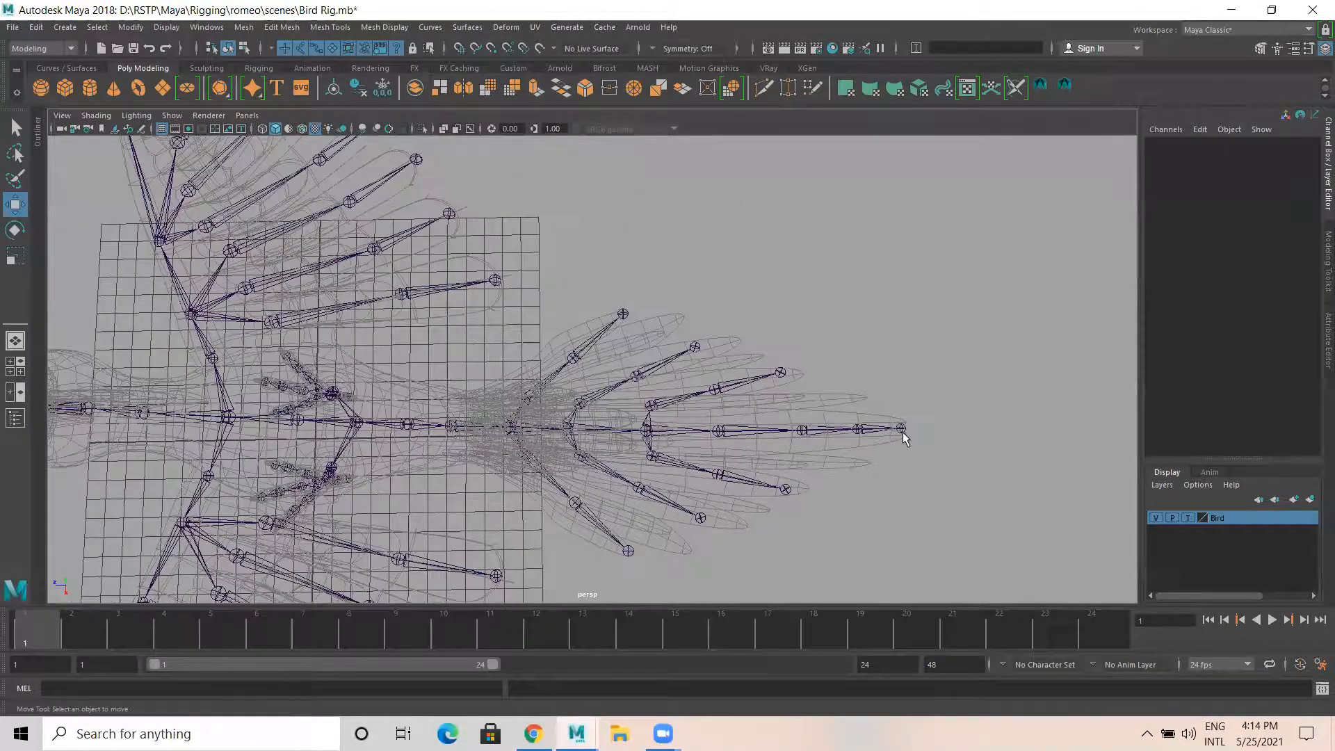
Select the central tail joints from the tip to Tail1, try rotating them together around Y, undo it and deselect
key("q")
left_click(902, 429)
left_click(718, 431)
left_click(647, 431)
left_click(569, 425)
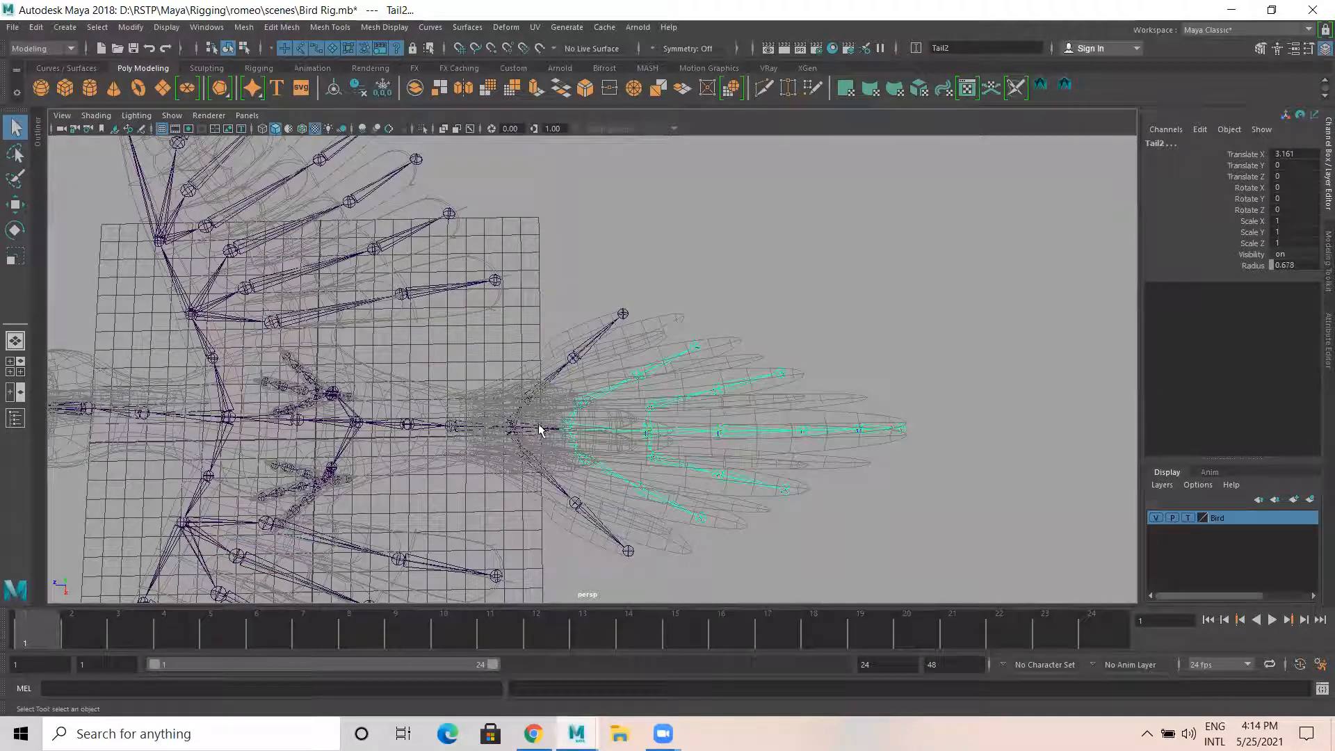
left_click(504, 427)
left_click_drag(584, 457, 666, 455, "alt")
key("e")
left_click_drag(545, 370, 518, 285, "alt")
key("ctrl+z")
left_click_drag(646, 402, 492, 455, "alt")
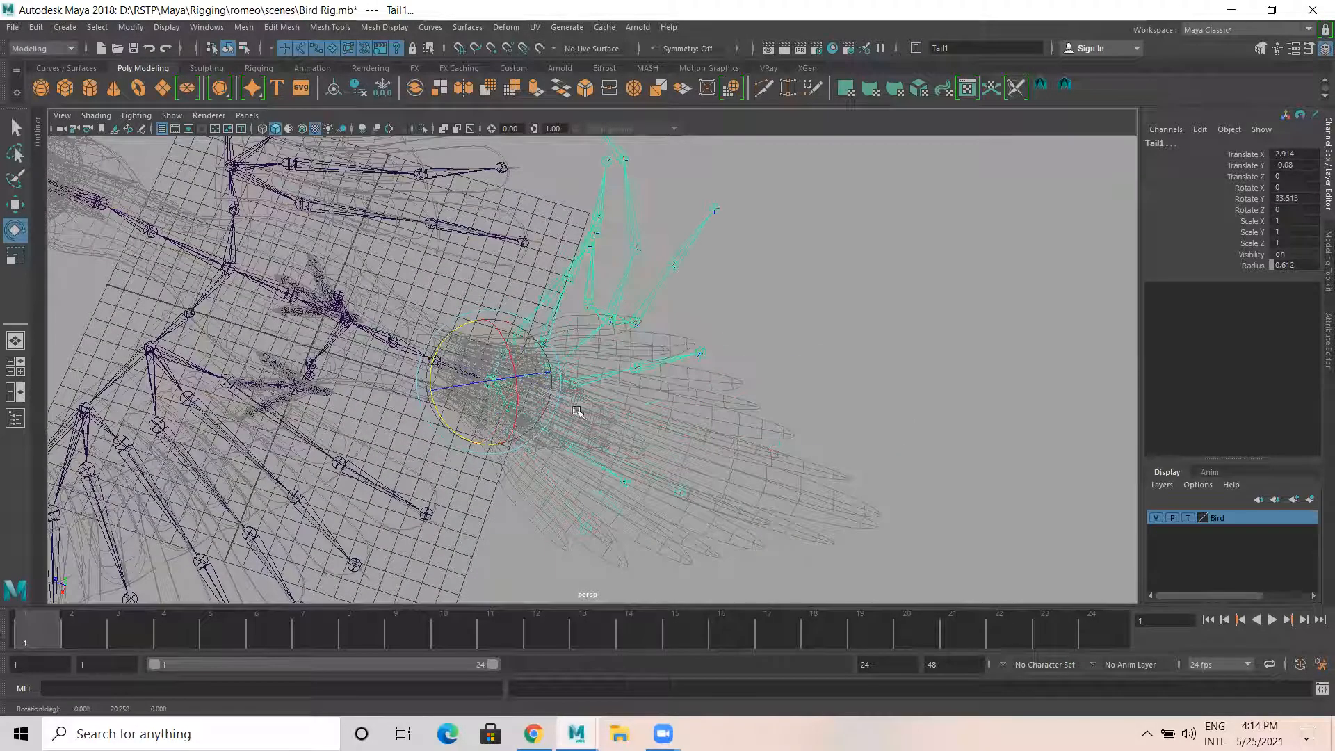
key("ctrl+z")
left_click(810, 319)
key("w")
Try rotating the tail feather joint LT_Tail_Feather_A about 17° around Y, and undo the rotation
right_click_drag(577, 496, 650, 513, "alt")
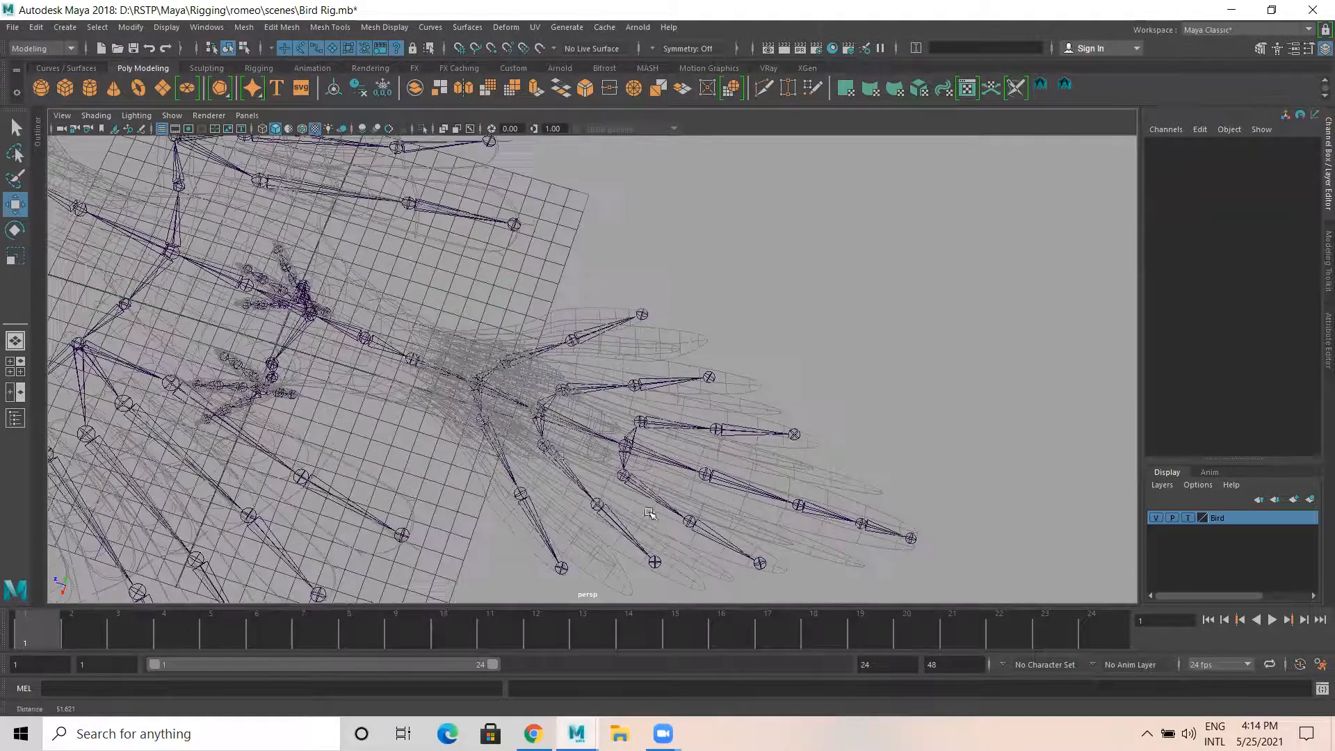
left_click(506, 425)
left_click_drag(506, 425, 584, 483, "alt")
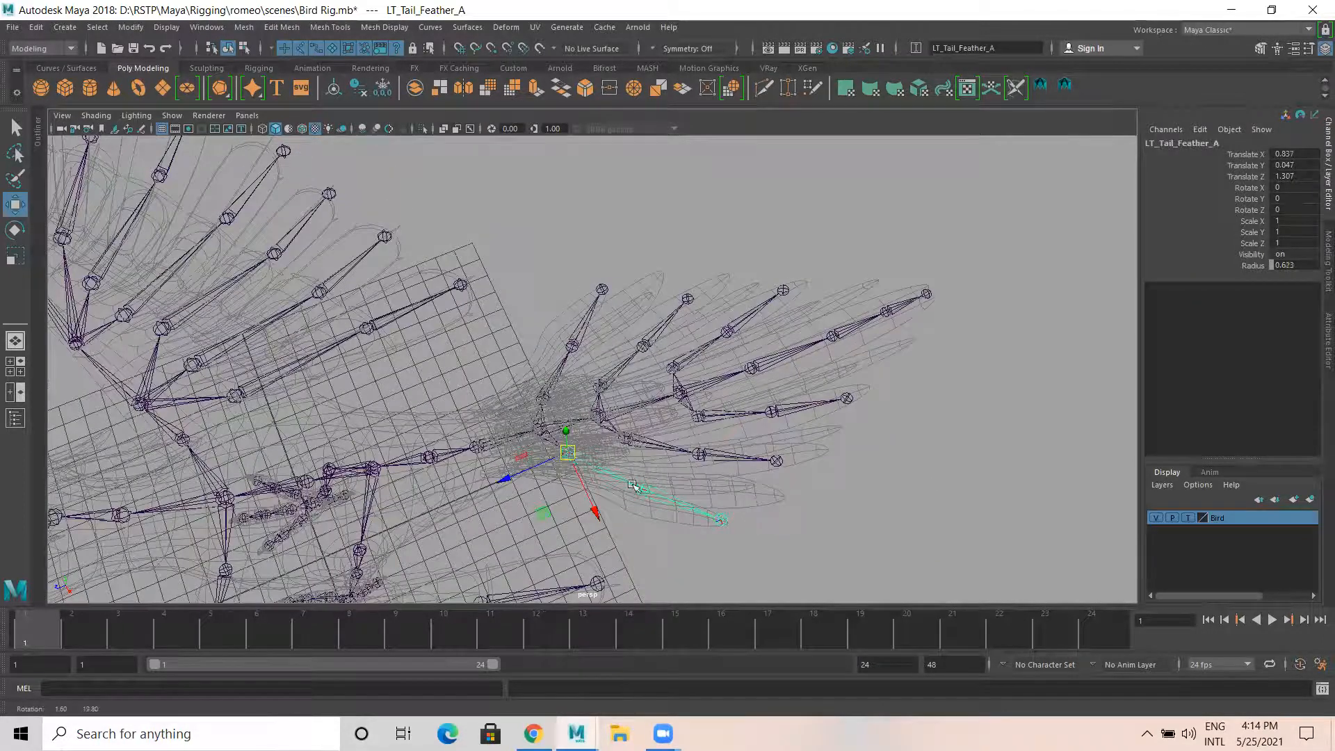
key("e")
right_click_drag(696, 442, 648, 434, "alt")
left_click_drag(583, 406, 580, 387)
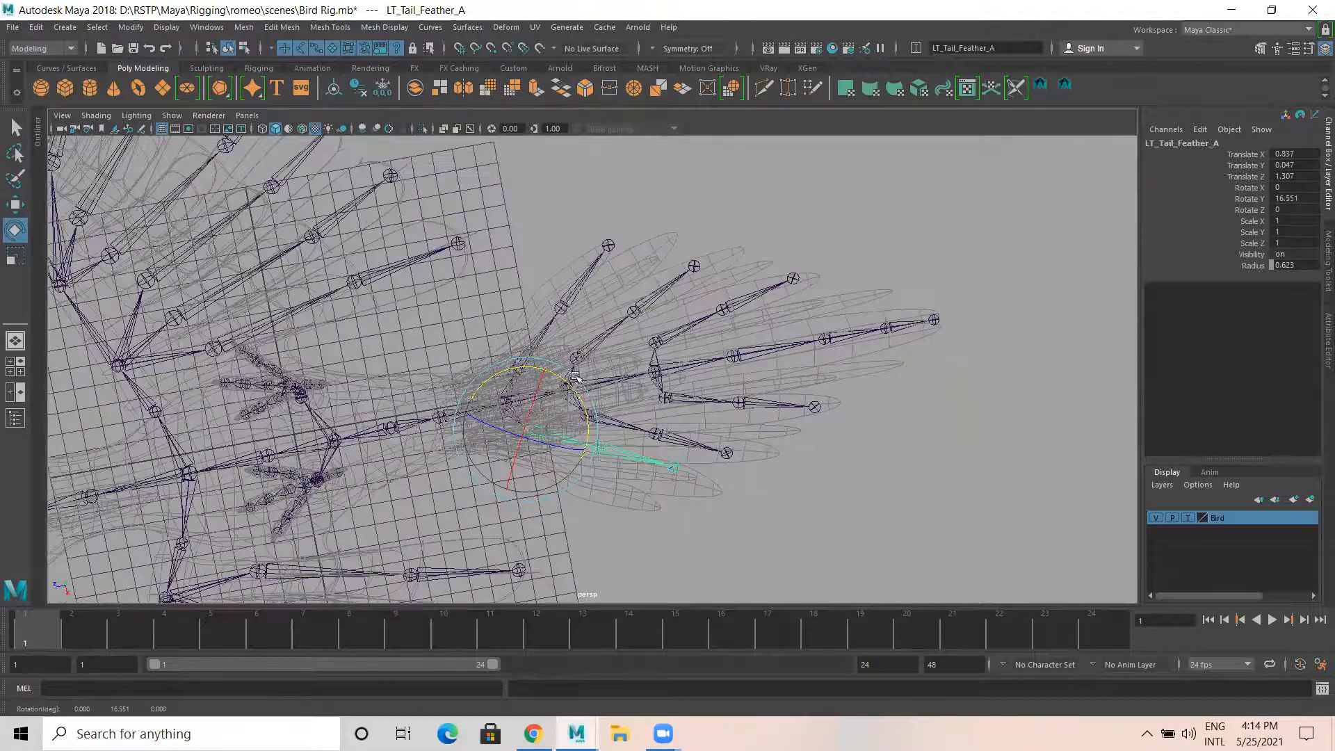
key("ctrl+z")
Select the hierarchy of LT_Tail_Feather_A, try bending its joints together around Y, undo the rotations and deselect
right_click_drag(741, 468, 741, 522)
left_click_drag(649, 481, 625, 483, "alt")
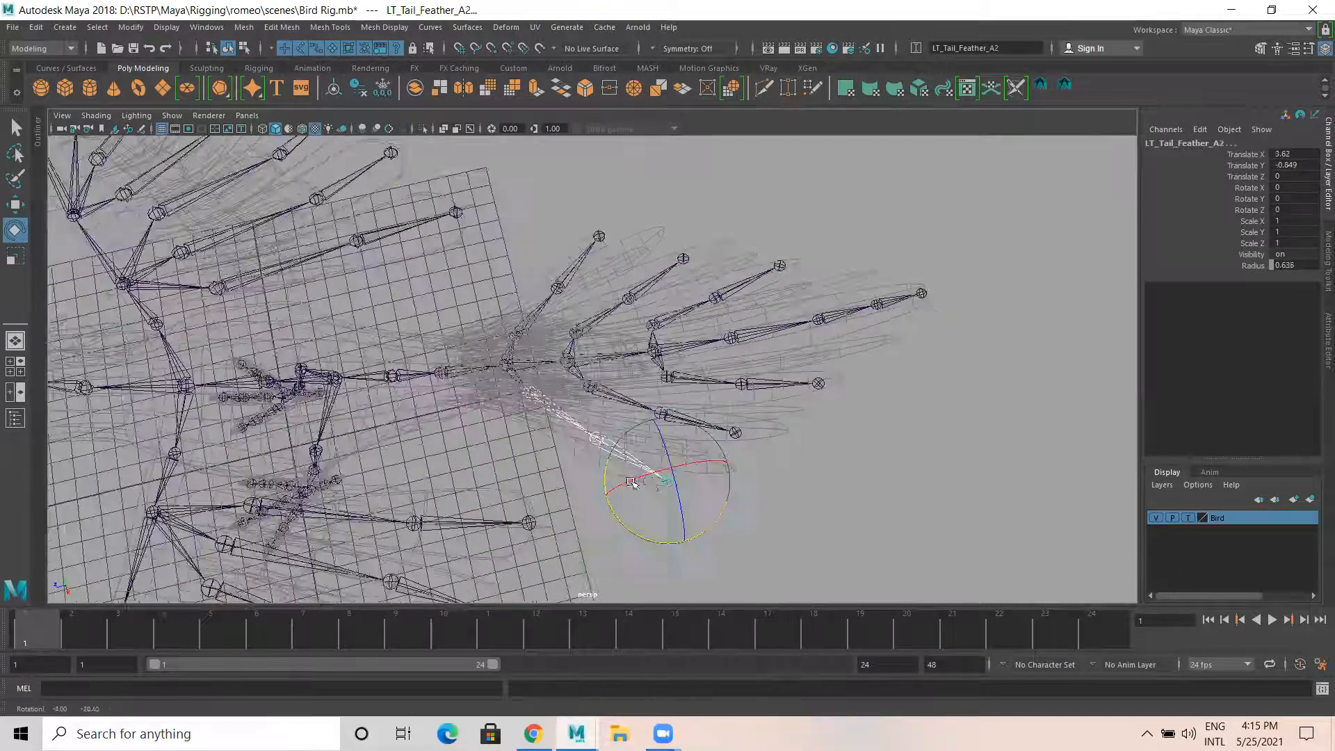
left_click_drag(706, 458, 635, 424)
key("ctrl+z")
key("ctrl+z")
left_click_drag(723, 511, 518, 437, "alt")
key("ctrl+z")
key("ctrl+z")
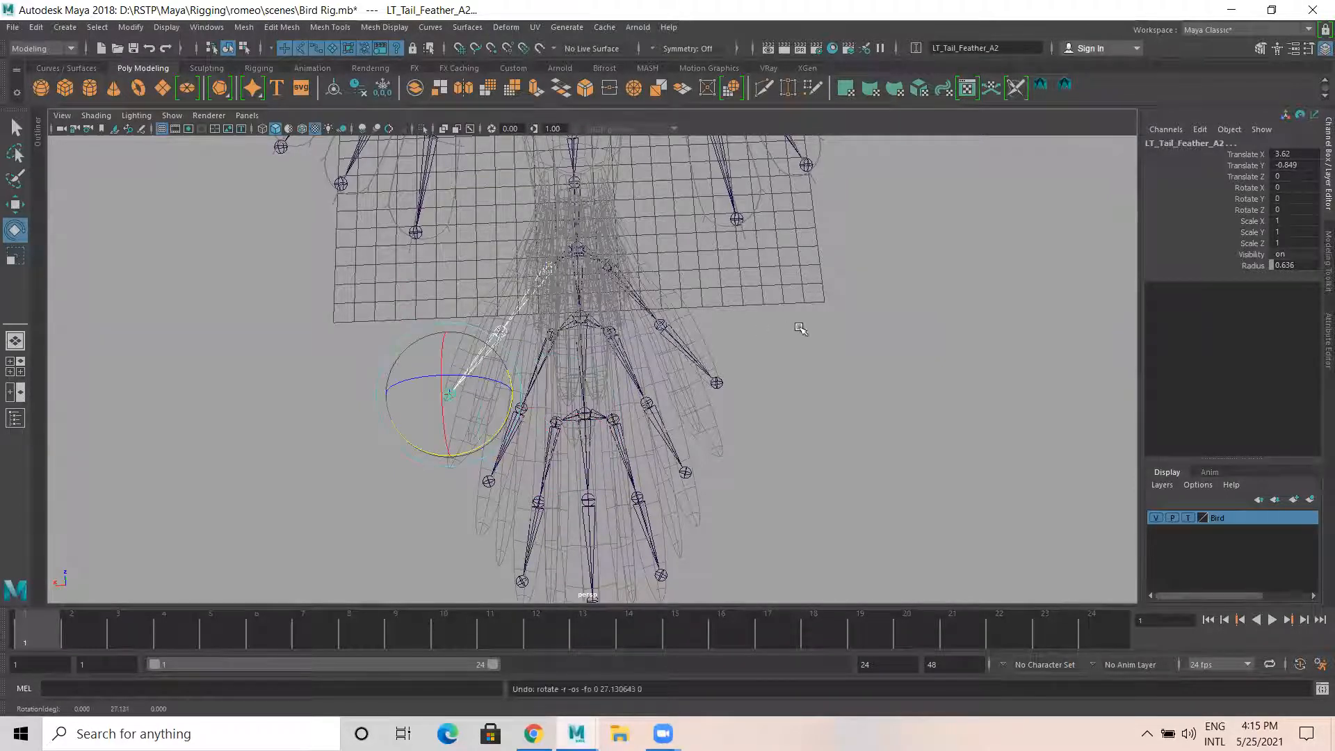
key("w")
left_click(765, 334)
Create a NURBS circle at the grid origin and scale it uniformly to about 9.96 around the bird's feet
left_click_drag(764, 334, 595, 407, "alt")
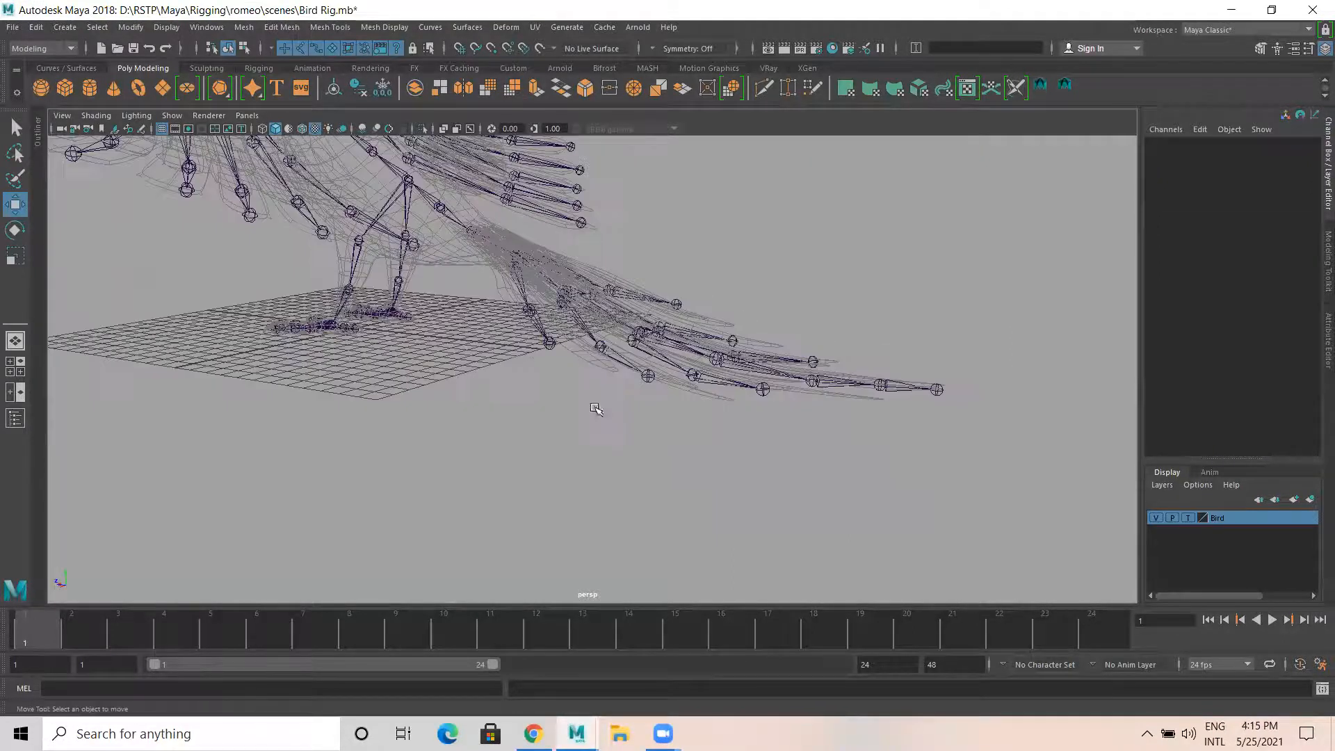
left_click_drag(688, 456, 683, 506, "alt")
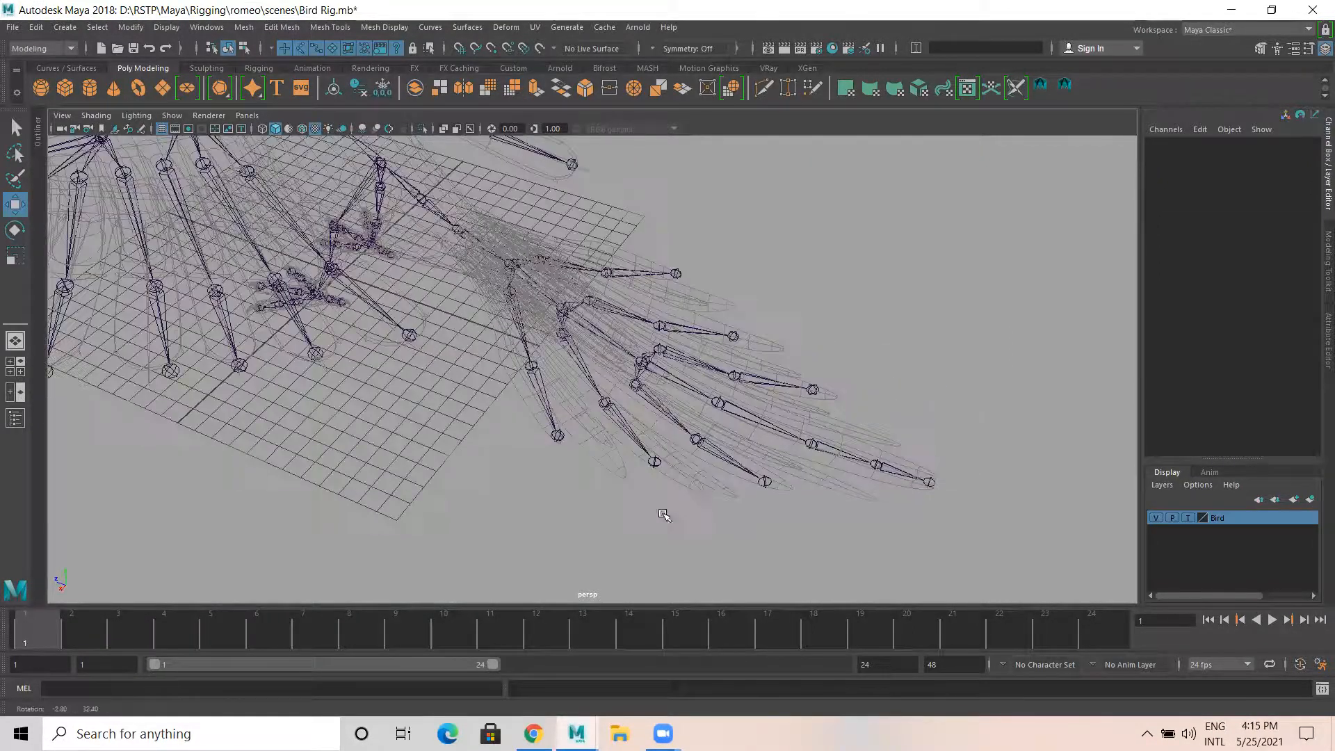
right_click_drag(710, 500, 585, 363, "alt")
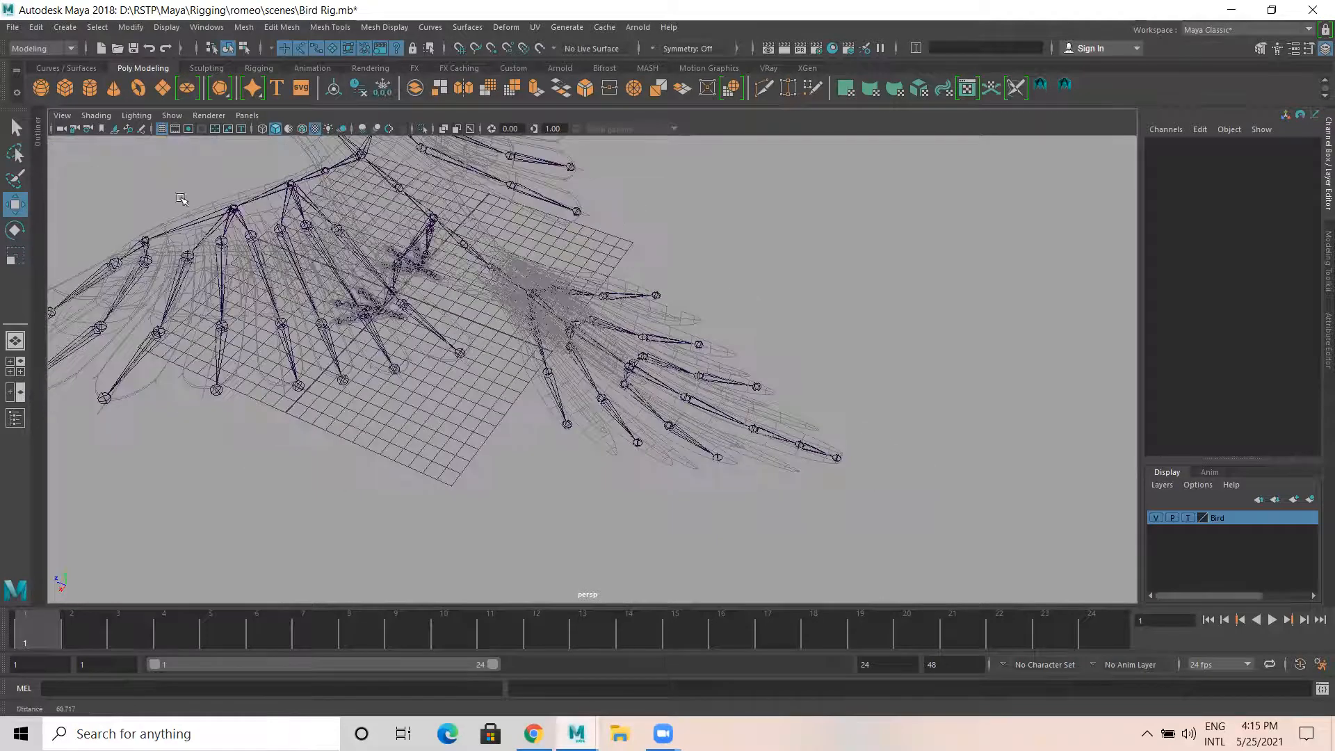
left_click(67, 65)
left_click(41, 89)
left_click_drag(593, 387, 540, 453, "alt")
key("r")
key("w")
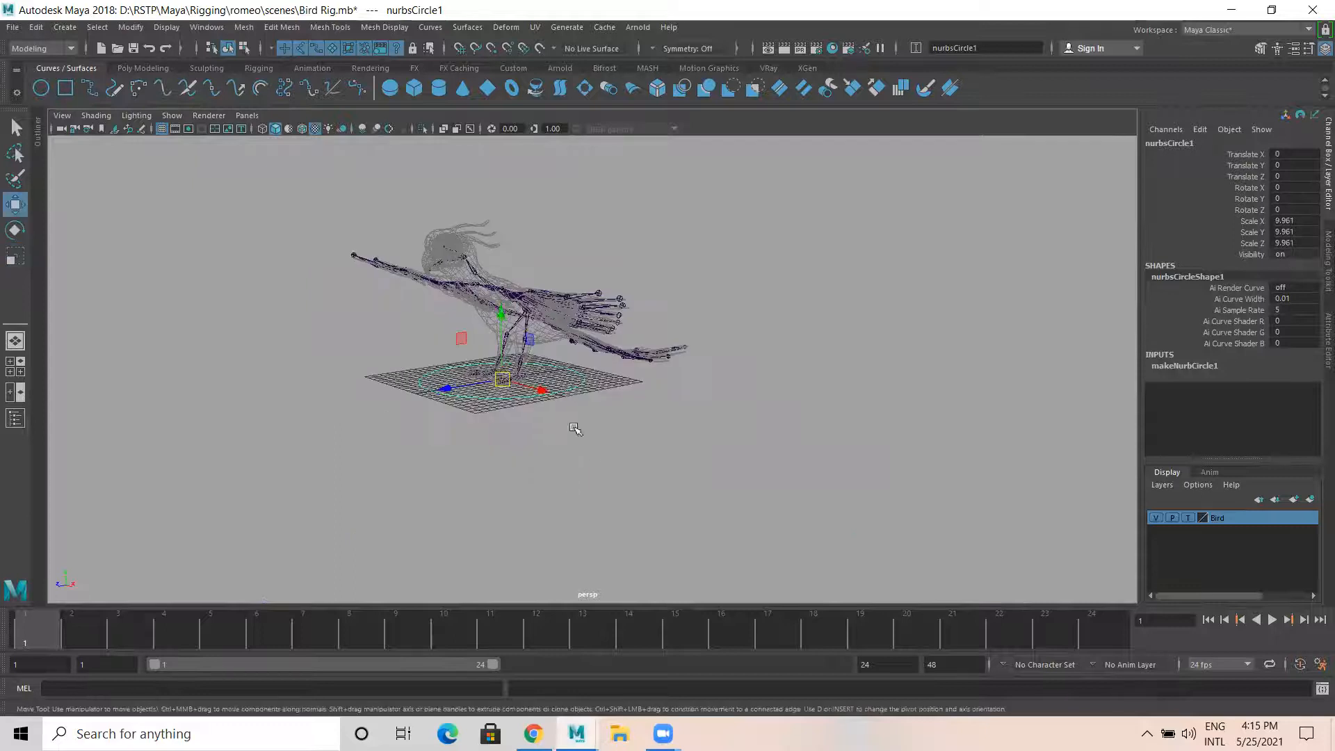
right_click_drag(325, 384, 515, 465, "alt")
left_click_drag(515, 465, 498, 444, "alt")
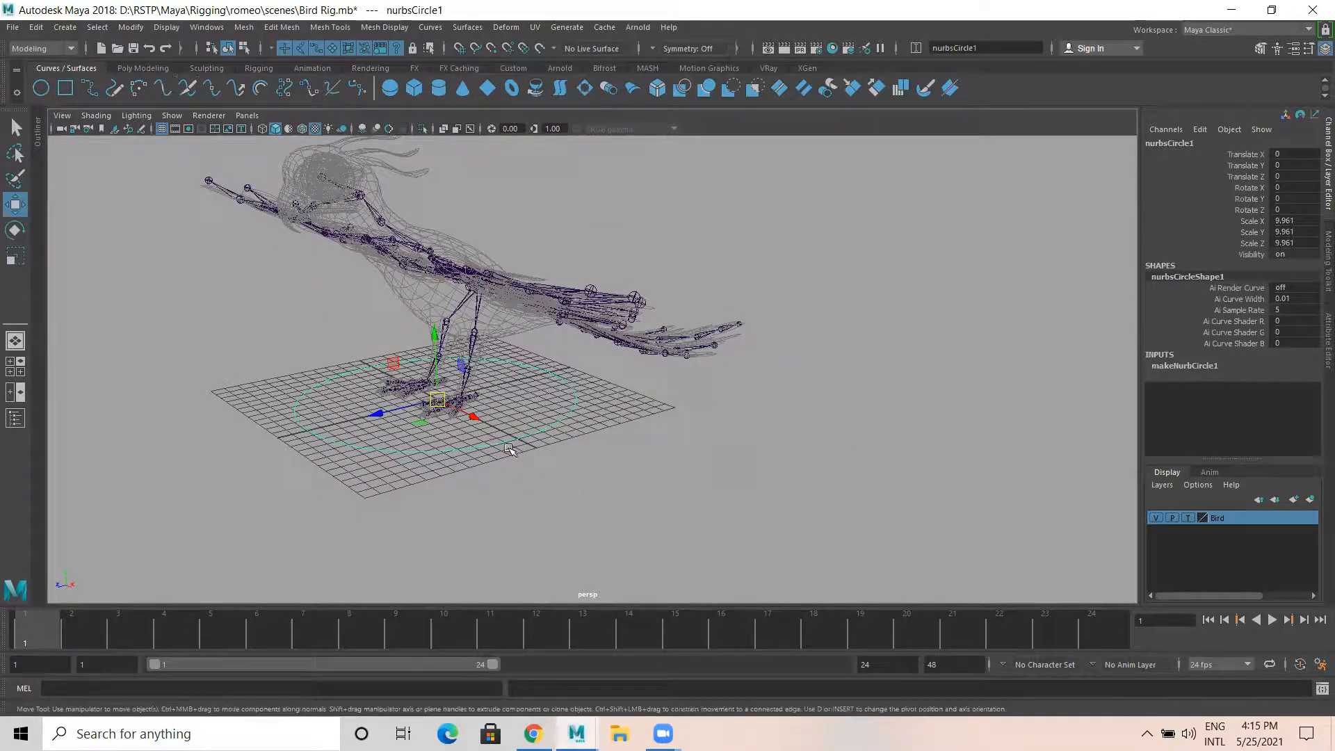
left_click_drag(301, 423, 530, 522, "alt")
right_click_drag(375, 459, 546, 419, "alt")
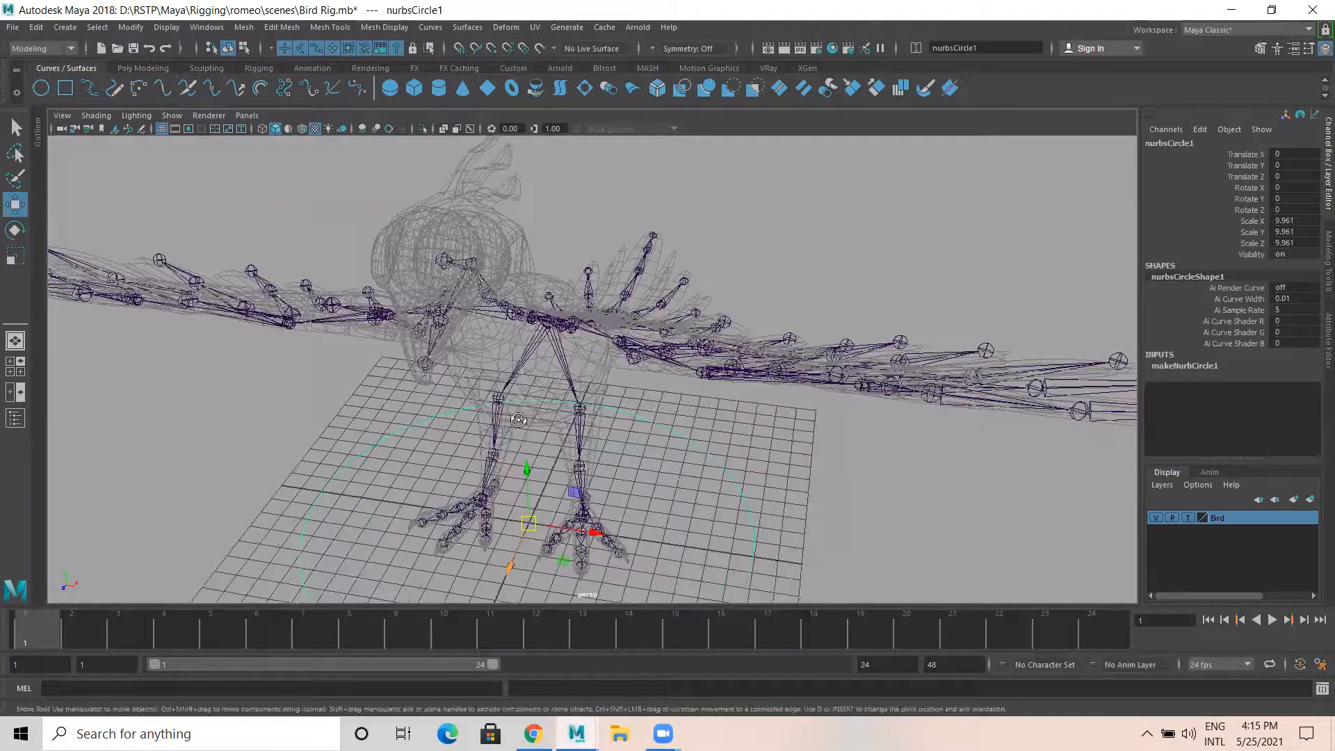
Duplicate the large ground circle, scale the copy down to about 2.2 and move it beside the grid at about X 13.94
middle_click_drag(516, 420, 540, 438, "alt")
key("ctrl+d")
key("r")
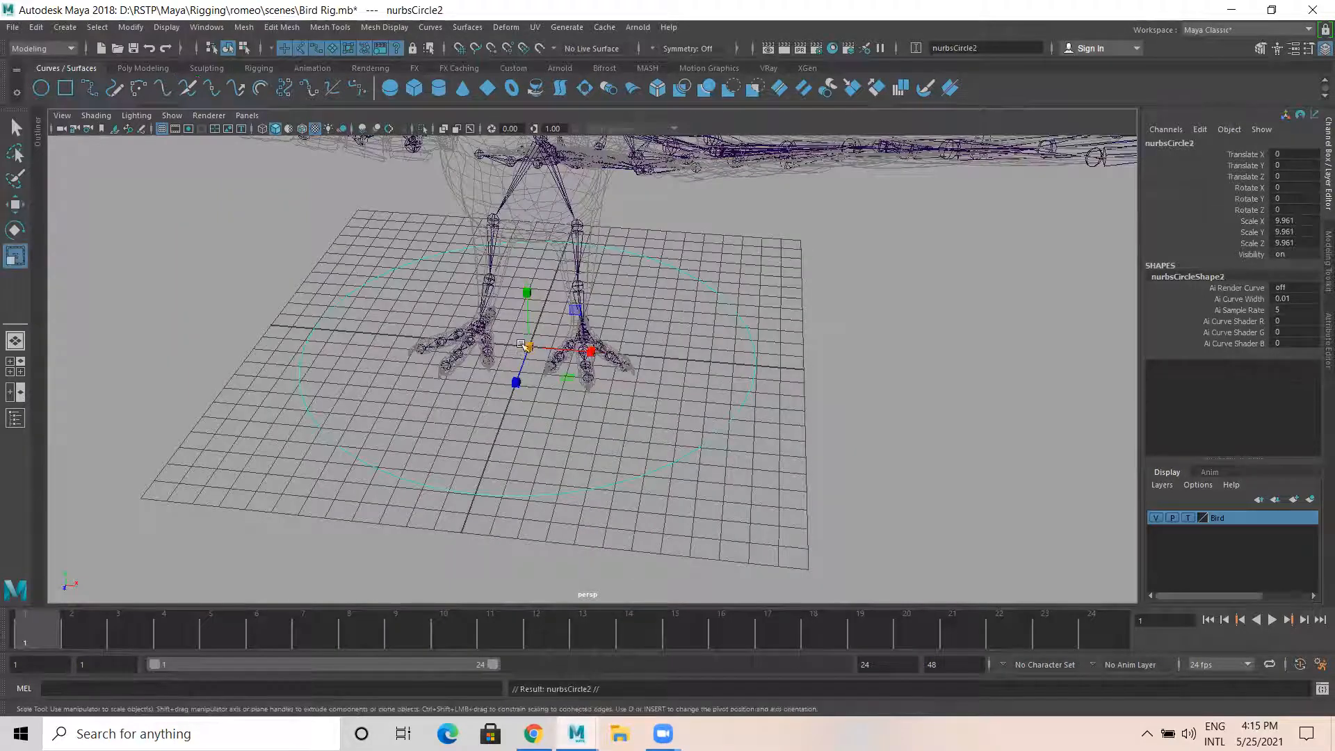
left_click_drag(523, 345, 507, 347)
key("w")
mouse_move(503, 415)
left_mouse_down("alt")
mouse_move(516, 435)
mouse_move(540, 436)
mouse_move(531, 397)
mouse_move(504, 398)
left_mouse_up("alt")
key("r")
key("w")
left_click_drag(587, 400, 904, 550)
key("r")
key("w")
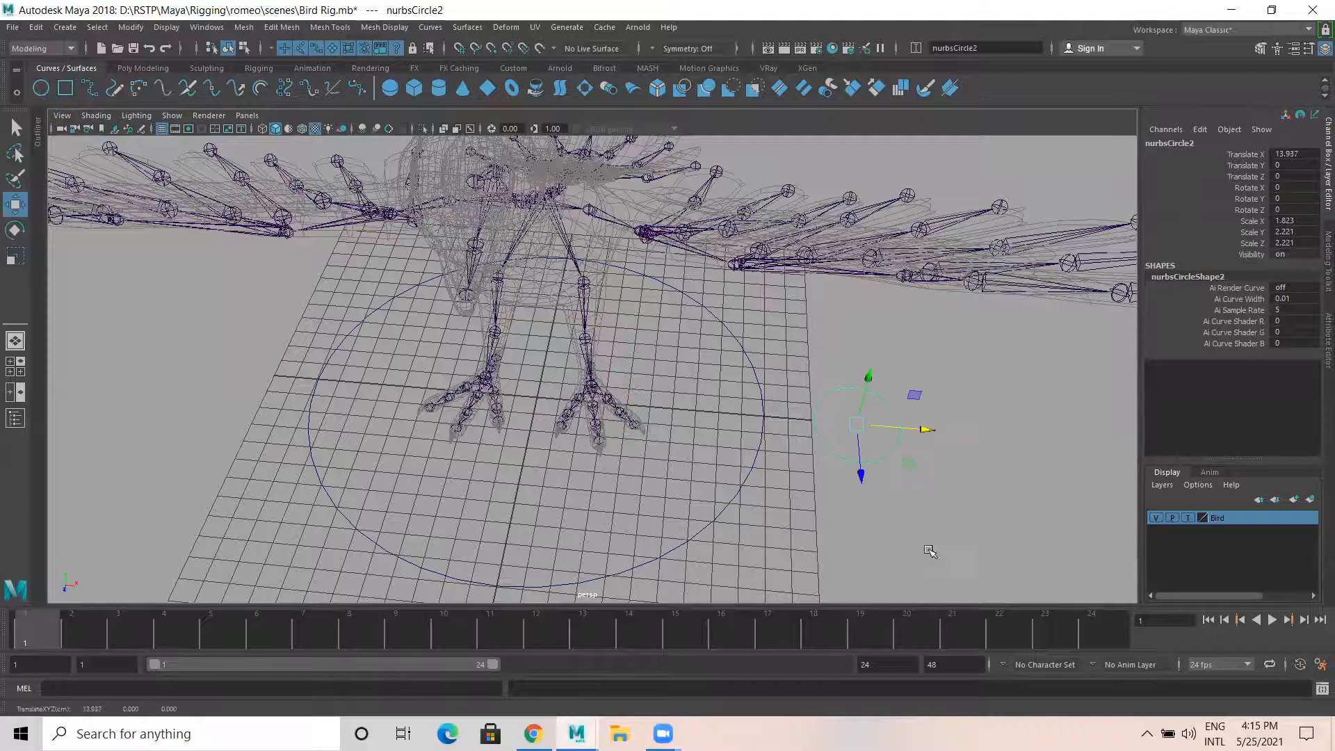
Edit the small circle's control vertices and pull the front corner vertices forward along Z
middle_click_drag(904, 550, 719, 497, "alt")
left_click_drag(728, 489, 651, 457, "alt")
right_click_drag(660, 395, 647, 444)
middle_click_drag(634, 418, 697, 456, "alt")
left_click(610, 442)
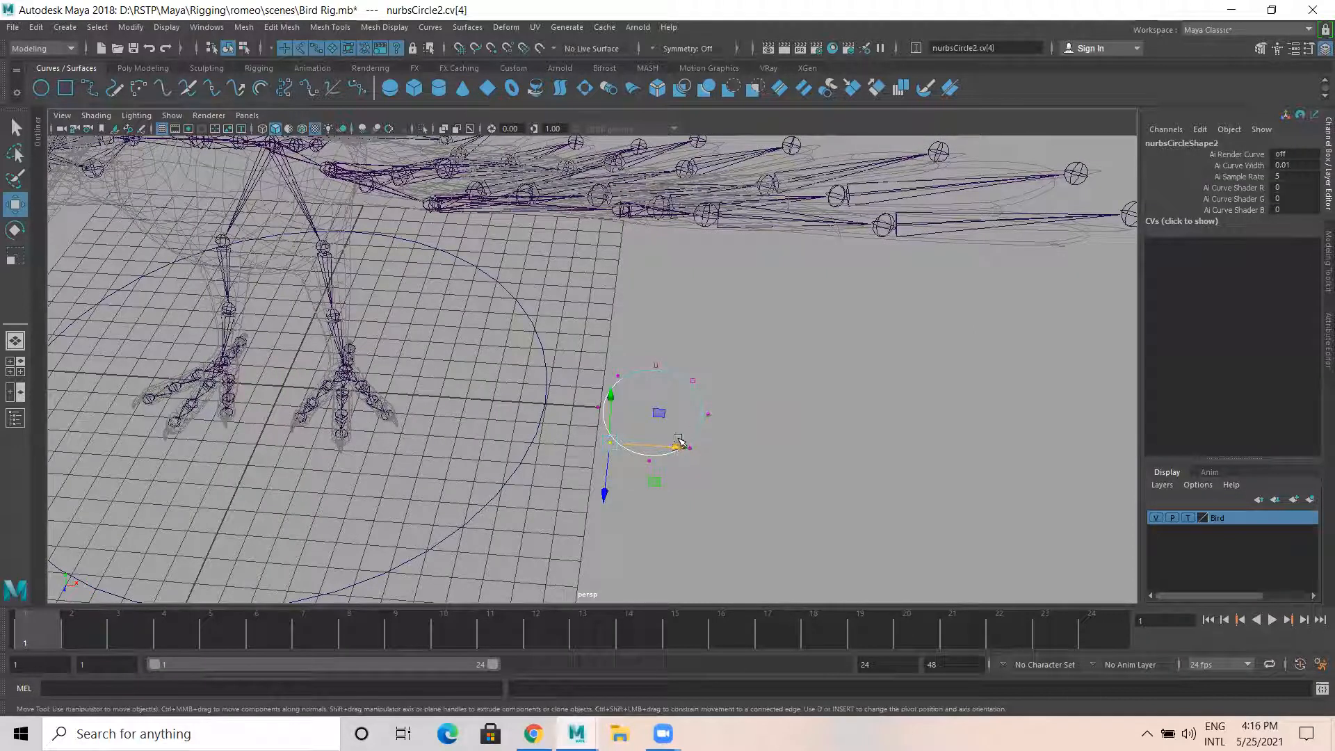
left_click(687, 449, "shift")
left_click_drag(648, 500, 643, 573)
left_click(598, 407)
left_click(708, 414, "shift")
left_click(649, 460)
Shape the small circle into a foot outline by scaling the front corner vertices apart and adjusting the rear corner vertices
left_click_drag(568, 447, 611, 486)
left_click(698, 443, "shift")
key("r")
mouse_move(708, 476)
left_mouse_down()
mouse_move(783, 482)
mouse_move(720, 476)
left_mouse_up()
left_click_drag(591, 359, 630, 388)
mouse_move(709, 363)
left_mouse_down("shift")
mouse_move(685, 388)
mouse_move(701, 379)
left_mouse_up("shift")
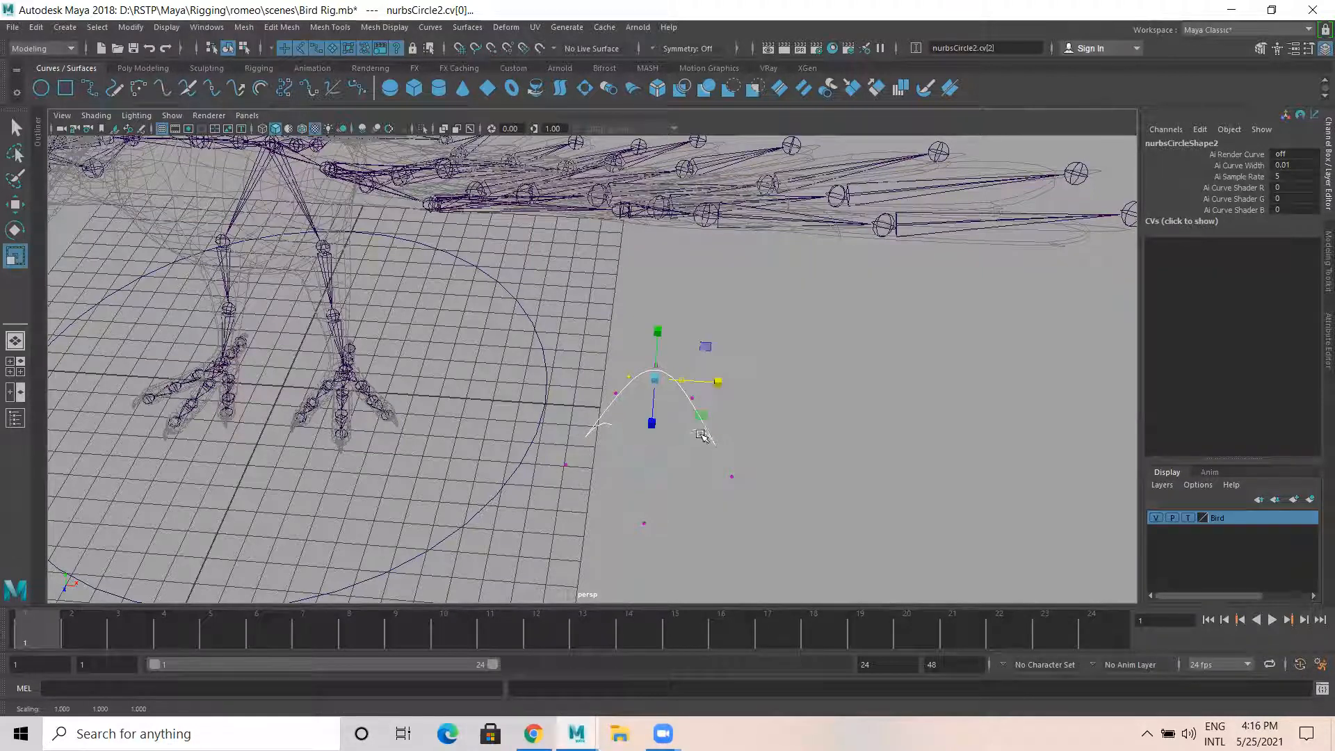
Return the foot curve to object mode and scale it to about 1.918, -0.313, 2.336
right_click_drag(694, 395, 774, 356)
left_click(764, 416)
left_click(670, 461)
left_click_drag(670, 460, 685, 346, "alt")
middle_click_drag(685, 345, 711, 448, "alt")
left_click_drag(644, 315, 705, 514)
key("w")
key("r")
Snap the foot curve onto the middle toe joint of the foot on the circle copy's side
middle_click_drag(634, 476, 643, 401, "alt")
left_click_drag(637, 430, 764, 419, "alt")
key("w")
key("v")
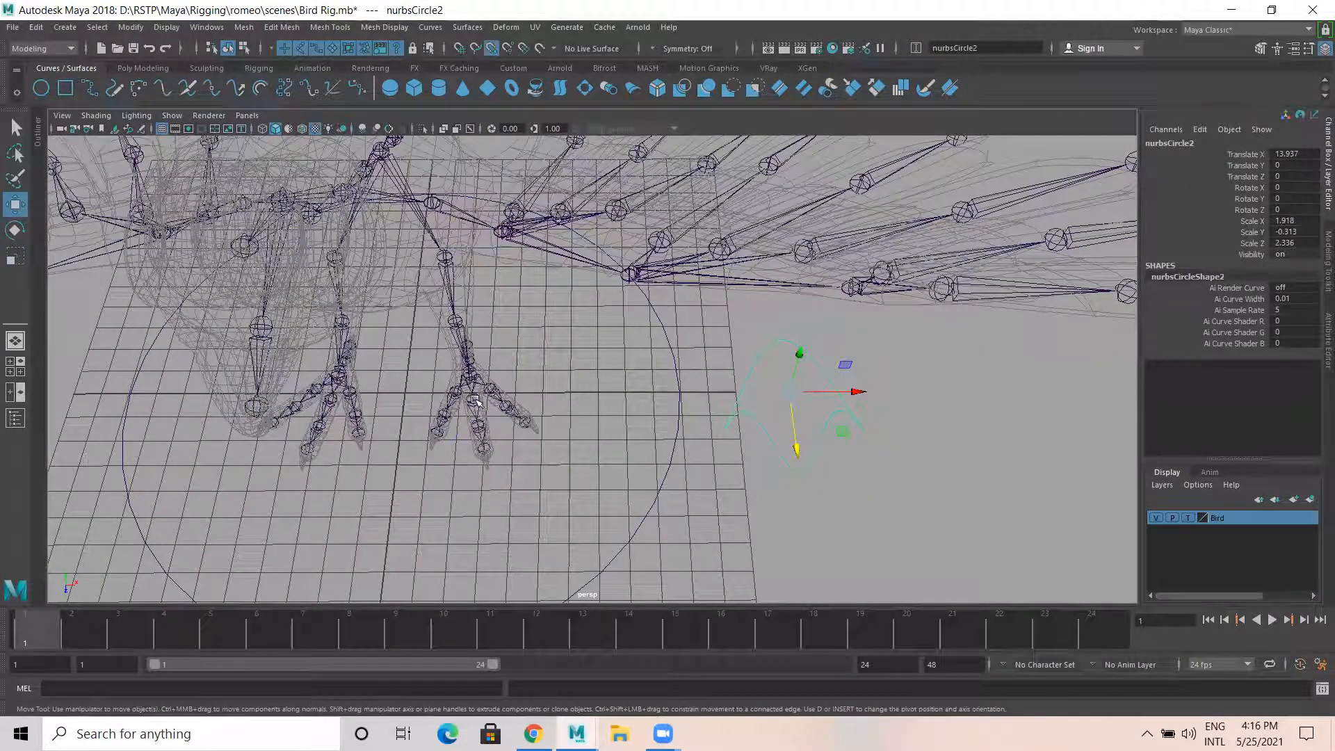
left_click_drag(798, 453, 474, 412)
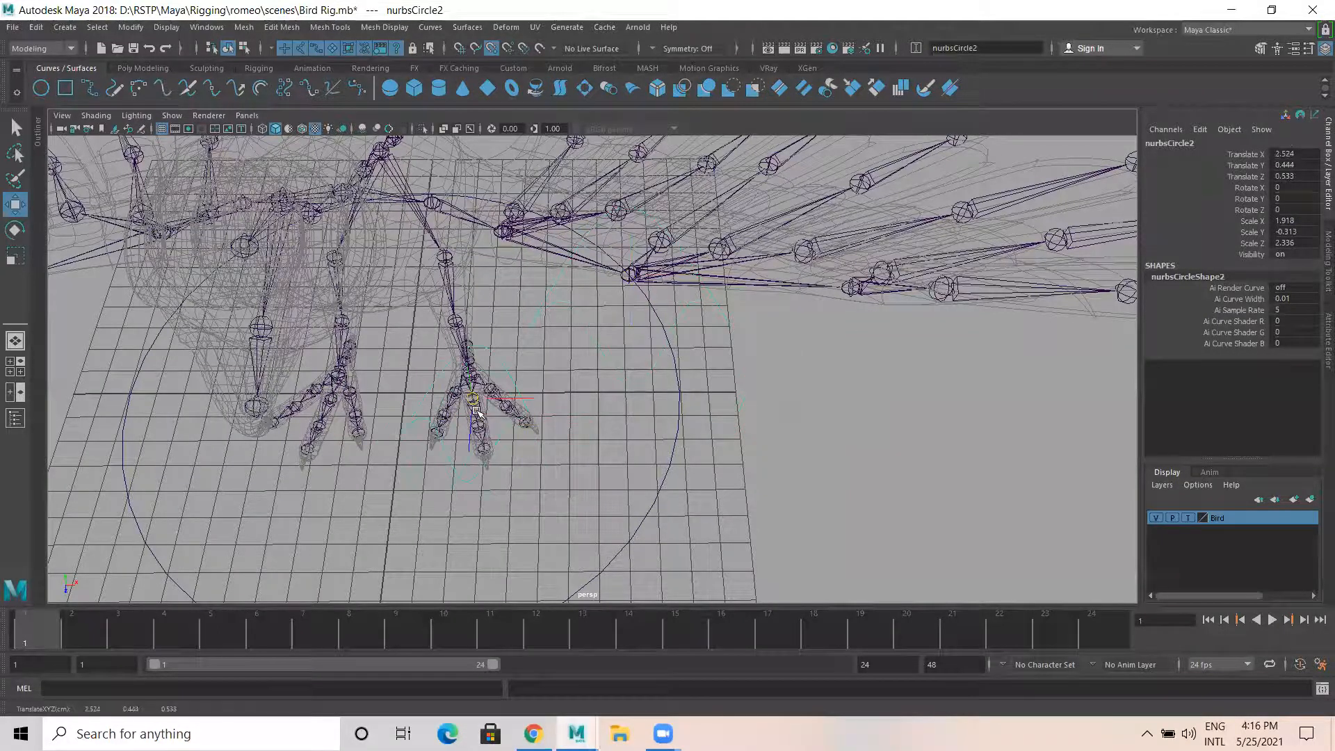
Undo a duplicate of the foot curve and center the foot curve's pivot
scroll(588, 424, "up", 2)
left_click_drag(569, 406, 601, 419, "alt")
middle_click_drag(515, 405, 582, 418, "alt")
key("ctrl+d")
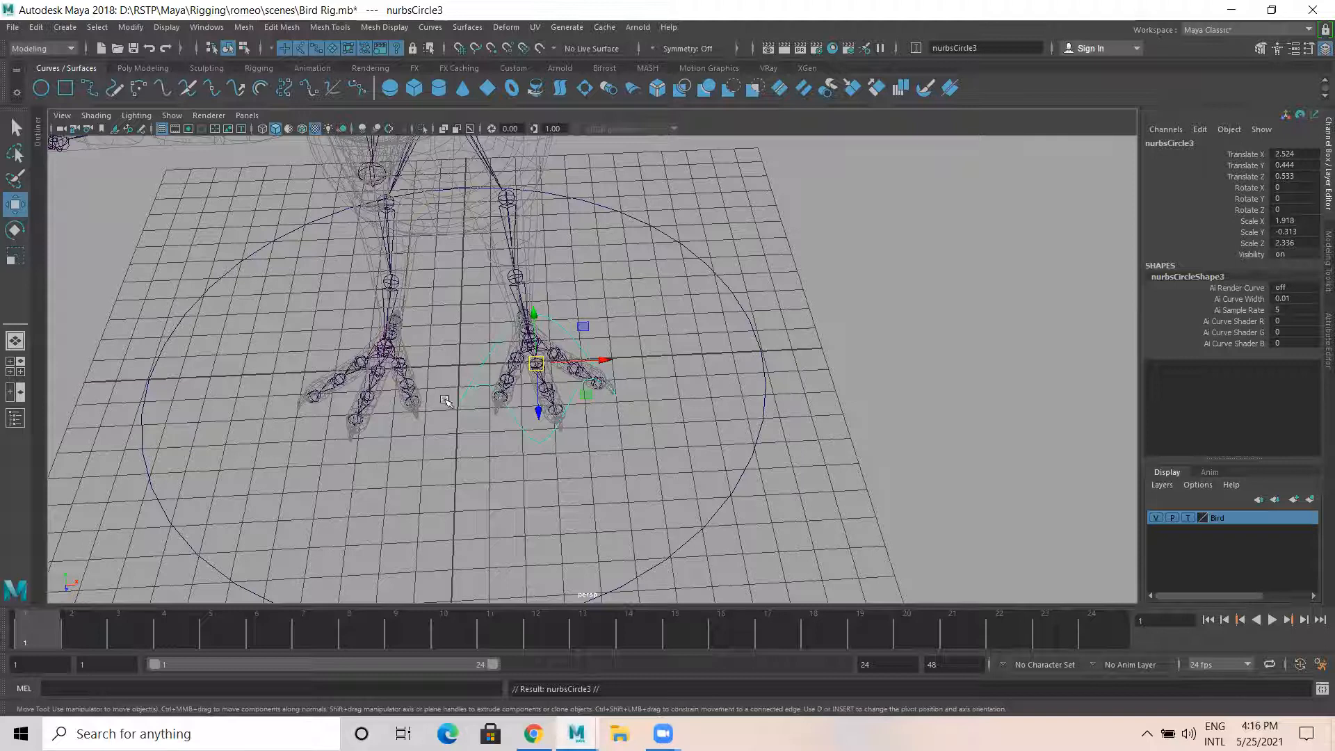
key("ctrl+z")
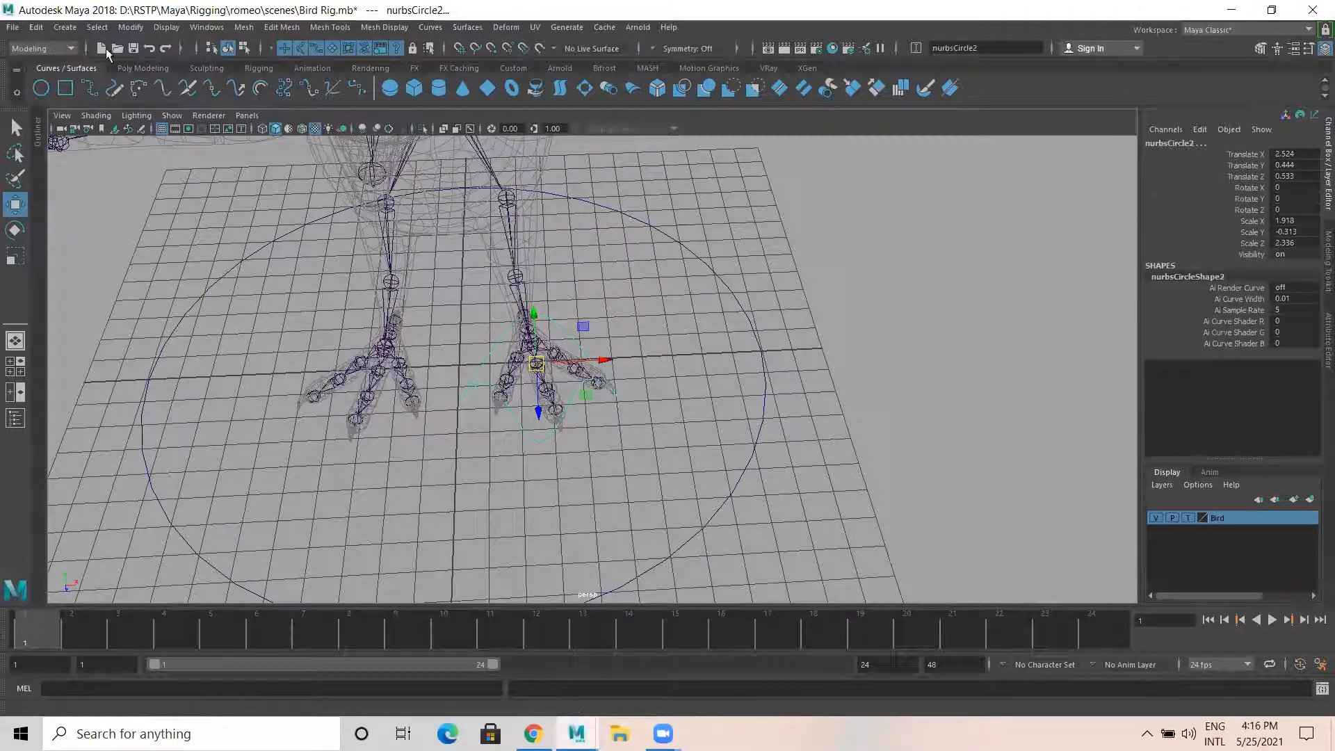
left_click(132, 30)
left_click(179, 128)
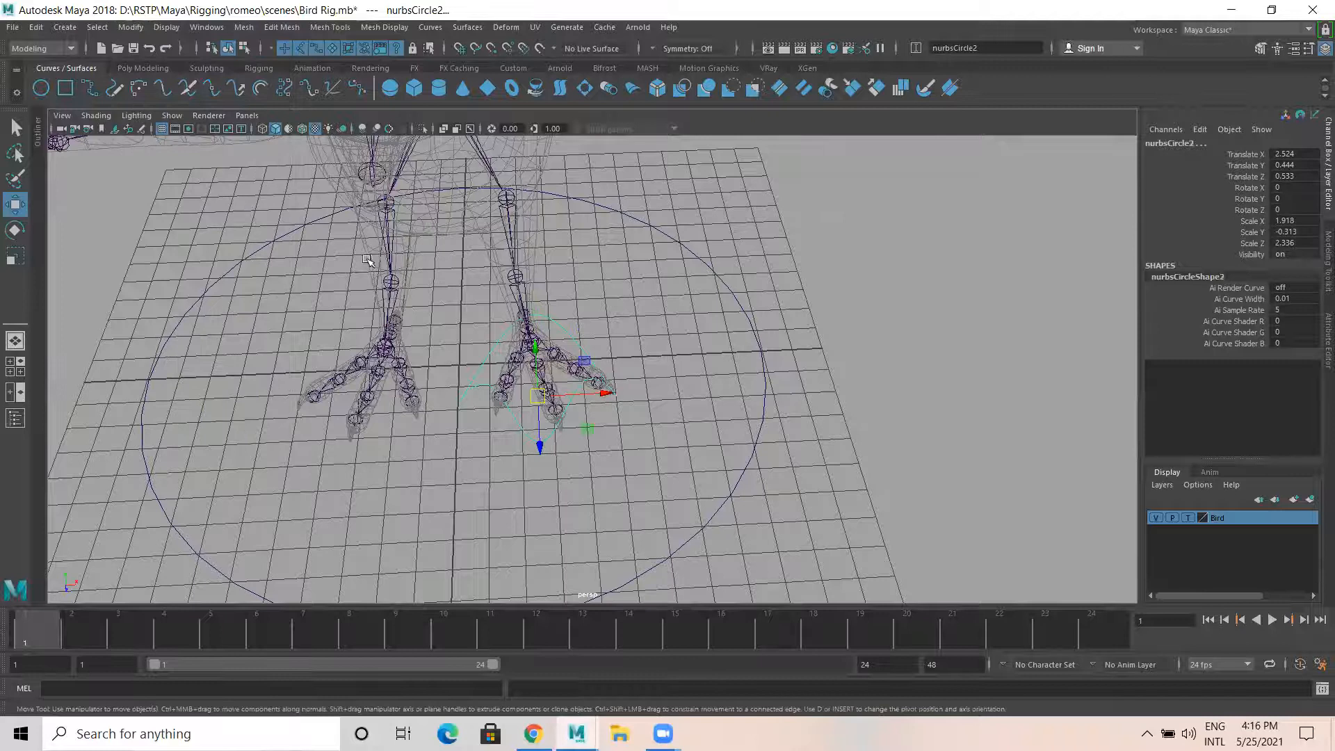
Snap the centered foot curve around its foot joints, and duplicate it onto the bird's other foot
scroll(410, 406, "up", 1)
scroll(410, 406, "up", 2)
key("v")
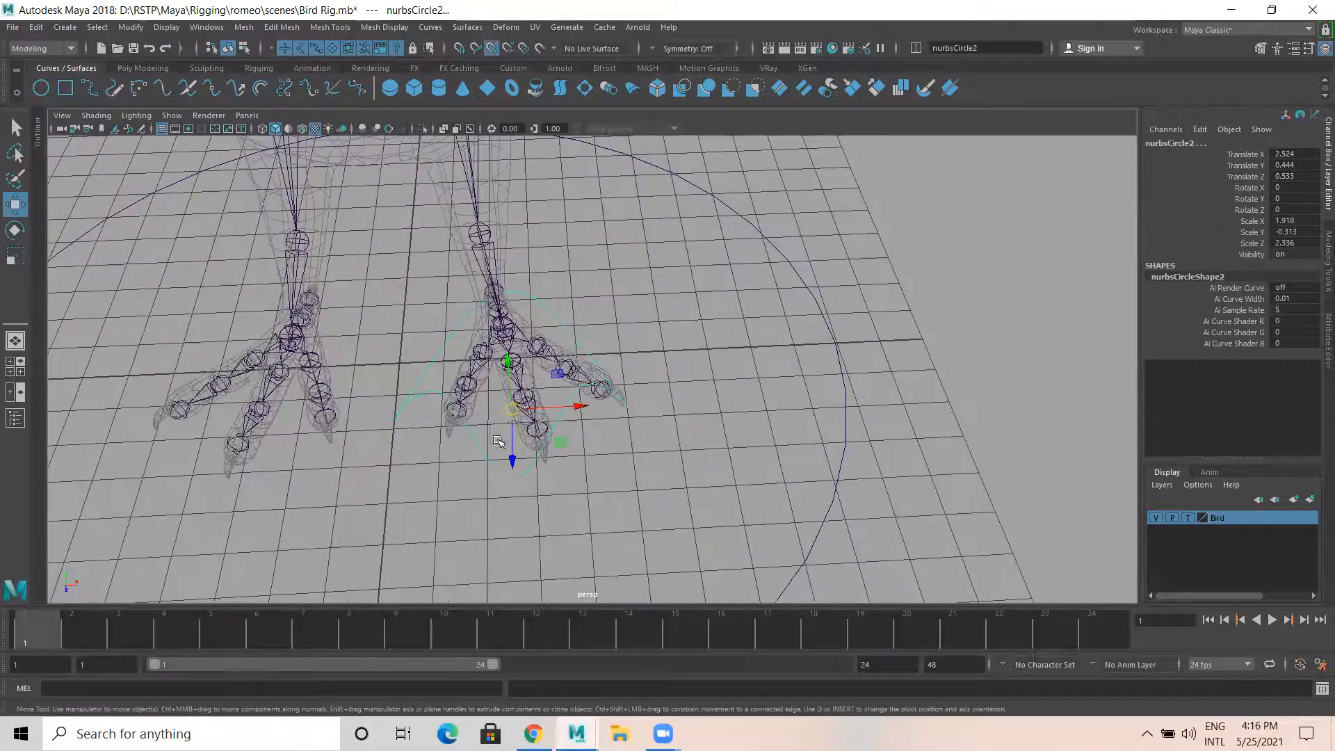
left_click_drag(515, 418, 519, 400)
middle_click_drag(559, 438, 624, 448, "alt")
key("ctrl+d")
key("v")
middle_click(373, 418)
Select both foot curves, lower them to about Y -0.08 and scale them up to about 2.059, -0.337, 2.508
left_click(622, 460)
left_click_drag(507, 461, 518, 379, "alt")
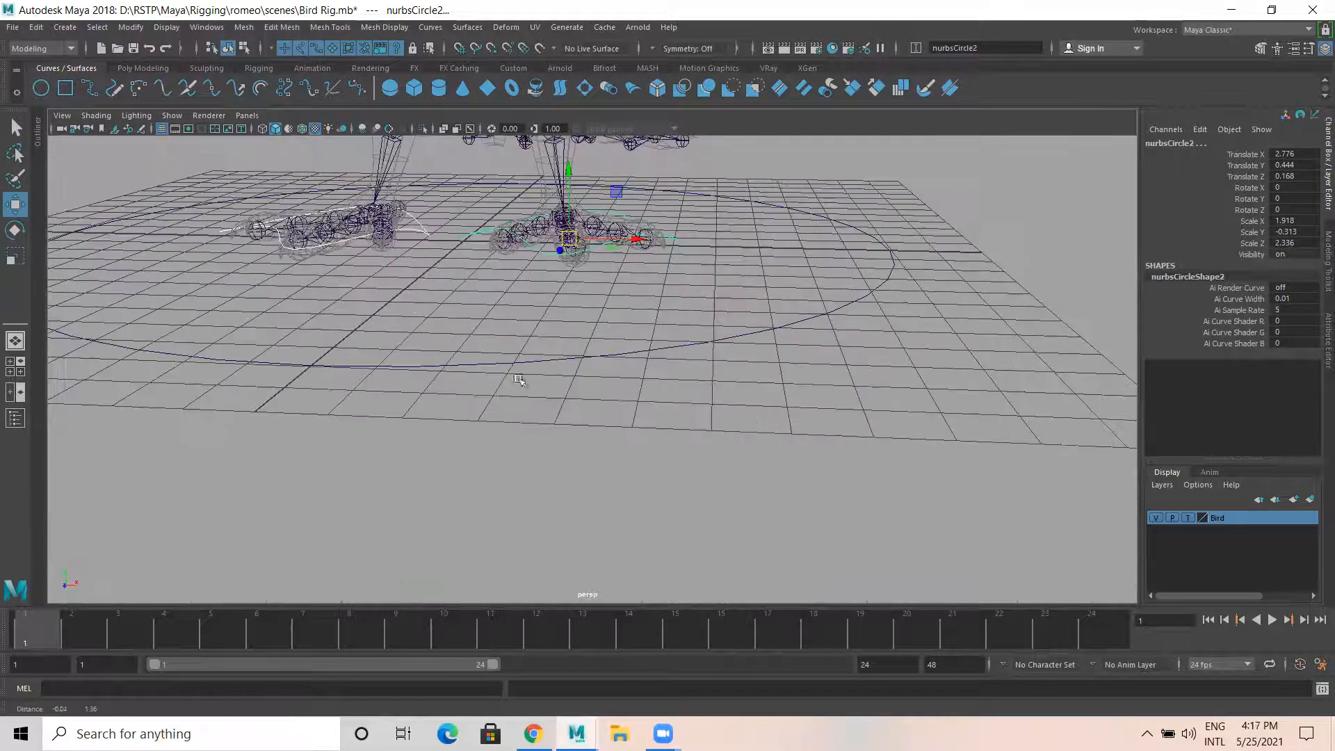
left_click_drag(579, 165, 568, 189)
scroll(569, 355, "up", 5)
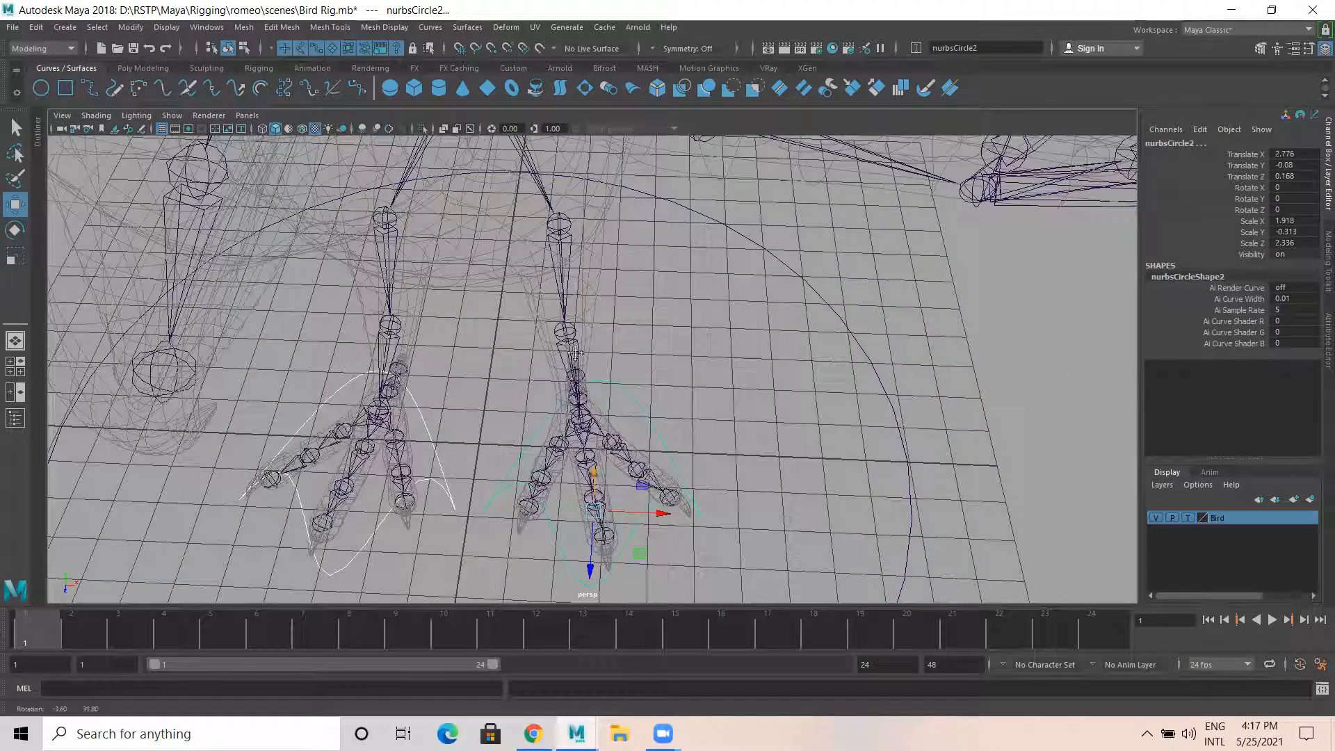
key("r")
left_click_drag(591, 446, 584, 477)
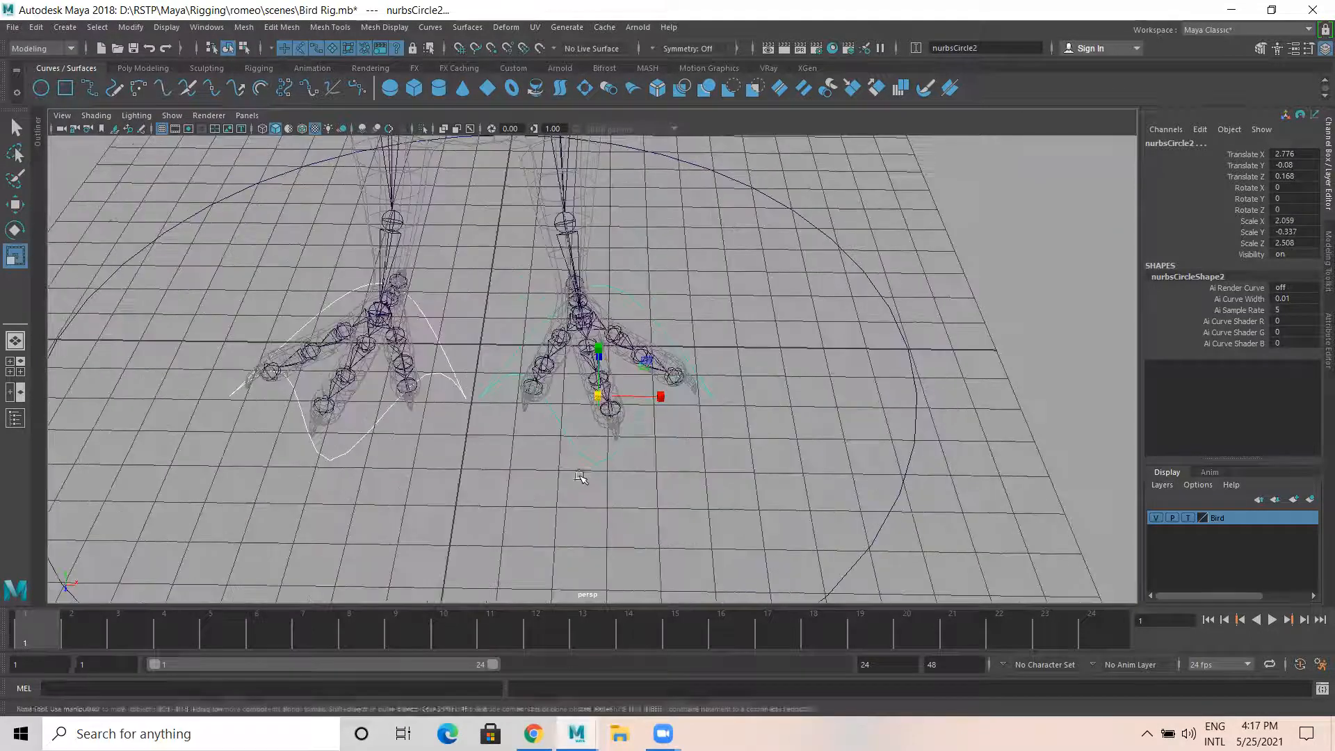
key("w")
Duplicate the large ground circle and scale the copy uniformly to about 7.56
right_click_drag(773, 471, 531, 378, "alt")
left_click_drag(530, 379, 614, 292, "alt")
left_click(685, 338)
left_click_drag(687, 339, 653, 417)
key("ctrl+d")
key("r")
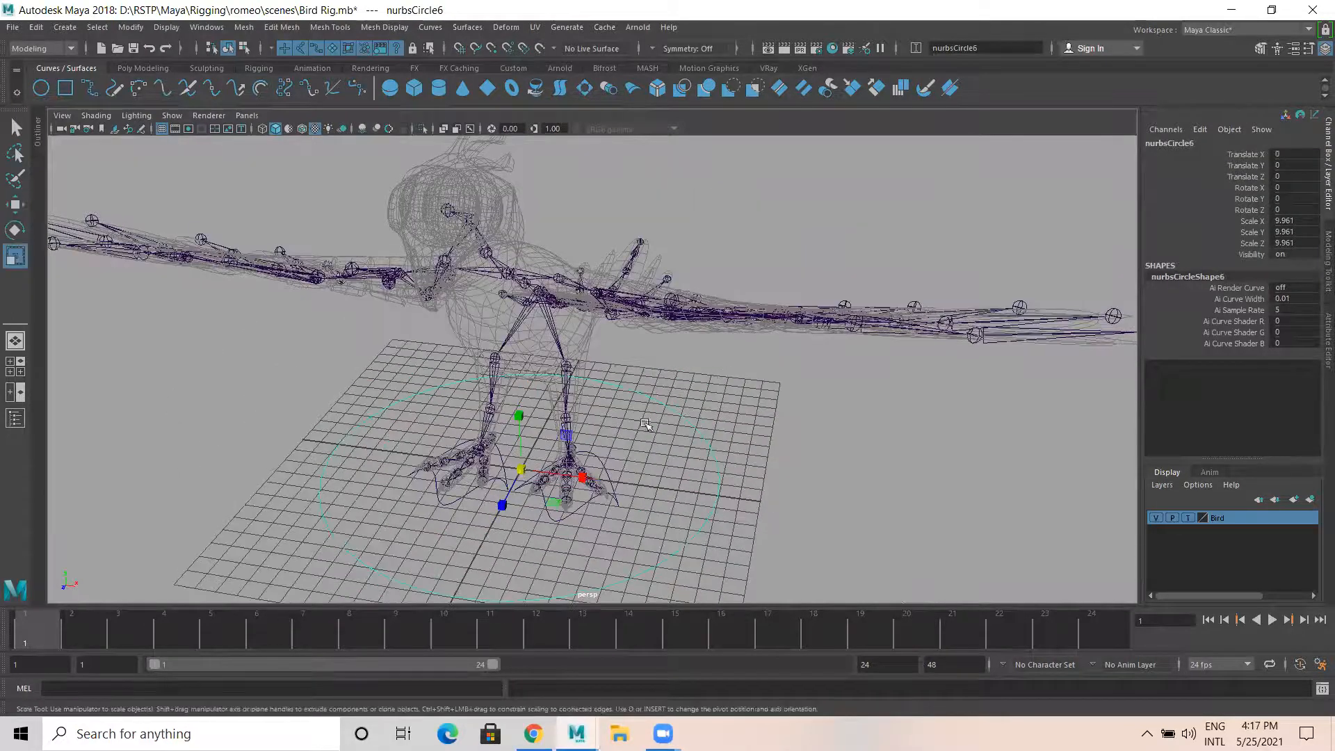
left_click_drag(531, 457, 504, 467)
Move the duplicated circle up and back to the tail end, at about Y 5.28 and Z -25.8
left_click_drag(688, 384, 439, 438, "alt")
right_click_drag(461, 439, 596, 455, "alt")
key("w")
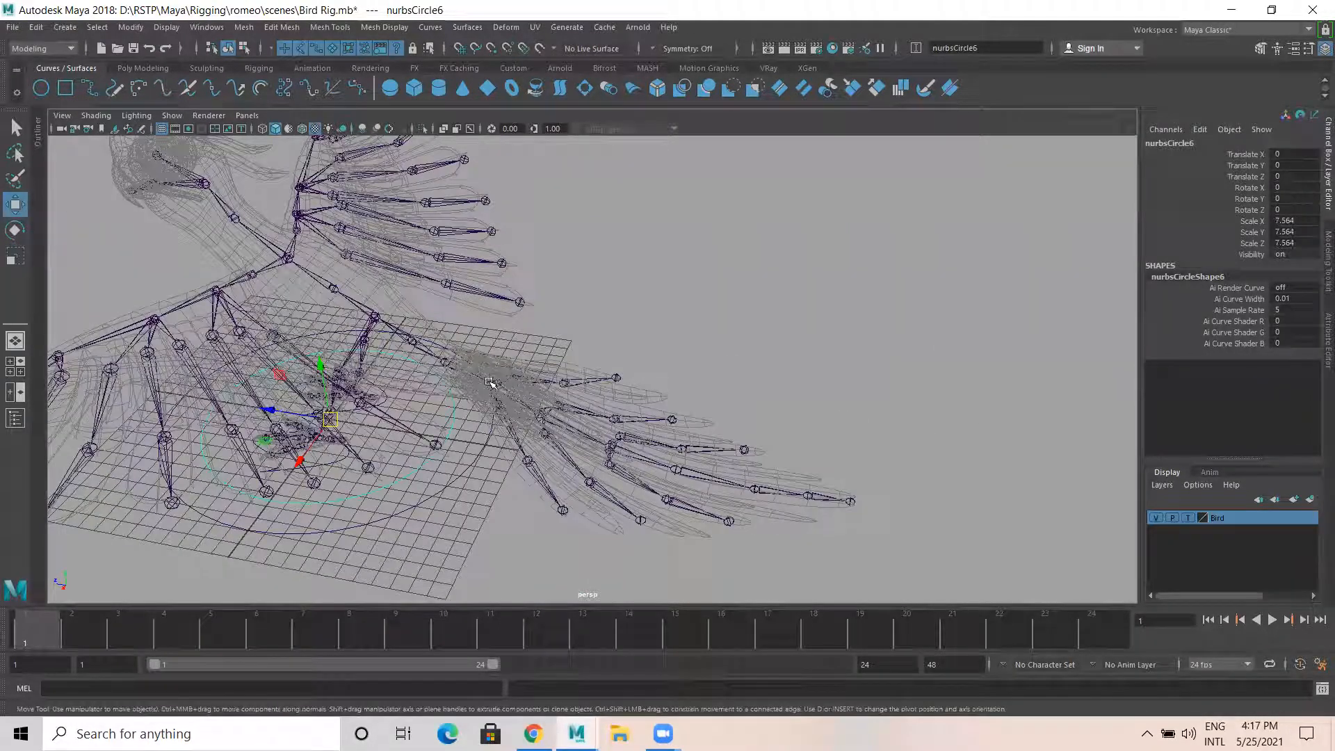
left_click_drag(317, 364, 700, 405)
middle_click_drag(1014, 455, 818, 379, "alt")
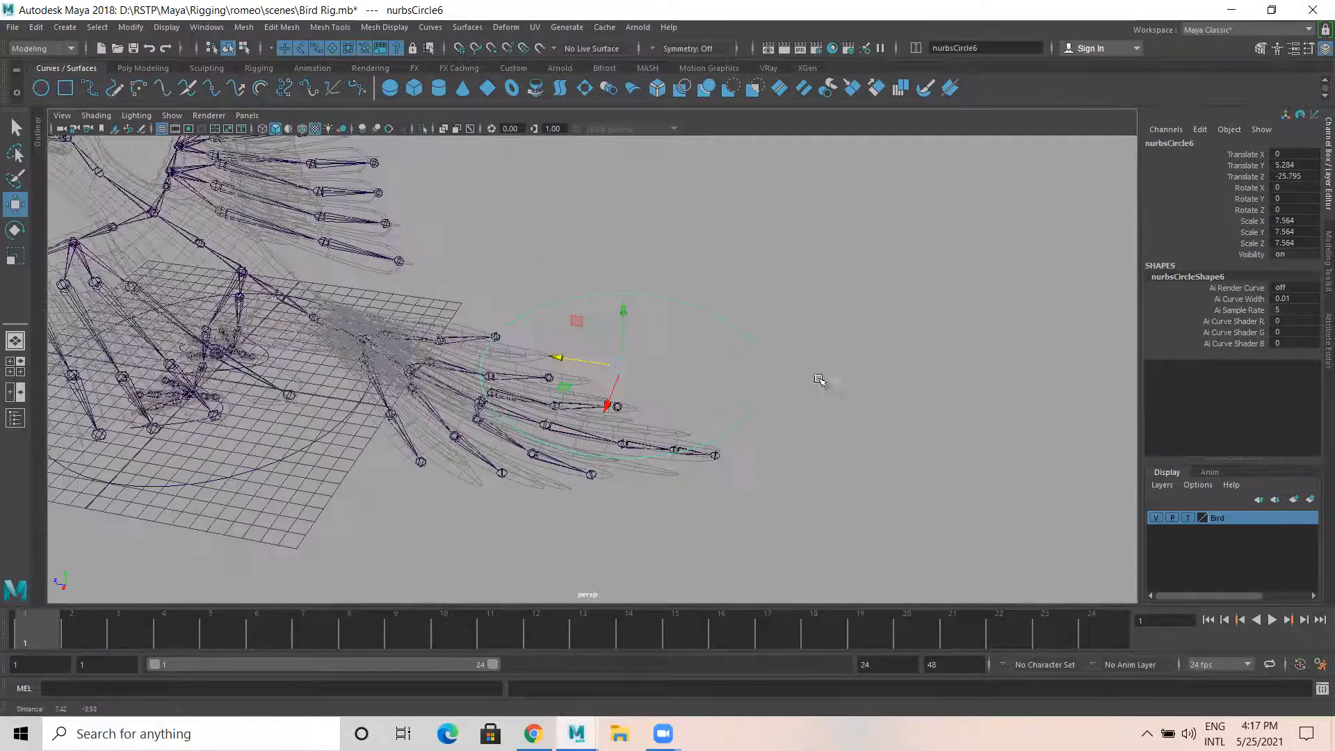
Stand the tail circle upright by setting its Rotate X to 90
key("e")
mouse_move(638, 308)
left_mouse_down("alt")
mouse_move(615, 316)
mouse_move(626, 309)
left_mouse_up("alt")
left_click_drag(626, 261, 696, 420)
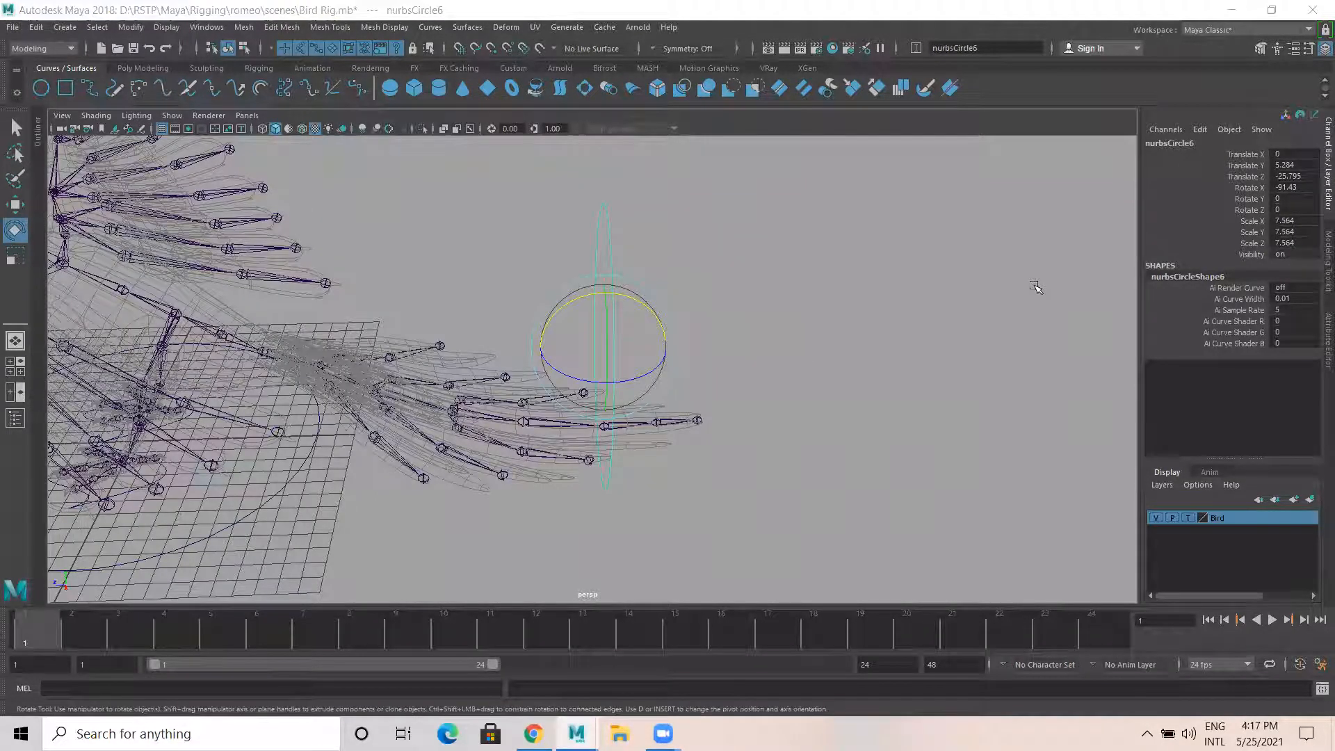
left_click(1314, 187)
type("90")
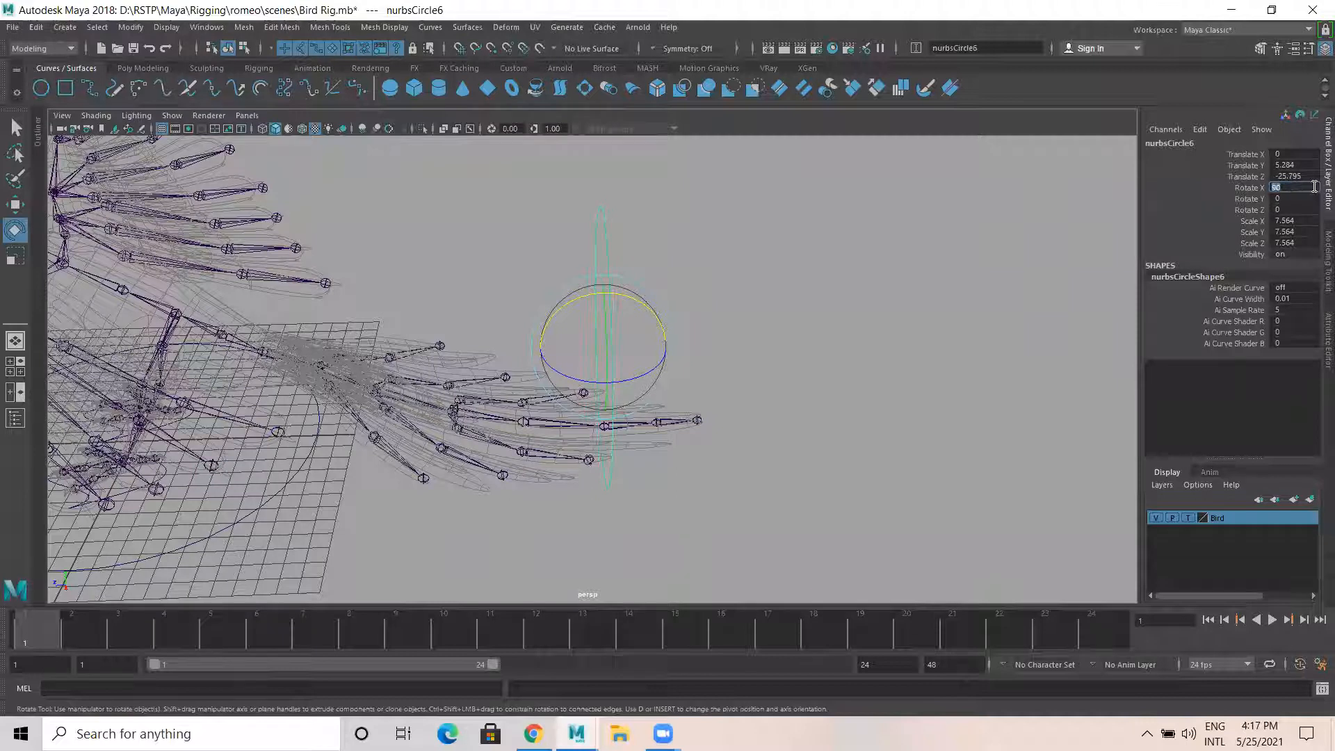
key("Return")
Scale the upright tail circle uniformly down to about 3.53
key("w")
left_click_drag(669, 455, 706, 461, "alt")
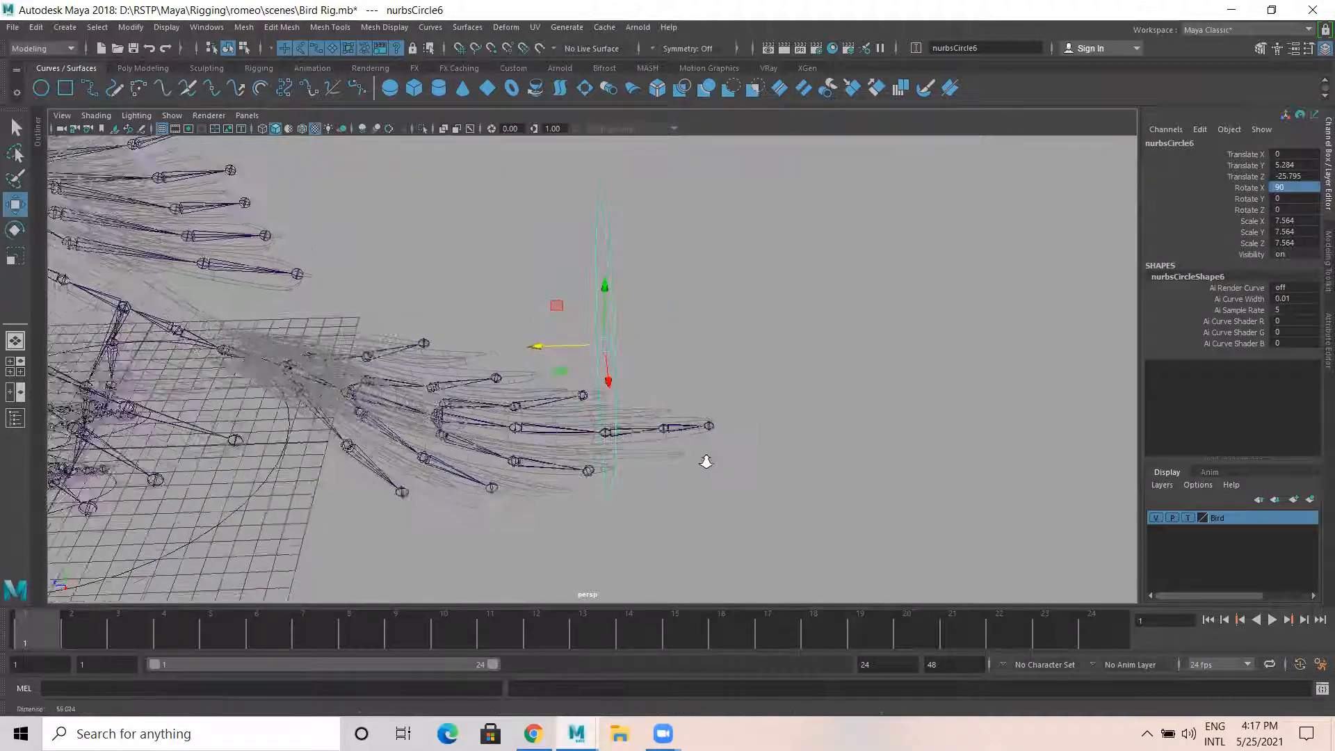
middle_click_drag(618, 450, 700, 417, "alt")
left_click_drag(762, 407, 702, 438, "alt")
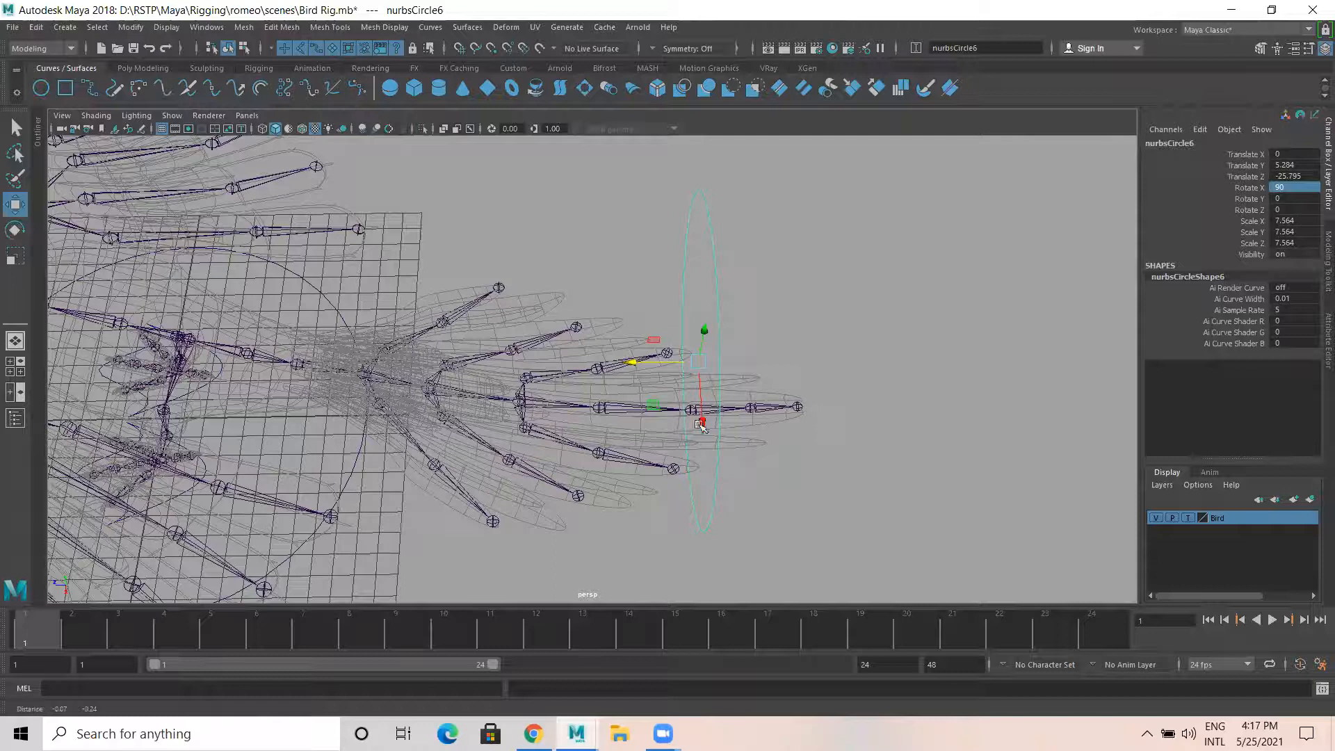
middle_click_drag(699, 423, 733, 398, "alt")
middle_click_drag(606, 336, 782, 360, "alt")
middle_click_drag(672, 327, 582, 270, "alt")
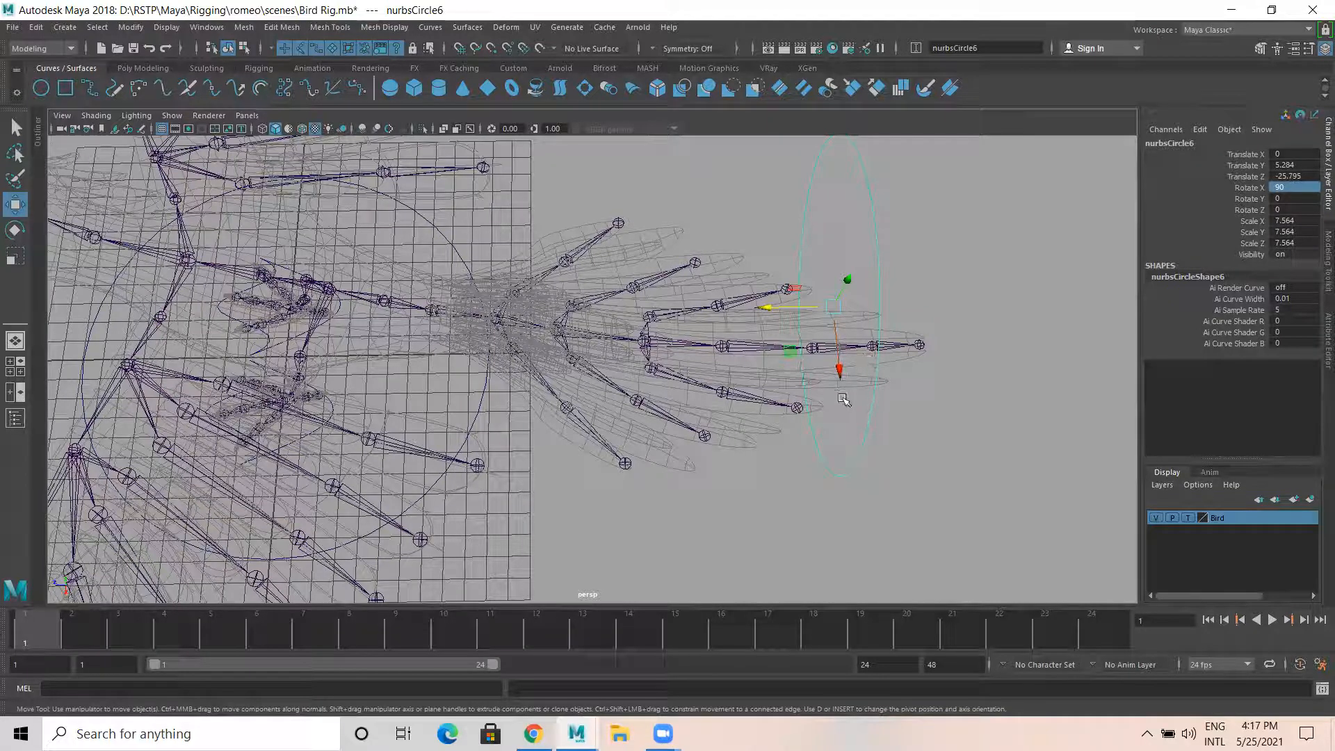
key("r")
left_click_drag(868, 346, 846, 251, "alt")
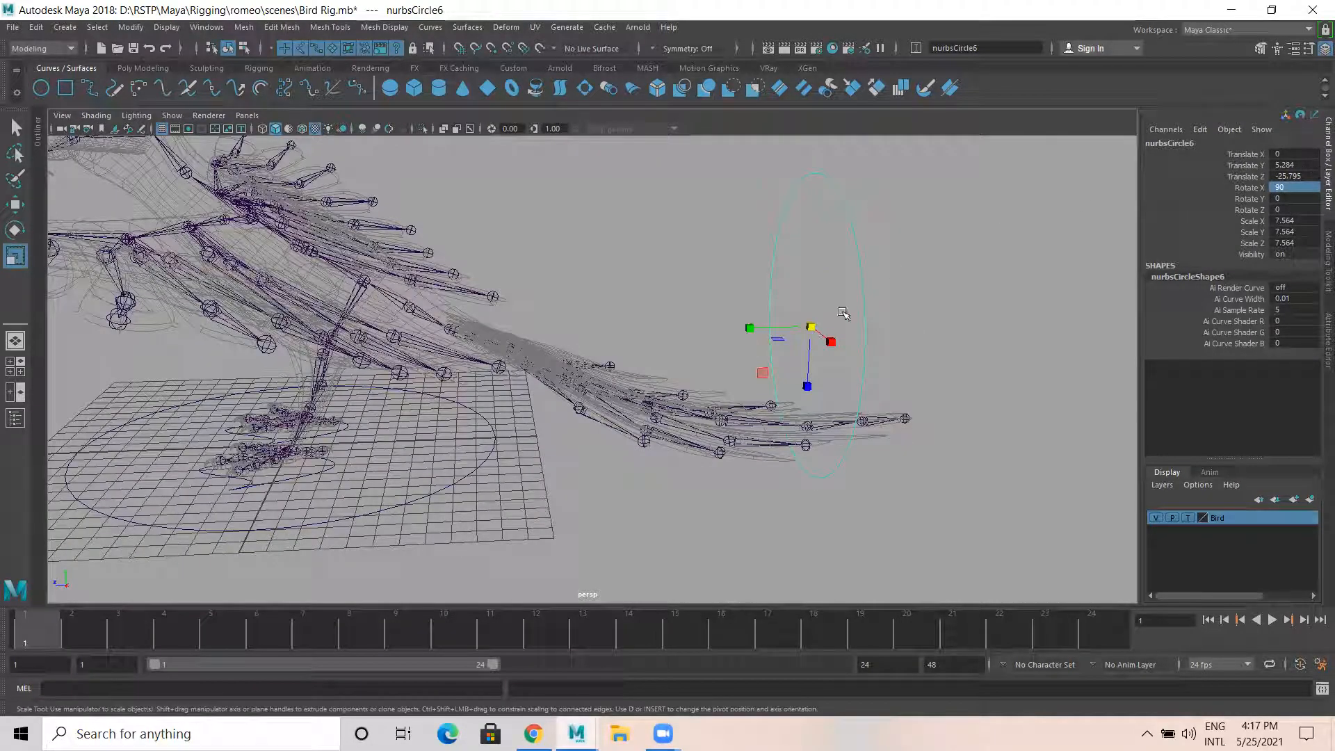
left_click_drag(804, 328, 691, 292)
key("w")
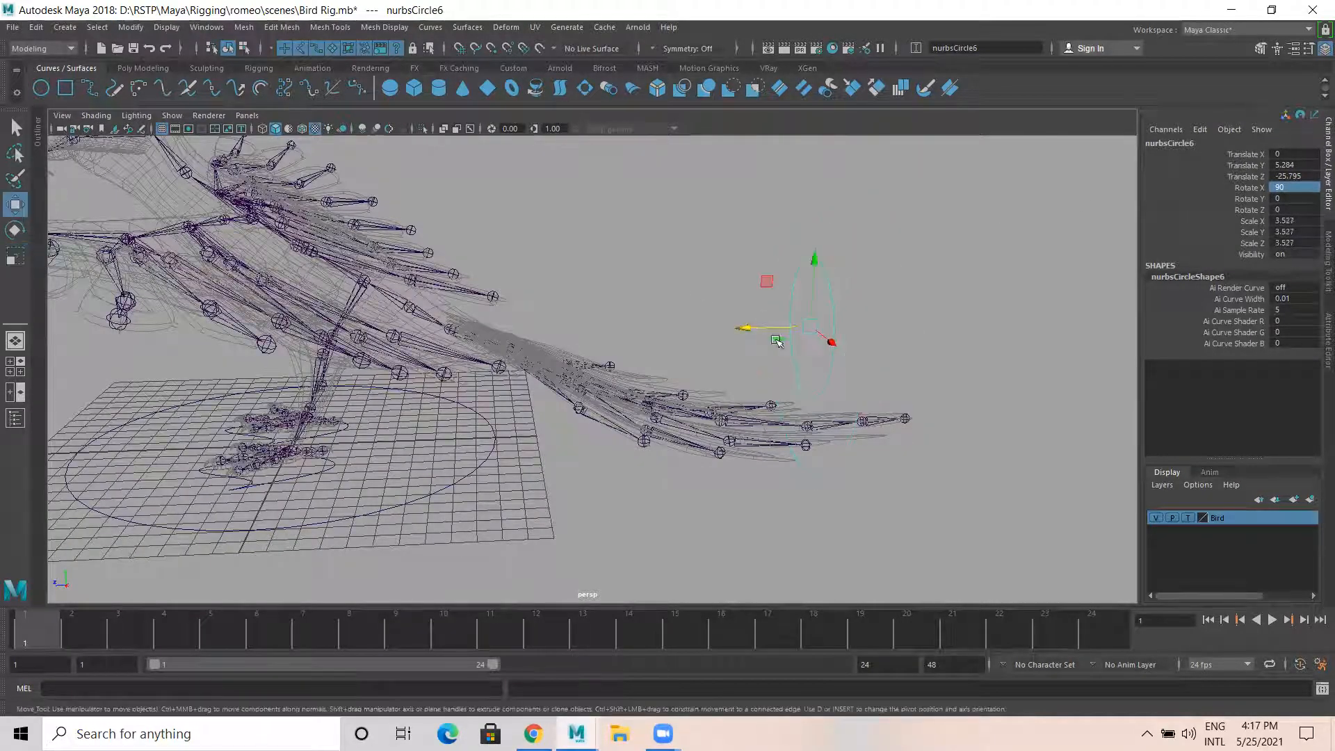
Snap the tail circle onto the central tail joint just before the tip
right_click_drag(775, 336, 884, 404, "alt")
middle_click_drag(884, 403, 582, 453, "alt")
left_click_drag(624, 538, 646, 410, "alt")
middle_click_drag(654, 384, 657, 395)
key("v")
left_click_drag(661, 299, 659, 363)
mouse_move(679, 409)
left_mouse_down("alt")
mouse_move(522, 440)
mouse_move(650, 473)
mouse_move(629, 462)
mouse_move(702, 420)
mouse_move(678, 418)
left_mouse_up("alt")
Scale the circle around the last tail segment to about 1.511, 4.251, 2.163
key("r")
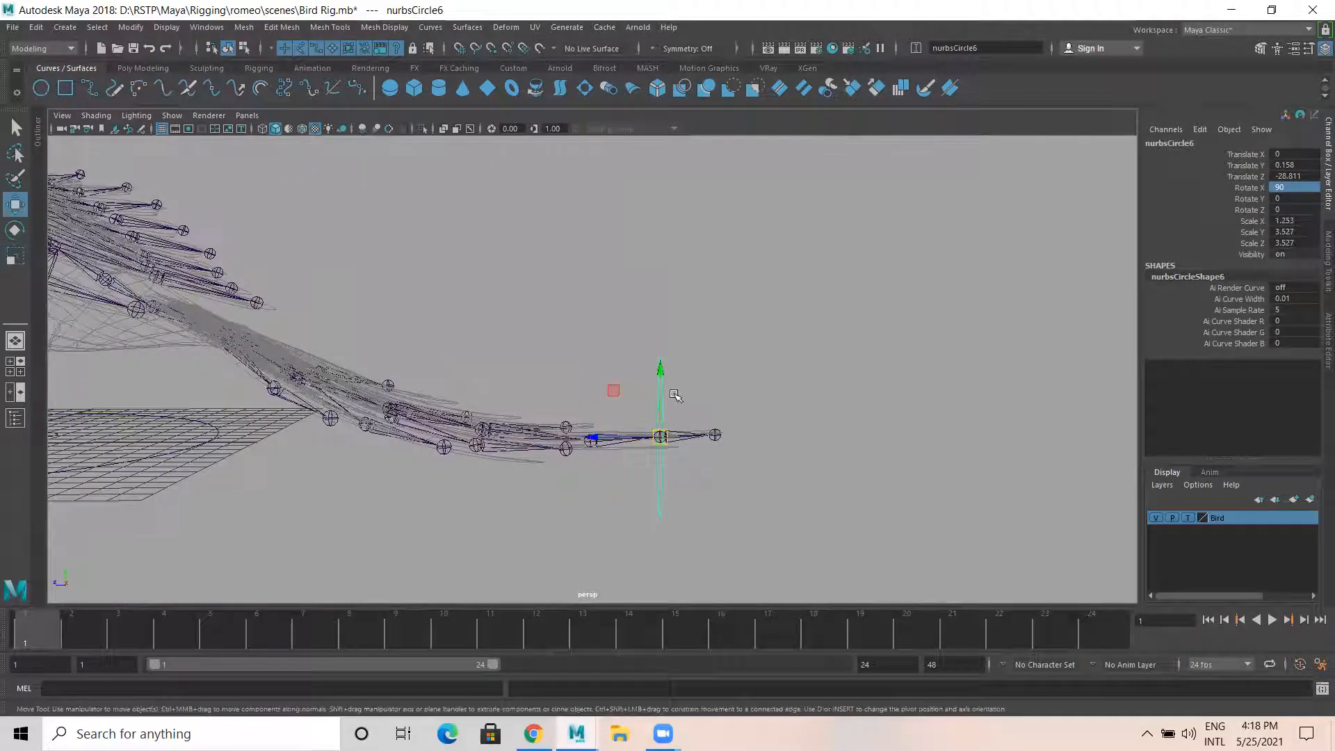
left_click_drag(660, 510, 680, 440)
key("w")
left_click(720, 377)
left_click(664, 404)
key("r")
key("w")
mouse_move(660, 496)
left_mouse_down("alt")
mouse_move(724, 464)
mouse_move(709, 476)
mouse_move(724, 439)
mouse_move(685, 461)
mouse_move(692, 483)
mouse_move(634, 495)
left_mouse_up("alt")
left_click(724, 465)
left_click(754, 421)
Duplicate the tail circle and move the copy to the next central tail joint toward the body
left_click_drag(699, 530, 735, 488, "alt")
key("ctrl+d")
middle_click_drag(761, 402, 761, 444, "alt")
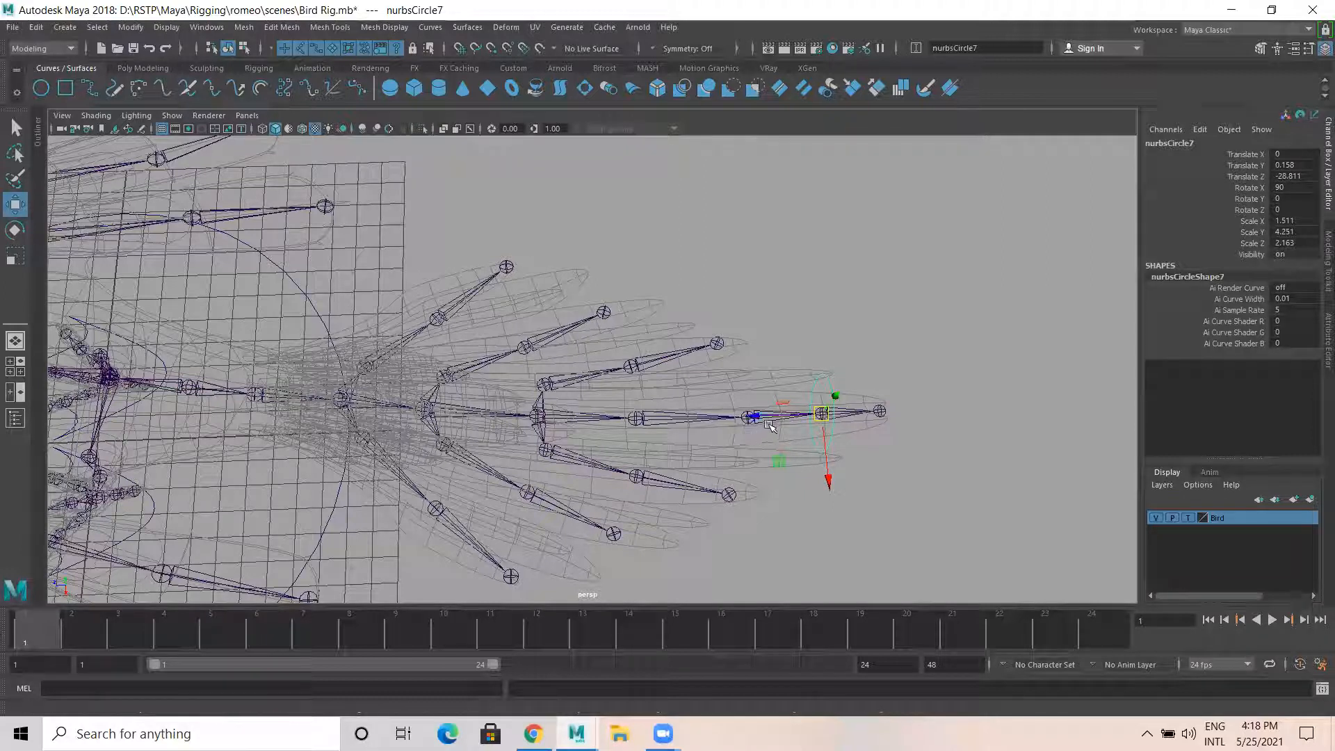
middle_click_drag(800, 417, 790, 416, "alt")
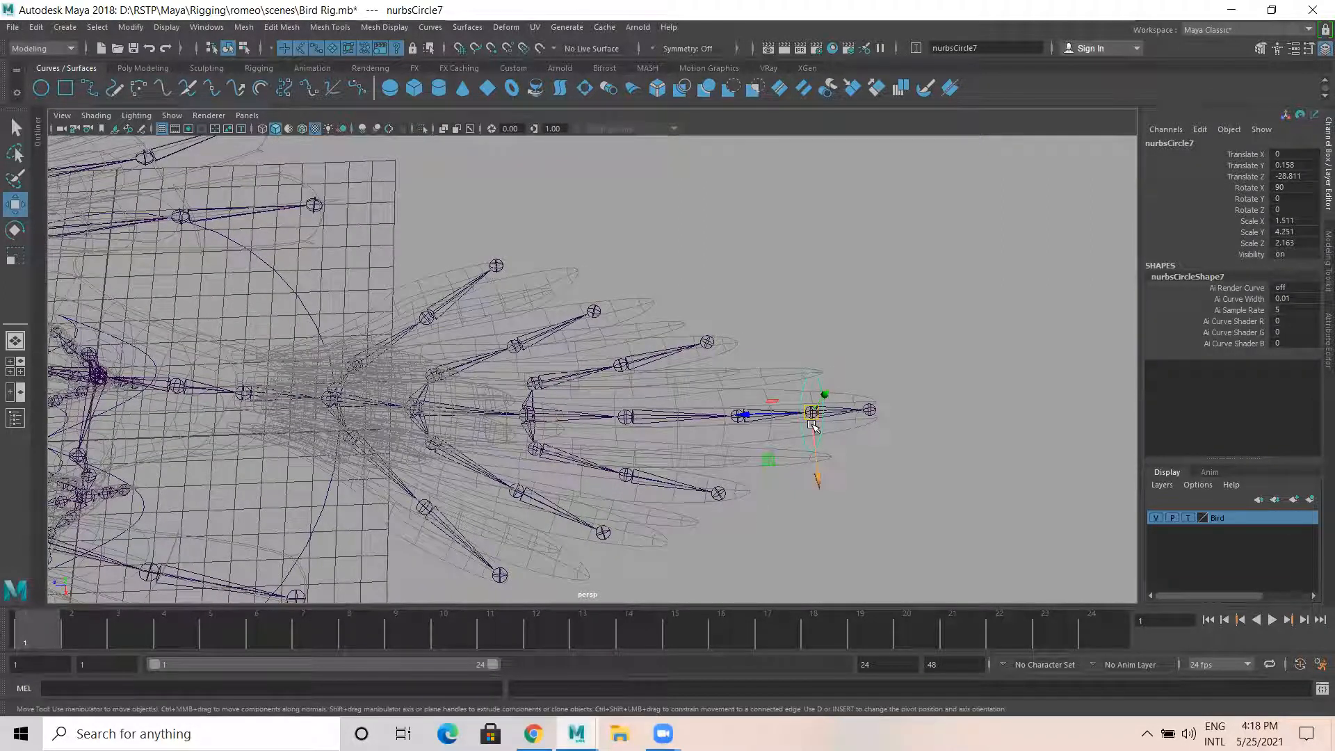
left_click_drag(813, 413, 743, 417)
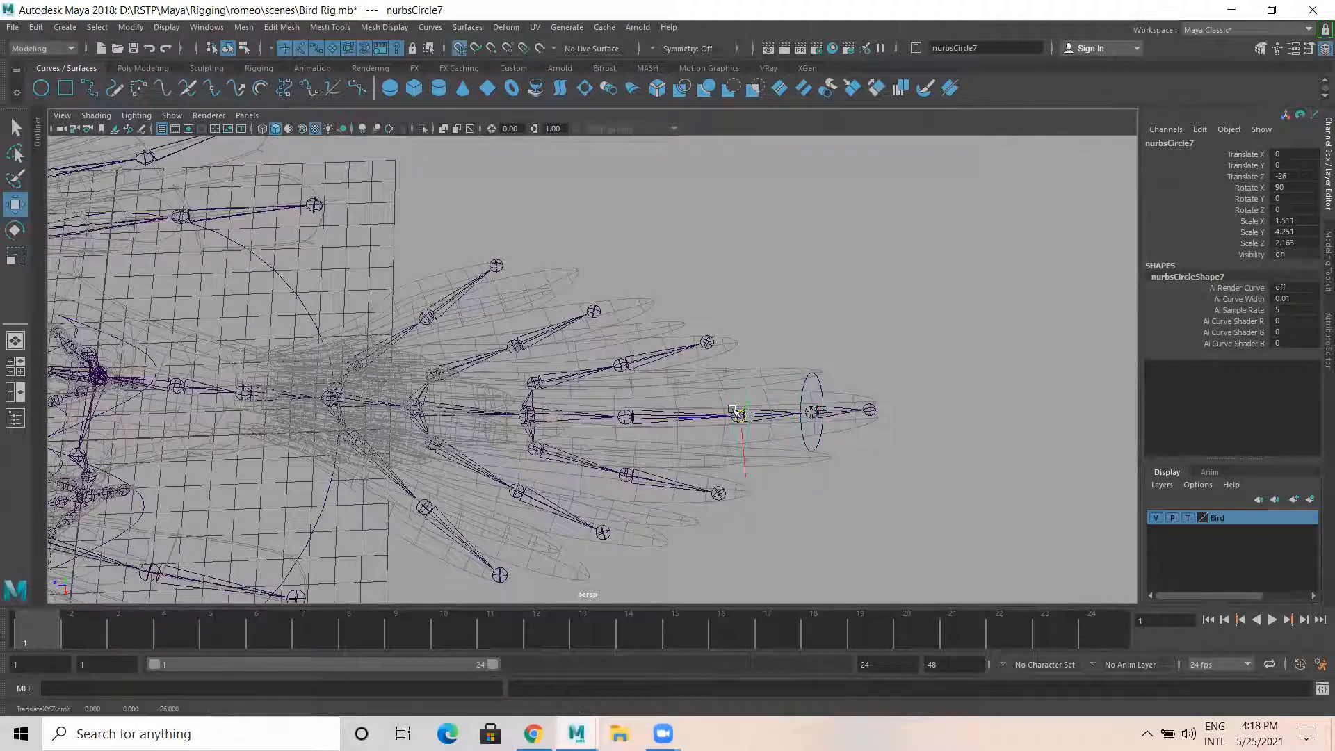
Duplicate the circle for the following tail joint, hiding the Bird layer to snap both copies exactly onto their joints
key("ctrl+d")
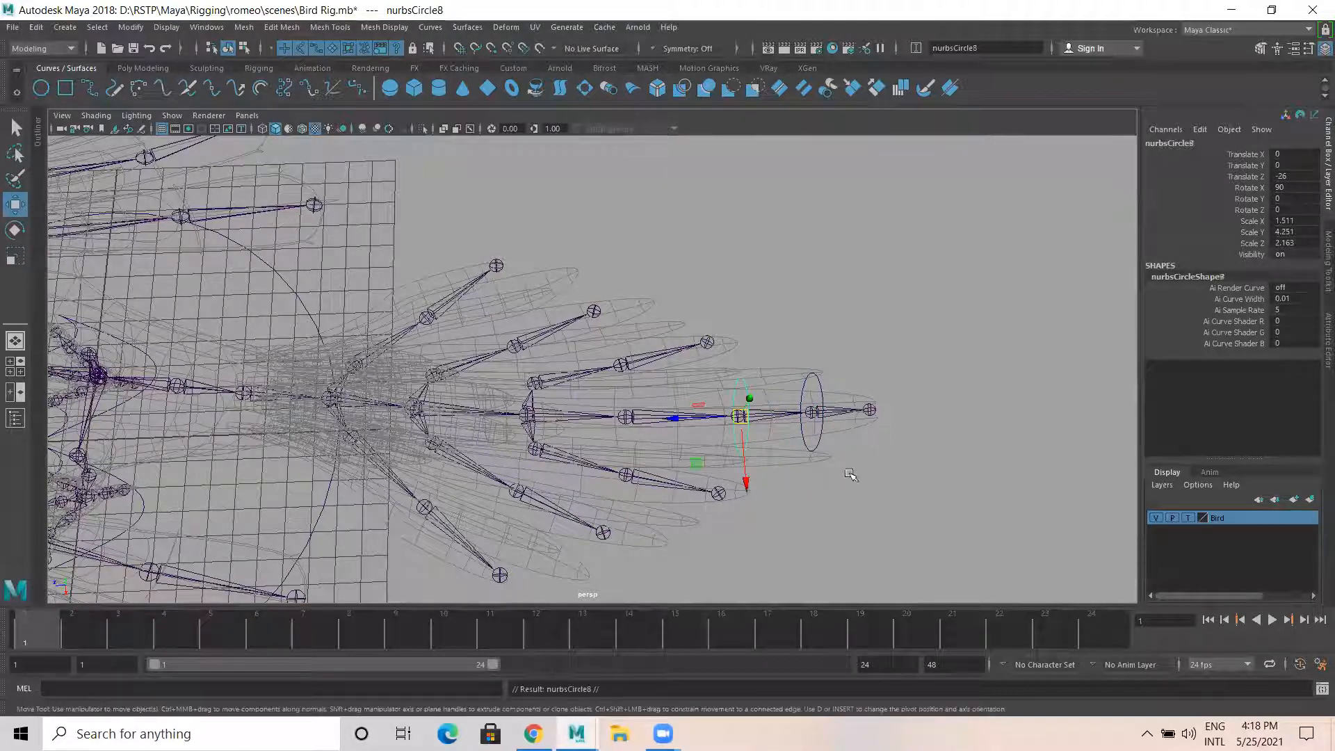
left_click_drag(662, 422, 626, 415)
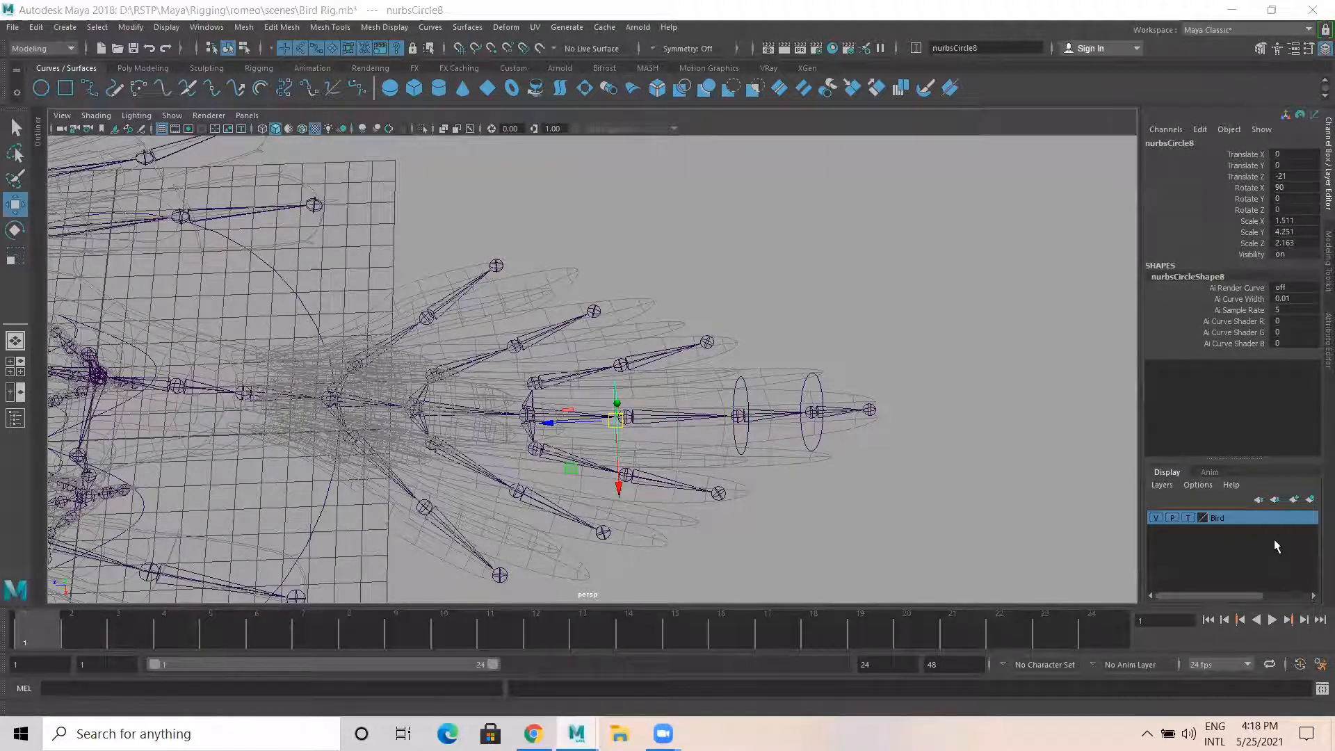
left_click(1155, 518)
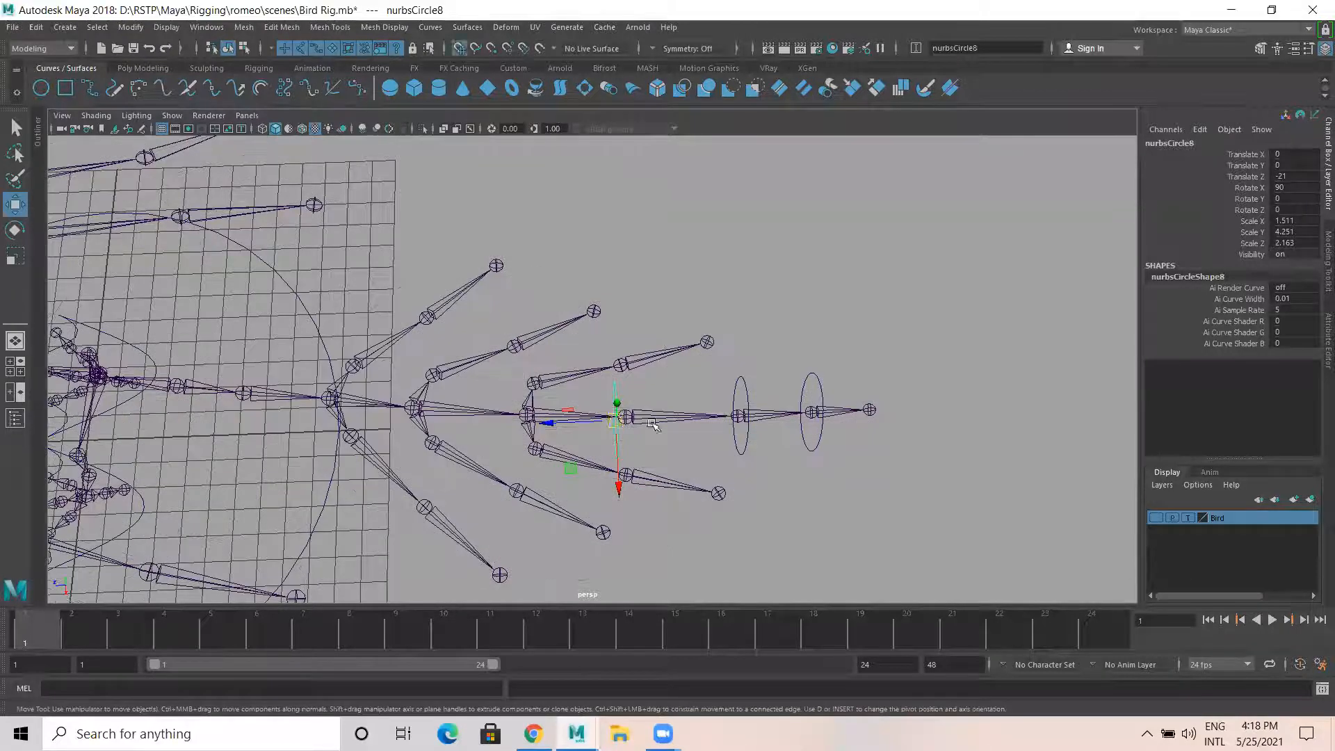
left_click_drag(621, 417, 638, 416)
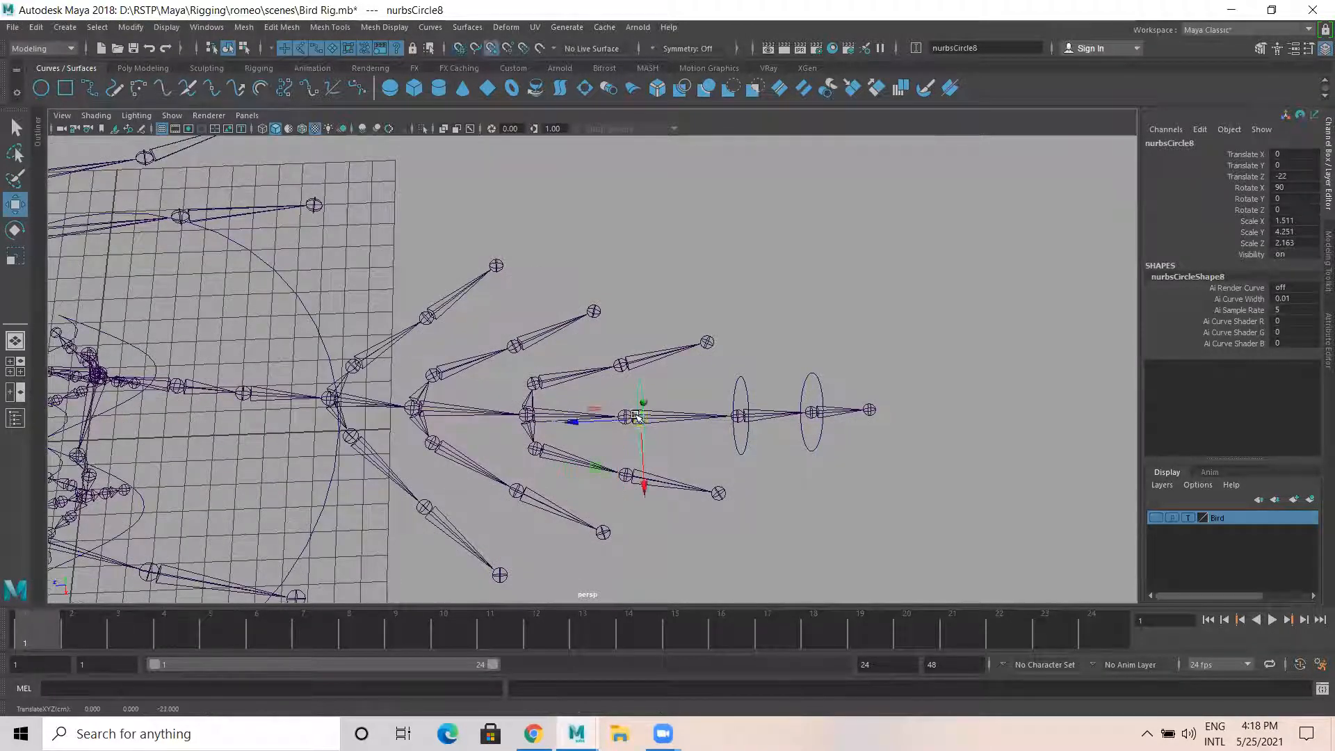
left_click(740, 415)
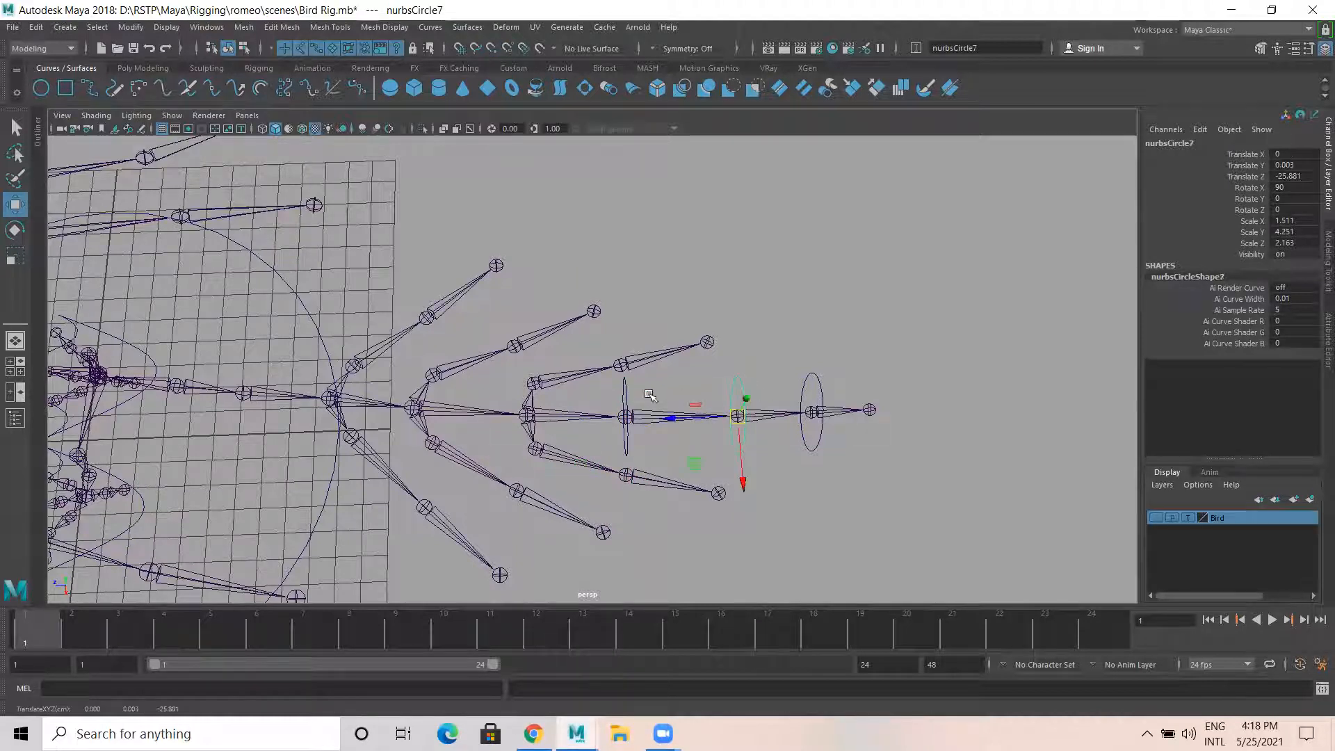
Duplicate the circle repeatedly and snap one copy onto each remaining central tail joint up to the tail base
left_click(627, 391)
key("ctrl+d")
left_click_drag(626, 416, 332, 404)
key("ctrl+d")
key("ctrl+d")
key("ctrl+d")
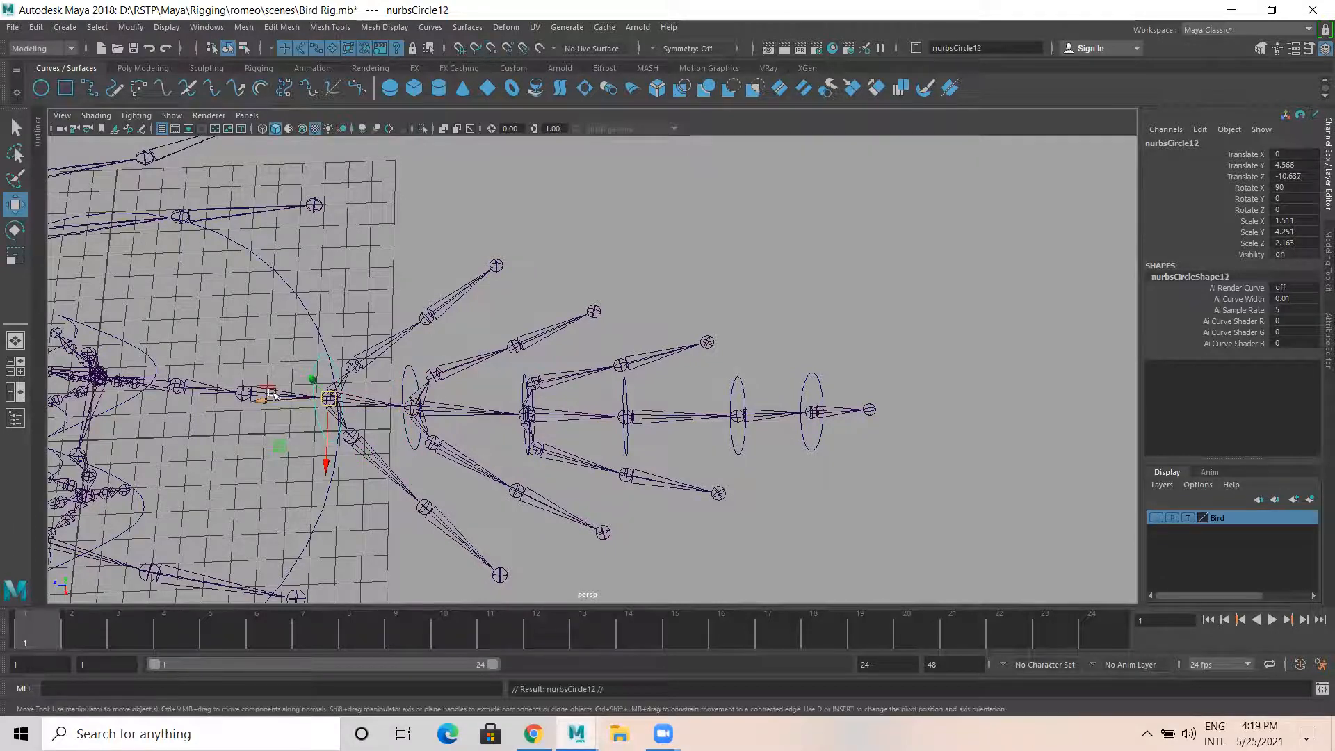
left_click_drag(302, 400, 278, 400)
Show the Bird layer again and check the row of tail circles from the side
left_click(1156, 518)
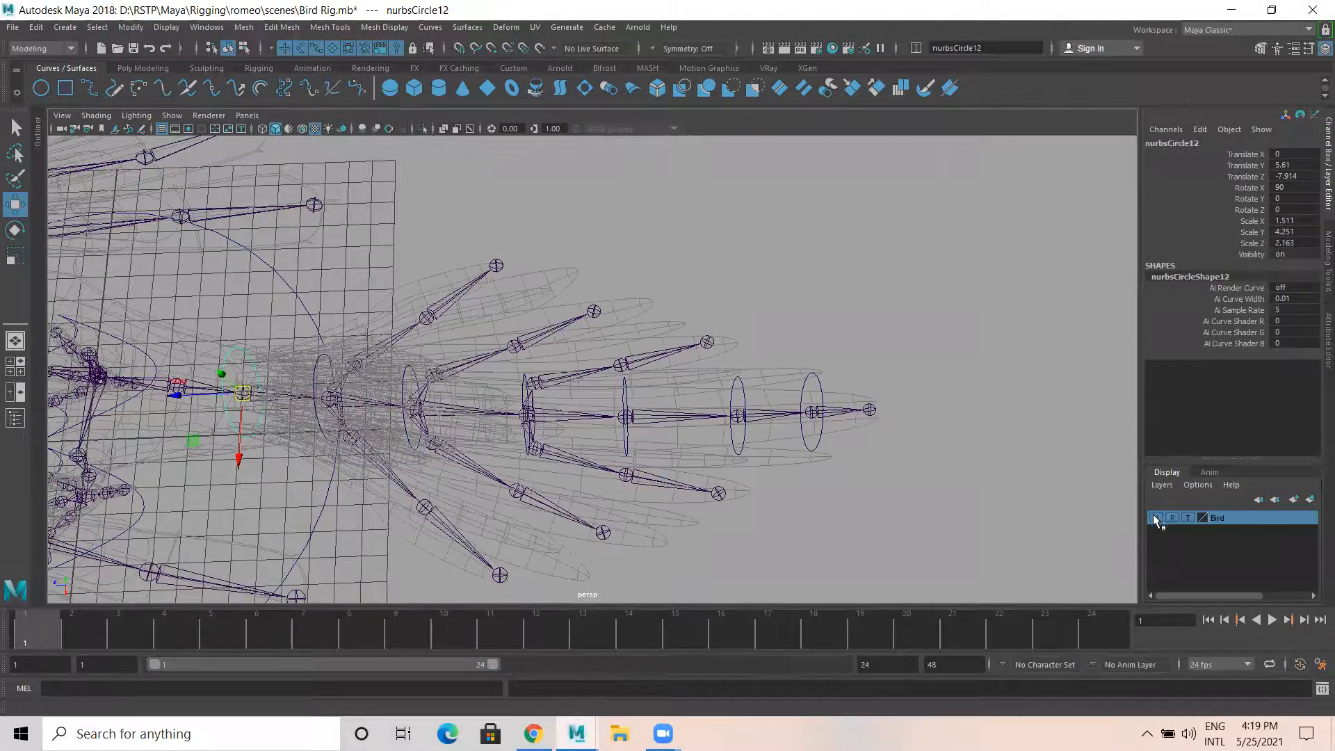
left_click_drag(337, 322, 345, 253, "alt")
middle_click_drag(471, 313, 664, 379, "alt")
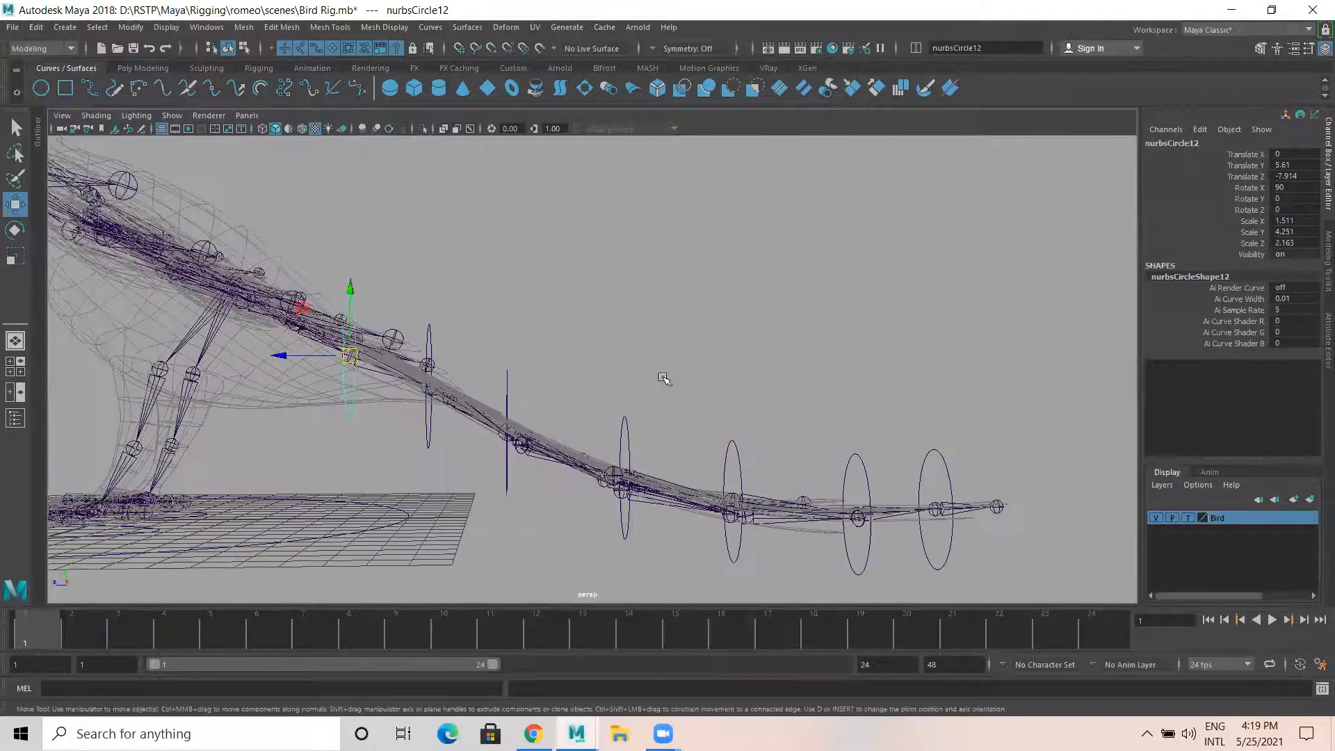
Scale up the four control circles nearest the tail base, enlarging the base circle to about 2.225, 6.262 and 3.186
left_click_drag(616, 369, 431, 341, "alt")
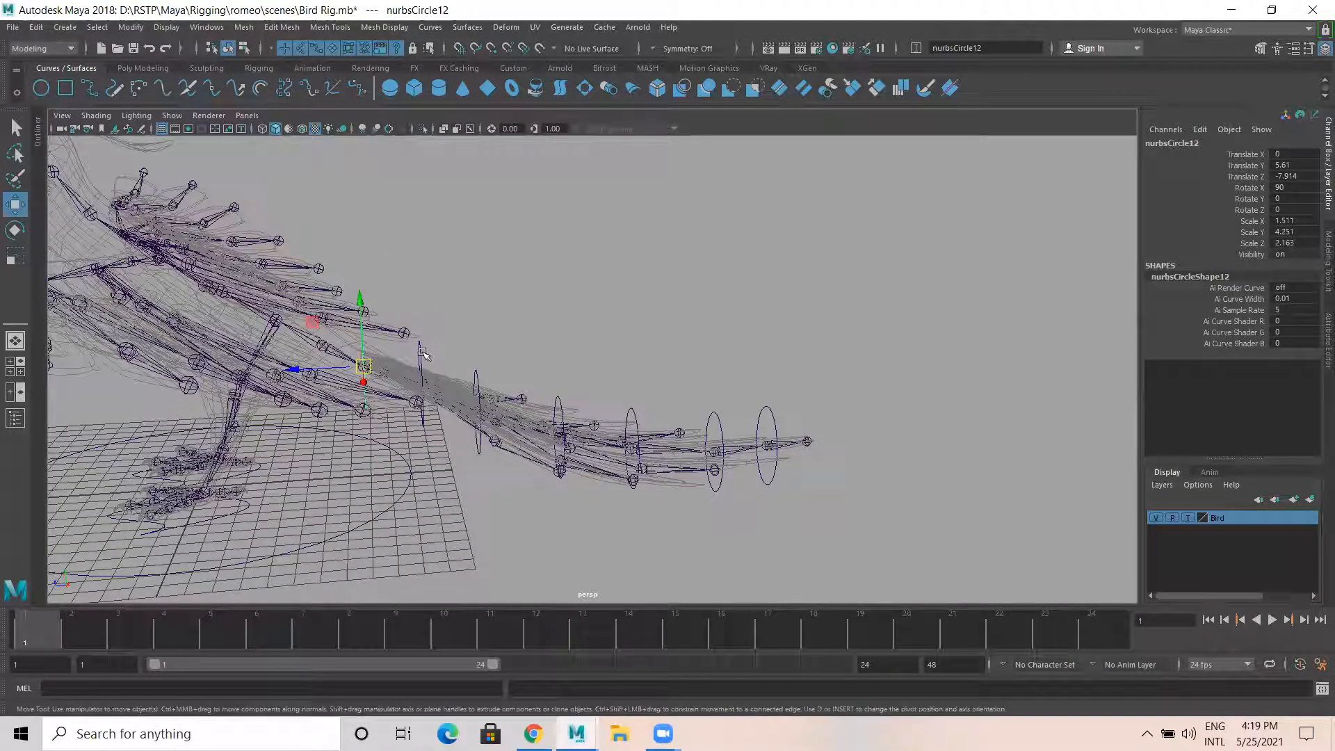
key("r")
left_click_drag(363, 366, 388, 370)
left_click(419, 356)
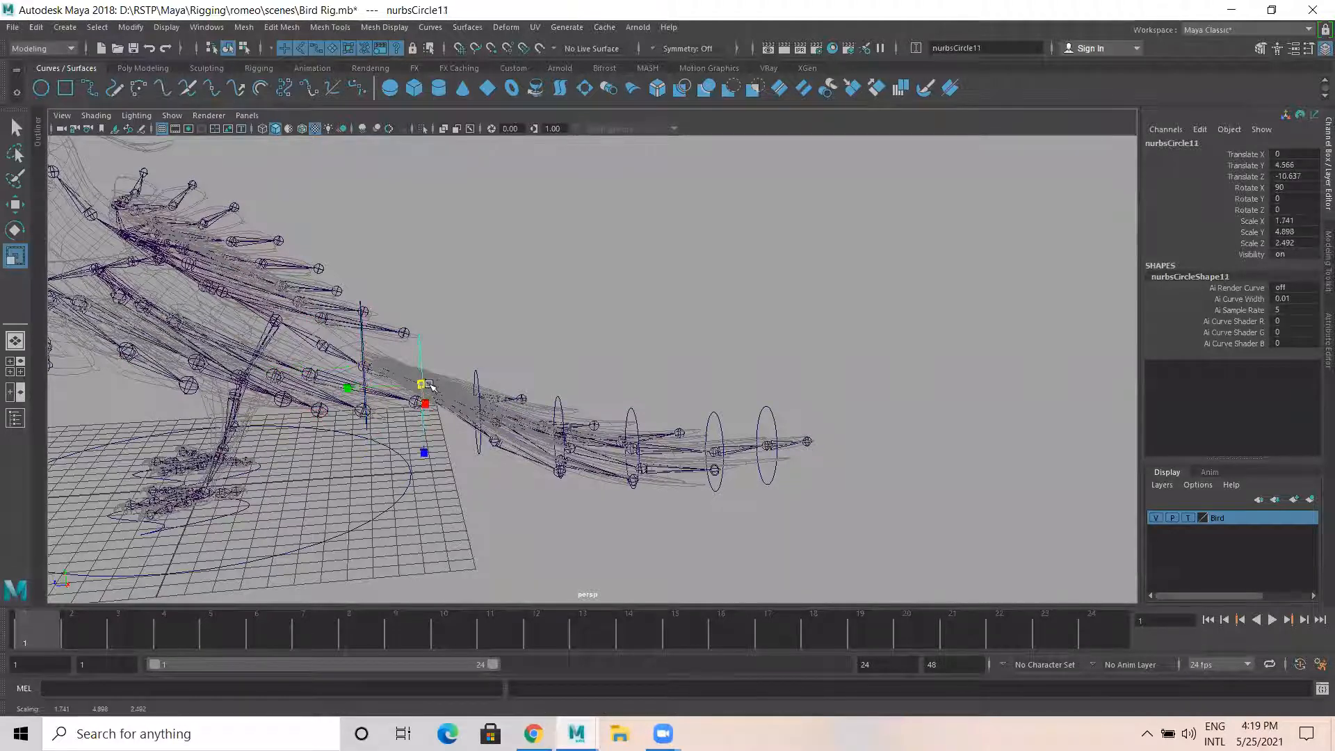
left_click(474, 412)
left_click_drag(475, 412, 572, 438)
left_click(557, 416)
Scale down the control circle at the tail tip slightly so the row tapers toward the end
left_click(726, 430)
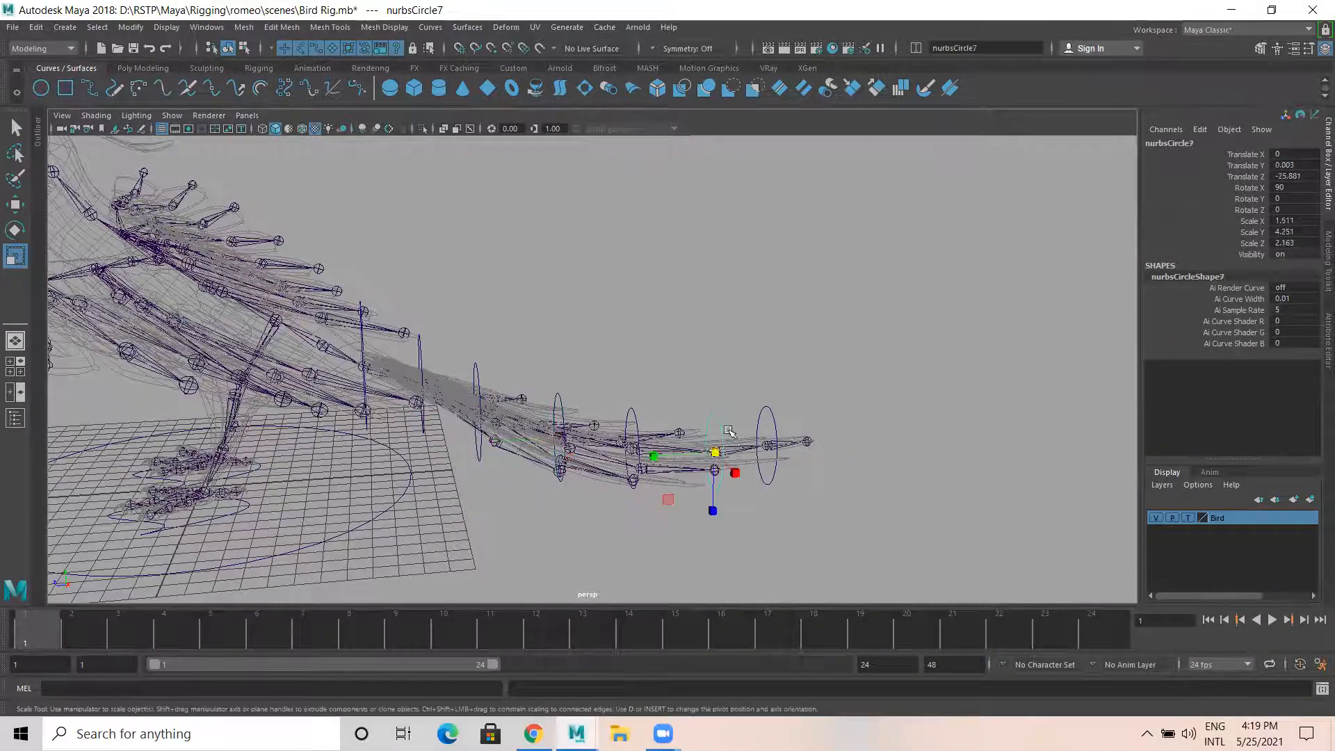
left_click(765, 412)
left_click_drag(769, 447, 674, 477)
left_click(785, 420)
Duplicate the main ground circle, move the copy out beside the tail tip and scale it uniformly to about 0.616
left_click_drag(395, 348, 449, 357, "alt")
left_click_drag(548, 311, 347, 416, "alt")
left_click(398, 448)
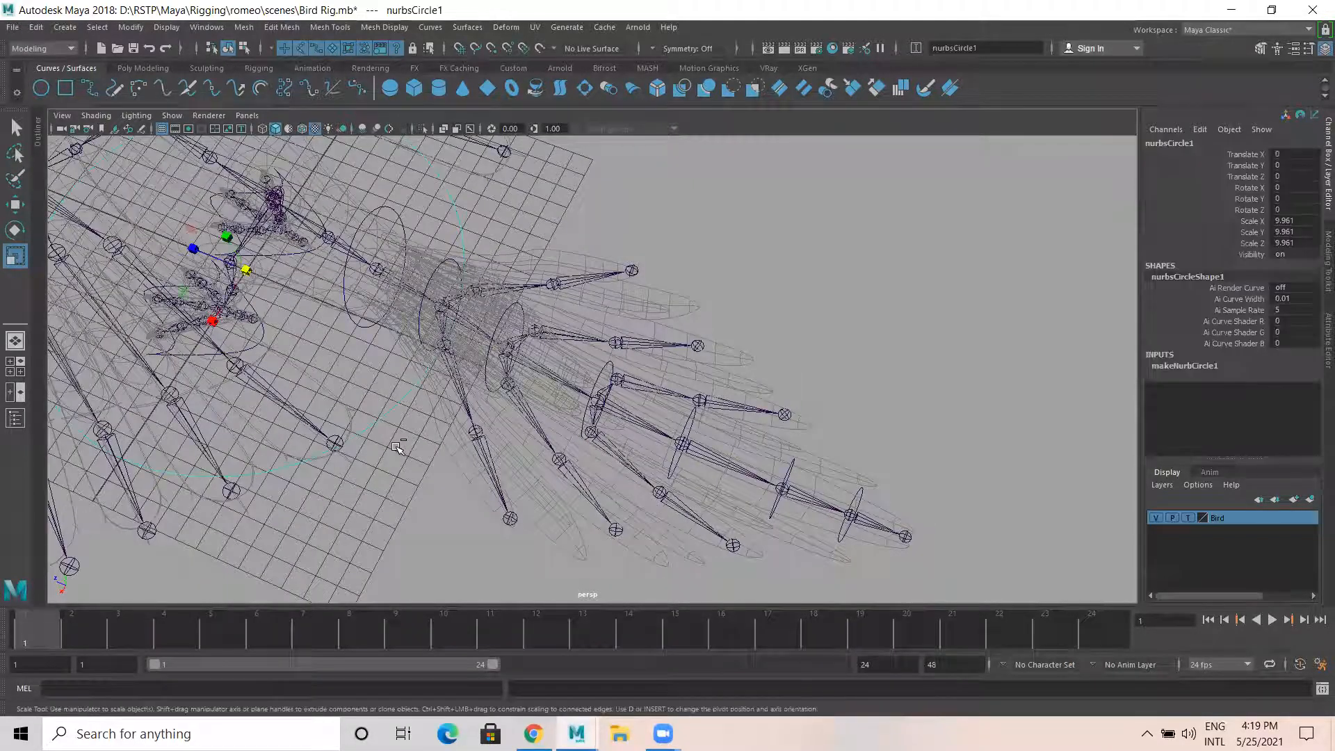
key("ctrl+d")
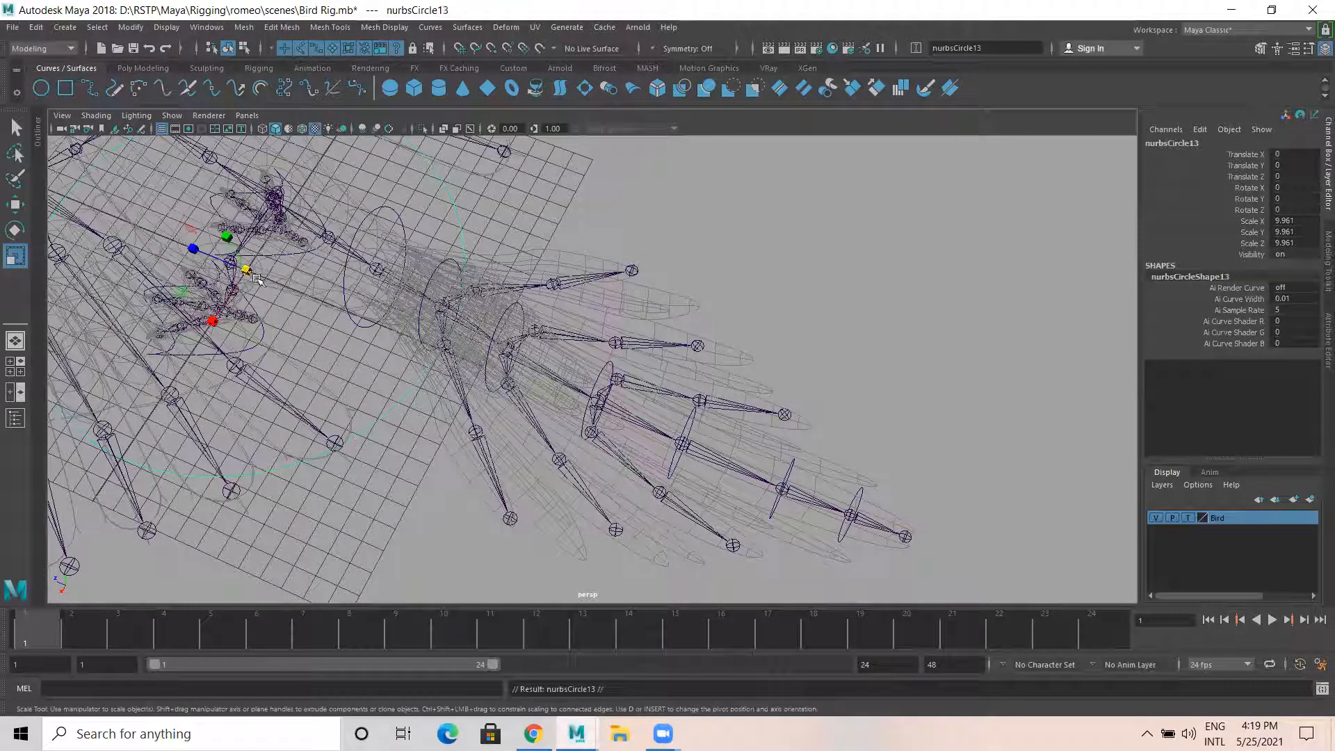
key("w")
left_click_drag(247, 271, 906, 422)
middle_click_drag(841, 452, 569, 423, "alt")
key("r")
left_click_drag(685, 421, 384, 324)
Snap the small circle onto the first joint of the side tail feather nearest the body
key("w")
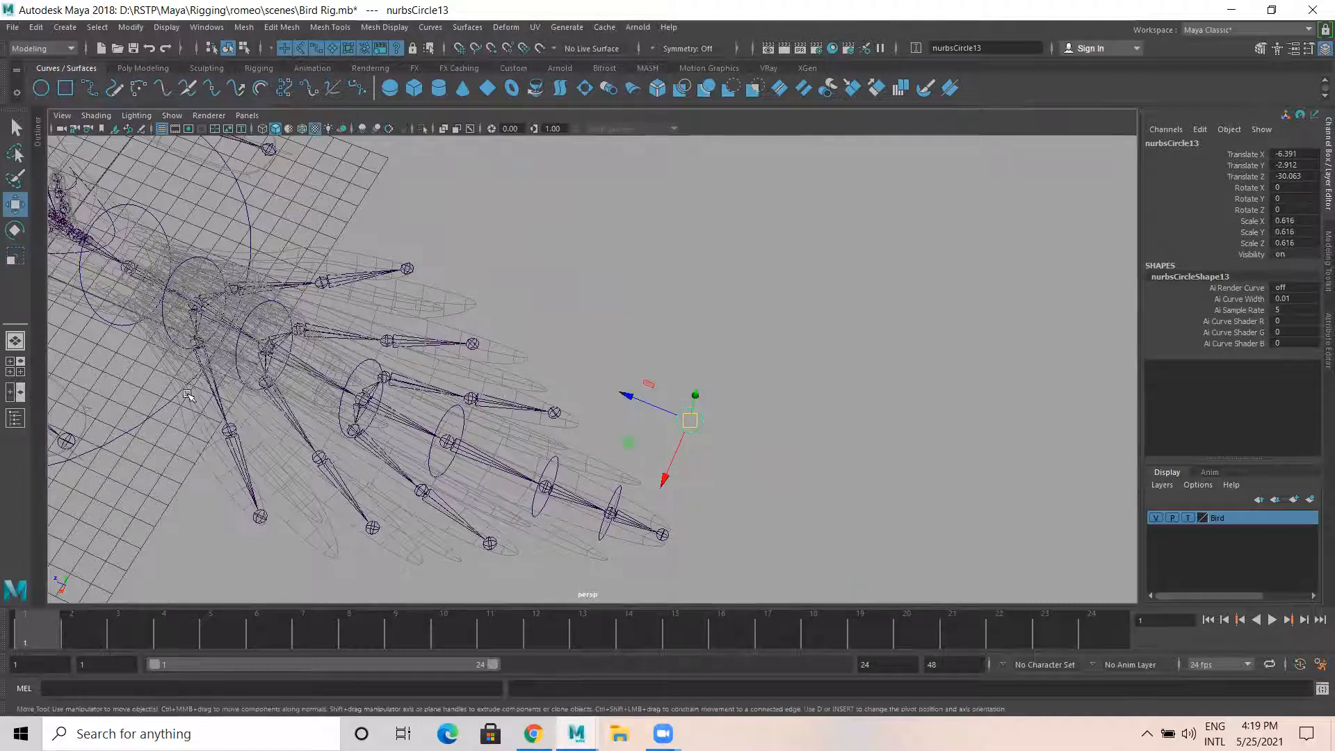
key("v")
middle_click(199, 345)
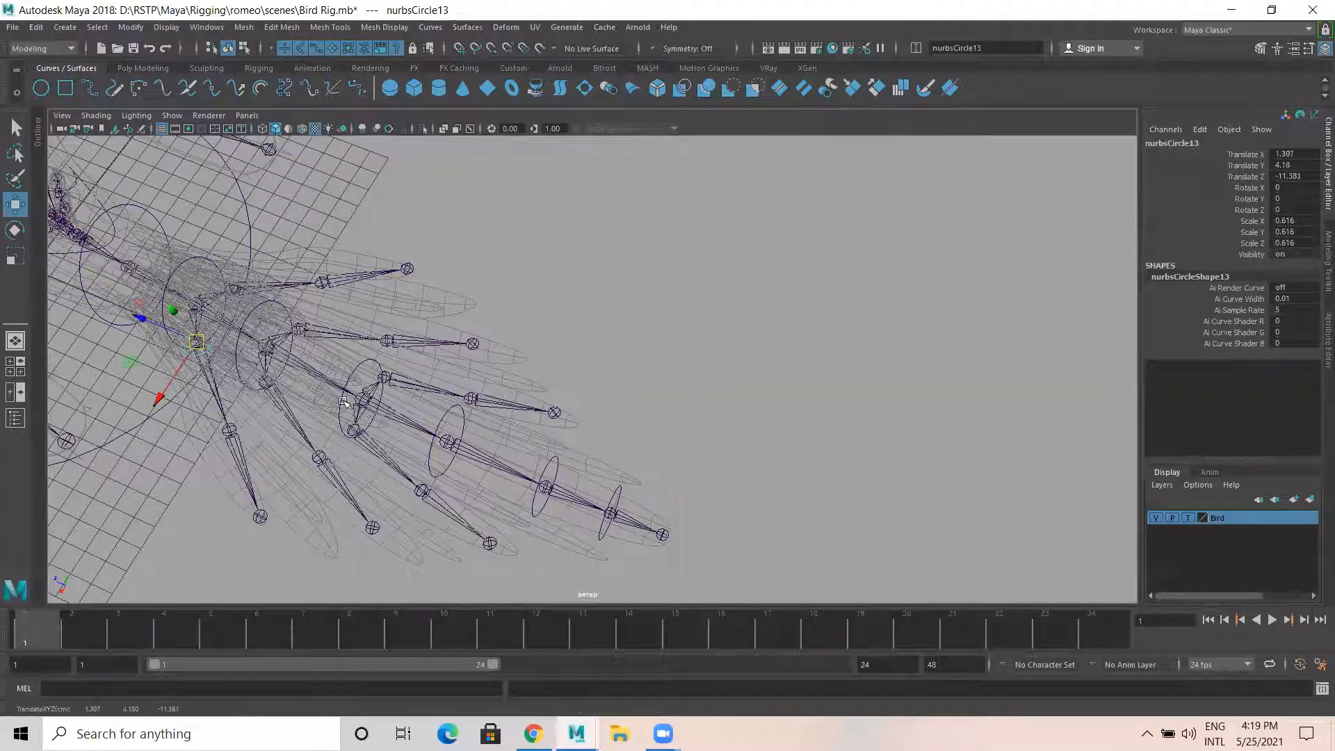
Examine the small feather circle and the tilt of the central tail circles against the tail from several angles
left_click_drag(336, 383, 312, 368, "alt")
scroll(312, 369, "up", 2)
scroll(570, 292, "up", 2)
scroll(821, 306, "up", 2)
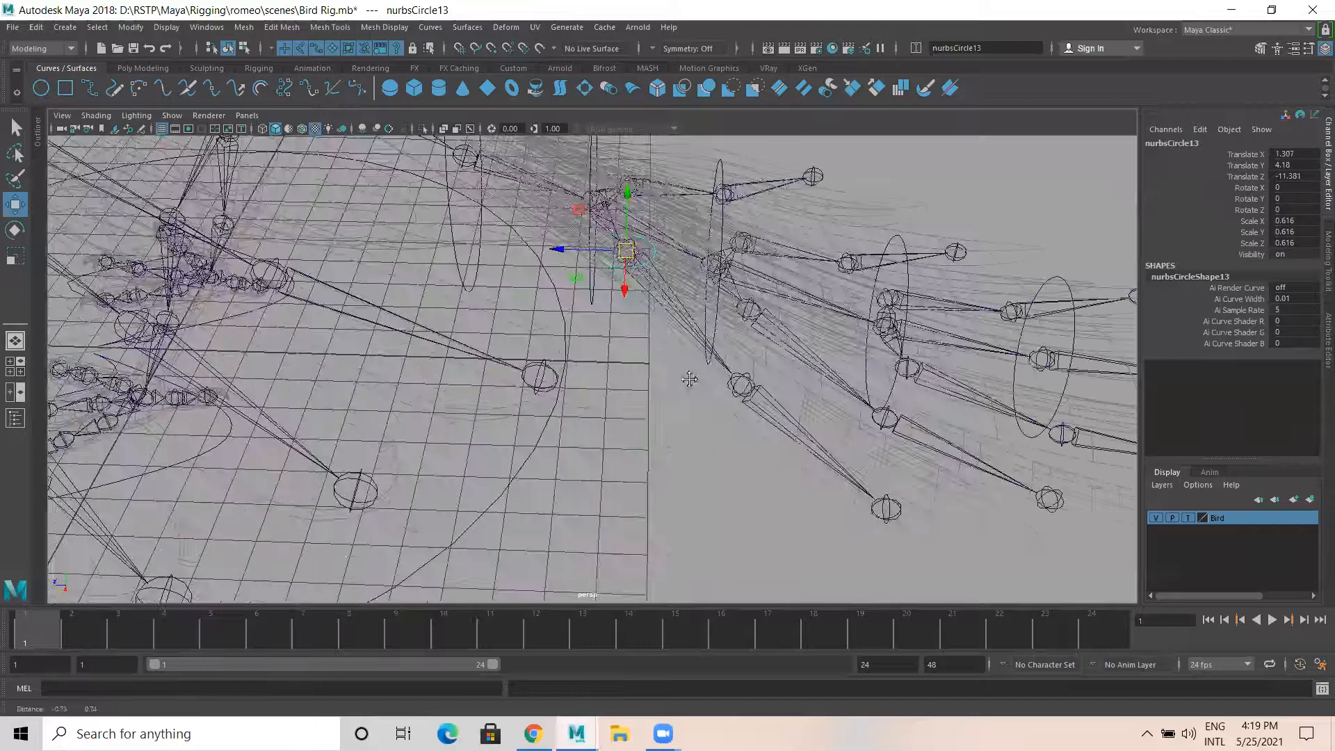
scroll(495, 299, "up", 2)
left_click_drag(487, 302, 447, 315, "alt")
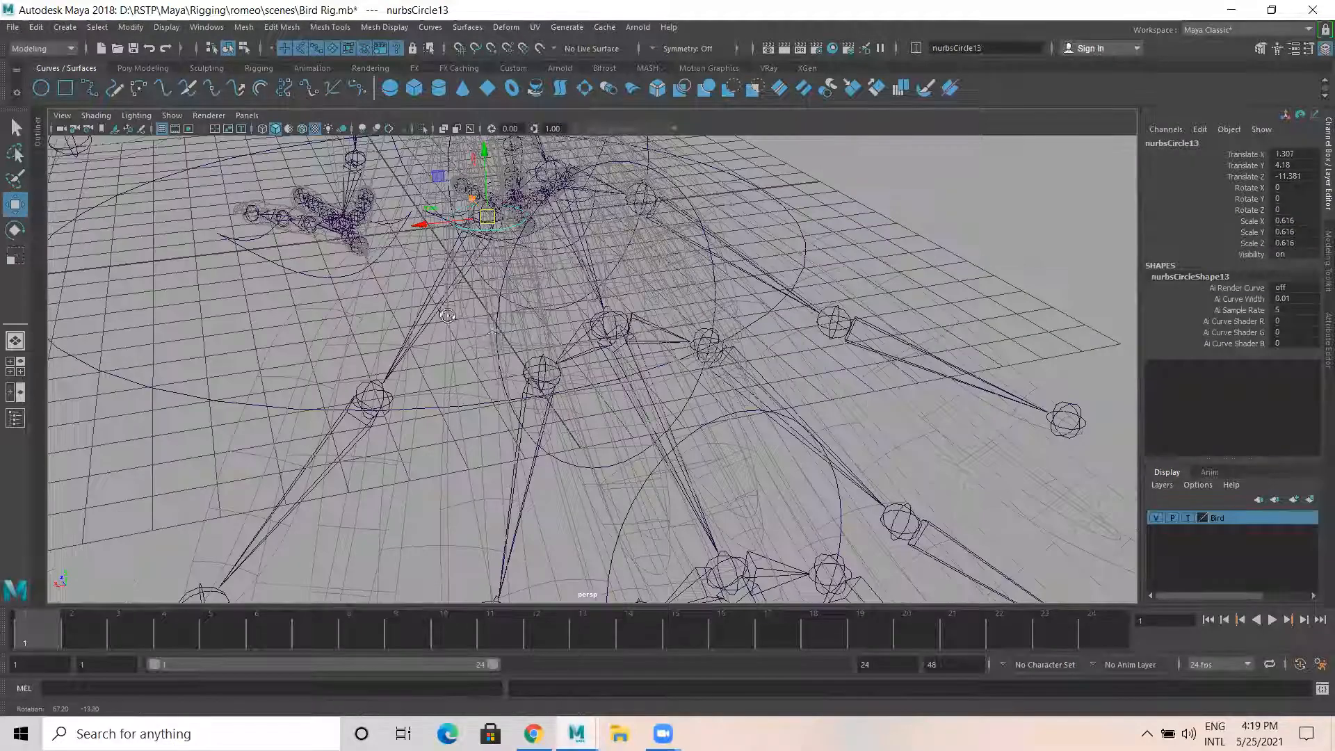
left_click_drag(575, 394, 699, 418, "alt")
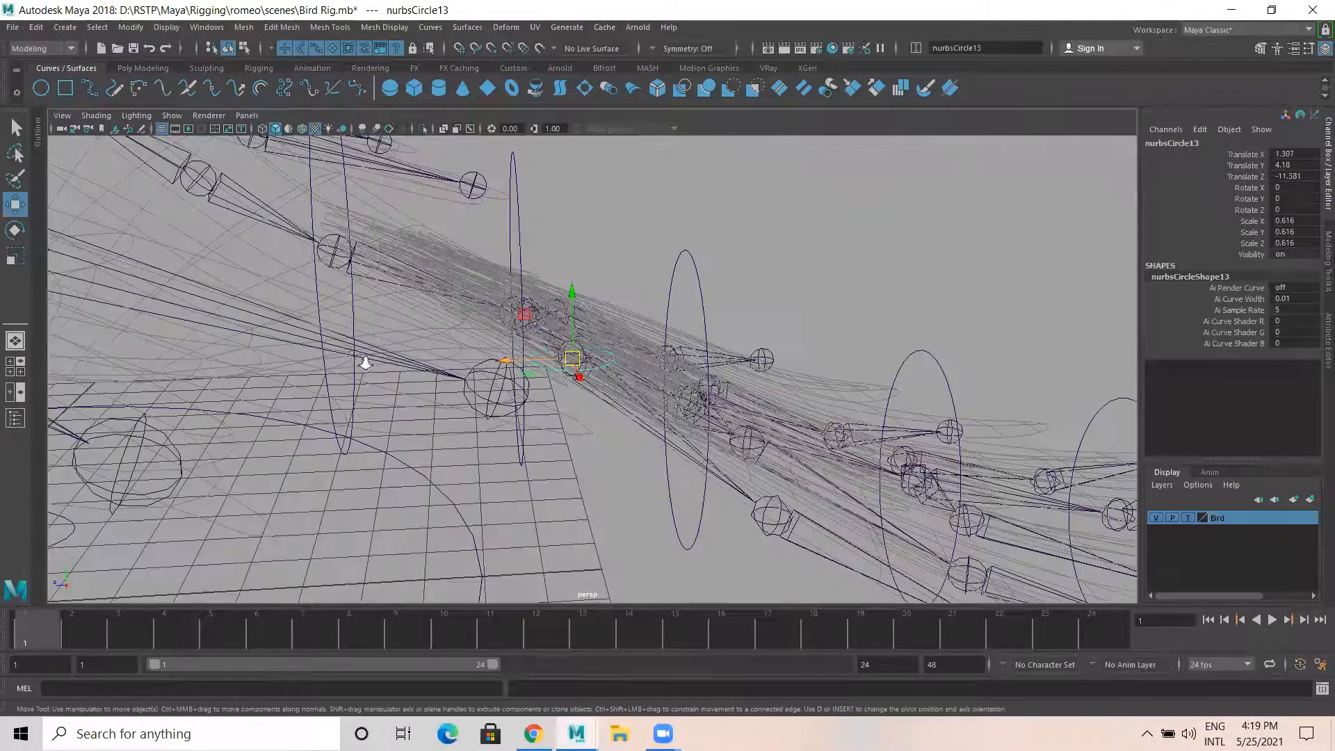
scroll(447, 374, "down", 4)
left_click_drag(506, 359, 670, 319, "alt")
scroll(751, 490, "up", 3)
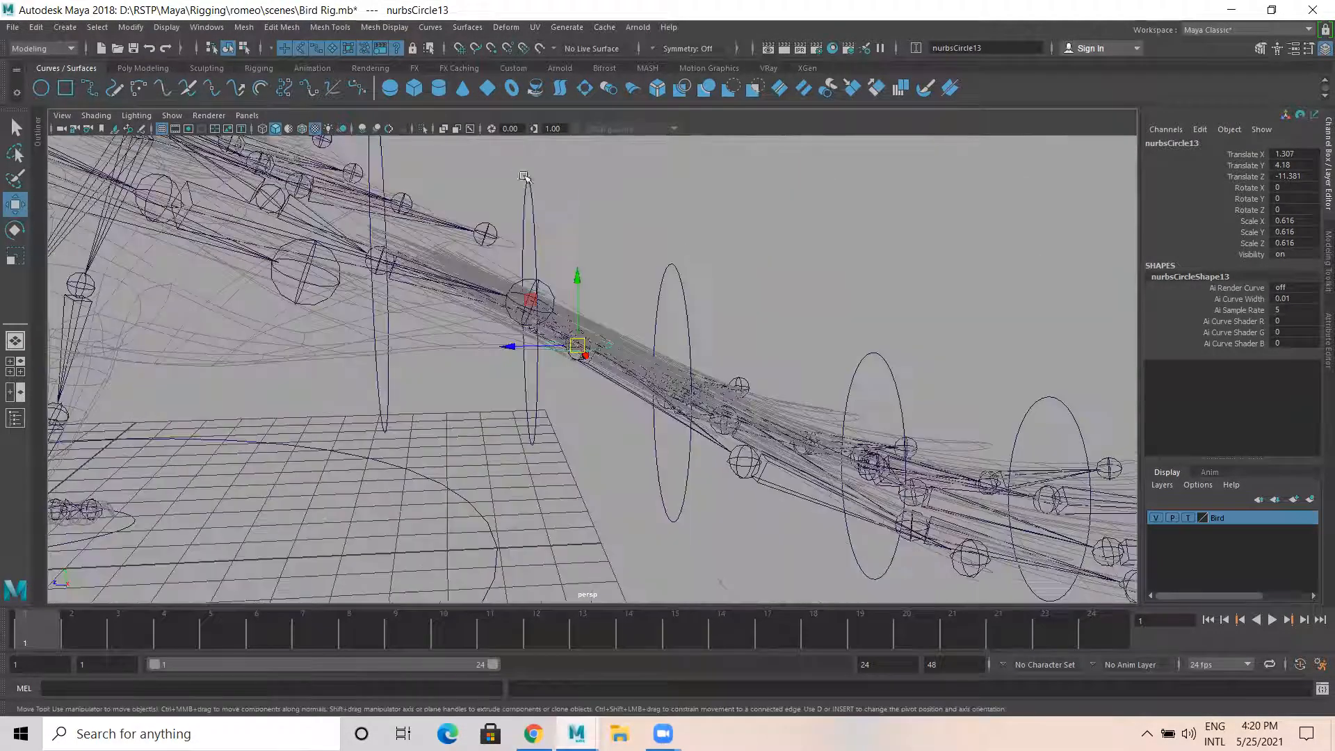
Select the four circles nearest the tail base and rotate them together to about 61.8 degrees in Rotate X
left_click(527, 182)
key("e")
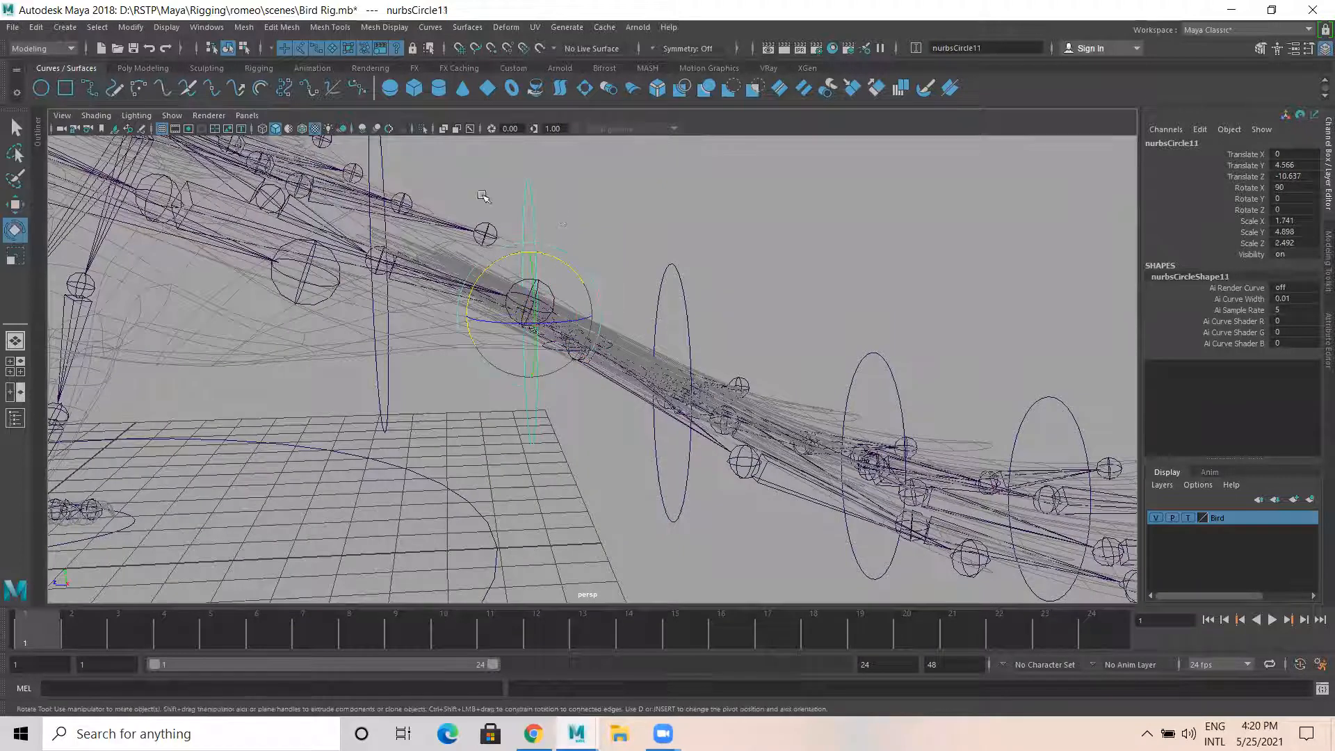
left_click_drag(386, 150, 403, 160, "shift")
right_click_drag(676, 327, 468, 318, "alt")
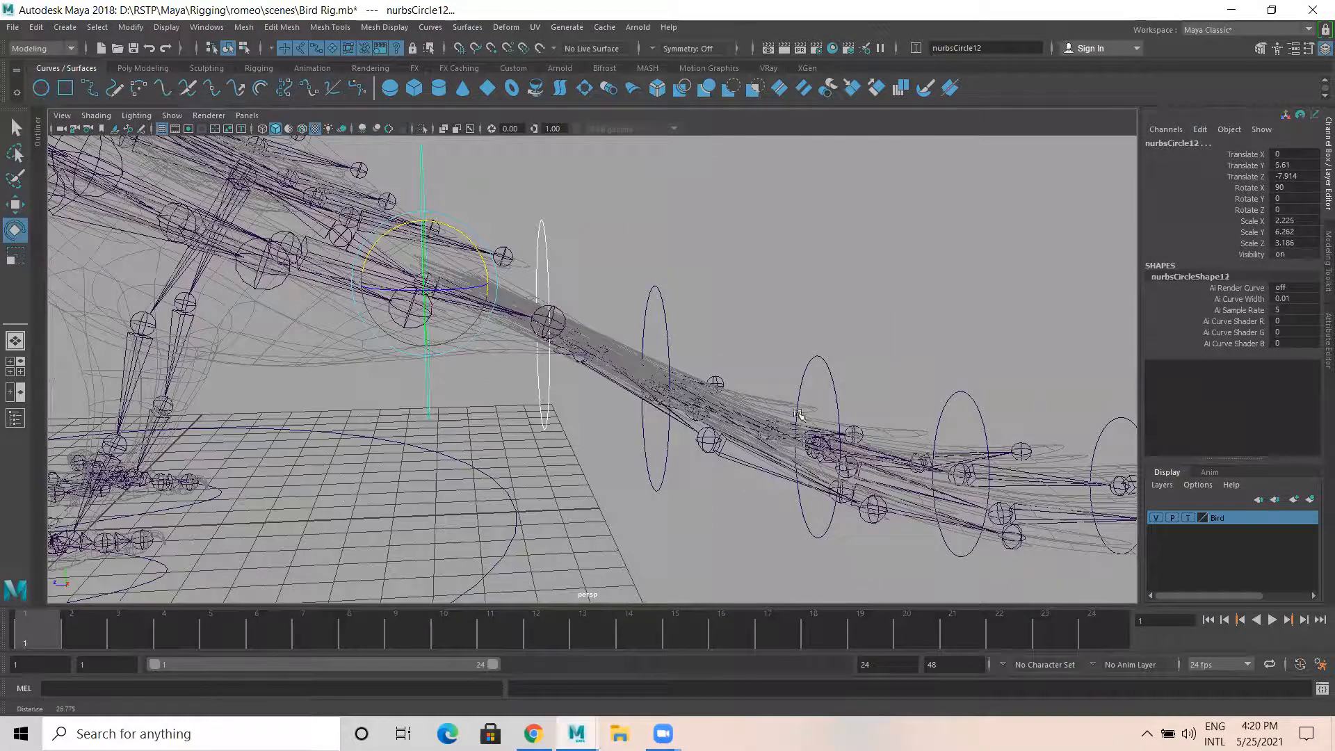
right_click_drag(799, 415, 701, 396, "alt")
left_click_drag(509, 405, 500, 435, "alt")
left_click(589, 306)
key("f")
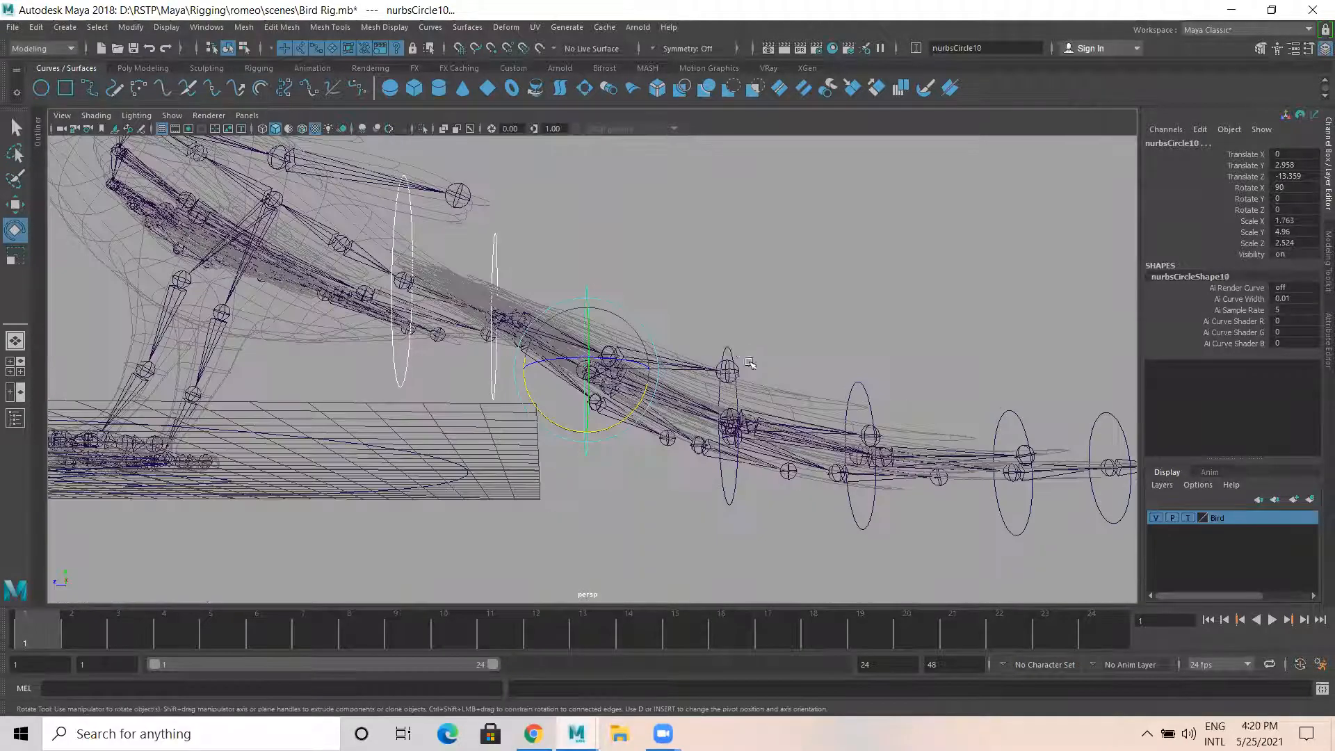
left_click(730, 362)
key("f")
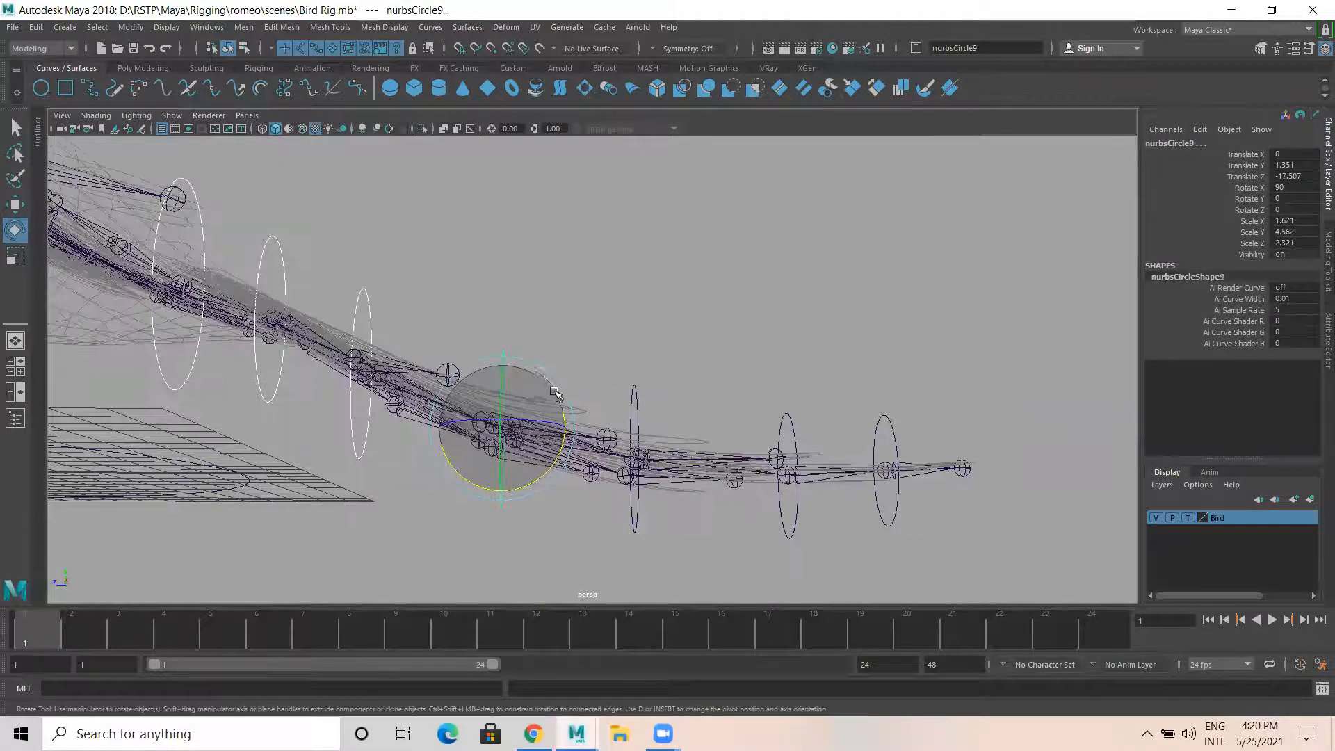
left_click_drag(567, 445, 534, 480)
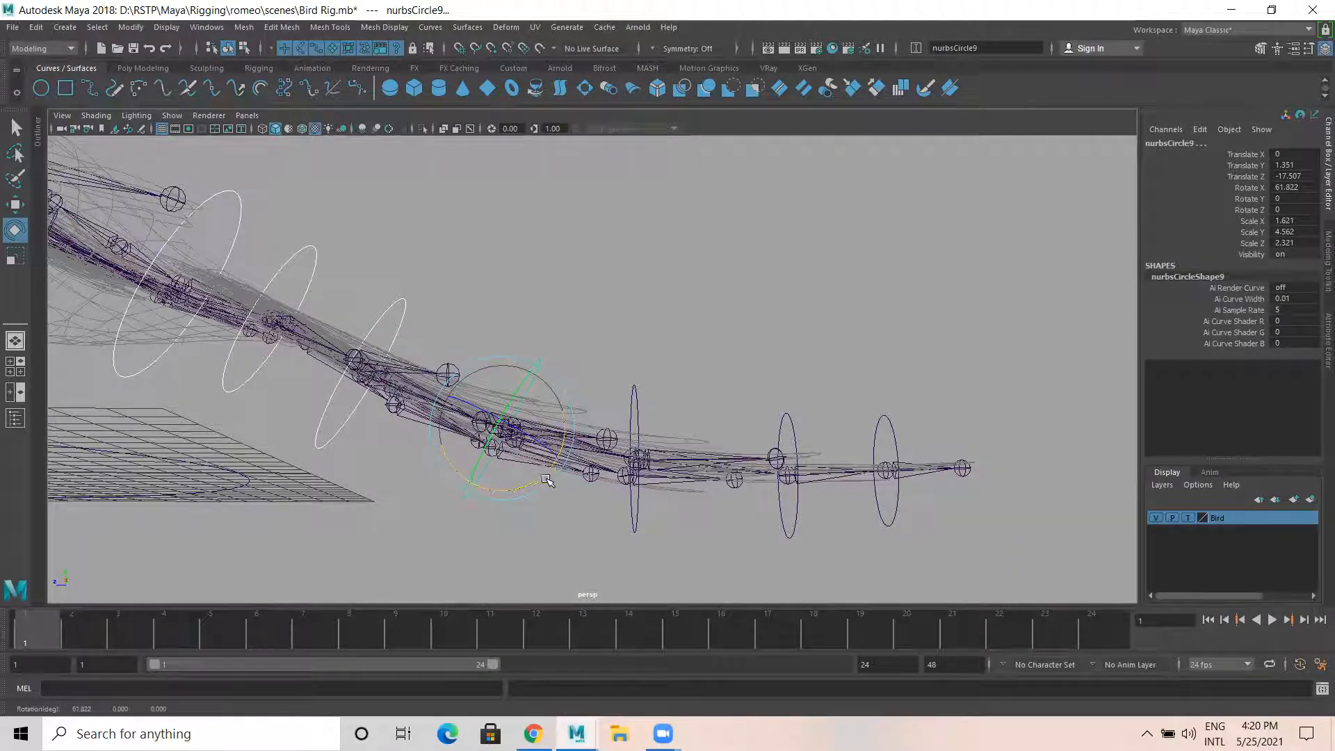
Rotate the next circle toward the tail tip to about 73.5 degrees in Rotate X and slightly tilt the two tip circles
middle_click_drag(698, 409, 604, 403, "alt")
left_click(547, 415)
left_click_drag(599, 481, 586, 502)
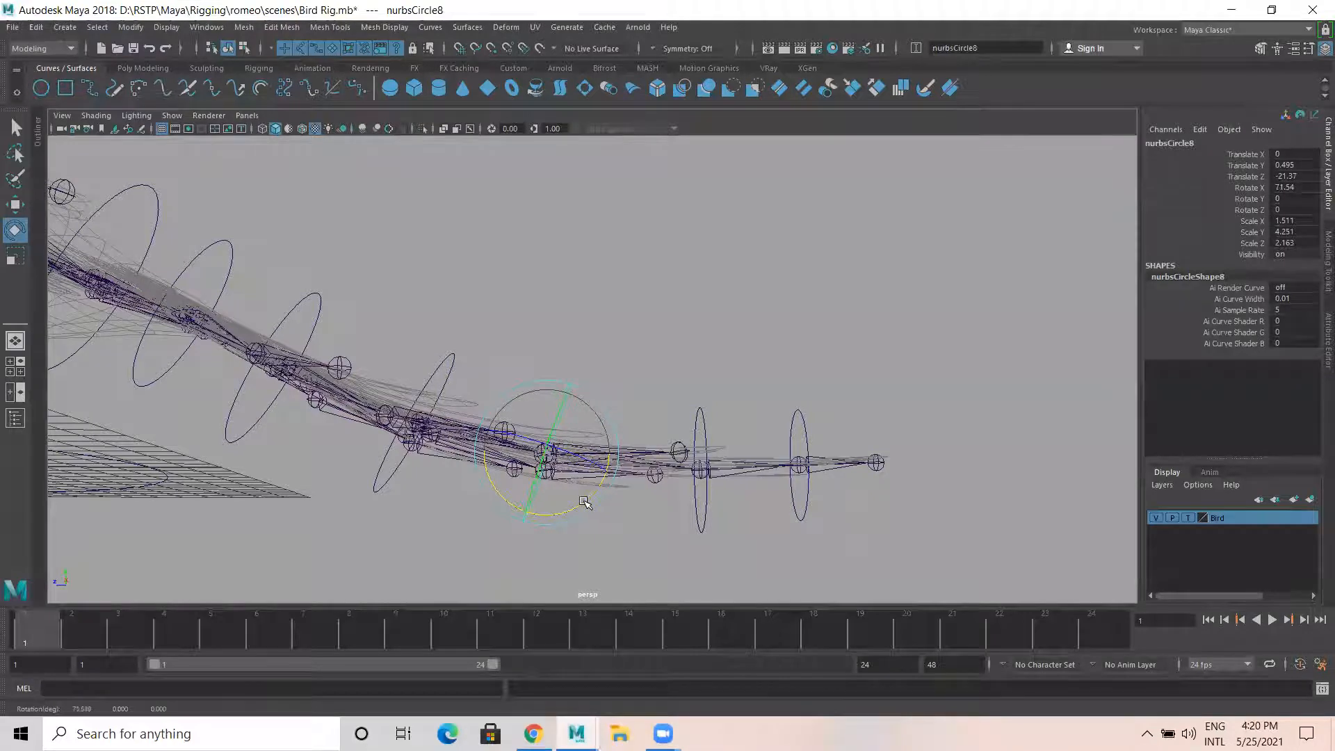
left_click(668, 393)
left_click_drag(668, 393, 779, 417, "alt")
mouse_move(778, 477)
left_mouse_down()
mouse_move(790, 486)
mouse_move(779, 490)
left_mouse_up()
left_click(832, 544)
Hide the Bird layer, duplicate the small feather circle and snap the copy onto the matching feather joint on the opposite side
left_click_drag(538, 473, 509, 513, "alt")
left_click_drag(457, 436, 486, 507, "alt")
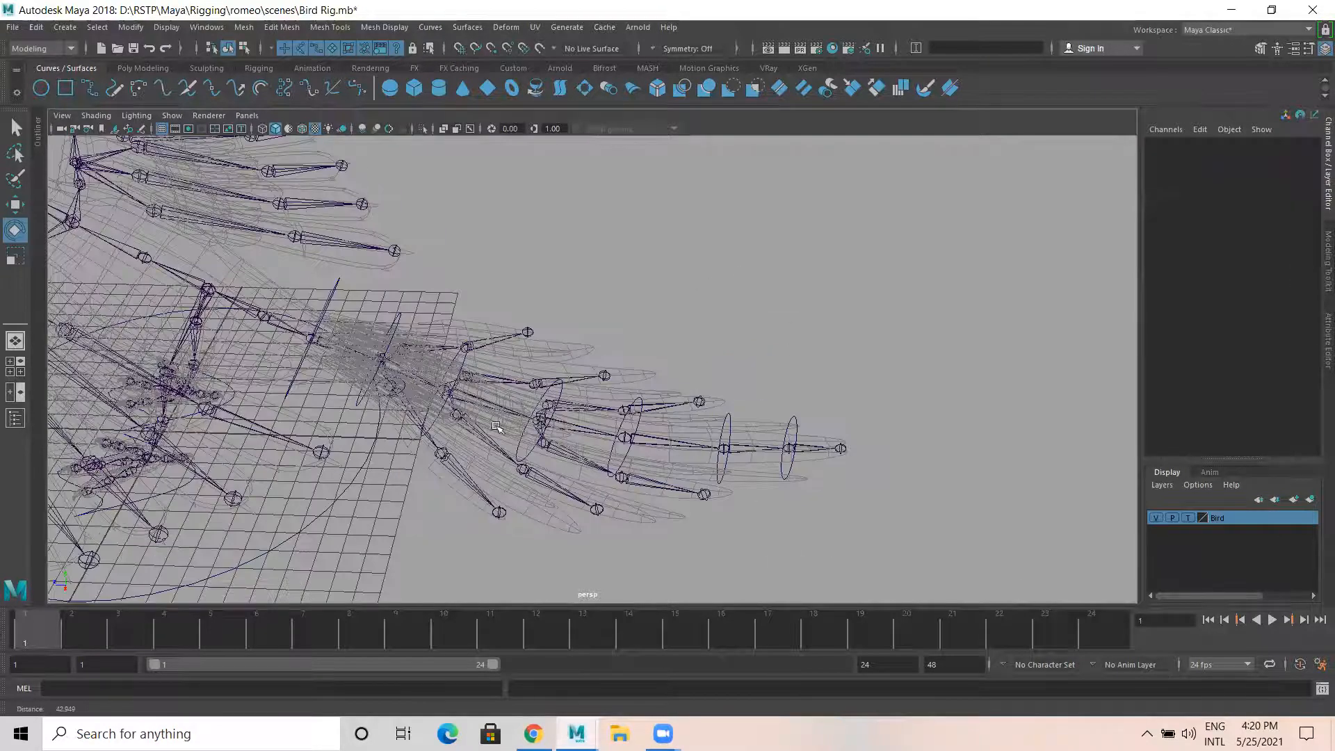
left_click_drag(496, 426, 413, 450, "alt")
left_click(1157, 518)
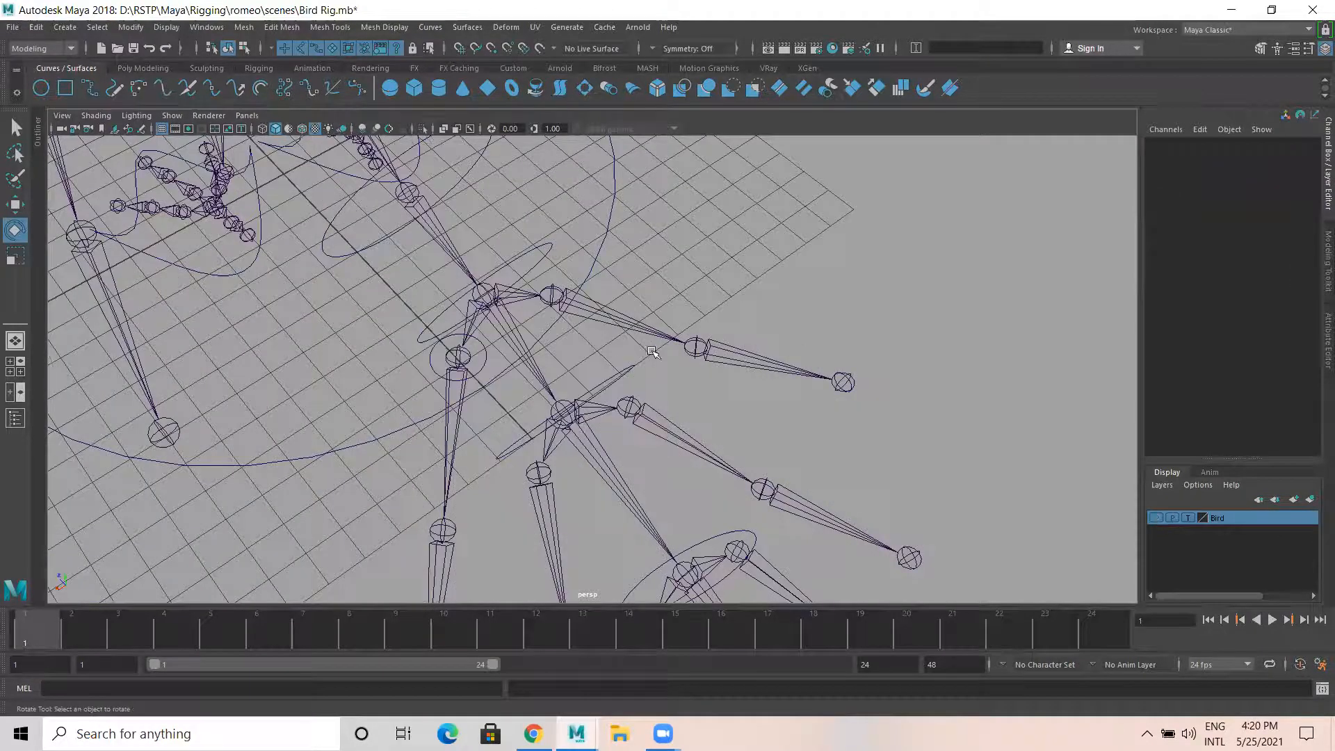
left_click(457, 358)
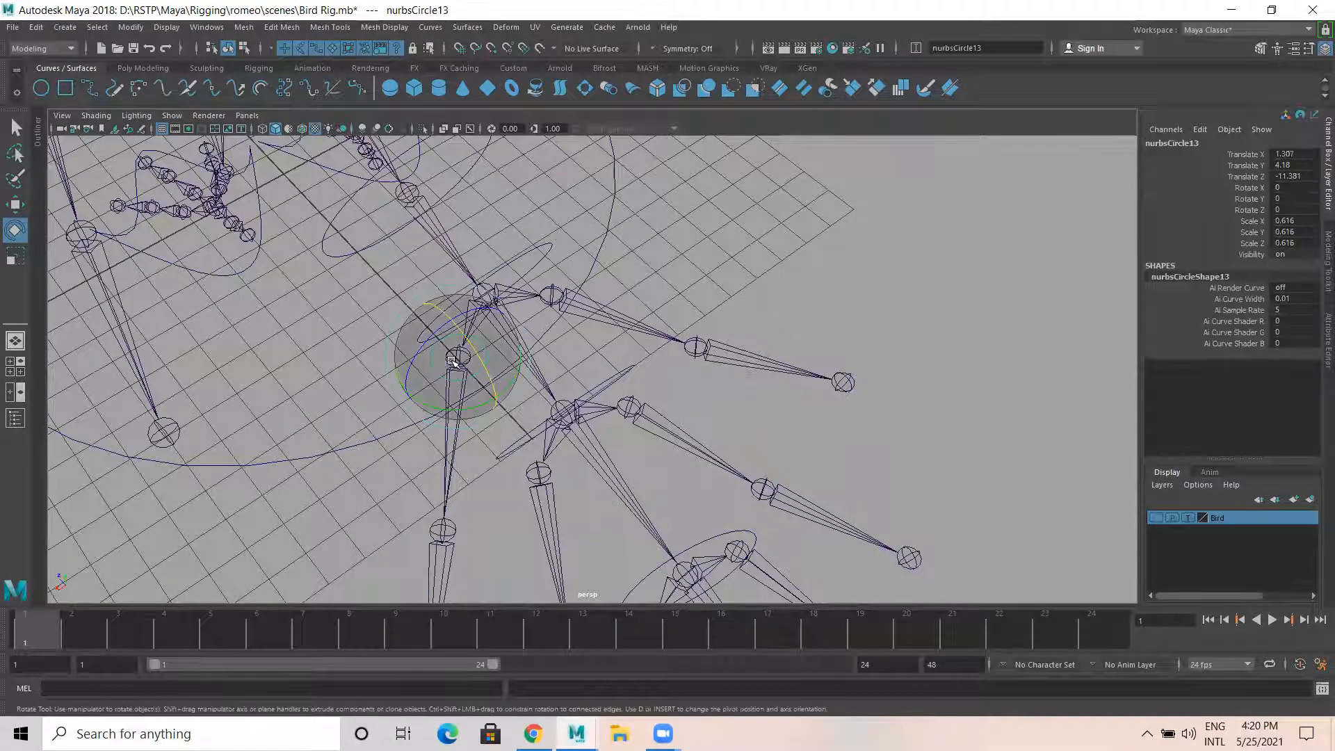
key("w")
scroll(431, 348, "up", 3)
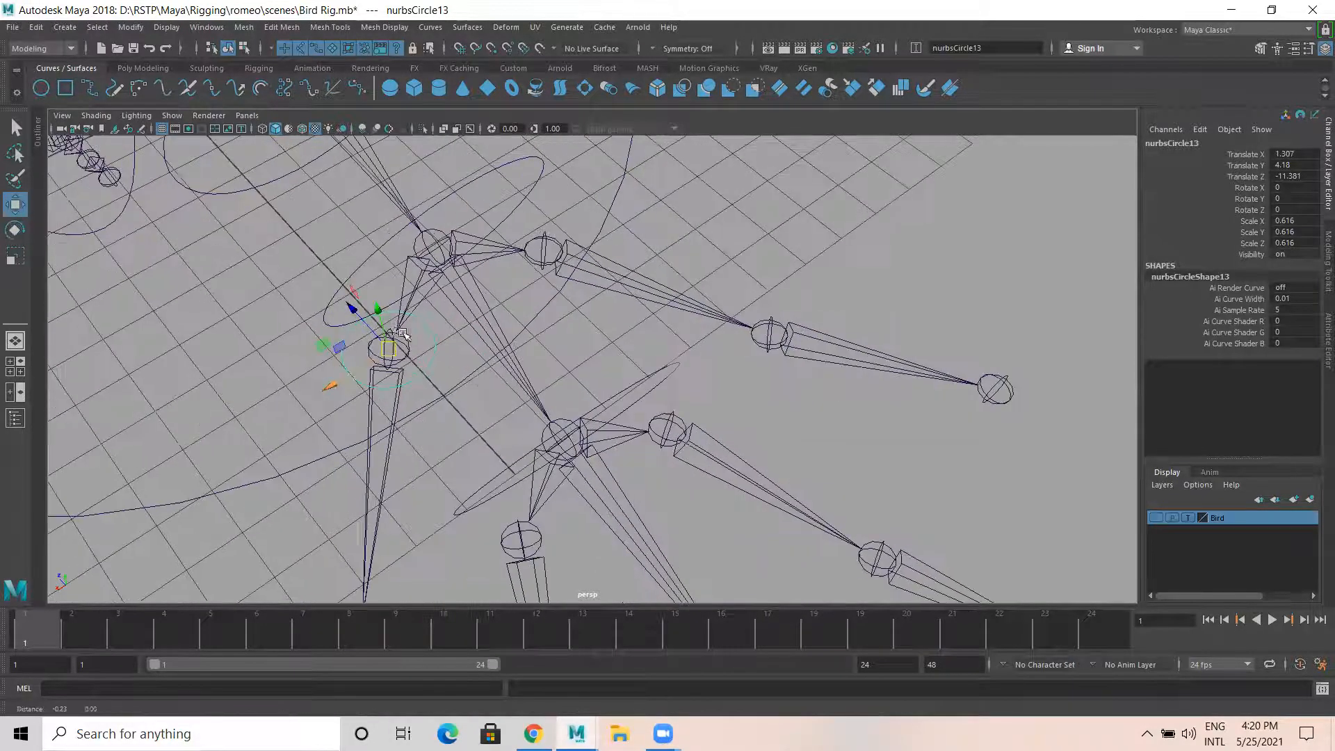
key("ctrl+d")
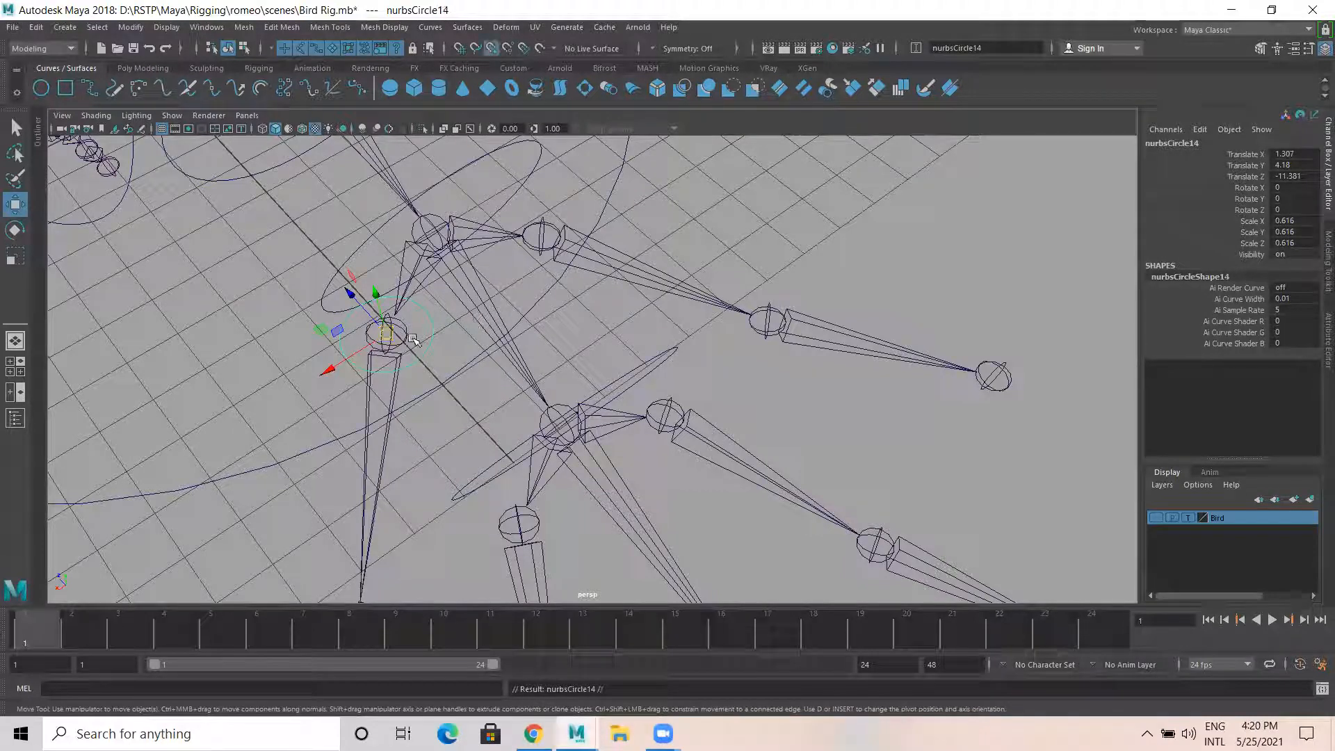
left_click_drag(386, 334, 544, 238)
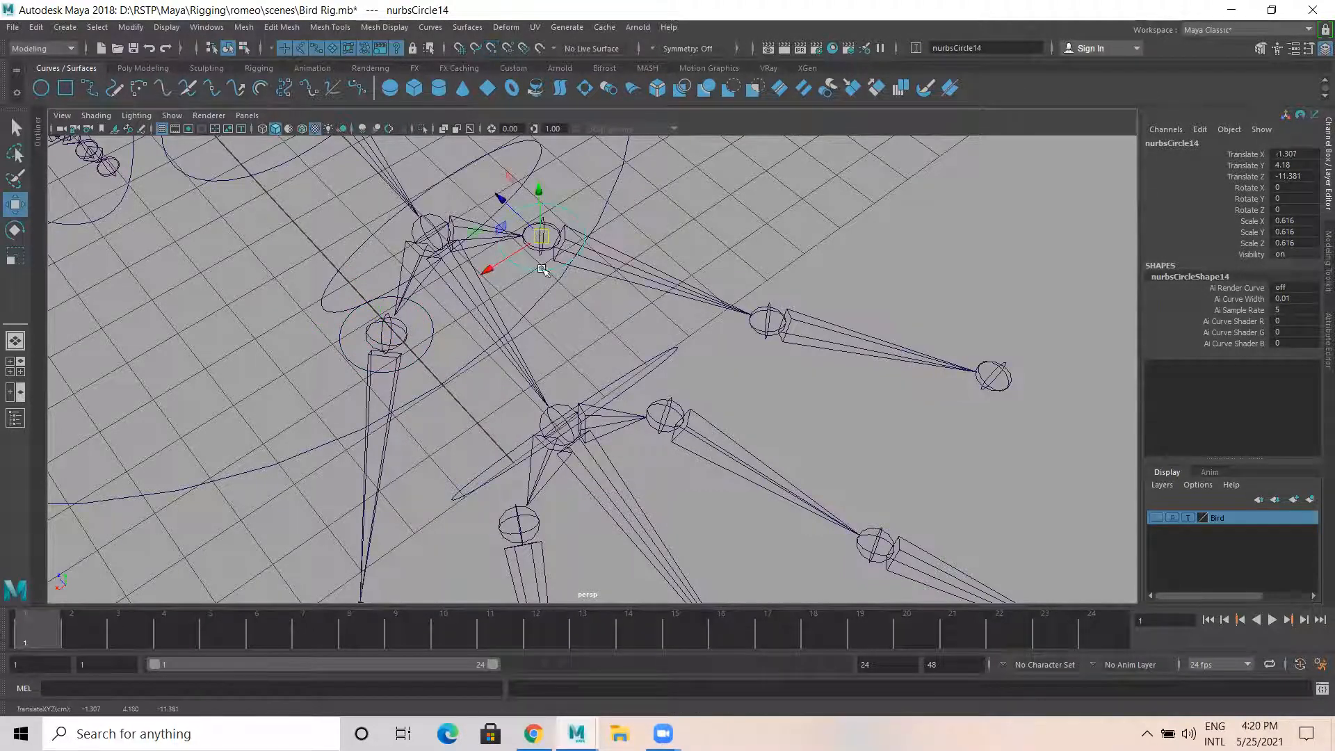
Duplicate the original small circle and snap the copy onto the second joint of the same side feather
right_click_drag(477, 376, 424, 382, "alt")
middle_click_drag(424, 383, 499, 255, "alt")
left_click(564, 226)
right_click_drag(581, 350, 529, 401, "alt")
key("ctrl+d")
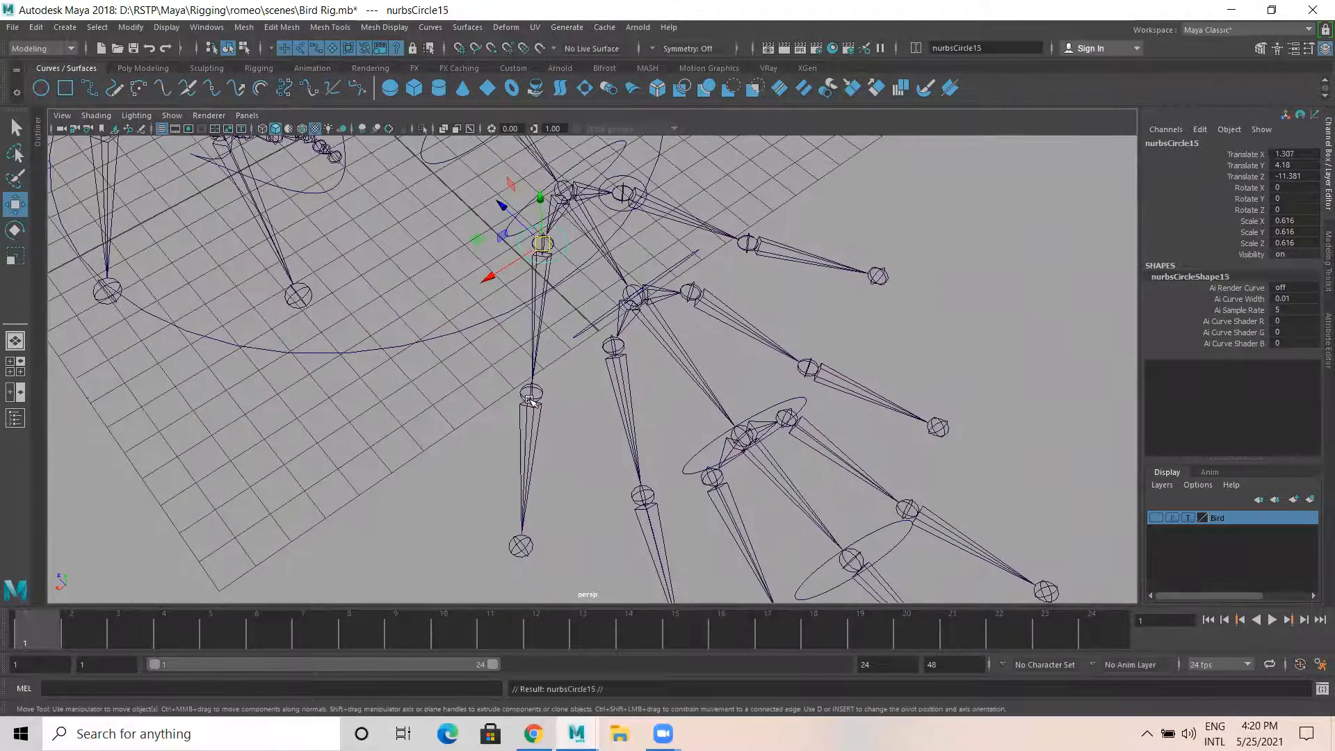
key("v")
middle_click_drag(527, 389, 535, 405)
Duplicate that circle onto the second joint of the opposite feather and show the Bird layer again
key("ctrl+d")
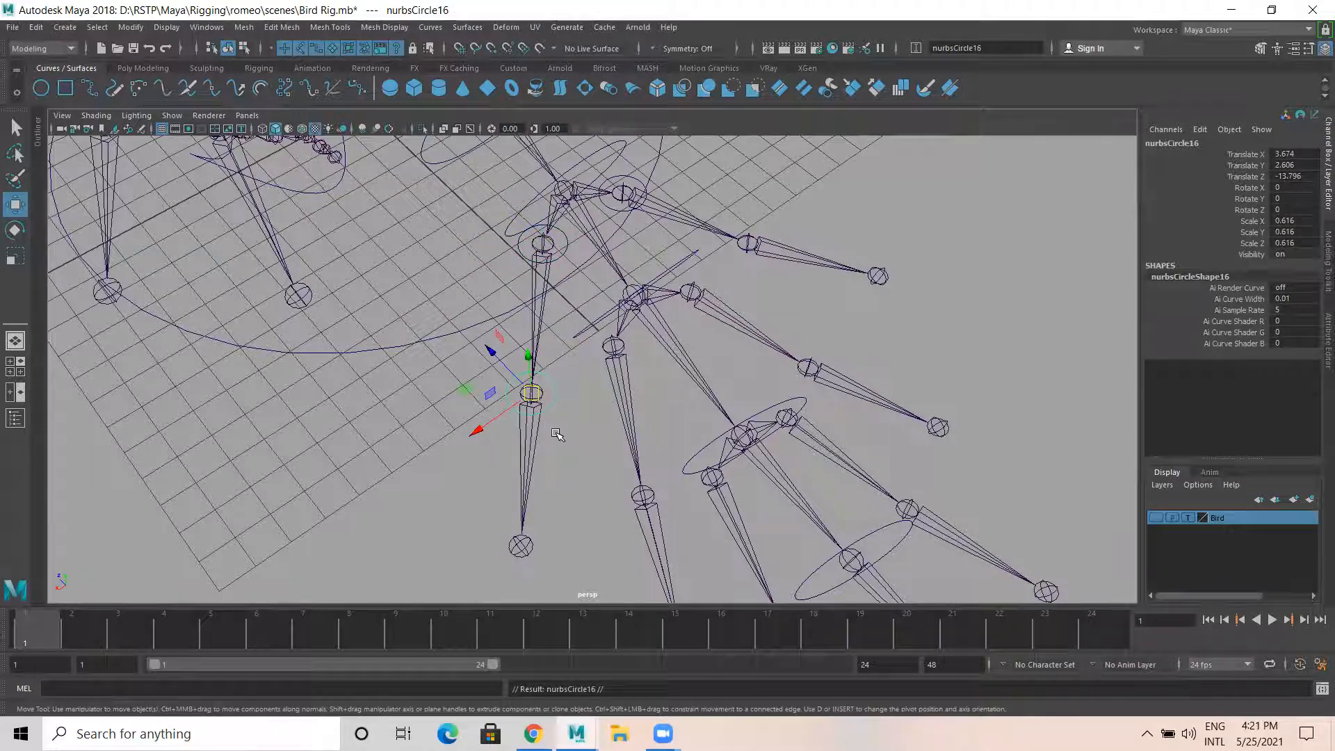
key("v")
middle_click(748, 241)
left_click_drag(831, 388, 667, 366, "alt")
left_click(1155, 518)
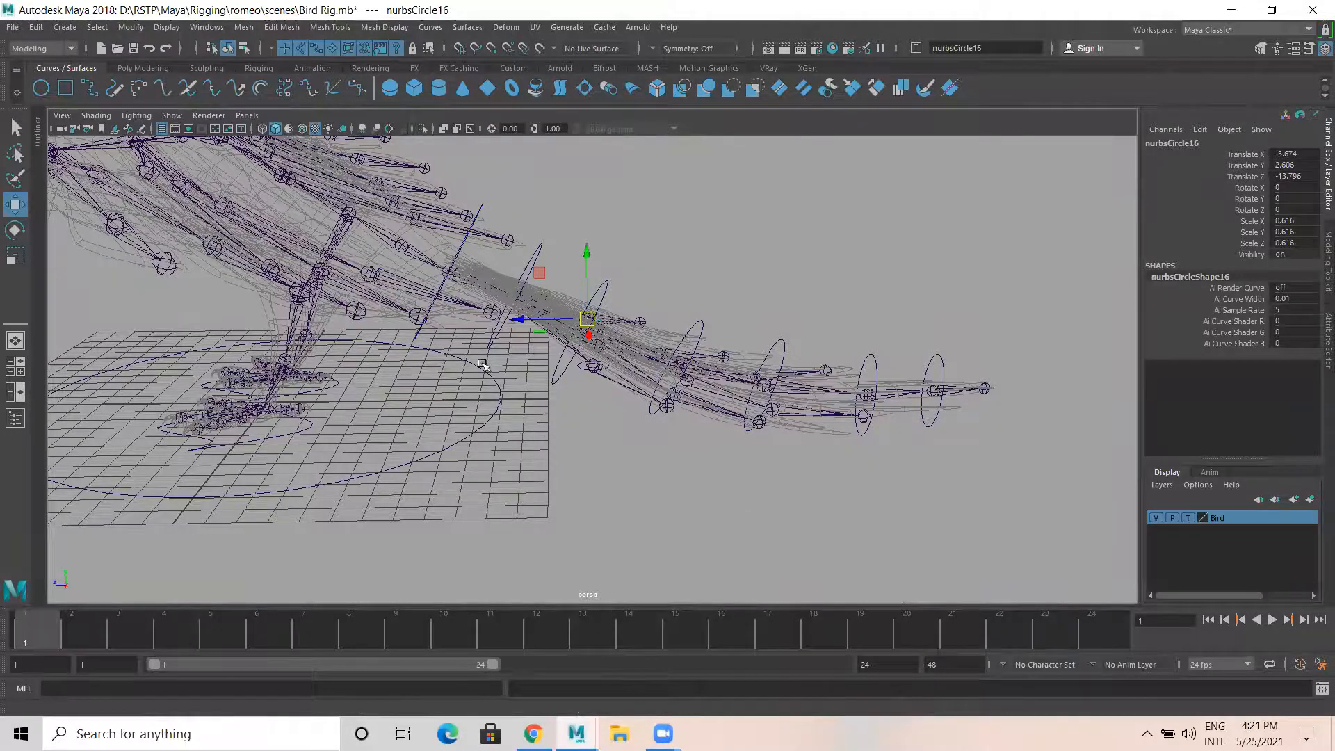
Select both first-joint feather circles, rotate them to about -27.8 degrees in Rotate X and raise them to about 4.898 in Y
left_click_drag(486, 366, 480, 413, "alt")
scroll(515, 367, "up", 3)
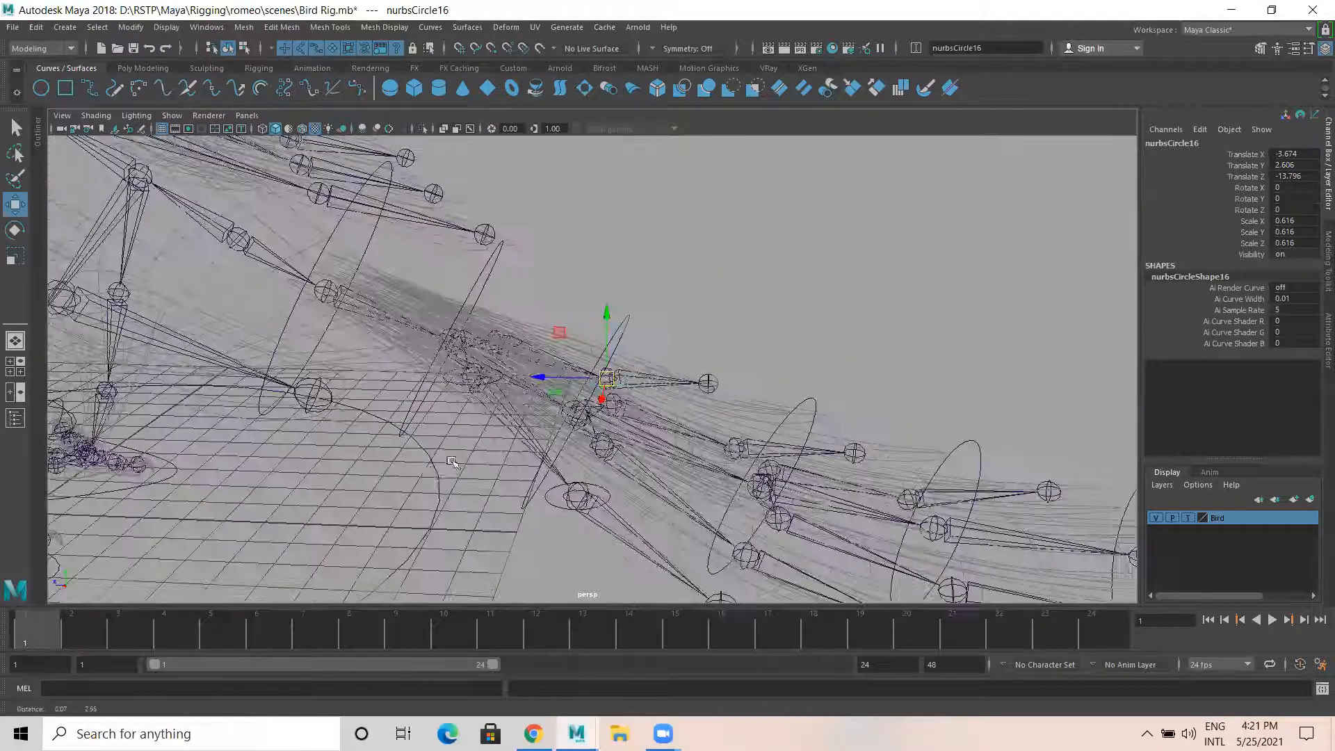
left_click(501, 361)
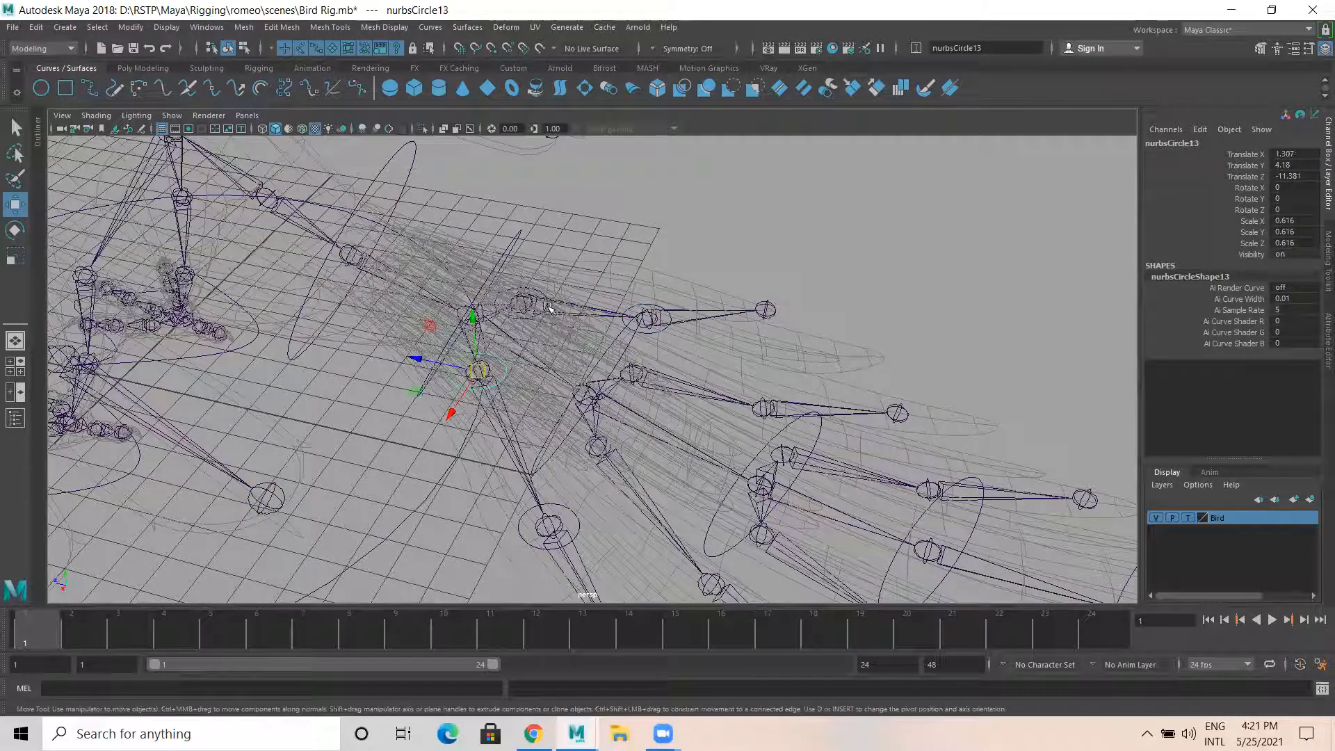
left_click_drag(532, 338, 528, 274, "alt")
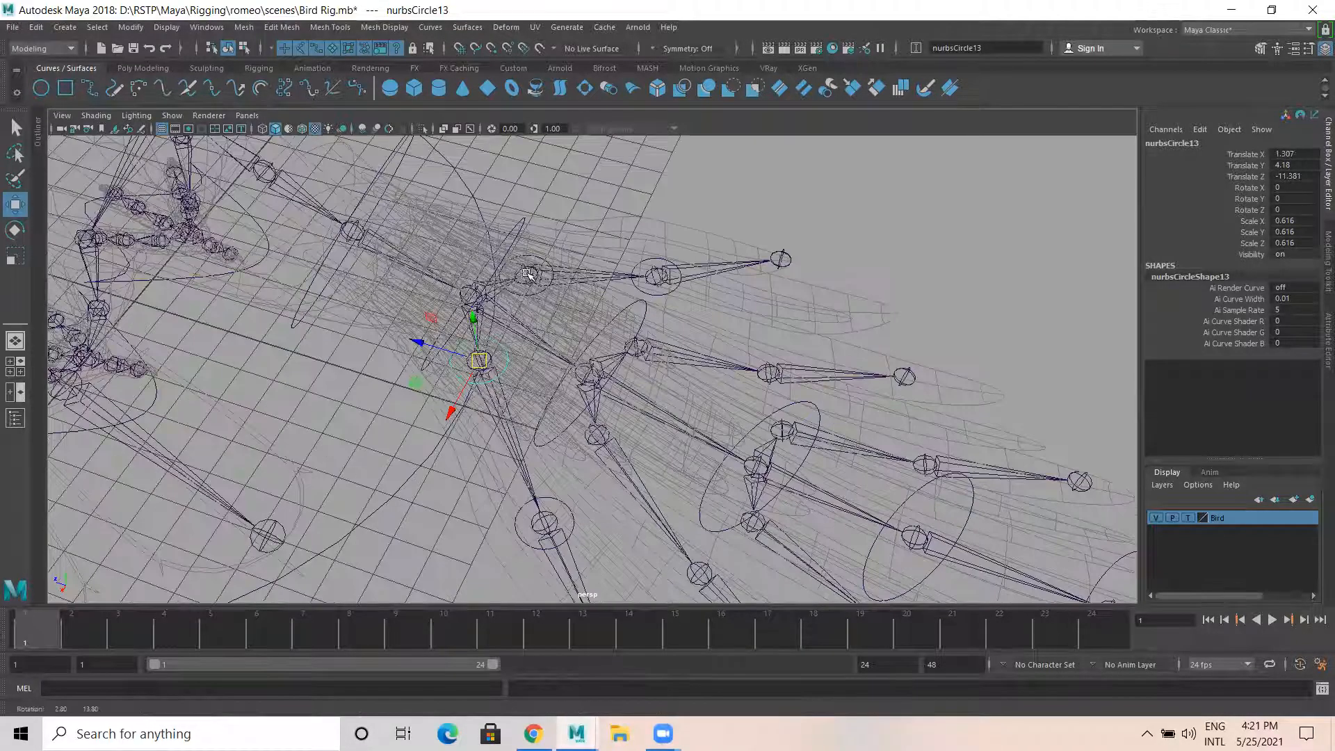
left_click(547, 288, "shift")
left_click_drag(548, 368, 532, 301, "alt")
key("e")
key("w")
left_click_drag(526, 354, 492, 284, "alt")
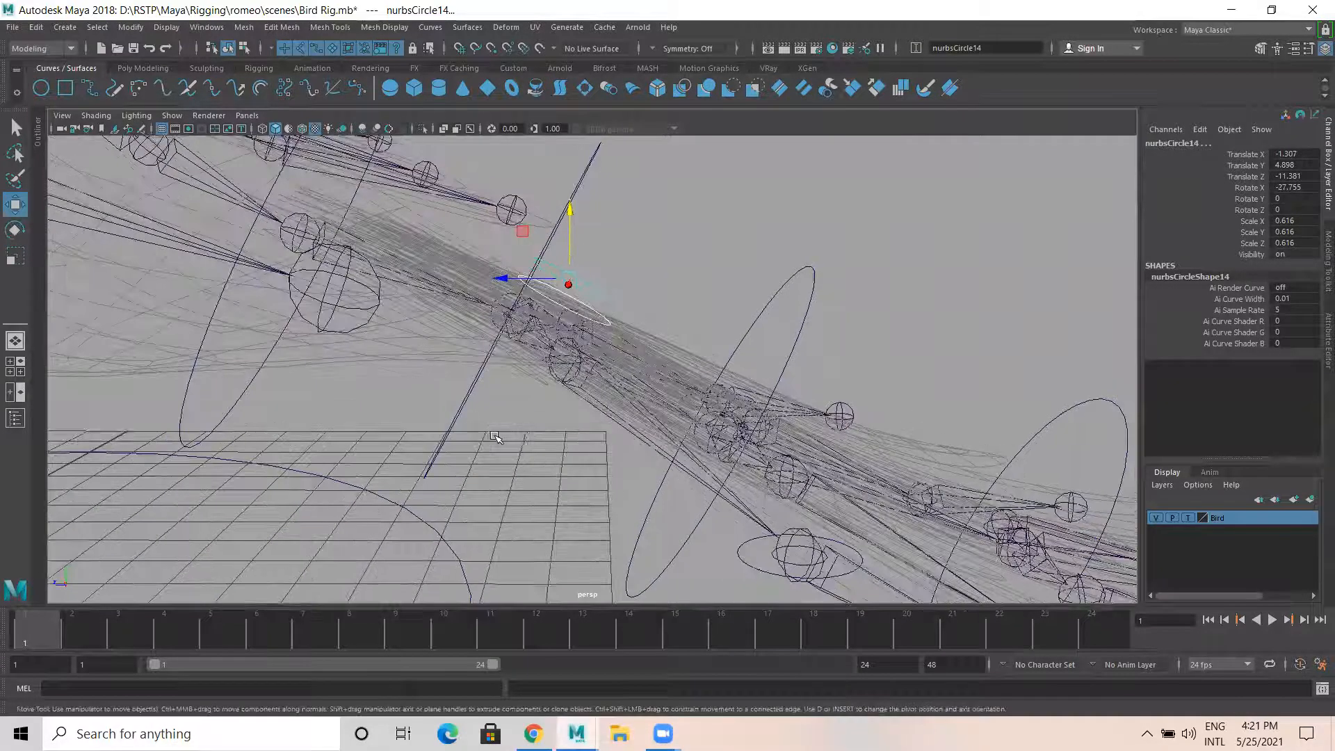
Select both second-joint feather circles, raise them to about 3.285 in Y and rotate them to about -27.05 degrees in Rotate X
middle_click_drag(495, 437, 449, 460, "alt")
left_click(515, 445)
left_click_drag(515, 445, 657, 340, "alt")
left_click(688, 288)
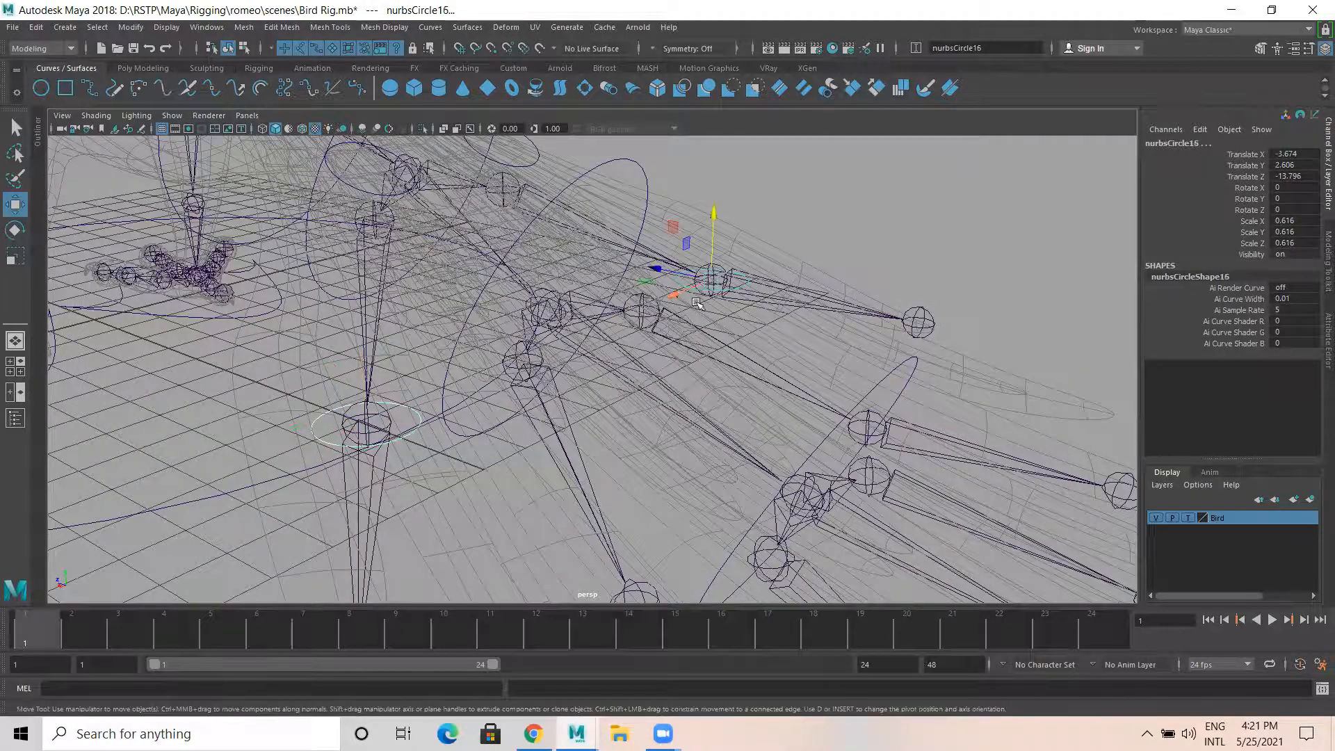
left_click_drag(688, 289, 667, 351, "alt")
left_click_drag(563, 298, 550, 281, "alt")
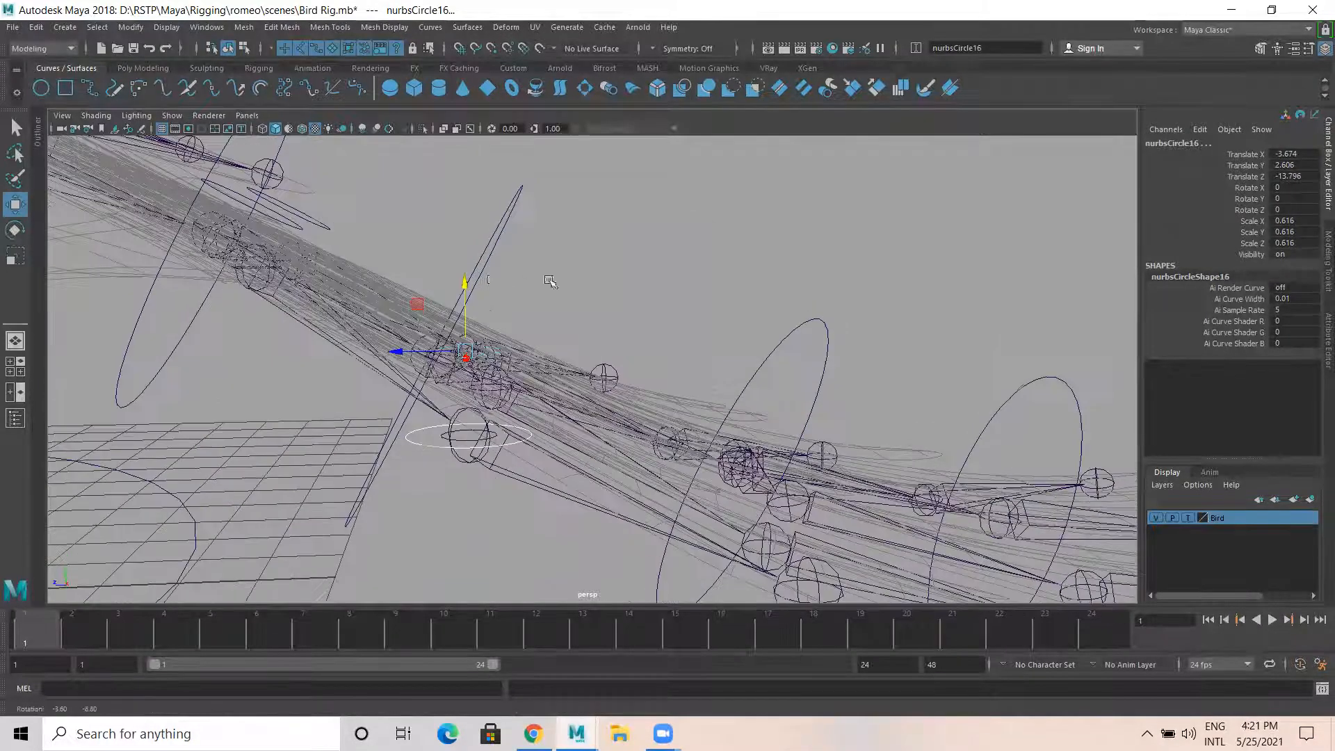
left_click_drag(484, 319, 490, 276, "alt")
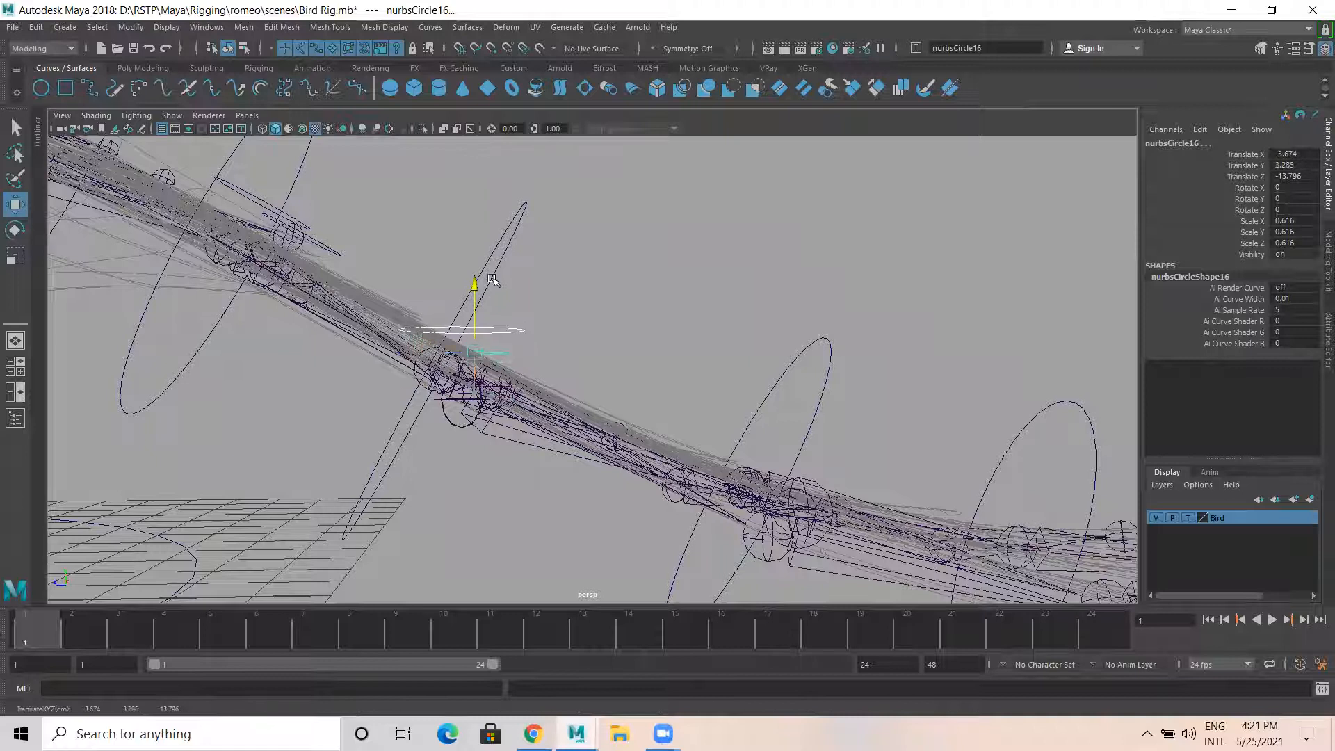
key("e")
mouse_move(541, 349)
left_mouse_down()
mouse_move(536, 331)
mouse_move(534, 361)
left_mouse_up()
key("w")
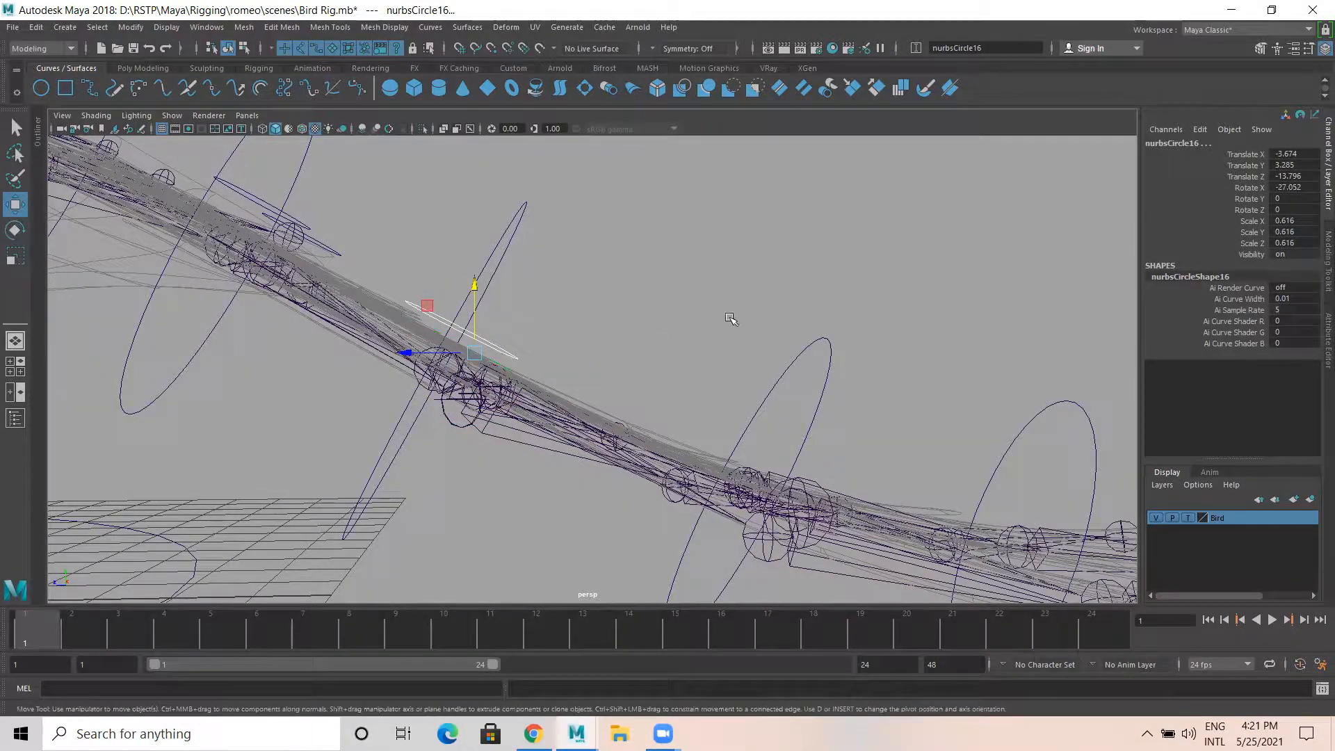
Switch to the four-view layout to check the feather circles from the top, front and side
left_click_drag(730, 321, 650, 347, "alt")
left_click_drag(398, 397, 414, 300, "alt")
key("space")
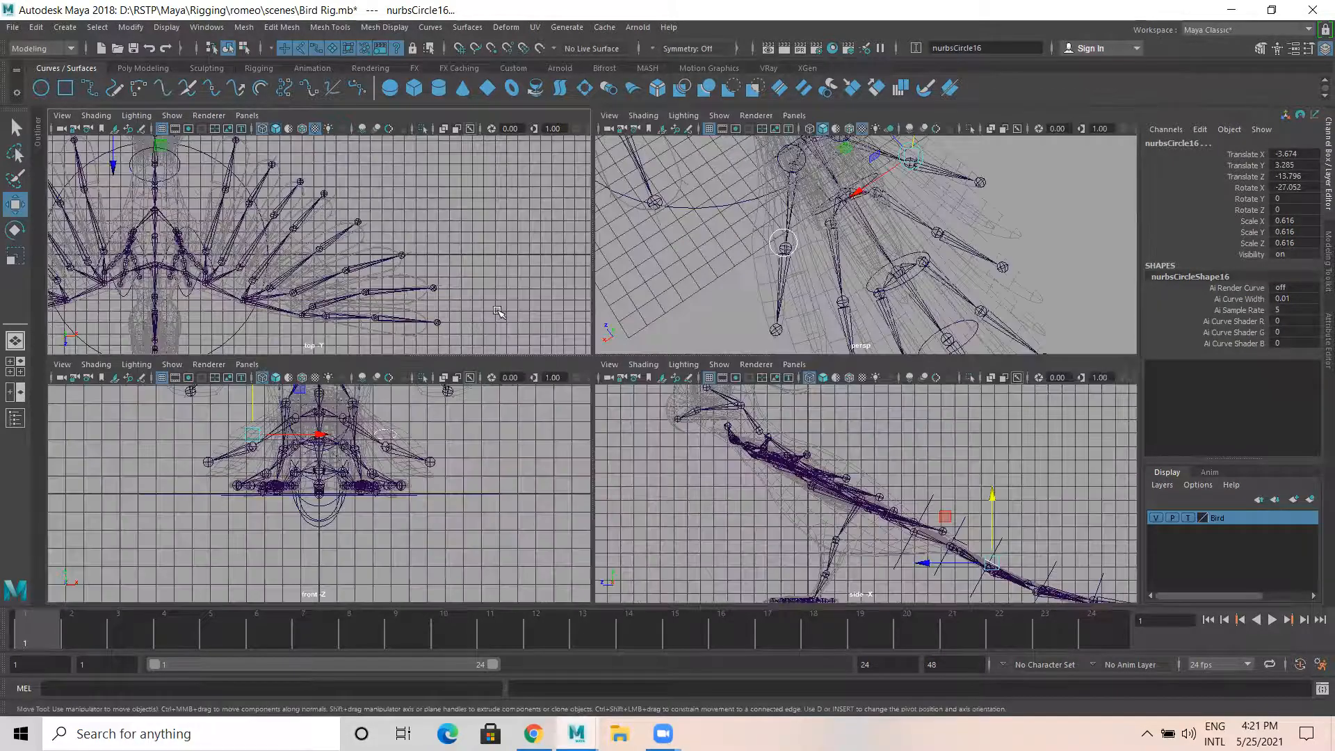
In the top view, duplicate the first-joint circle of an outer tail feather and snap the copy to the middle feather's first joint on that side
key("space")
key("f")
scroll(661, 435, "down", 5)
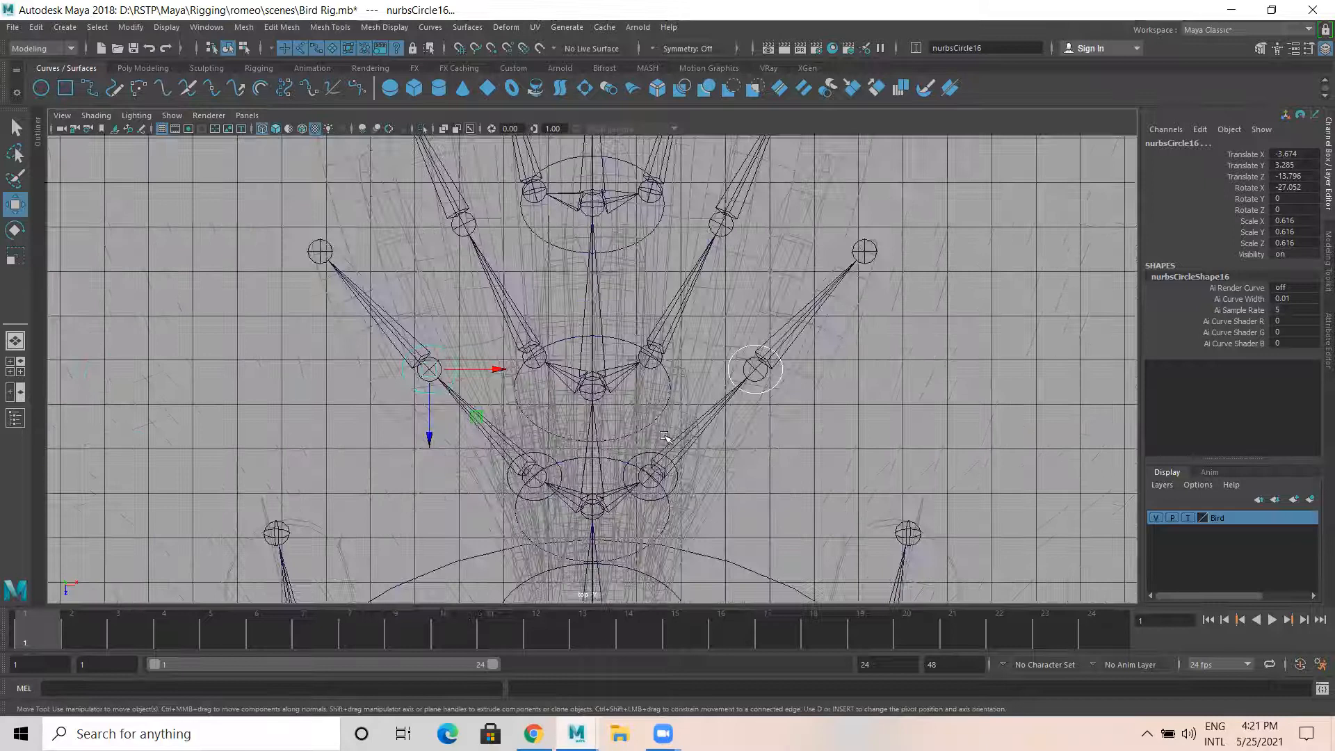
middle_click_drag(628, 417, 563, 400, "alt")
scroll(665, 438, "up", 2)
middle_click_drag(748, 395, 672, 449, "alt")
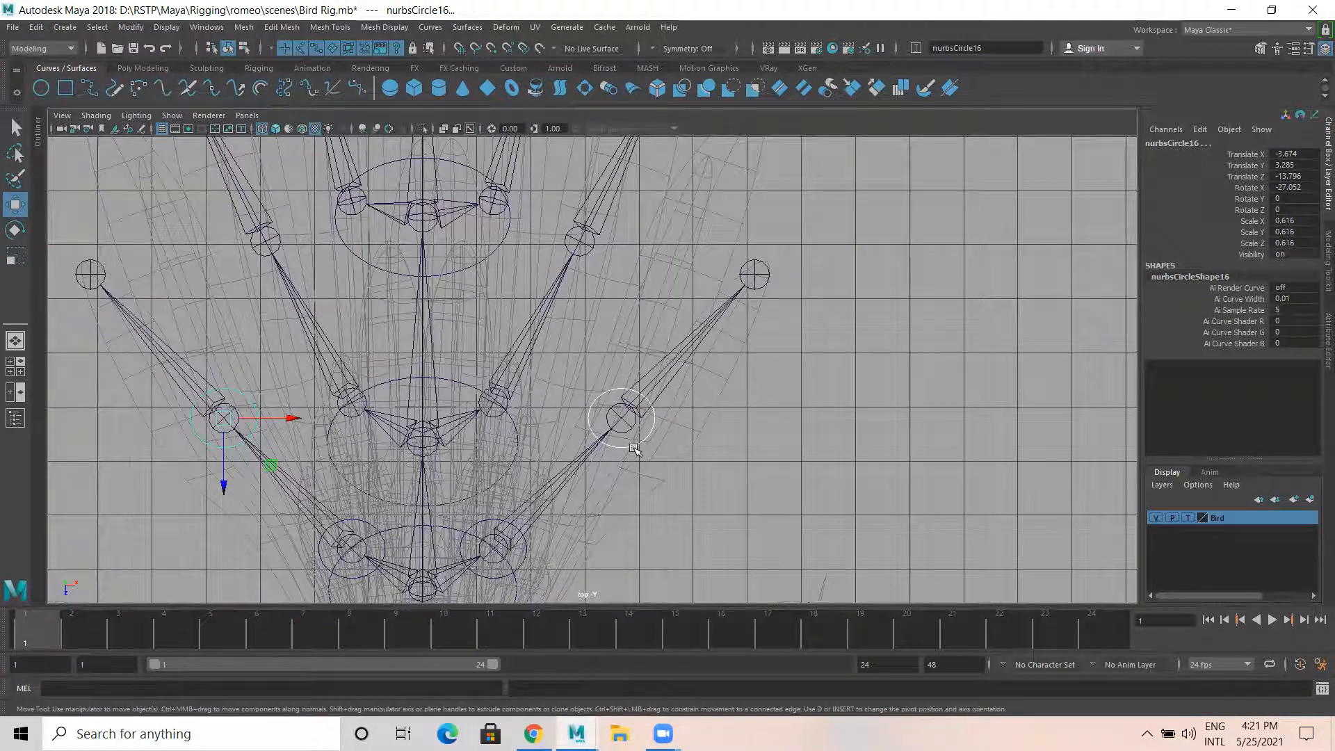
left_click(523, 552)
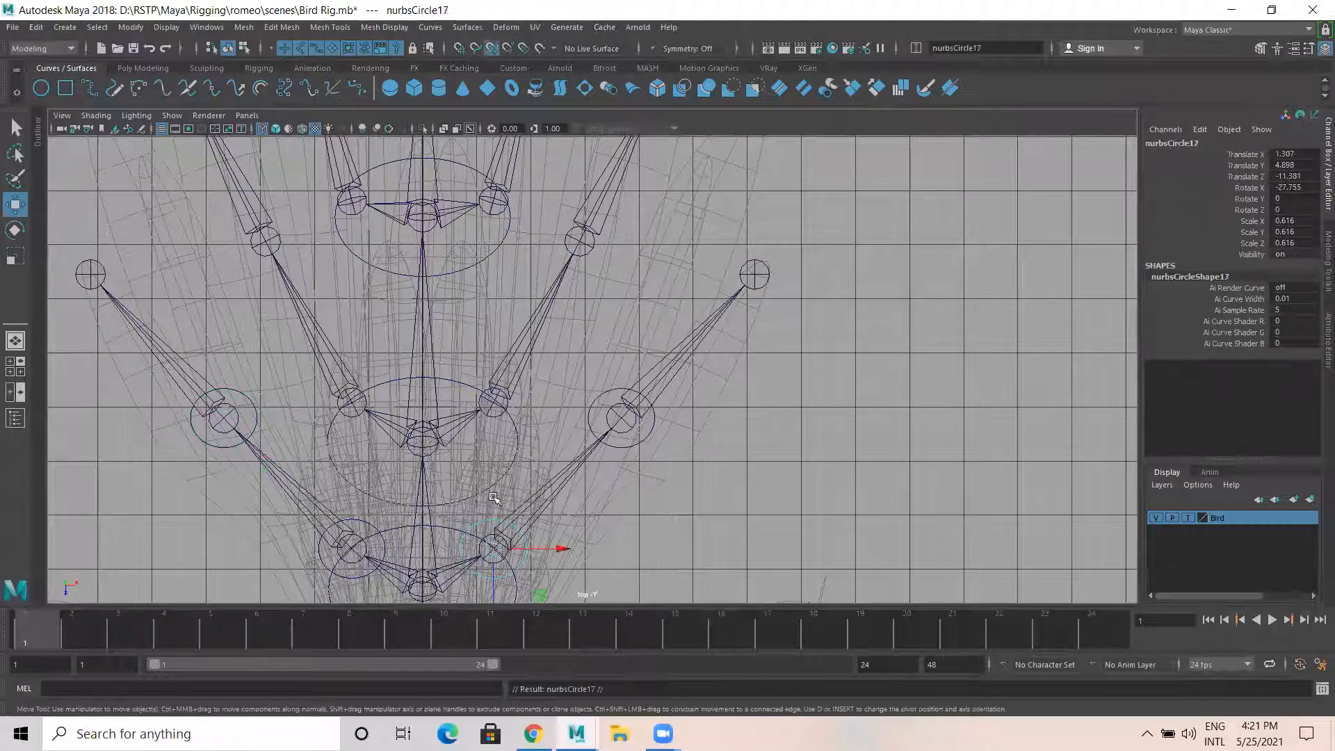
middle_click_drag(496, 392, 496, 401)
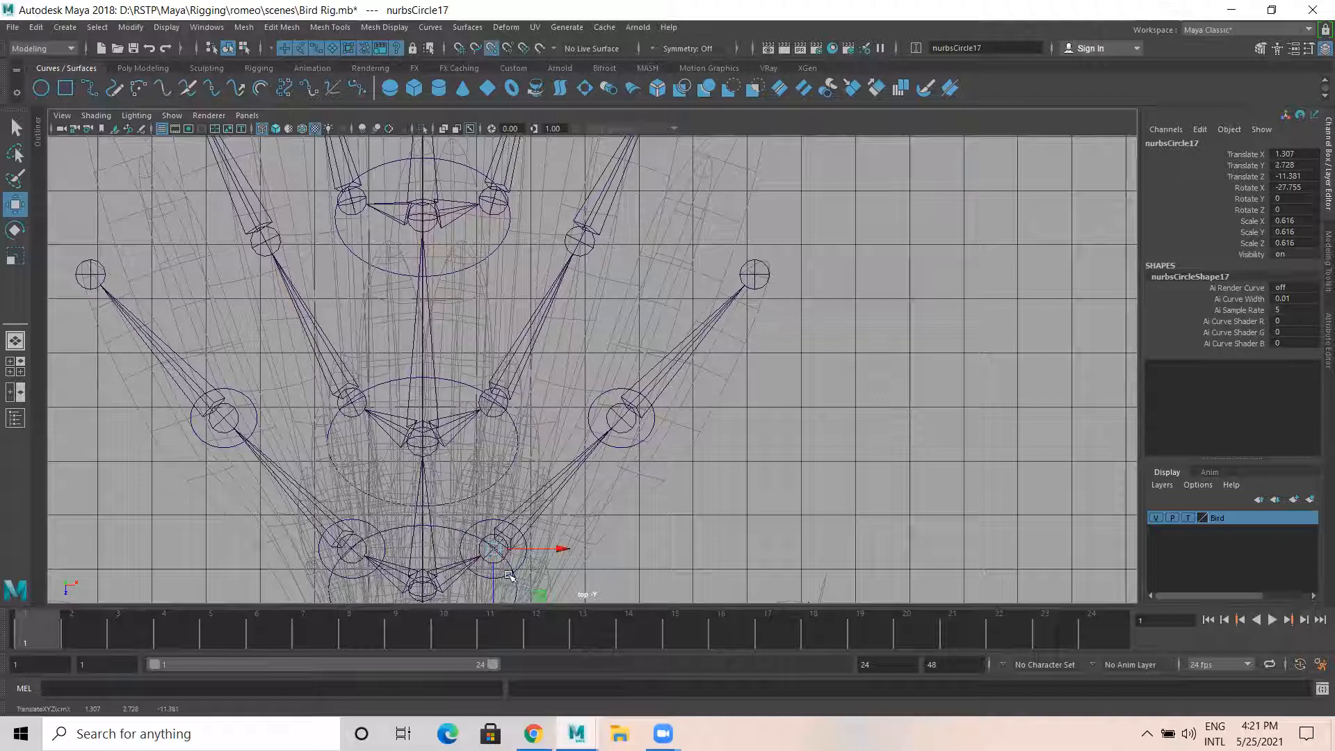
key("ctrl+d")
middle_click_drag(496, 535, 505, 438)
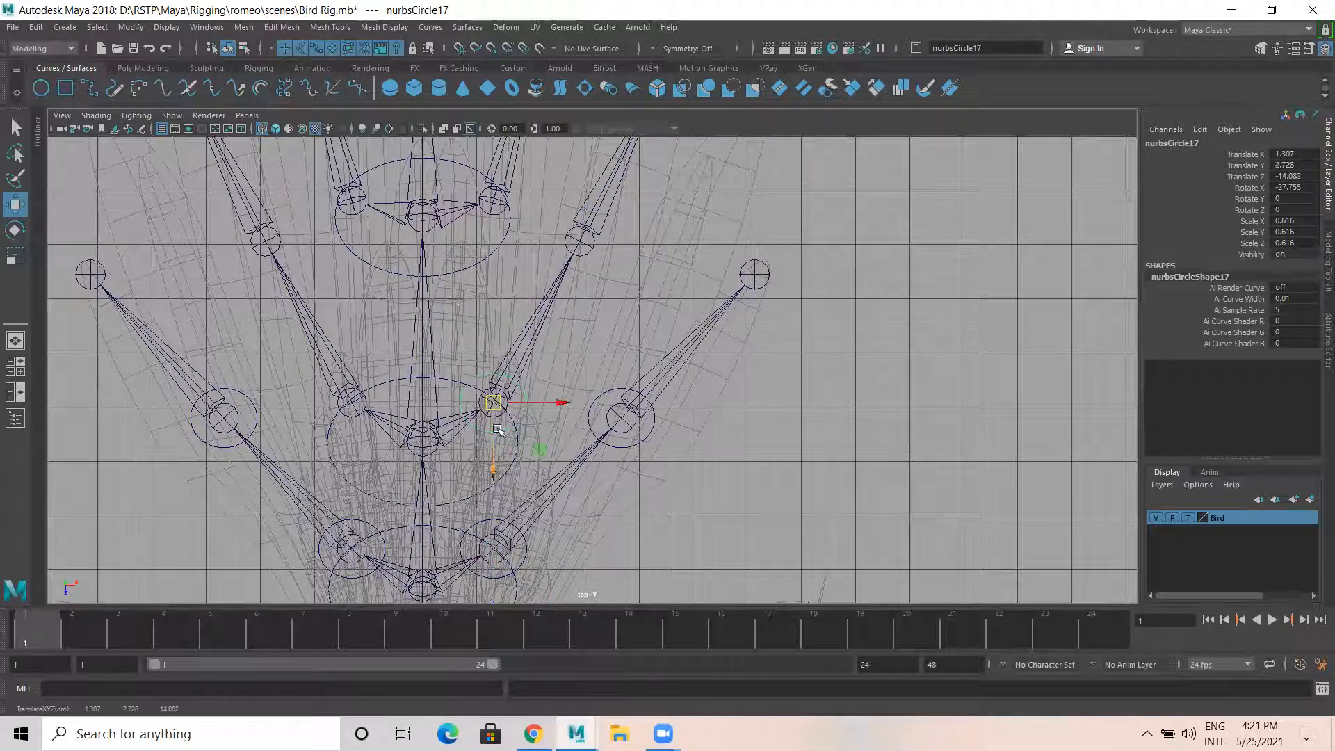
Duplicate the circle onto the opposite middle feather's first joint and onto the second joints of both middle tail feathers
middle_click_drag(495, 404, 386, 402)
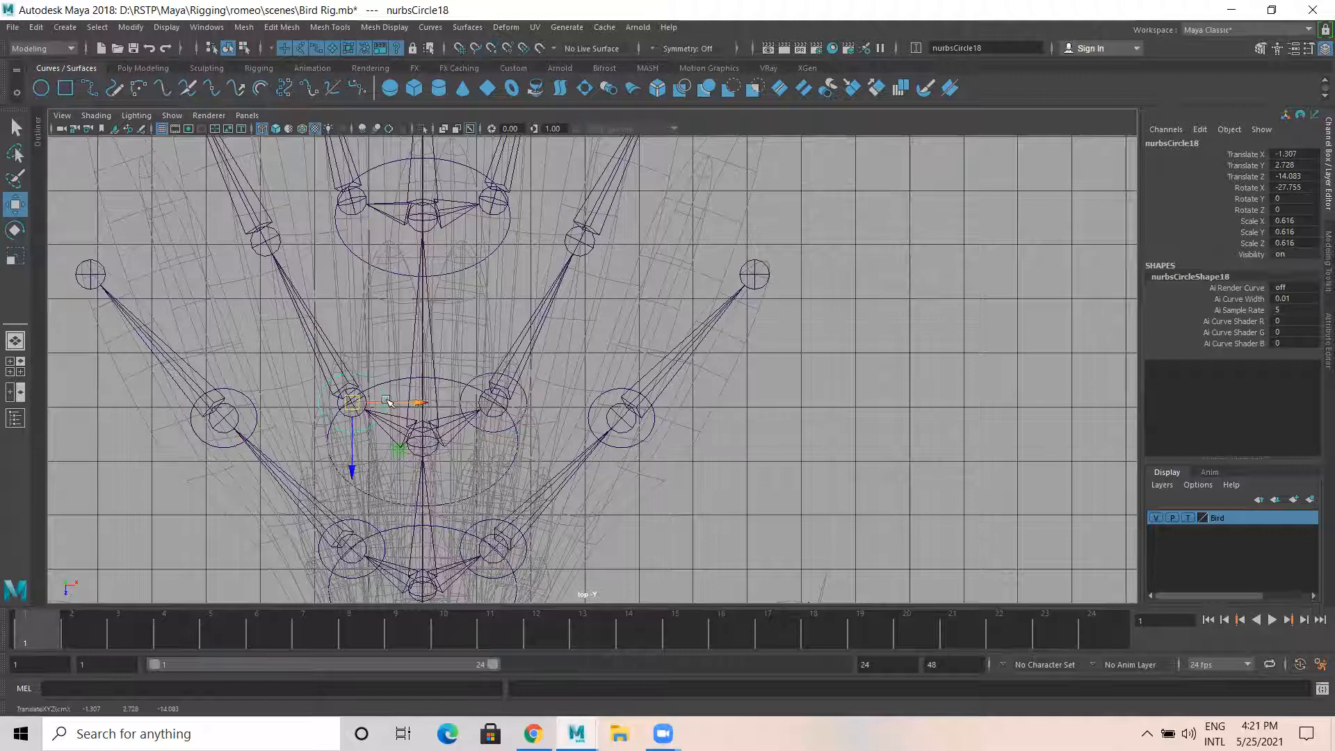
key("ctrl+d")
key("v")
middle_click_drag(358, 402, 265, 241)
key("ctrl+d")
key("v")
middle_click_drag(265, 241, 583, 241)
Duplicate the circle onto the first joints of both rearmost side tail feathers, snapping each copy to its joint
middle_click_drag(603, 313, 591, 461, "alt")
key("ctrl+d")
key("v")
middle_click_drag(583, 390, 355, 343)
key("ctrl+d")
key("v")
Duplicate the circle onto the second joints of both rearmost side tail feathers
middle_click_drag(586, 319, 566, 470, "alt")
key("ctrl+d")
key("v")
middle_click_drag(332, 416, 317, 334)
key("ctrl+d")
key("v")
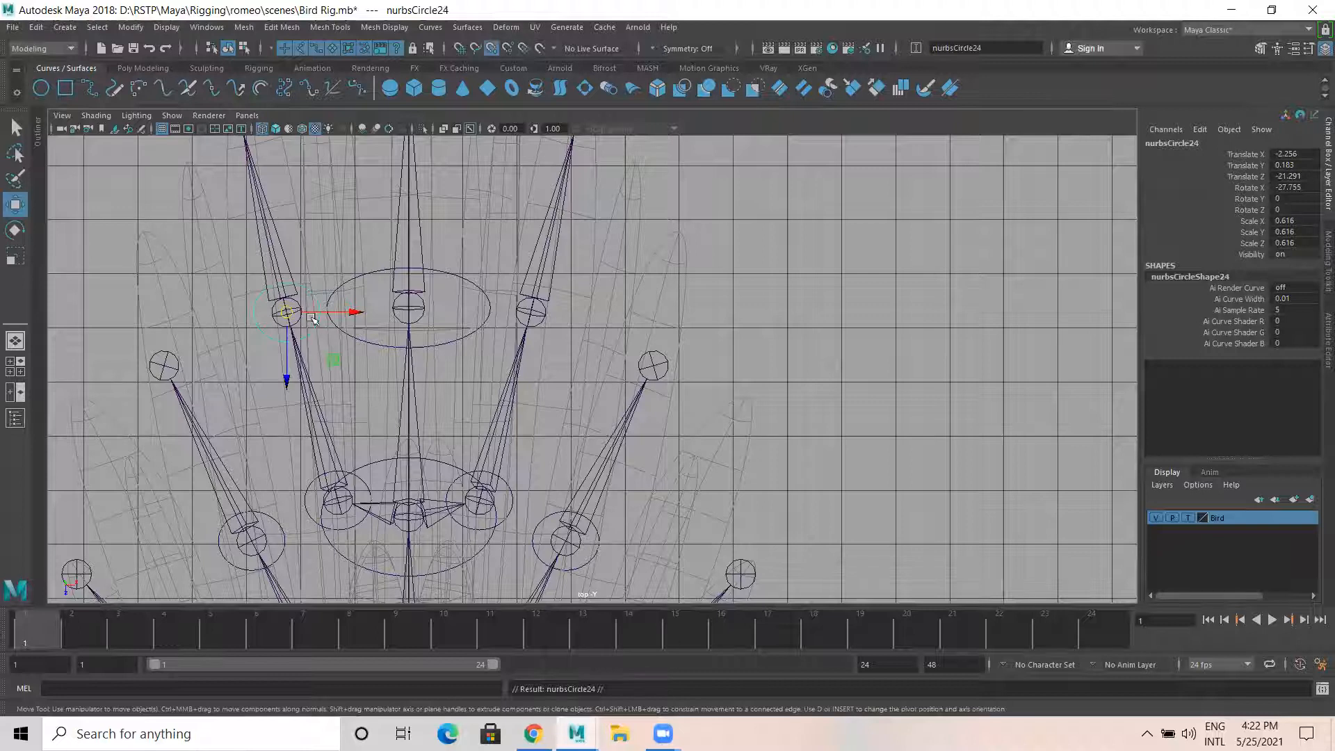
middle_click_drag(311, 318, 646, 441)
In the perspective view, select both second-joint circles of the middle feather pair and raise them to about 1.883 in Y
key("space")
key("space")
scroll(611, 443, "down", 3)
left_click_drag(610, 441, 755, 510, "alt")
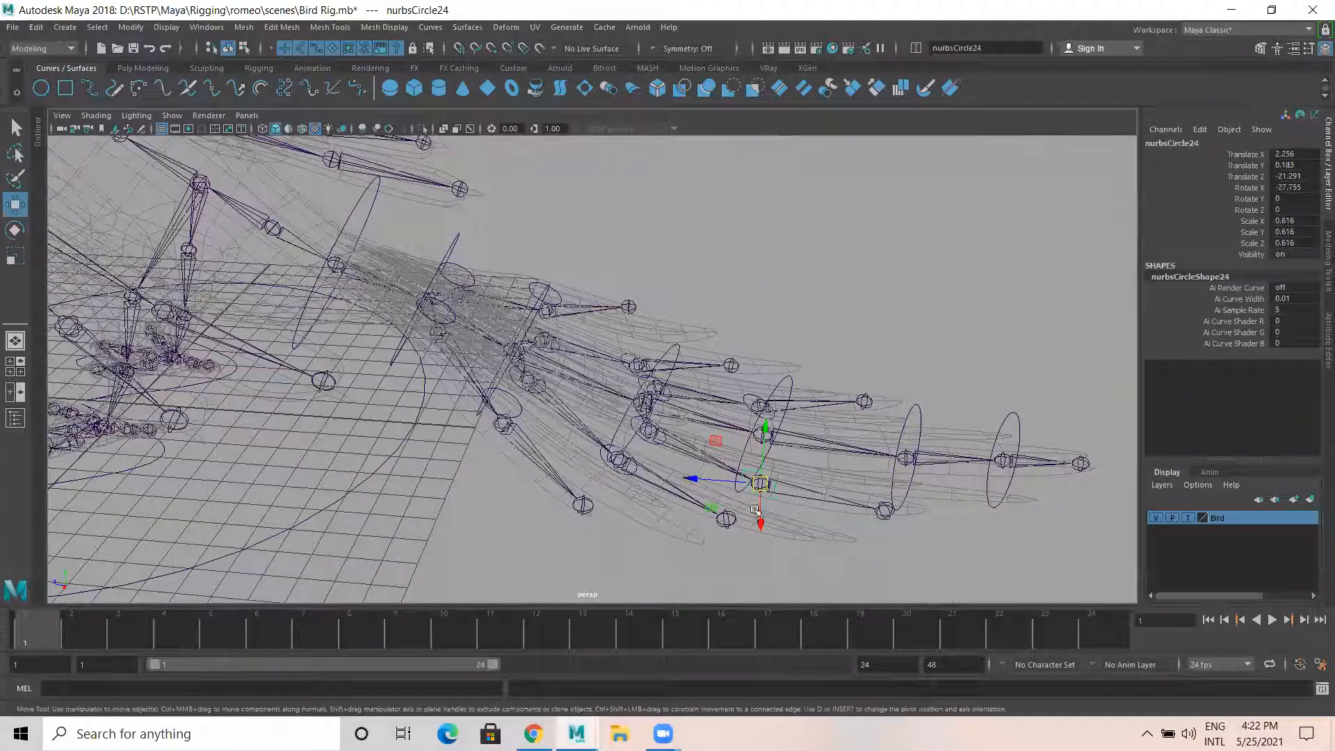
left_click_drag(607, 417, 517, 489, "alt")
left_click(506, 445)
left_click_drag(592, 449, 498, 430, "alt")
left_click_drag(769, 310, 1071, 468, "alt")
left_click(751, 292, "shift")
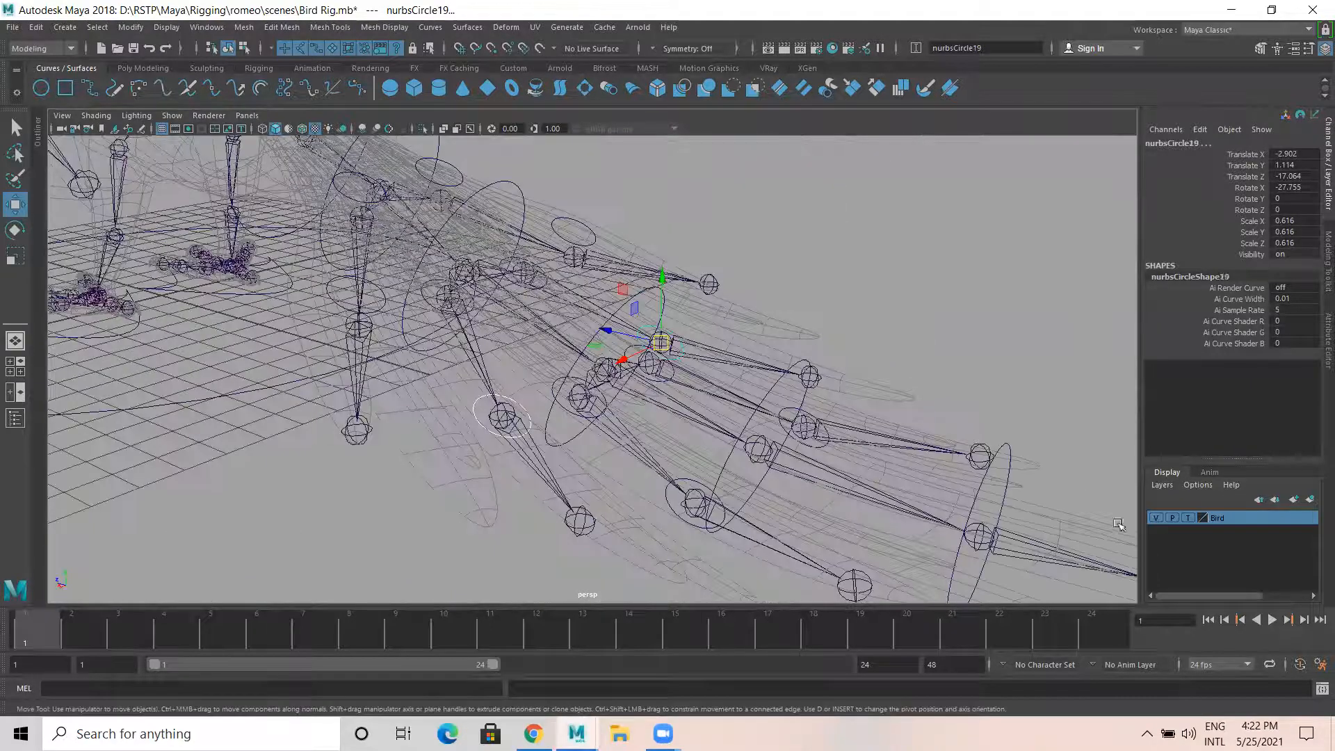
left_click_drag(704, 397, 587, 298, "alt")
left_click_drag(621, 417, 599, 491, "alt")
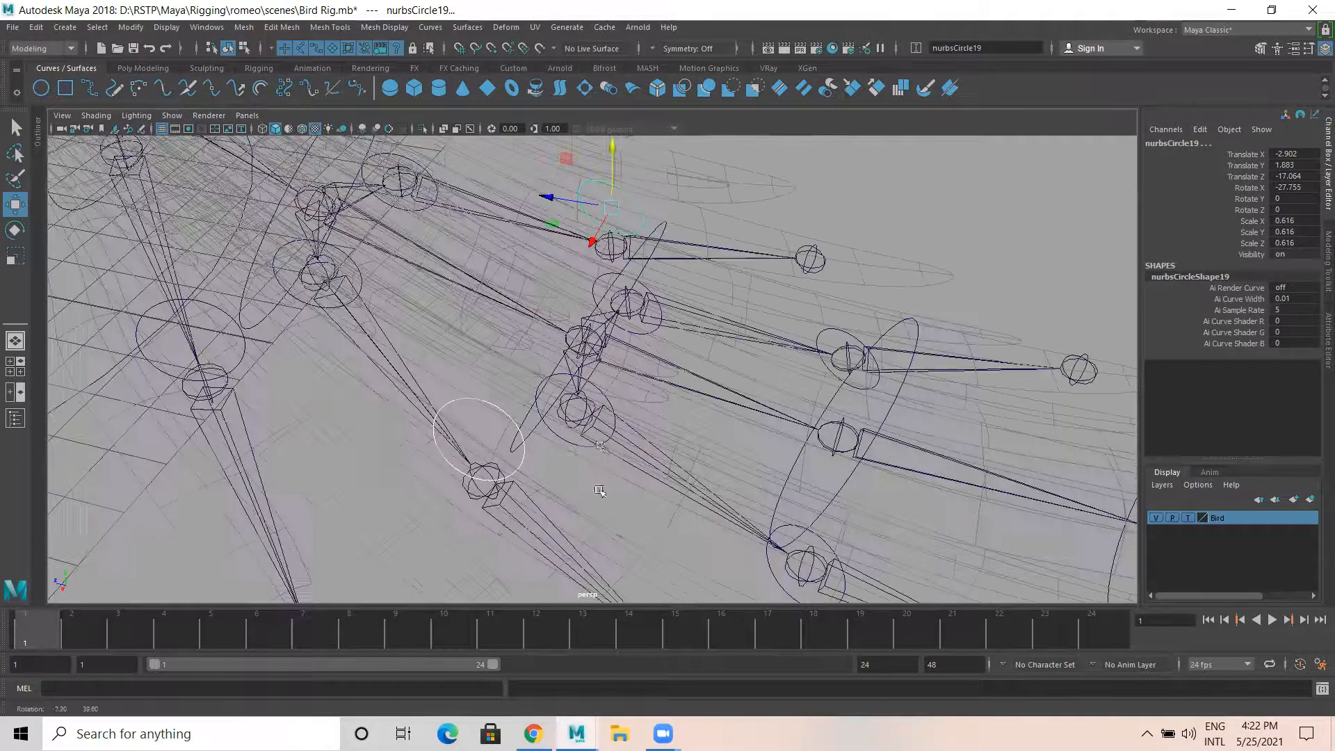
Select both first-joint circles of the rearmost feather pair, raise them to about 1.805 in Y and adjust their tilt in X
left_click(609, 391)
left_click_drag(609, 391, 569, 288, "alt")
left_click(660, 317)
left_click_drag(640, 400, 625, 320, "alt")
key("e")
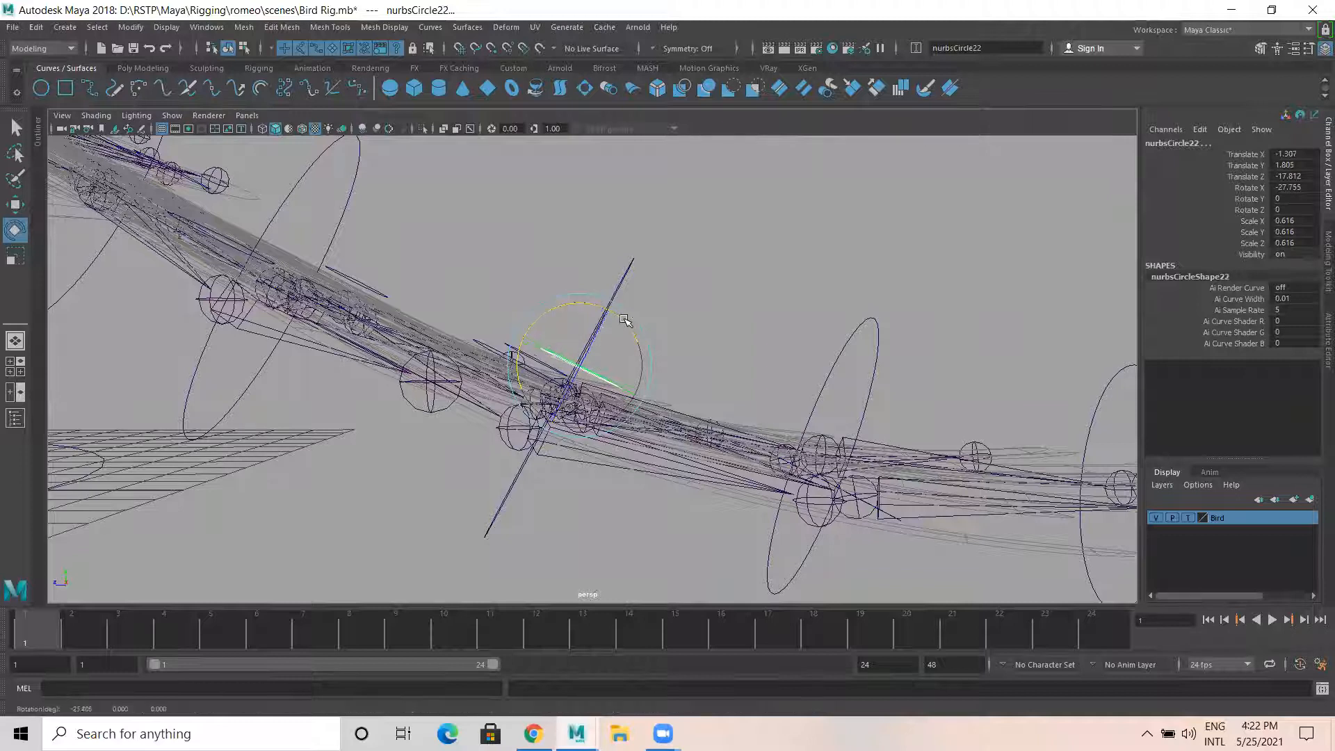
left_click(515, 273)
Select both second-joint circles of the middle feather pair and rotate them to about -24.186 degrees in Rotate X
left_click_drag(515, 272, 511, 359, "alt")
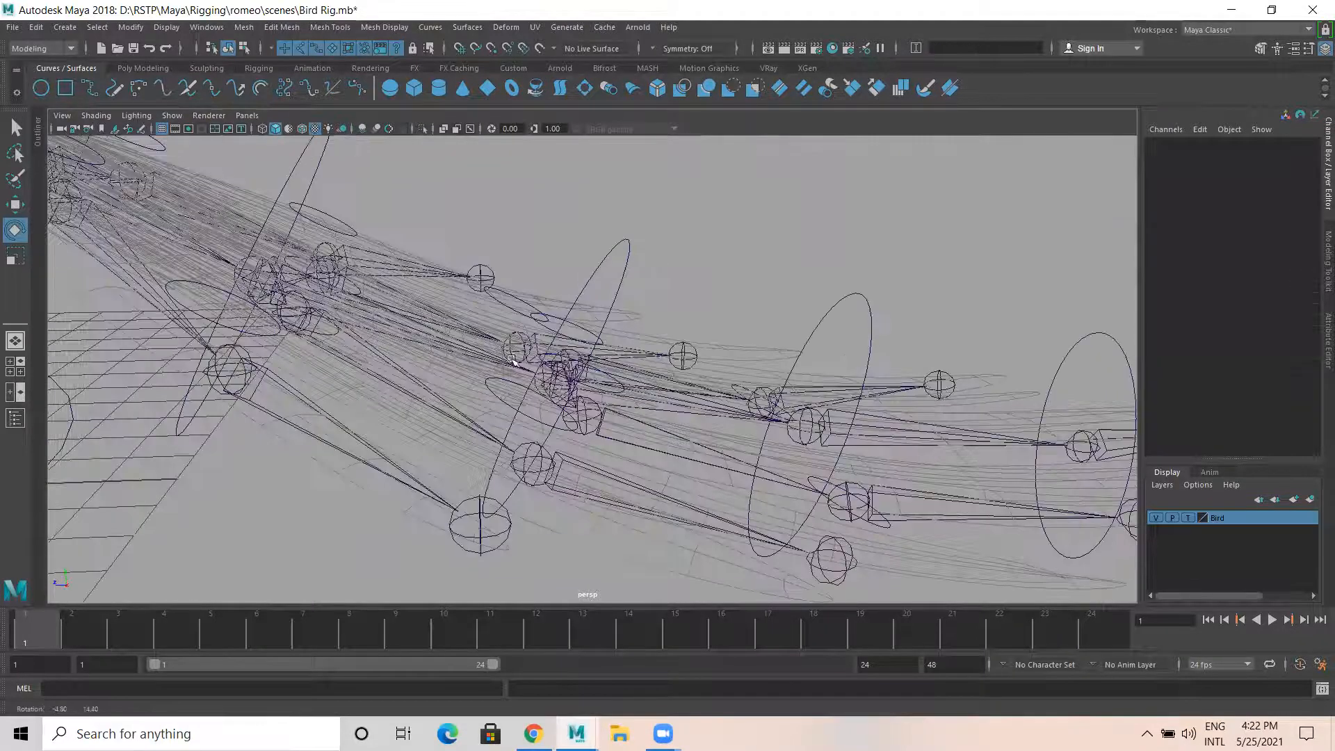
left_click(524, 312)
left_click_drag(524, 313, 631, 422, "alt")
left_click(485, 381)
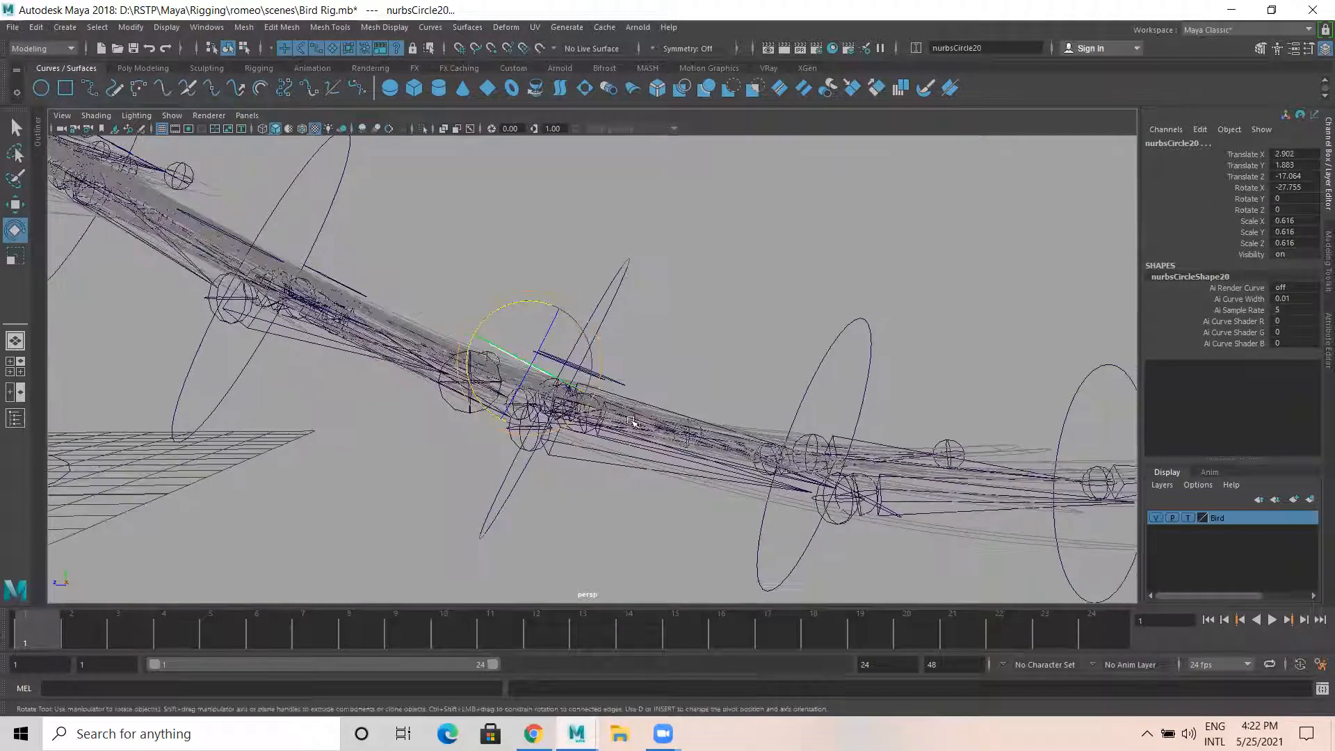
left_click_drag(510, 304, 506, 305)
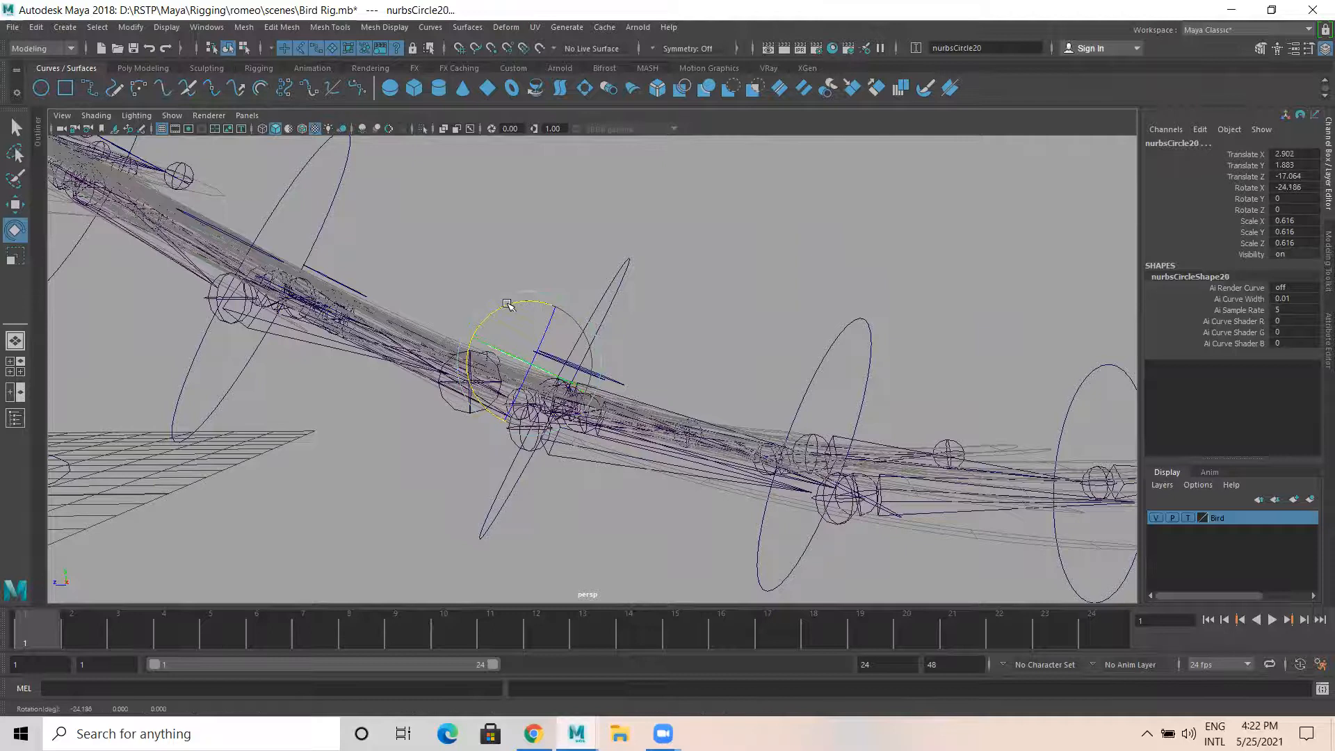
left_click(723, 344)
Select both second-joint circles of the rearmost feather pair, raise them to about 0.985 in Y and rotate them to about -10.043 degrees in X
middle_click_drag(723, 343, 598, 356, "alt")
left_click_drag(598, 356, 511, 584, "alt")
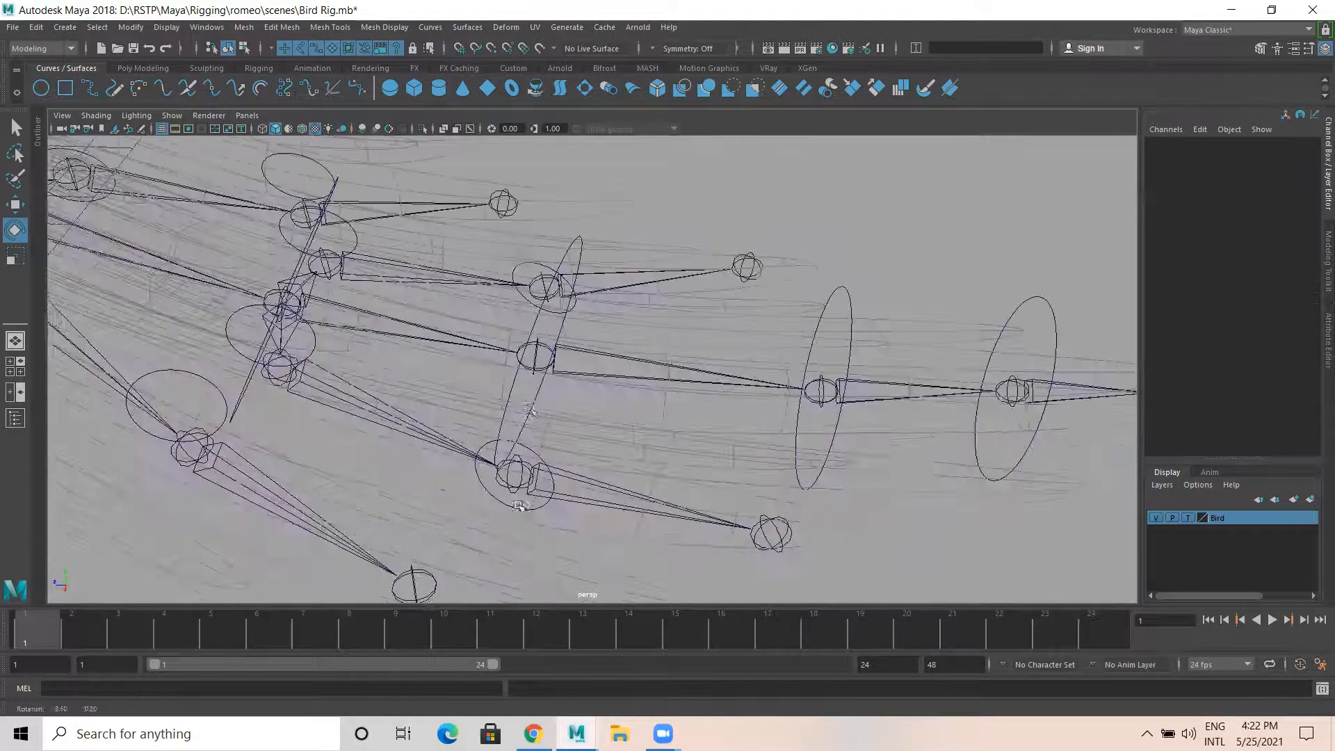
left_click(527, 304)
left_click(542, 508, "shift")
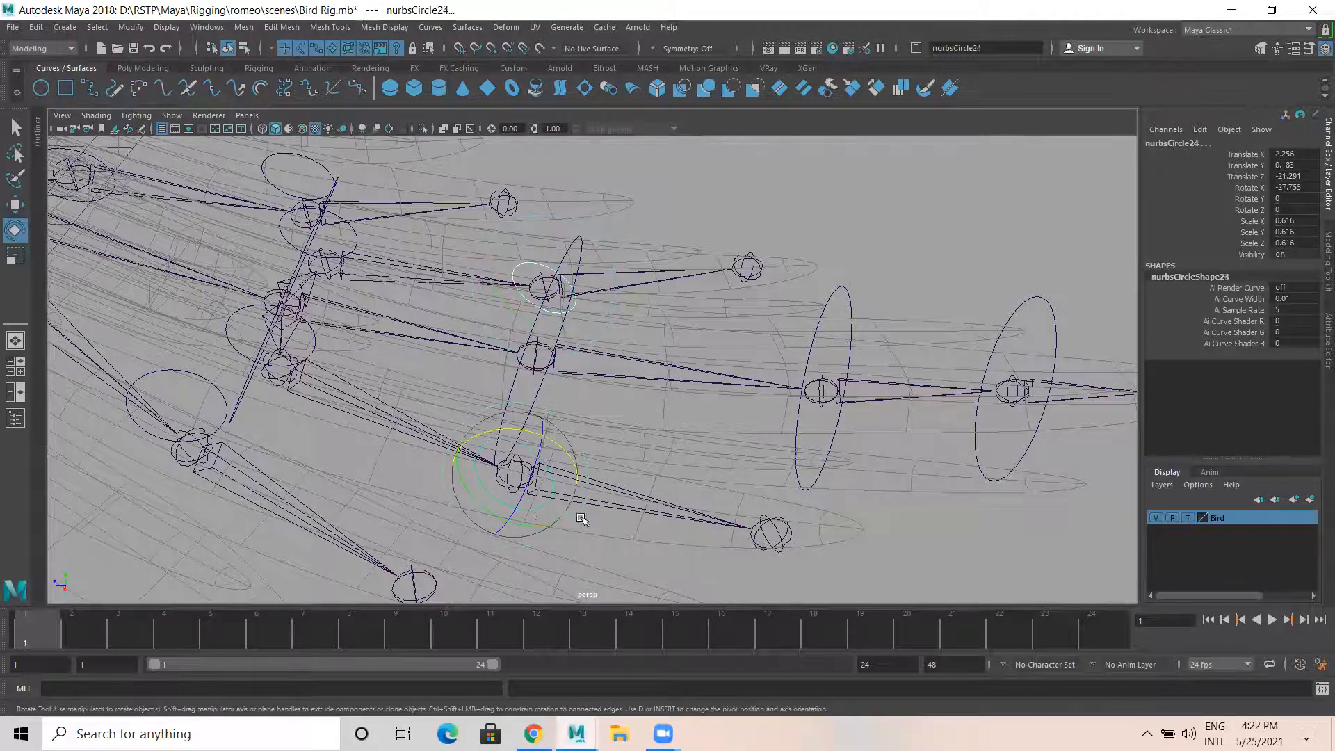
left_click_drag(581, 519, 571, 460, "alt")
left_click_drag(512, 416, 514, 360)
key("e")
left_click_drag(562, 398, 555, 375)
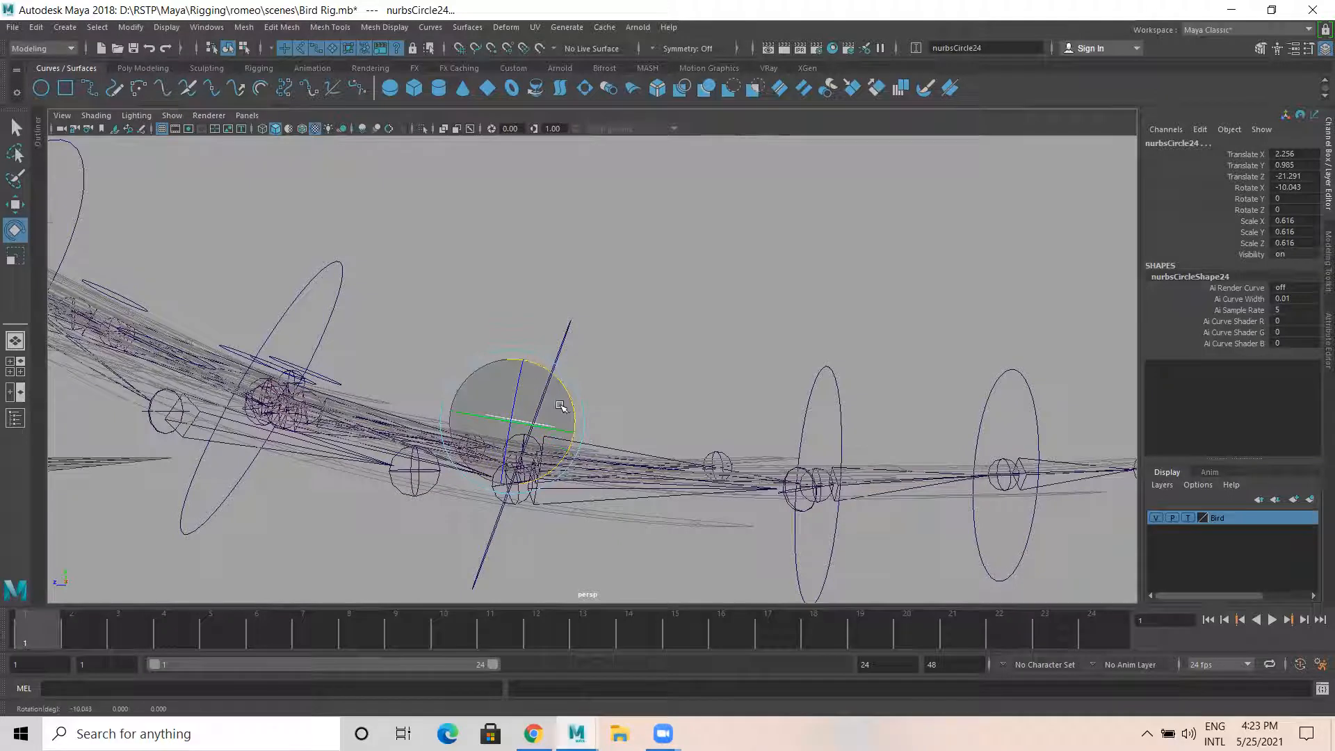
Select both first-joint circles of the middle feather pair and raise them slightly above the feathers
left_click_drag(632, 455, 462, 574, "alt")
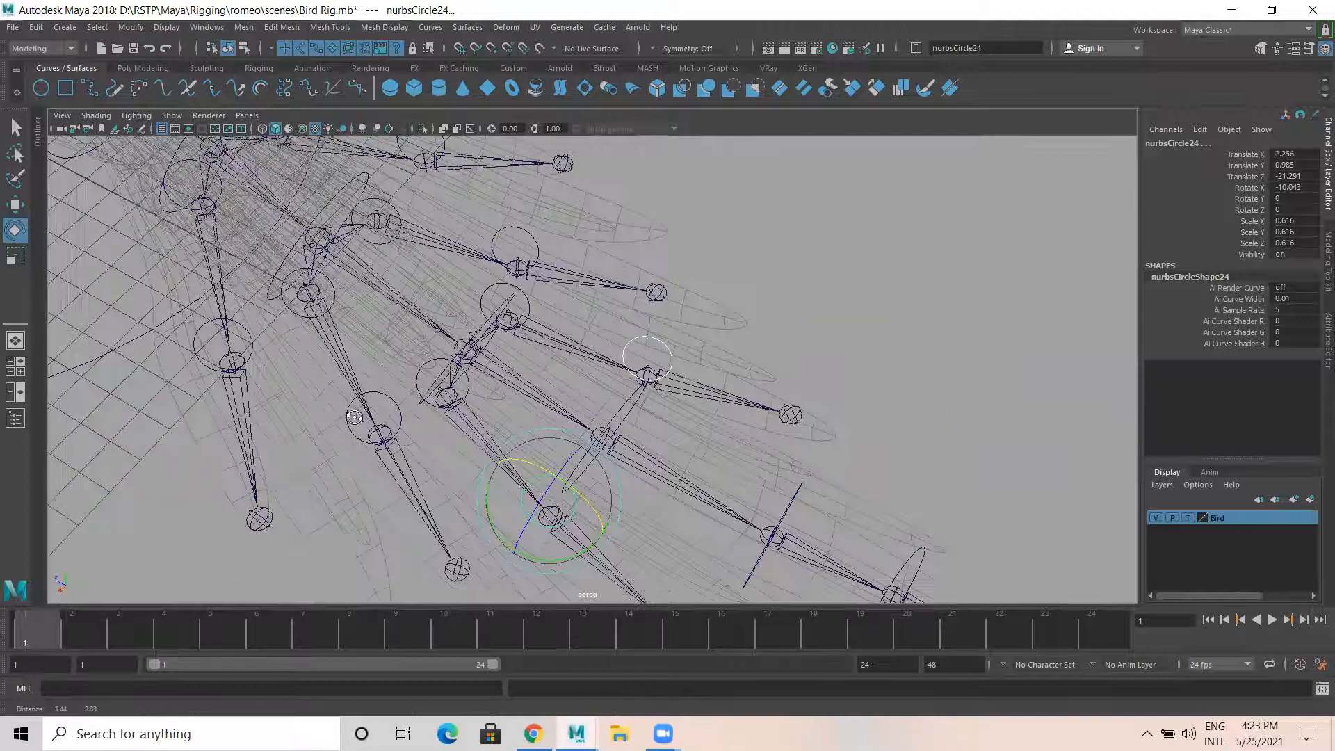
left_click_drag(398, 397, 417, 387, "alt")
left_click_drag(373, 457, 251, 438, "alt")
left_click(251, 438)
left_click(281, 319, "shift")
left_click_drag(369, 427, 381, 330, "alt")
key("w")
left_click_drag(376, 480, 348, 319, "alt")
left_click_drag(431, 379, 387, 471, "alt")
left_click_drag(491, 417, 322, 494, "alt")
Display the Bird layer as shaded reference to check the feather circles against the mesh, and return it to template display
left_click(313, 491)
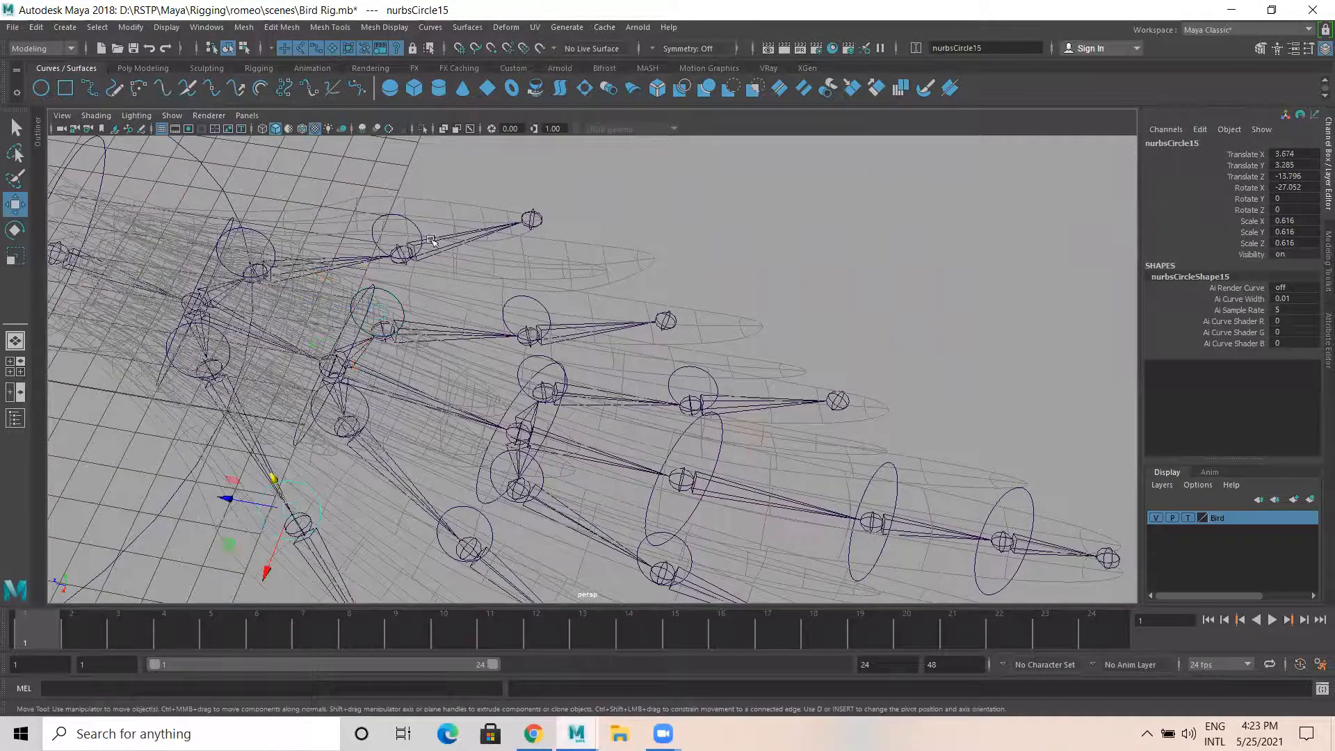
left_click_drag(435, 262, 620, 288, "alt")
left_click(634, 275)
left_click_drag(574, 382, 612, 337, "alt")
mouse_move(492, 367)
left_mouse_down("alt")
mouse_move(425, 445)
mouse_move(500, 421)
mouse_move(492, 392)
mouse_move(483, 400)
mouse_move(621, 364)
left_mouse_up("alt")
left_click(1099, 562)
left_click(1188, 518)
left_click_drag(821, 420, 573, 468, "alt")
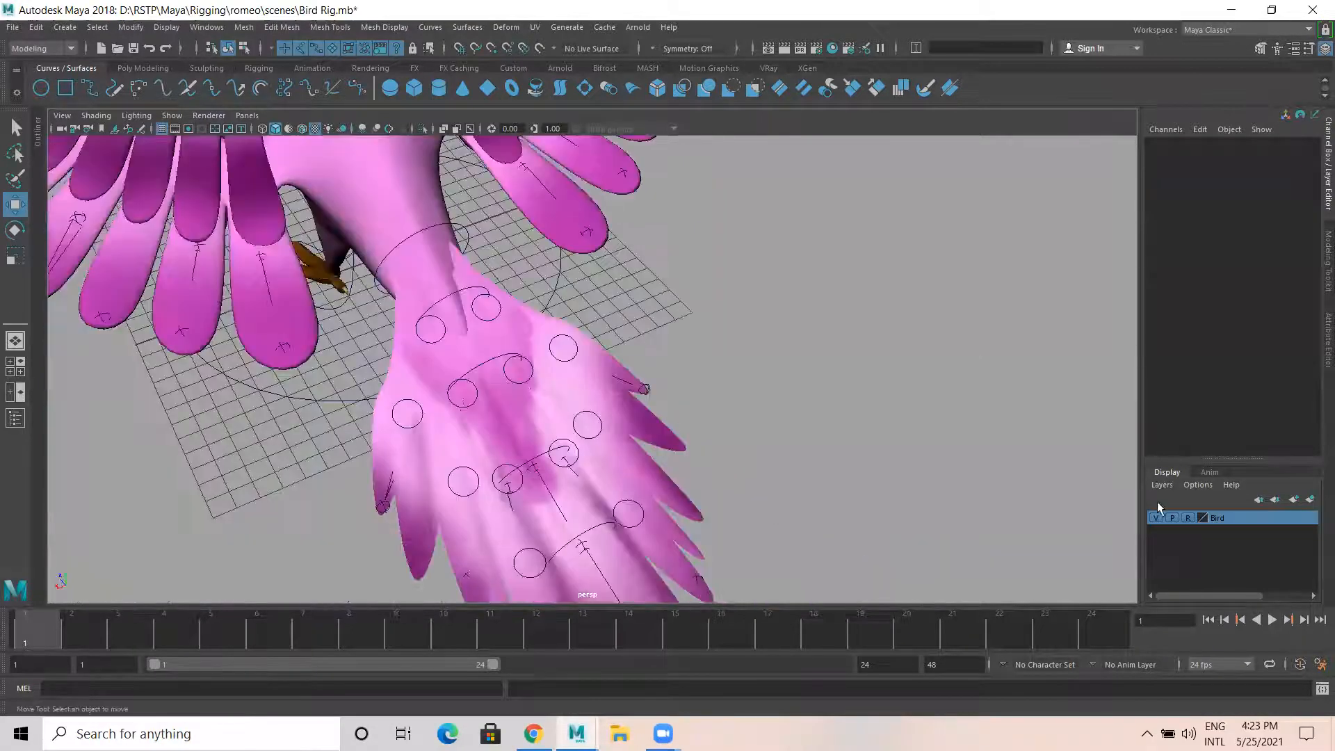
left_click(1189, 518)
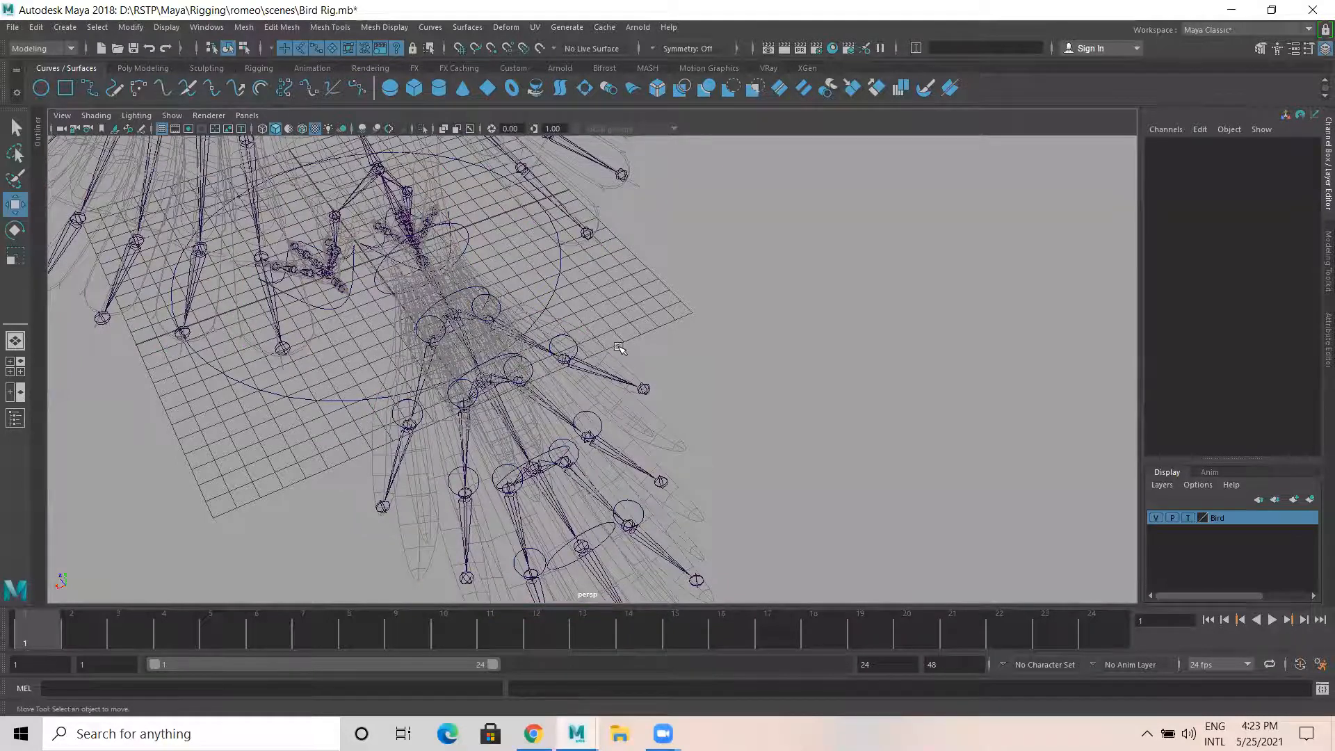
Hide the Bird layer to examine the skeleton and control circles alone, and show the layer again
scroll(676, 359, "down", 2)
left_click_drag(426, 356, 474, 358, "alt")
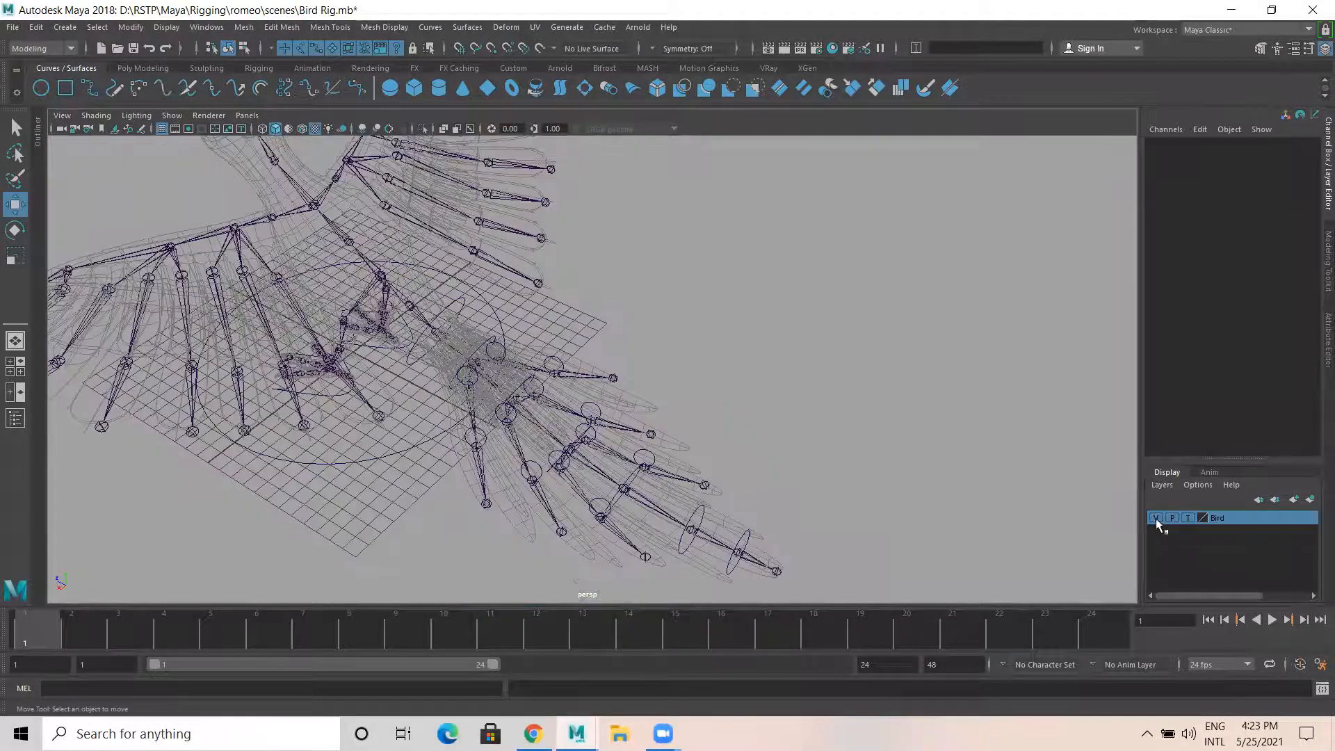
left_click(1156, 518)
mouse_move(613, 377)
left_mouse_down("alt")
mouse_move(682, 339)
mouse_move(620, 360)
left_mouse_up("alt")
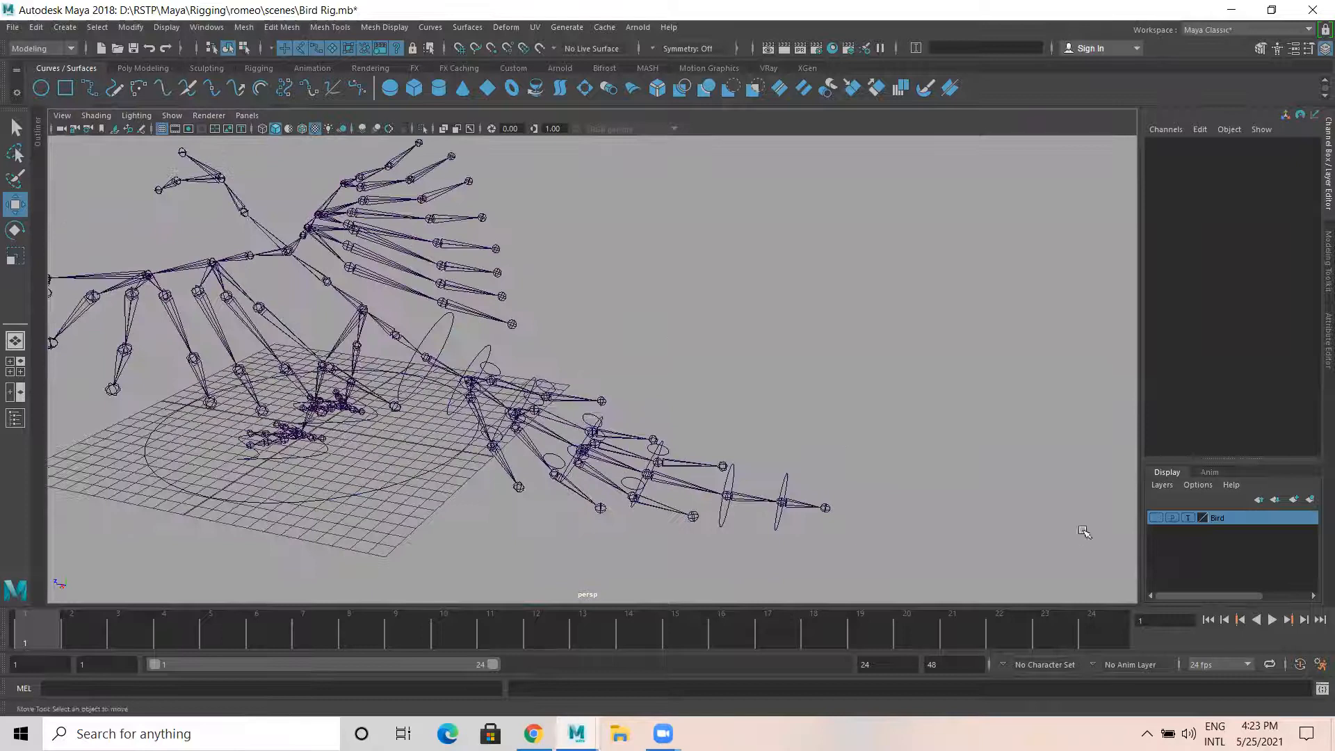
left_click(1156, 518)
left_click_drag(1041, 501, 572, 342, "alt")
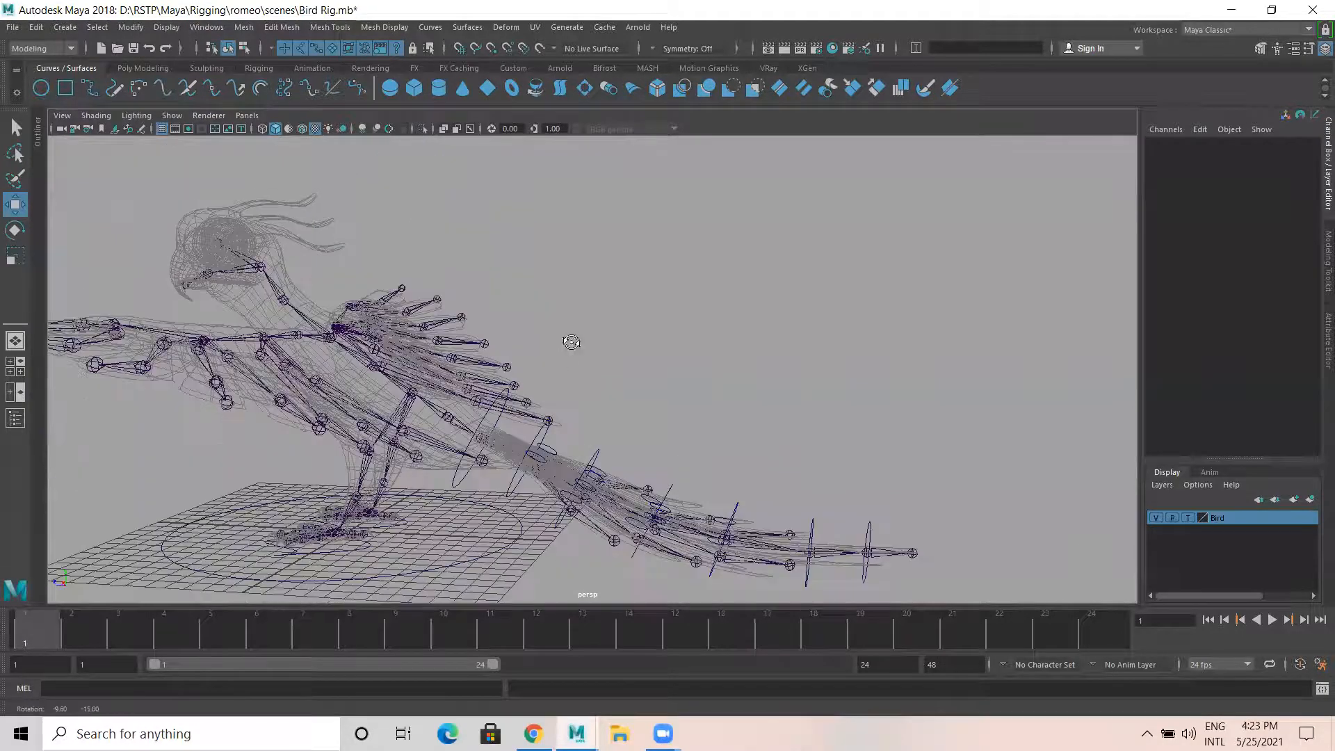
Duplicate the foremost tail circle and snap the copy to the next spine joint towards the body
left_click_drag(448, 395, 452, 449, "alt")
middle_click_drag(452, 449, 485, 381, "alt")
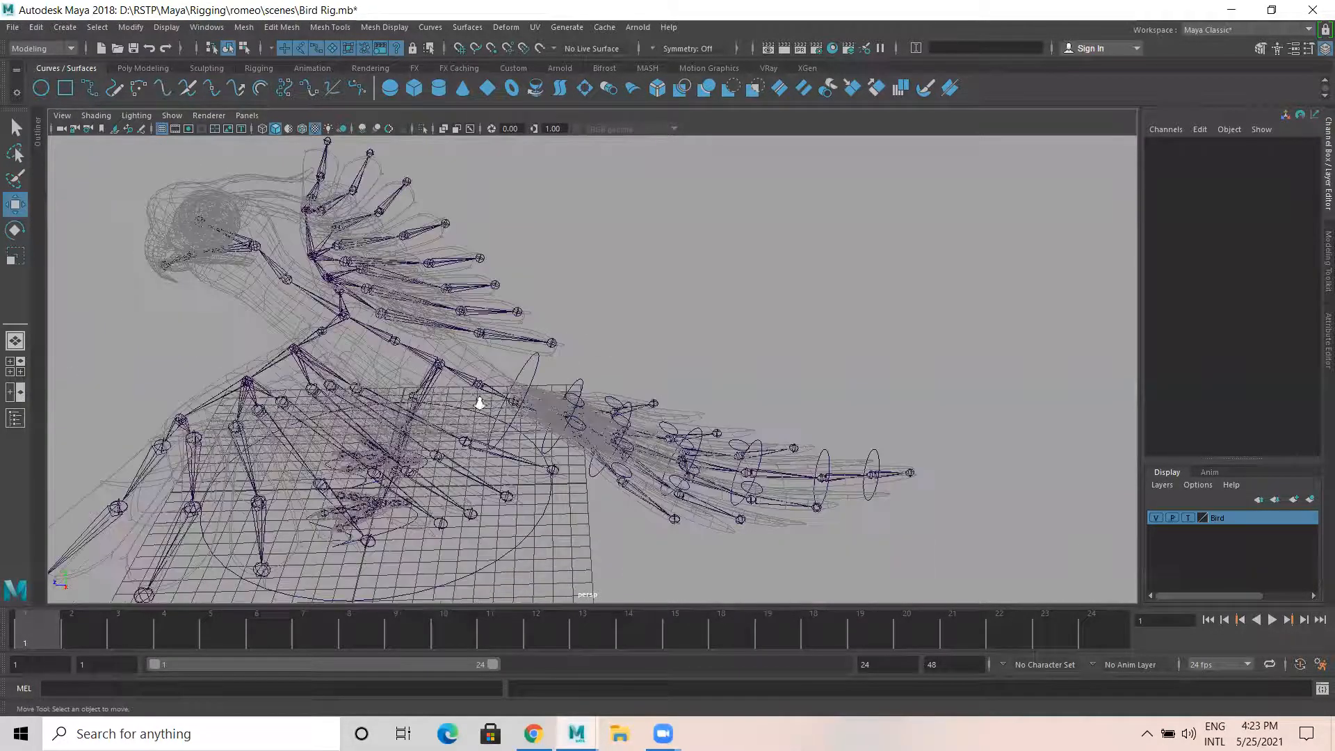
right_click_drag(480, 402, 650, 435, "alt")
left_click_drag(460, 381, 481, 355, "alt")
left_click(483, 353)
middle_click_drag(706, 435, 885, 440, "alt")
key("ctrl+d")
key("e")
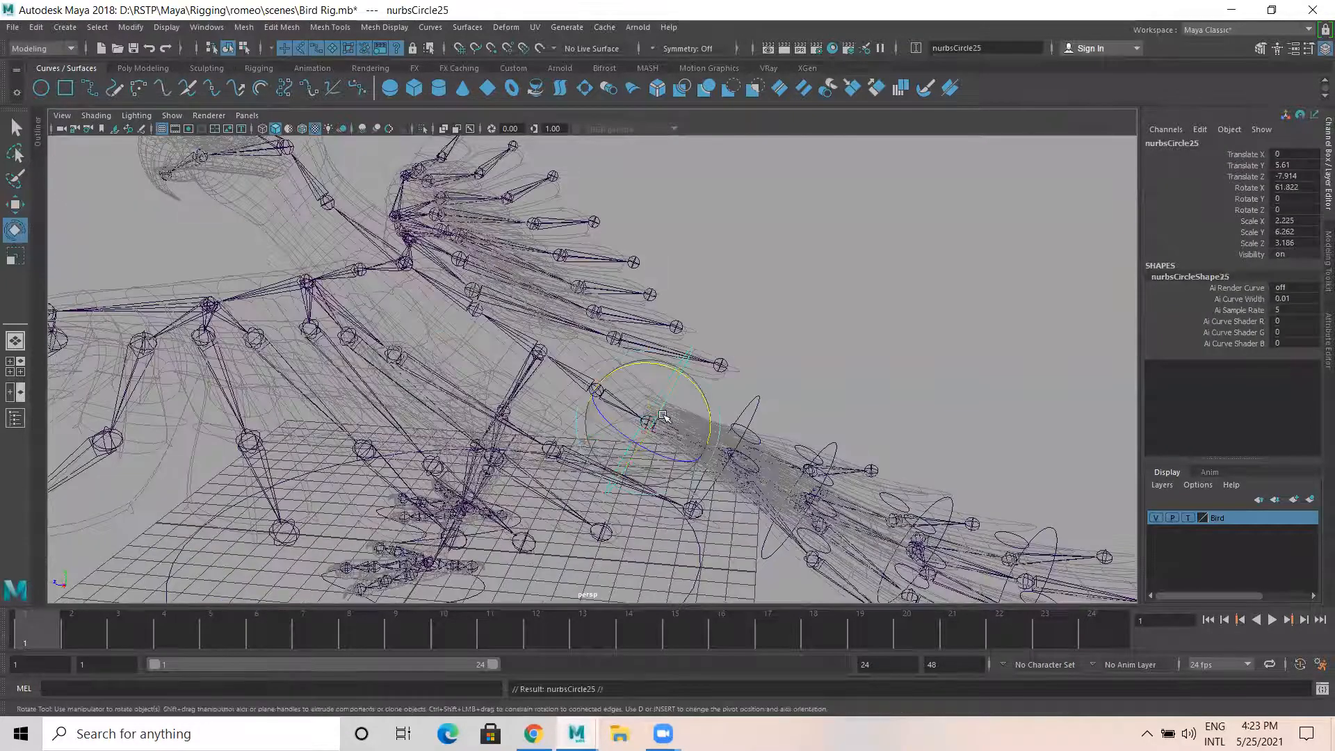
key("w")
key("v")
left_click_drag(647, 421, 597, 393)
Set the copied circle's Rotate X to 90
key("e")
double_click(1297, 187)
type("90")
key("Return")
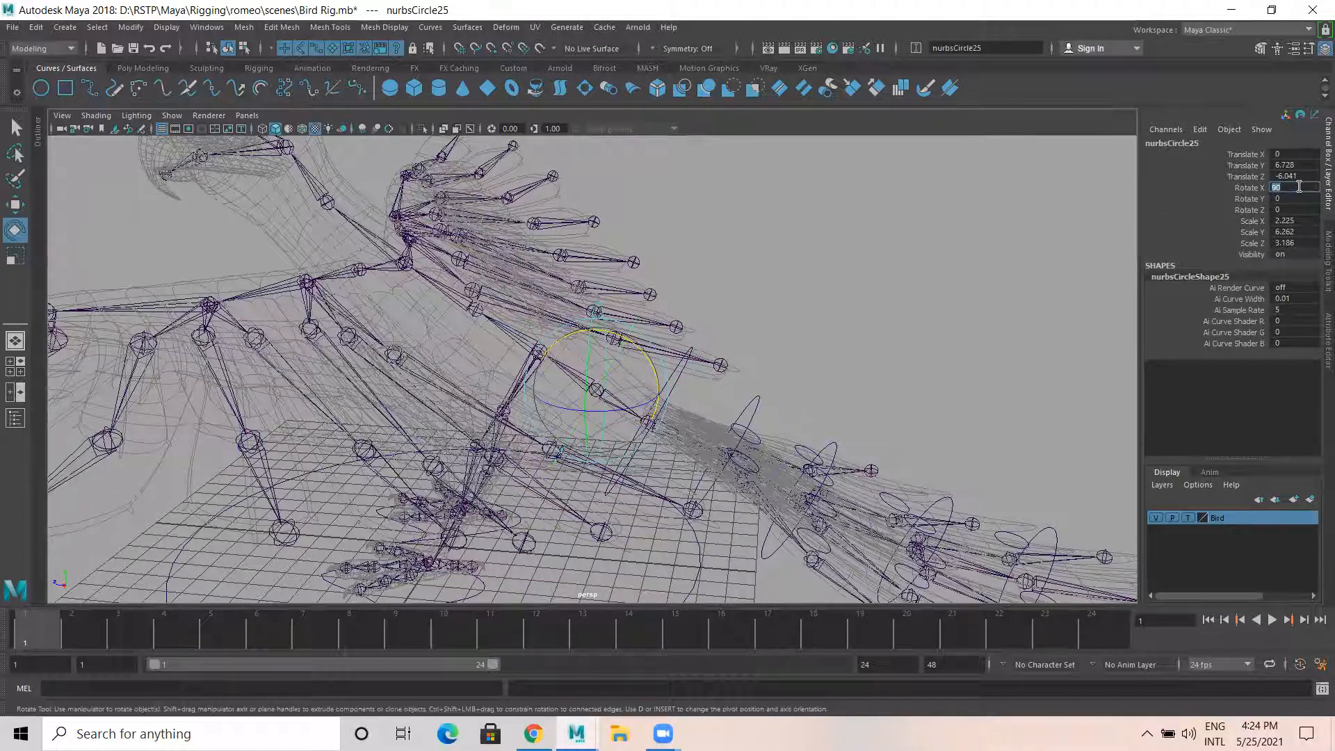
Enlarge the copied circle and set its Scale X, Y and Z to one common value
left_click_drag(641, 262, 667, 246, "alt")
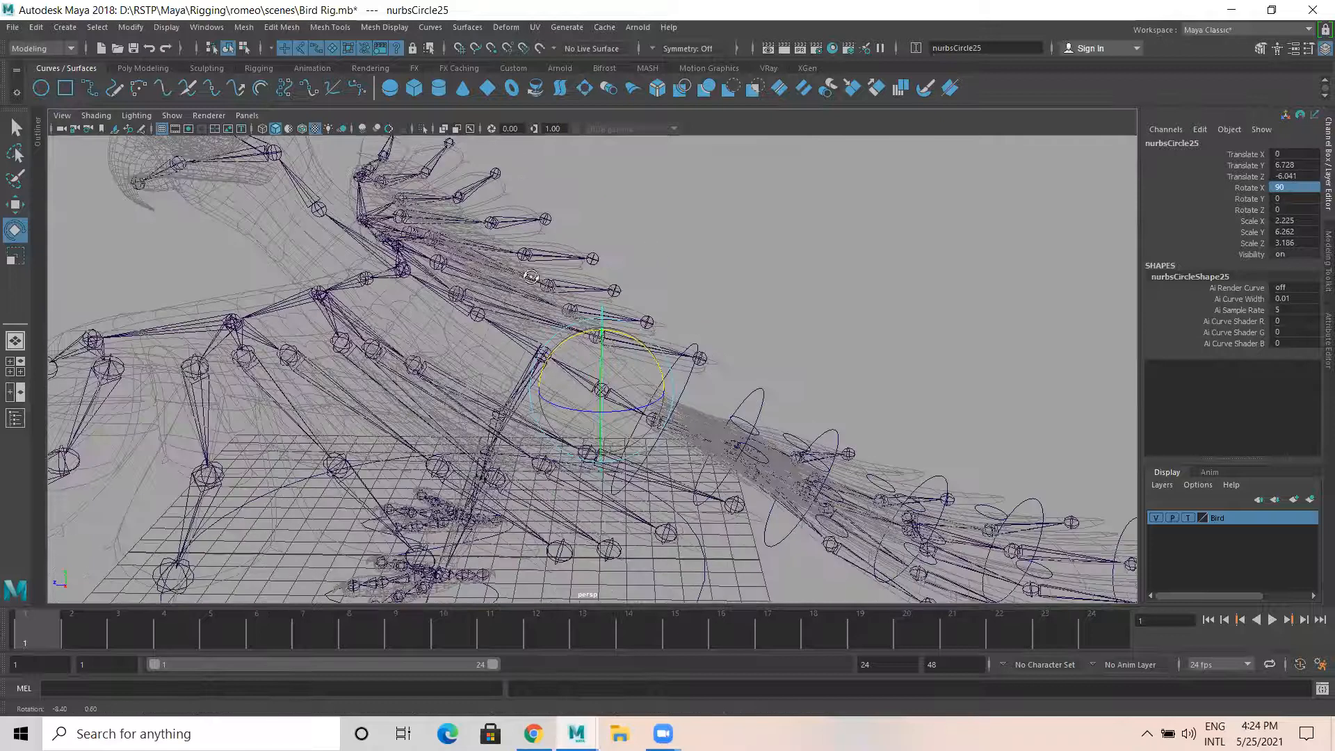
left_click_drag(530, 278, 495, 315, "alt")
key("r")
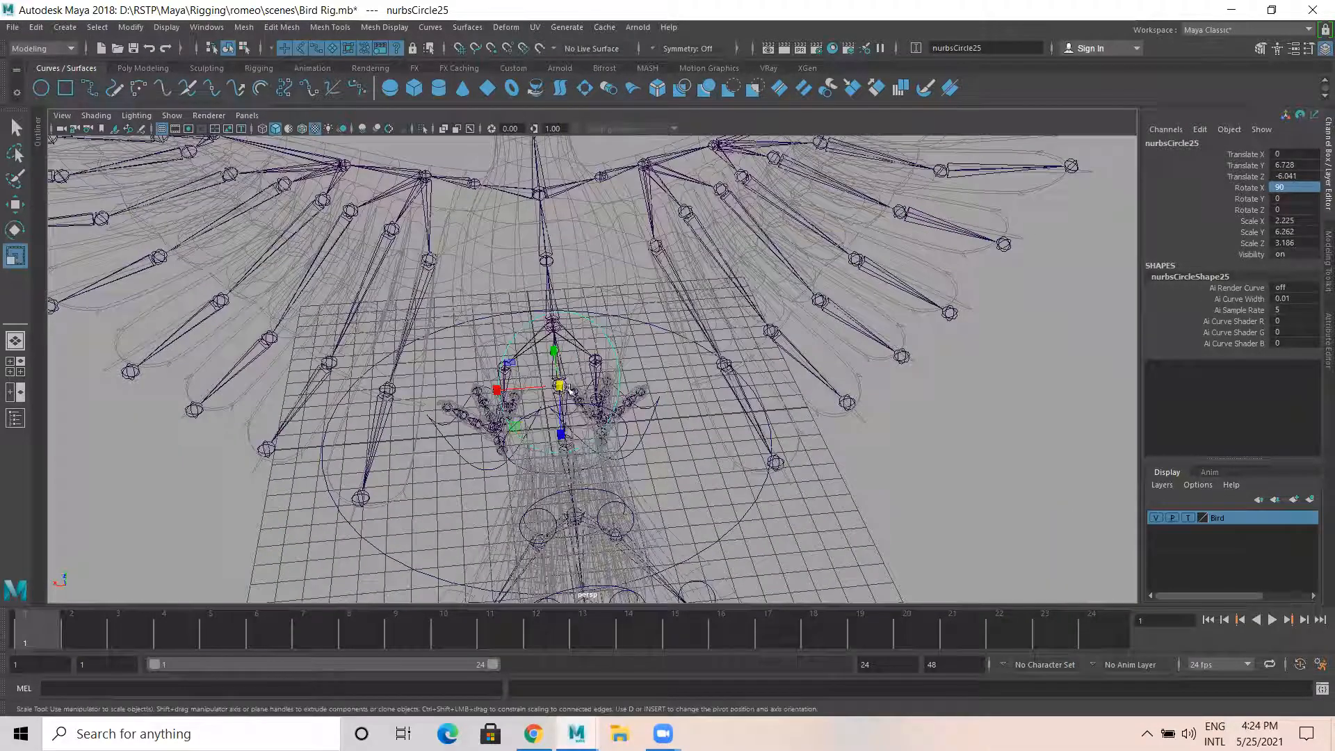
left_click_drag(561, 387, 720, 428)
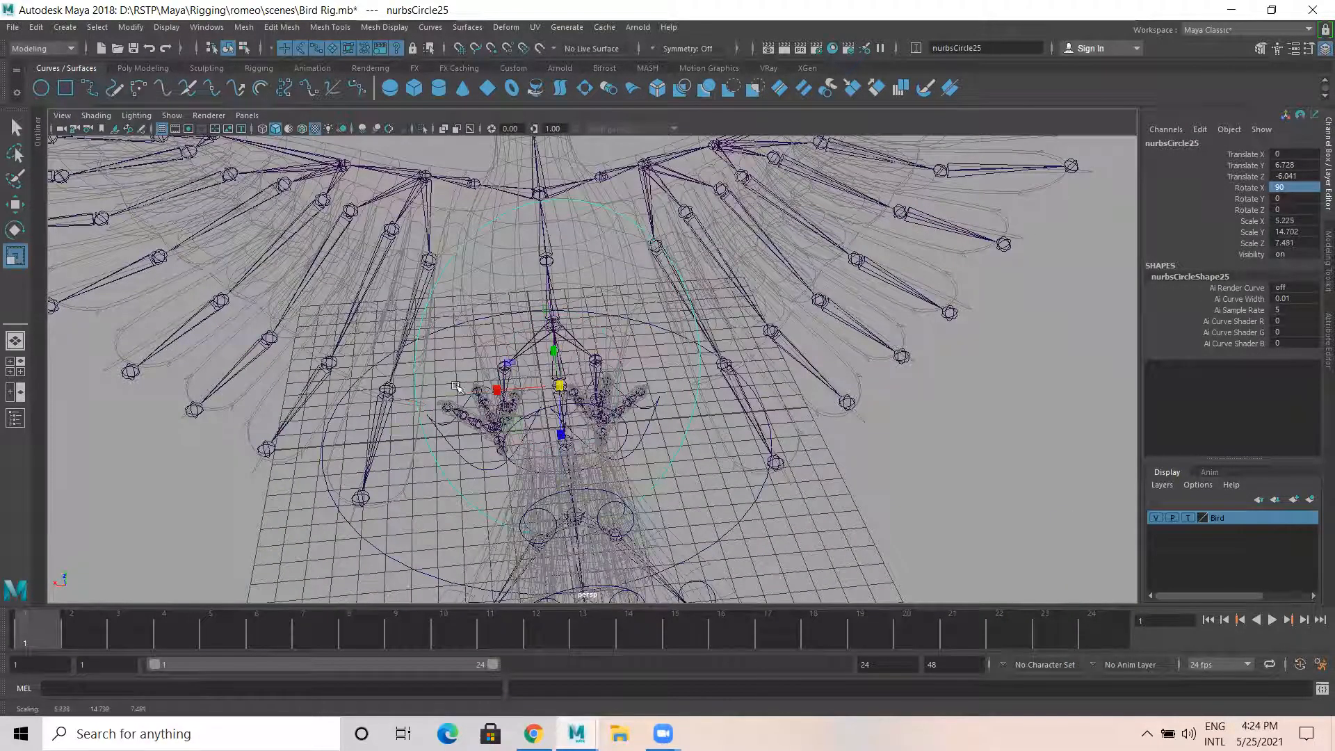
mouse_move(492, 386)
left_mouse_down()
mouse_move(468, 388)
mouse_move(483, 390)
left_mouse_up()
left_click_drag(1294, 220, 1299, 244)
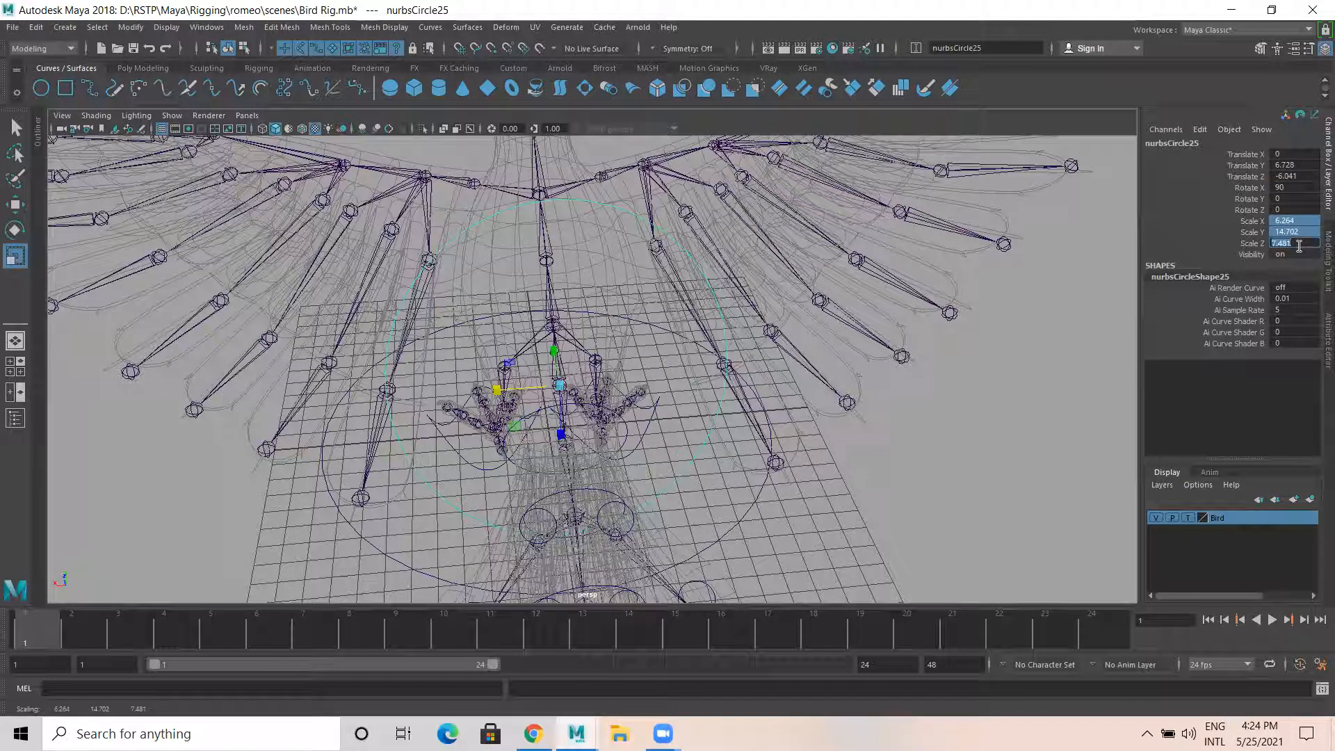
key("Return")
Scale the circle uniformly so that it encloses the rear of the bird's body
left_click_drag(558, 379, 264, 375)
left_click_drag(559, 448, 630, 483, "alt")
left_click_drag(577, 388, 530, 375)
mouse_move(570, 408)
left_mouse_down("alt")
mouse_move(643, 424)
mouse_move(578, 413)
left_mouse_up("alt")
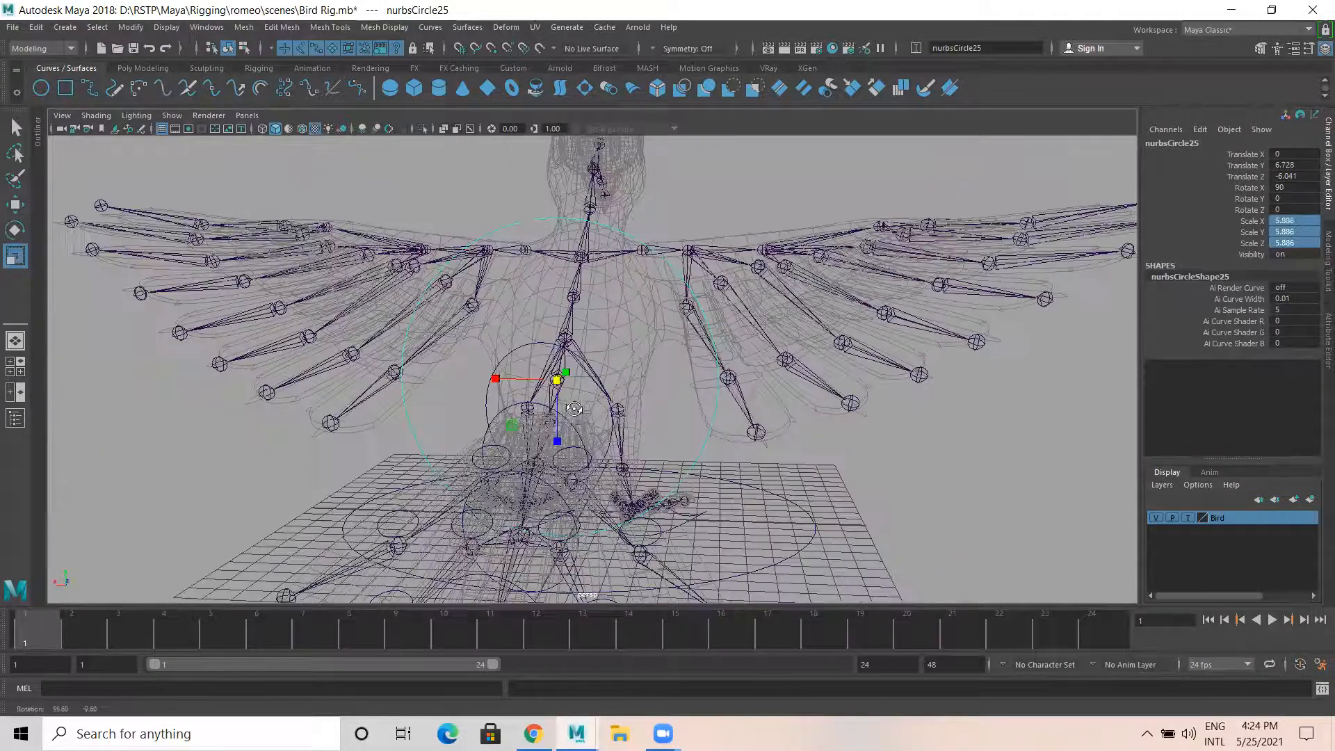
left_click_drag(601, 460, 624, 459, "alt")
left_click_drag(560, 387, 737, 420)
Duplicate the body circle onto the next spine joint at the hips and scale the copy uniformly to about 3.705
key("w")
key("ctrl+d")
left_click_drag(538, 407, 472, 339, "alt")
key("r")
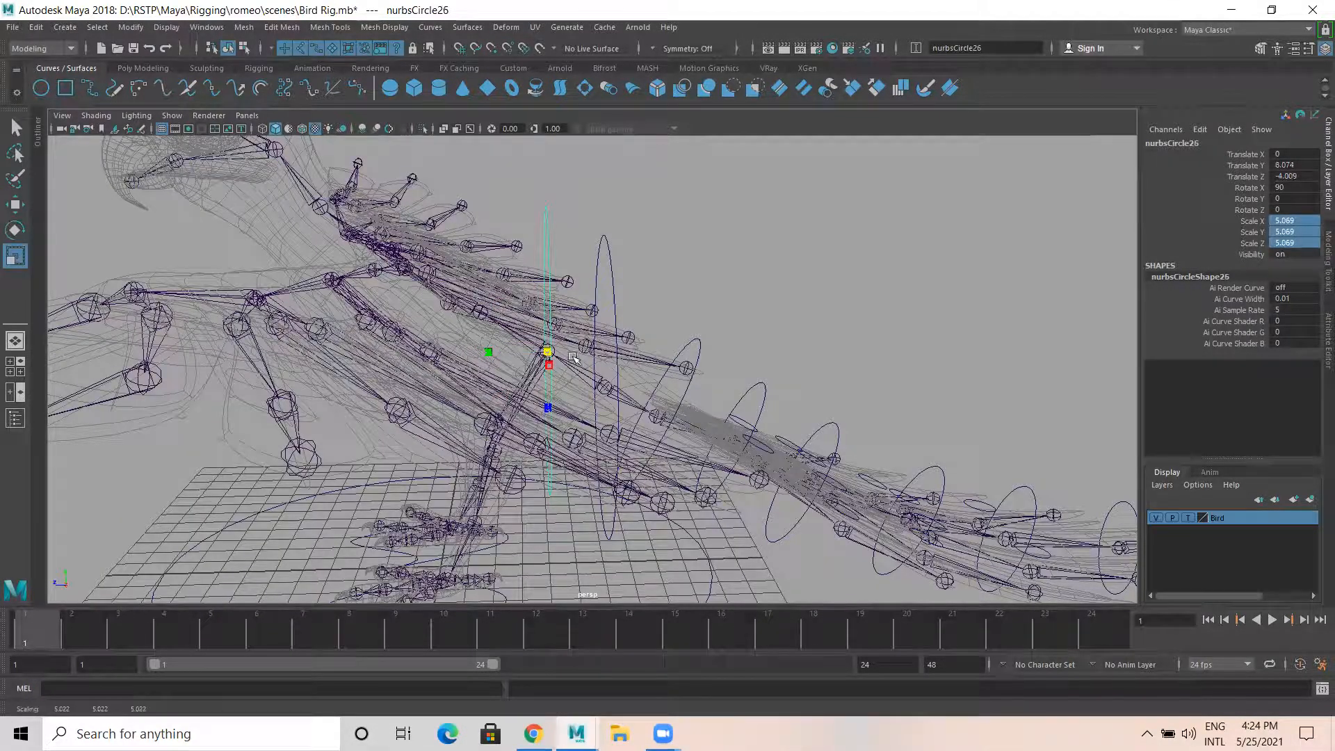
middle_click_drag(573, 356, 602, 417, "alt")
Duplicate the hip circle onto the next two spine joints towards the neck
key("ctrl+d")
key("w")
left_click_drag(586, 441, 510, 402, "alt")
left_click_drag(591, 415, 433, 369, "alt")
key("ctrl+d")
key("v")
Select the hip circle and its two forward copies and rotate them to about 67.857 degrees in Rotate X
left_click_drag(569, 403, 638, 394, "alt")
left_click(513, 277, "shift")
left_click(580, 334, "shift")
key("e")
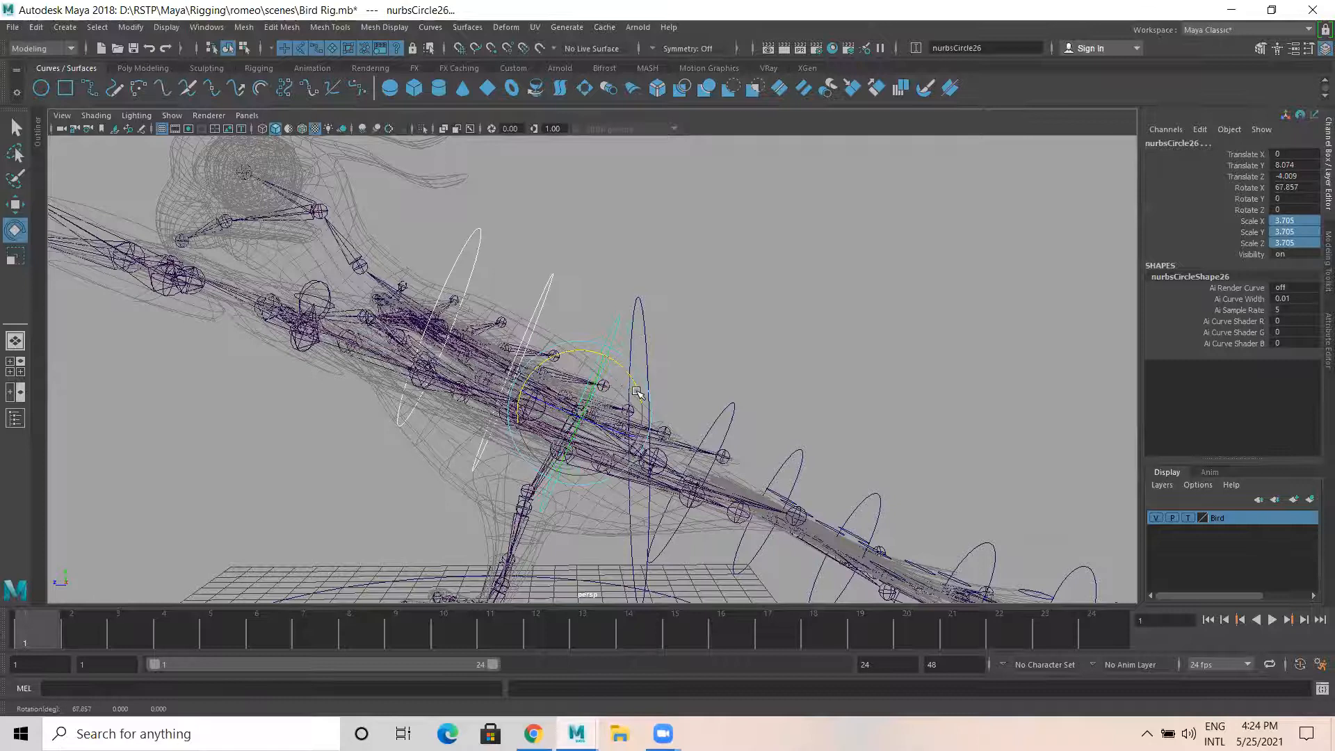
left_click(654, 344)
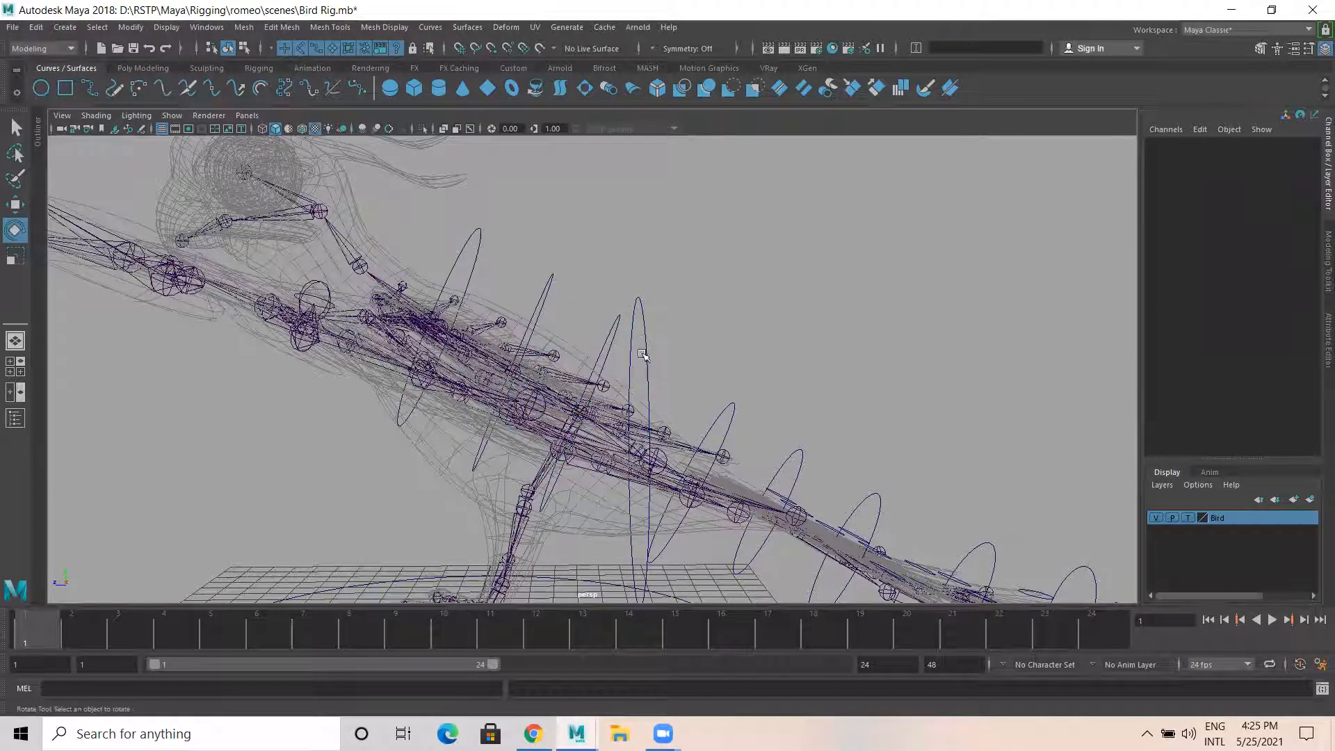
Tilt the remaining upright body circle to match its neighbours and scale the foremost spine circle uniformly to about 2.974
left_click(642, 354)
left_click_drag(669, 377, 662, 515)
left_click_drag(523, 376, 581, 328, "alt")
left_click(563, 312)
left_click(564, 310)
key("r")
left_click_drag(533, 391, 499, 381)
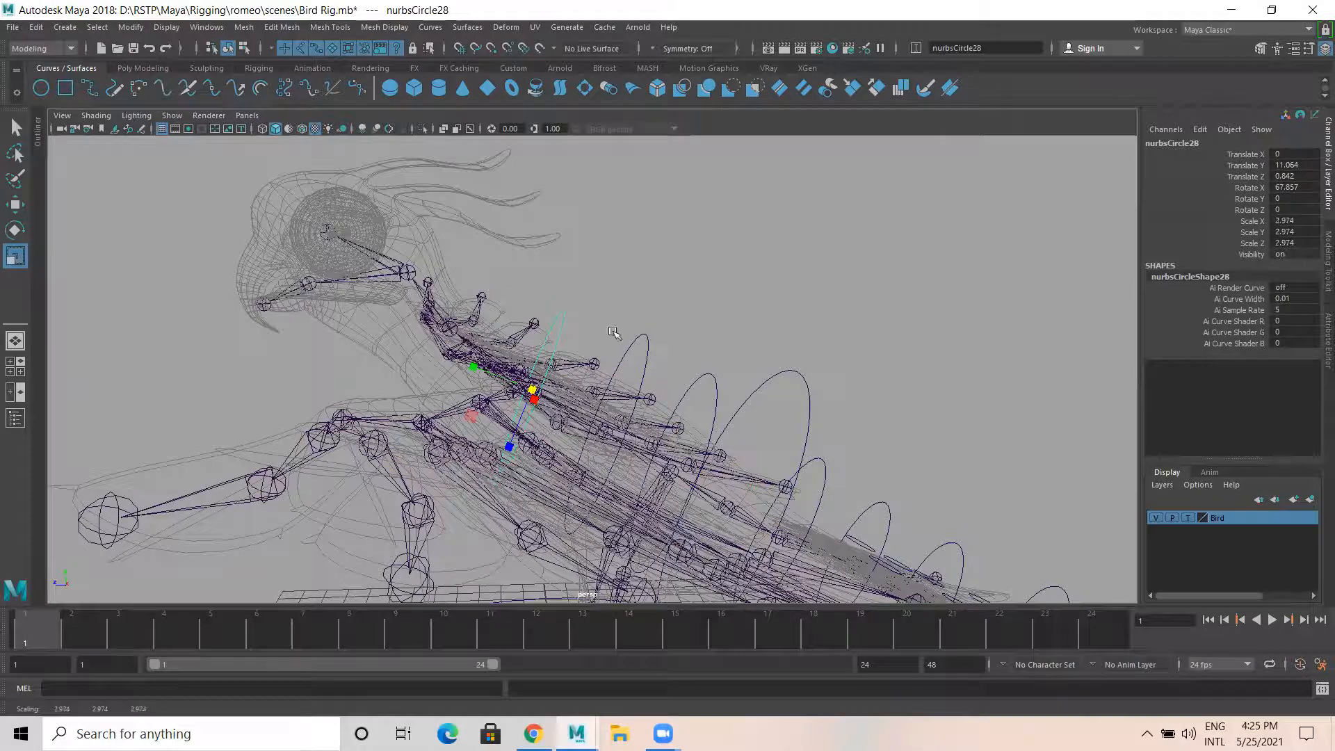
Duplicate the foremost spine circle and snap the copy onto the next joint up the neck
left_click_drag(612, 332, 565, 367, "alt")
middle_click_drag(465, 371, 515, 387, "alt")
key("w")
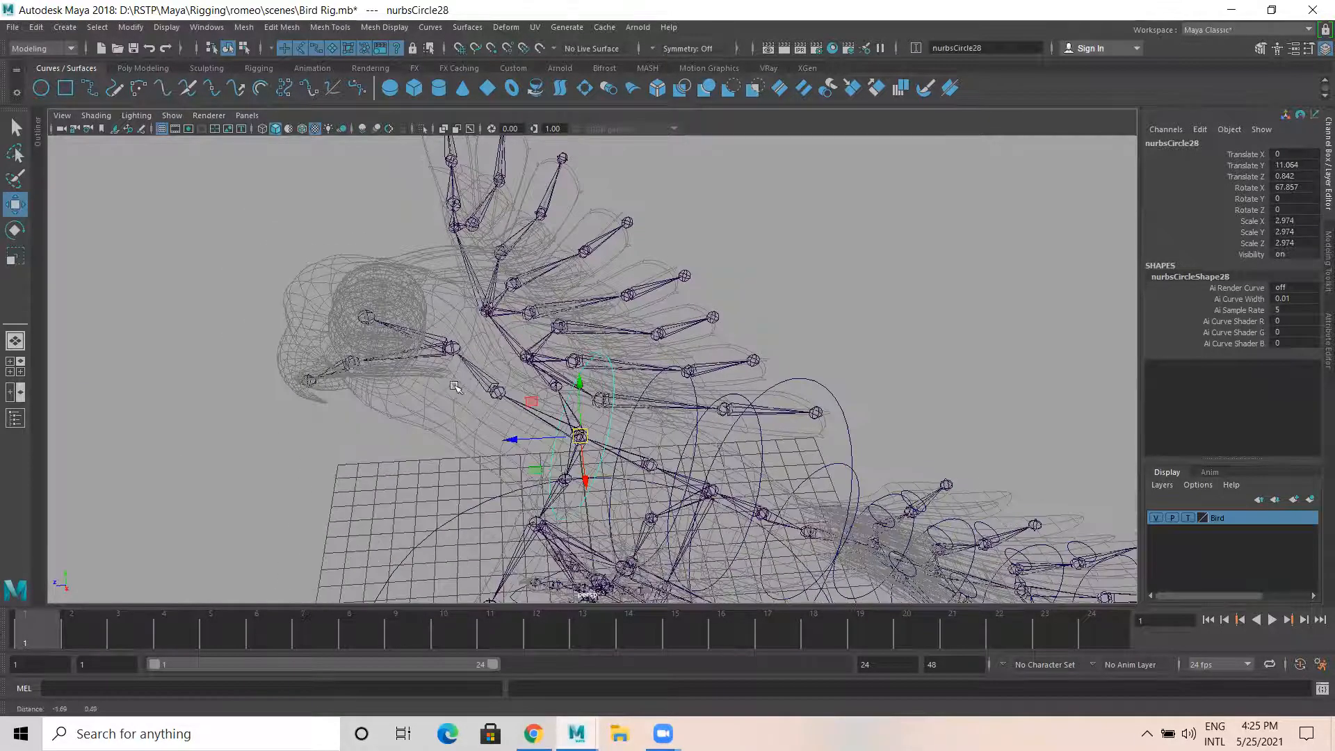
key("ctrl+d")
left_click_drag(491, 397, 529, 380, "alt")
key("v")
middle_click(490, 369)
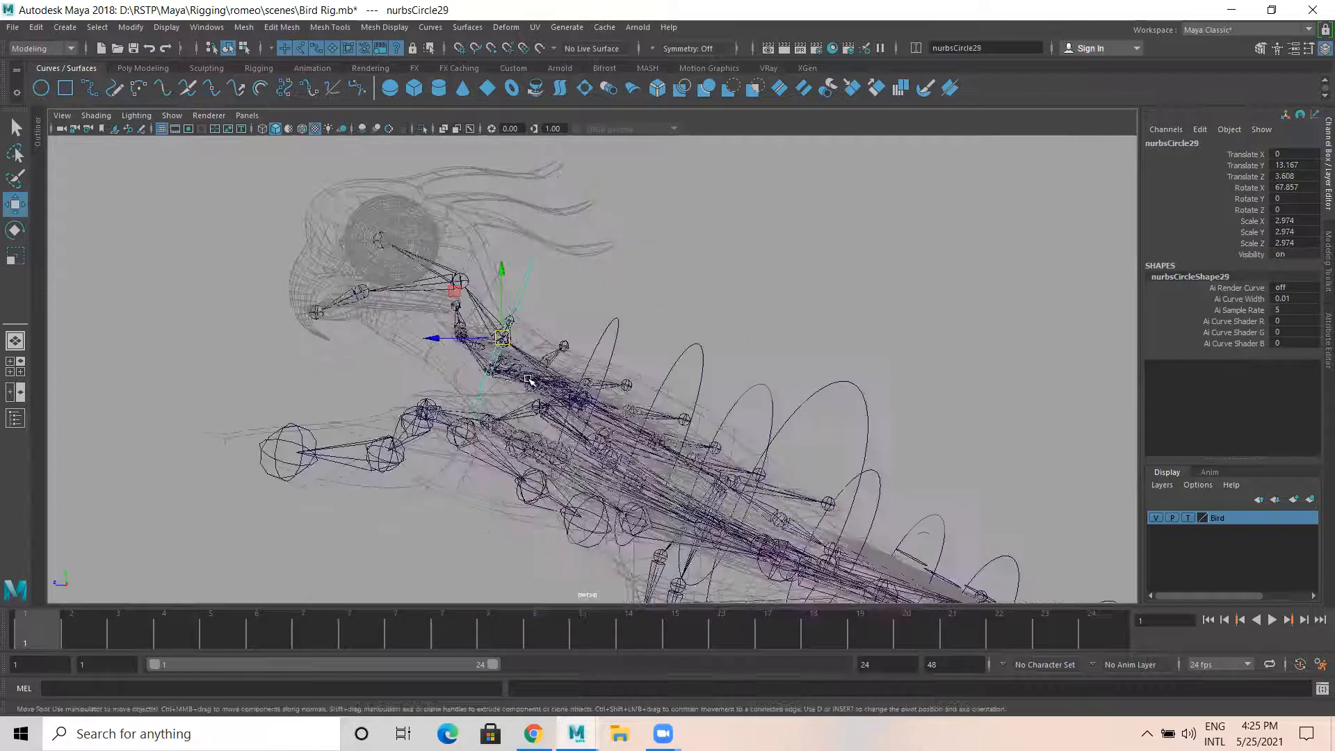
Rotate the neck circle to about 41.083 degrees in Rotate X and scale it uniformly to about 2.735
key("e")
left_click_drag(553, 313, 487, 341)
key("r")
middle_click_drag(642, 288, 661, 327, "alt")
Duplicate the neck circle and snap the copy onto the middle beak joint below the eye
key("w")
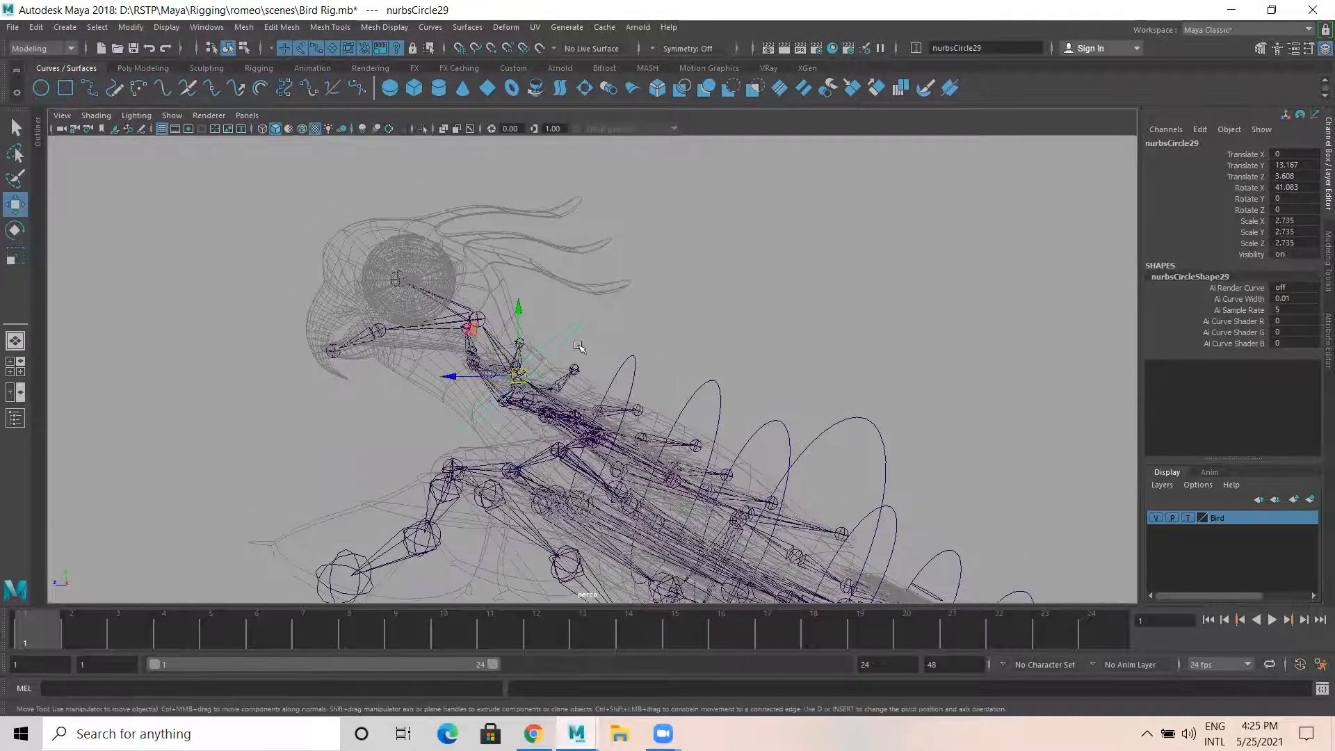
left_click_drag(486, 368, 577, 375, "alt")
middle_click_drag(476, 379, 581, 351, "alt")
left_click_drag(552, 368, 581, 382, "alt")
key("ctrl+d")
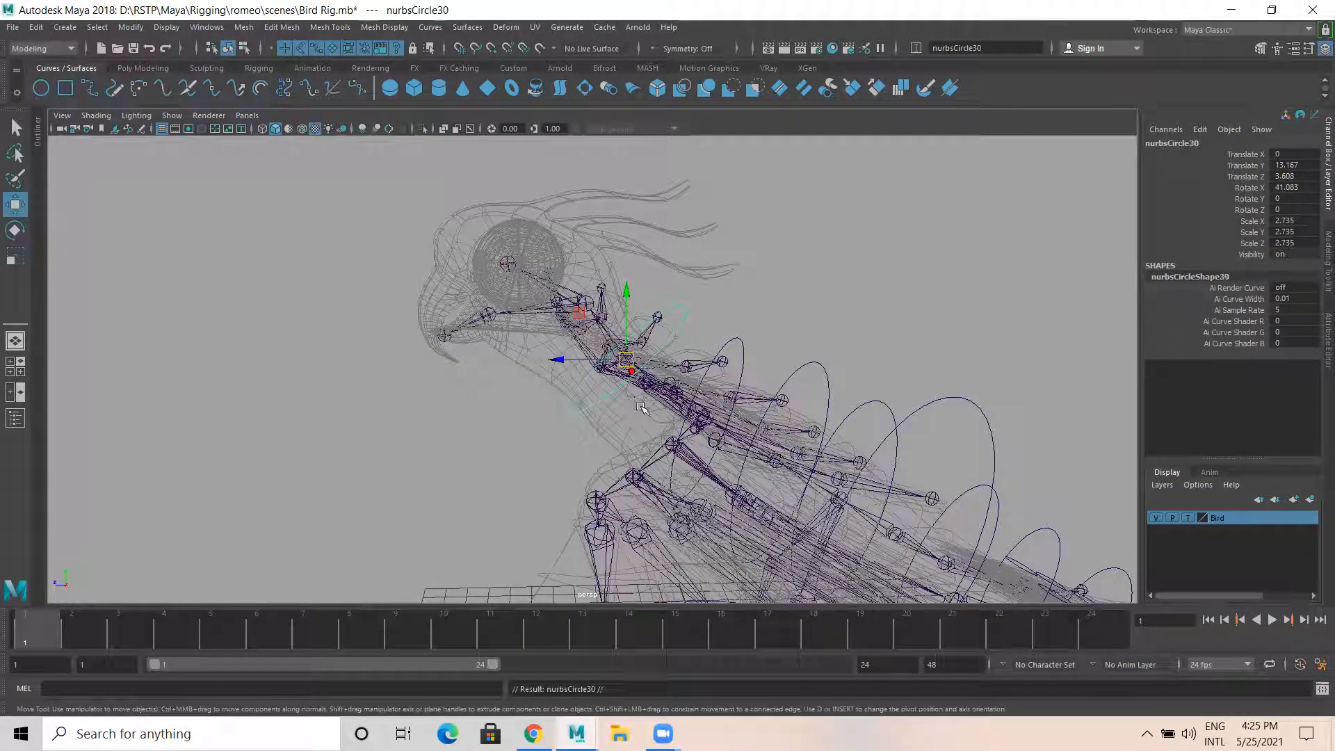
key("v")
left_click_drag(626, 359, 492, 321)
Scale the beak circle to about 1.459 in X and 1.422 in Z, lowering it to Translate Y 13.67
key("r")
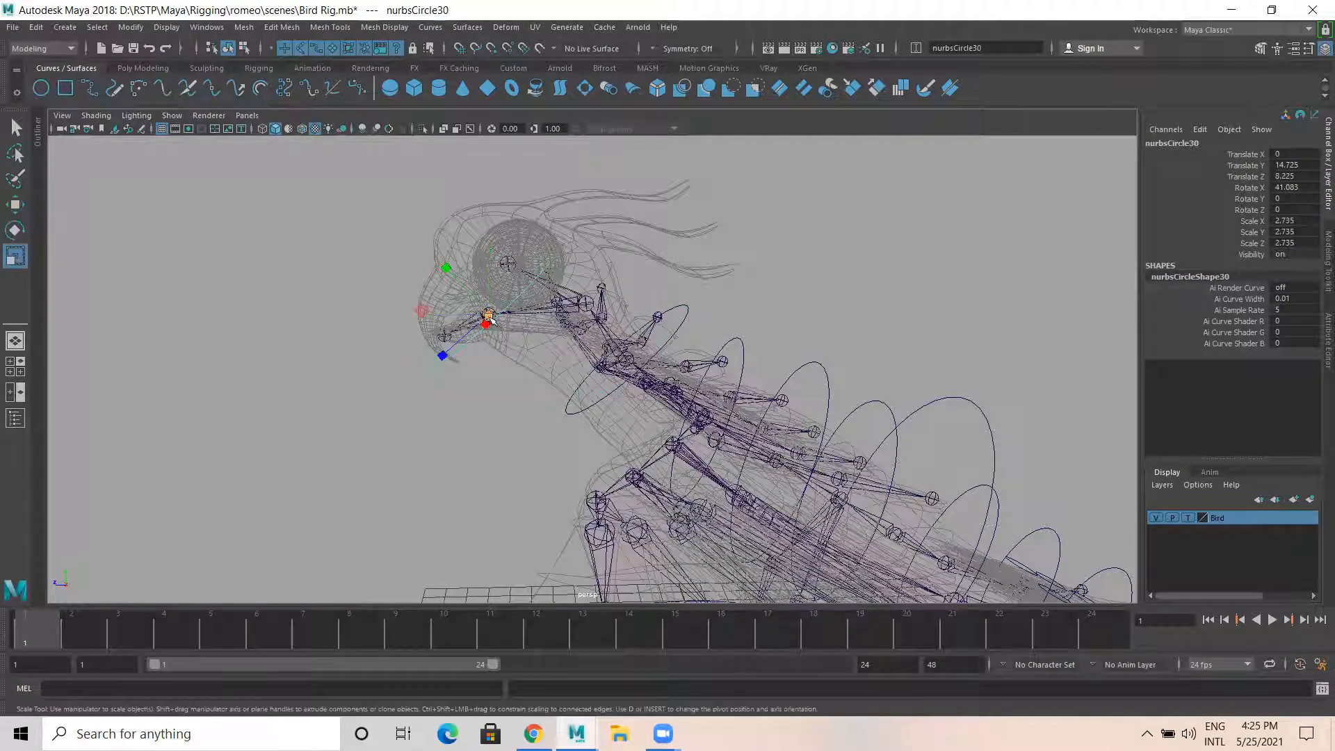
left_click_drag(529, 388, 696, 338, "alt")
left_click_drag(697, 349, 669, 346)
left_click_drag(699, 403, 595, 383, "alt")
left_click_drag(468, 388, 538, 403, "alt")
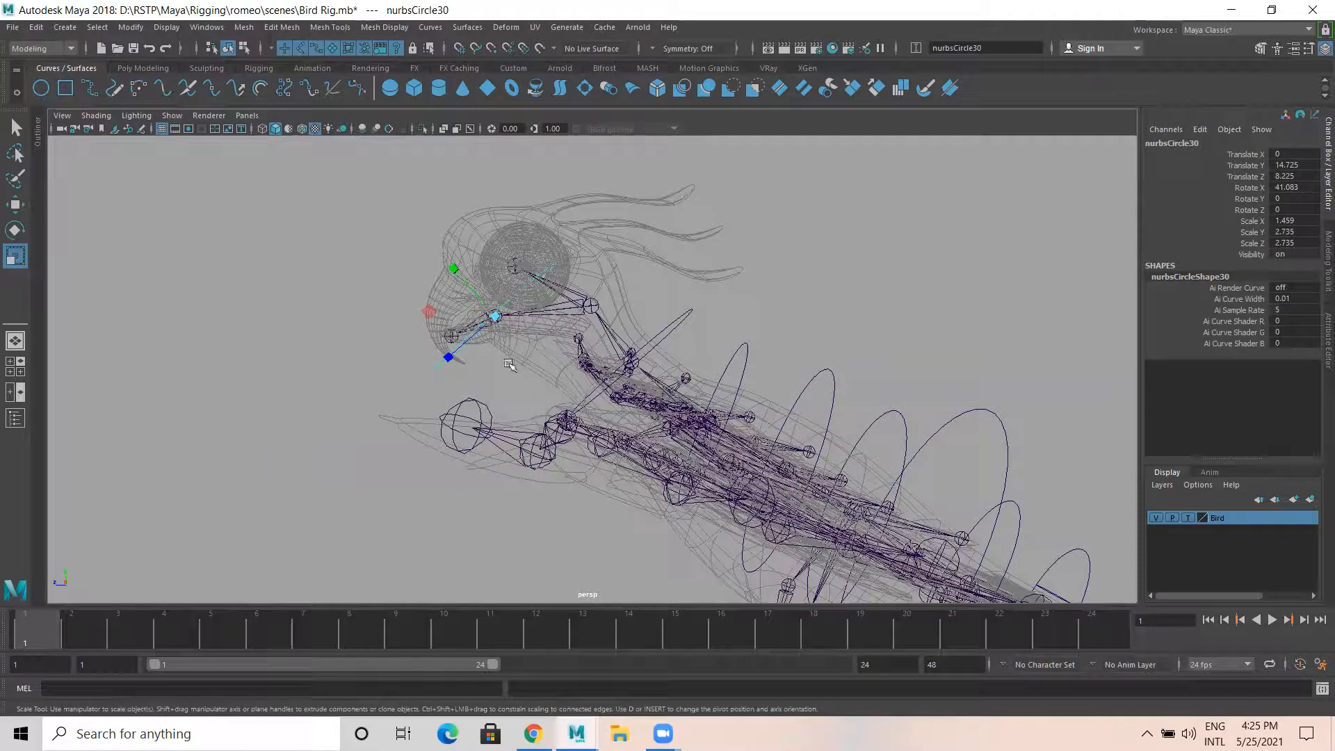
key("w")
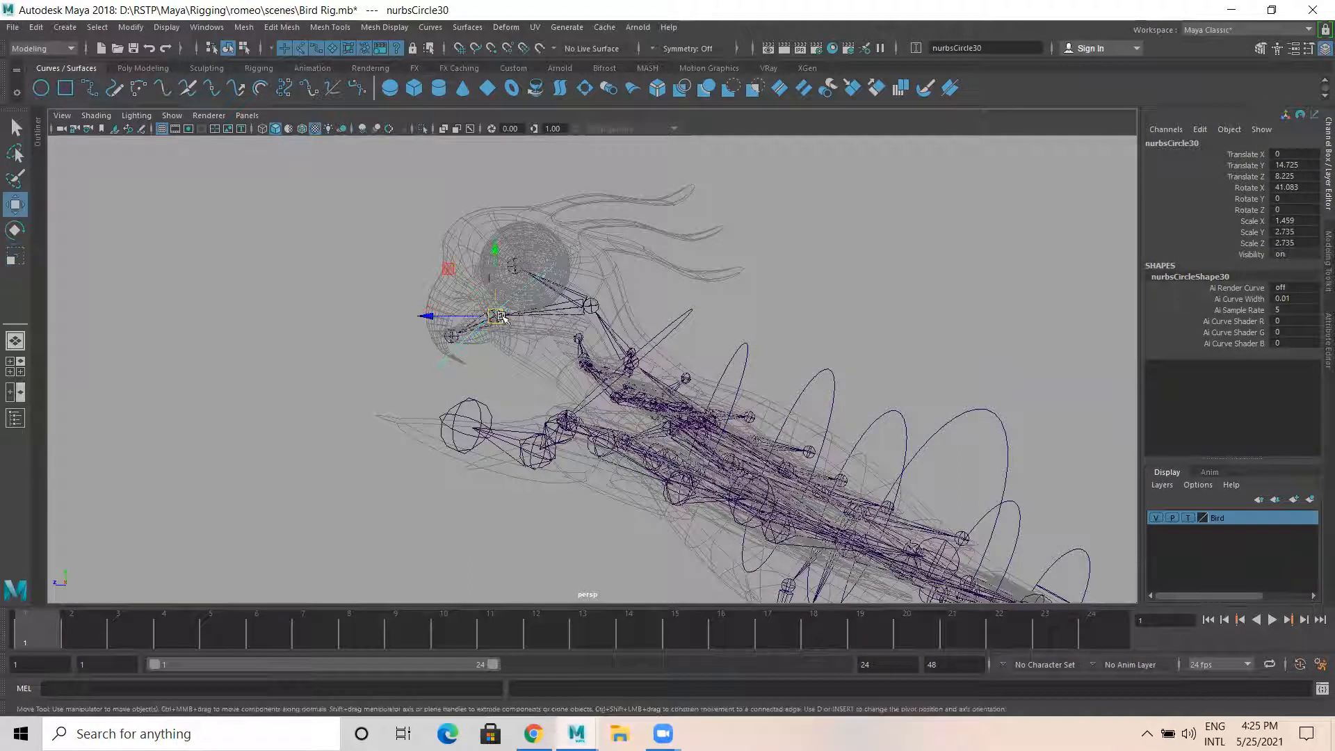
left_click_drag(495, 252, 507, 298)
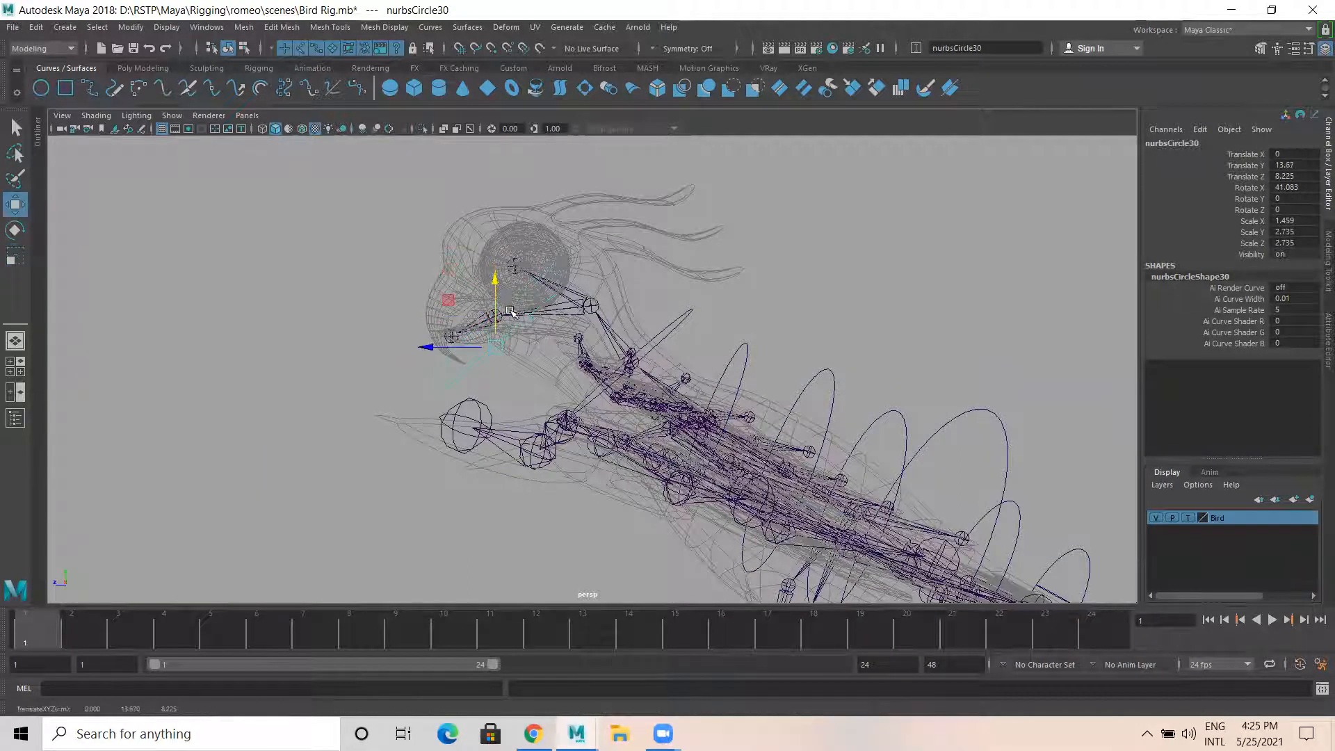
key("r")
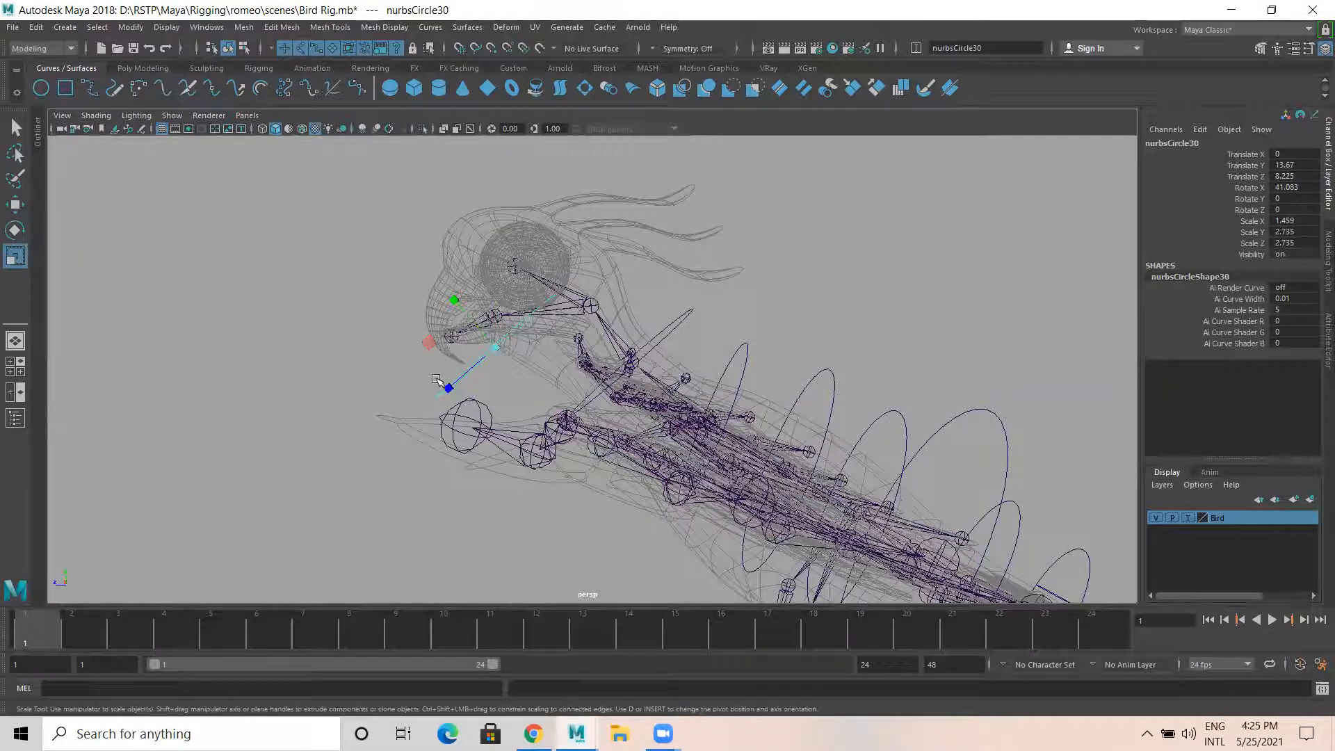
left_click_drag(447, 388, 469, 376)
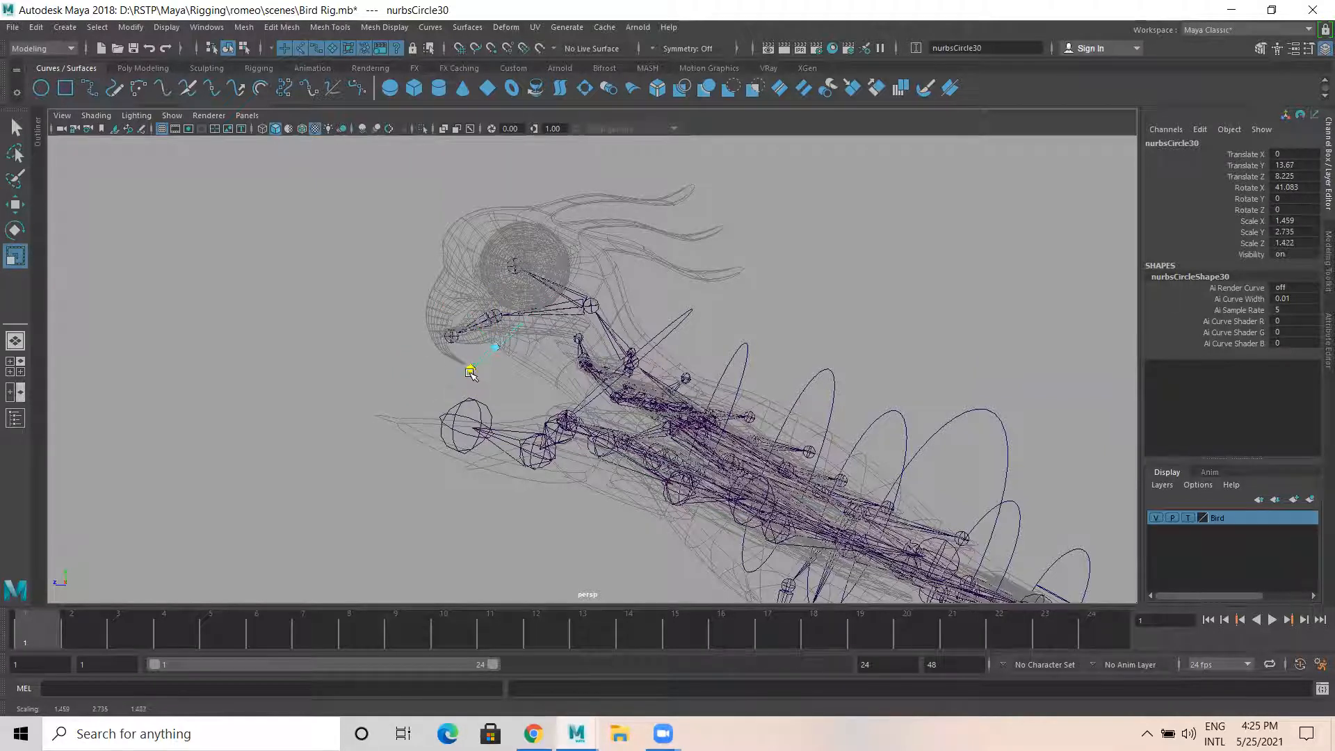
Rotate the beak circle to about 31.849 degrees in Rotate X and display its control vertices
key("e")
mouse_move(556, 321)
left_mouse_down()
mouse_move(550, 397)
mouse_move(547, 339)
left_mouse_up()
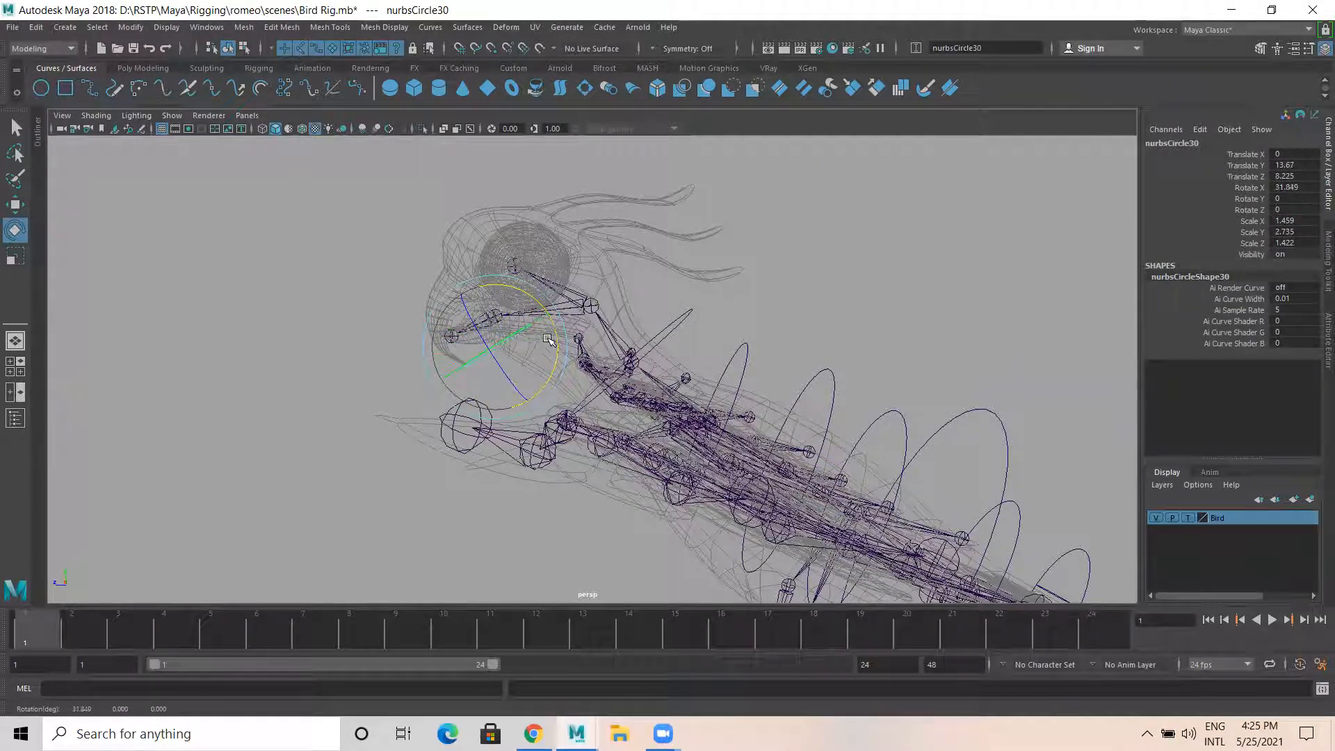
right_click_drag(359, 329, 224, 328)
right_click_drag(507, 415, 677, 444, "alt")
scroll(384, 353, "up", 1)
left_click_drag(406, 379, 414, 378, "alt")
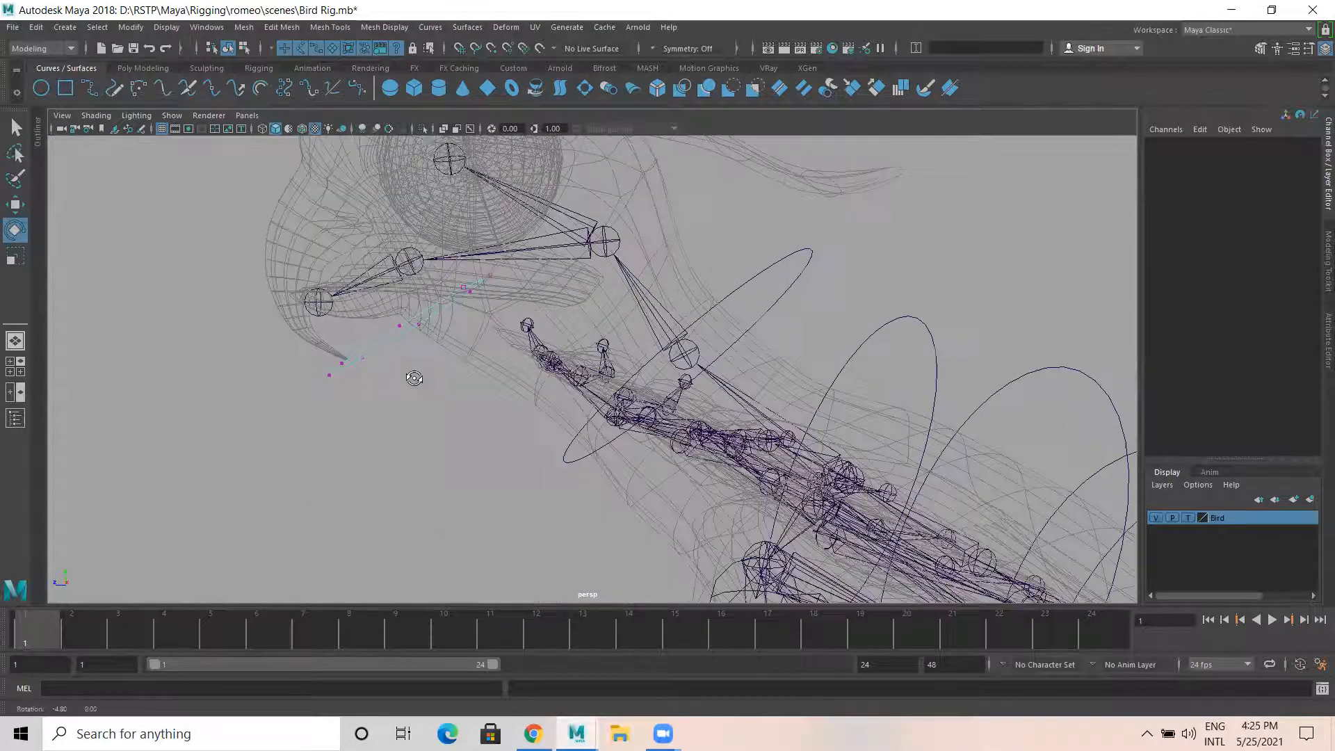
Return the beak circle to object mode and snap it onto the beak tip joint
key("w")
right_click_drag(436, 316, 400, 331)
key("v")
left_click_drag(411, 322, 350, 375)
In the side view, rotate the beak circle to about -73.956 degrees in Rotate X and position it just in front of the beak
key("e")
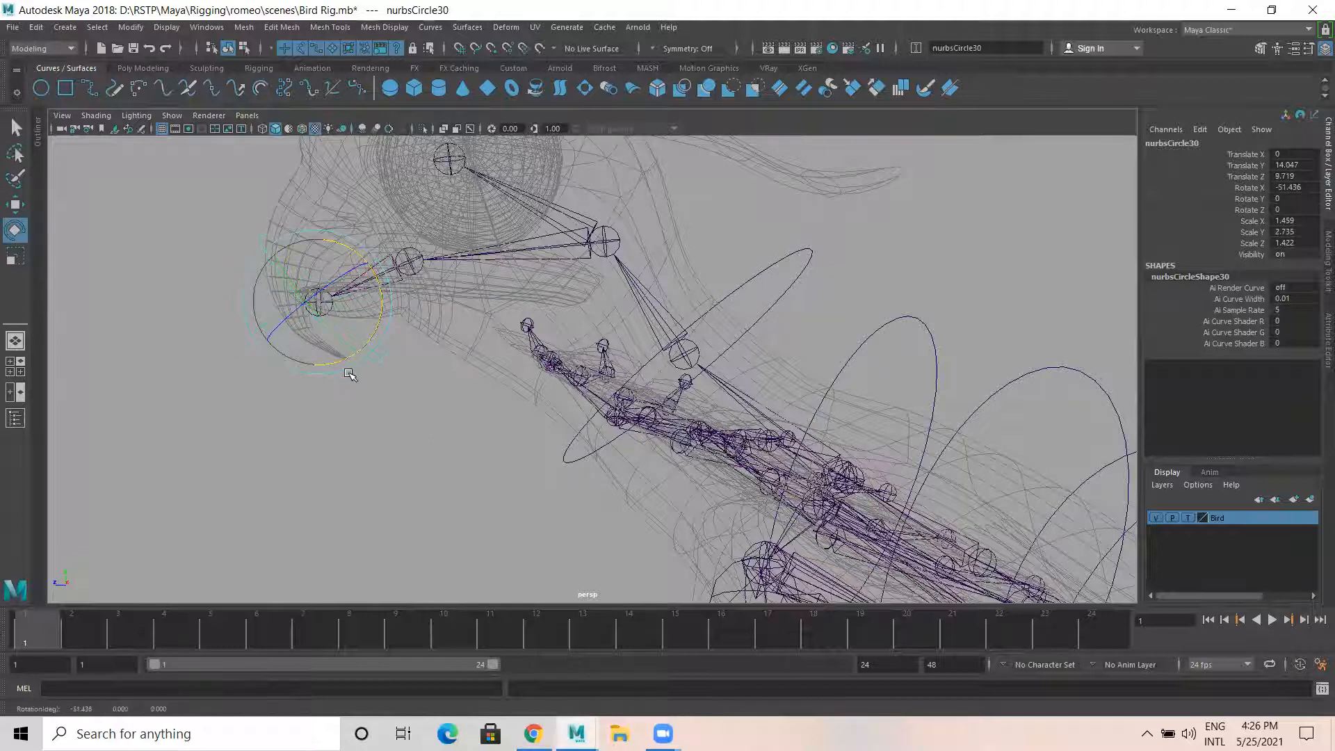
key("space")
key("space")
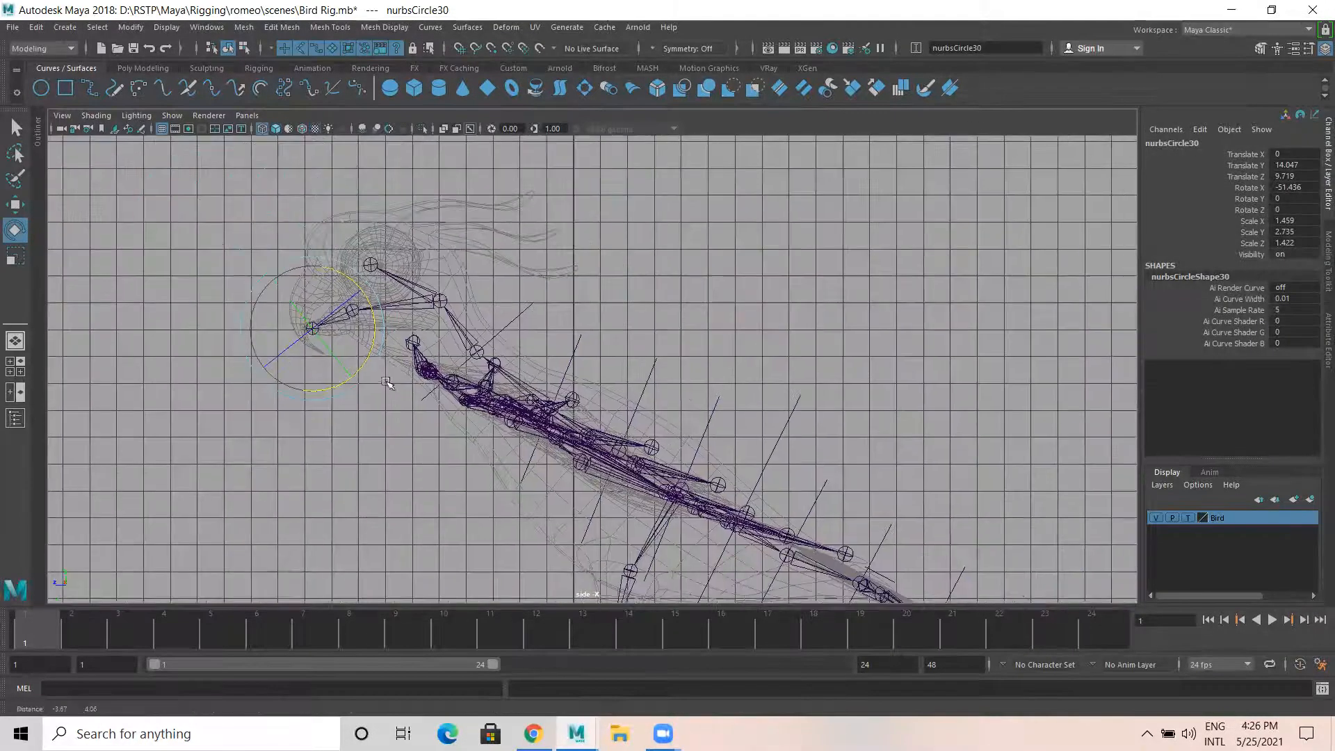
left_click_drag(374, 346, 361, 364)
key("w")
left_click_drag(254, 328, 224, 328)
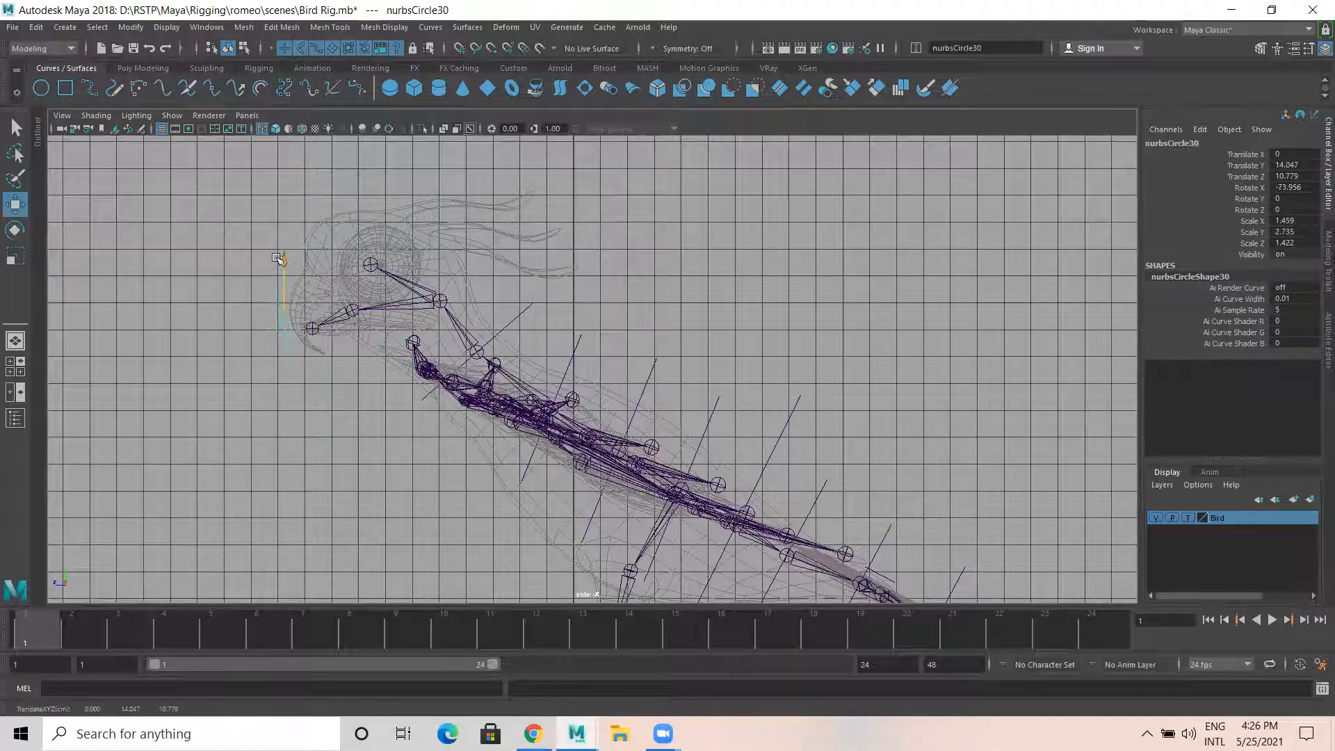
left_click_drag(280, 241, 280, 247)
Raise the beak circle's upper control vertices and pull the topmost one back towards the head to follow the beak's curve
right_click_drag(217, 259, 139, 256)
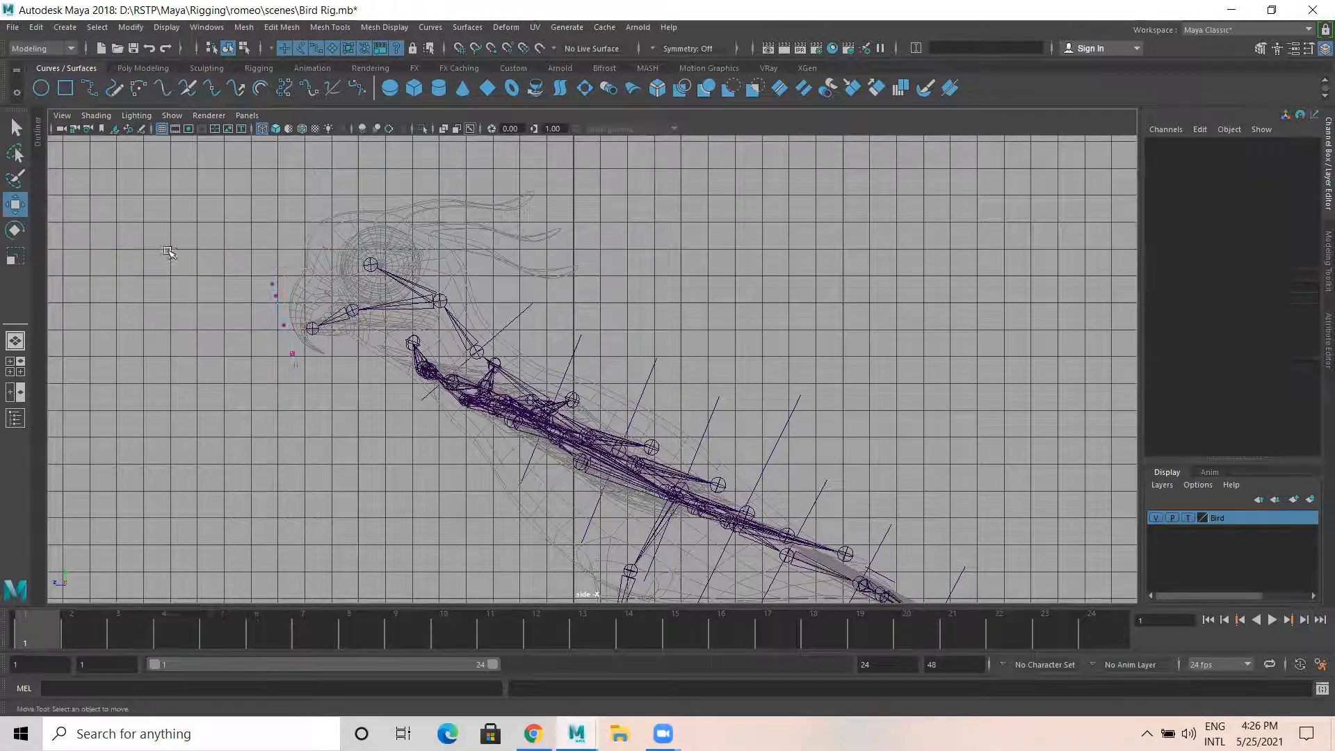
scroll(240, 272, "up", 3)
scroll(243, 273, "up", 1)
middle_click_drag(242, 273, 330, 329, "alt")
scroll(249, 310, "up", 2)
middle_click_drag(249, 310, 385, 295, "alt")
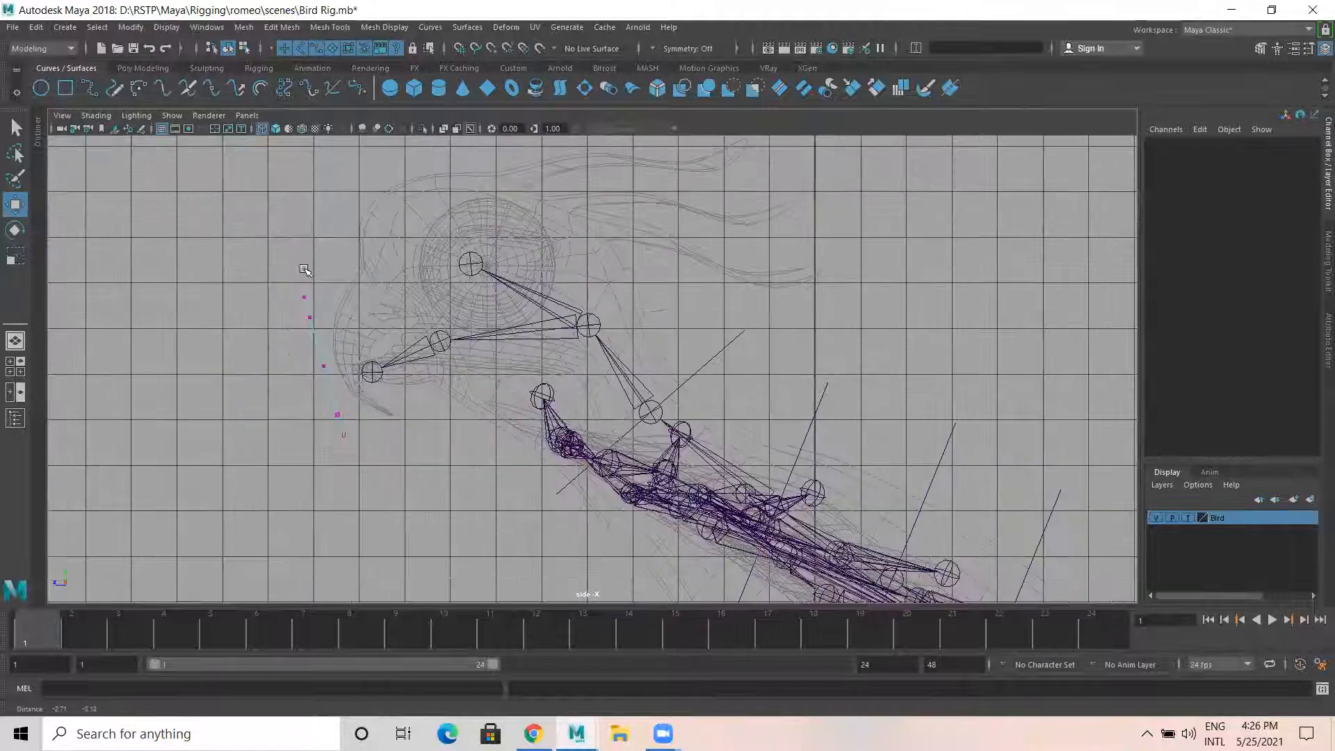
middle_click_drag(216, 330, 232, 319, "alt")
left_click_drag(322, 283, 322, 261)
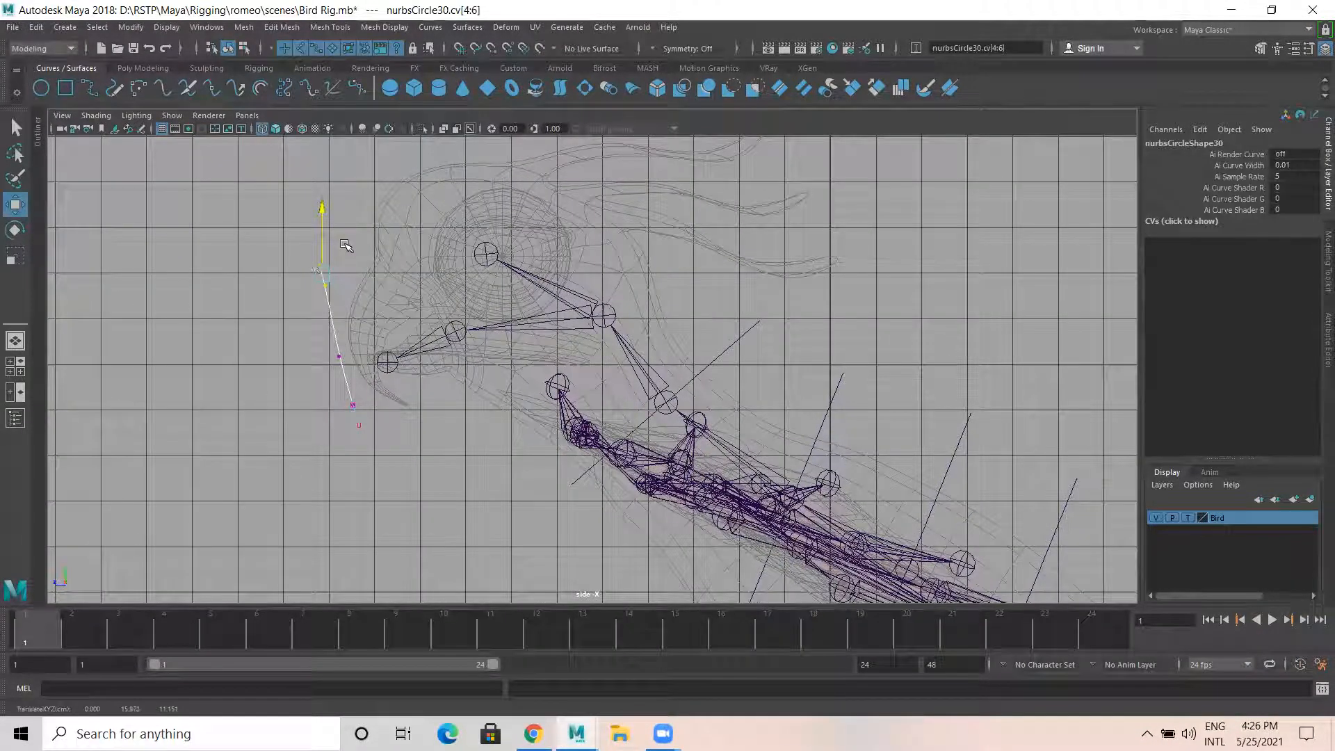
left_click_drag(255, 274, 274, 244)
left_click_drag(354, 277, 356, 276)
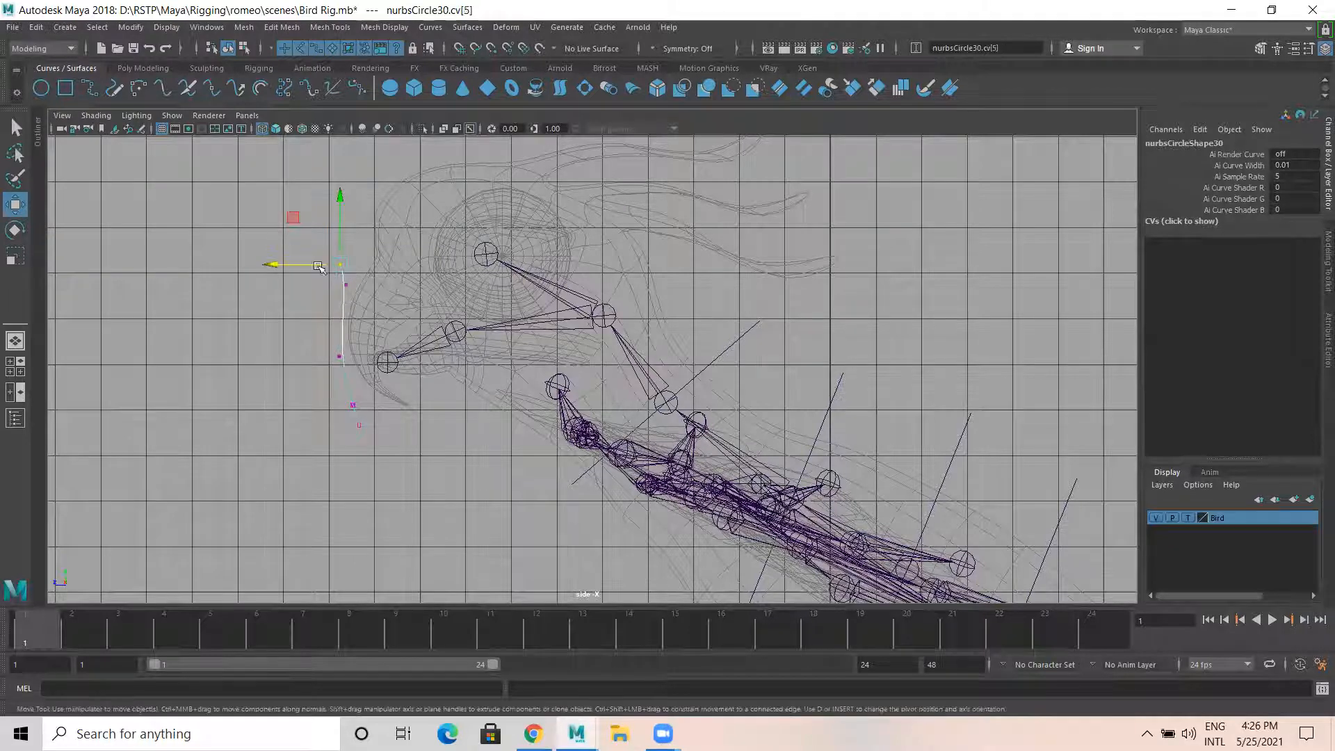
left_click_drag(274, 264, 303, 277)
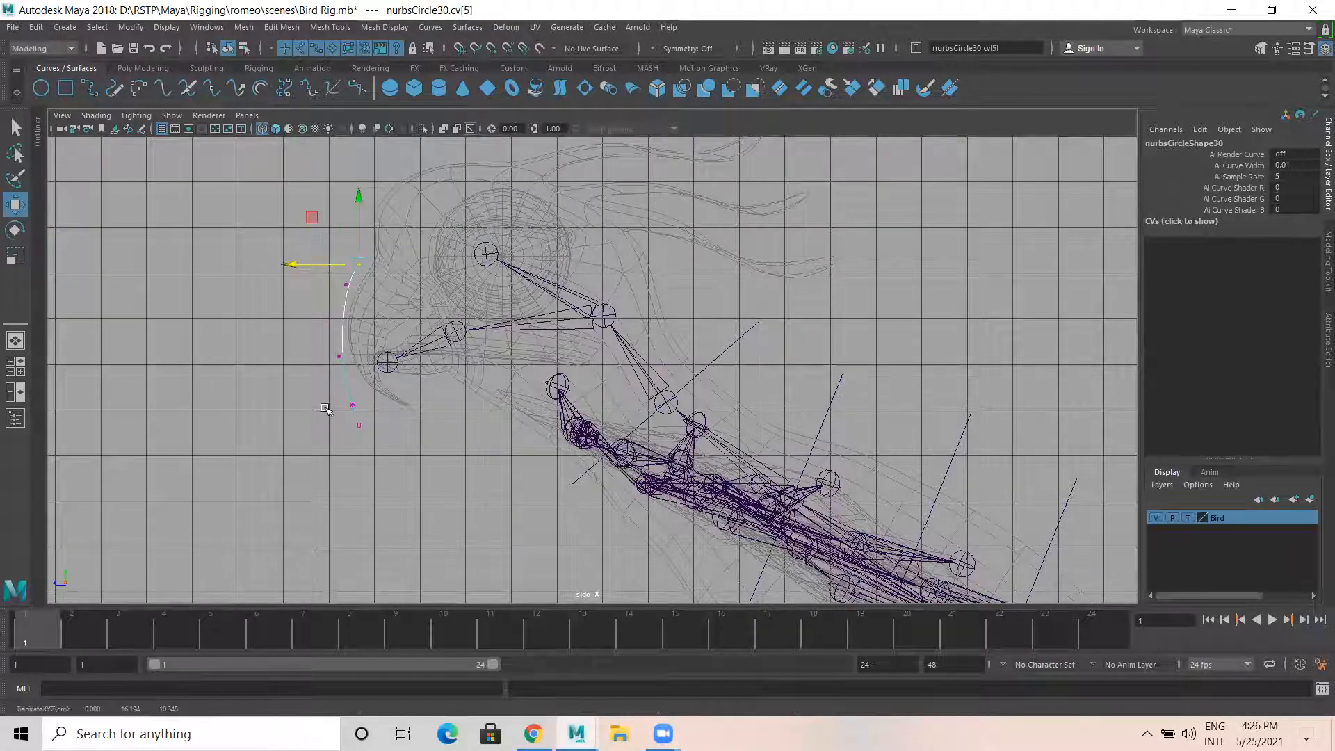
Pull the beak circle's lowest control vertices back beneath the beak and shift the whole curve forward, clear of the beak
left_click_drag(345, 400, 363, 426)
left_click_drag(296, 400, 383, 430)
left_click_drag(299, 427, 350, 429)
left_click_drag(417, 356, 415, 349)
right_click_drag(349, 280, 417, 253)
left_click_drag(270, 358, 265, 357)
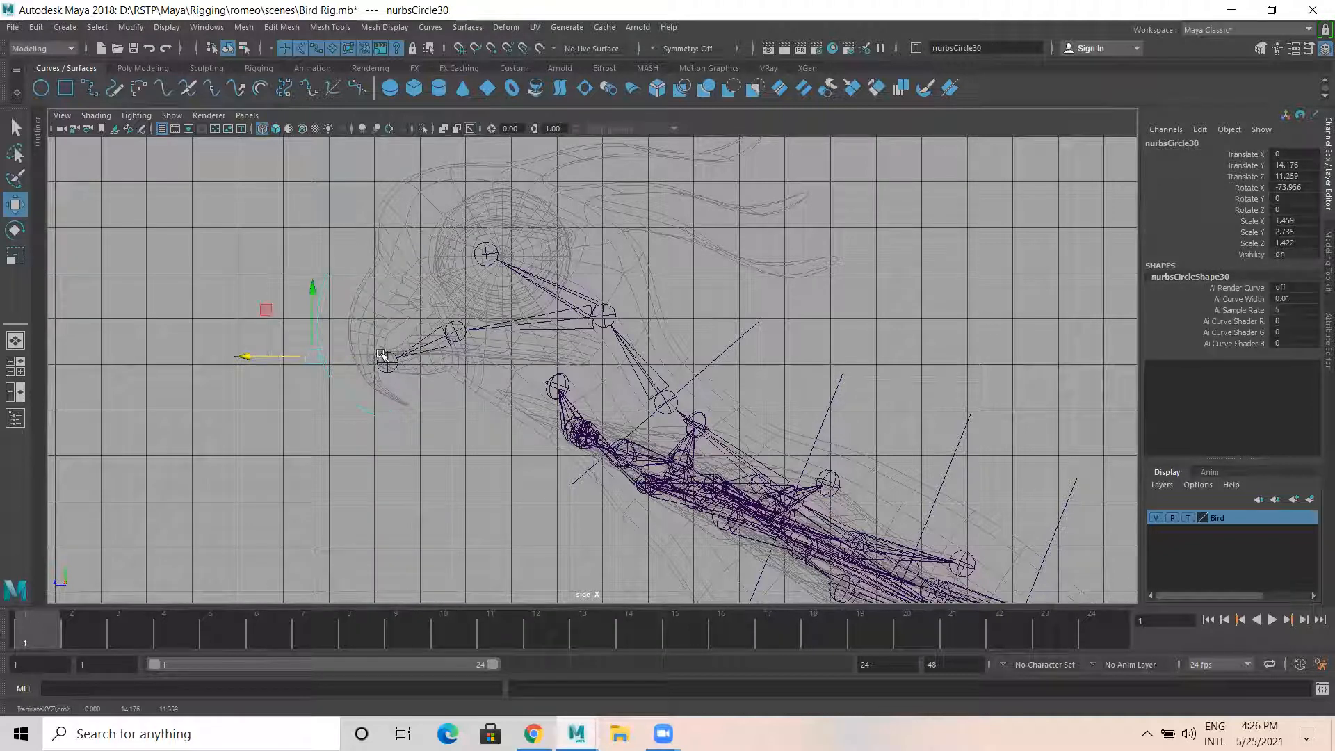
Center the beak curve's pivot and enlarge the curve uniformly to about 1.859, 3.484 and 1.811 in Scale X, Y and Z
left_click(130, 27)
left_click(201, 175)
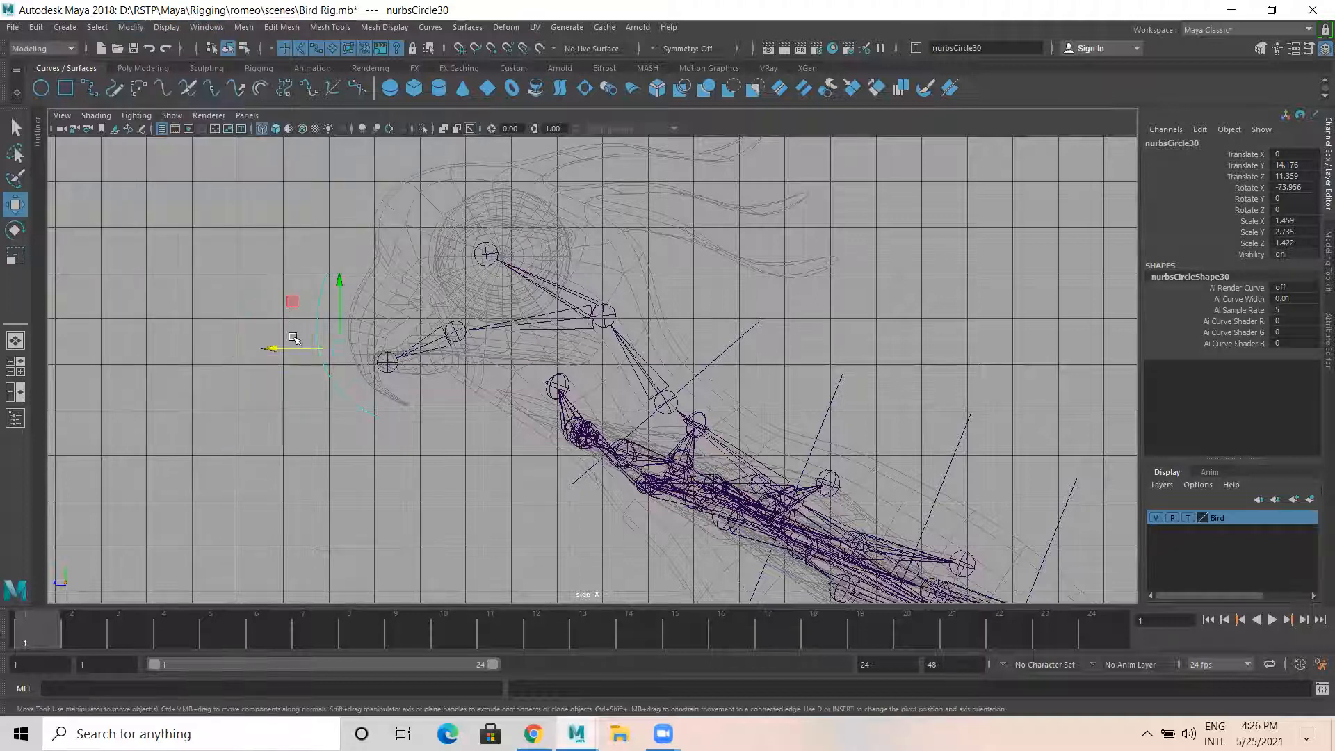
key("r")
left_click_drag(341, 348, 376, 368)
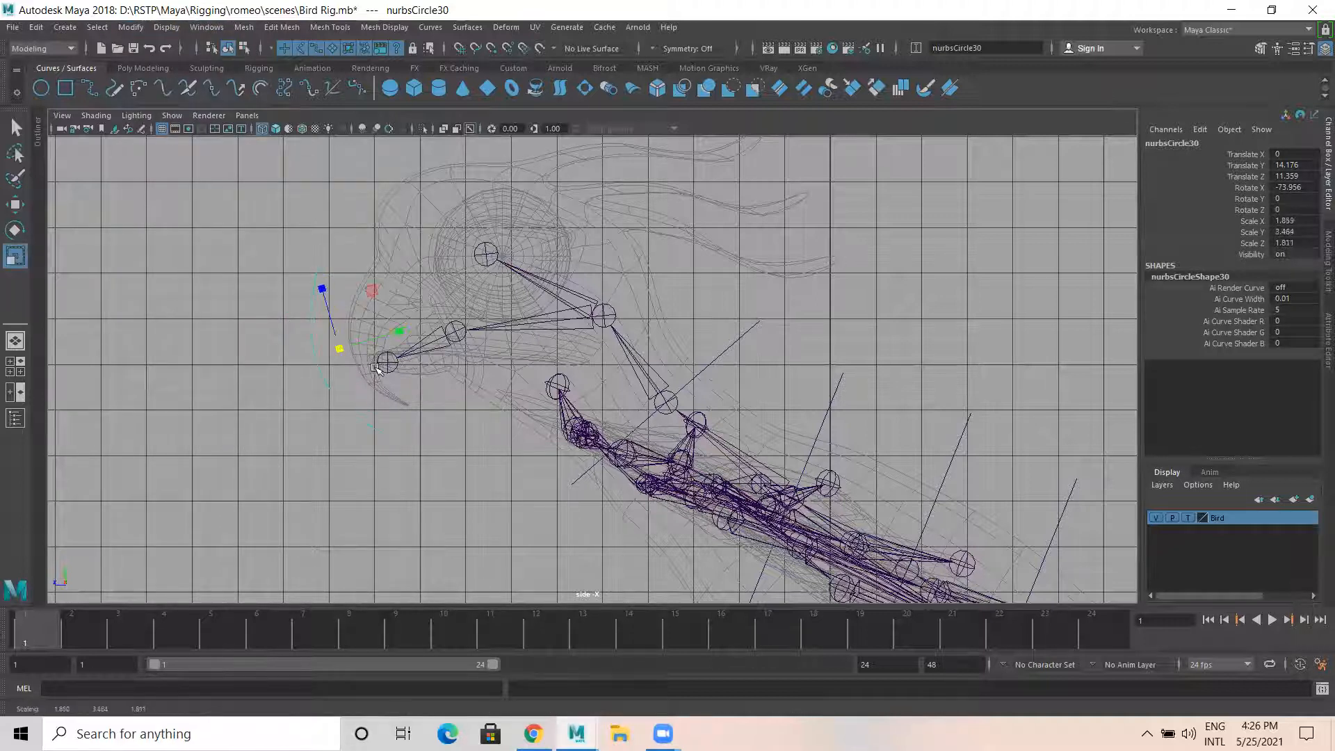
Lower the beak curve to Translate Y 13.886 and narrow it to about 0.585 in Scale X in the perspective view
key("w")
key("space")
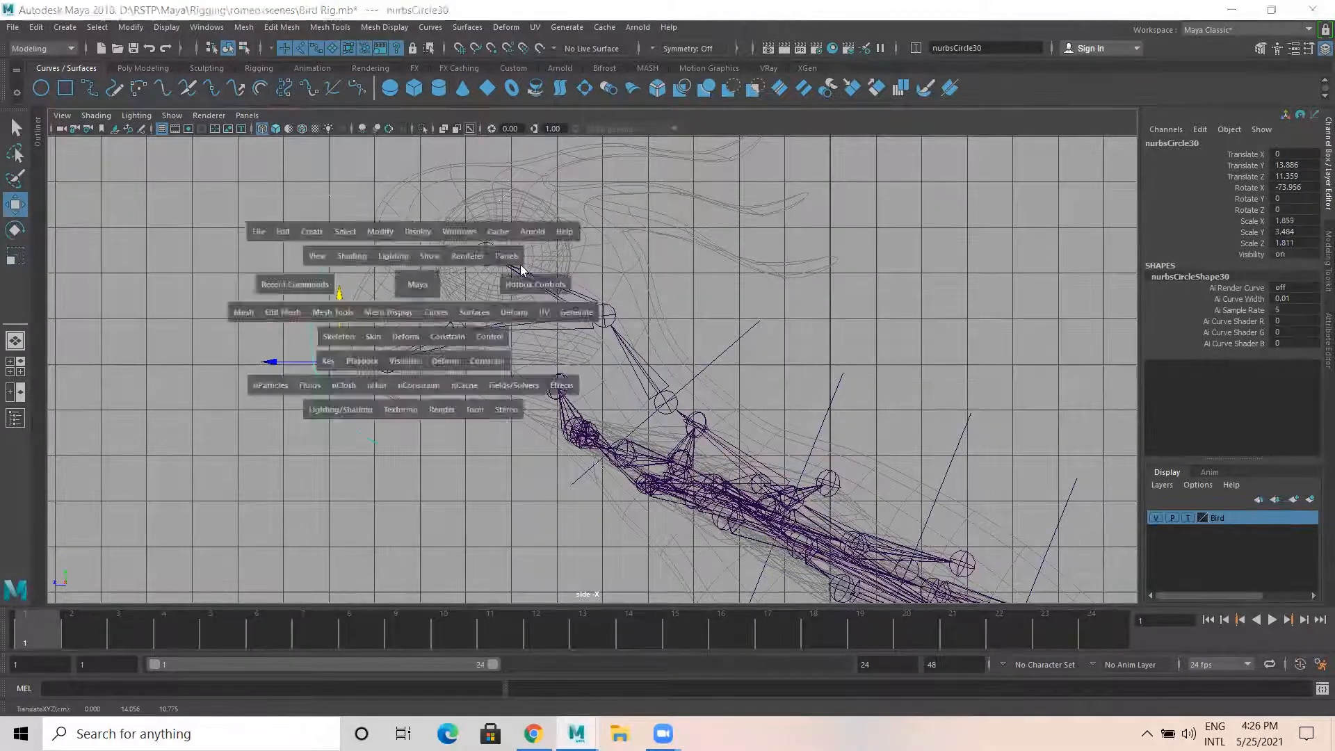
key("space")
left_click_drag(664, 349, 634, 346, "alt")
key("r")
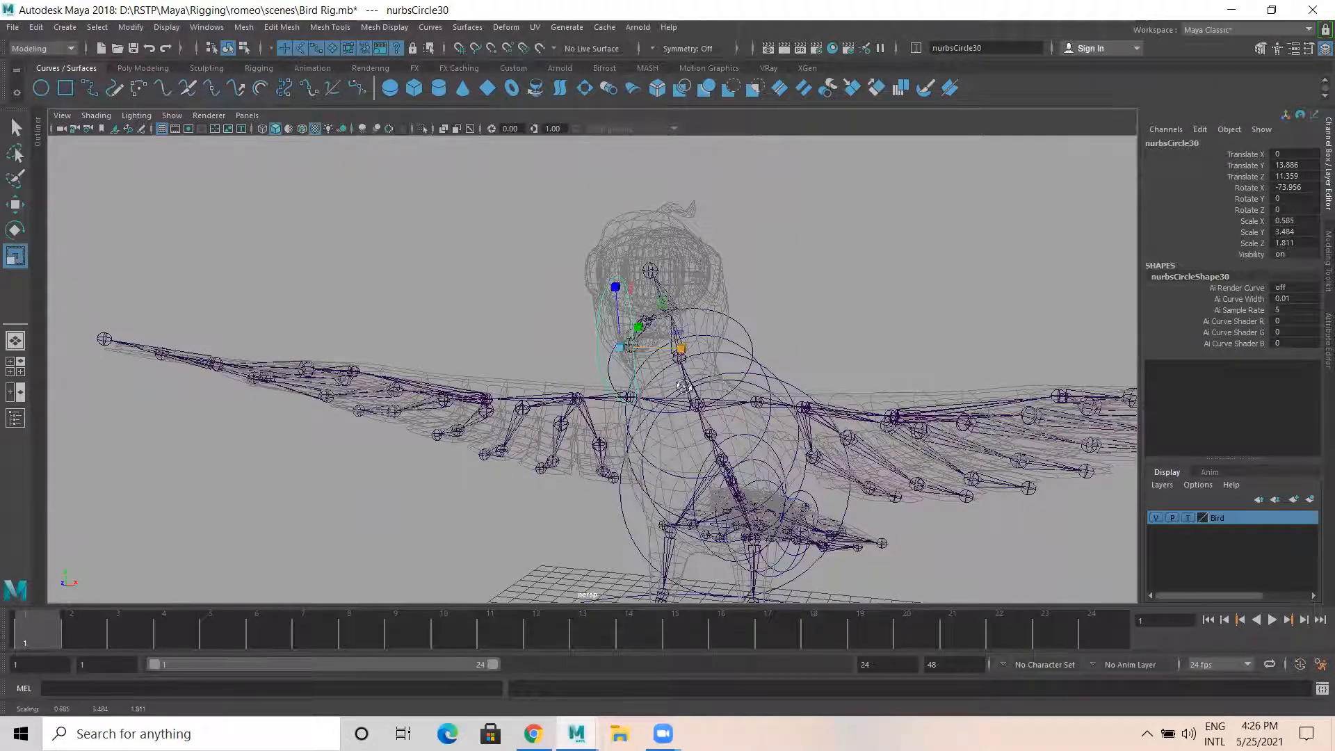
left_click_drag(719, 383, 578, 407, "alt")
left_click_drag(450, 354, 504, 340, "alt")
left_click(519, 212)
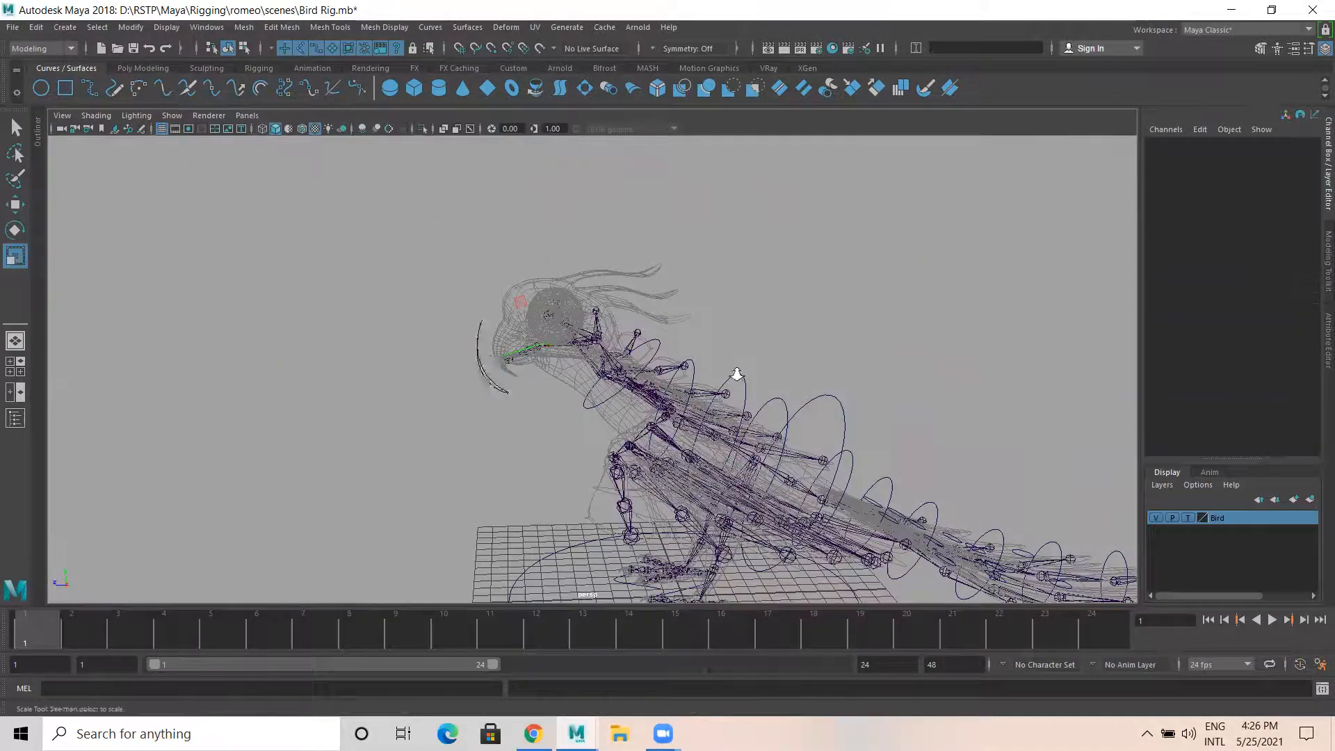
Hide the Bird layer and the joints to inspect the control curves on their own, and show both again
scroll(737, 376, "down", 5)
left_click_drag(612, 410, 438, 452, "alt")
right_click_drag(594, 485, 730, 506, "alt")
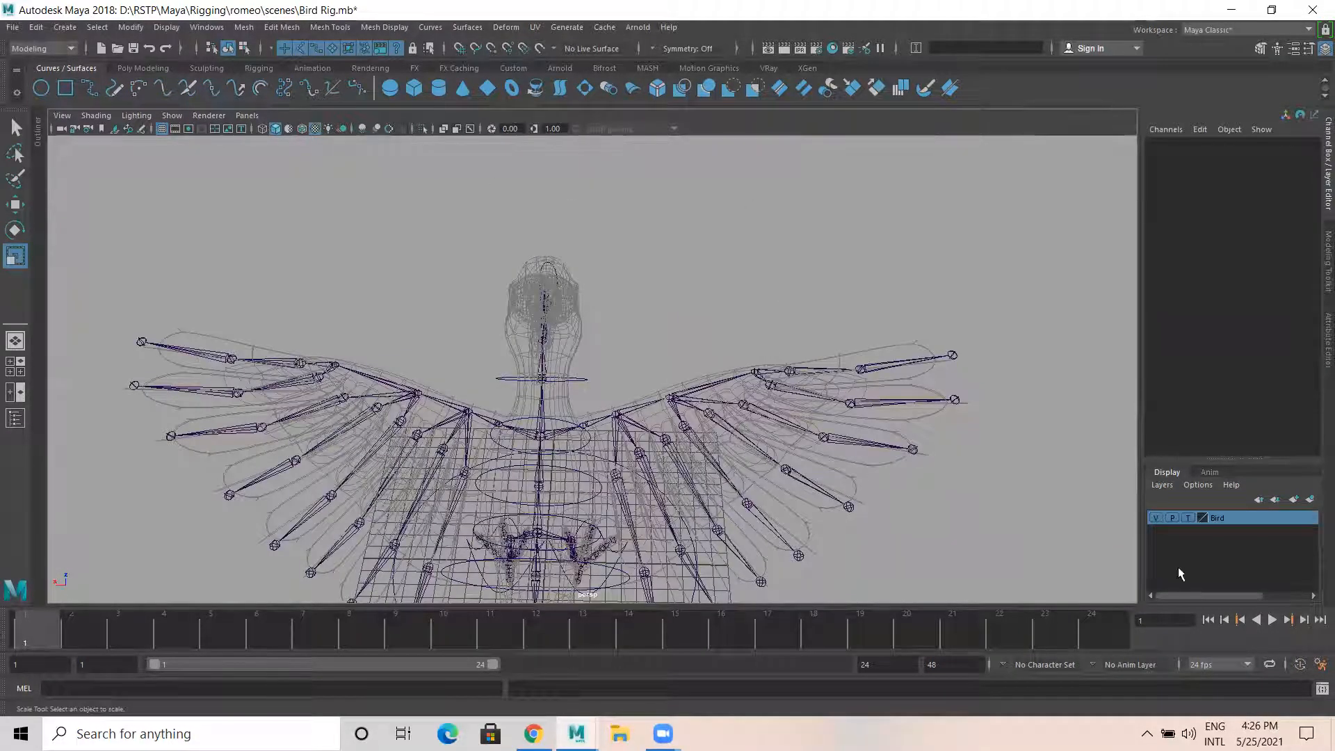
left_click(1155, 518)
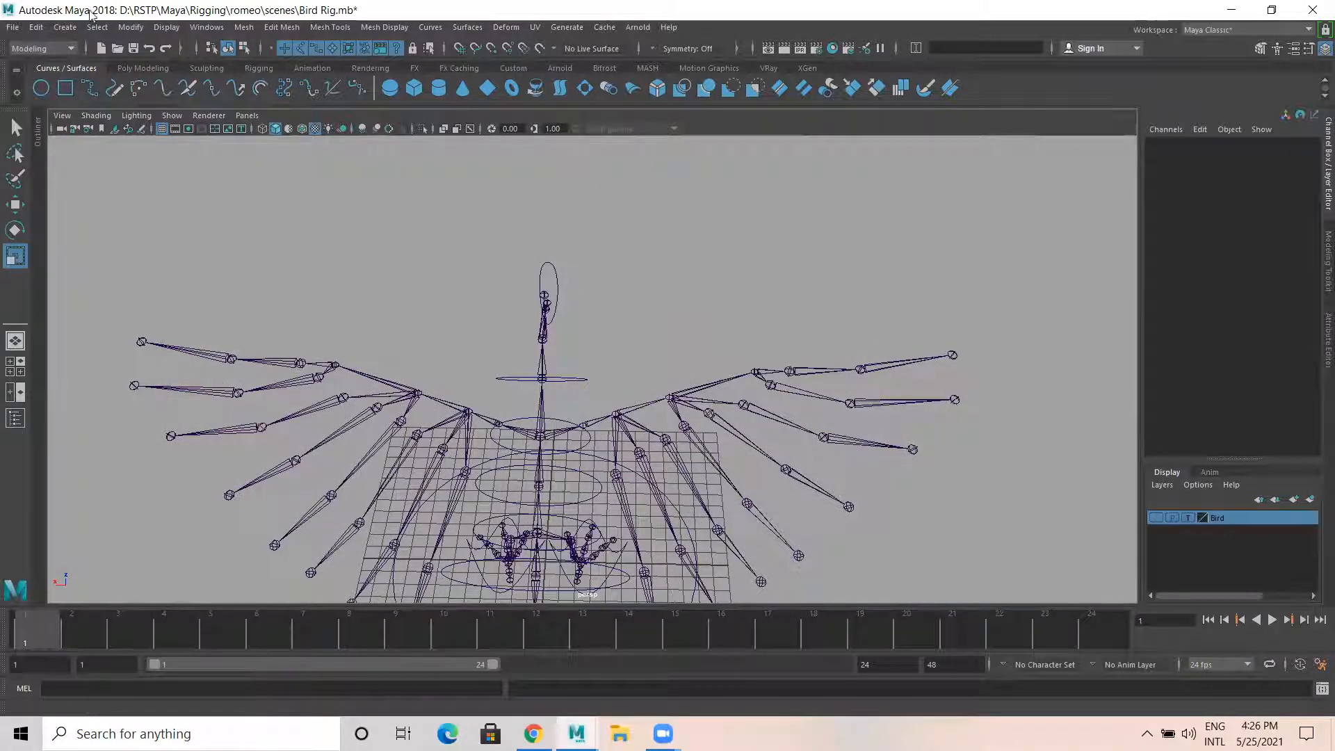
left_click(171, 115)
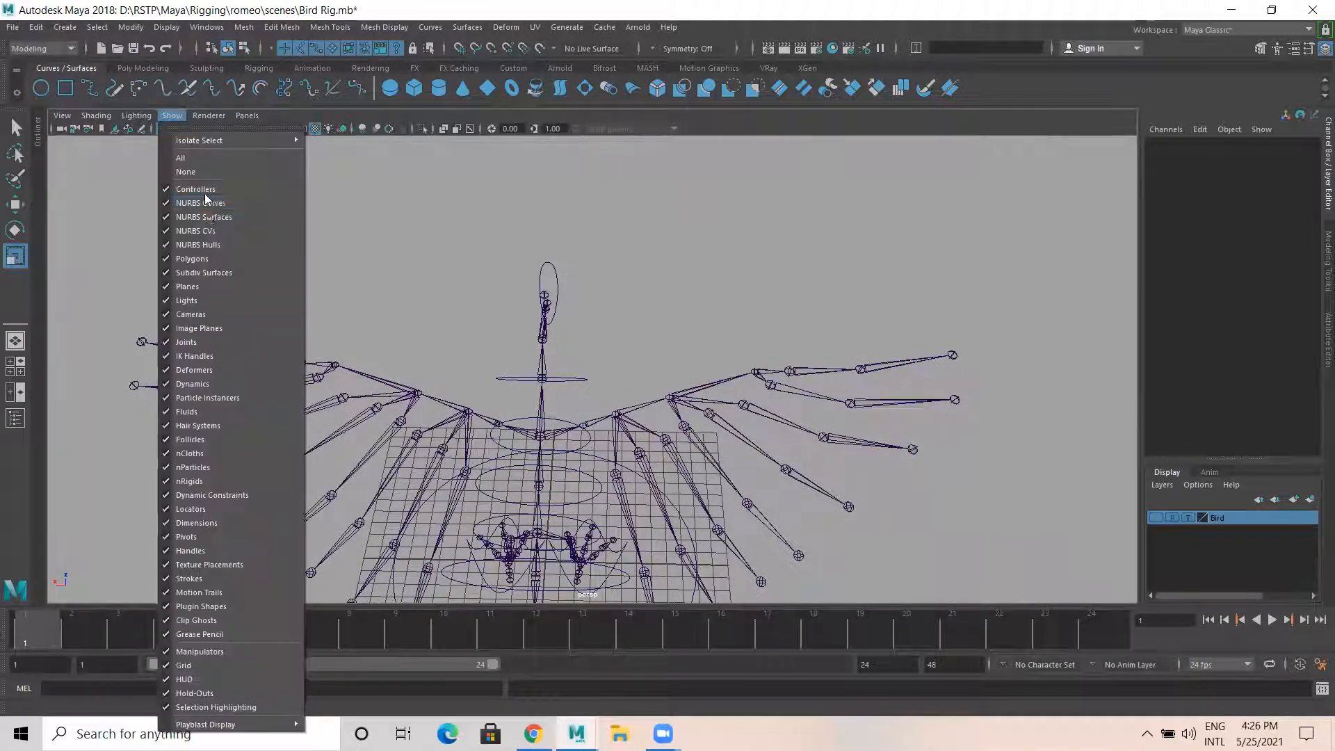
left_click(198, 342)
left_click_drag(481, 314, 463, 462, "alt")
left_click_drag(592, 252, 570, 273, "alt")
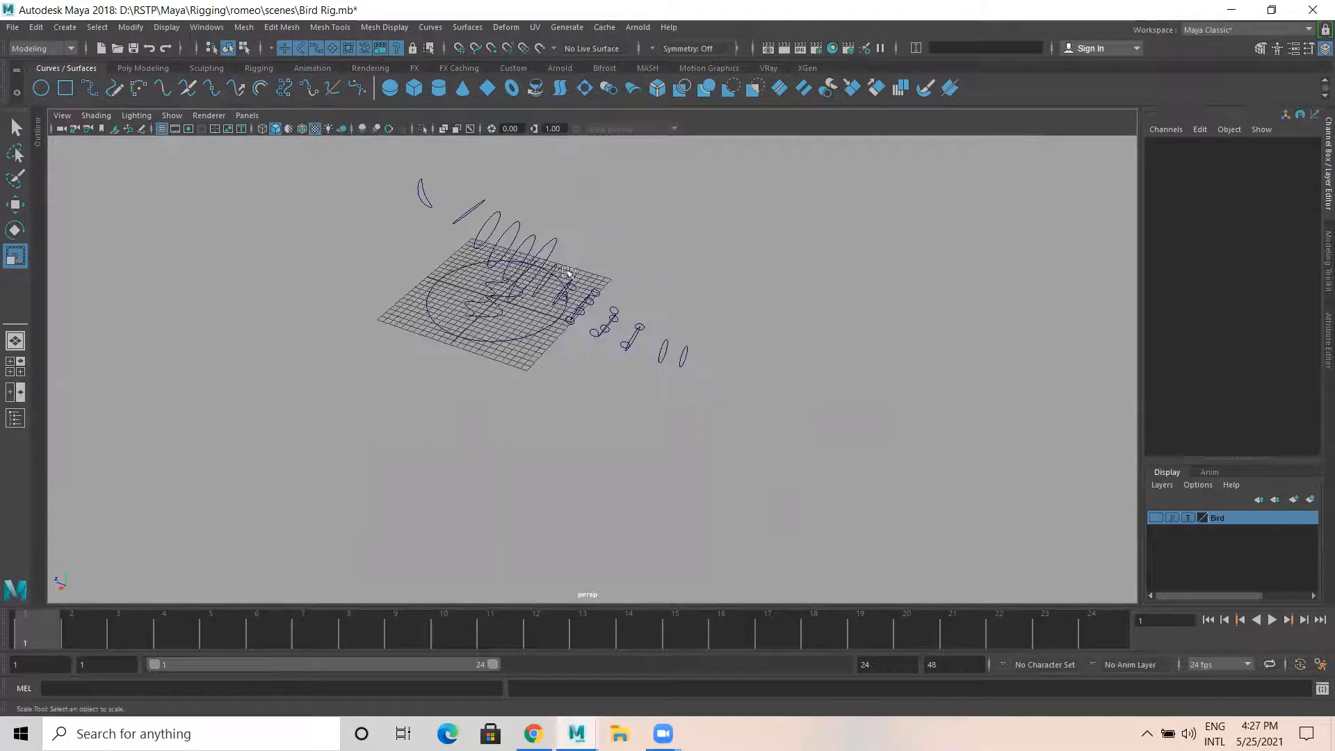
left_click(1155, 518)
left_click(172, 115)
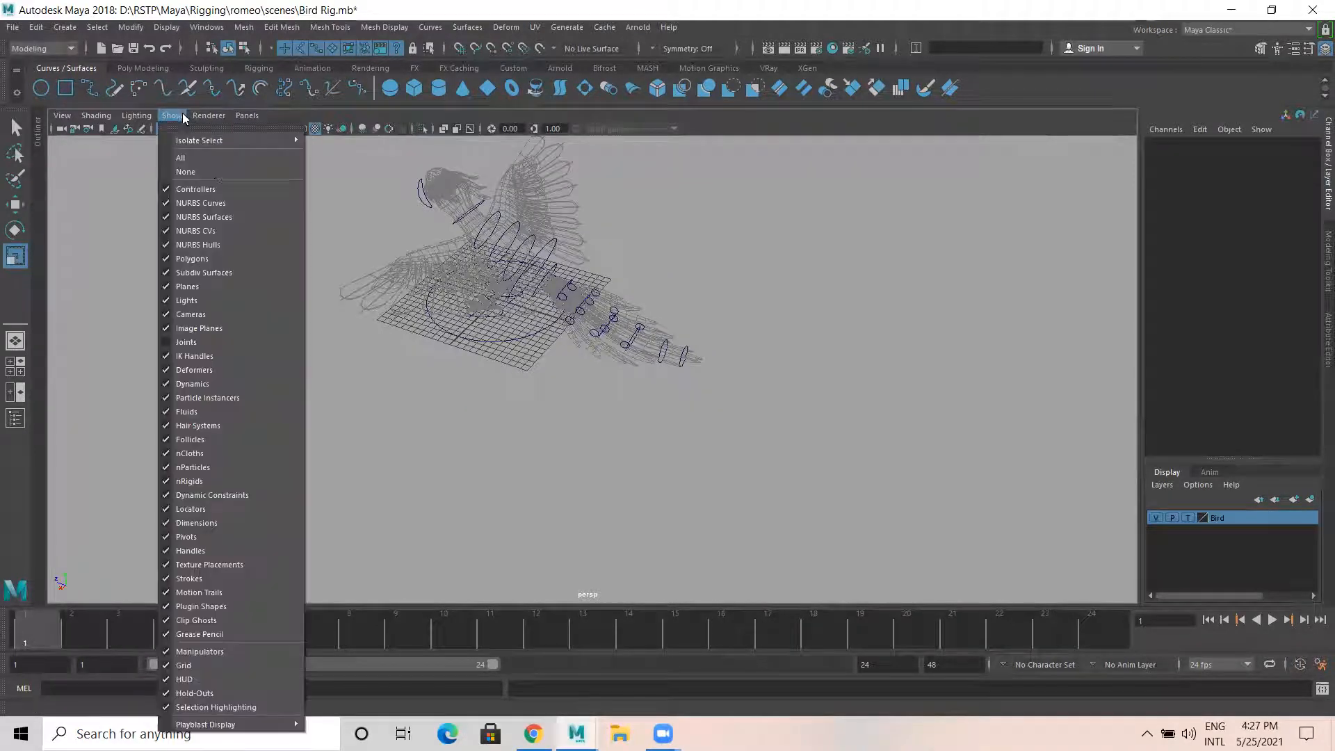
left_click(222, 341)
Test-rotate the LT_Wing joint to see the left wing swing, and undo the rotation
scroll(840, 412, "up", 3)
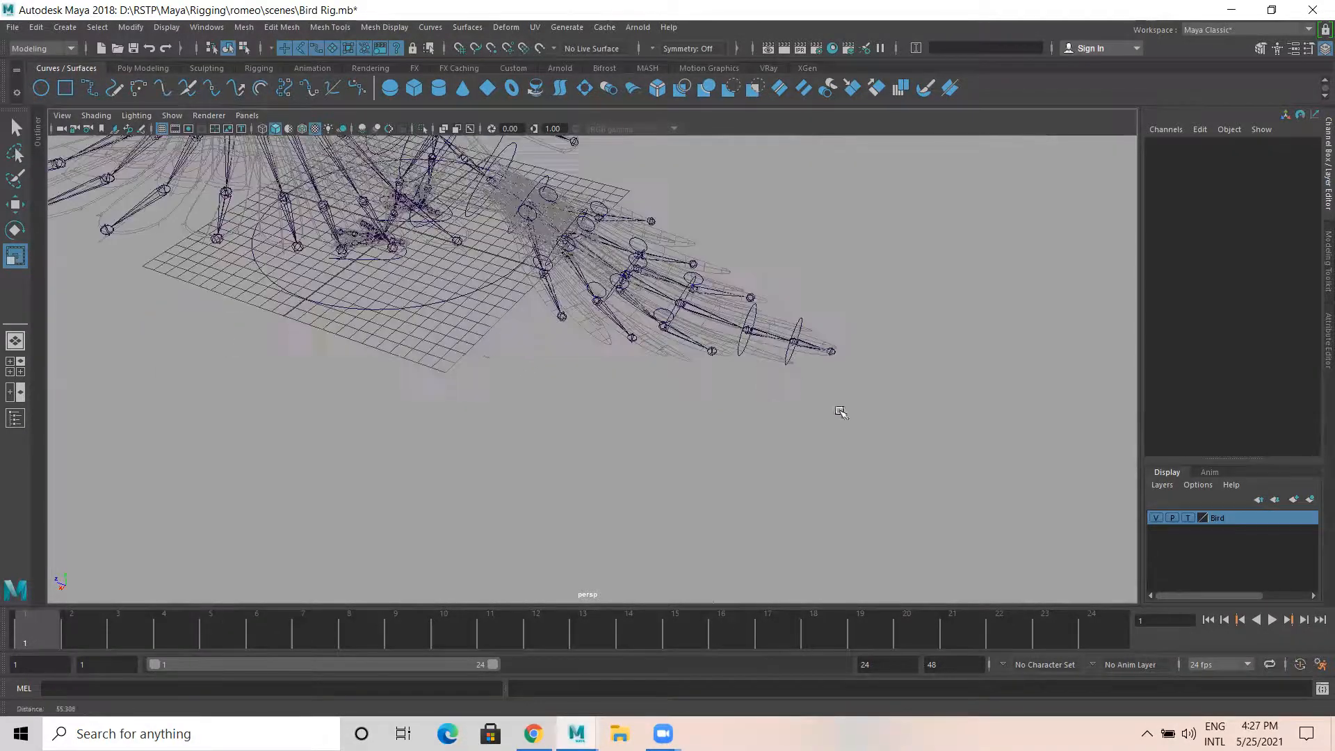
left_click_drag(397, 324, 563, 369, "alt")
left_click_drag(651, 308, 465, 244, "alt")
left_click_drag(474, 328, 498, 401, "alt")
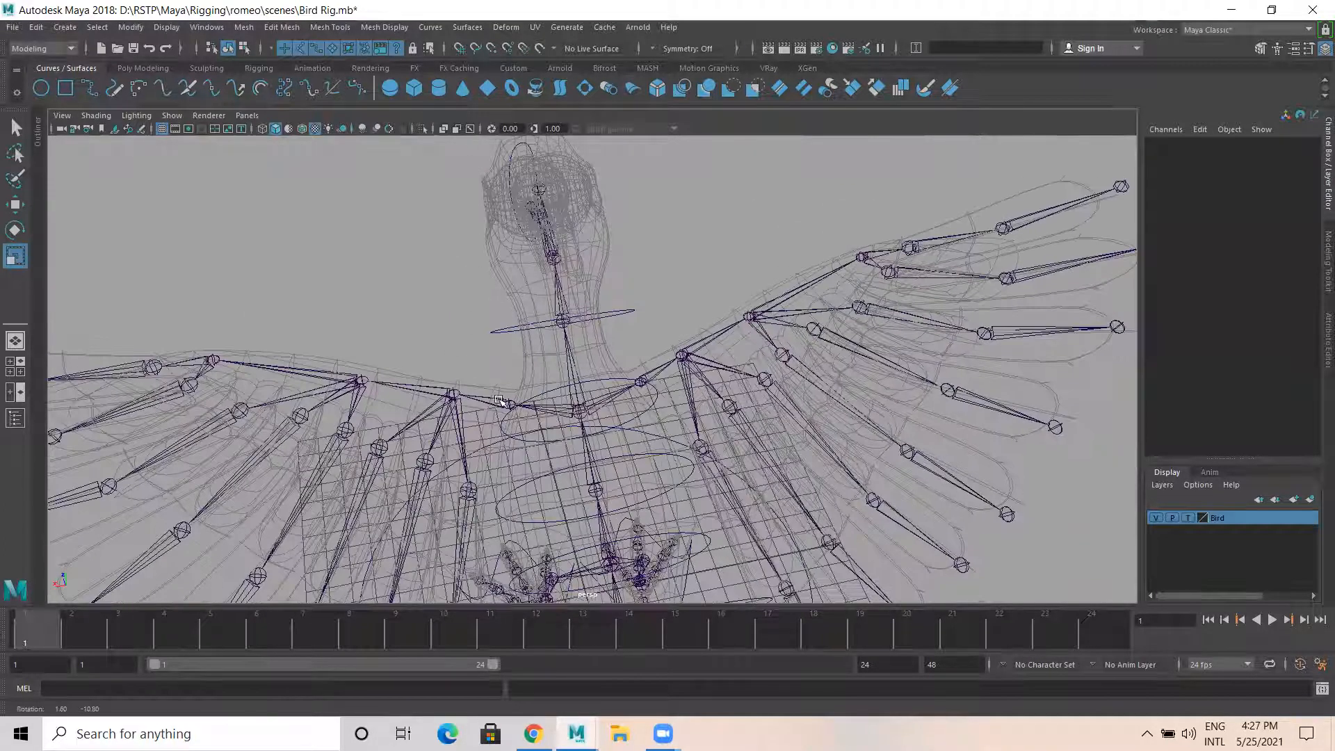
right_click_drag(429, 378, 390, 298, "alt")
key("ctrl+z")
key("e")
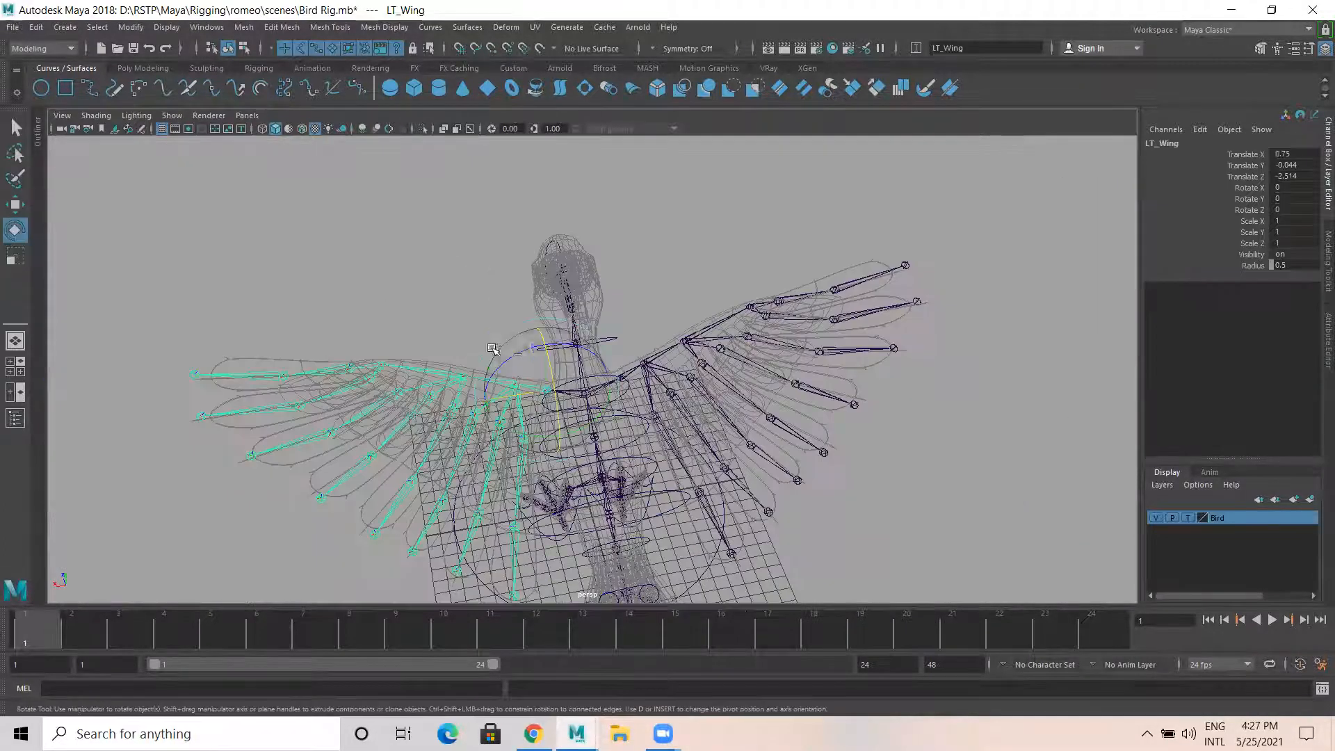
left_click_drag(535, 353, 475, 334)
key("w")
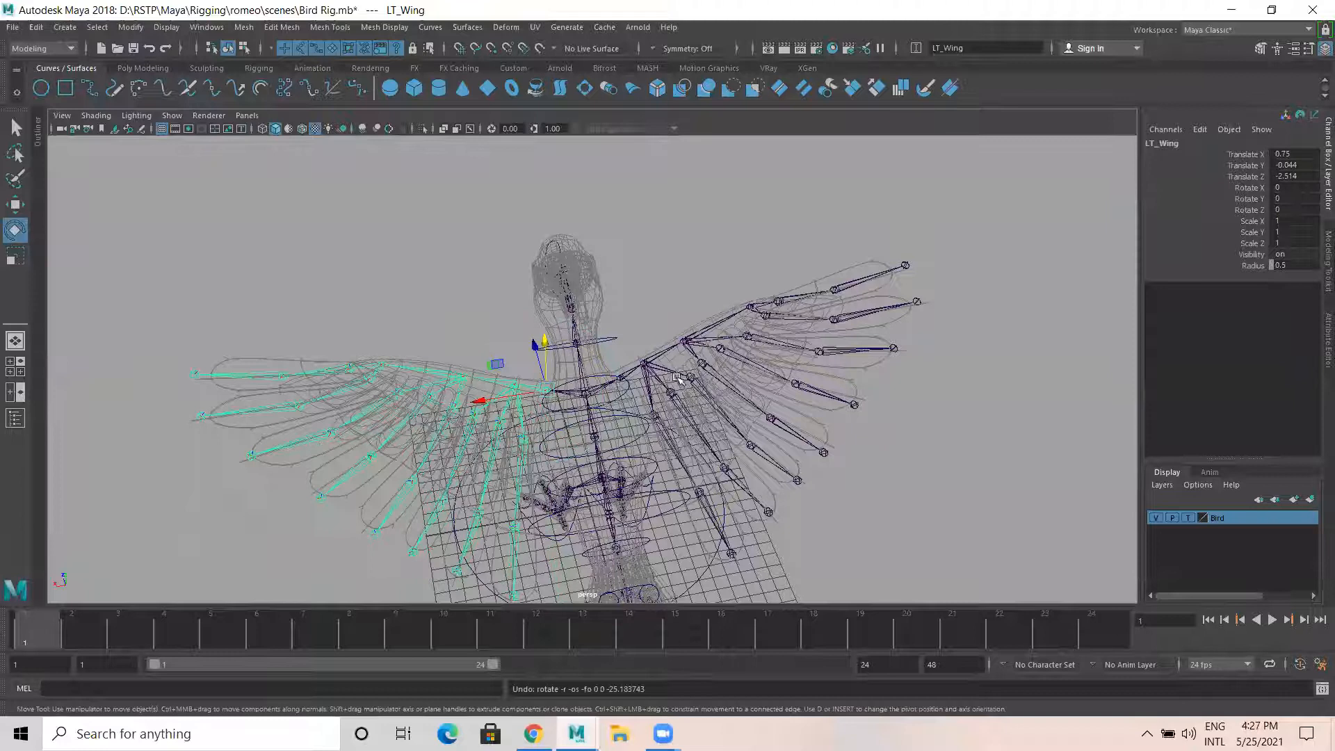
left_click(411, 224)
Duplicate the control circle at the base of the neck and move the copy toward the left wing to Translate X 4.93
left_click_drag(588, 375, 591, 448, "alt")
left_click(606, 421)
key("ctrl+d")
left_click_drag(604, 383, 464, 370)
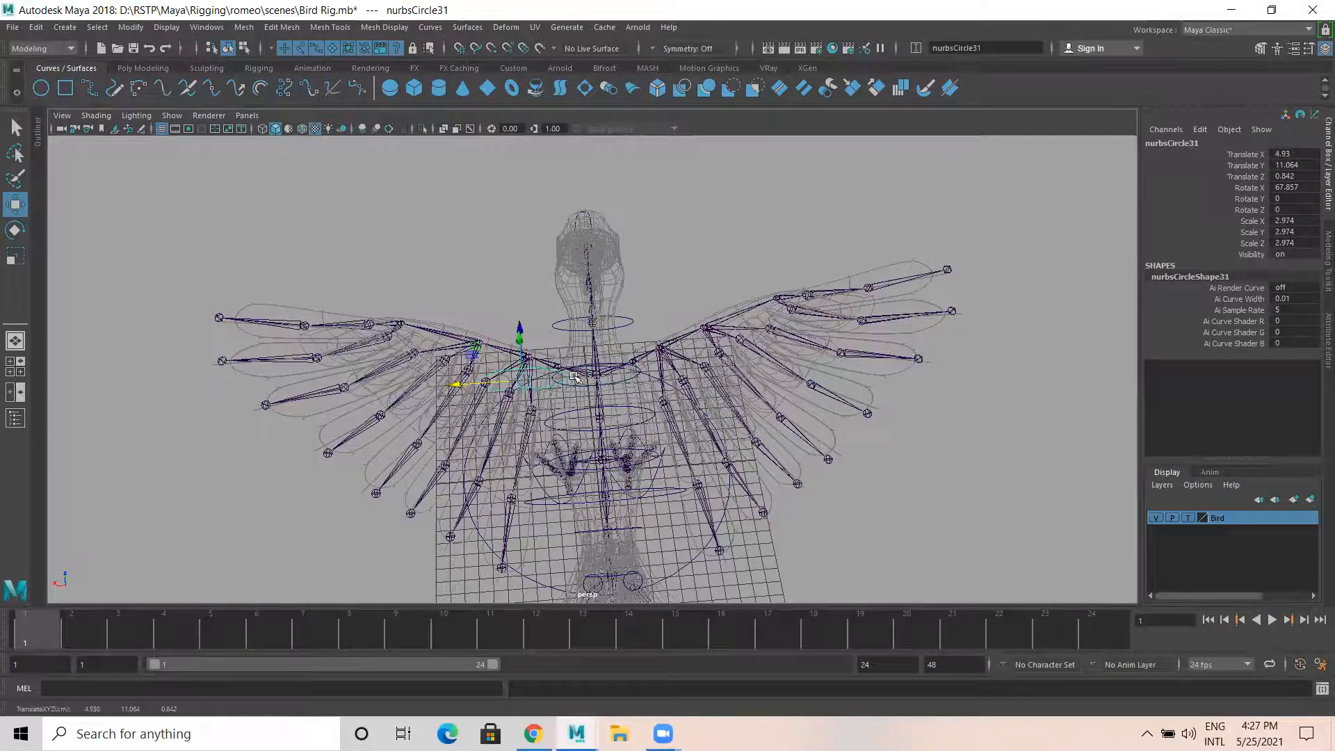
Set the duplicated circle's Rotate X and Rotate Y to 90
key("e")
double_click(1295, 187)
type("90")
key("Return")
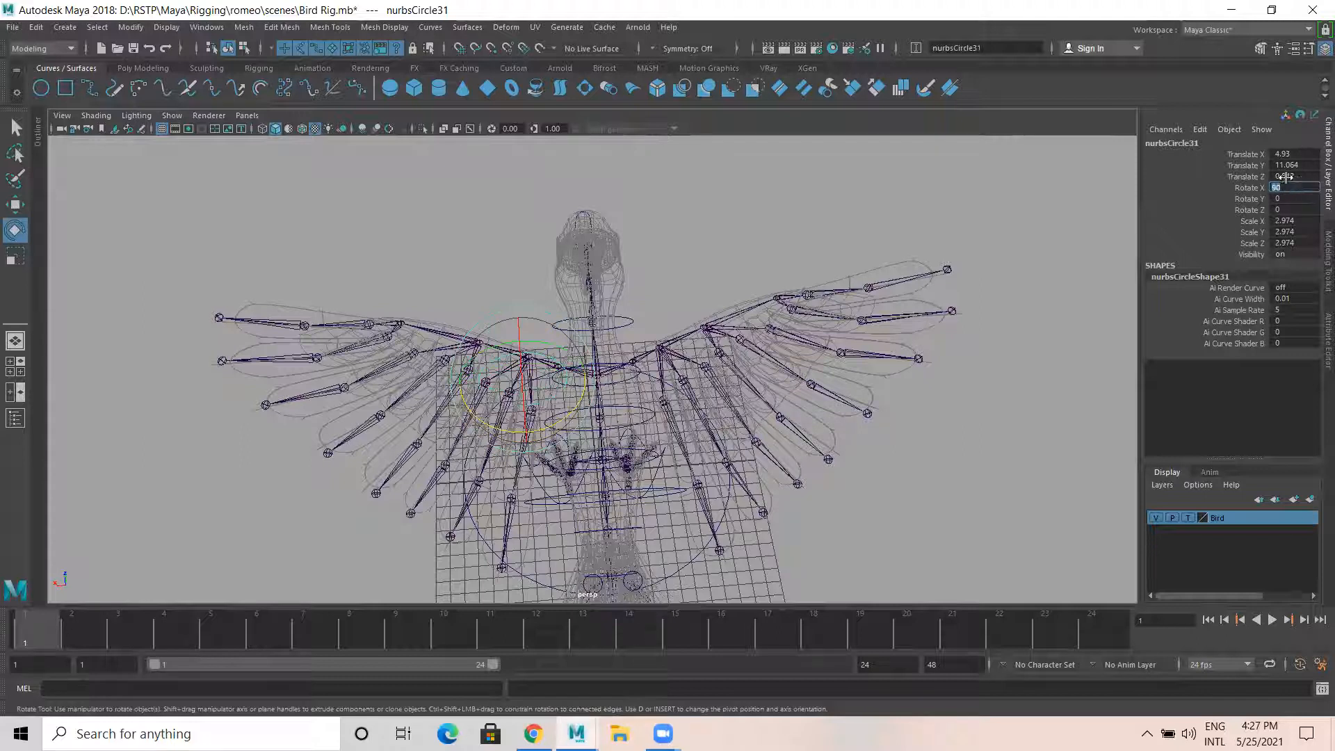
left_click_drag(585, 391, 507, 448)
key("Tab")
type("90")
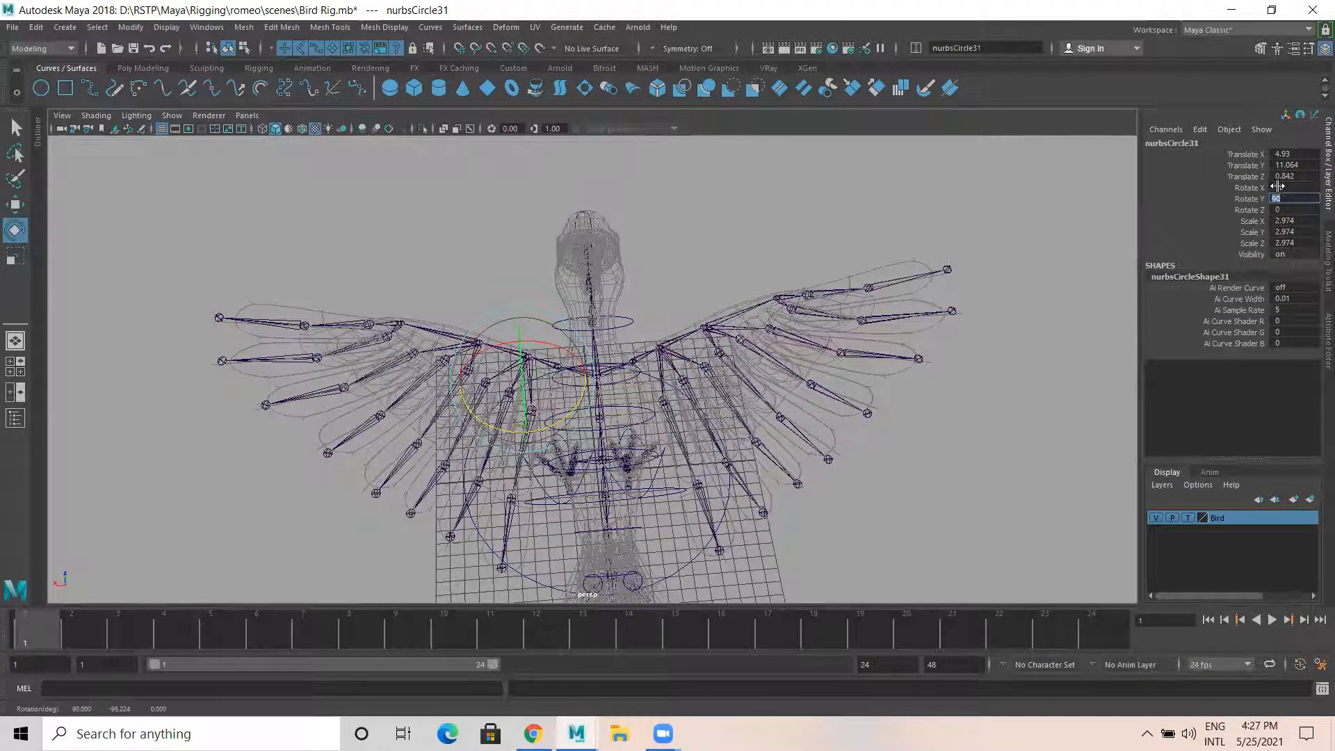
left_click(794, 128)
Snap the upright circle onto the left wing's base joint beside the spine
key("w")
right_click_drag(607, 312, 942, 428, "alt")
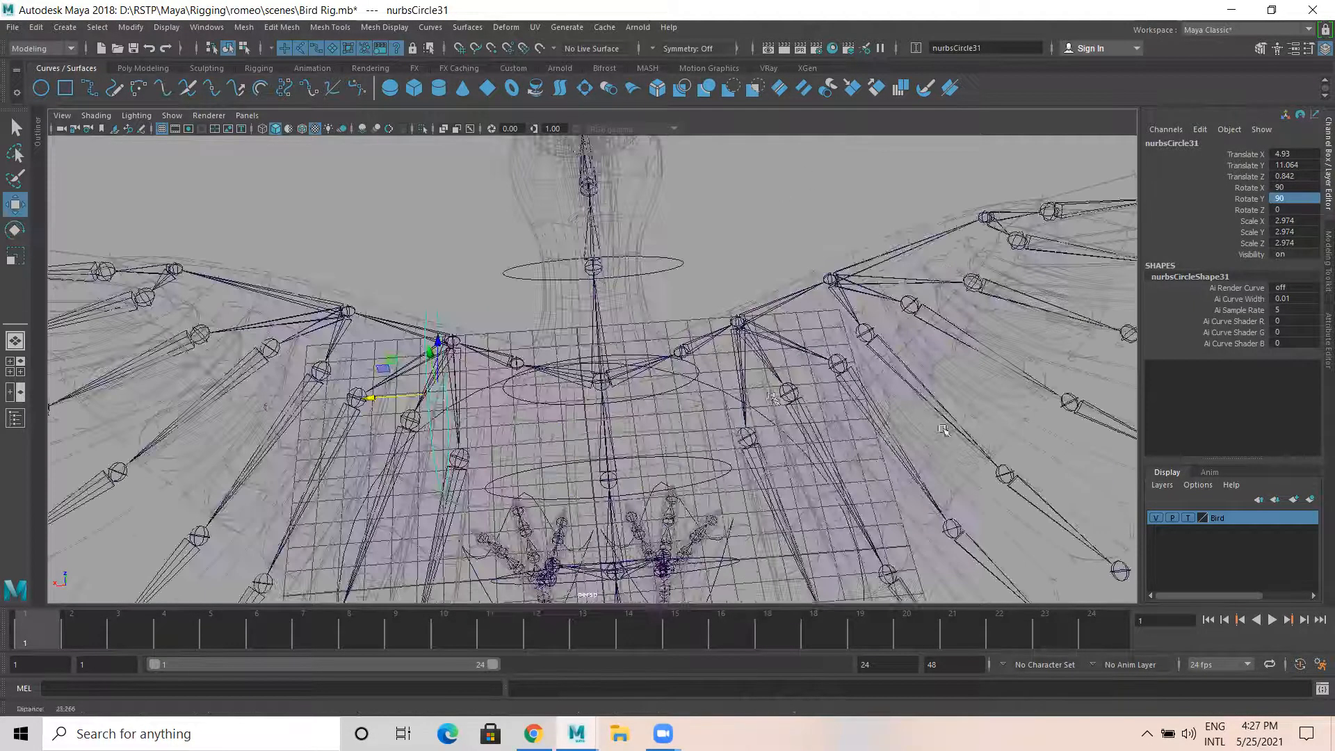
scroll(513, 366, "up", 1)
key("v")
middle_click(512, 364)
left_click_drag(514, 388, 515, 359)
left_click_drag(602, 375, 703, 337, "alt")
right_click_drag(703, 337, 21, 305, "alt")
left_click_drag(389, 361, 592, 511, "alt")
Duplicate the left wing-base circle and snap the copy onto the right wing's base joint
key("ctrl+d")
key("v")
middle_click(699, 376)
left_click_drag(763, 410, 550, 341, "alt")
left_click_drag(721, 323, 700, 369, "alt")
left_click_drag(661, 328, 512, 431, "alt")
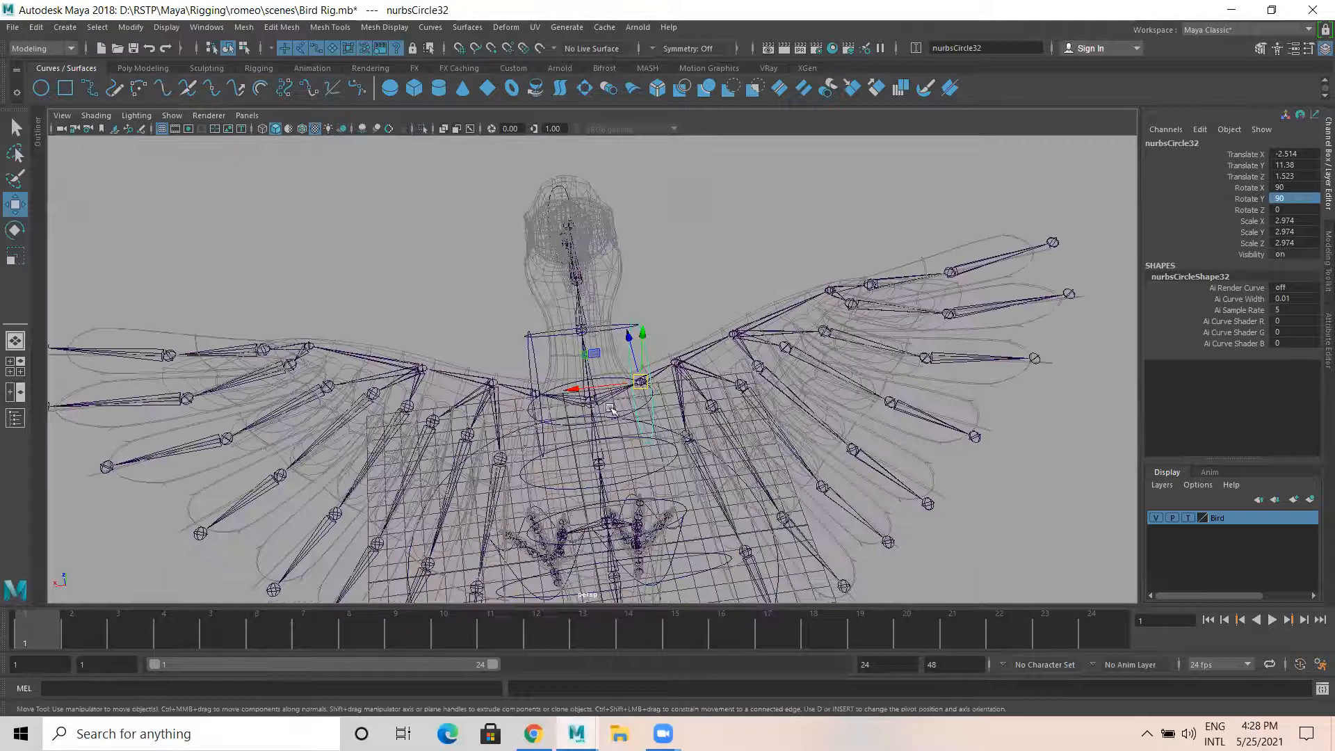
Narrow the neck-base circle between the two wing-base circles to about 1.826 in Scale X and stretch it to 3.08 in Scale Z
scroll(519, 335, "up", 3)
left_click(517, 333)
left_click(522, 332)
left_click_drag(506, 379, 499, 364, "alt")
left_click_drag(619, 400, 616, 405, "alt")
key("r")
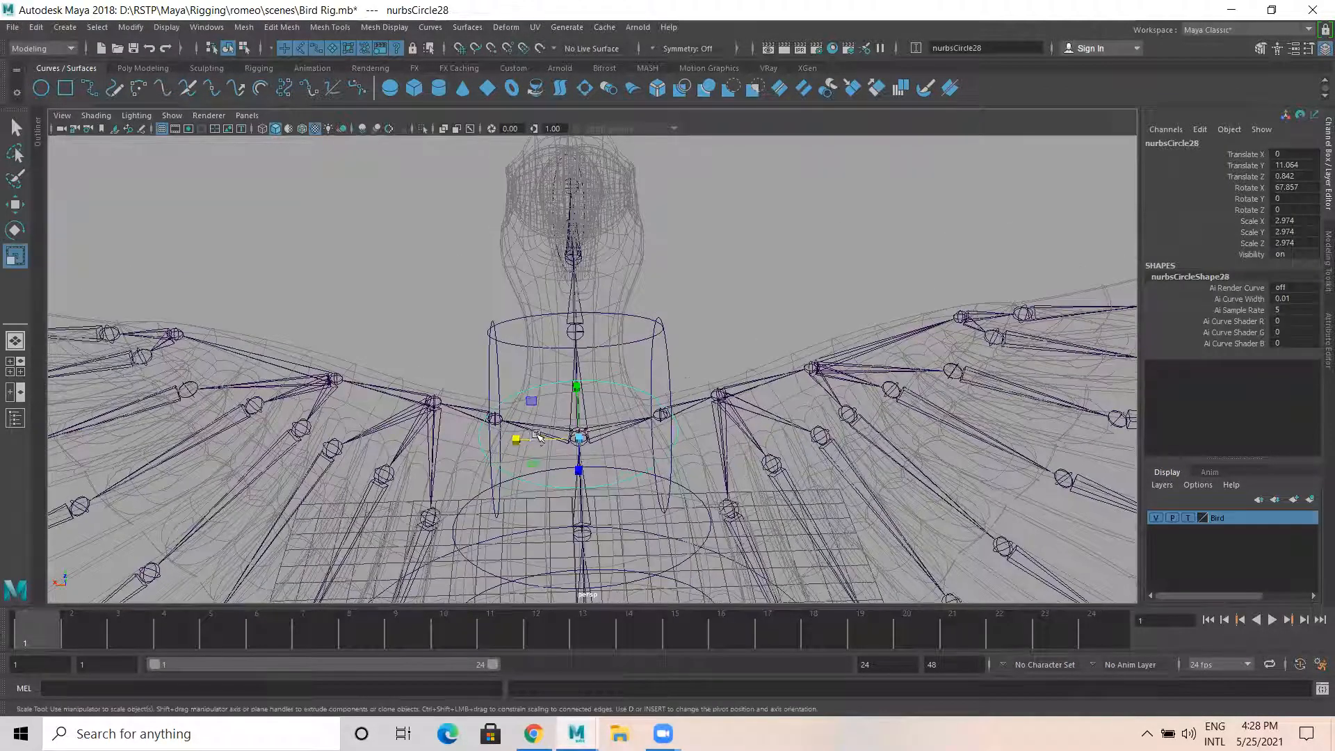
left_click_drag(523, 436, 608, 421)
key("f")
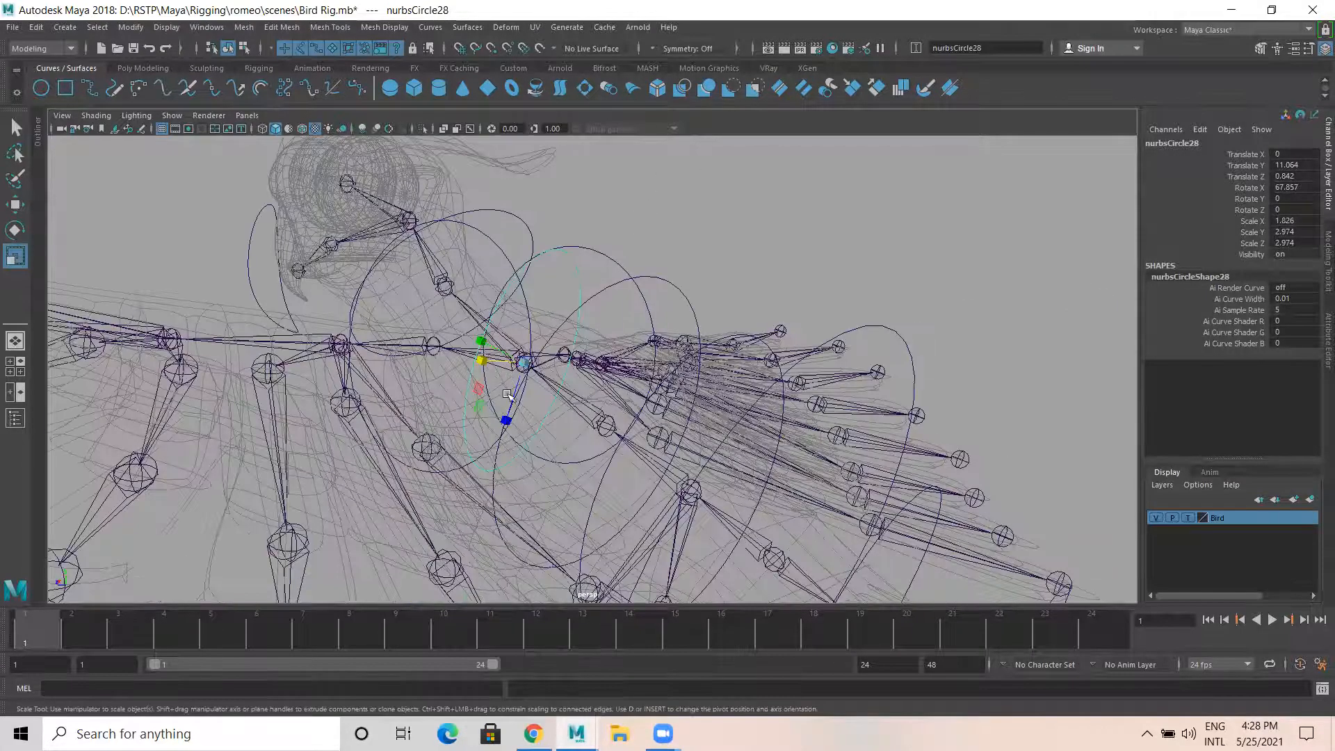
mouse_move(506, 420)
left_mouse_down()
mouse_move(503, 436)
mouse_move(506, 417)
left_mouse_up()
left_click_drag(491, 360, 513, 299, "alt")
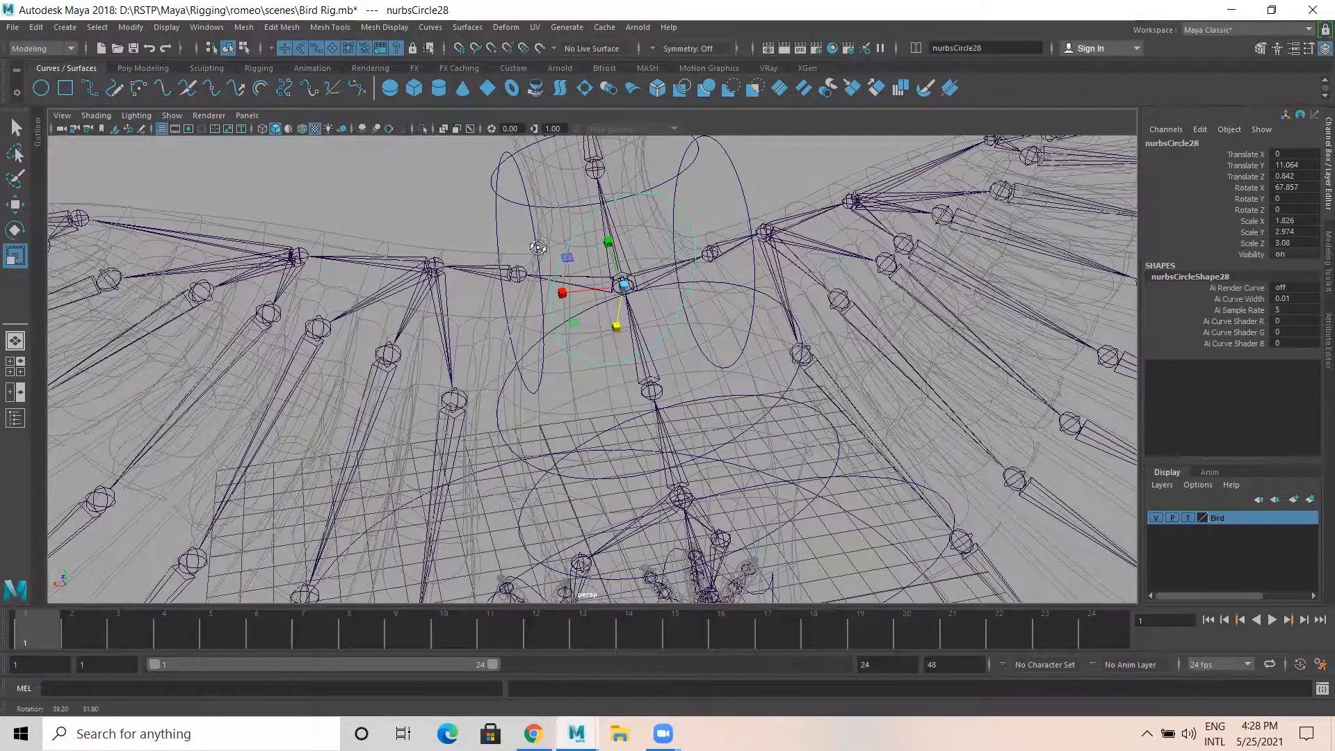
Duplicate the left wing-base circle, snap the copy onto the next joint along the wing, and scale it uniformly to about 1.753
left_click_drag(538, 247, 603, 220, "alt")
left_click_drag(515, 299, 492, 285, "alt")
left_click(491, 285)
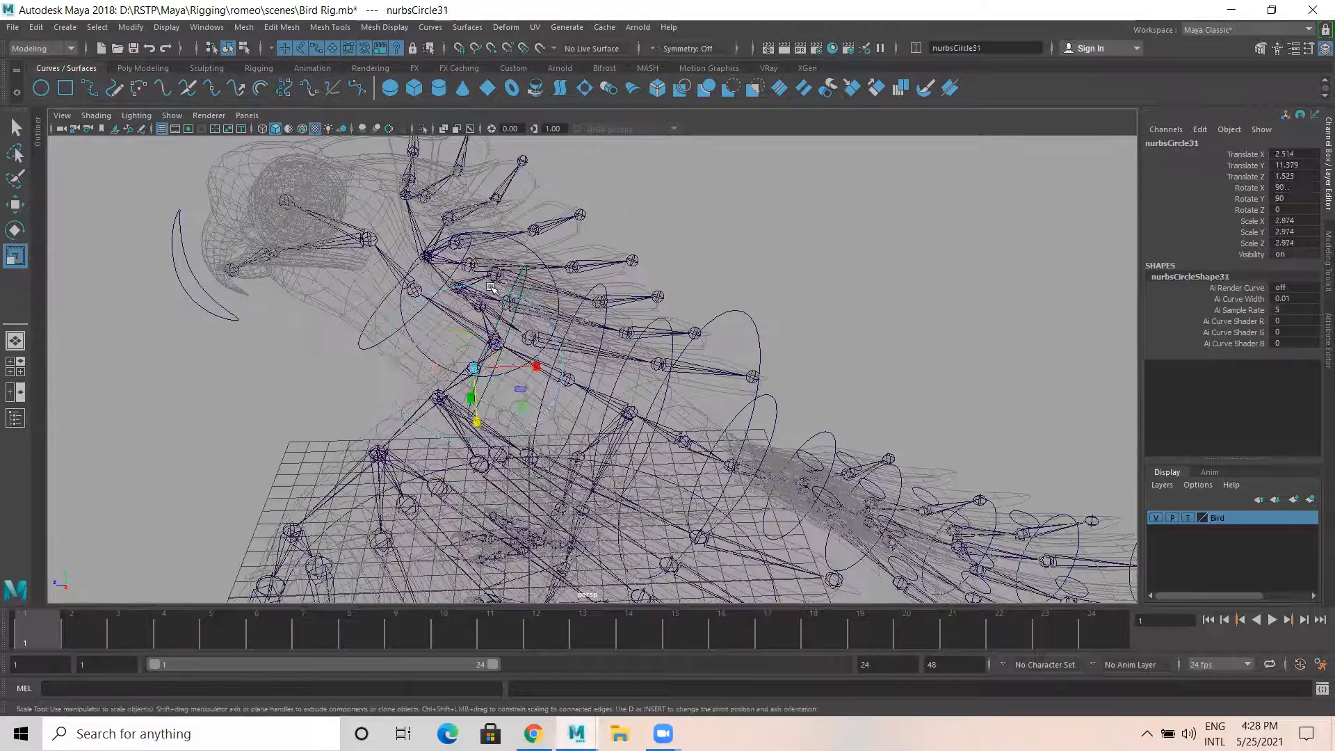
left_click_drag(582, 268, 460, 311, "alt")
key("w")
middle_click_drag(460, 311, 545, 294, "alt")
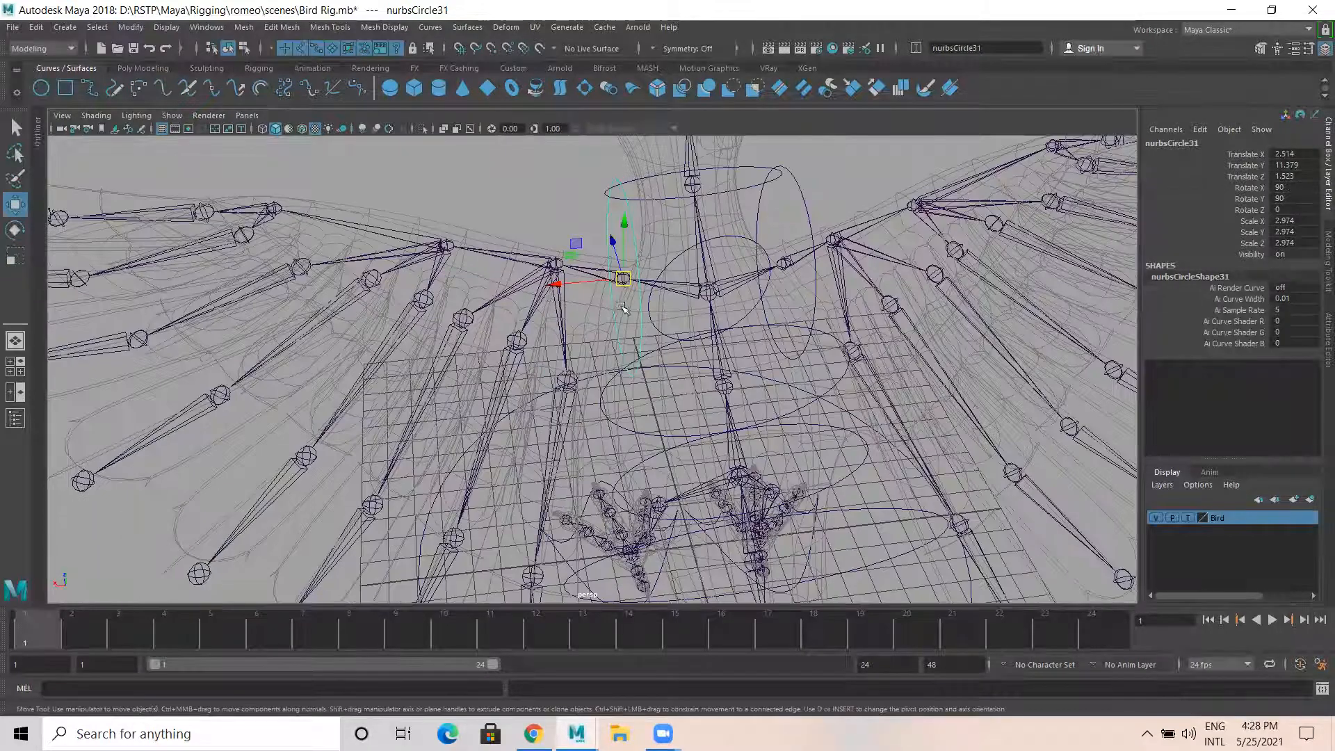
key("ctrl+d")
key("v")
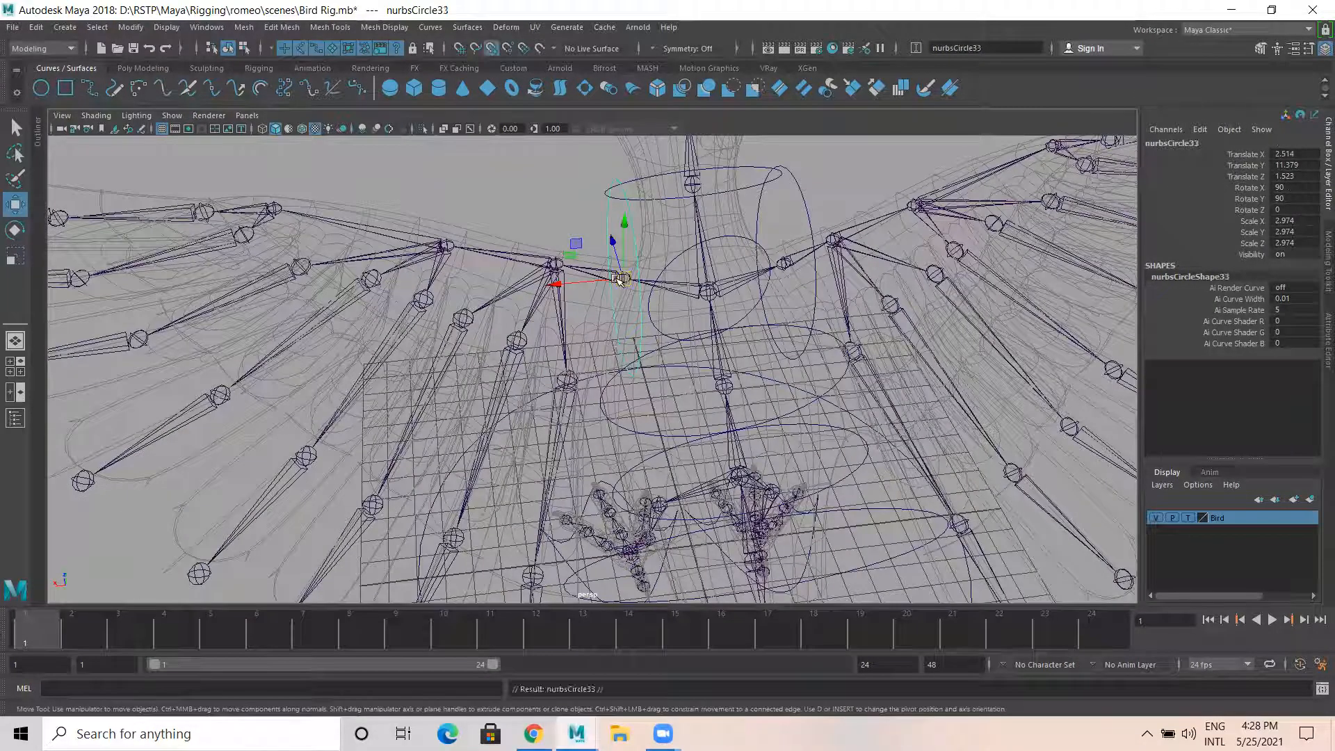
left_click_drag(622, 278, 556, 266)
left_click_drag(615, 302, 580, 283, "alt")
key("r")
key("w")
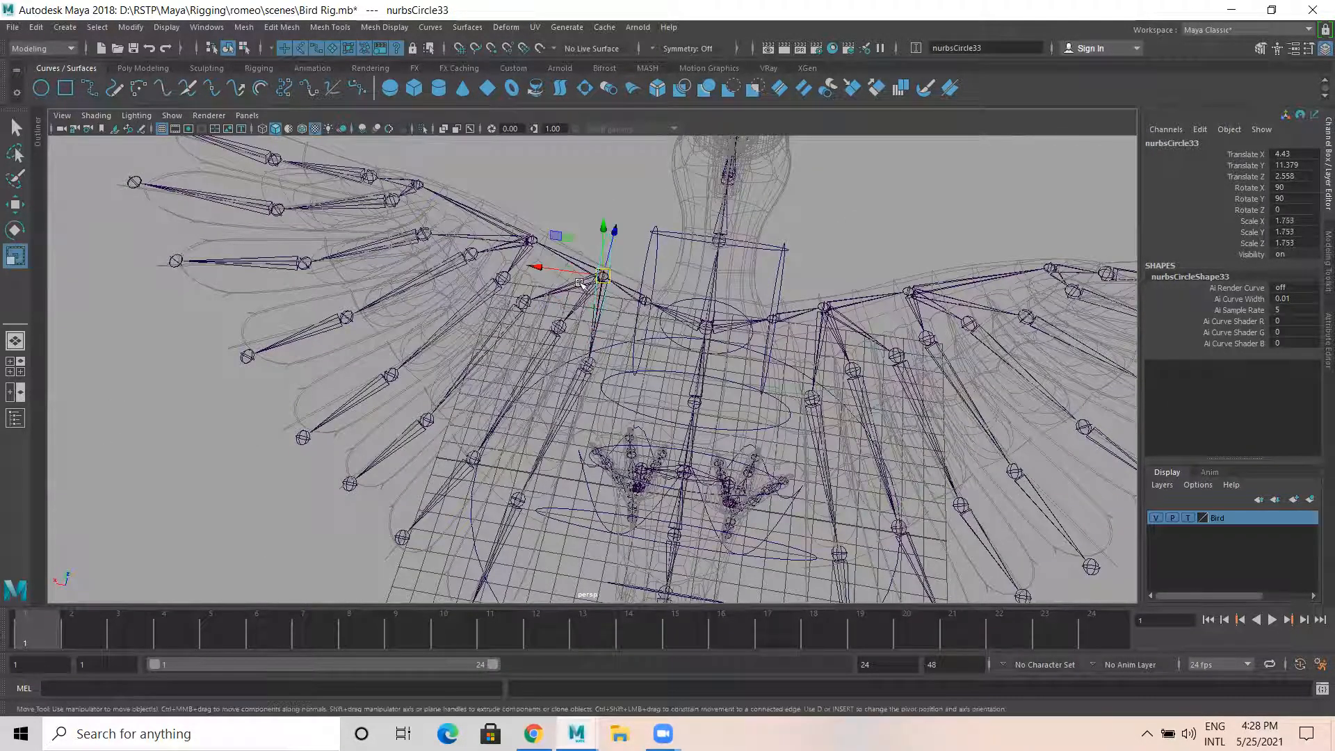
Duplicate the small wing circle twice, snapping the copies onto the next two joints toward the left wing's tip
key("ctrl+d")
key("v")
left_click_drag(602, 276, 414, 184)
key("ctrl+d")
key("v")
right_click_drag(511, 225, 427, 239, "alt")
left_click_drag(453, 252, 439, 292, "alt")
middle_click_drag(648, 321, 414, 296, "alt")
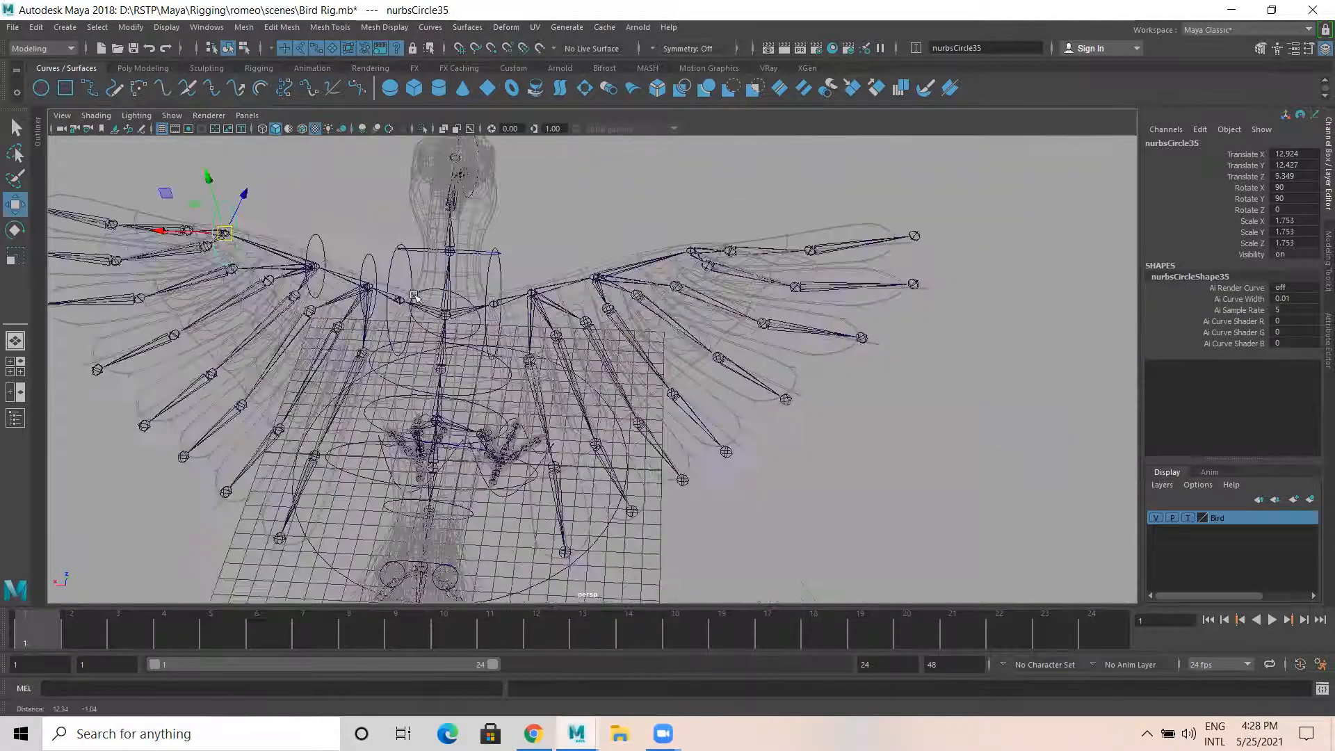
Duplicate the left wing's innermost small circle and snap the copy onto the matching right wing joint
left_click_drag(414, 296, 379, 252, "alt")
left_click(370, 248)
key("ctrl+d")
key("v")
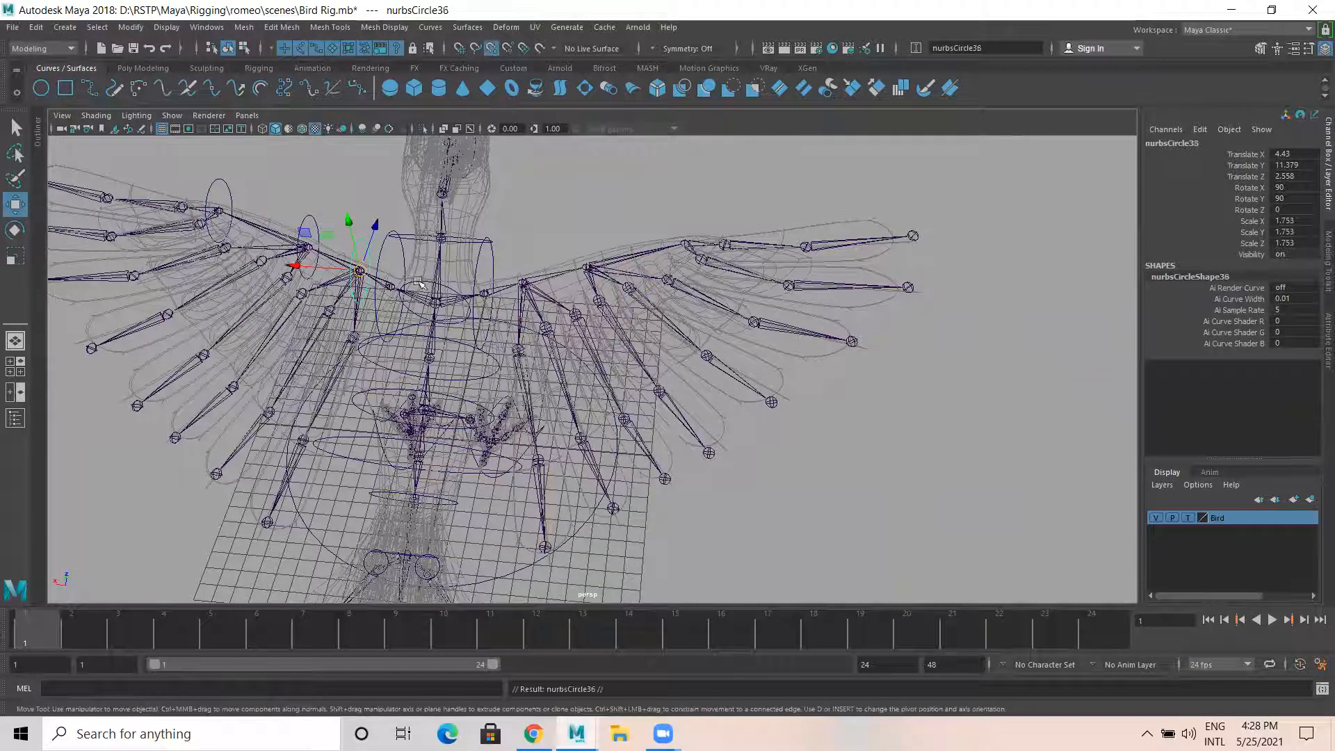
middle_click(523, 283)
Duplicate the left wing's middle small circle onto the matching right joint, and copy that circle onto the right wing's outermost main joint
left_click_drag(314, 203, 322, 230)
key("ctrl+d")
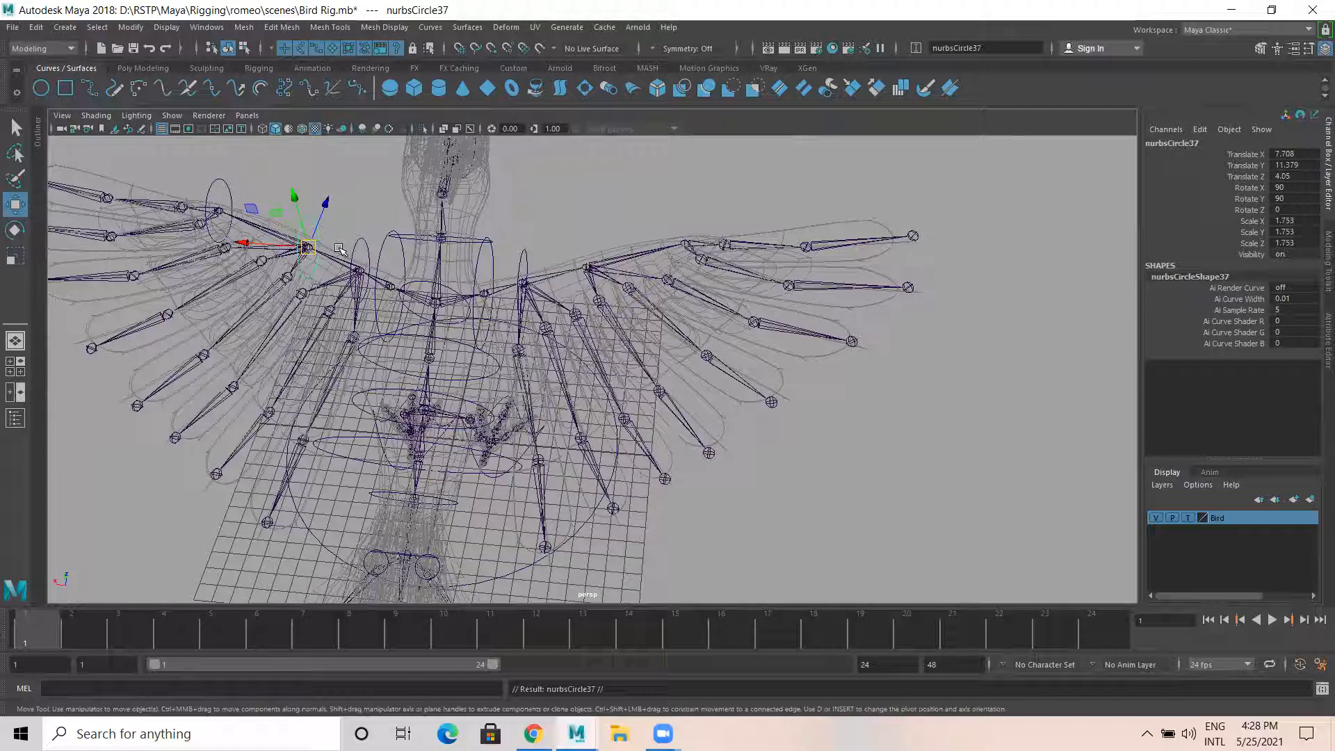
middle_click(588, 266)
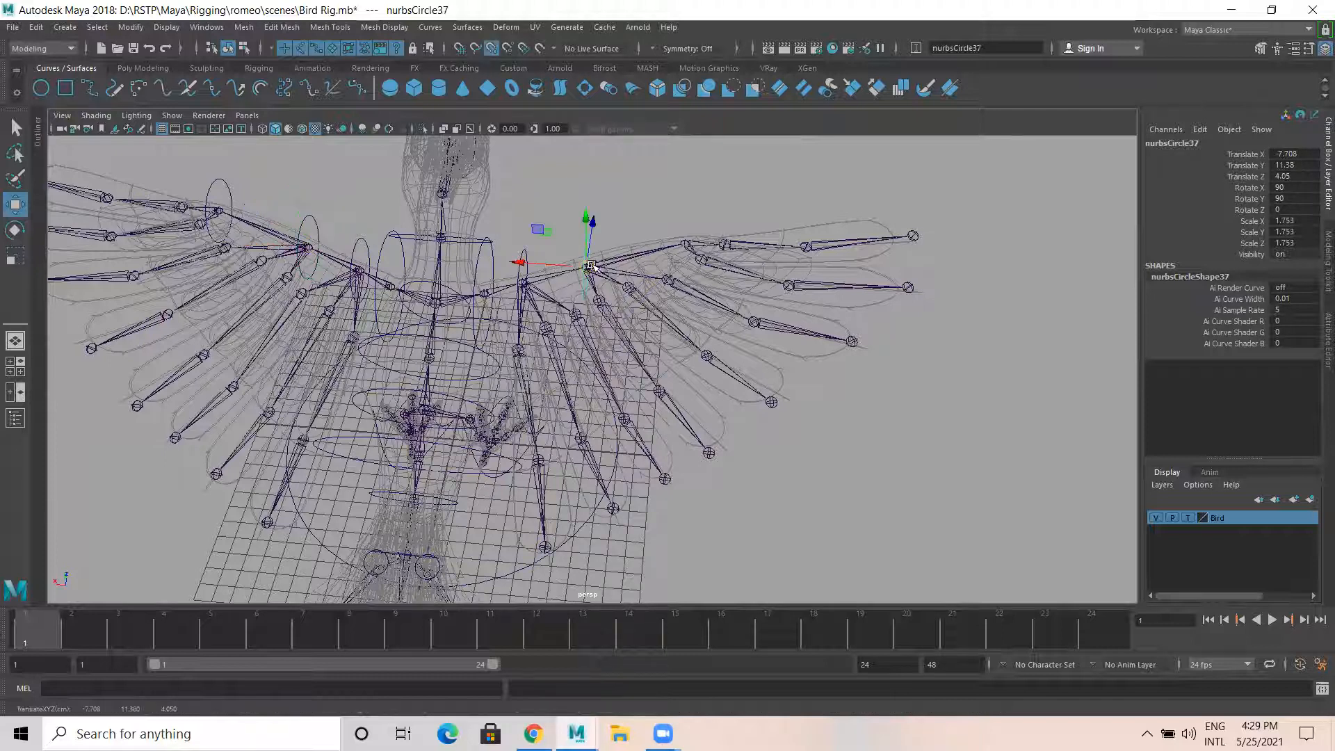
key("ctrl+d")
middle_click(685, 243)
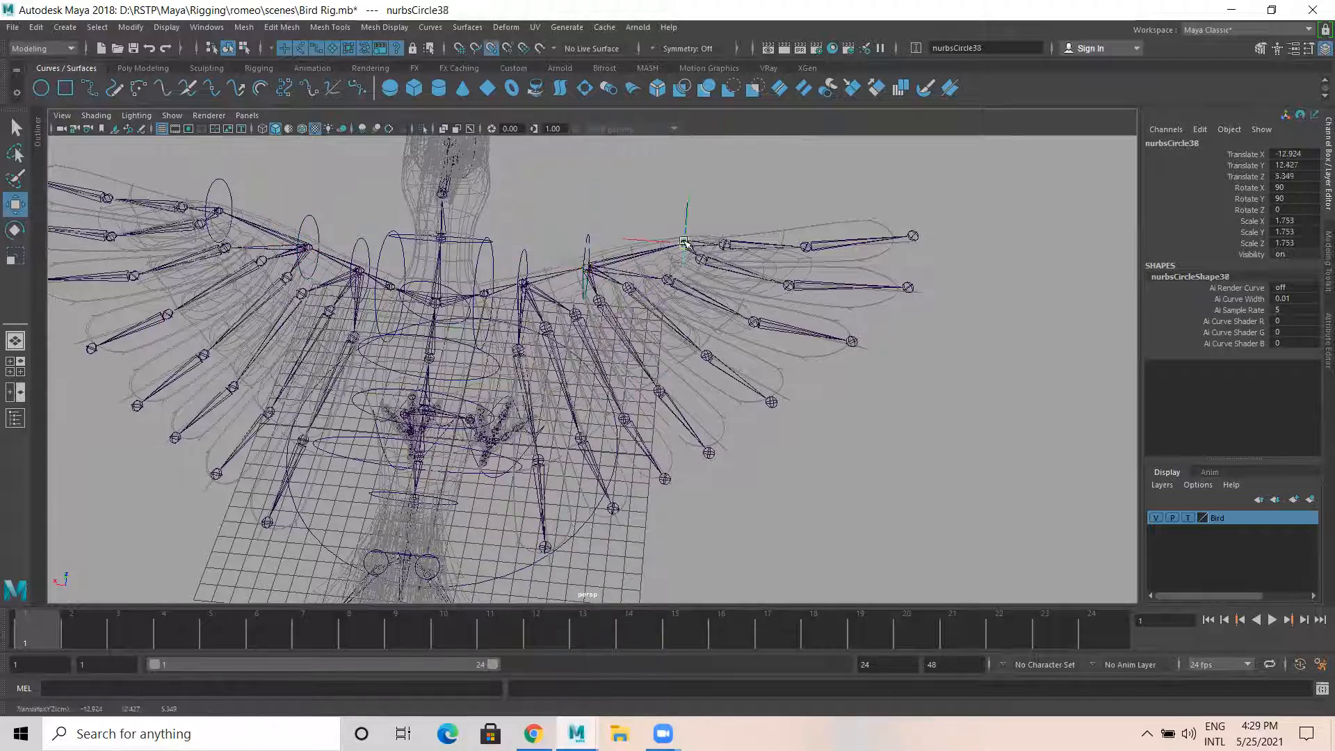
left_click(833, 435)
Examine the right wing's feather joints and the new control circles from behind and above
scroll(651, 370, "down", 5)
left_click_drag(650, 370, 123, 238, "alt")
left_click_drag(759, 390, 599, 424, "alt")
right_click_drag(598, 423, 730, 409, "alt")
middle_click_drag(703, 385, 679, 348, "alt")
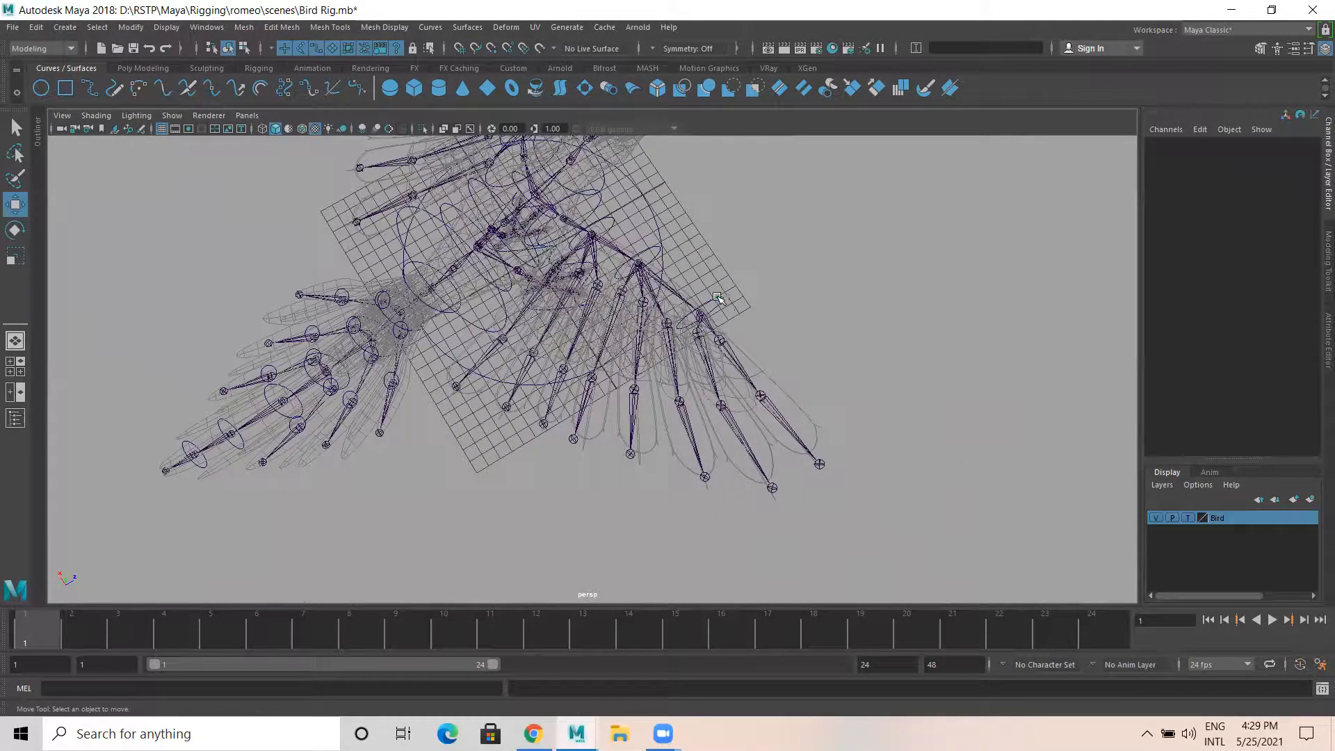
left_click(717, 297)
right_click_drag(726, 318, 765, 407, "alt")
left_click_drag(766, 407, 827, 409, "alt")
middle_click_drag(827, 409, 642, 410, "alt")
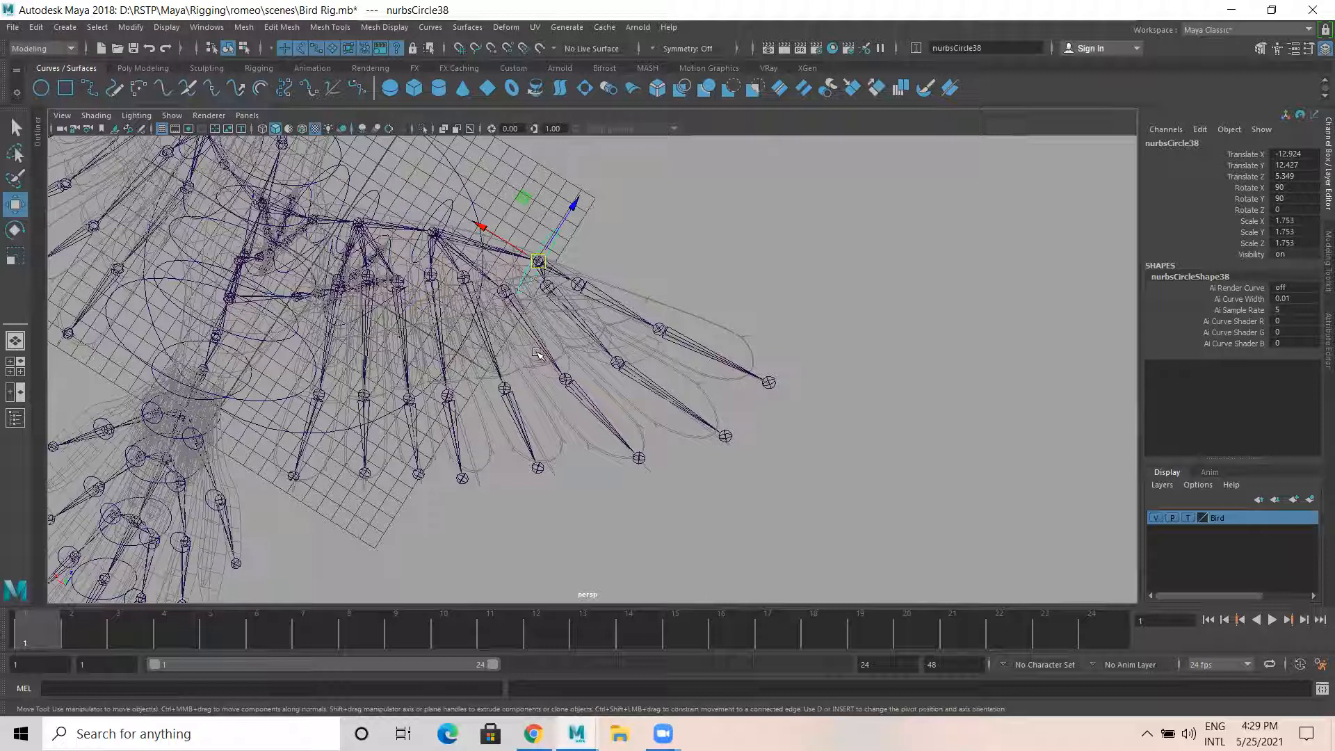
Create a polygon sphere of about 0.885 radius beside the right wing and set its axis and height subdivisions to 8
left_click(142, 67)
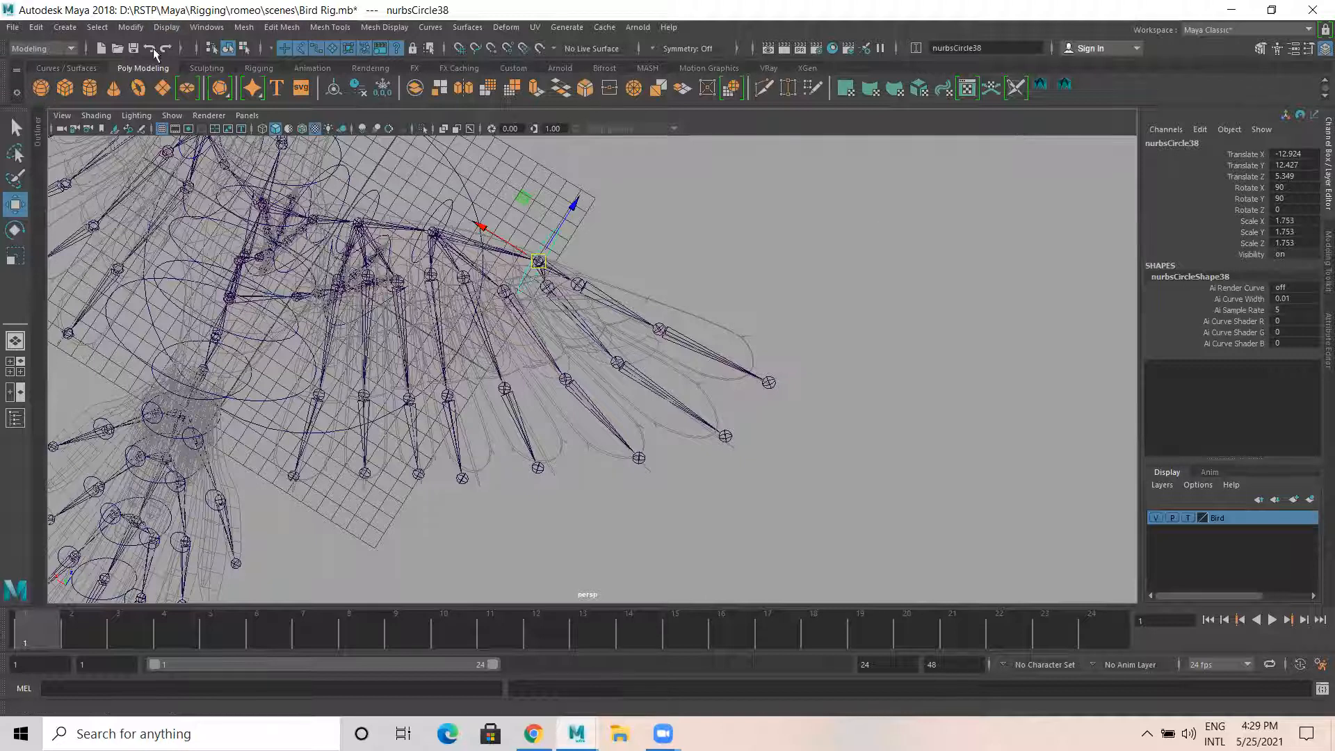
left_click(41, 89)
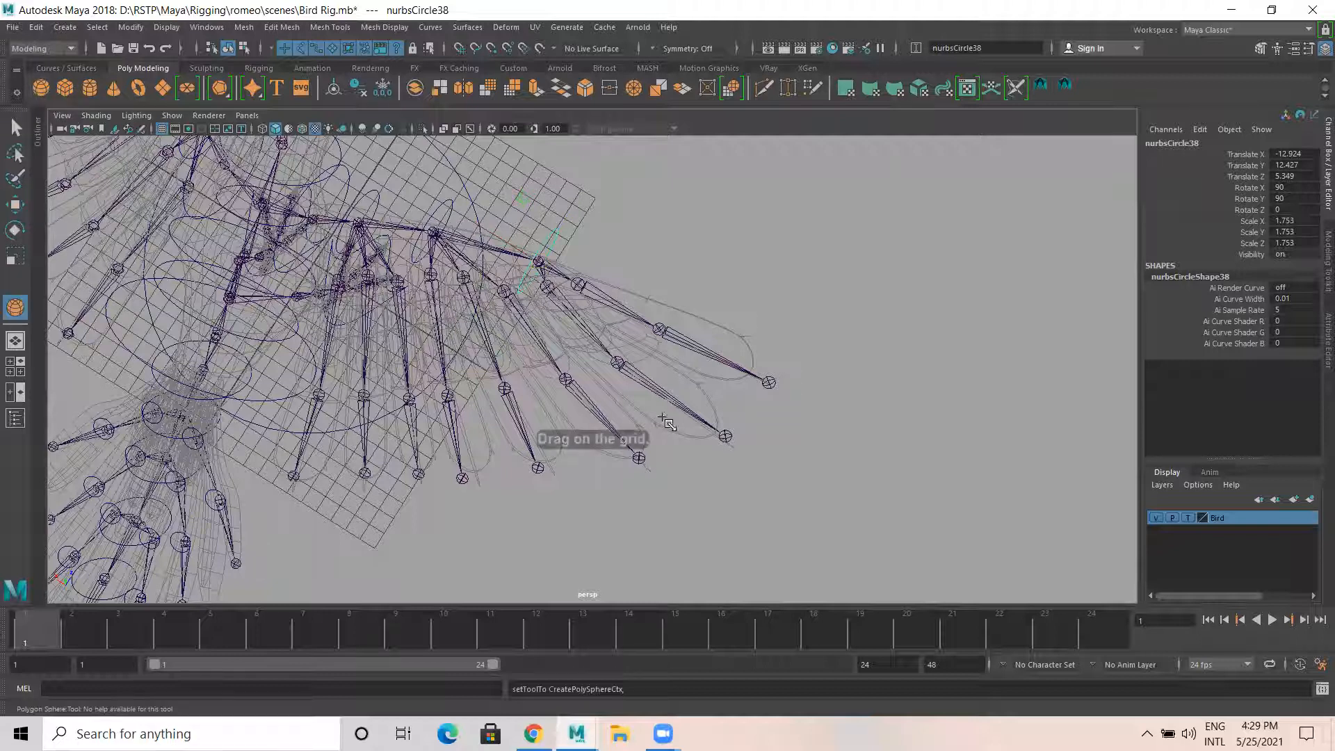
left_click_drag(779, 304, 792, 307)
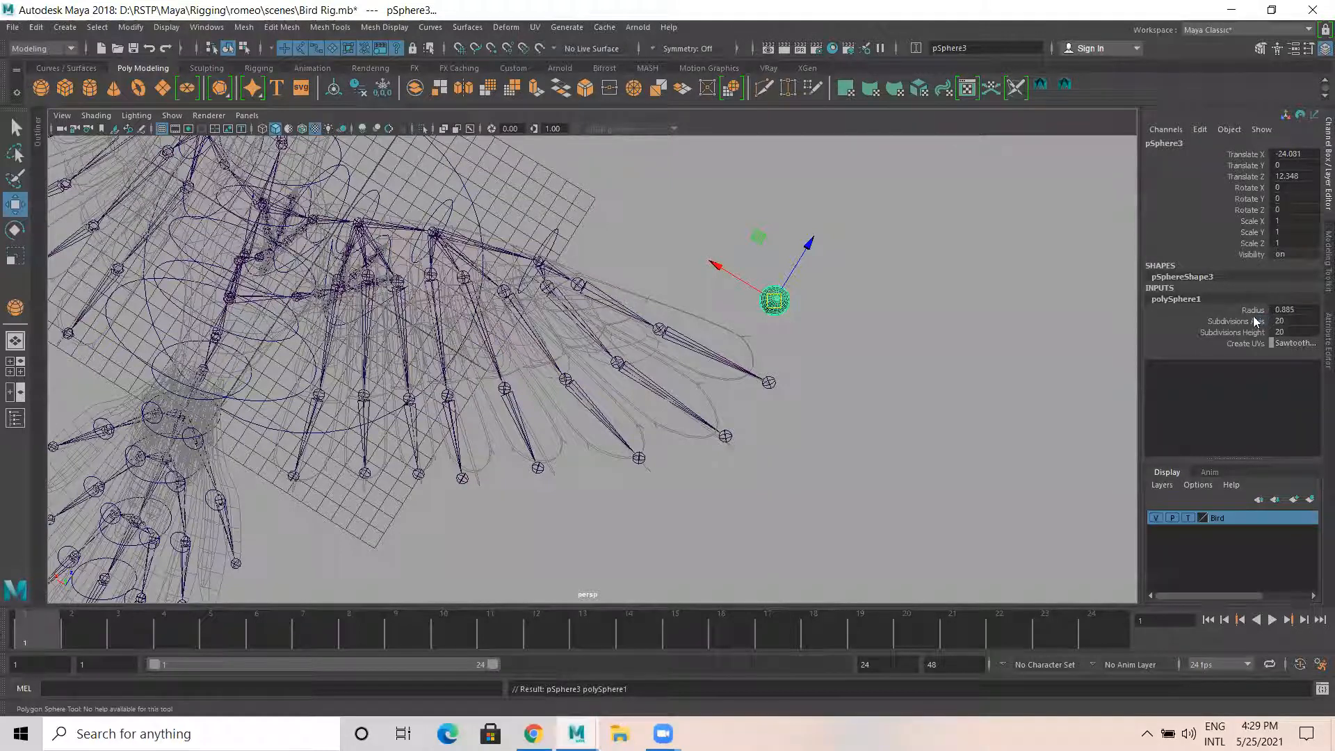
left_click_drag(1255, 321, 1256, 332)
middle_click_drag(870, 536, 778, 512)
Scale the sphere uniformly to about 0.673 and move it in the top view onto a feather base joint of the left wing, at Translate X 8.582
left_click_drag(819, 515, 792, 490, "alt")
key("w")
key("r")
key("space")
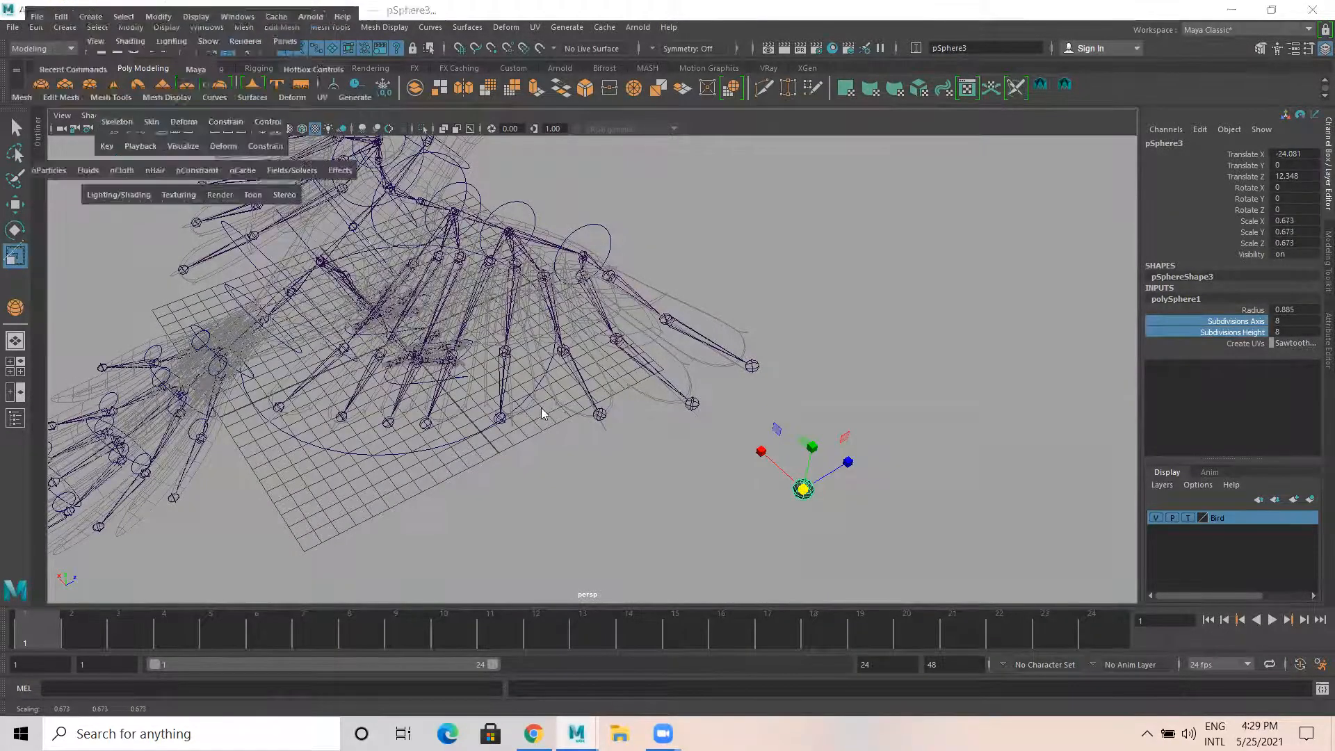
key("space")
scroll(402, 417, "down", 4)
middle_click_drag(410, 497, 330, 30, "alt")
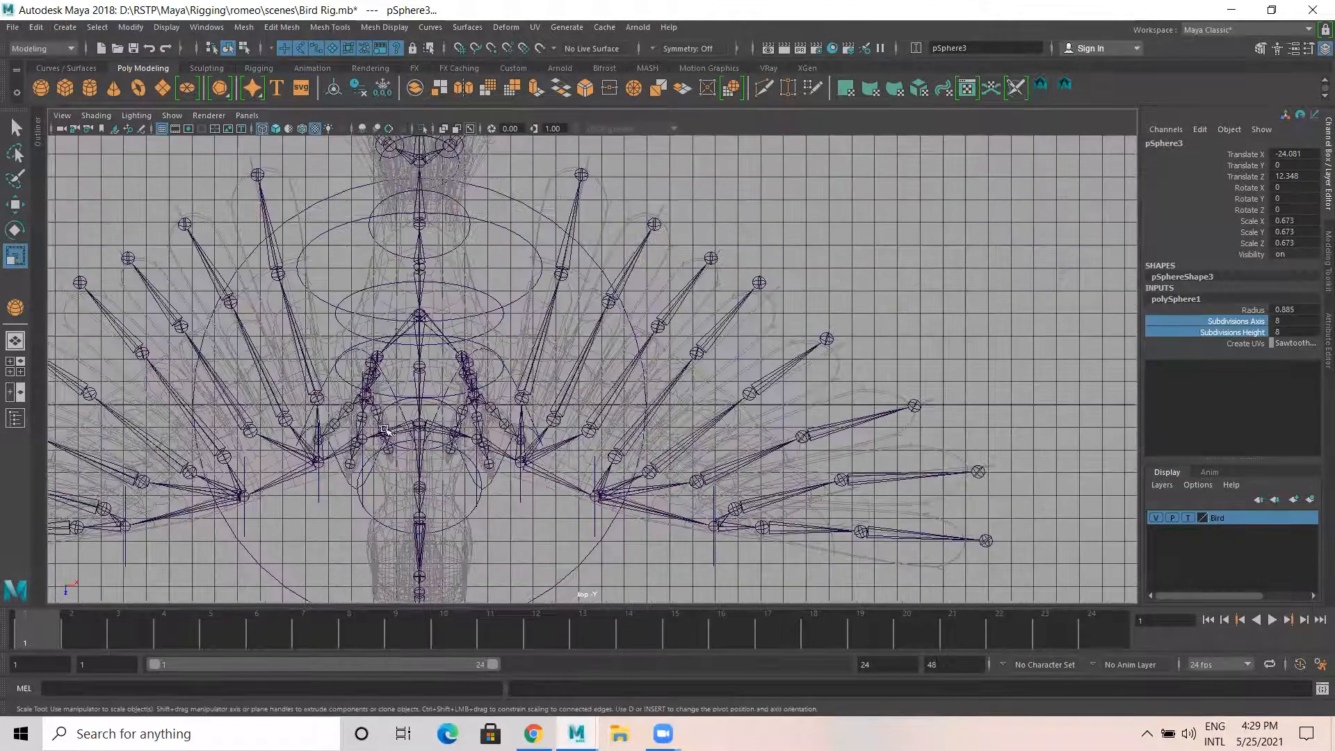
middle_click_drag(554, 453, 610, 301, "alt")
key("w")
key("c")
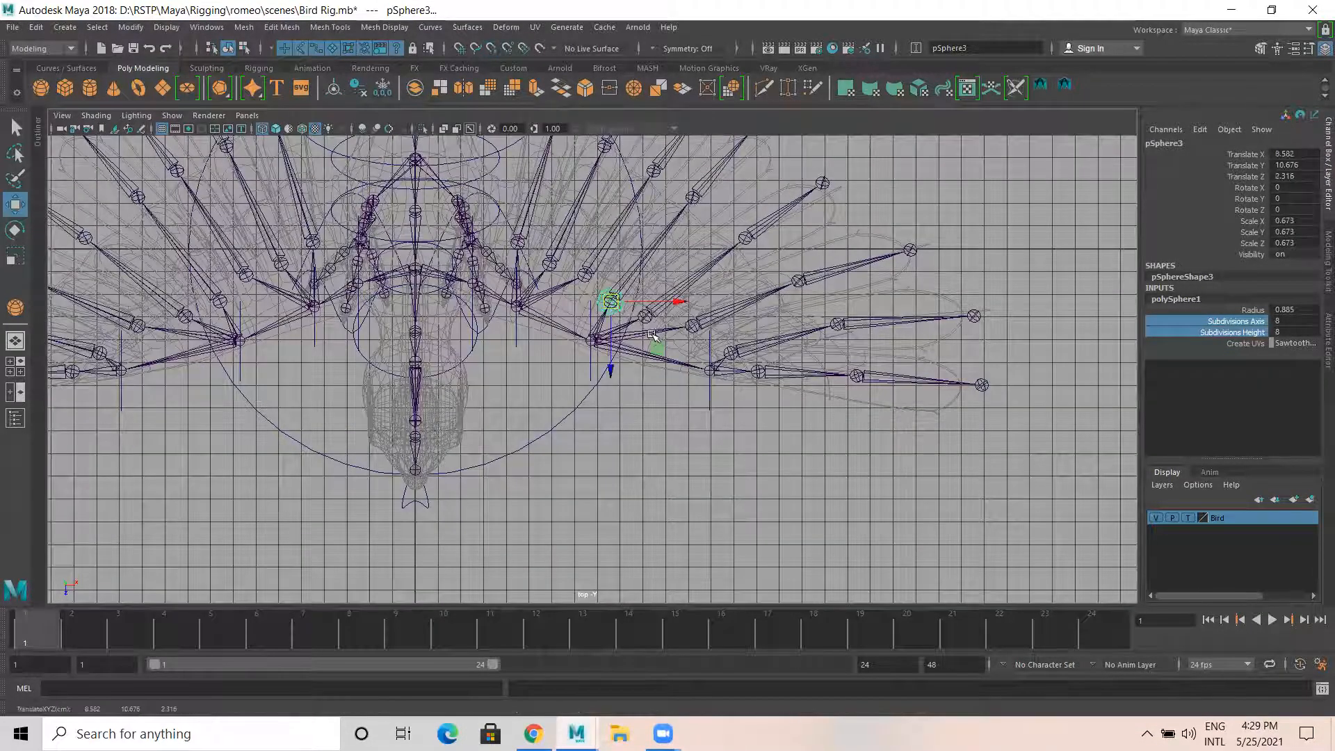
key("space")
key("space")
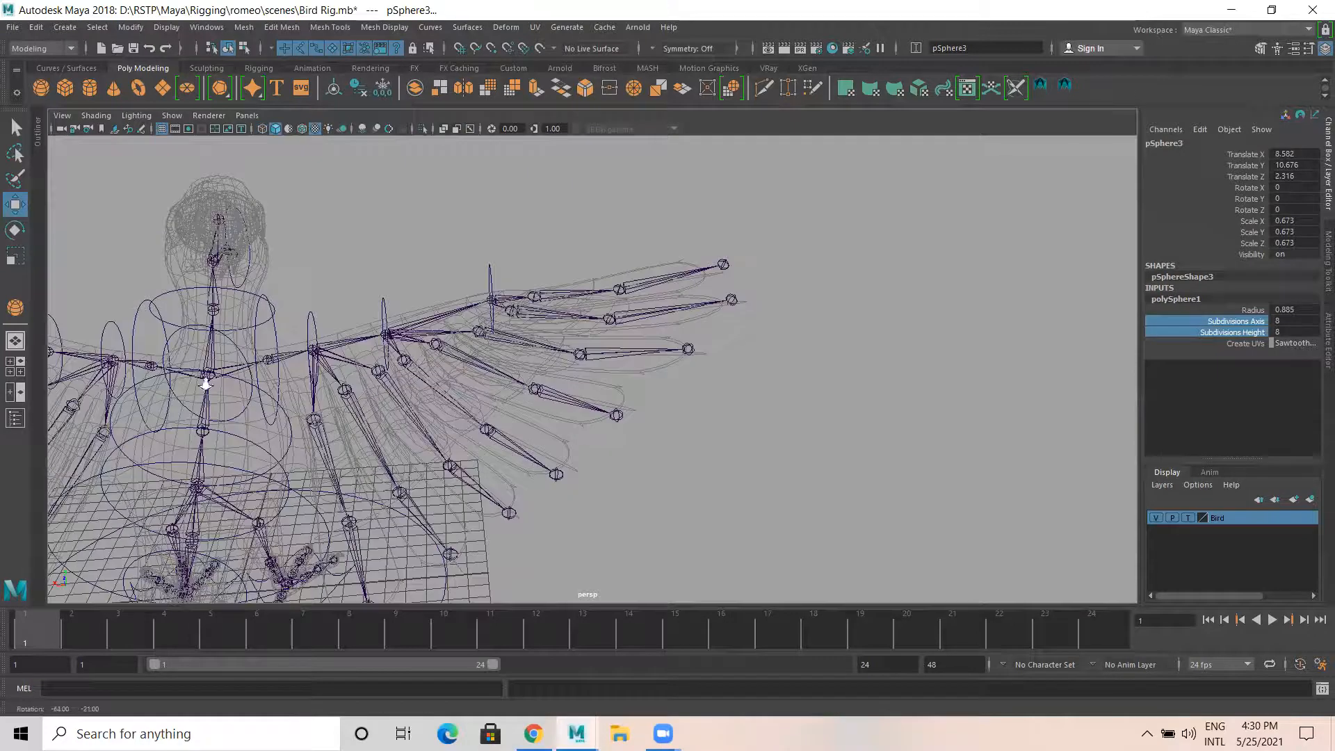
Raise the sphere to Translate Y 12.426 above the feather joint and shrink it uniformly to about 0.504
left_click_drag(107, 397, 245, 397, "alt")
right_click_drag(409, 468, 512, 462, "alt")
key("f")
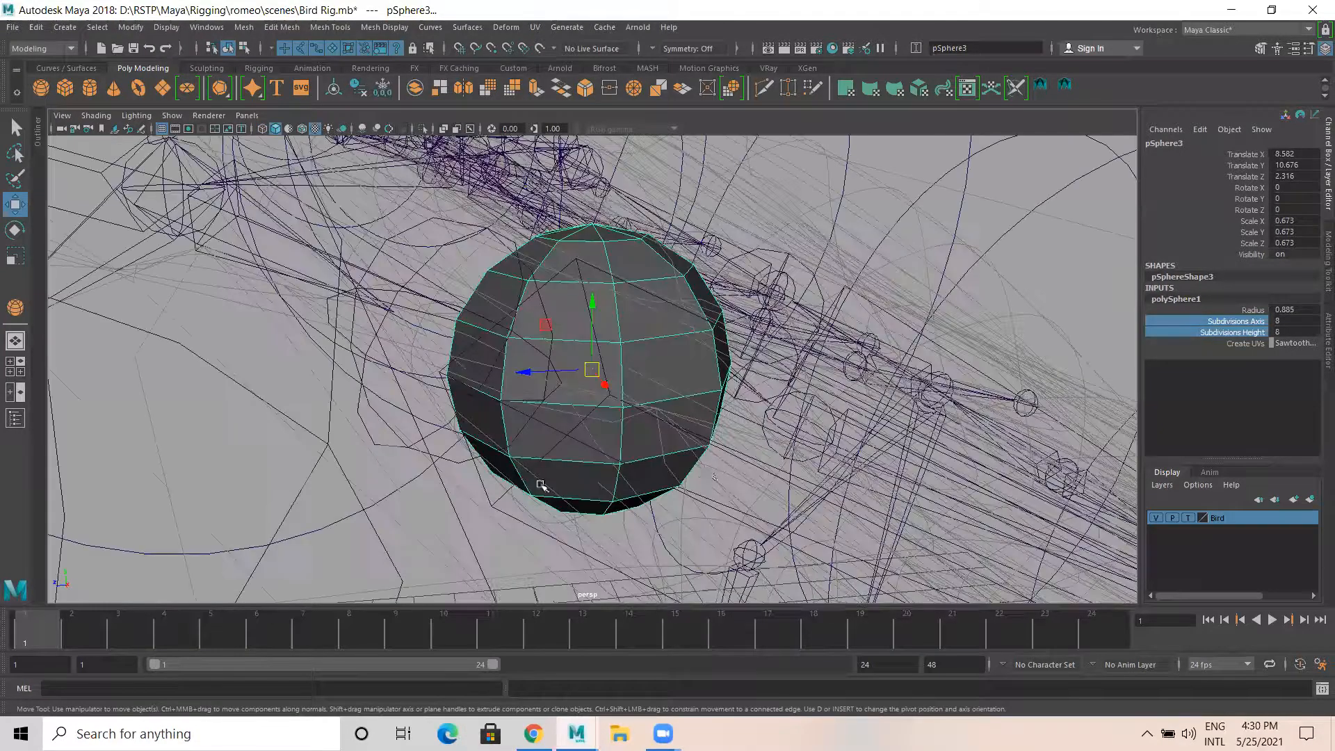
left_click_drag(490, 507, 539, 510, "alt")
right_click_drag(539, 510, 149, 464, "alt")
left_click_drag(445, 444, 564, 325, "alt")
key("r")
key("w")
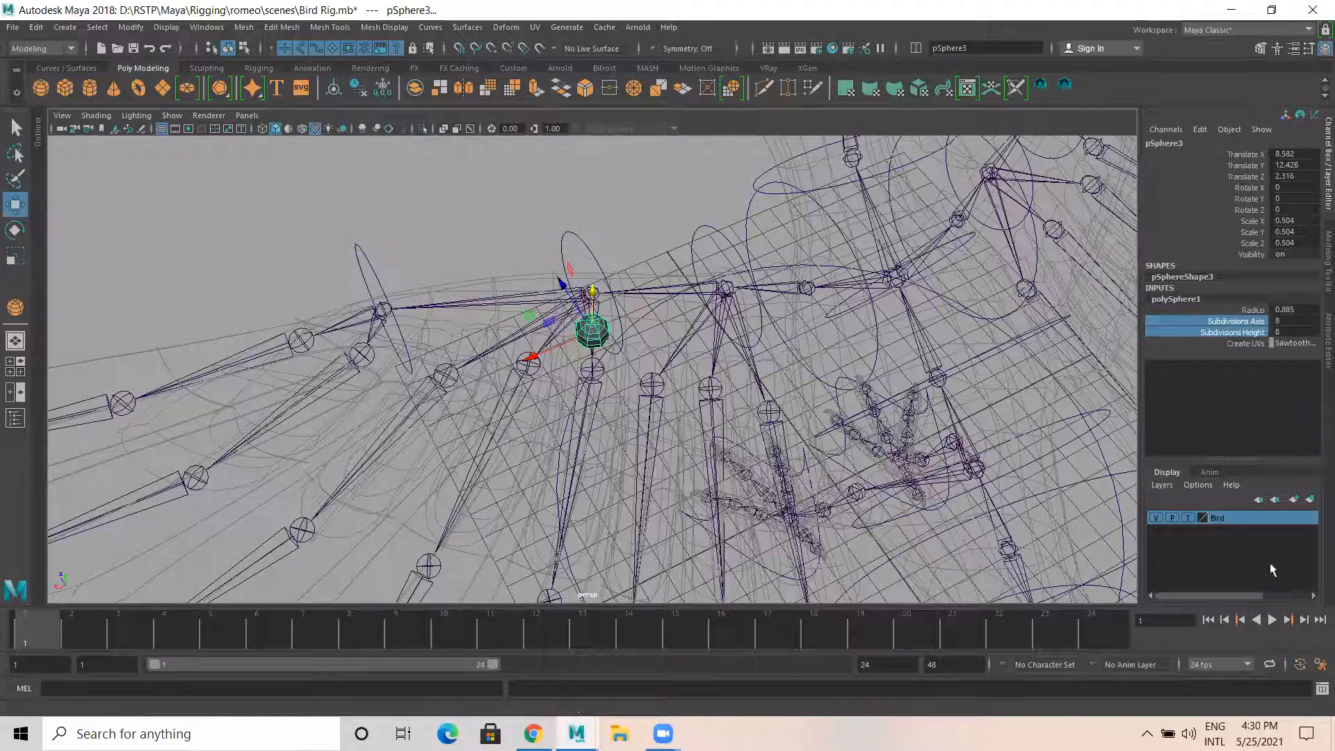
Create a display layer containing the selected feather control sphere and name it Wing_controller
left_click(1310, 499)
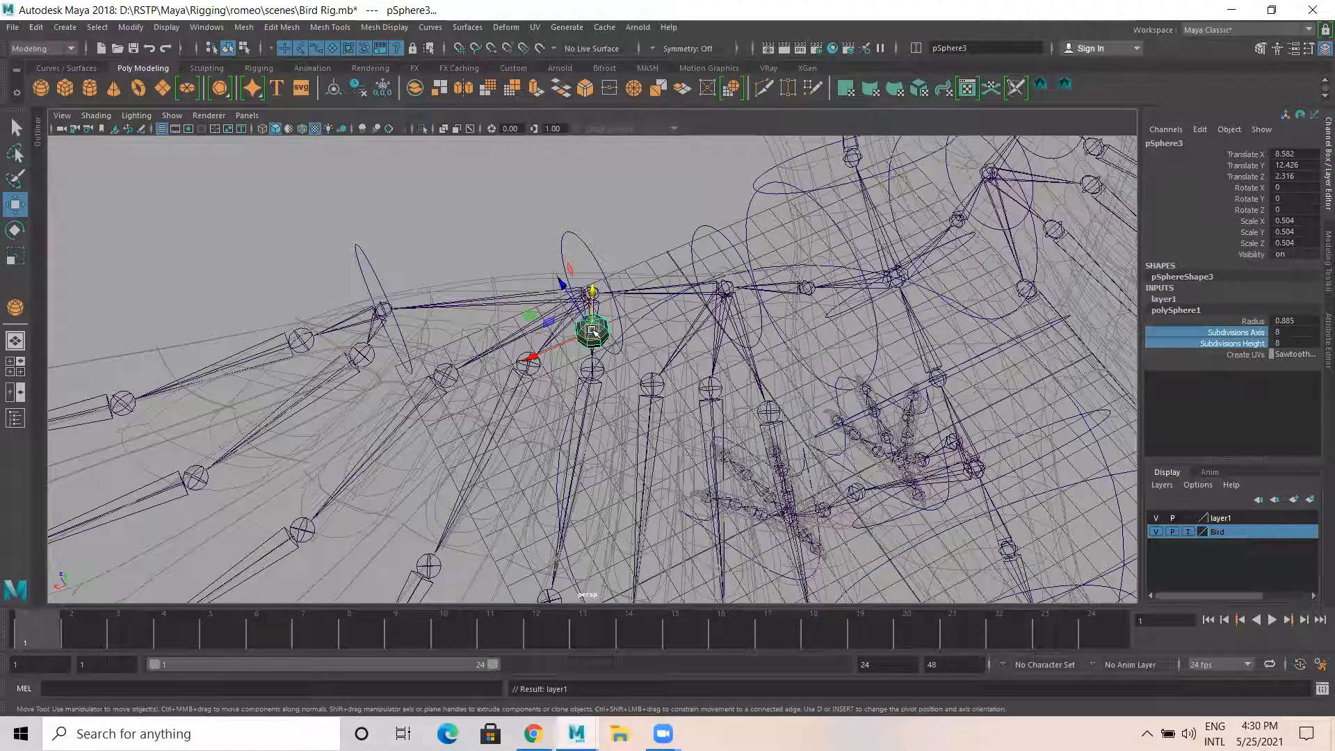
double_click(1222, 518)
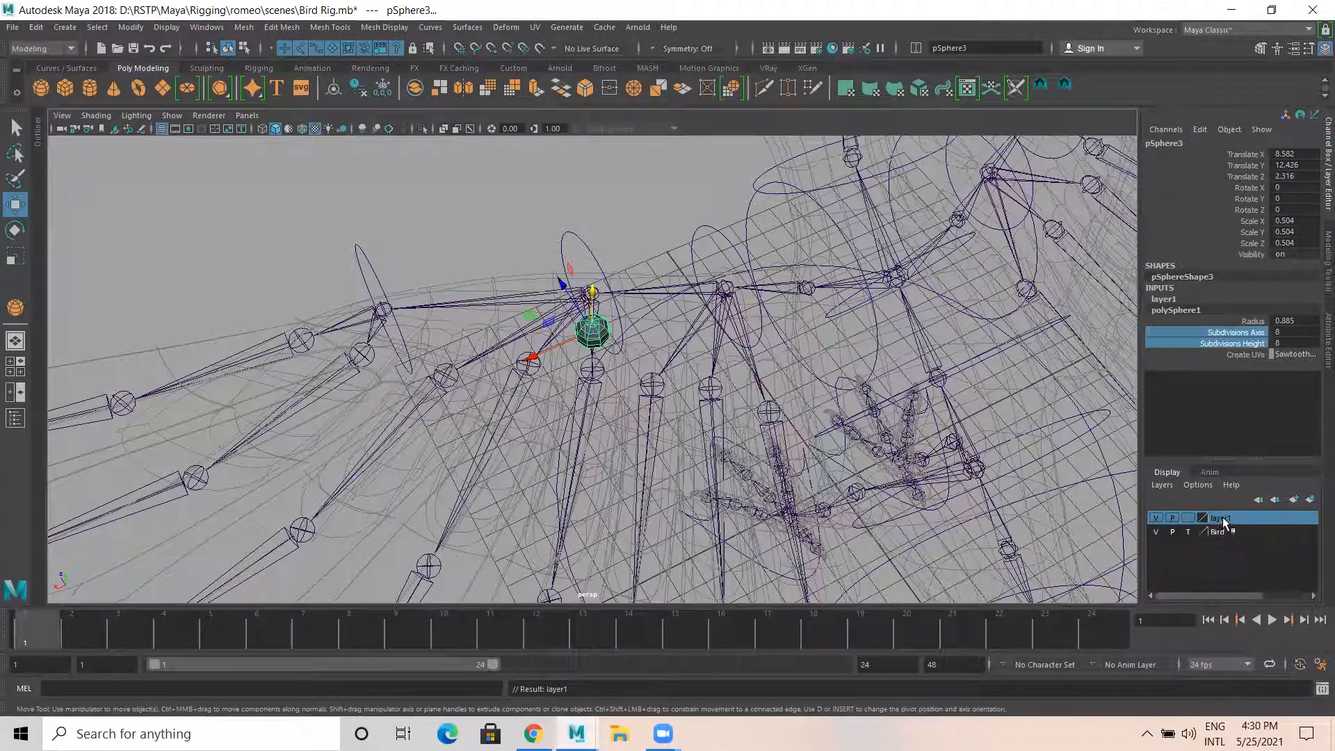
double_click(570, 273)
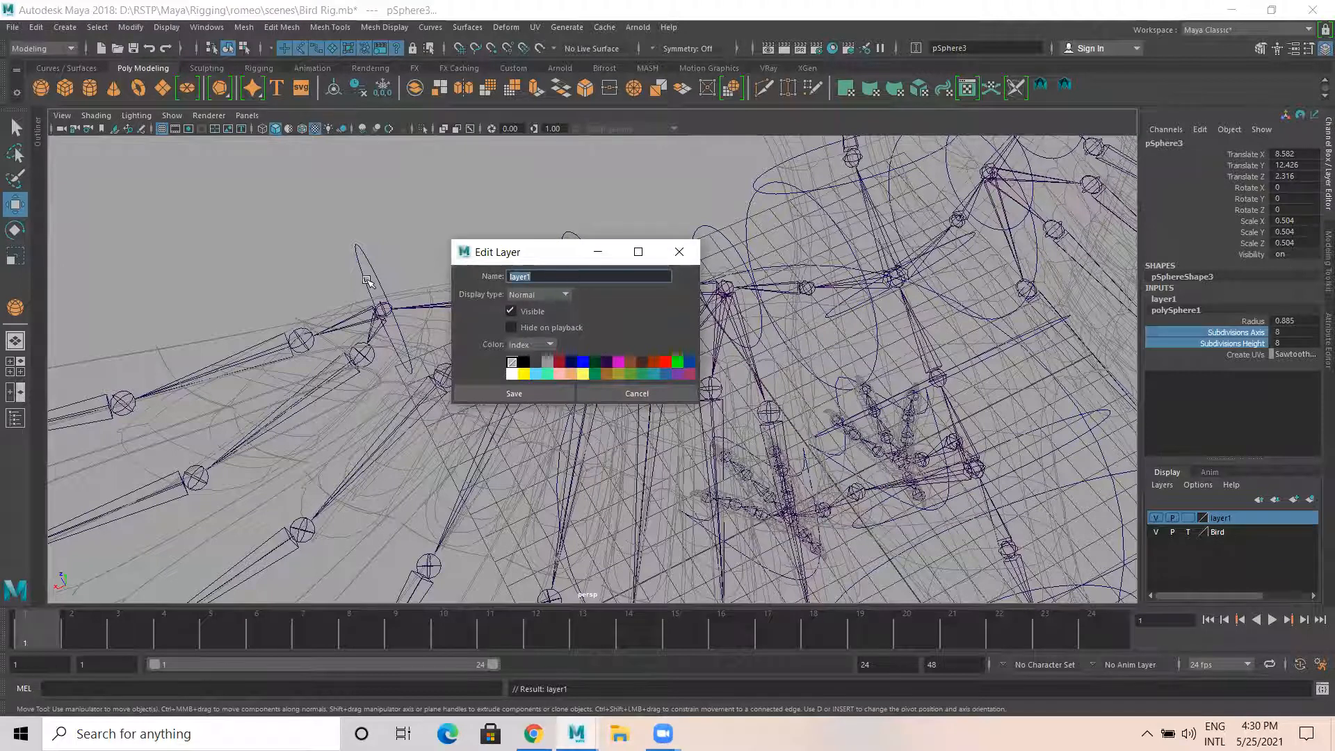
type("Wing ")
type("controller")
left_click(514, 393)
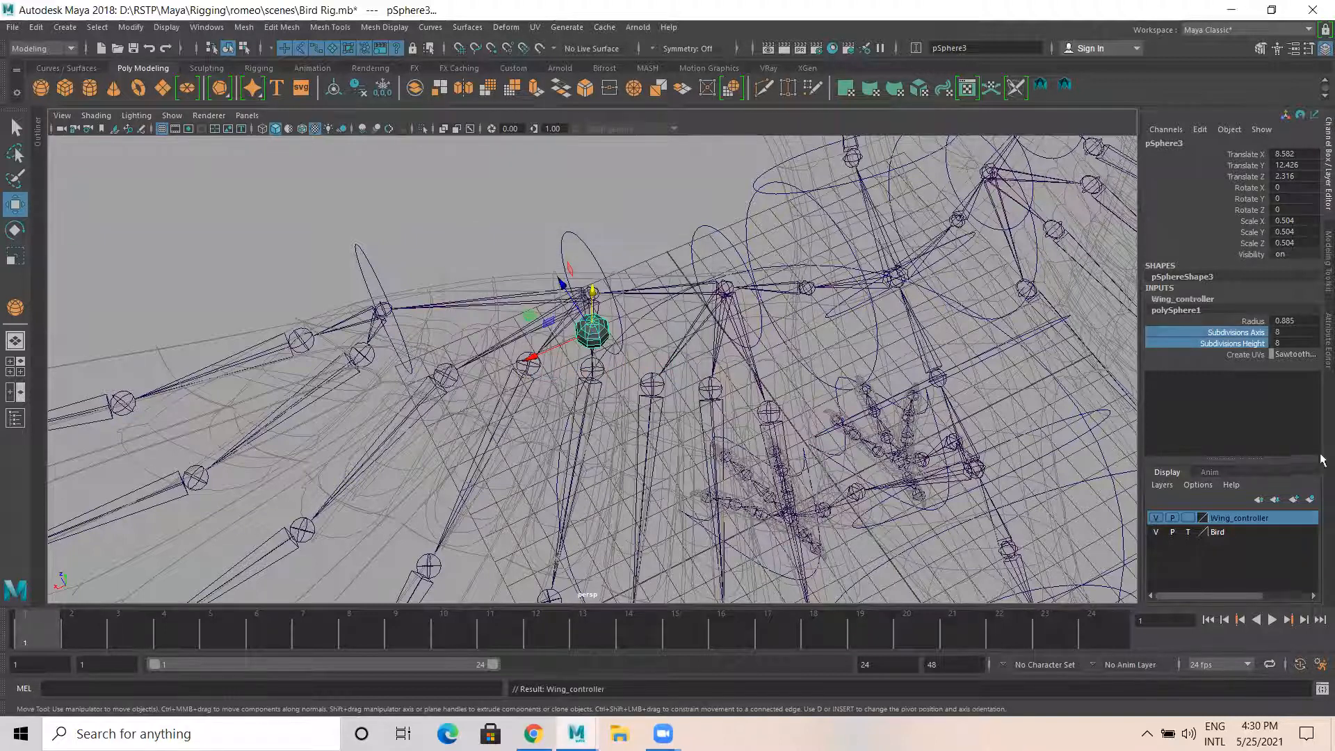
Review the drawing override attributes of the Wing_controller layer and return to the channel and layer view
right_click(1215, 523)
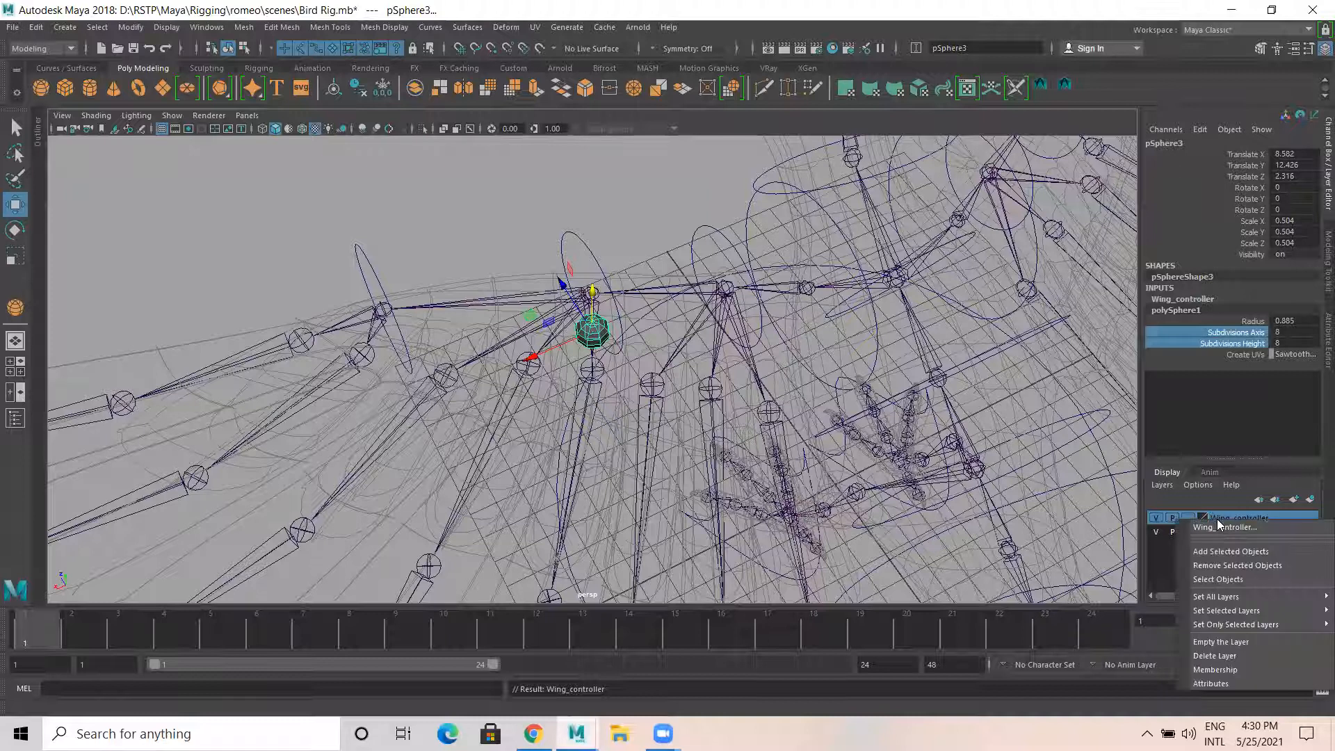
left_click(1221, 682)
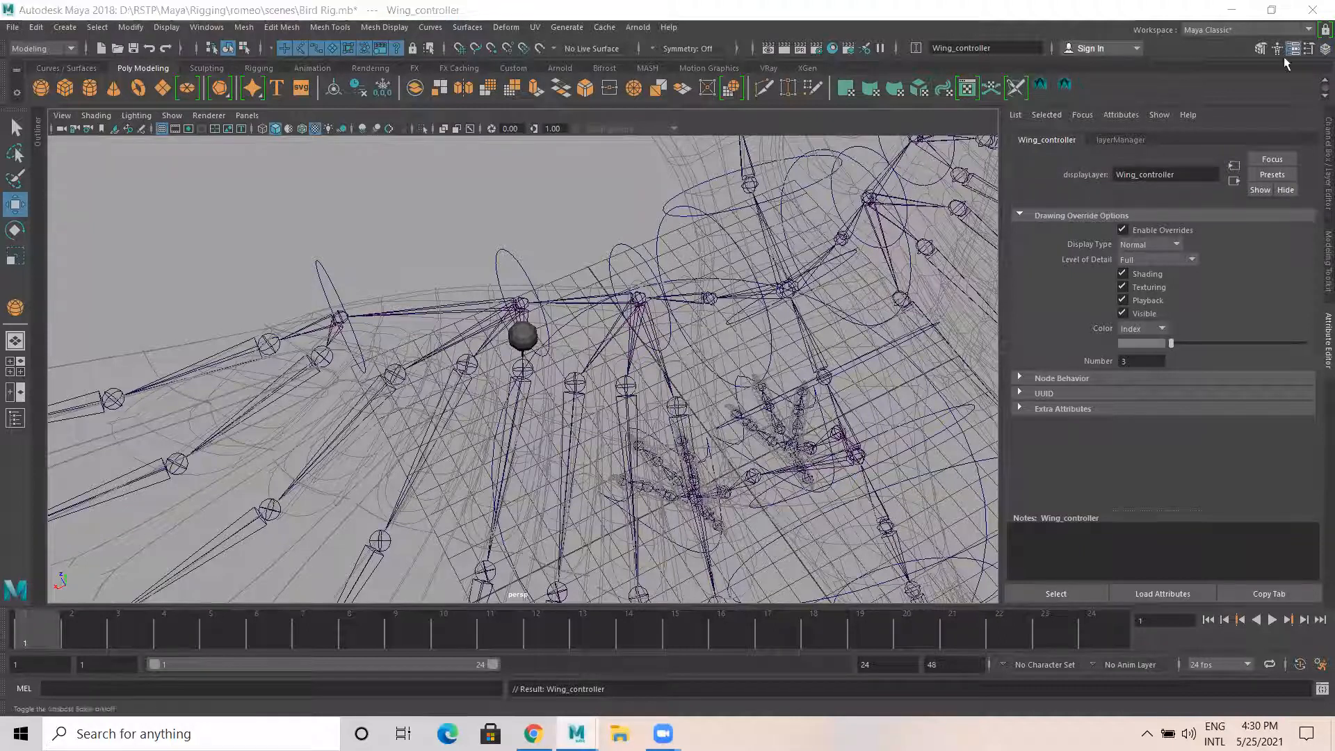
left_click(1260, 48)
left_click(1325, 48)
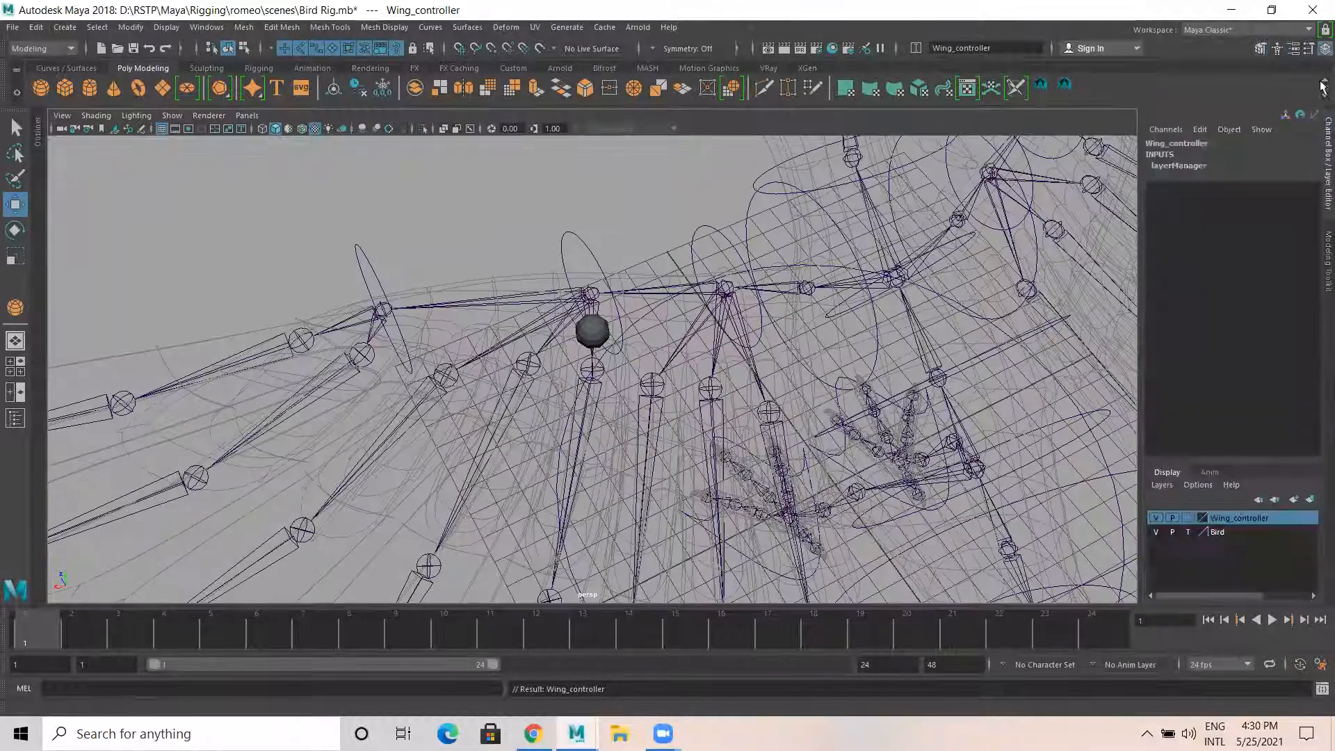
Set the Wing_controller layer's color to red, leaving its display type at Normal, and save the layer settings
right_click(1213, 523)
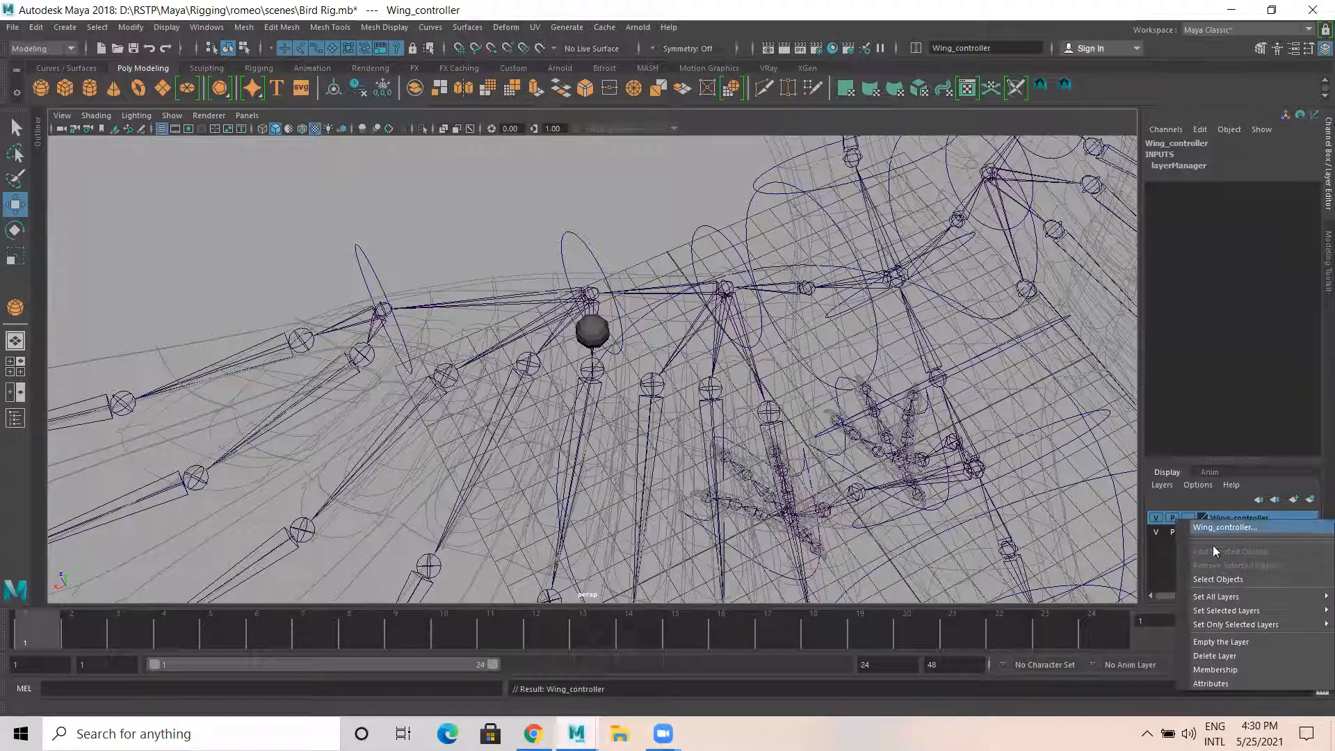
mouse_move(1245, 629)
left_click(1225, 527)
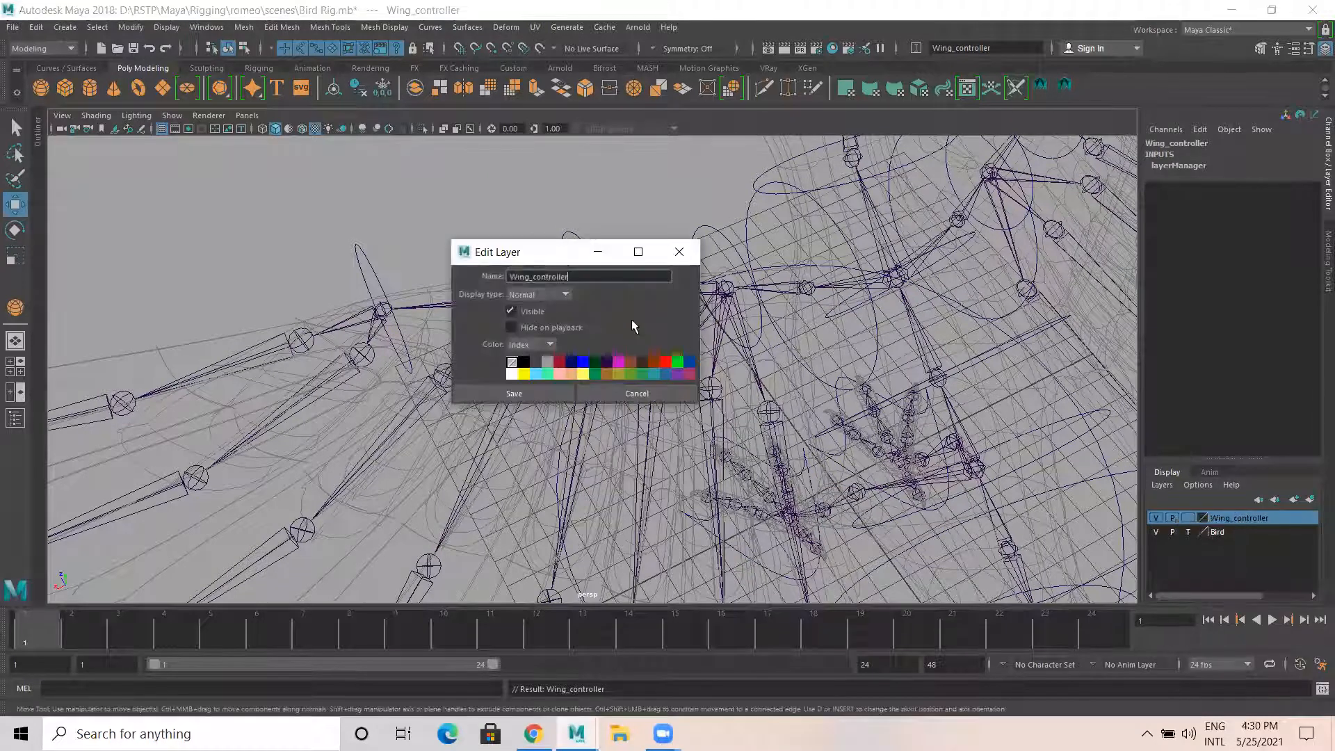
left_click_drag(549, 252, 508, 165)
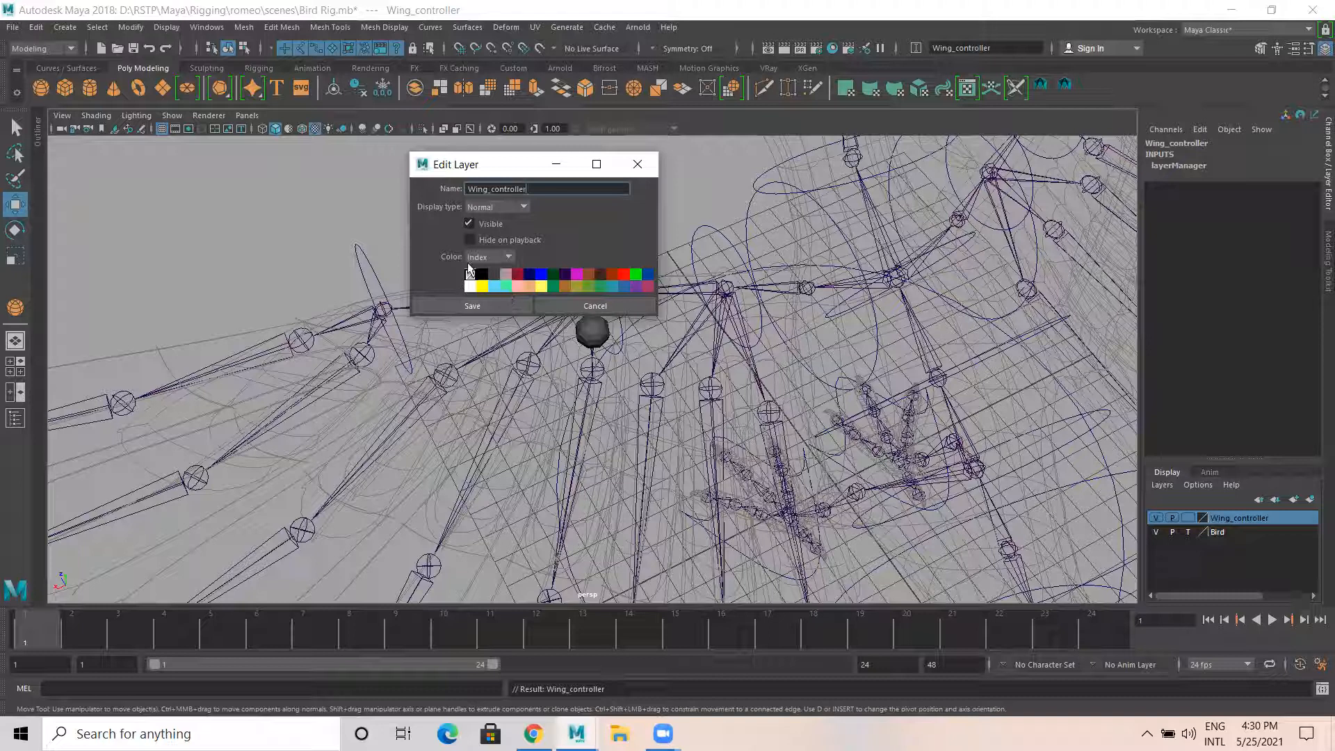
left_click(522, 206)
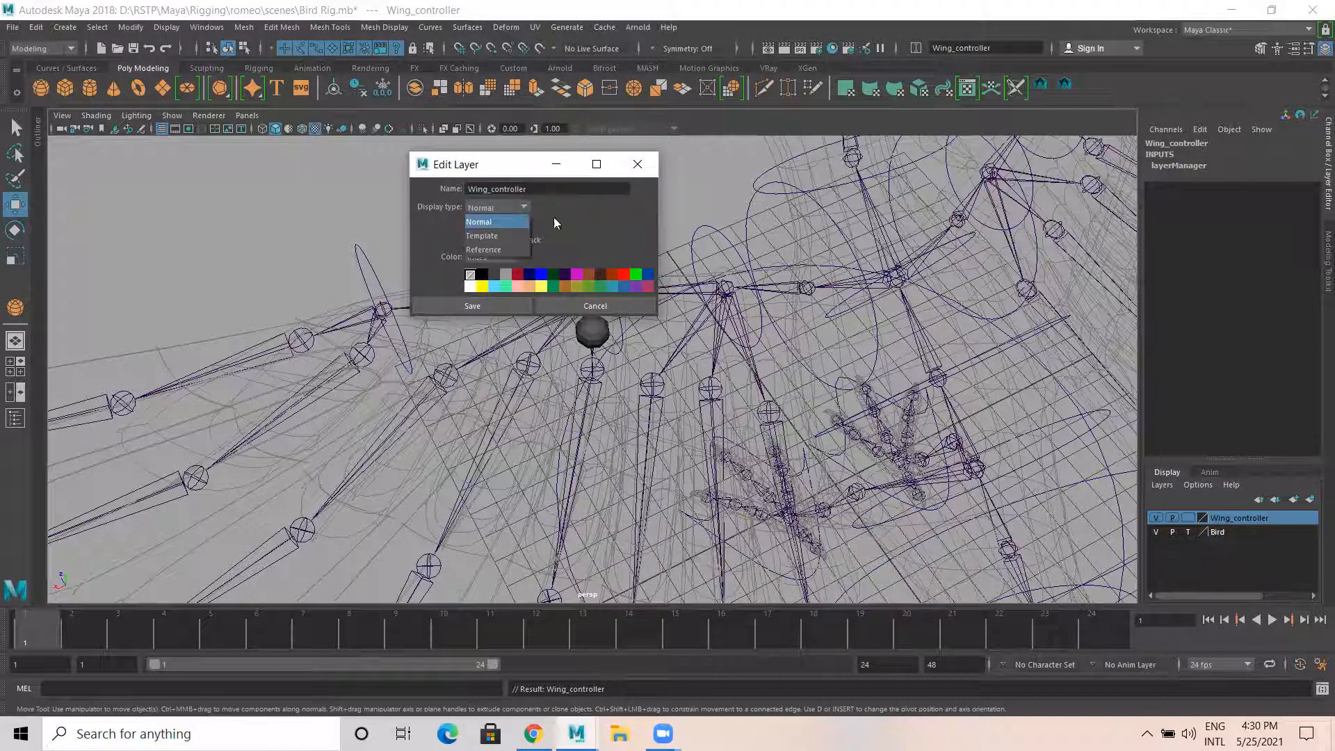
left_click(589, 219)
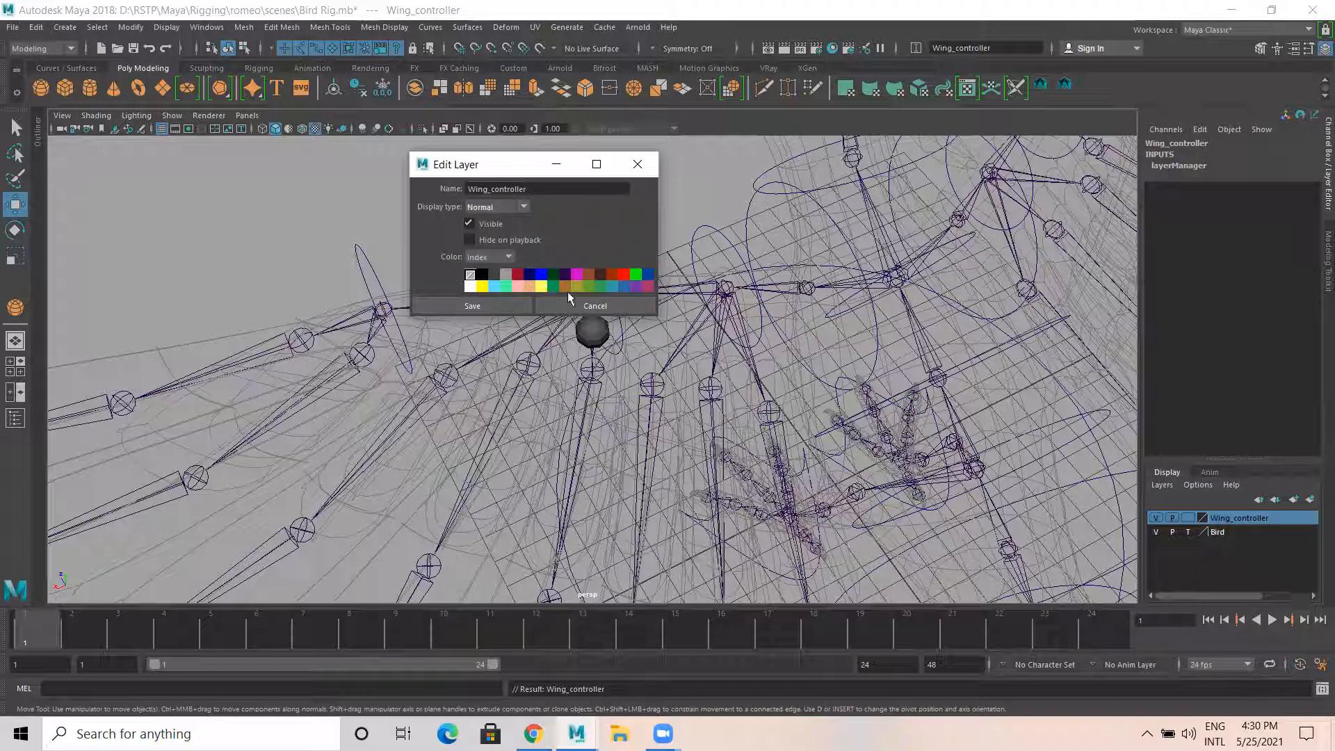
left_click(624, 274)
left_click(460, 308)
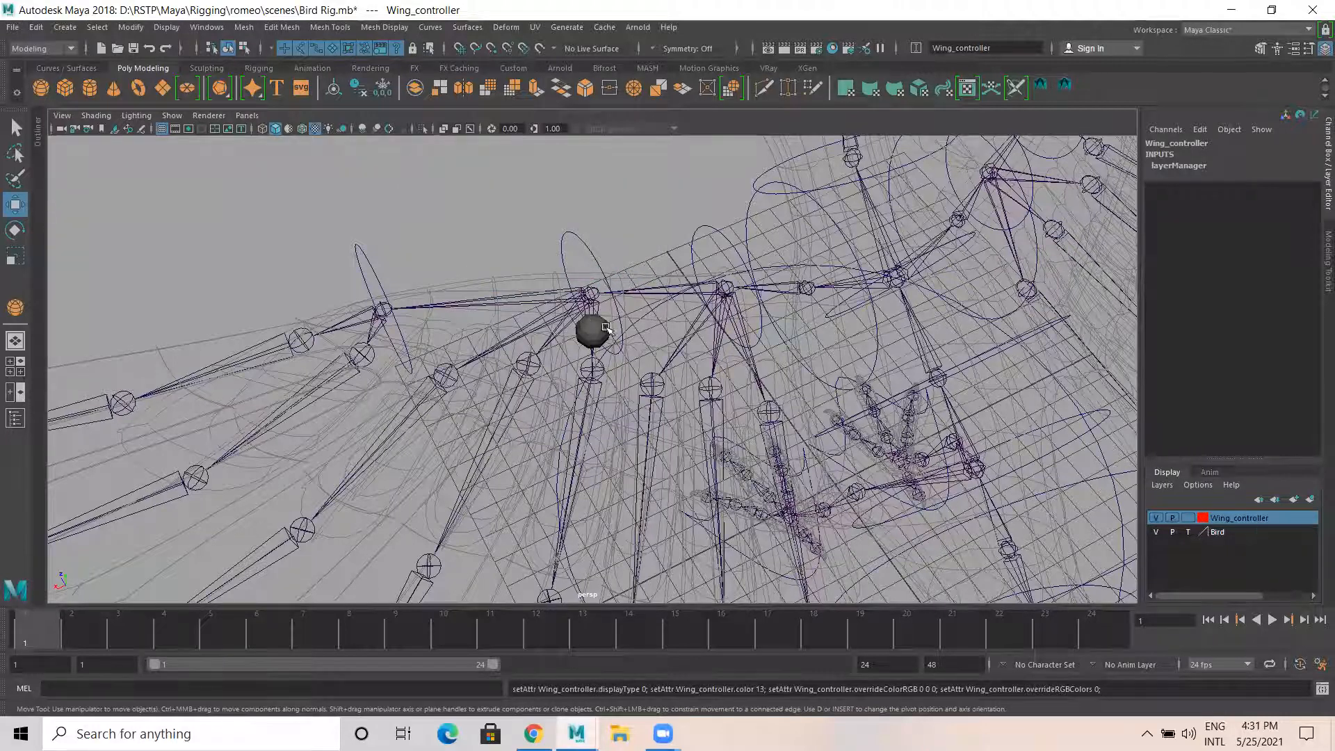
Select the feather control sphere and check its layer membership by toggling the Wing_controller layer's visibility off and on
left_click(591, 328)
left_click(1156, 518)
left_click(1157, 518)
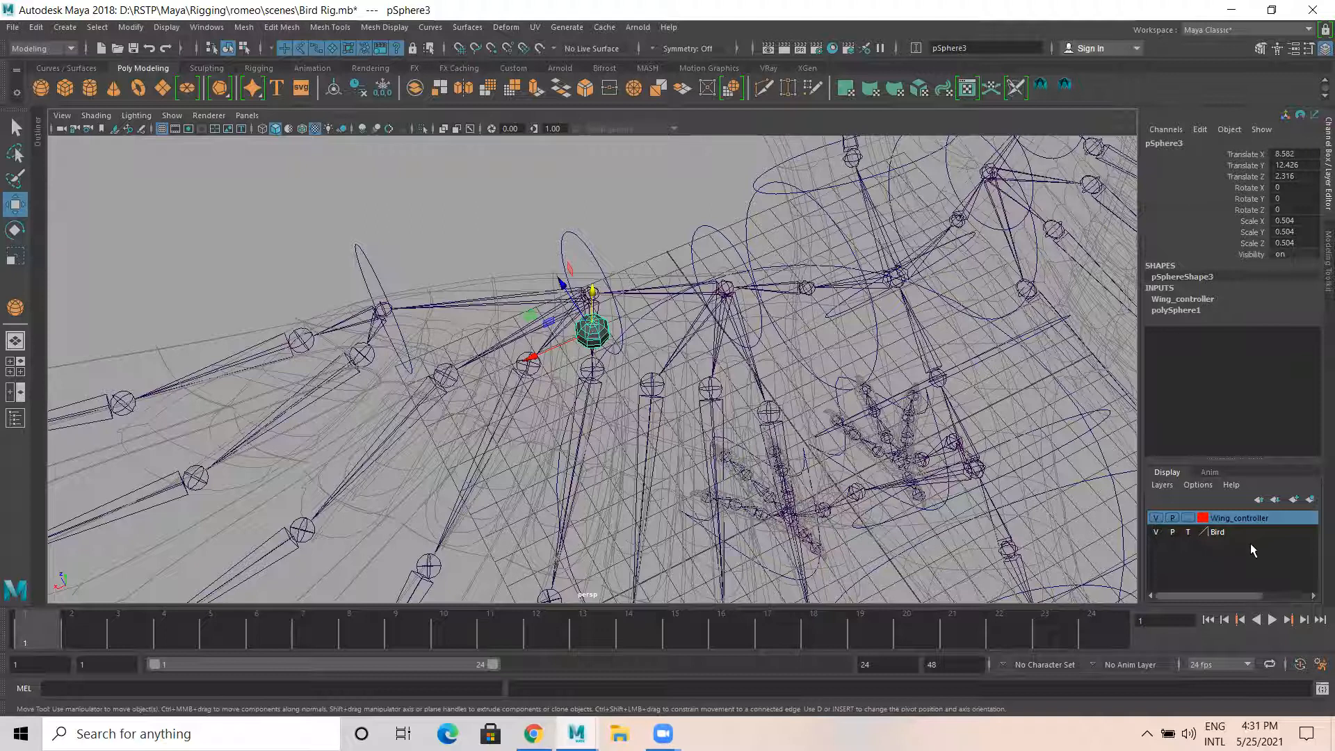
Disable Shading in the Wing_controller layer's drawing overrides so its sphere displays as wireframe
right_click(1223, 519)
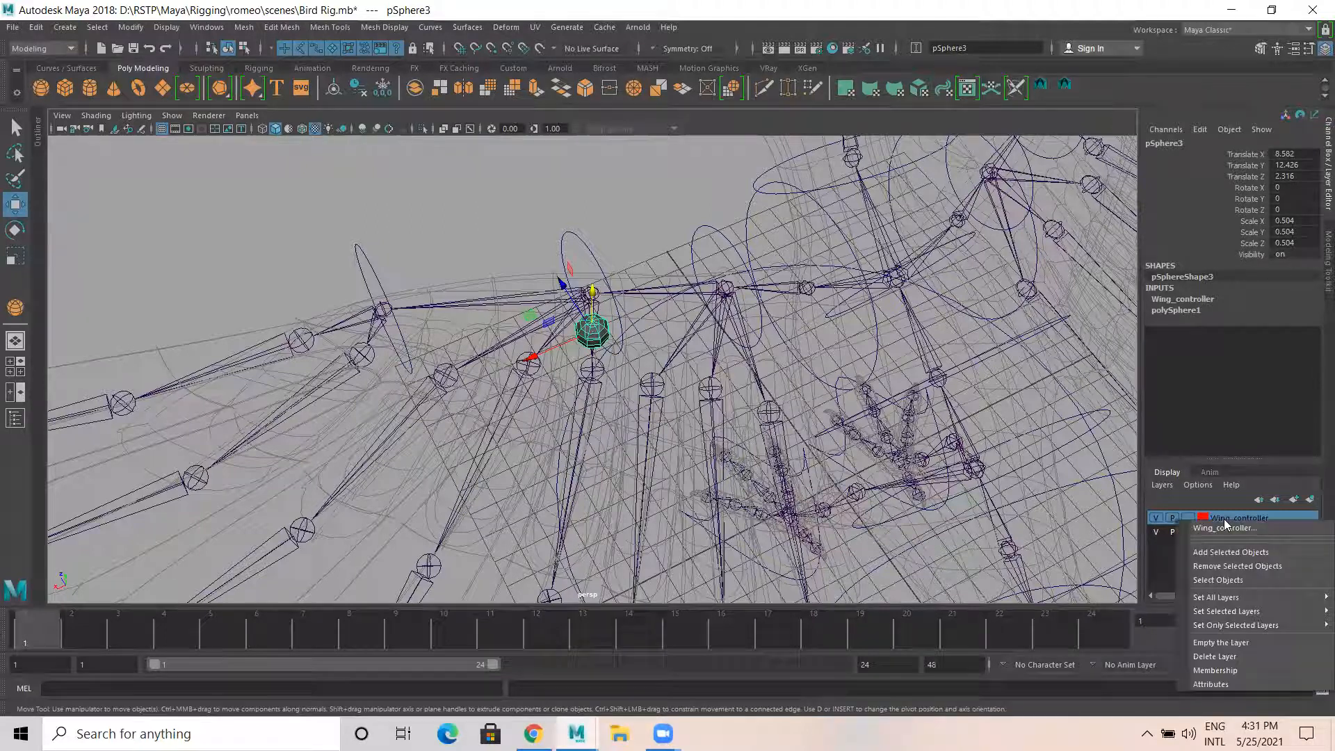
left_click(1227, 685)
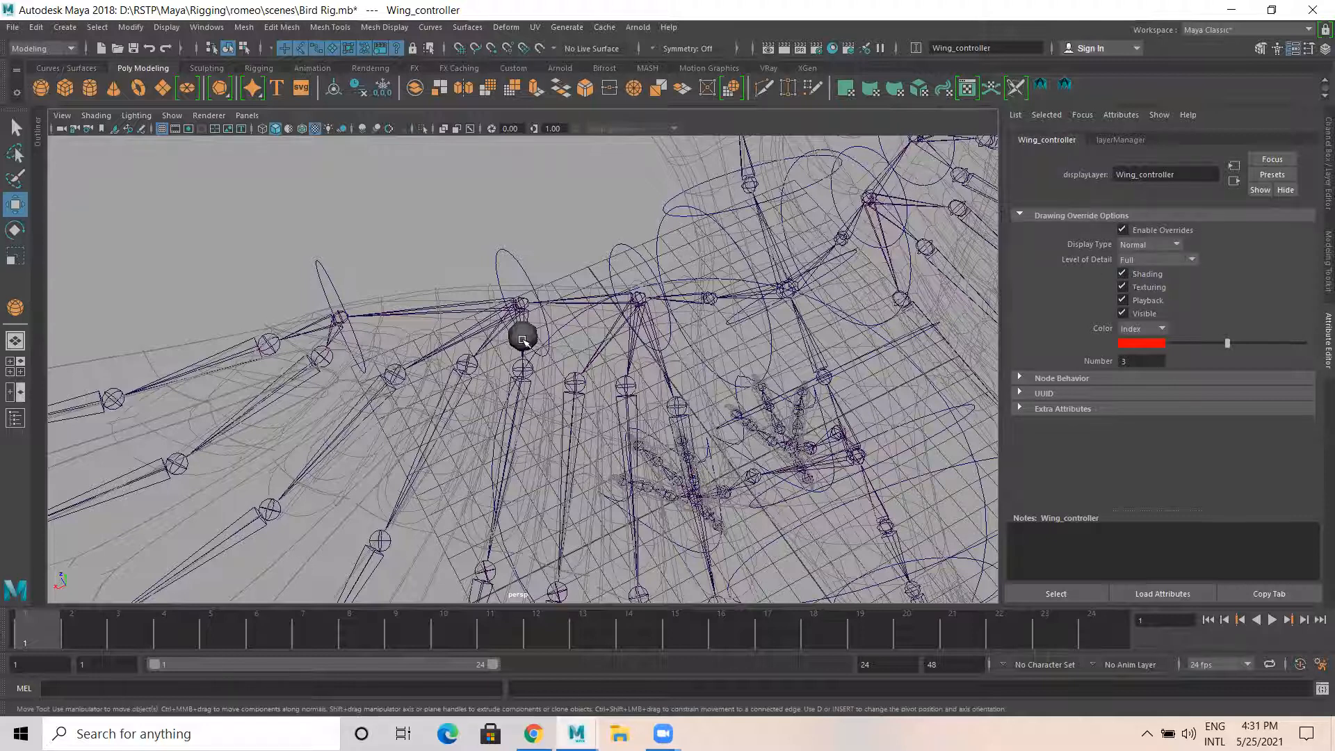
left_click(1122, 273)
left_click(1293, 49)
Select the wireframe control sphere and examine its placement relative to the wing's feather joints from several angles
left_click_drag(636, 391, 703, 345, "alt")
left_click(599, 306)
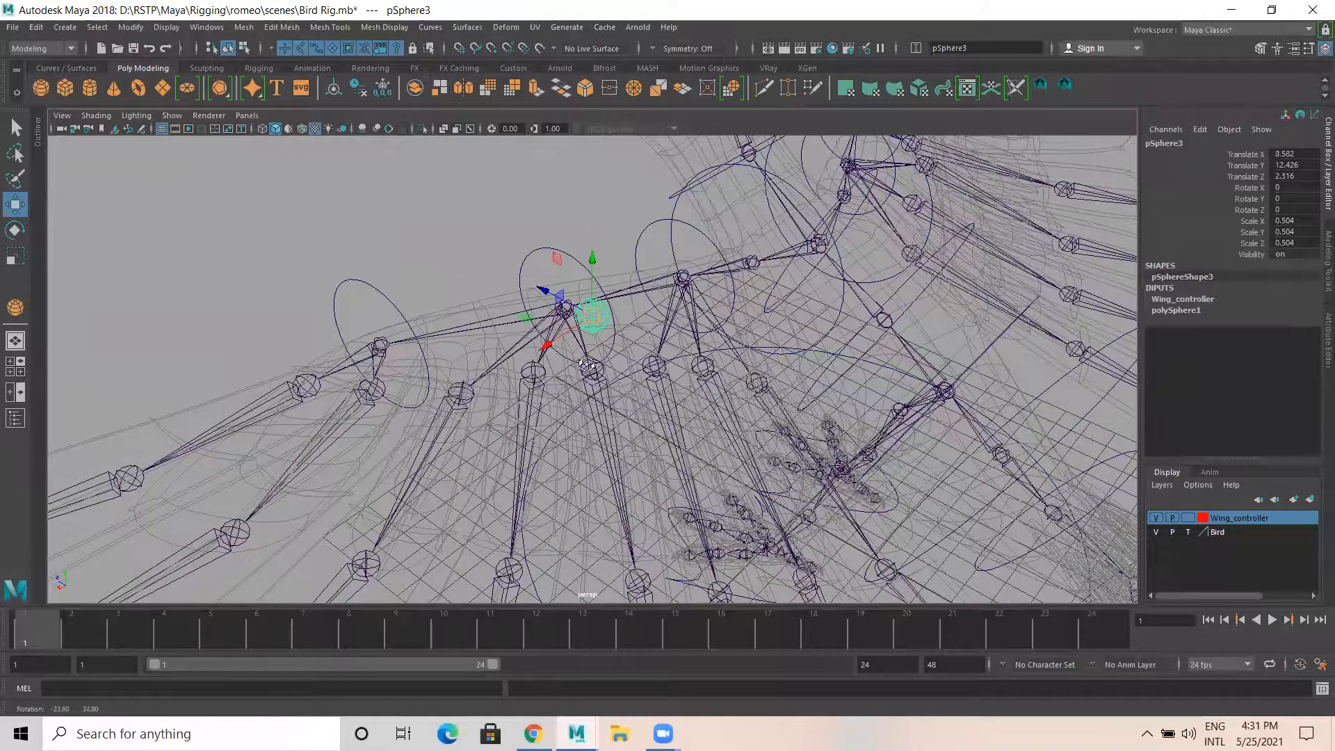
left_click_drag(630, 370, 708, 358, "alt")
left_click_drag(613, 375, 656, 353, "alt")
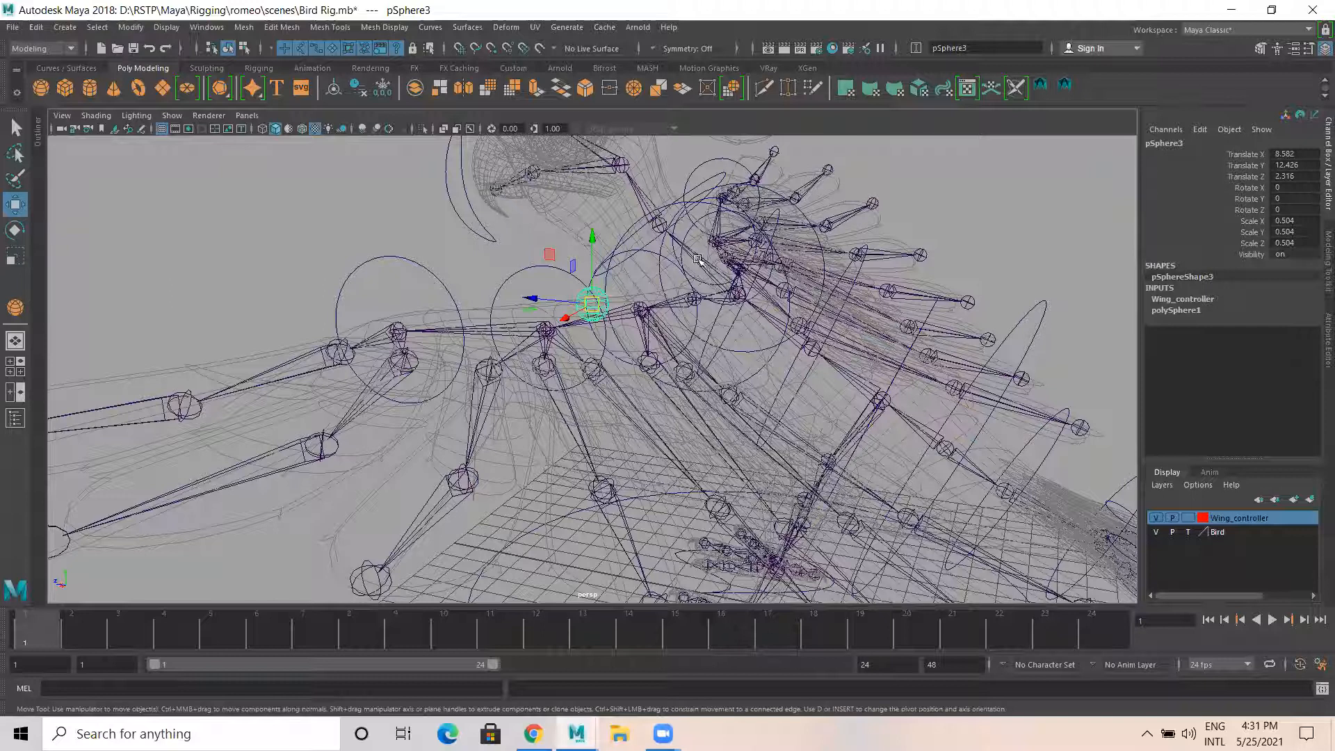
In the top view, duplicate the small sphere and snap the copy onto the base joint of the next left-wing feather outward
left_click_drag(599, 333, 611, 335, "alt")
left_click_drag(589, 407, 614, 371, "alt")
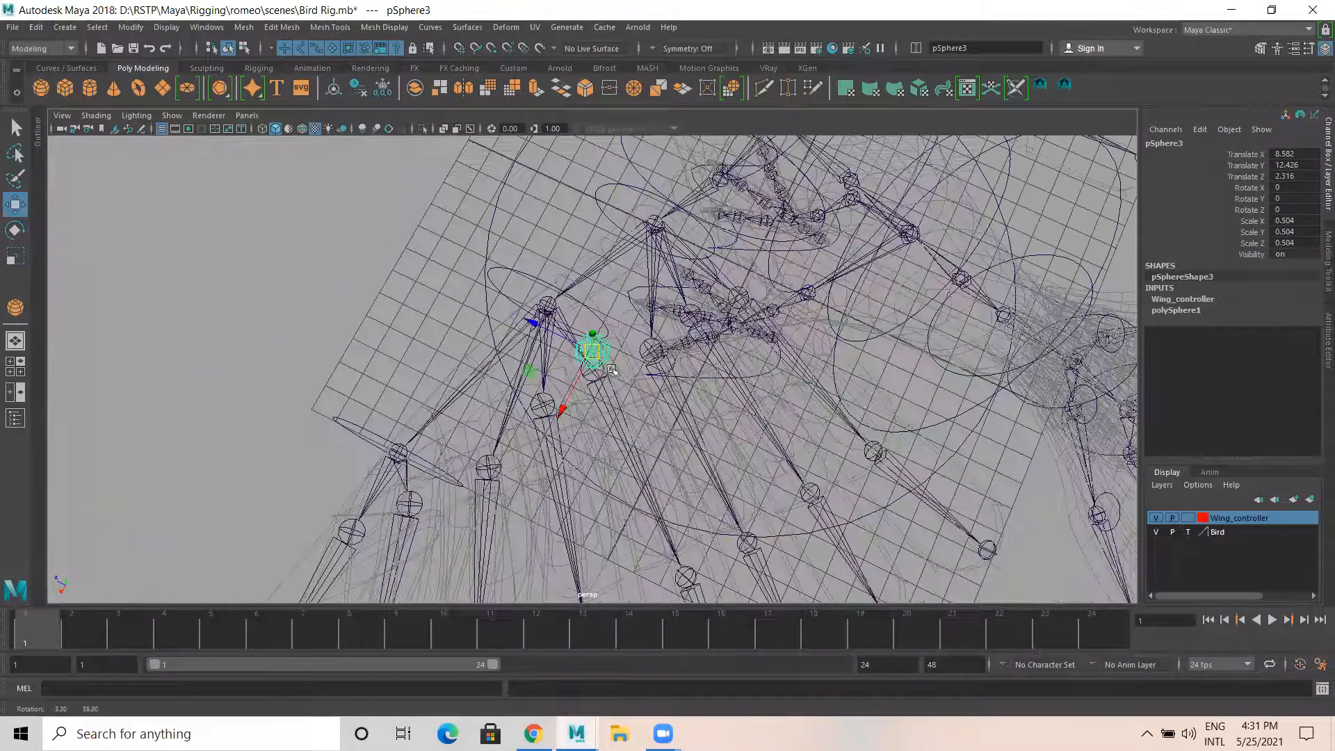
left_click_drag(544, 323, 507, 278, "alt")
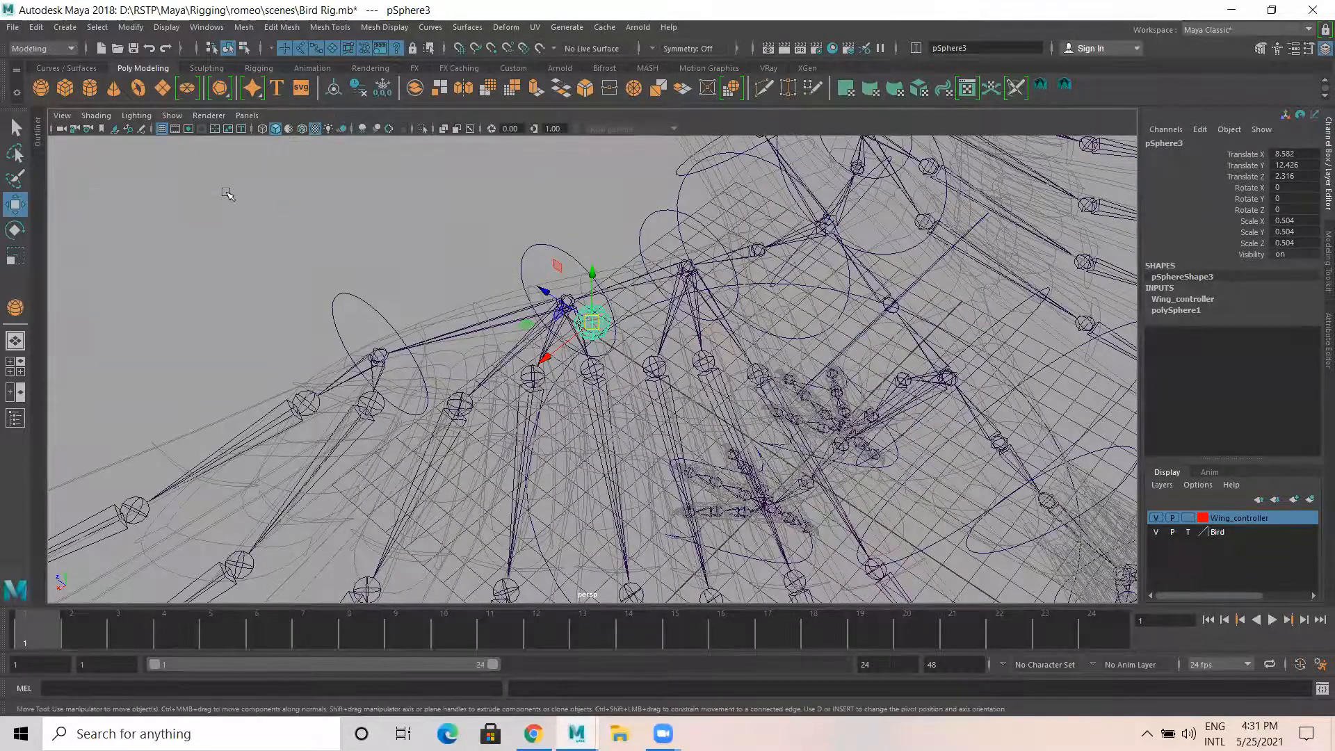
key("space")
key("space")
middle_click_drag(615, 441, 383, 493, "alt")
scroll(276, 382, "up", 3)
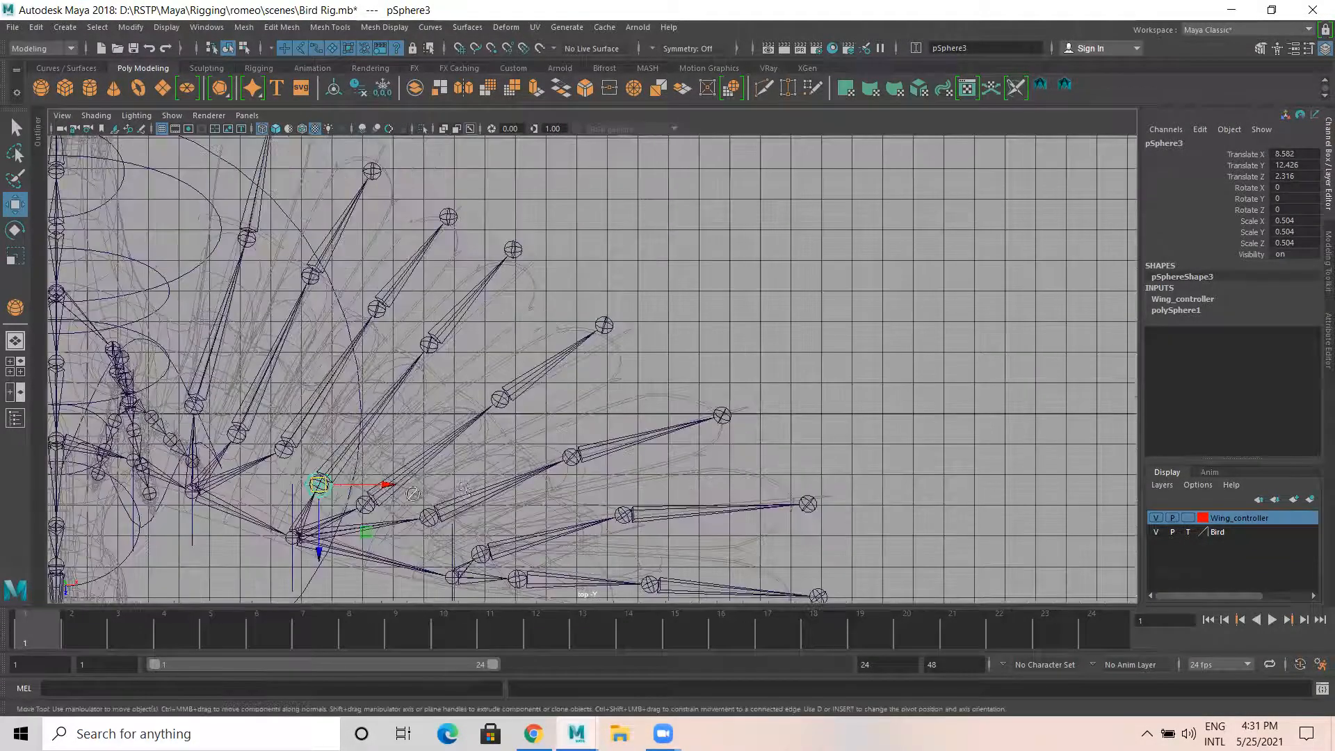
left_click_drag(463, 486, 464, 487, "alt")
middle_click_drag(463, 487, 431, 363, "alt")
middle_click_drag(313, 369, 314, 314, "alt")
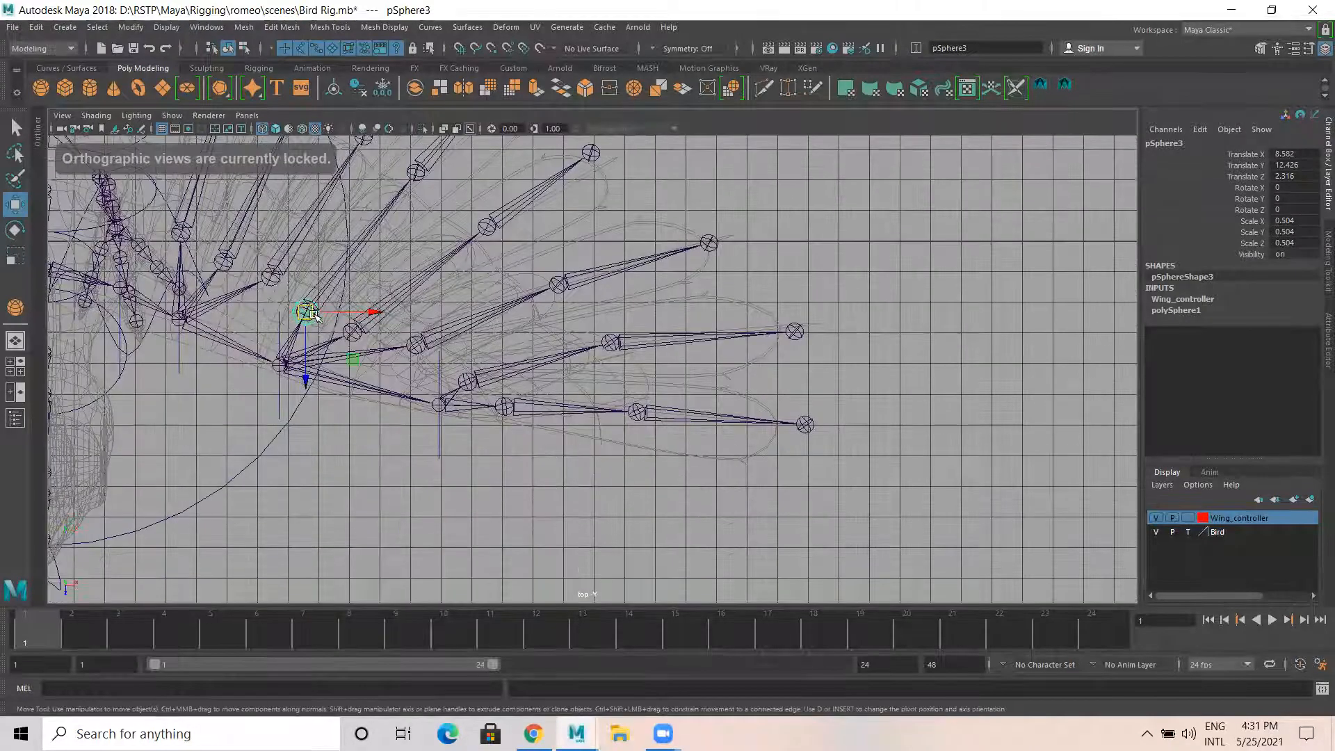
key("ctrl+d")
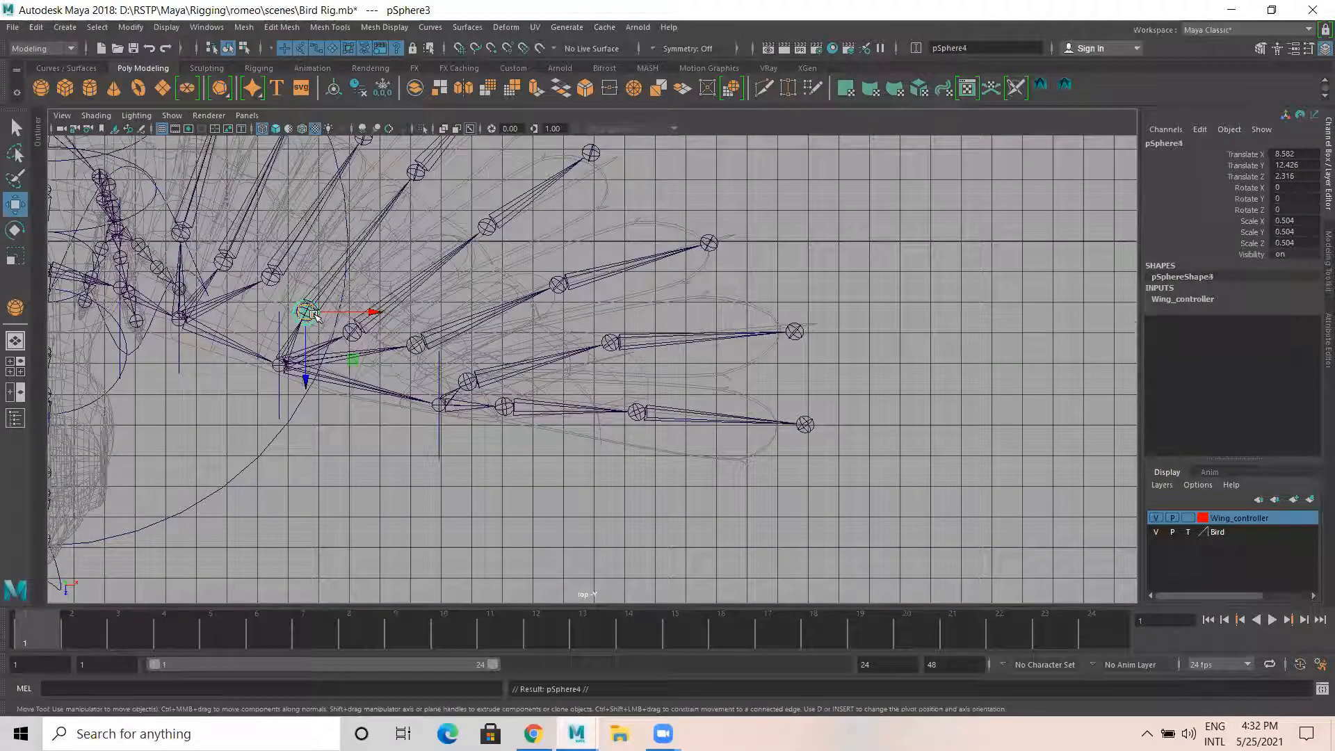
key("v")
middle_click_drag(350, 331, 355, 331)
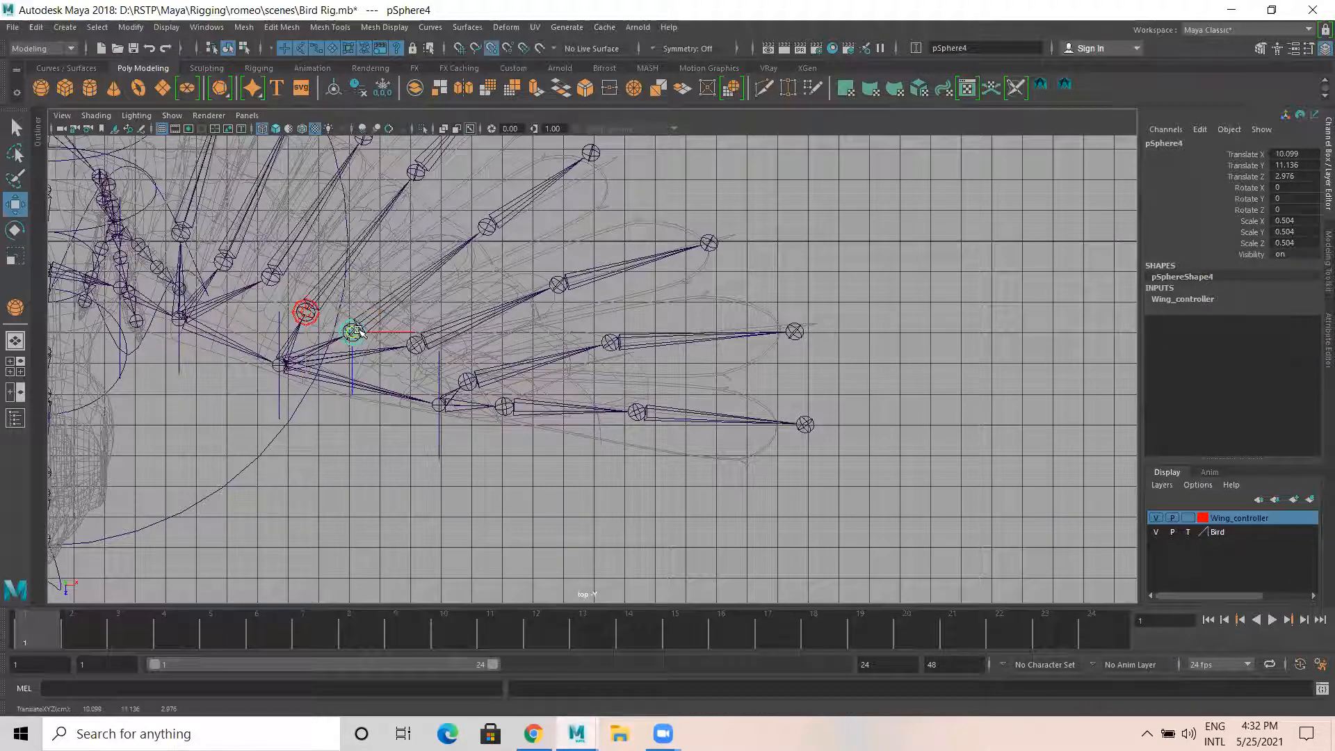
Snap the original sphere to its feather joint and place a duplicate on the base joint of the third-outermost left-wing feather
left_click(300, 309)
left_click_drag(299, 309, 298, 309)
key("ctrl+z")
left_click(303, 313)
key("v")
mouse_move(304, 313)
left_mouse_down()
mouse_move(348, 331)
mouse_move(301, 307)
left_mouse_up()
key("ctrl+d")
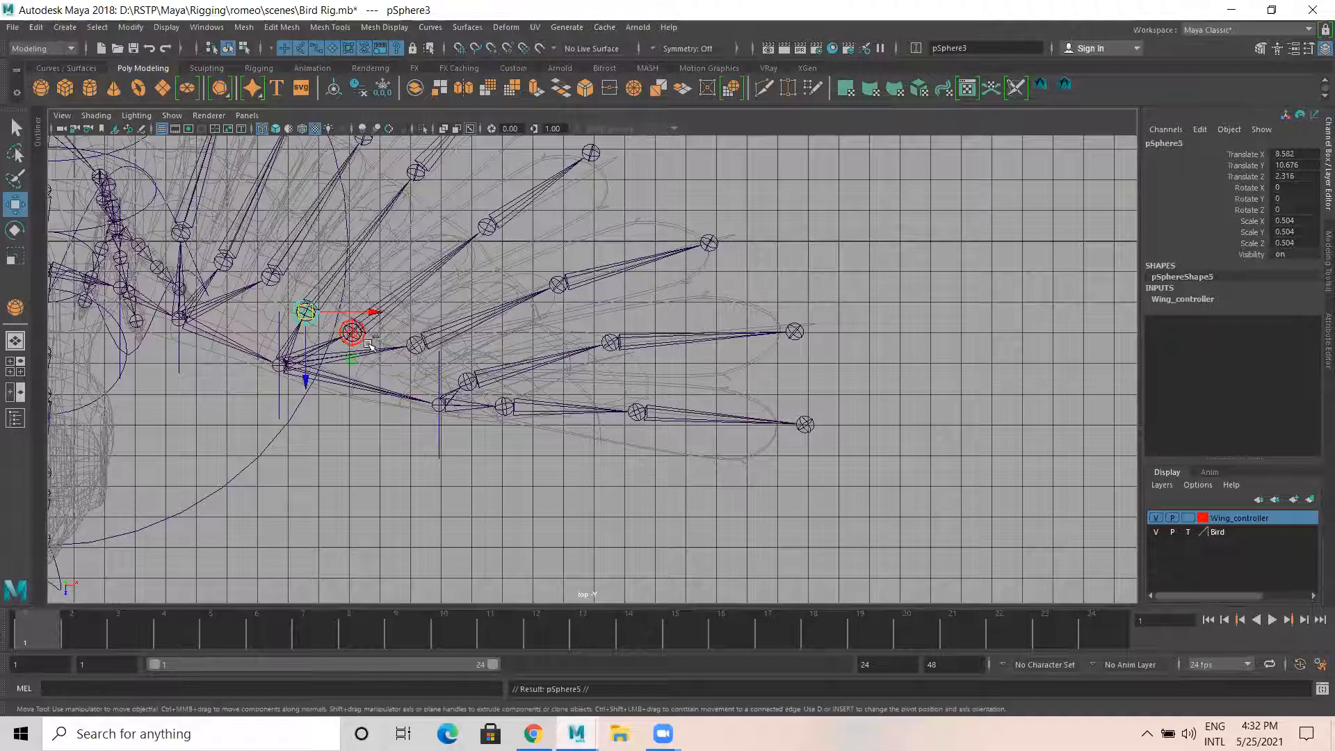
middle_click_drag(415, 344, 416, 345)
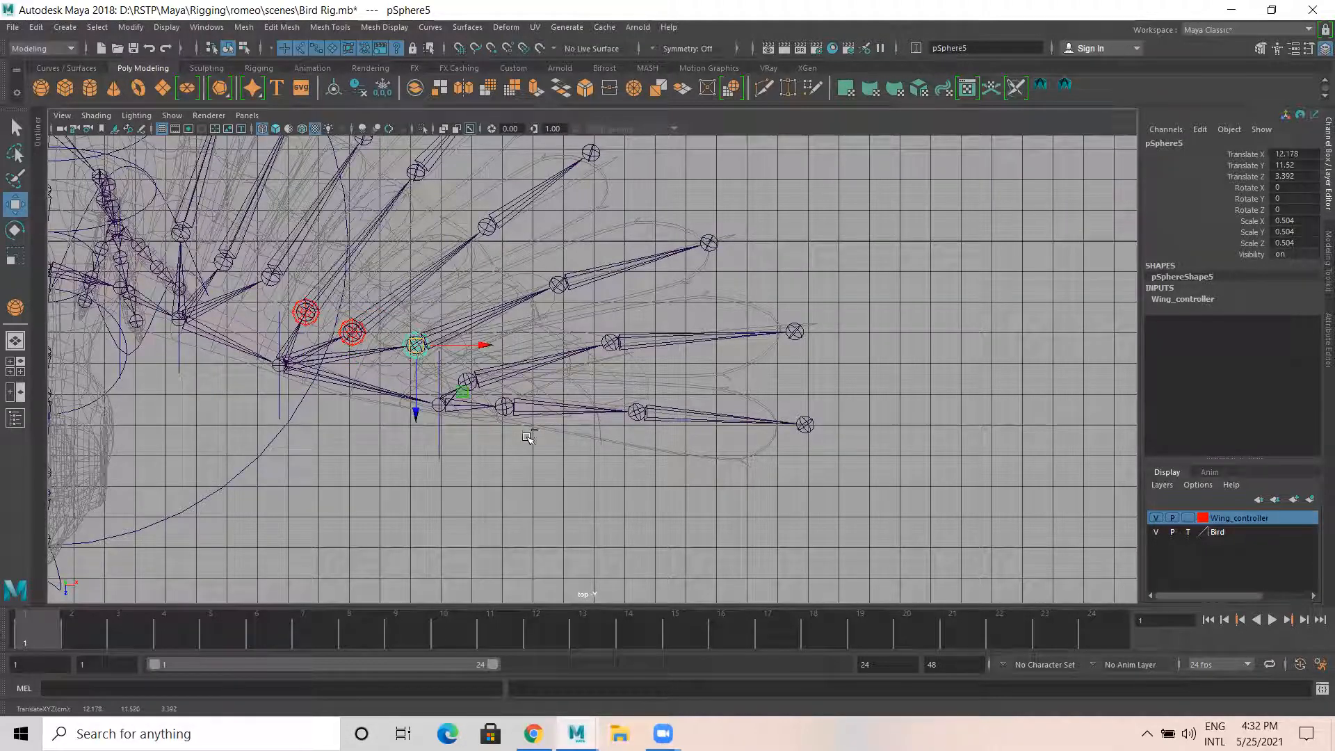
Duplicate the sphere twice and snap the copies onto the base joints of the two outermost left-wing feathers
key("ctrl+d")
middle_click_drag(466, 394, 536, 425)
key("ctrl+d")
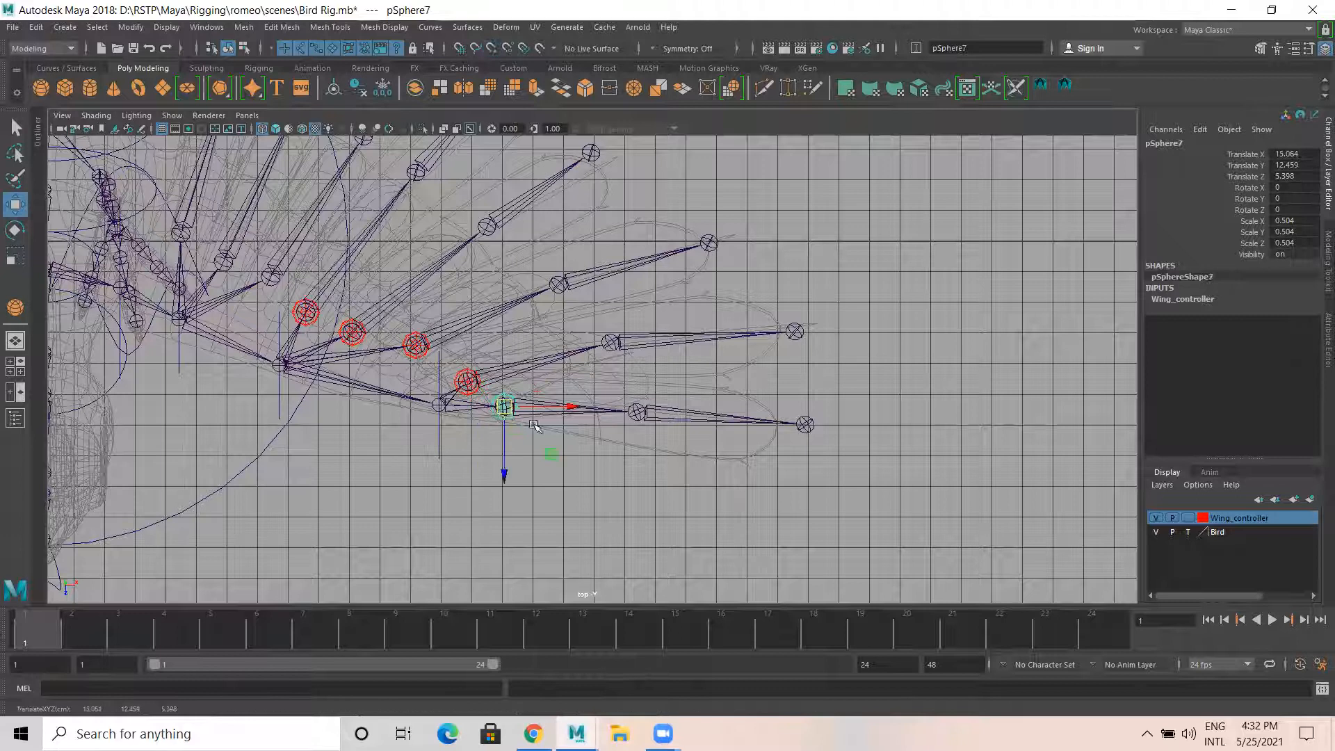
Duplicate the sphere onto the middle joints of the four outermost left-wing feathers, snapping each copy to its joint
key("ctrl+d")
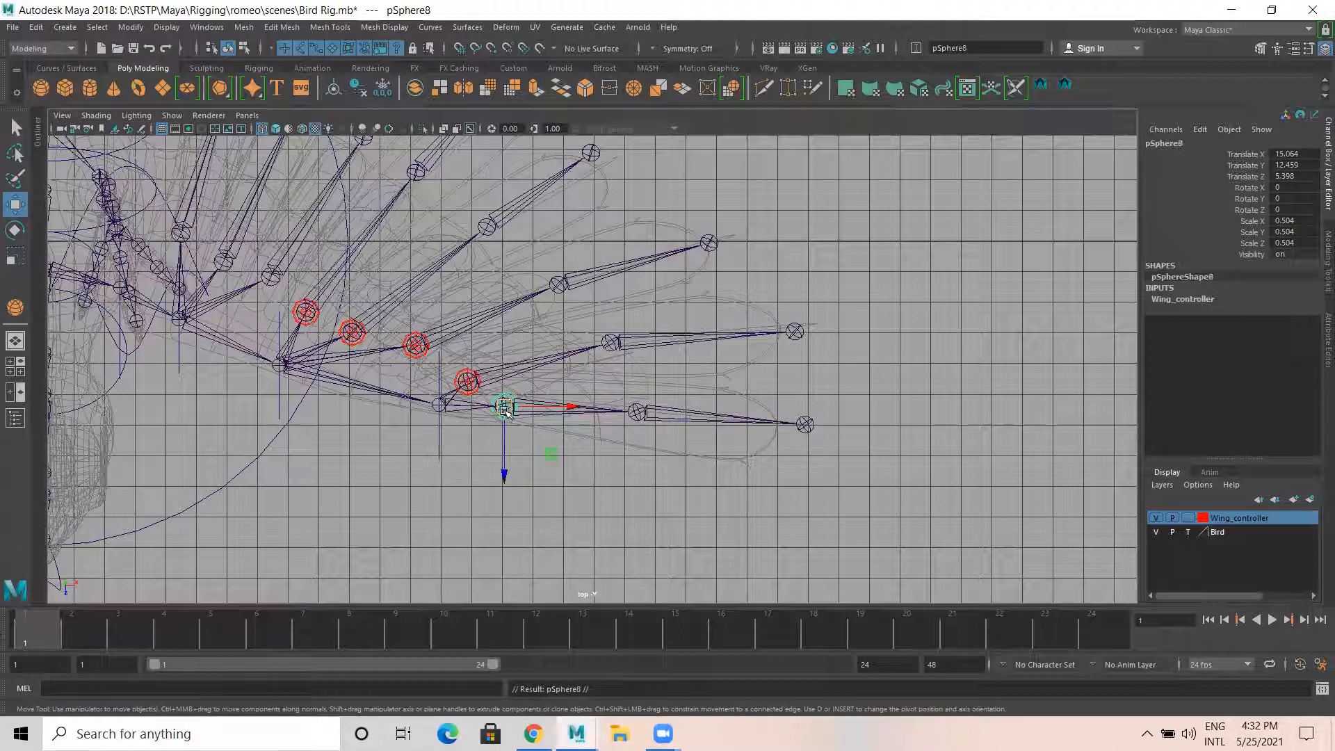
middle_click_drag(542, 419, 667, 421)
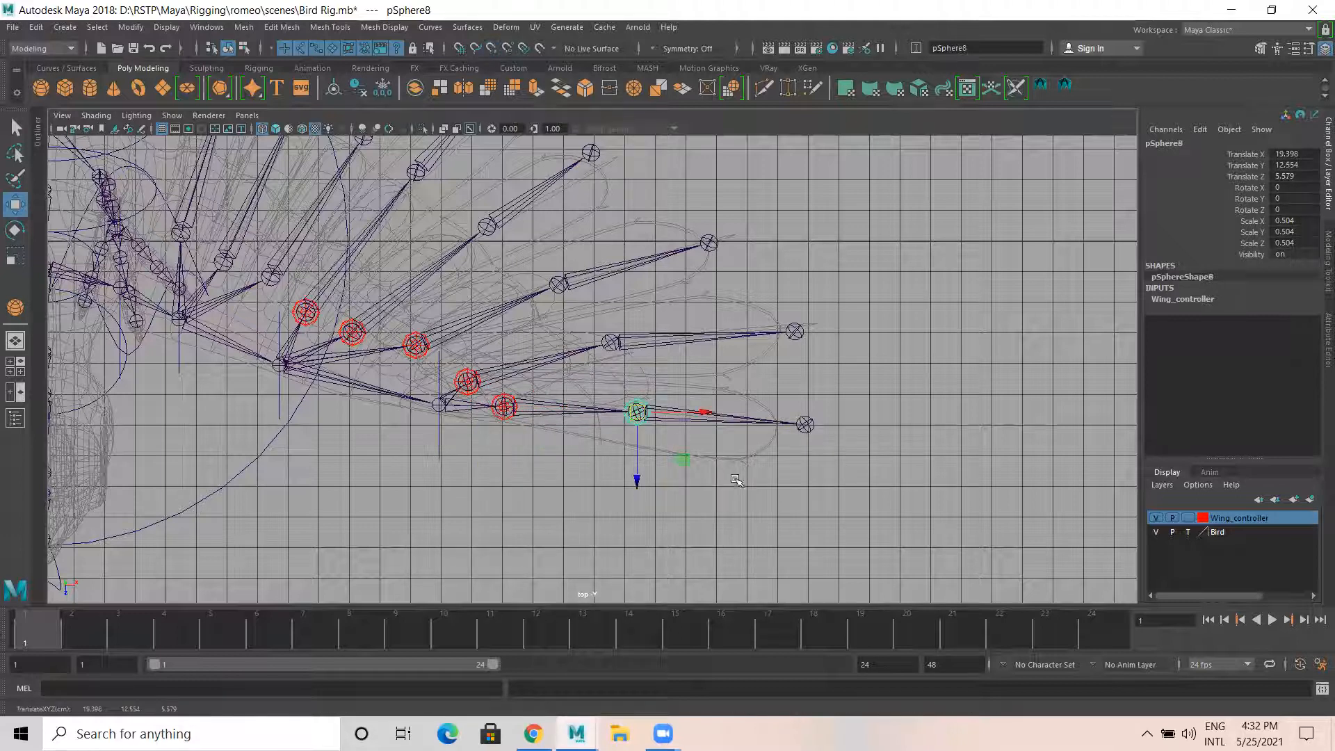
middle_click_drag(699, 495, 531, 439, "alt")
key("ctrl+d")
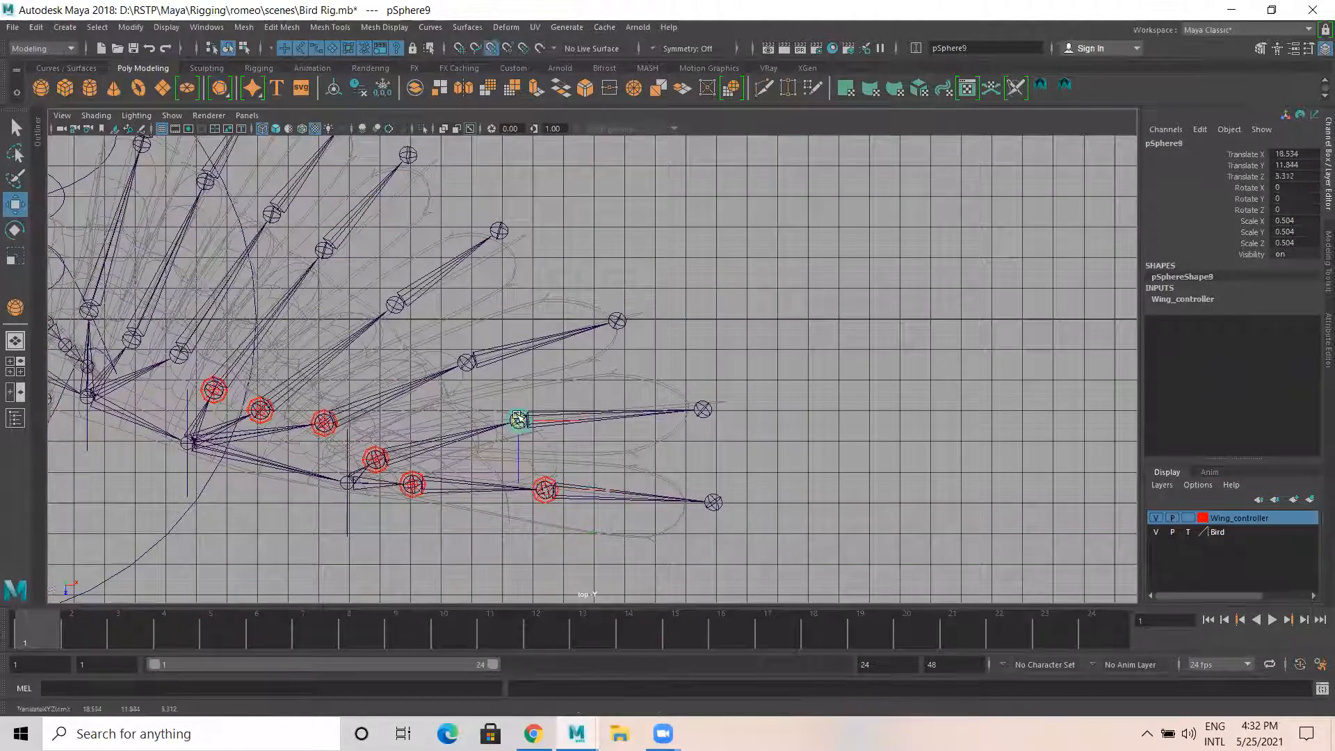
key("ctrl+d")
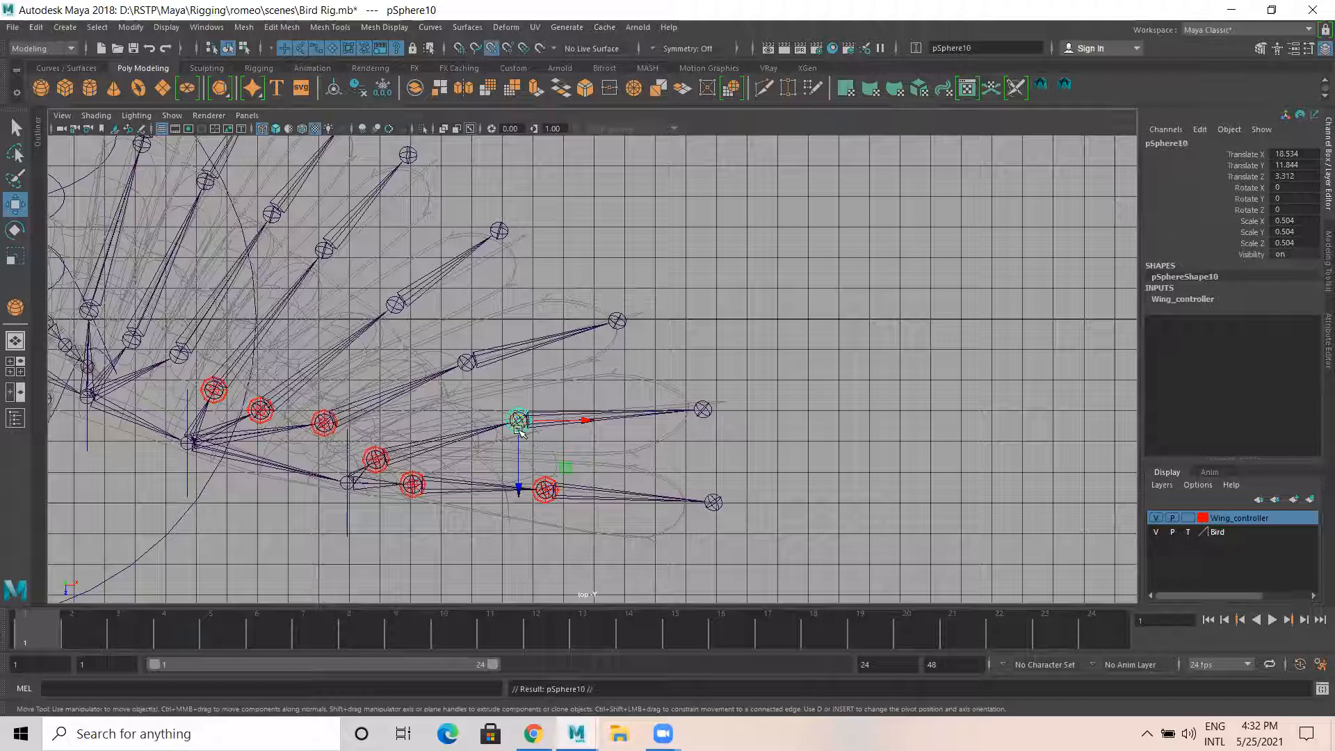
middle_click_drag(532, 439, 464, 362)
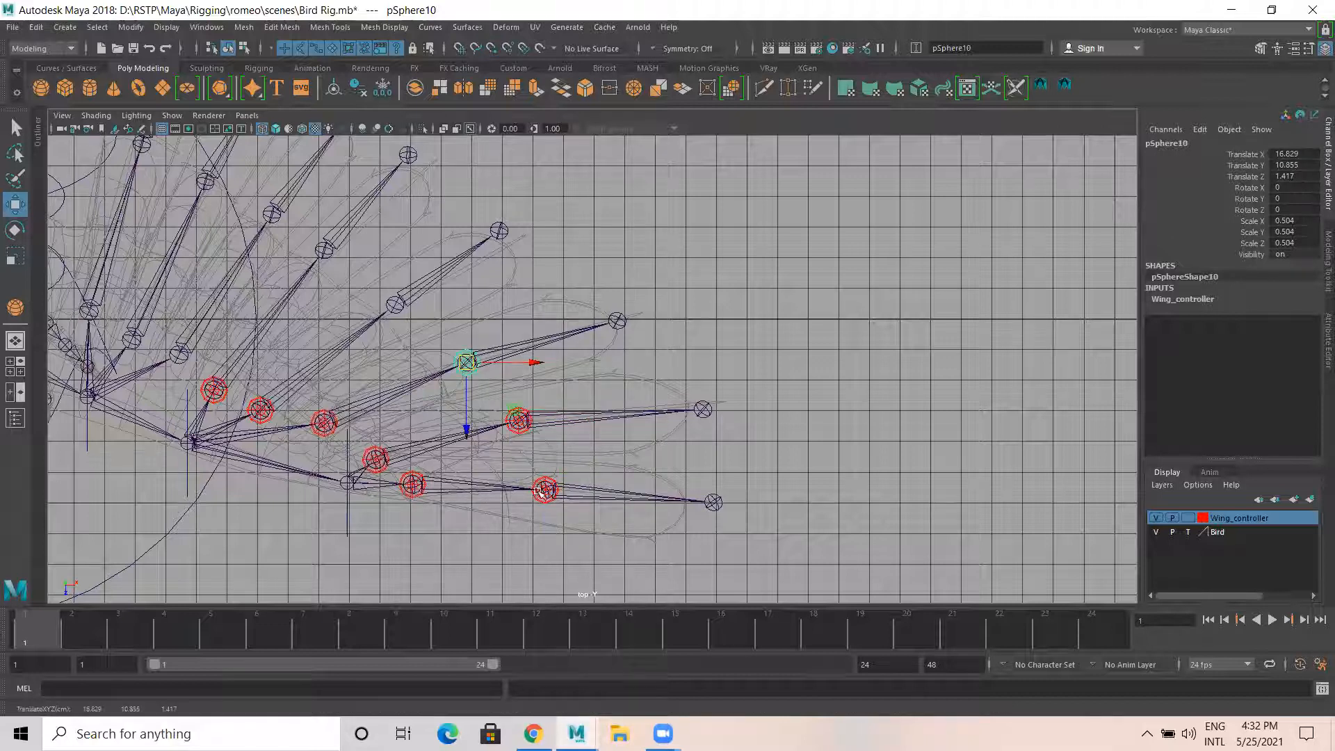
key("ctrl+d")
middle_click_drag(465, 362, 387, 299)
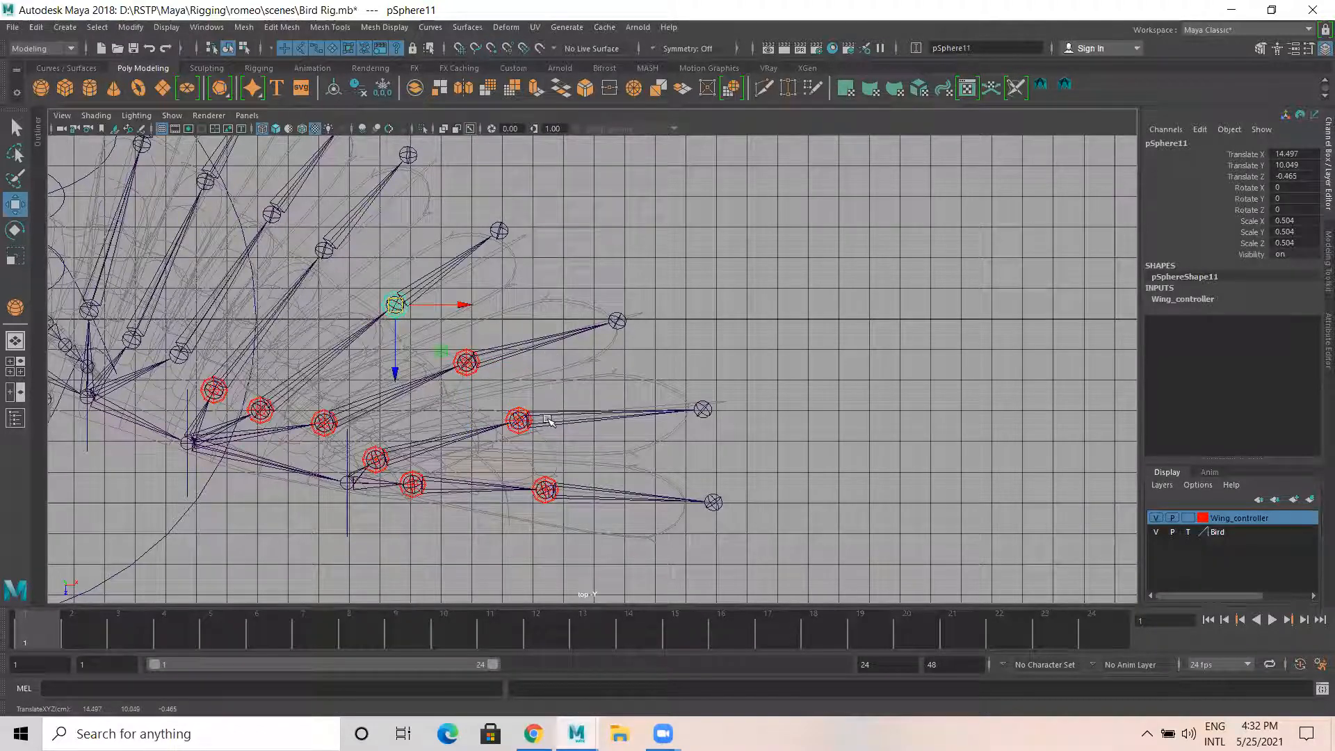
Snap sphere duplicates onto the middle joints of the next two left-wing feathers inward
middle_click_drag(468, 396, 700, 524, "alt")
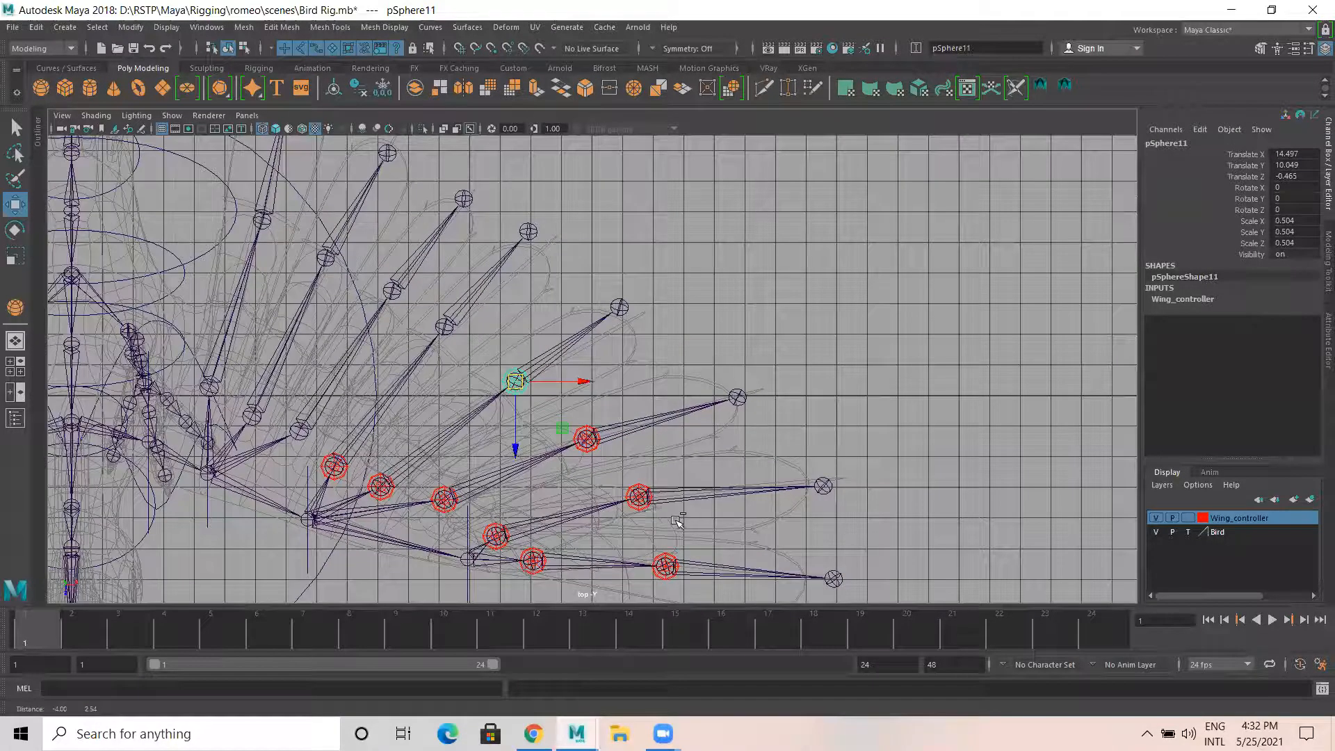
key("ctrl+d")
key("v")
left_click_drag(602, 403, 533, 350)
key("ctrl+d")
key("v")
left_click_drag(533, 349, 402, 426)
Duplicate the sphere onto the base joints of the three innermost left-wing feathers, snapping each copy in place
key("ctrl+d")
key("v")
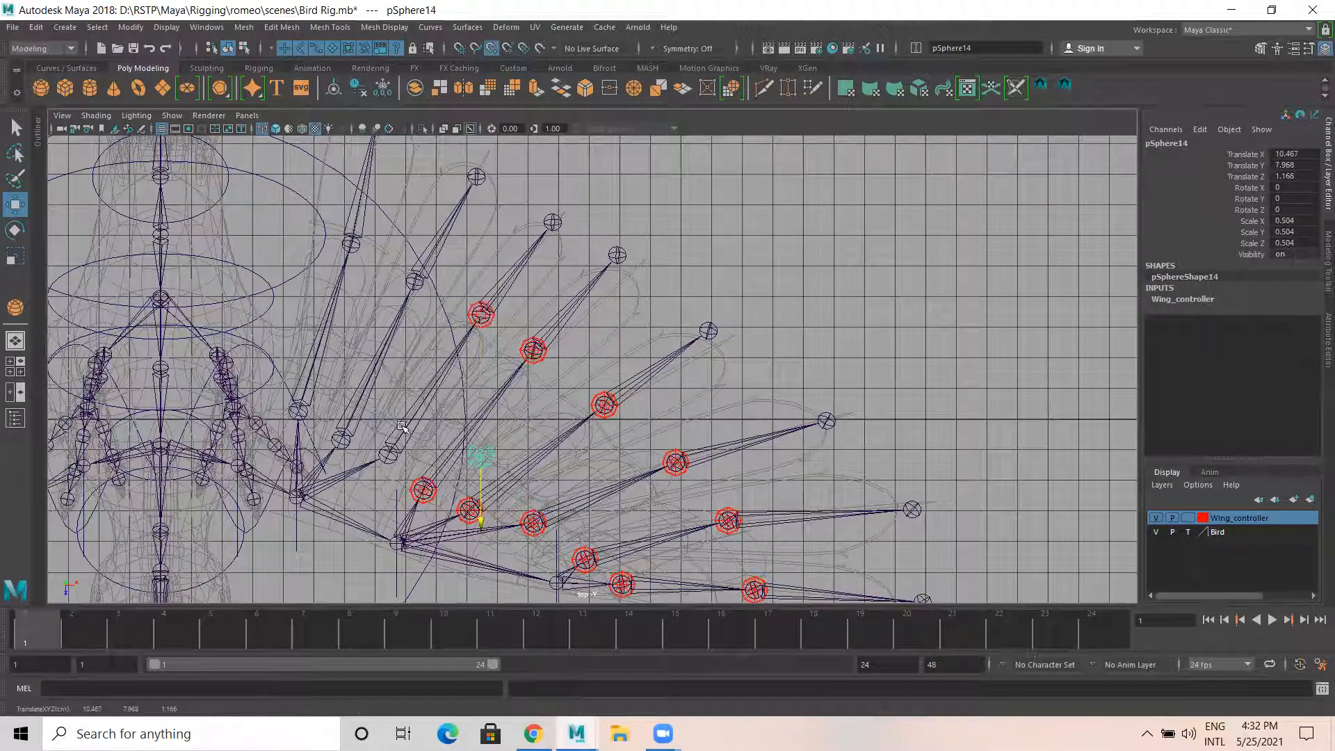
left_click_drag(480, 455, 340, 439)
key("ctrl+d")
key("v")
key("ctrl+d")
key("v")
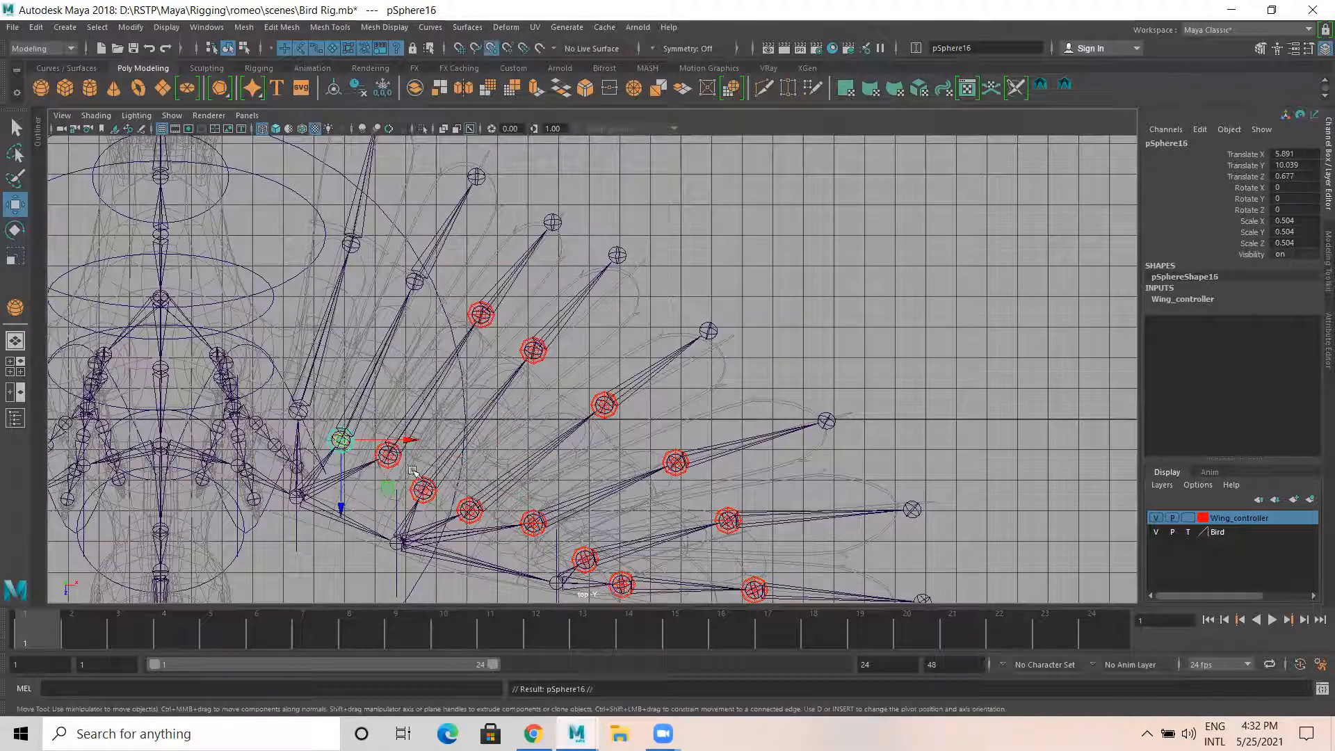
key("ctrl+d")
key("v")
left_click_drag(353, 443, 300, 412)
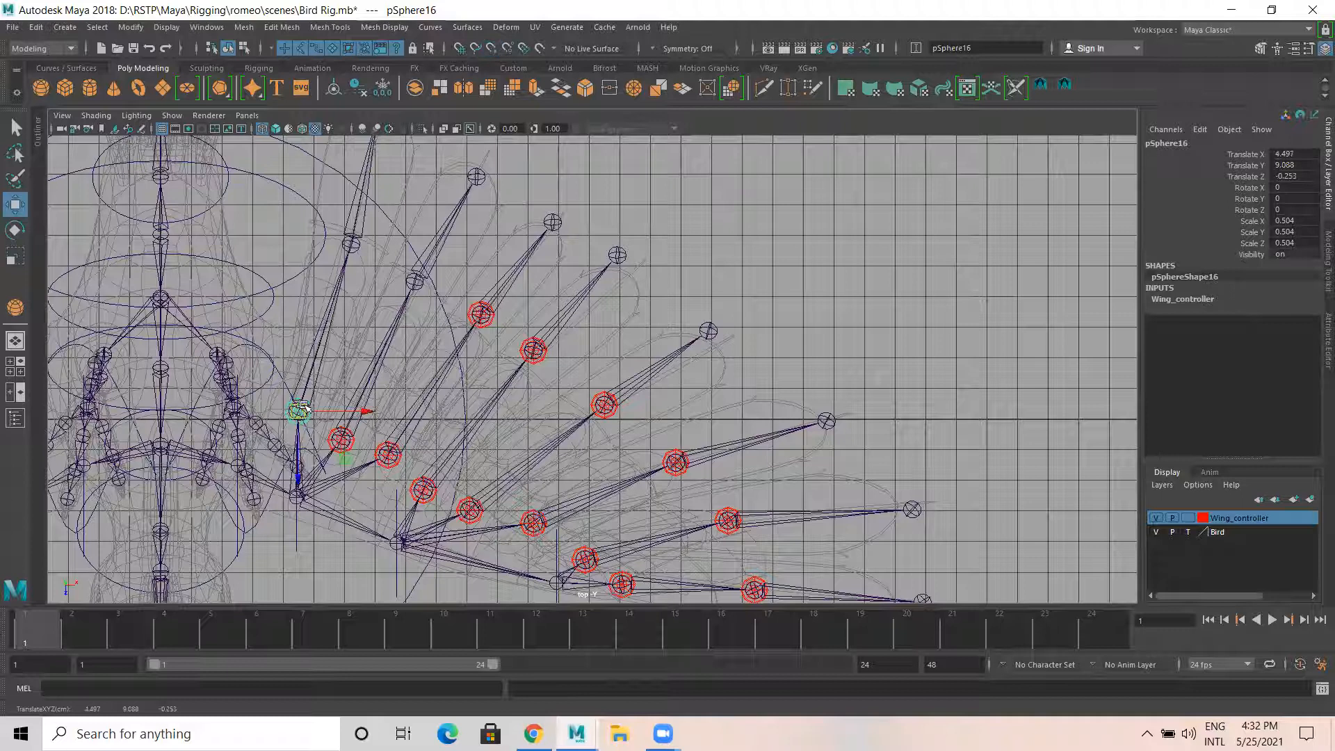
Snap sphere duplicates onto the middle joints of the two innermost left-wing feathers
key("v")
left_click(351, 244)
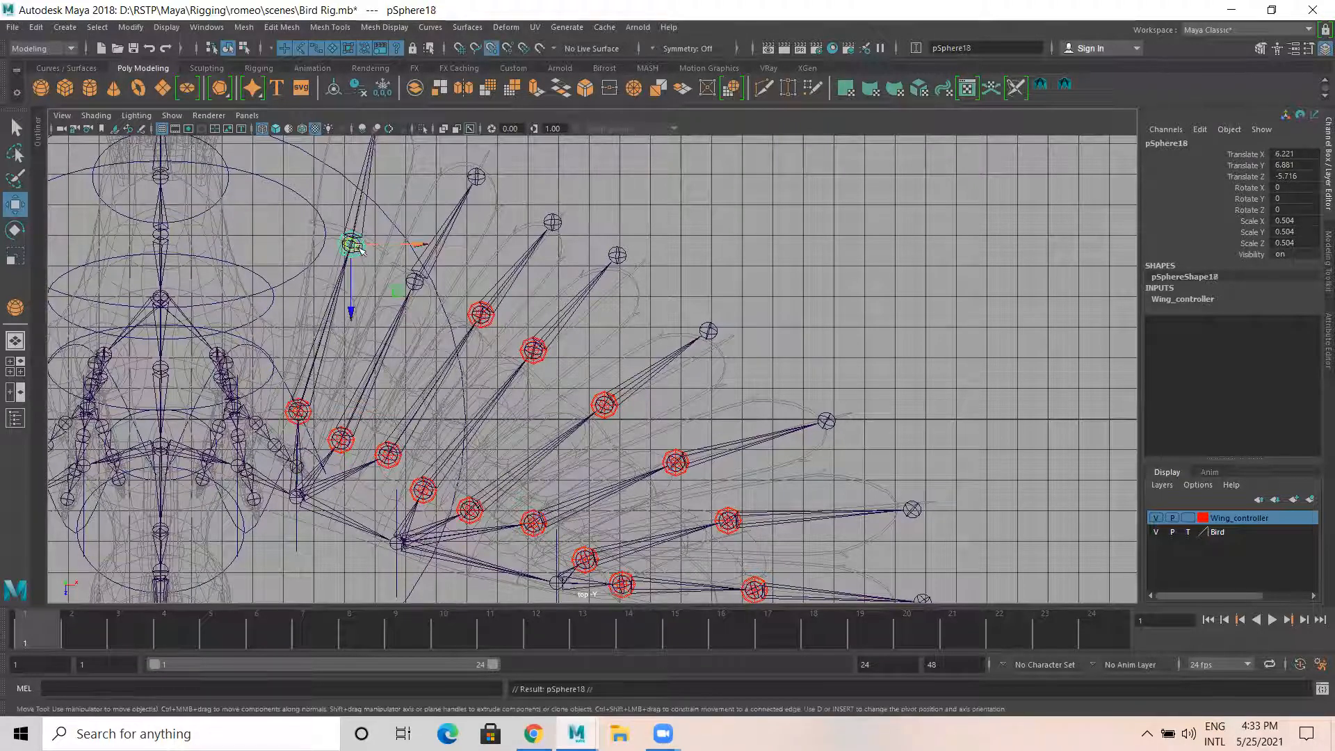
left_click_drag(351, 244, 415, 282)
Examine the placement of the left-wing spheres from several angles in the perspective view and return to the top view
scroll(515, 415, "down", 1)
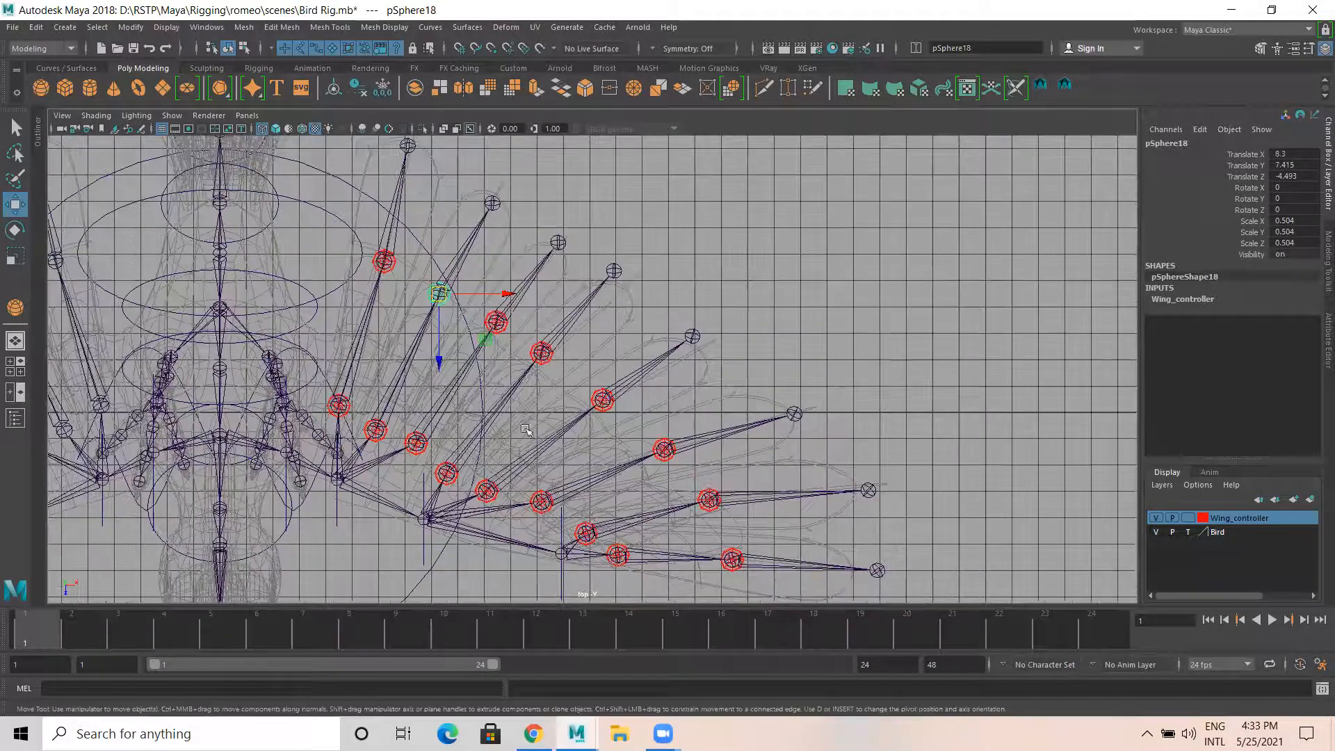
scroll(603, 471, "down", 1)
key("space")
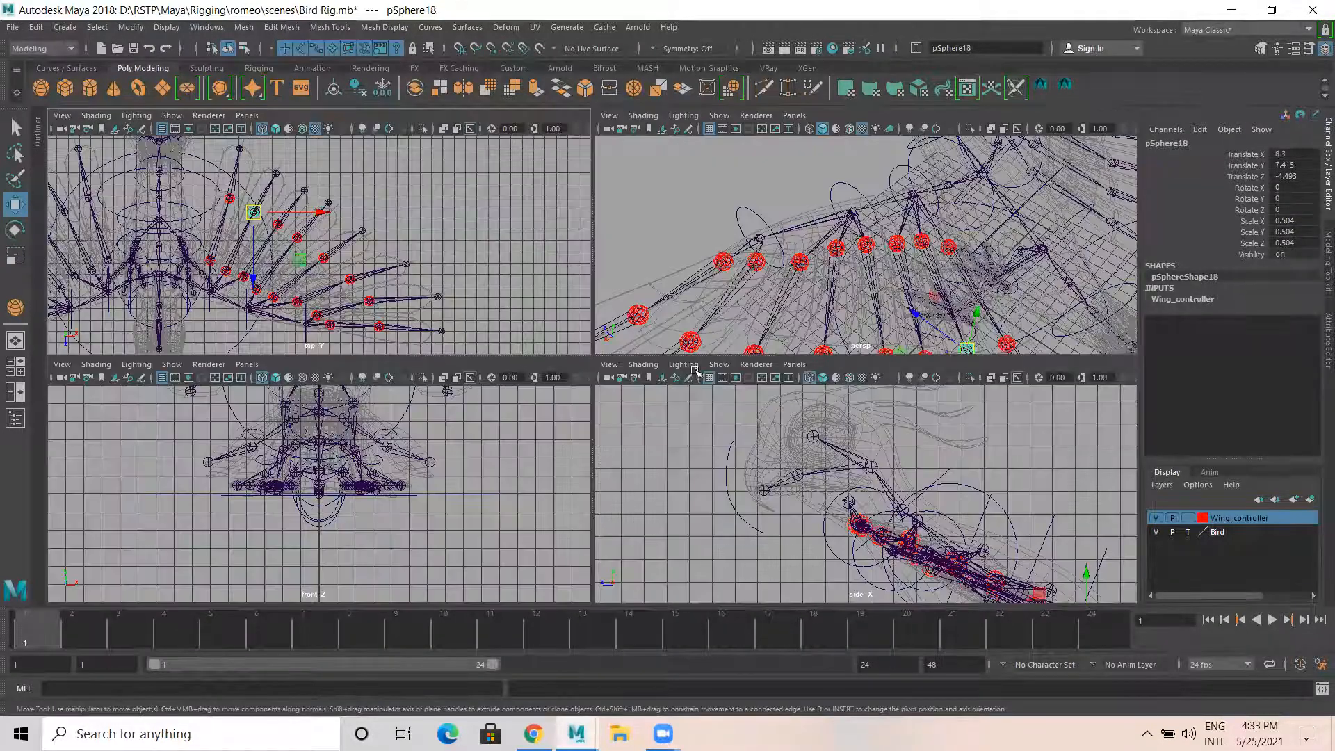
key("space")
left_click_drag(684, 365, 514, 424, "alt")
left_click_drag(410, 432, 605, 460, "alt")
left_click_drag(564, 499, 528, 509, "alt")
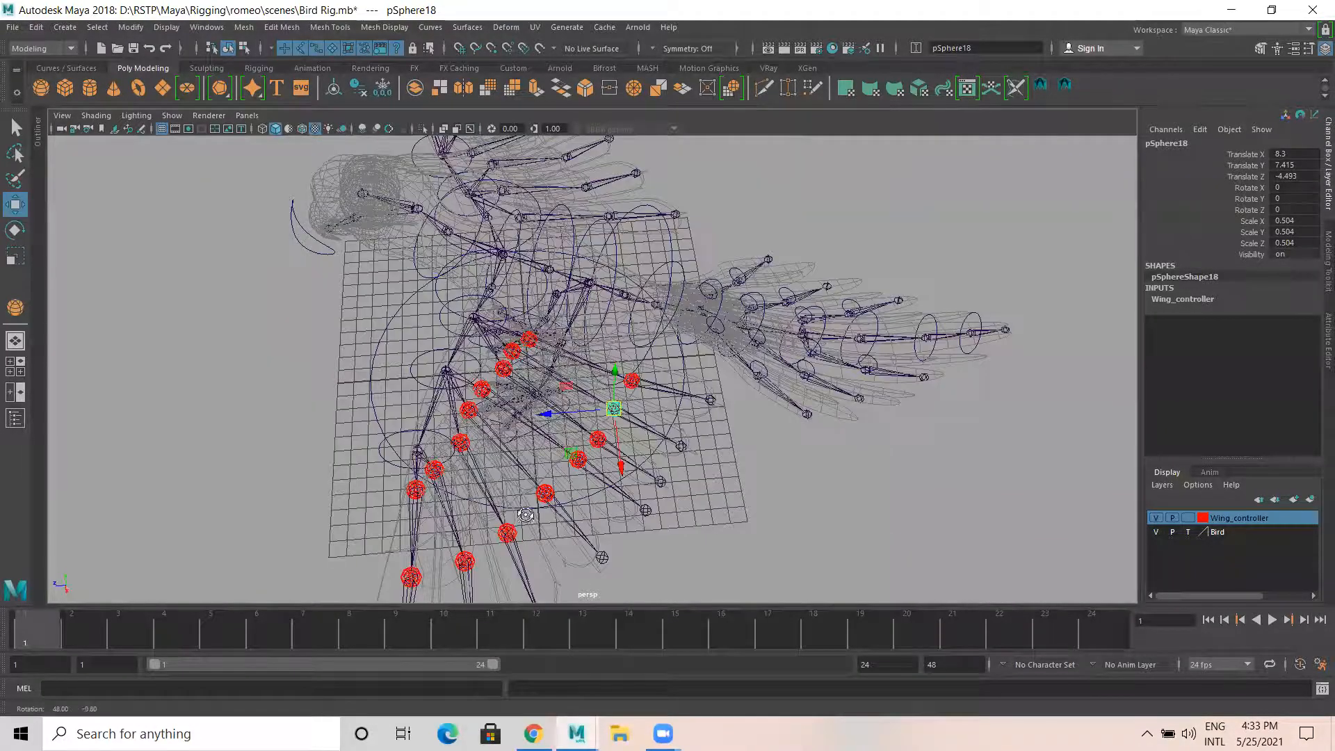
left_click_drag(443, 499, 500, 511, "alt")
key("space")
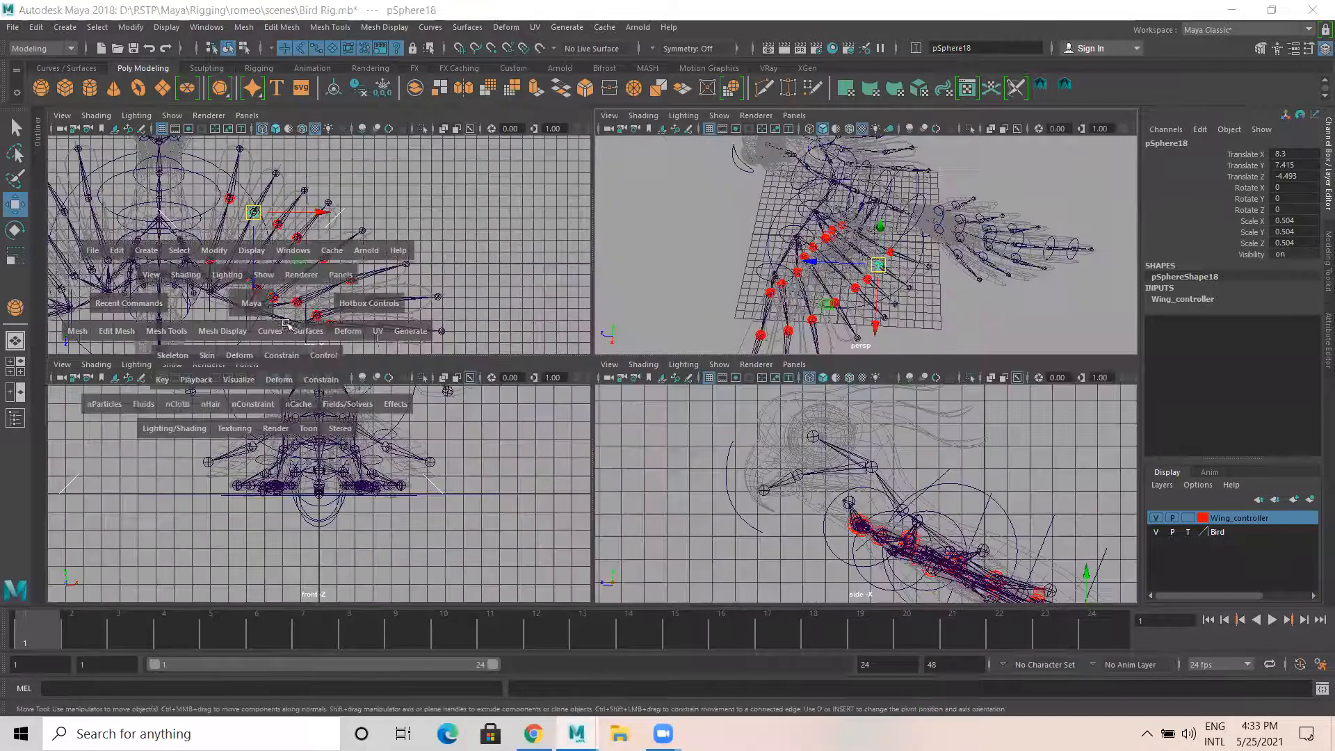
key("space")
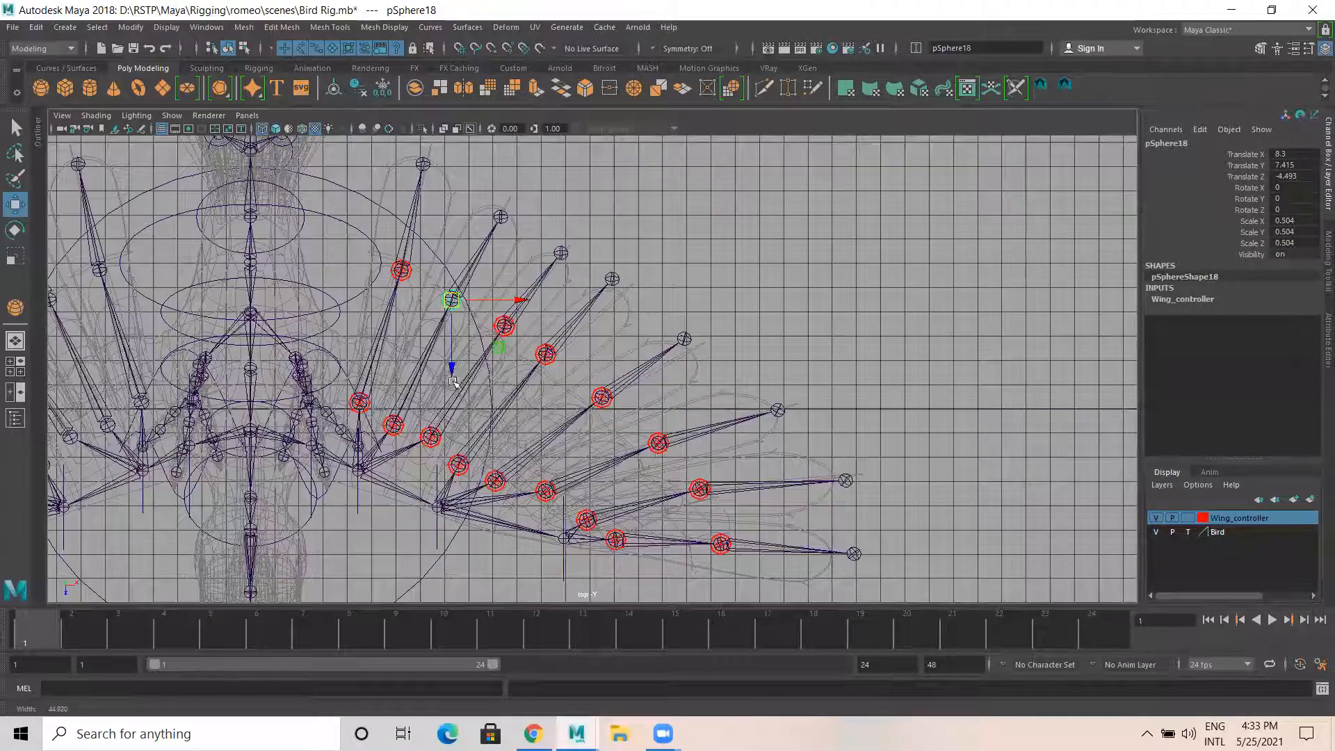
Duplicate the left wing's innermost base sphere and snap the copy onto the matching feather joint of the right wing
middle_click_drag(454, 381, 572, 349, "alt")
scroll(573, 348, "up", 1)
left_click(463, 377)
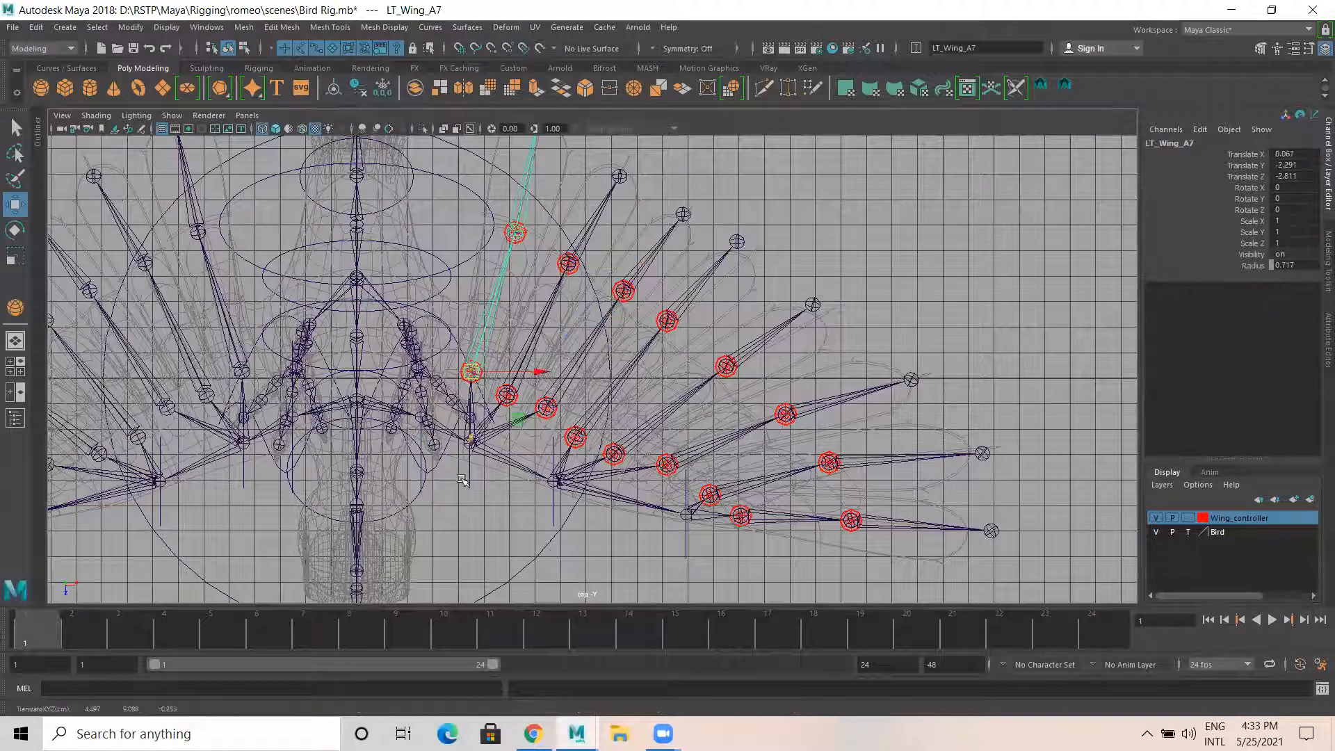
left_click(483, 487)
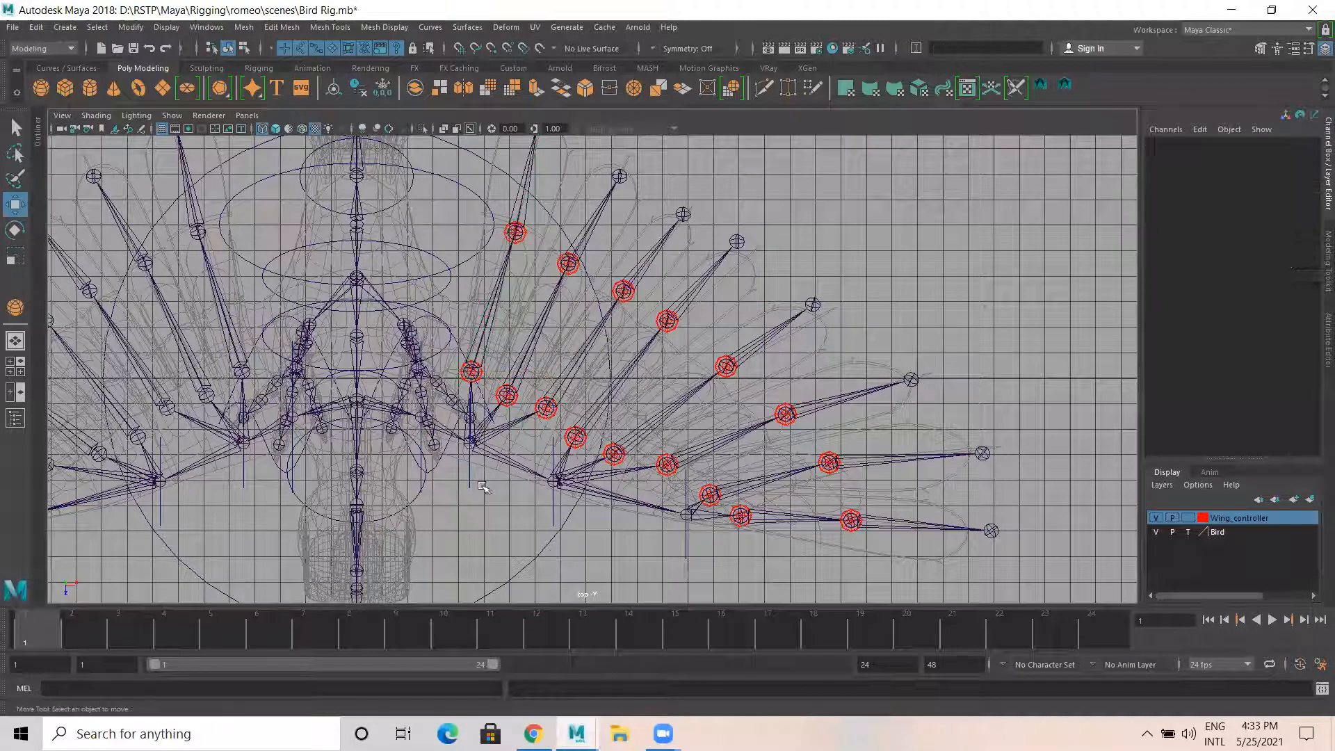
left_click(480, 374)
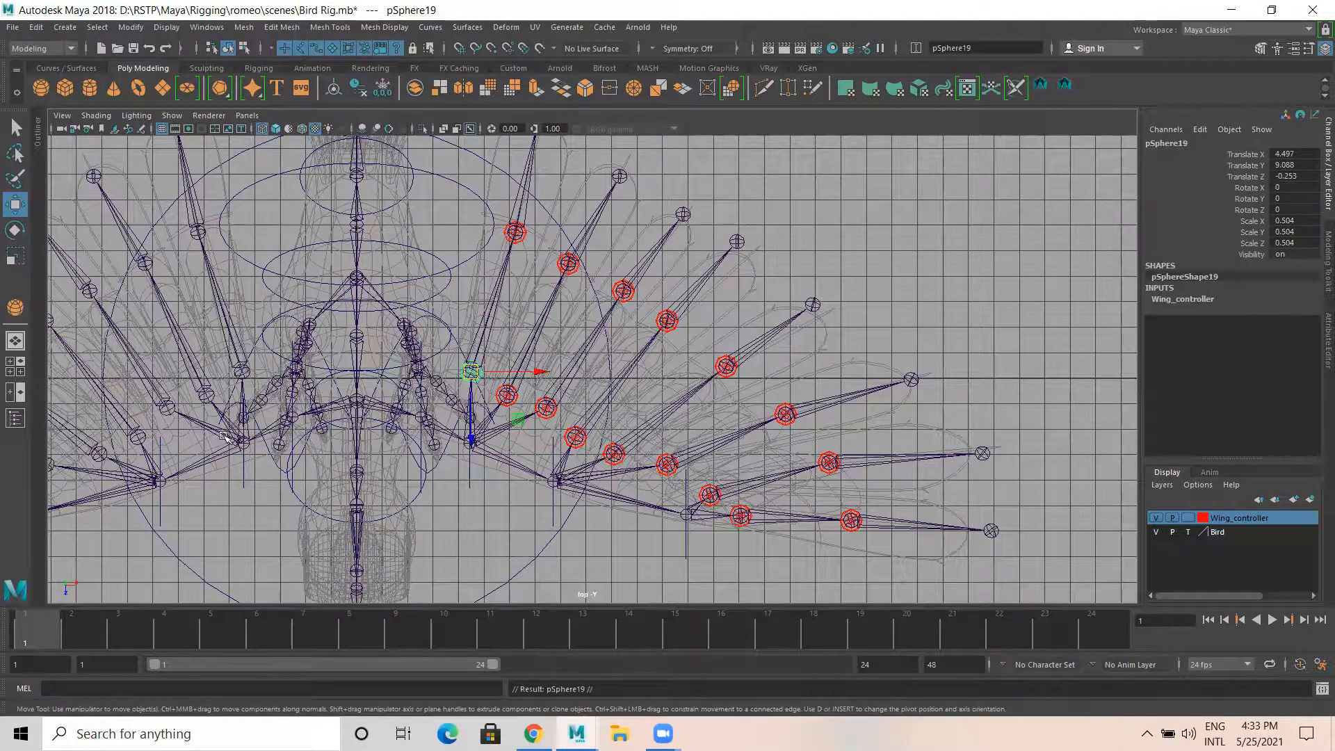
scroll(369, 461, "up", 2)
key("bracketleft")
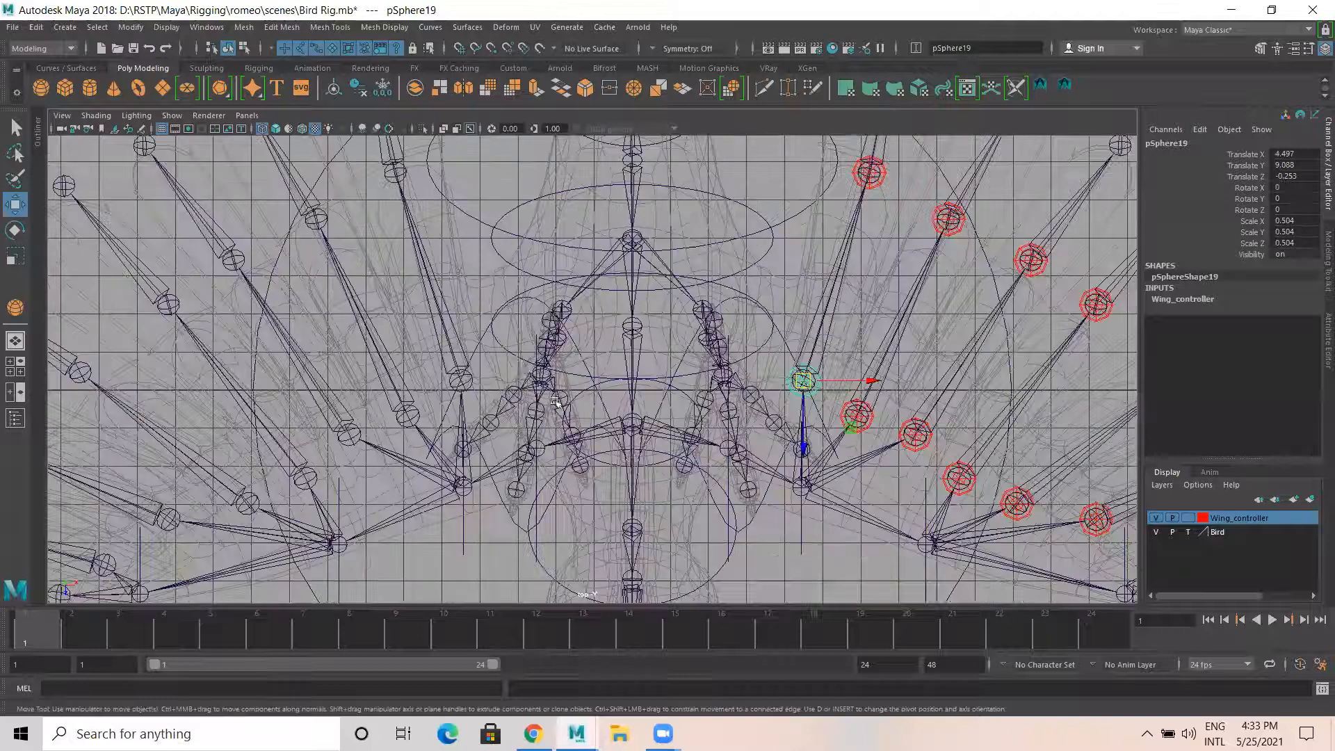
key("v")
middle_click_drag(457, 377, 336, 223)
Duplicate spheres onto the right wing's second and third base joints and the middle joints of its three innermost feathers
key("ctrl+d")
key("ctrl+d")
key("ctrl+d")
key("ctrl+d")
key("ctrl+d")
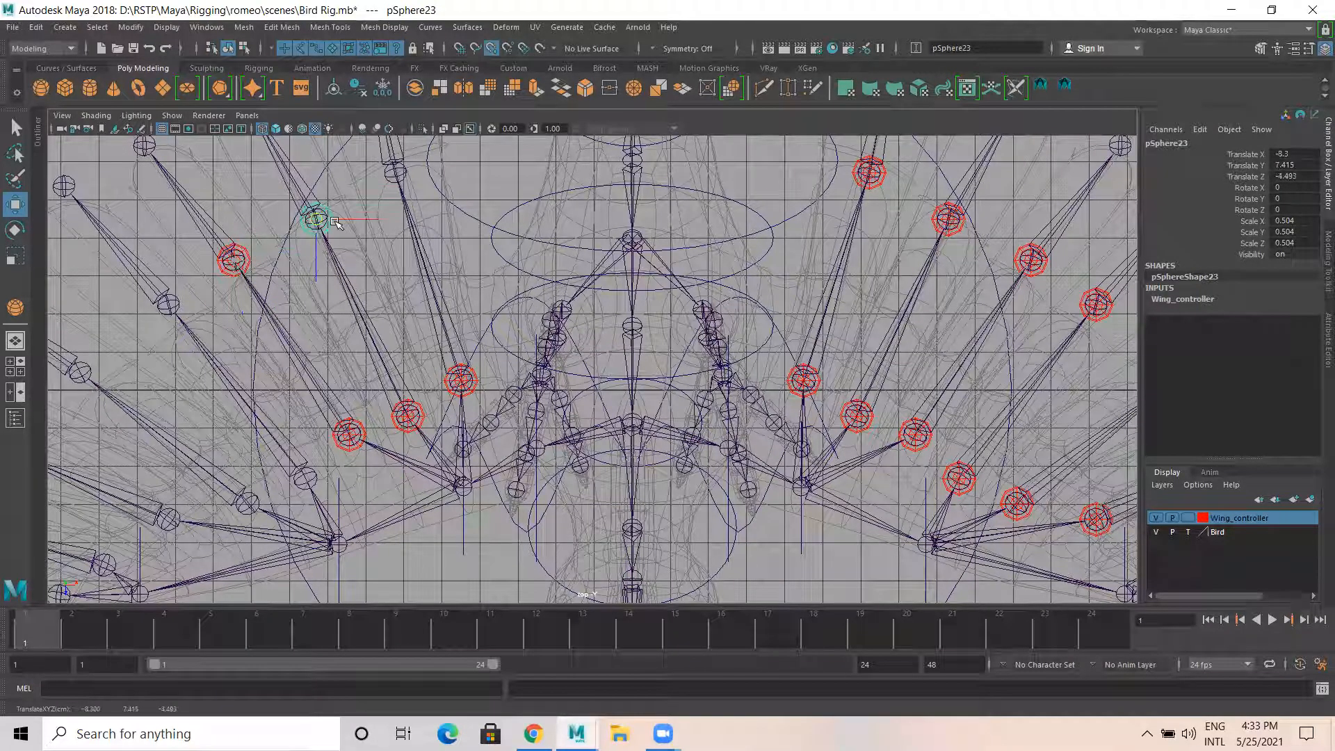
key("ctrl+d")
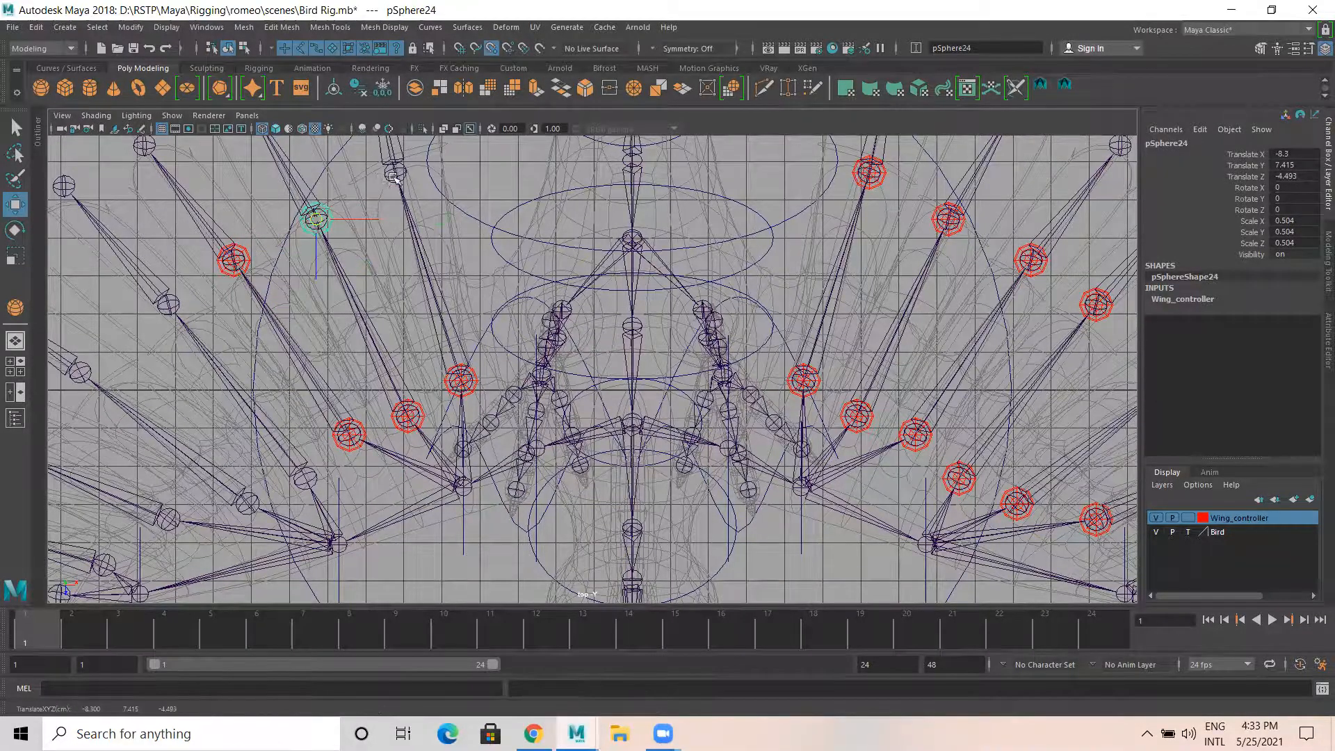
middle_click_drag(393, 176, 394, 175)
Place sphere duplicates on the base joints of the right wing's fourth, fifth and sixth feathers, counting outward from the body
scroll(422, 318, "down", 3)
middle_click_drag(364, 457, 387, 376, "alt")
key("ctrl+d")
key("v")
scroll(473, 355, "down", 1)
key("ctrl+d")
key("ctrl+d")
Duplicate the sphere onto the base joints of the two outermost right-wing feathers
key("ctrl+d")
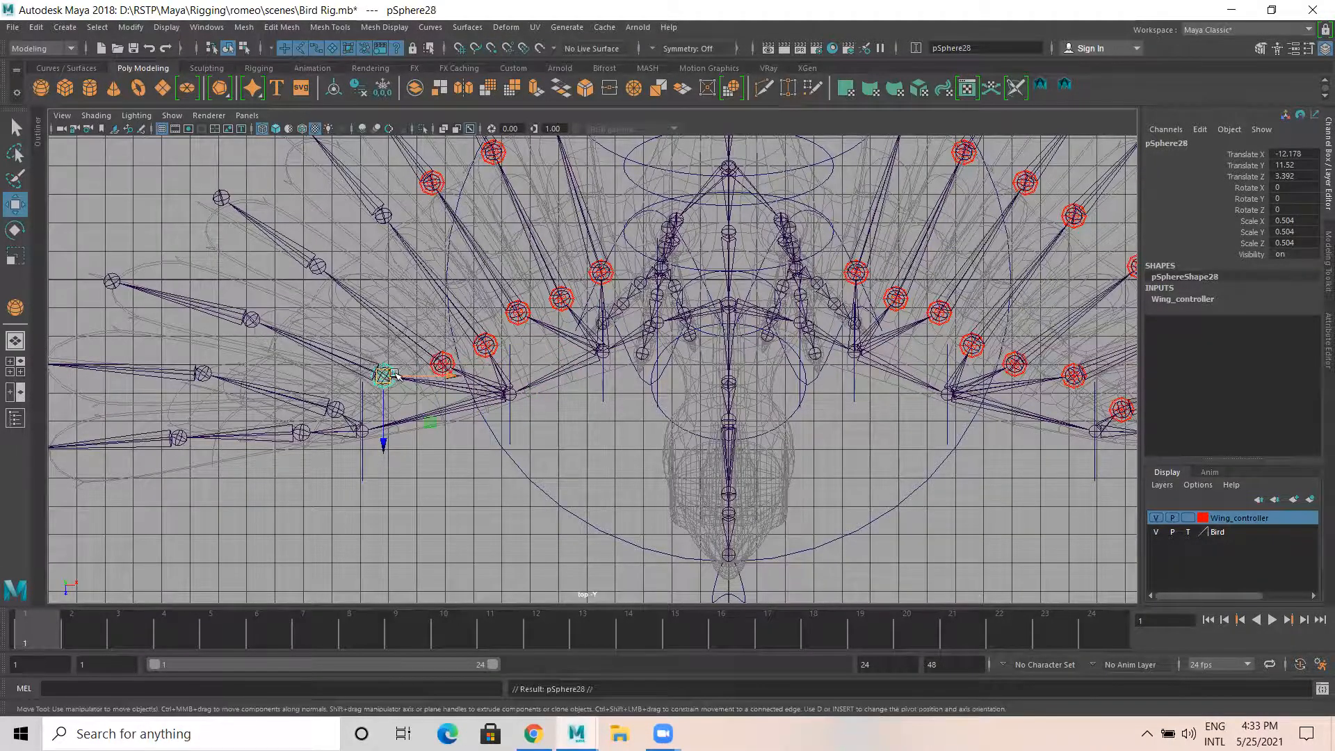
key("ctrl+d")
middle_click_drag(391, 372, 301, 433)
Snap spheres onto the middle joints of the five outermost right-wing feathers, duplicating the sphere for each following joint
key("ctrl+d")
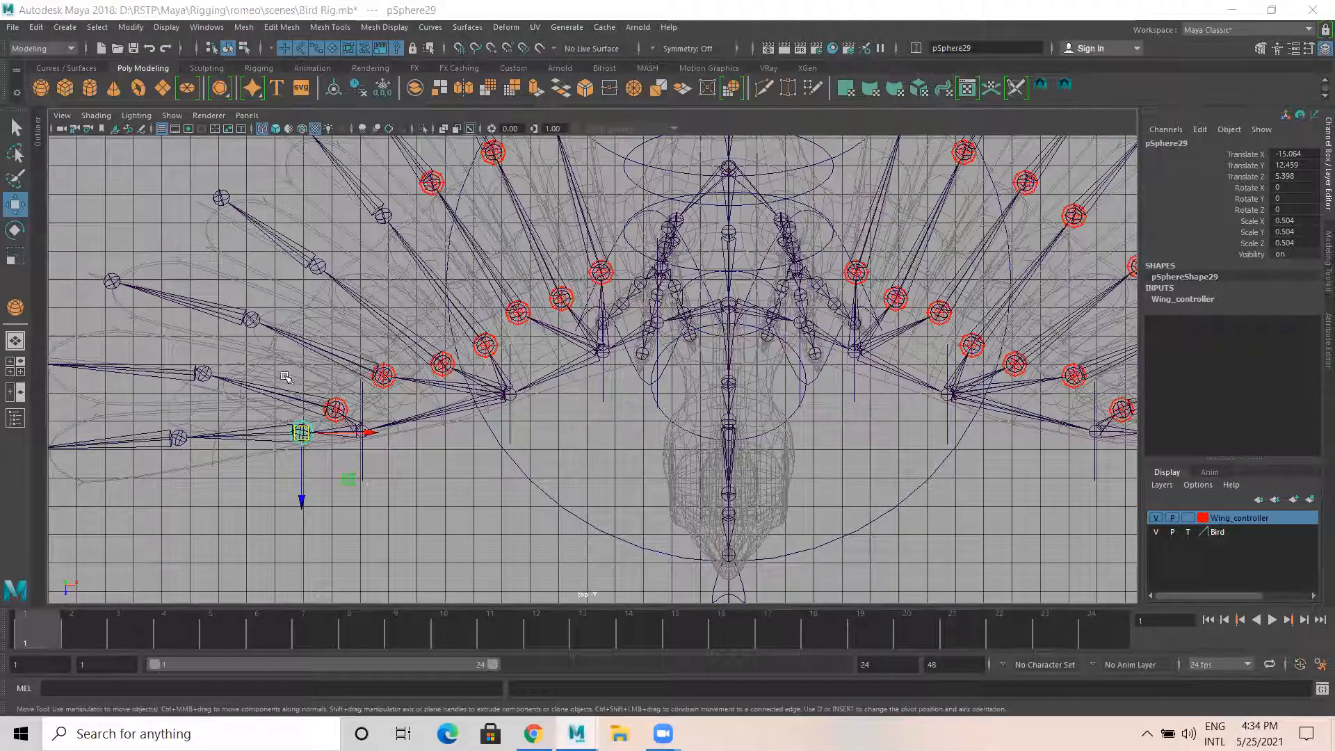
left_click_drag(303, 438, 383, 216)
key("ctrl+d")
key("ctrl+d")
key("ctrl+d")
key("ctrl+d")
key("ctrl+d")
scroll(399, 345, "down", 3)
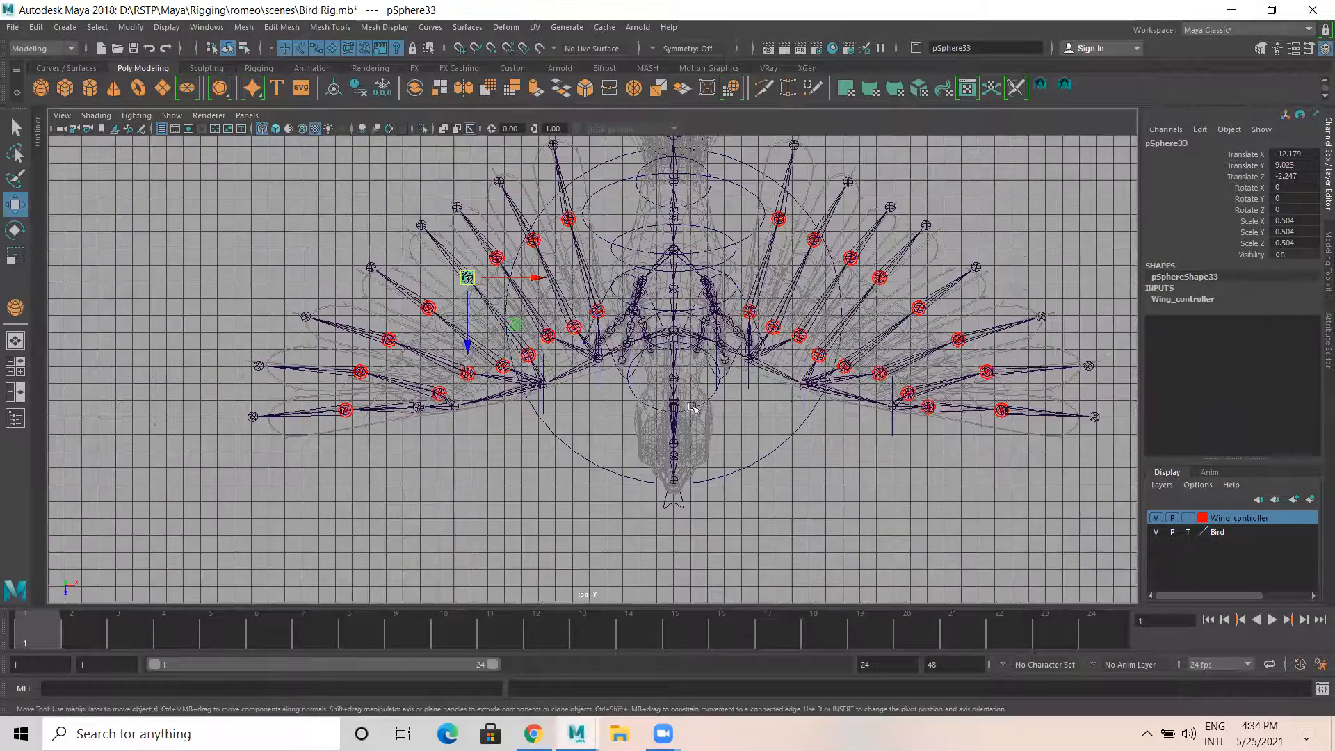
key("space")
key("space")
key("space")
key("space")
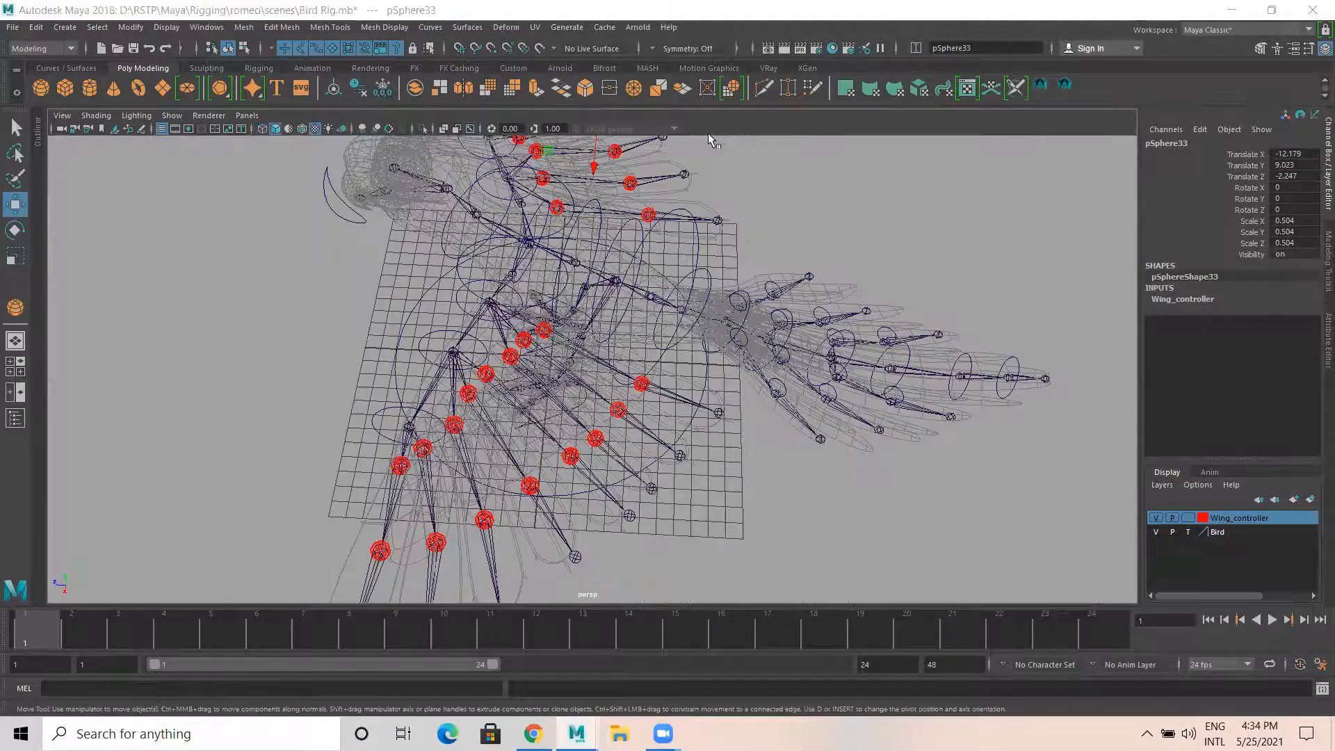
Select all the sphere controllers belonging to the Wing_controller layer
scroll(411, 337, "down", 4)
left_click_drag(411, 336, 428, 229, "alt")
middle_click_drag(586, 358, 467, 319, "alt")
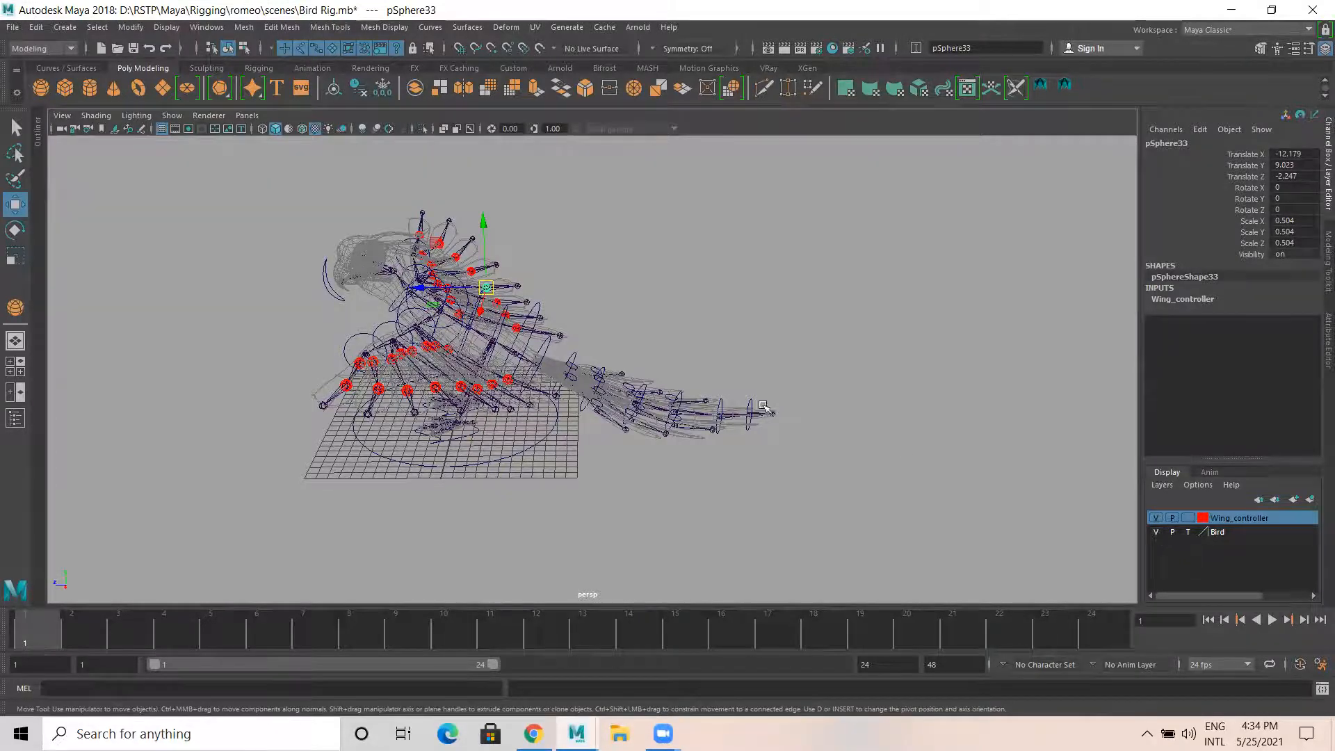
left_click_drag(763, 405, 750, 360, "alt")
left_click(752, 362)
left_click_drag(793, 410, 788, 451, "alt")
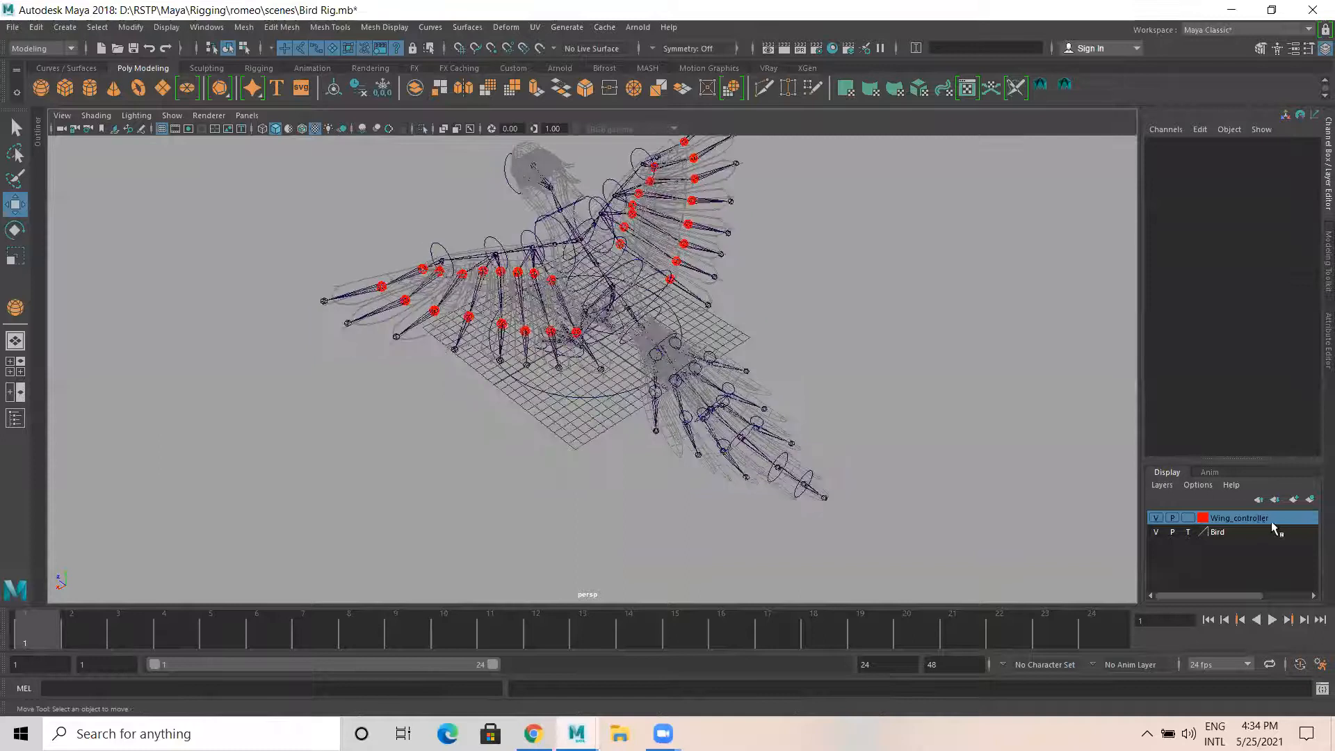
left_click(1250, 527)
left_click(1239, 517)
right_click(1238, 523)
left_click(1225, 580)
left_click_drag(581, 293, 574, 348, "alt")
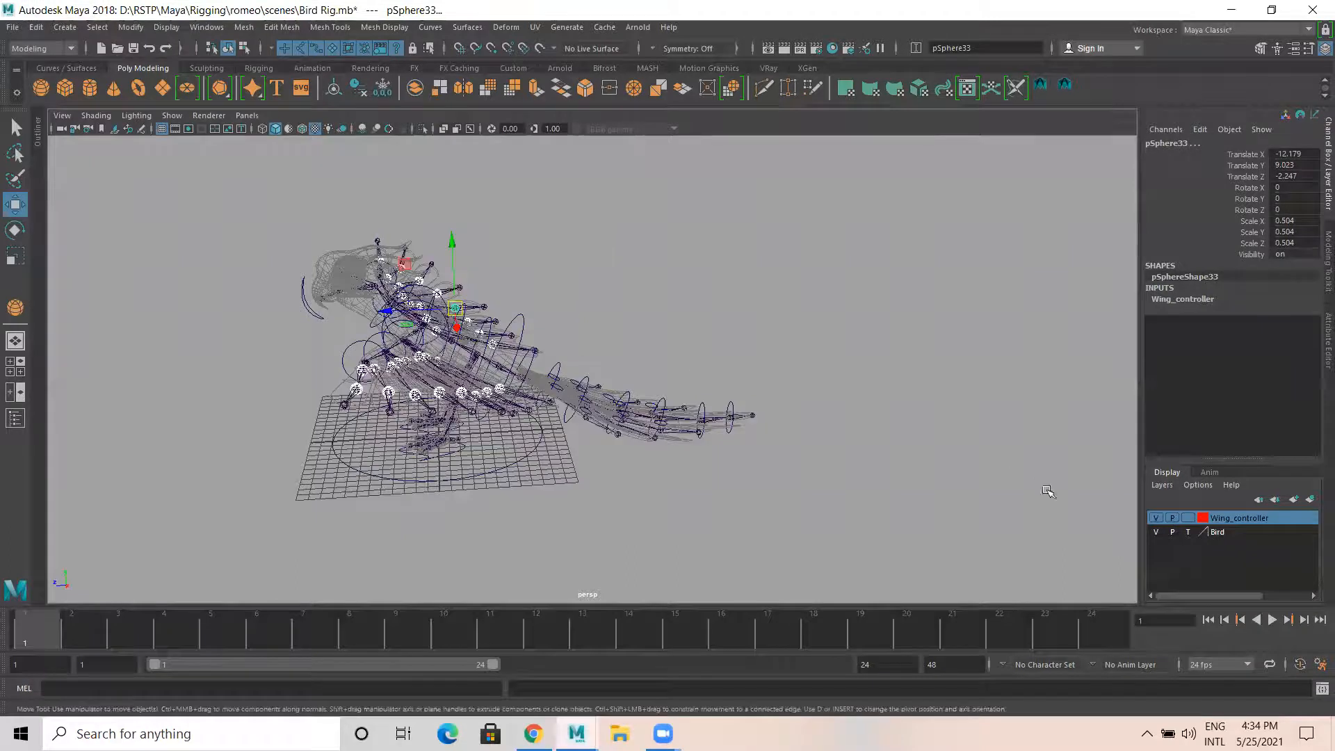
left_click_drag(456, 238, 390, 243, "alt")
right_click_drag(487, 278, 605, 307, "alt")
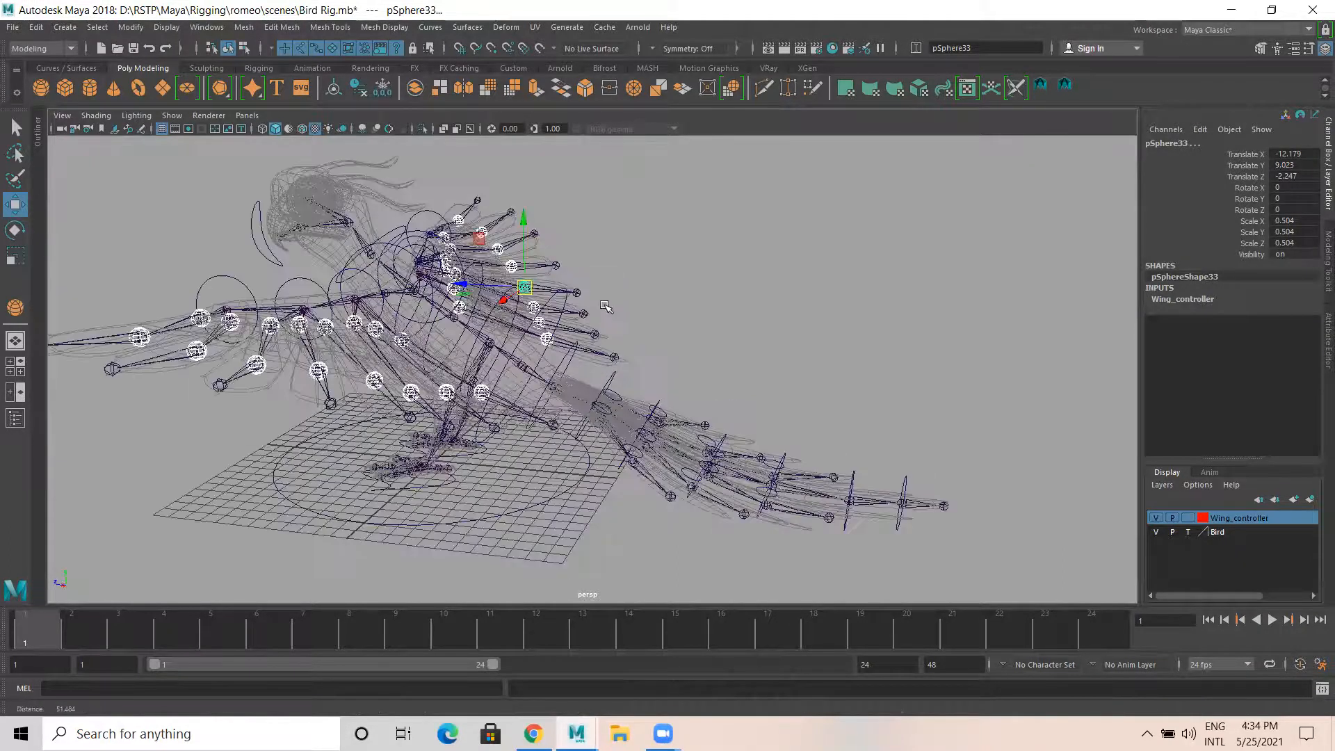
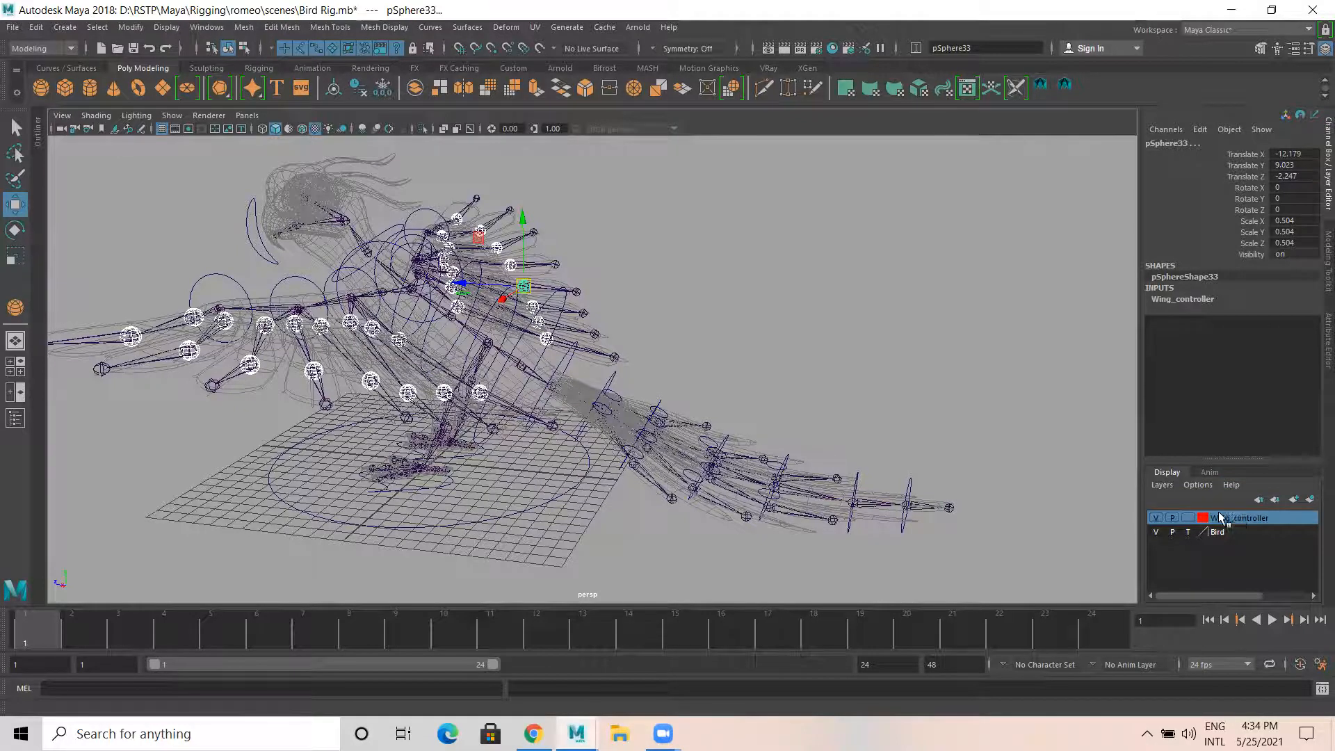
Set the Bird layer to reference display and move all selected spheres above the wings, with Translate Y about 10.278 and Translate Z about -2.554
left_click_drag(561, 361, 604, 349, "alt")
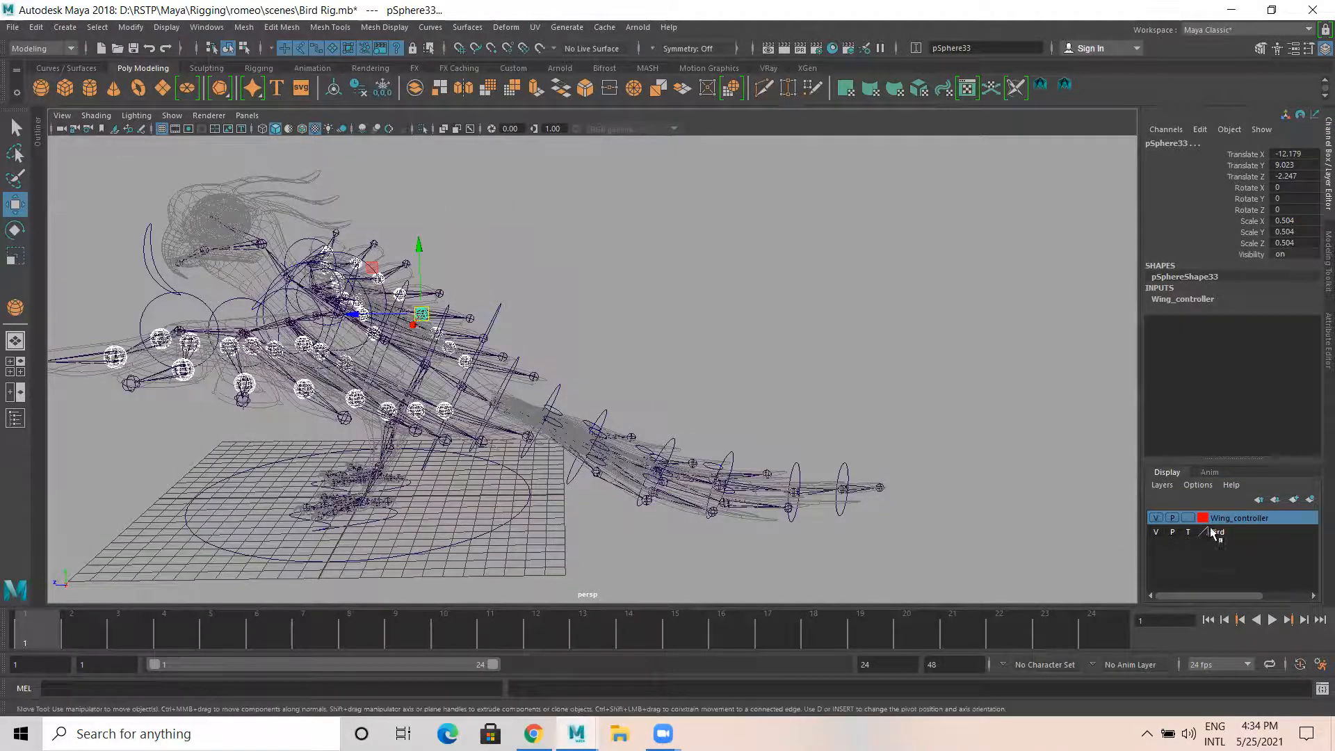
left_click(1189, 532)
right_click_drag(353, 296, 394, 285, "alt")
middle_click_drag(393, 285, 440, 273, "alt")
left_click_drag(447, 235, 450, 214)
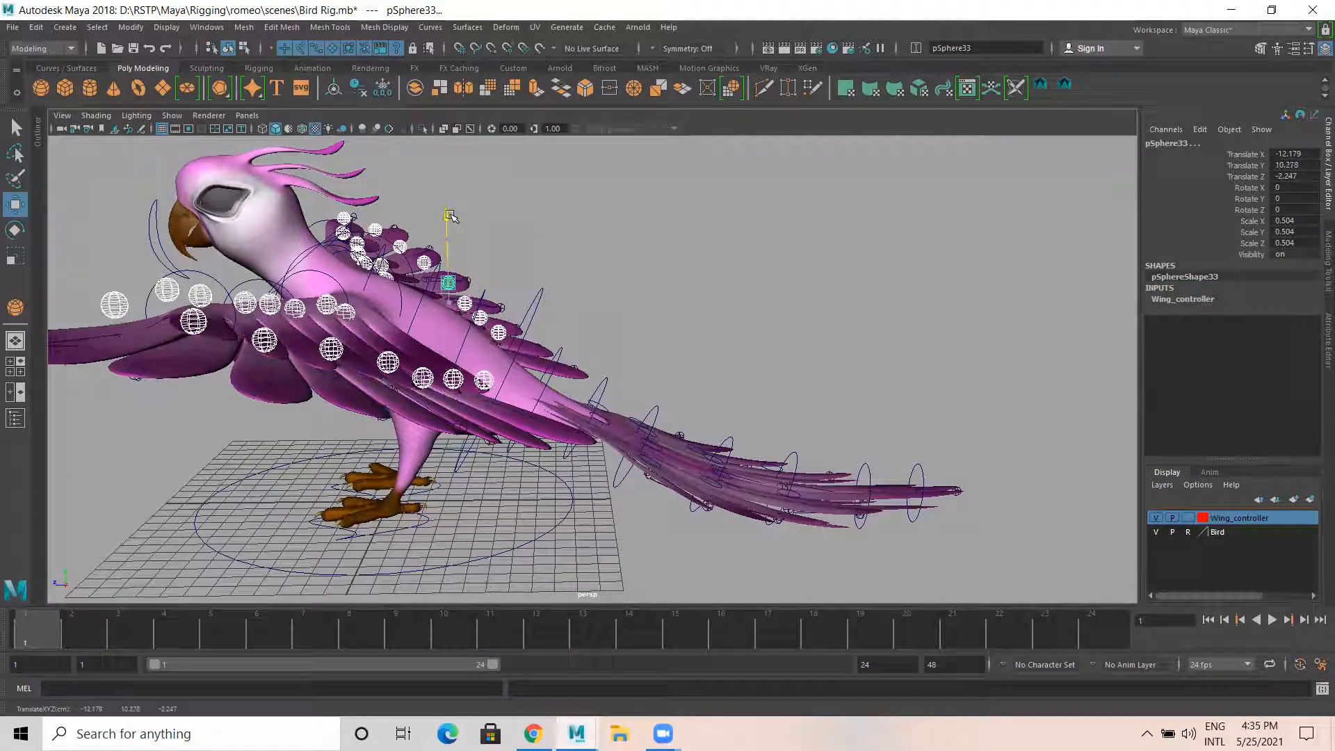
left_click_drag(384, 281, 392, 282)
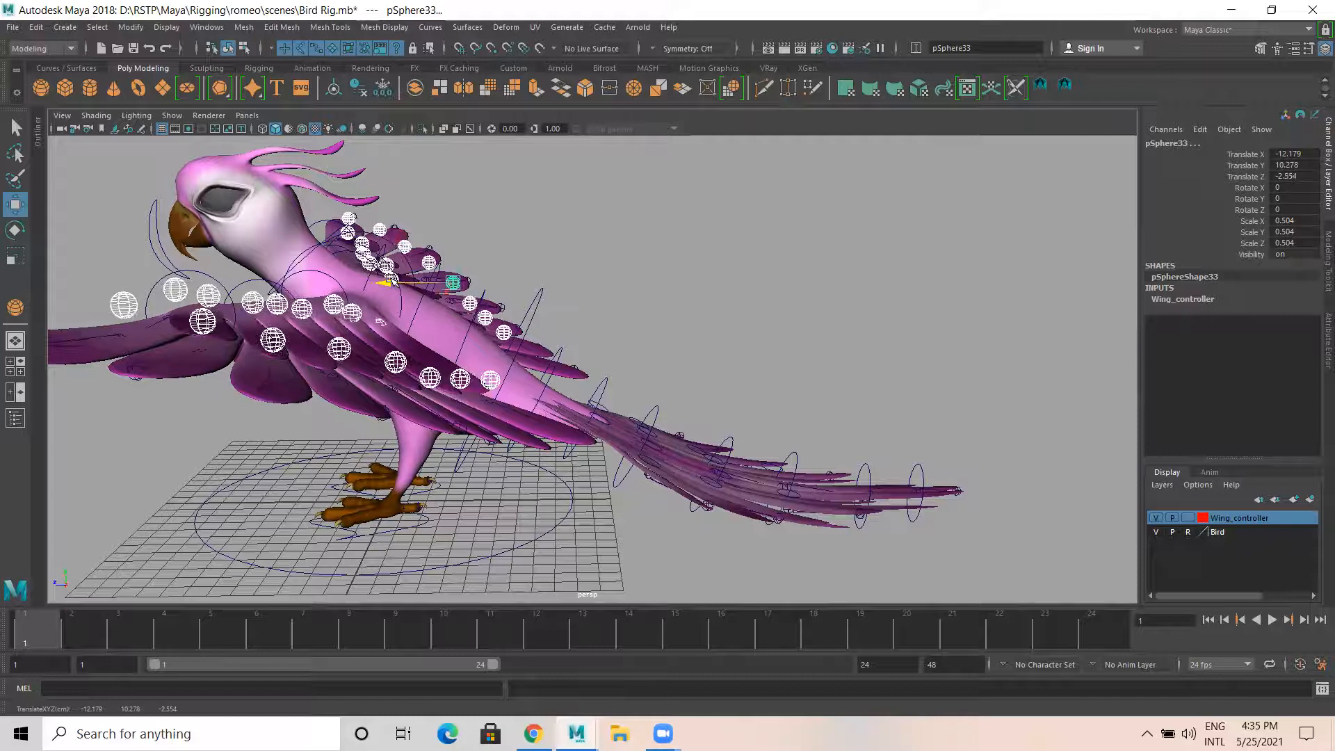
Raise all the selected spheres slightly higher above the feathers, to Translate Y about 10.627
left_click_drag(598, 304, 531, 324, "alt")
key("space")
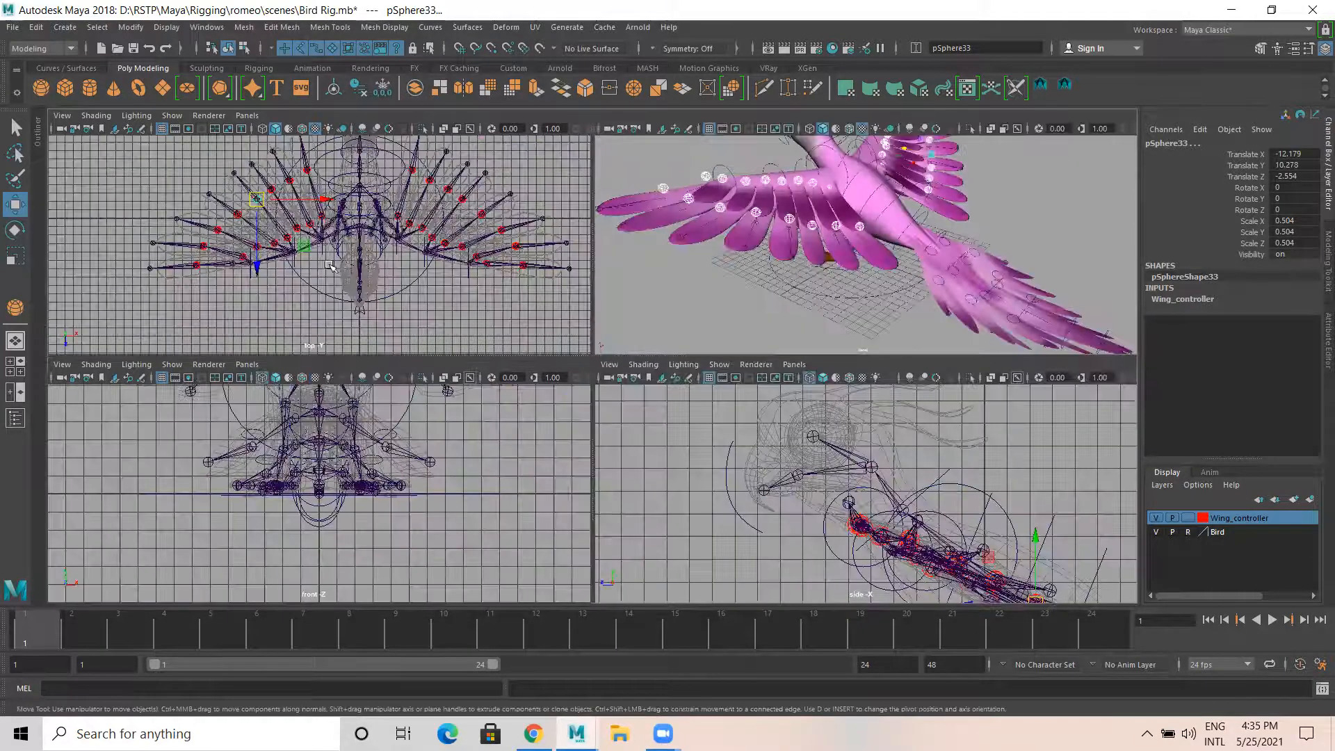
key("space")
key("space")
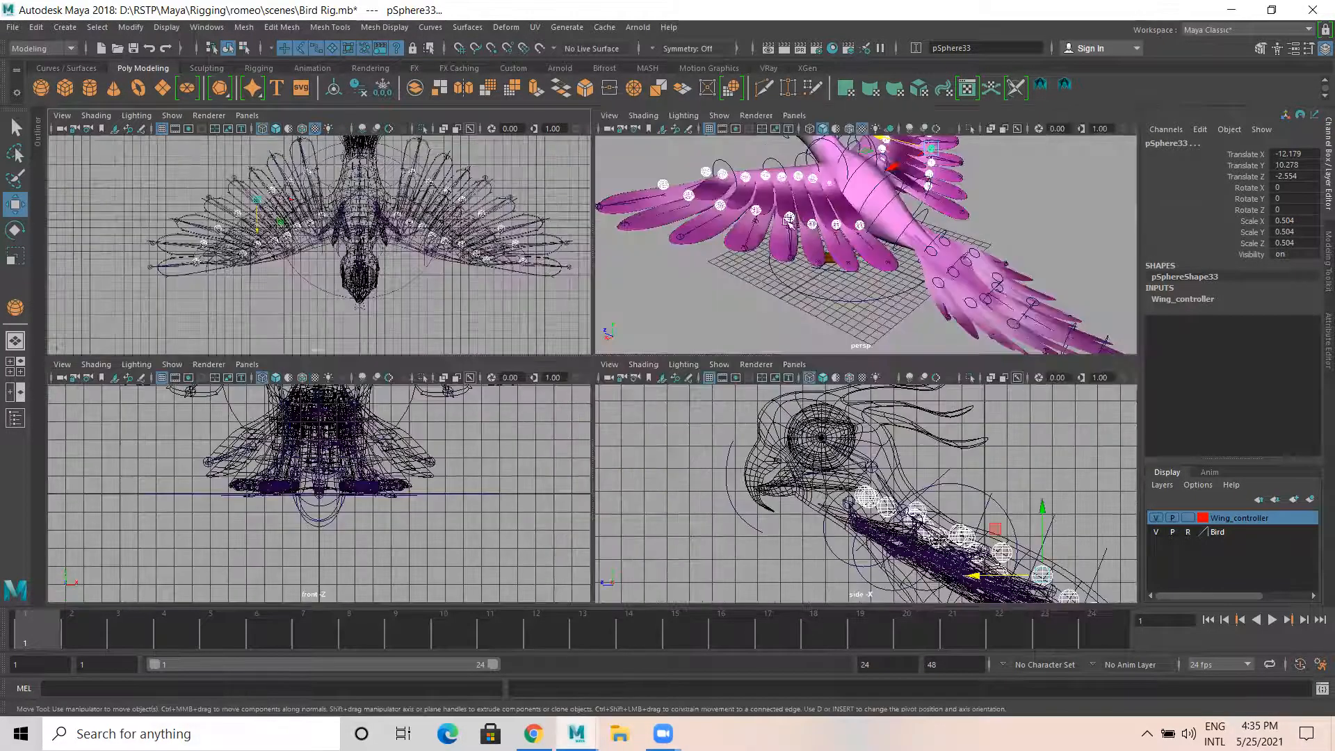
key("space")
left_click_drag(612, 292, 507, 242, "alt")
middle_click_drag(584, 212, 654, 267, "alt")
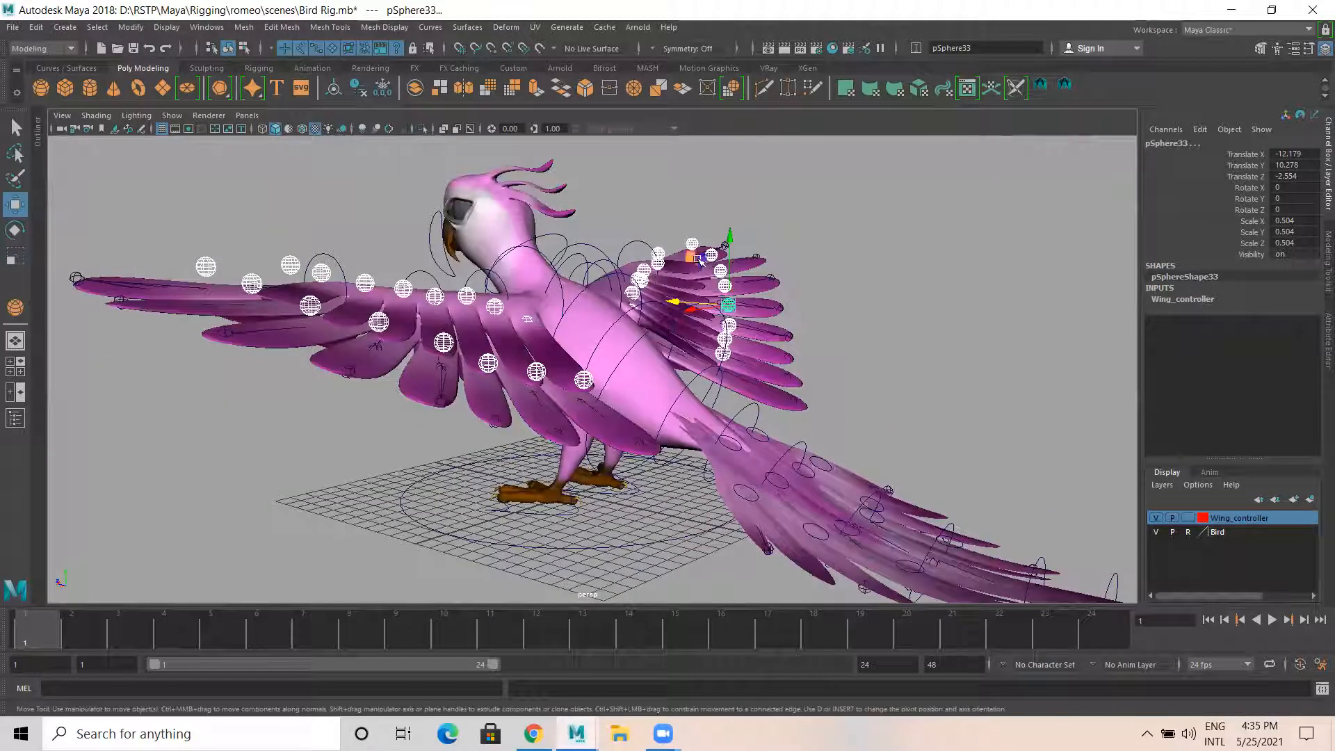
left_click_drag(727, 239, 726, 231)
Raise the innermost base sphere of each wing above the body surface, to Translate Y about 11.47, and deselect them
mouse_move(637, 294)
left_mouse_down("alt")
mouse_move(610, 301)
mouse_move(647, 280)
left_mouse_up("alt")
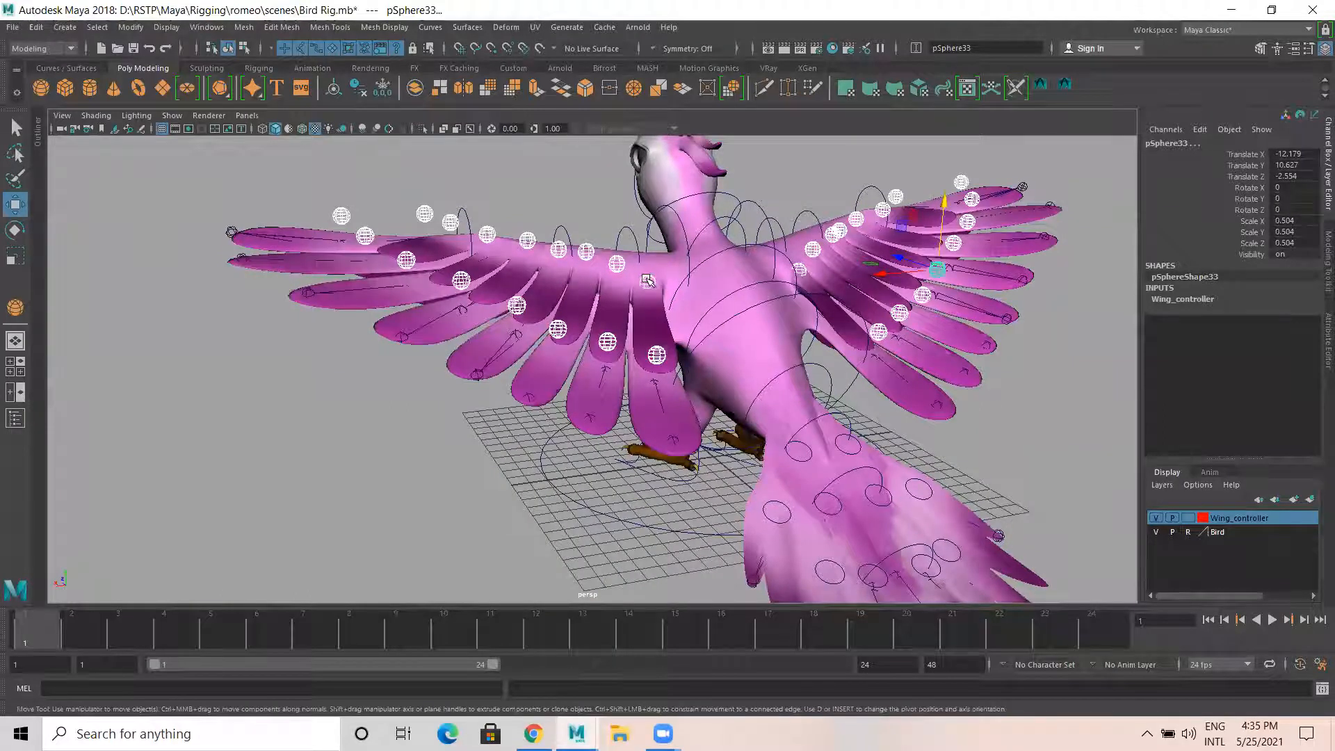
left_click(648, 280)
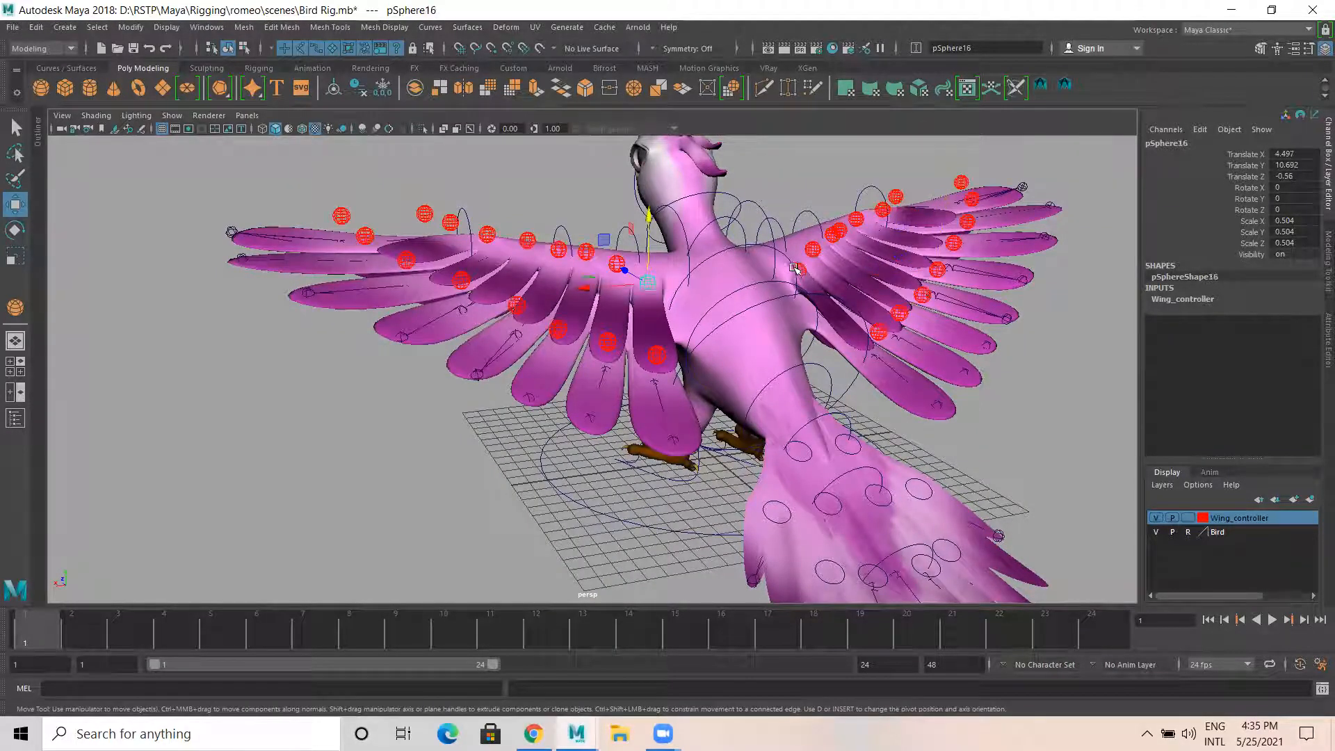
left_click(801, 267, "shift")
mouse_move(802, 267)
left_mouse_down("alt")
mouse_move(755, 276)
mouse_move(781, 278)
mouse_move(785, 247)
left_mouse_up("alt")
left_click_drag(616, 325, 843, 364, "alt")
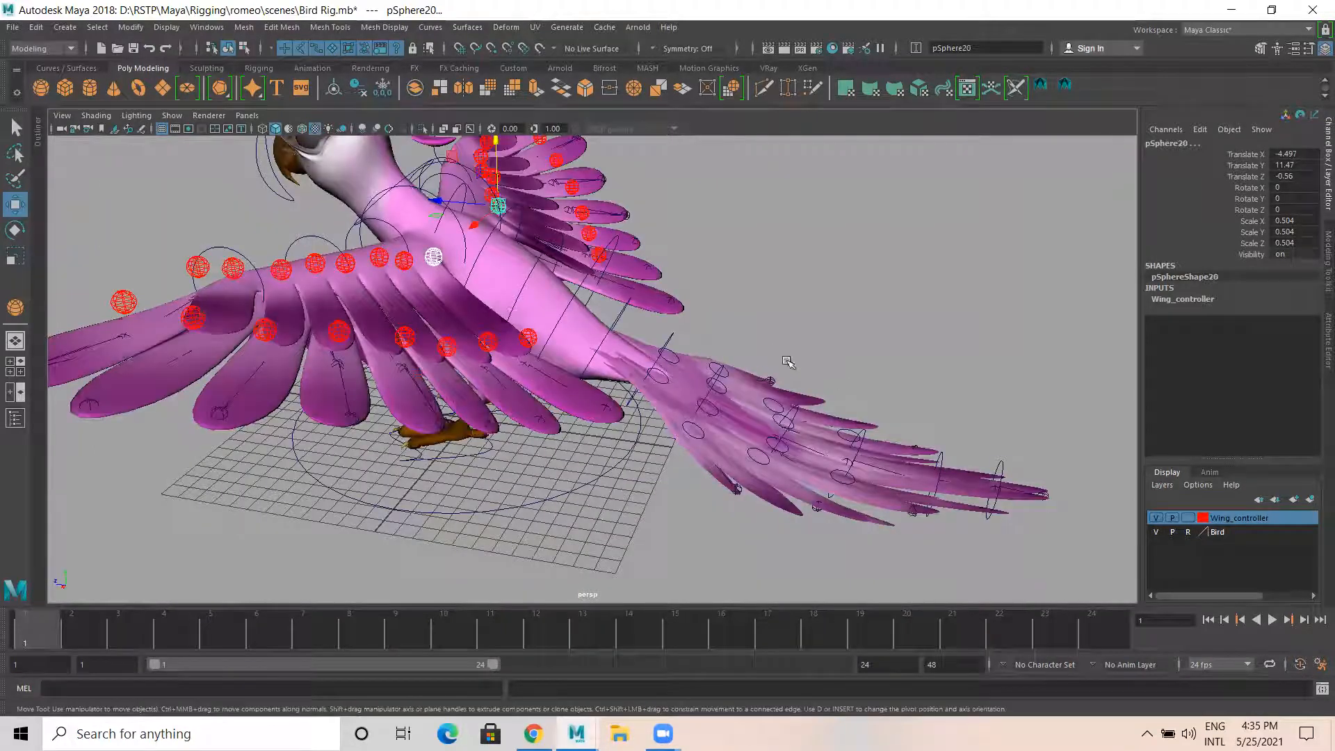
left_click(809, 318)
Create a NURBS circle and move it to the bird's eye in the side view, at about Translate Y 16.374 and Z 7.655
right_click_drag(623, 389, 420, 394, "alt")
left_click_drag(421, 395, 455, 329, "alt")
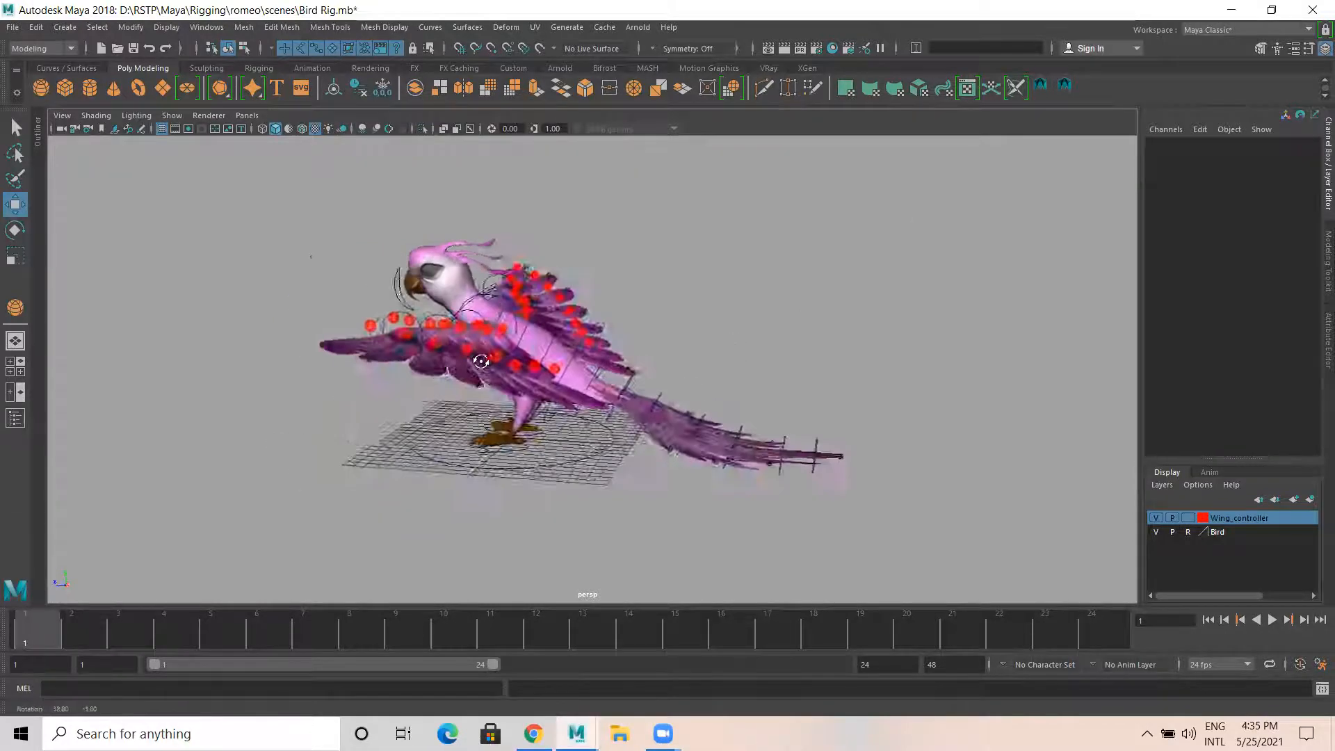
key("space")
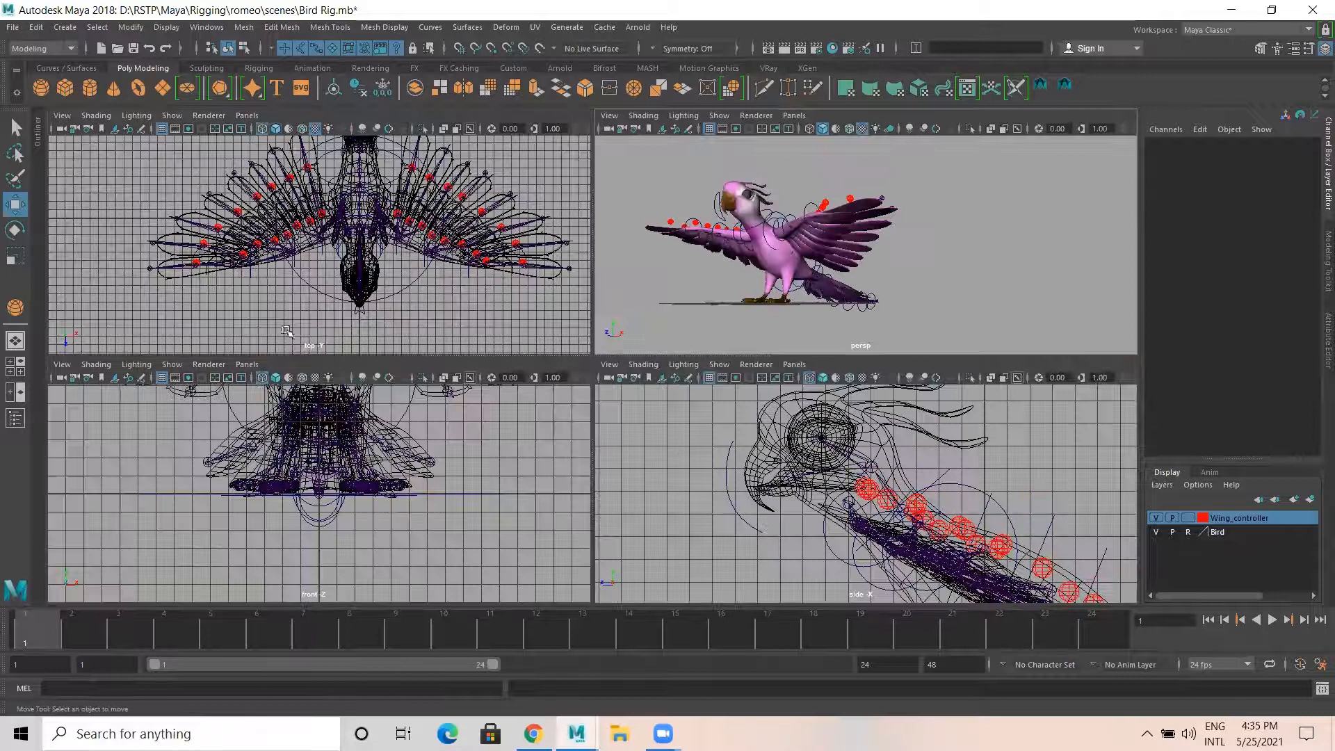
key("space")
left_click(77, 68)
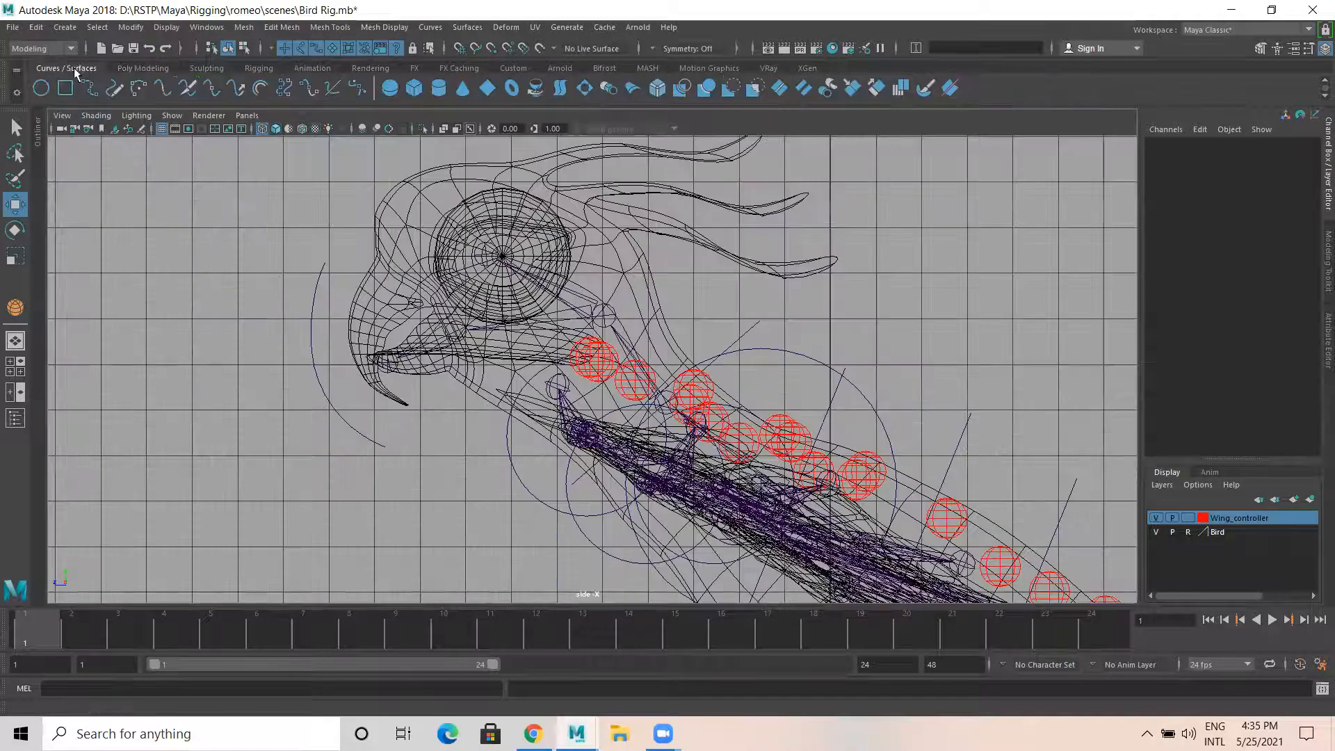
left_click(41, 87)
scroll(469, 420, "down", 2)
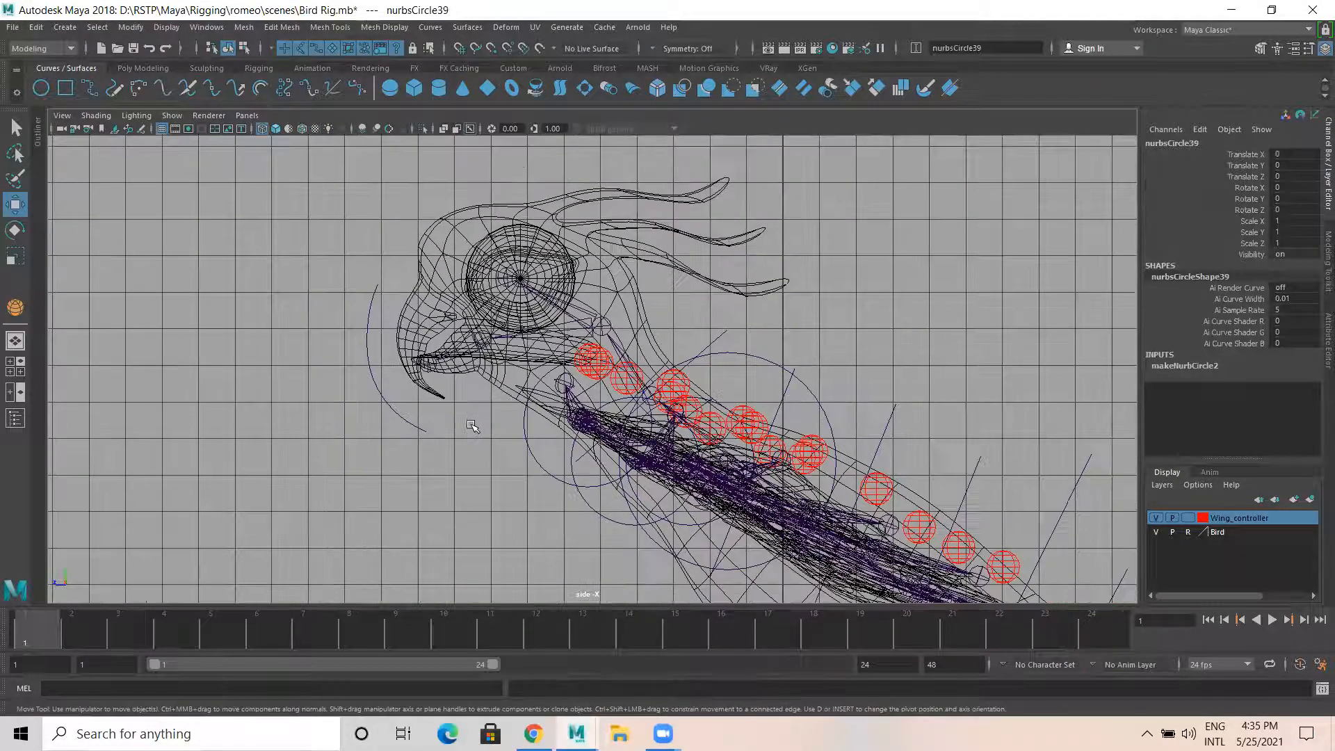
key("v")
middle_click_drag(519, 265, 505, 278)
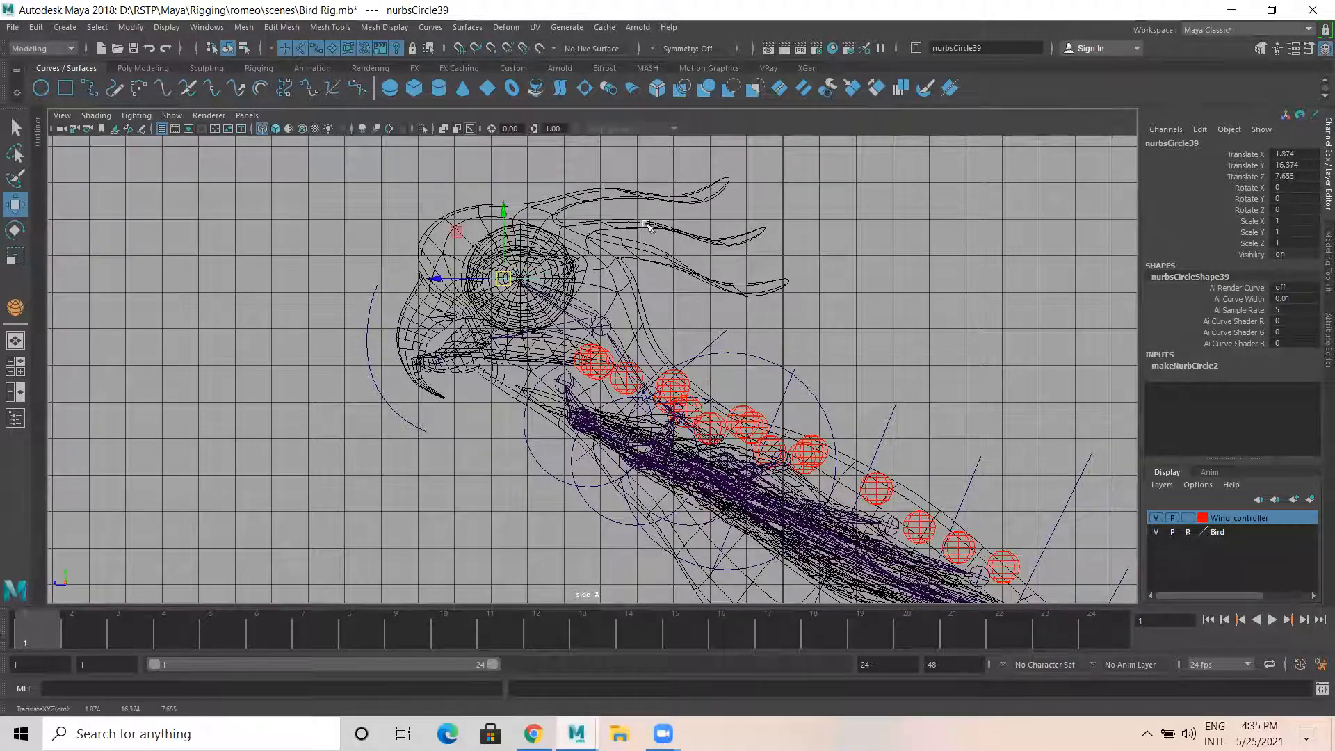
Move the eye circle sideways out of the head to Translate X about 5.928 and set its Rotate Z to 90
key("space")
key("space")
left_click_drag(348, 337, 459, 360, "alt")
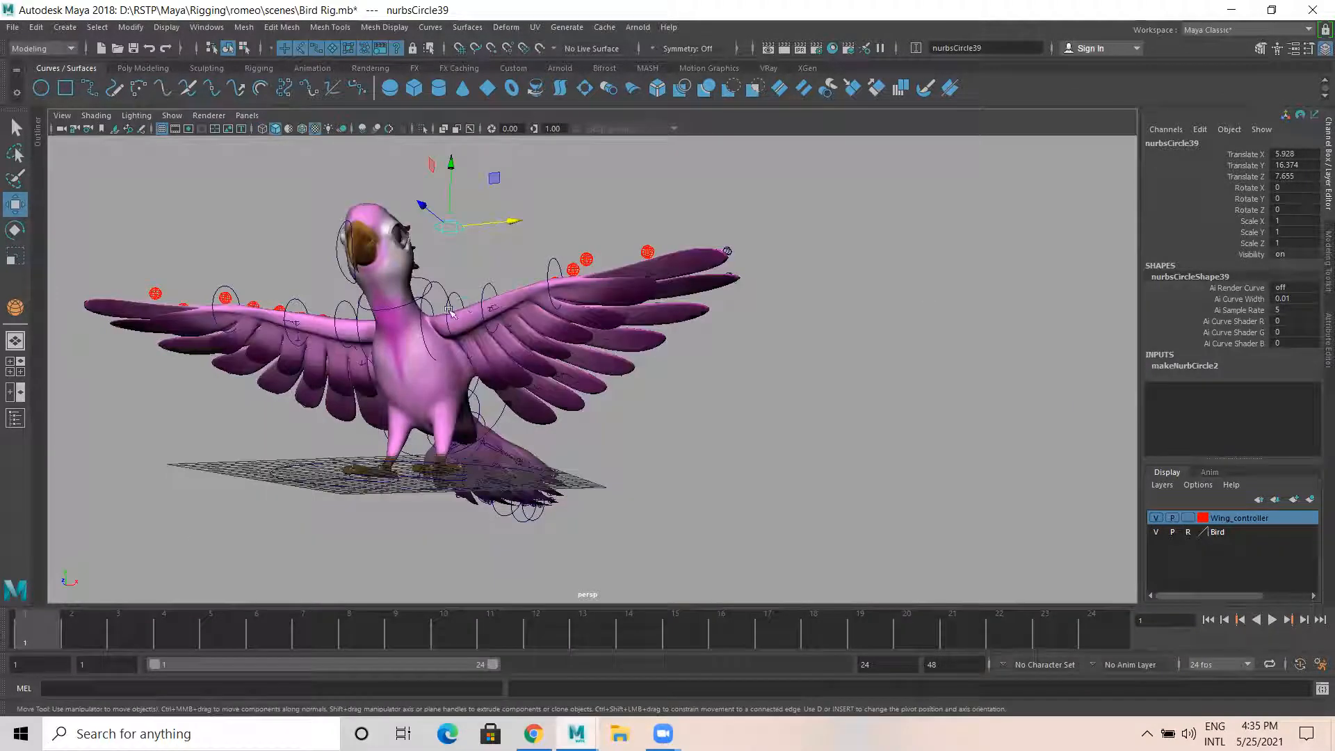
key("e")
left_click_drag(503, 196, 472, 280)
left_click(1314, 210)
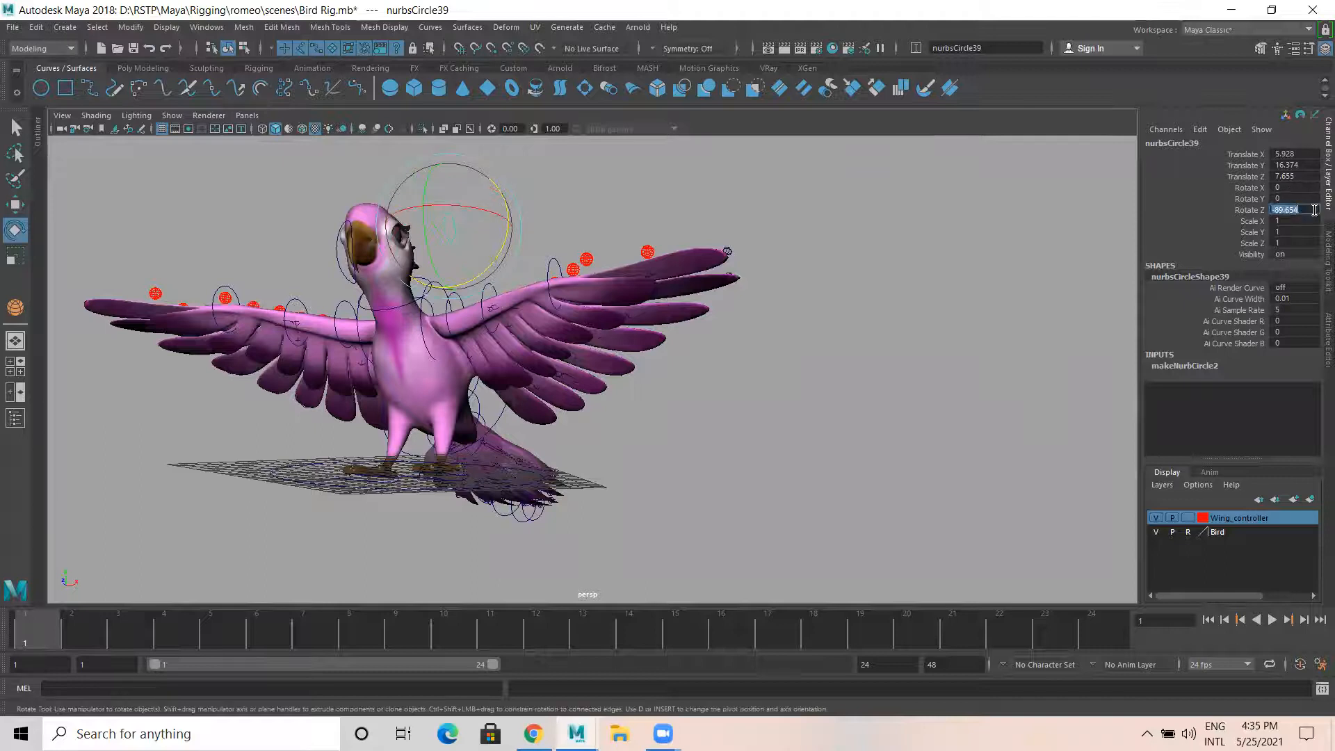
left_click(716, 119)
Align the circle with the eye's centre in the side view and scale it uniformly to about 1.559
key("w")
left_click_drag(417, 273, 486, 352, "alt")
key("space")
key("space")
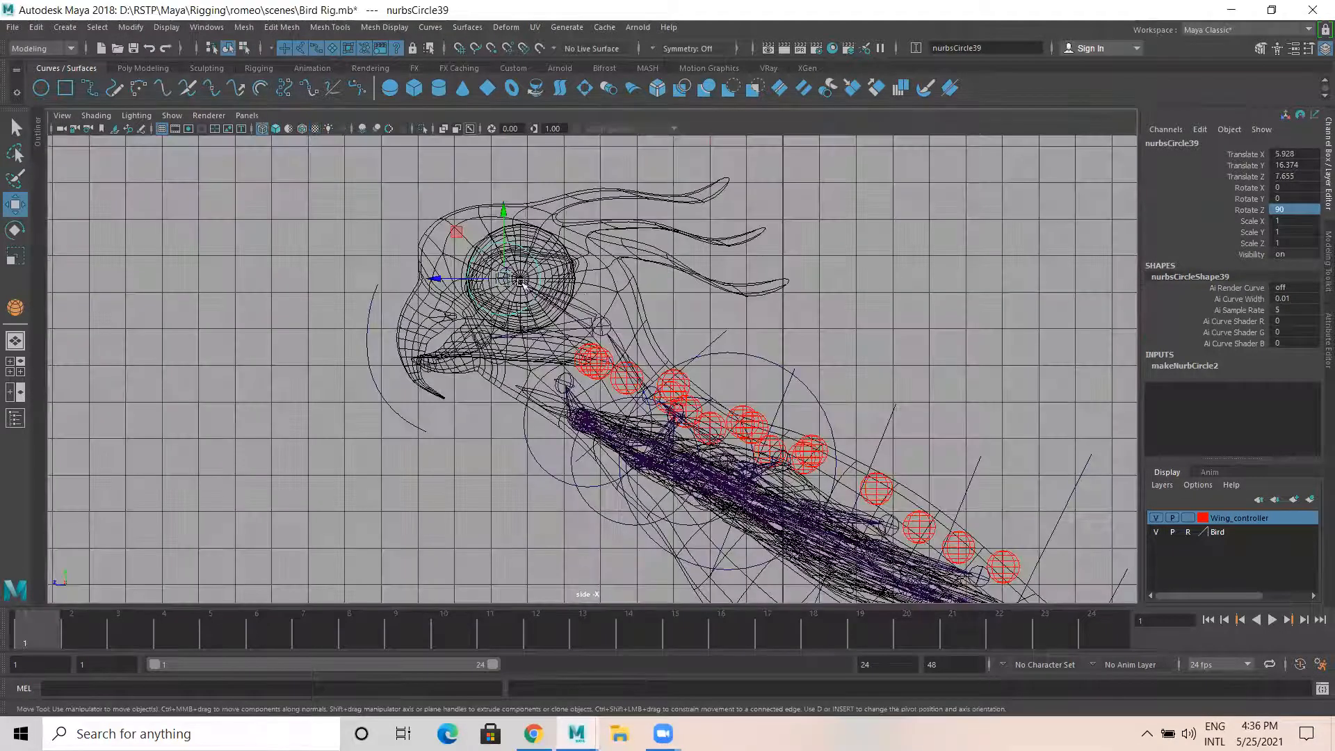
left_click_drag(439, 280, 553, 285)
key("r")
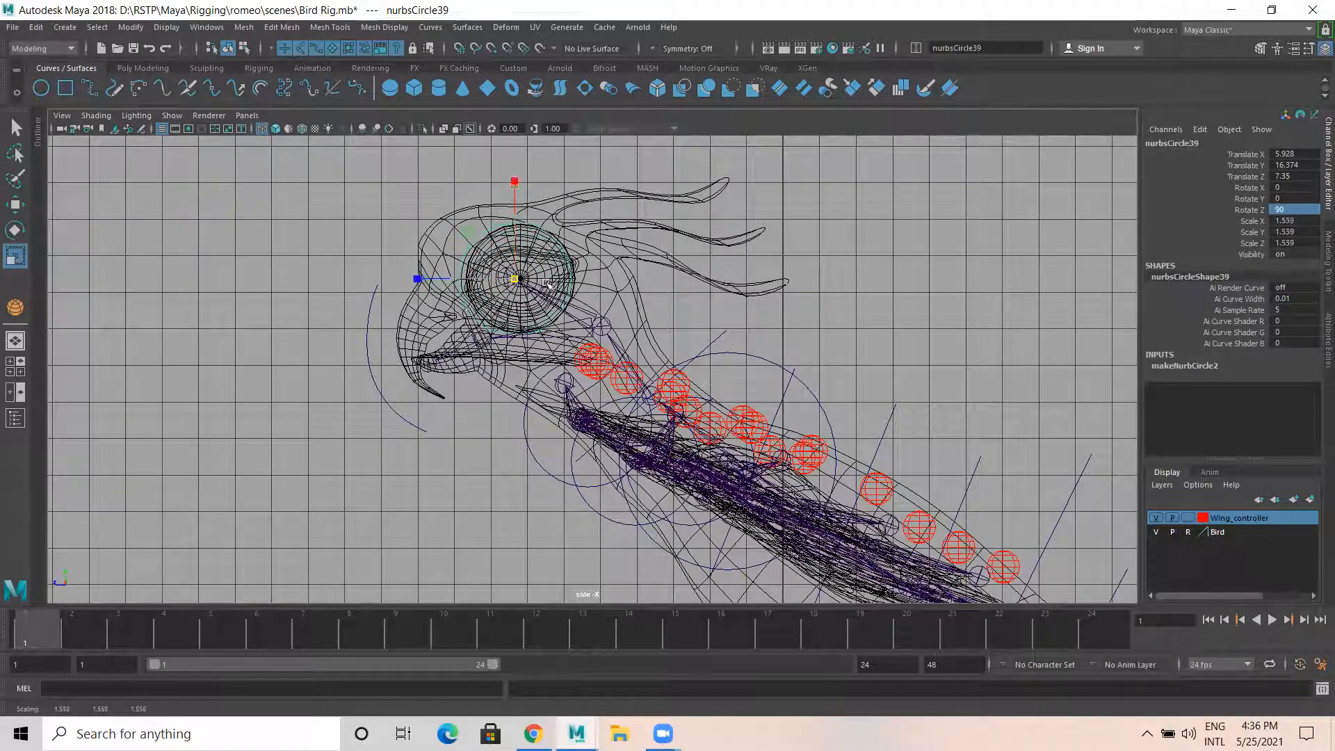
Position the circle just outside the eye, at about Translate X 2.834 and Translate Z 7.141
key("w")
left_click_drag(443, 274, 634, 320)
key("space")
key("space")
left_click_drag(493, 340, 501, 384, "alt")
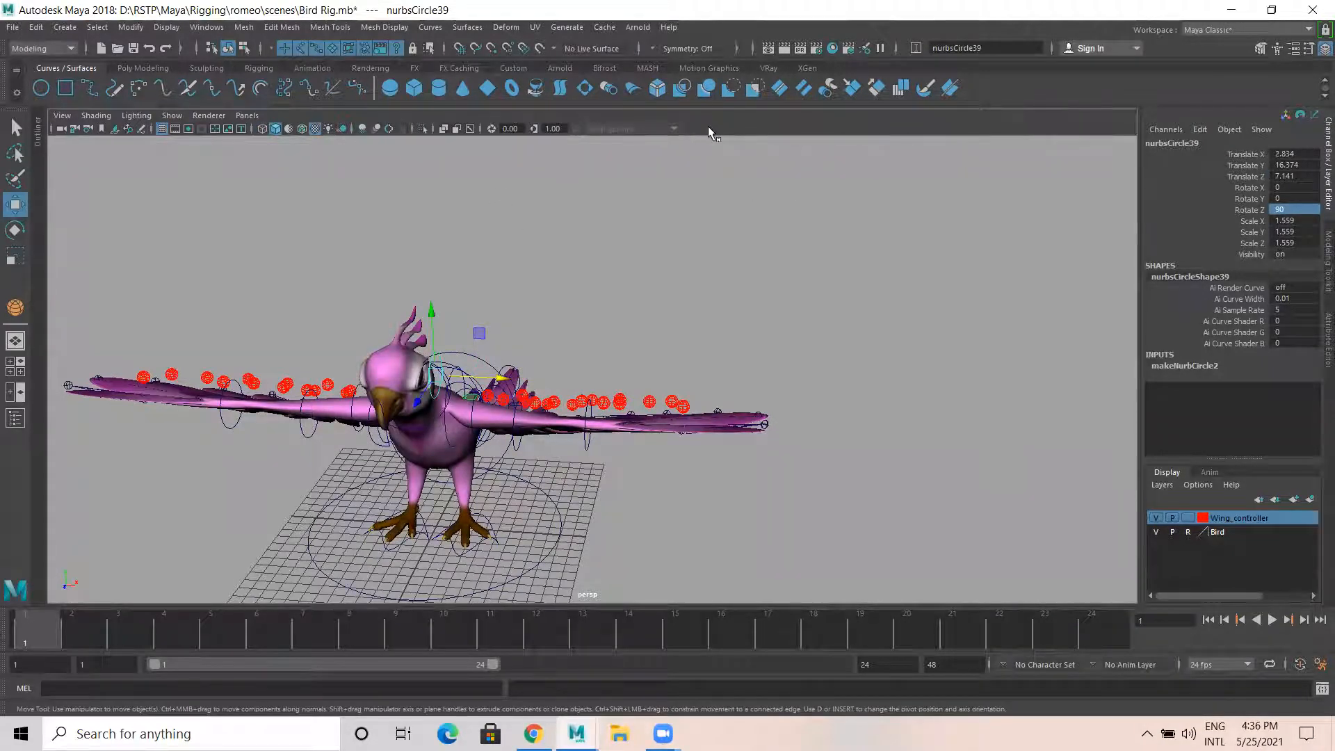
Duplicate the eye circle and set the copy's Translate X to -2.834 for the opposite eye
key("ctrl+d")
left_click_drag(398, 445, 420, 447, "alt")
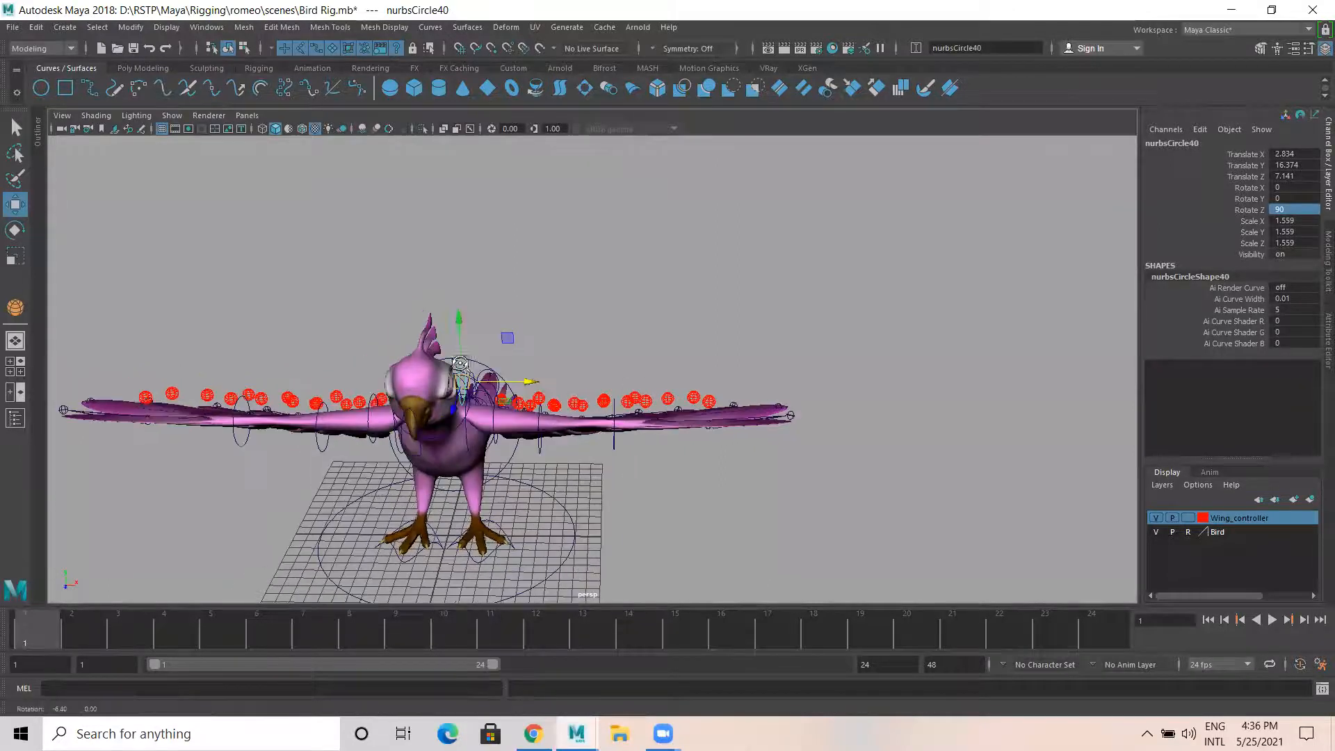
double_click(1282, 154)
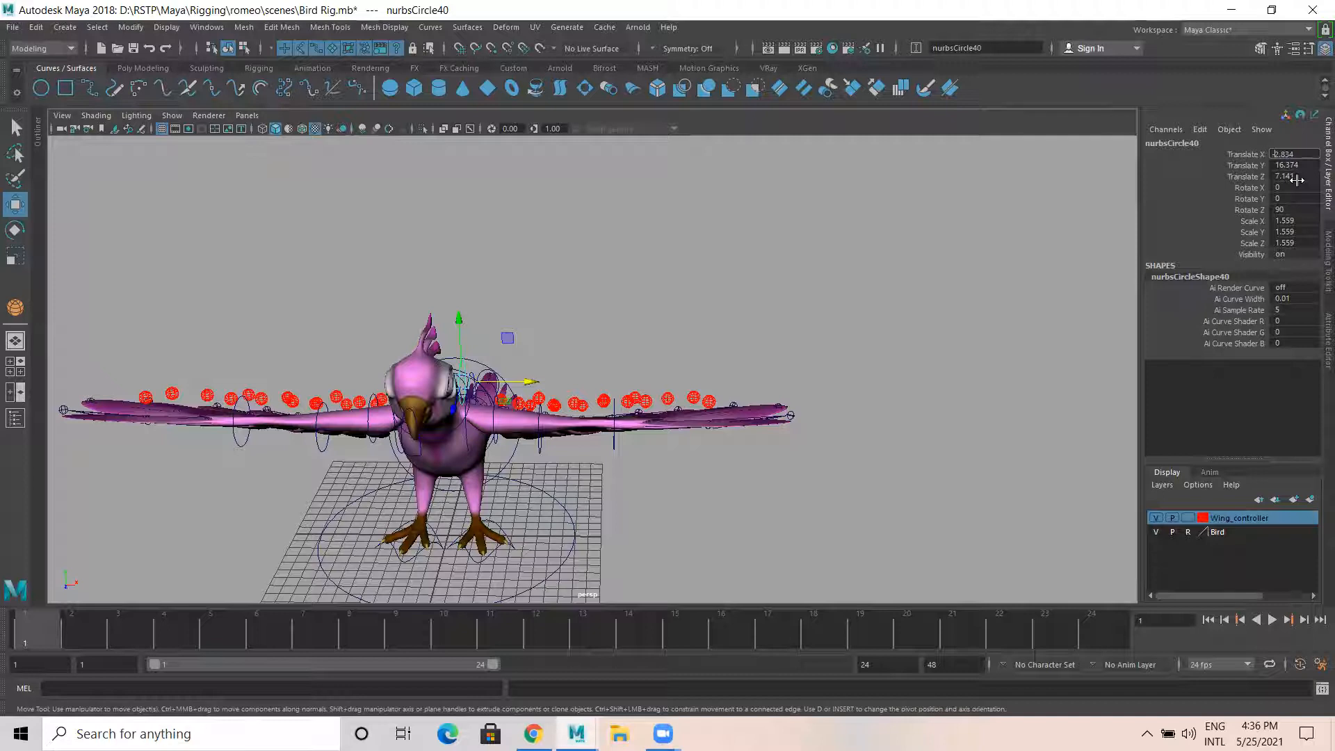
type("-")
key("Return")
left_click_drag(774, 228, 549, 253, "alt")
left_click(549, 254)
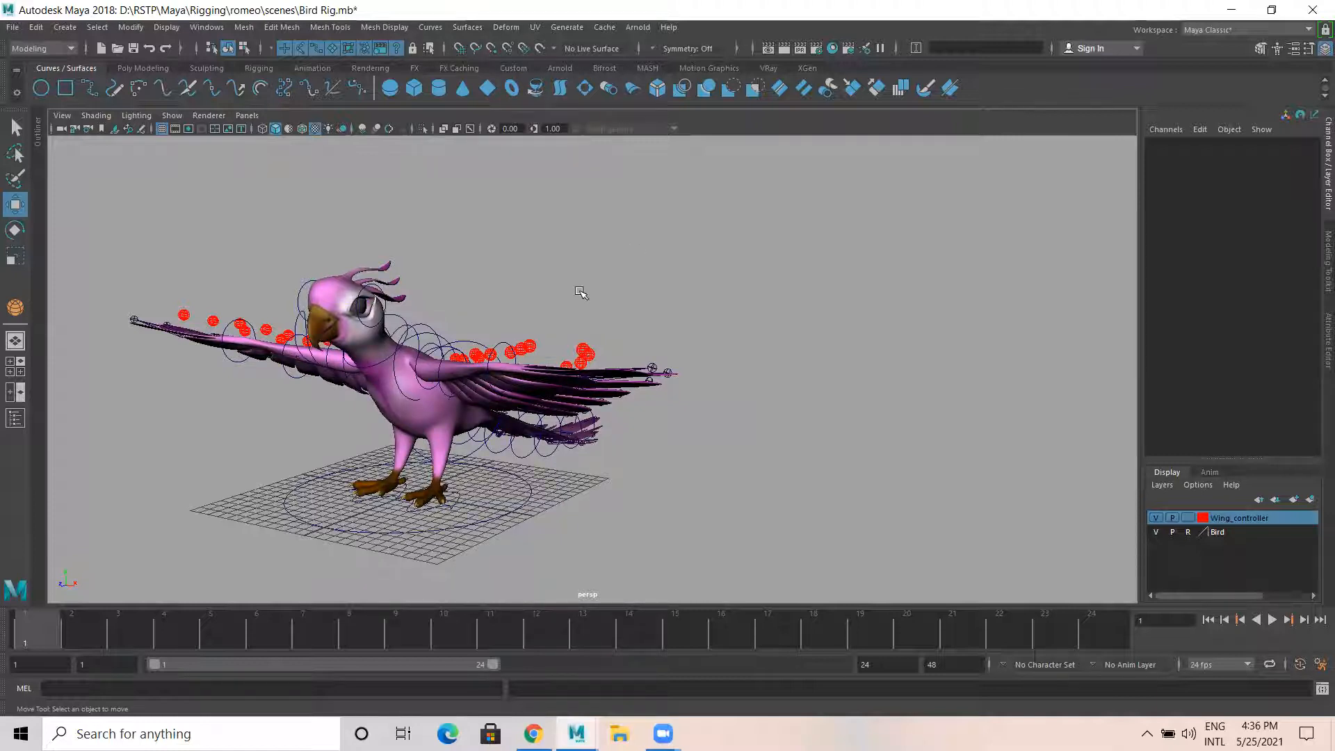
Duplicate the tail-end circle and place the copy in front of the feet, at about Translate Y 2.863 and Translate Z 9.774
left_click_drag(538, 460, 416, 451, "alt")
scroll(417, 445, "up", 5)
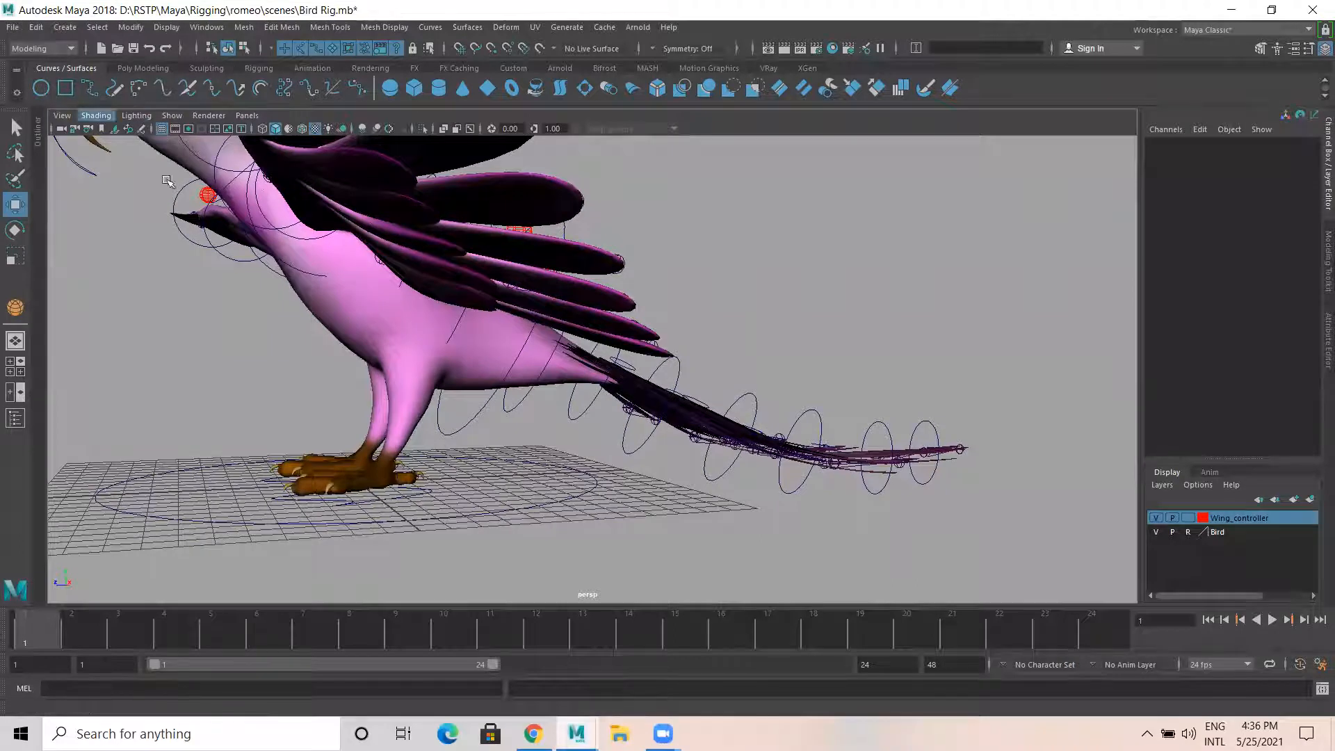
scroll(232, 262, "down", 4)
middle_click_drag(516, 516, 501, 459, "alt")
left_click(920, 511)
key("ctrl+d")
left_click_drag(864, 484, 132, 472)
left_click_drag(206, 452, 208, 391)
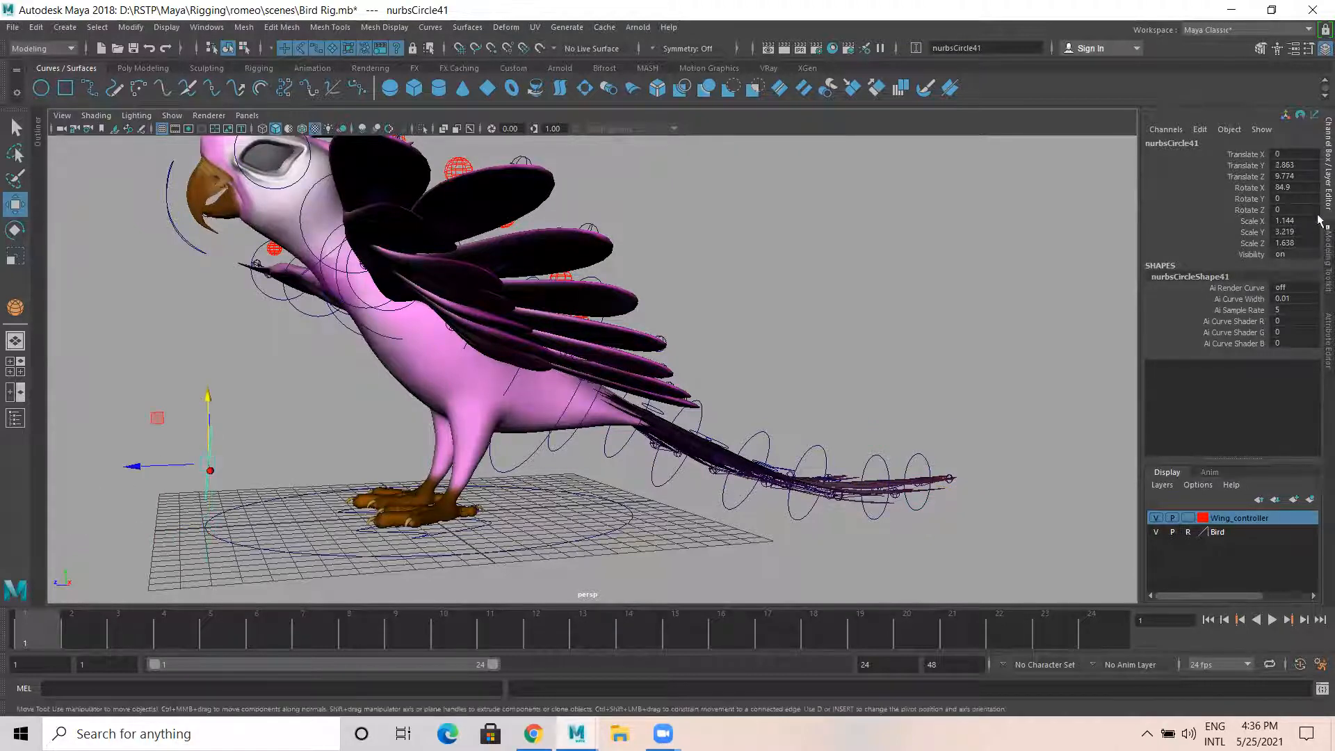
Set the front circle's Rotate X to 90 and switch the Bird layer to template display
double_click(1307, 186)
key("Return")
key("space")
key("space")
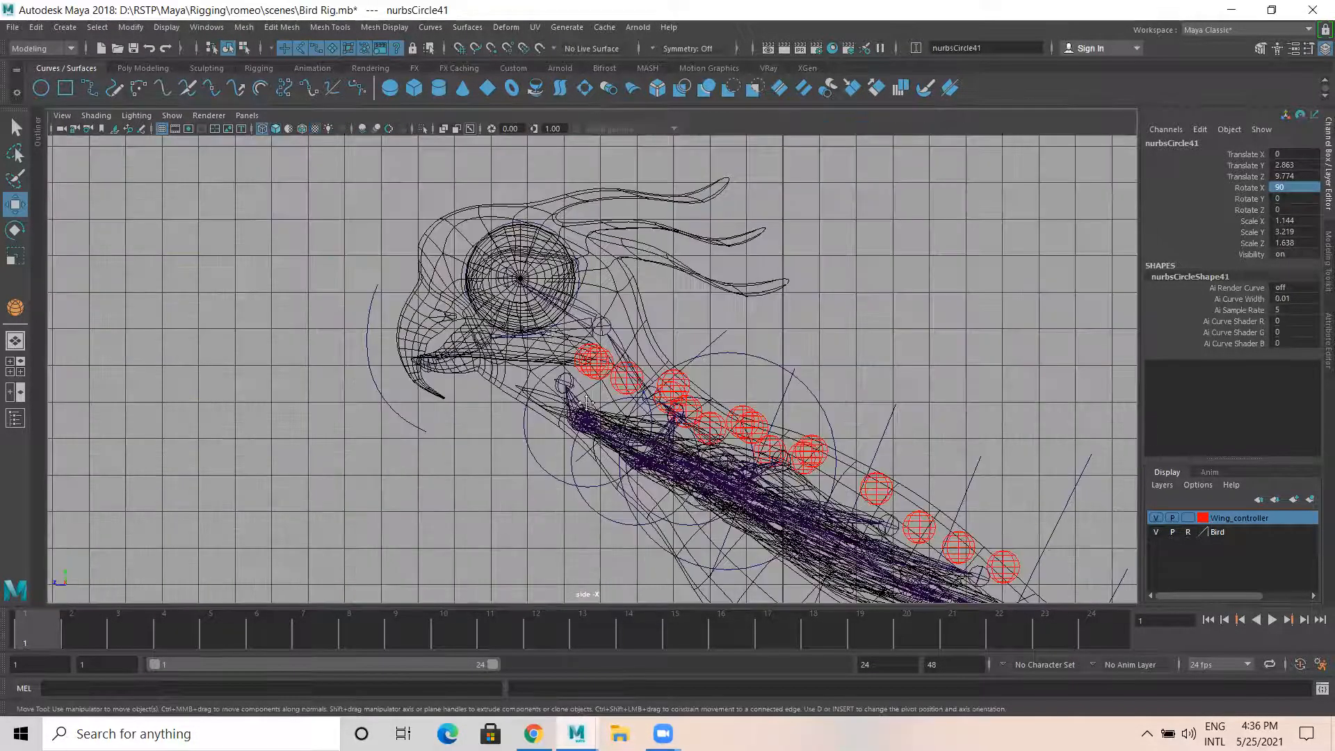
middle_click_drag(586, 403, 510, 278, "alt")
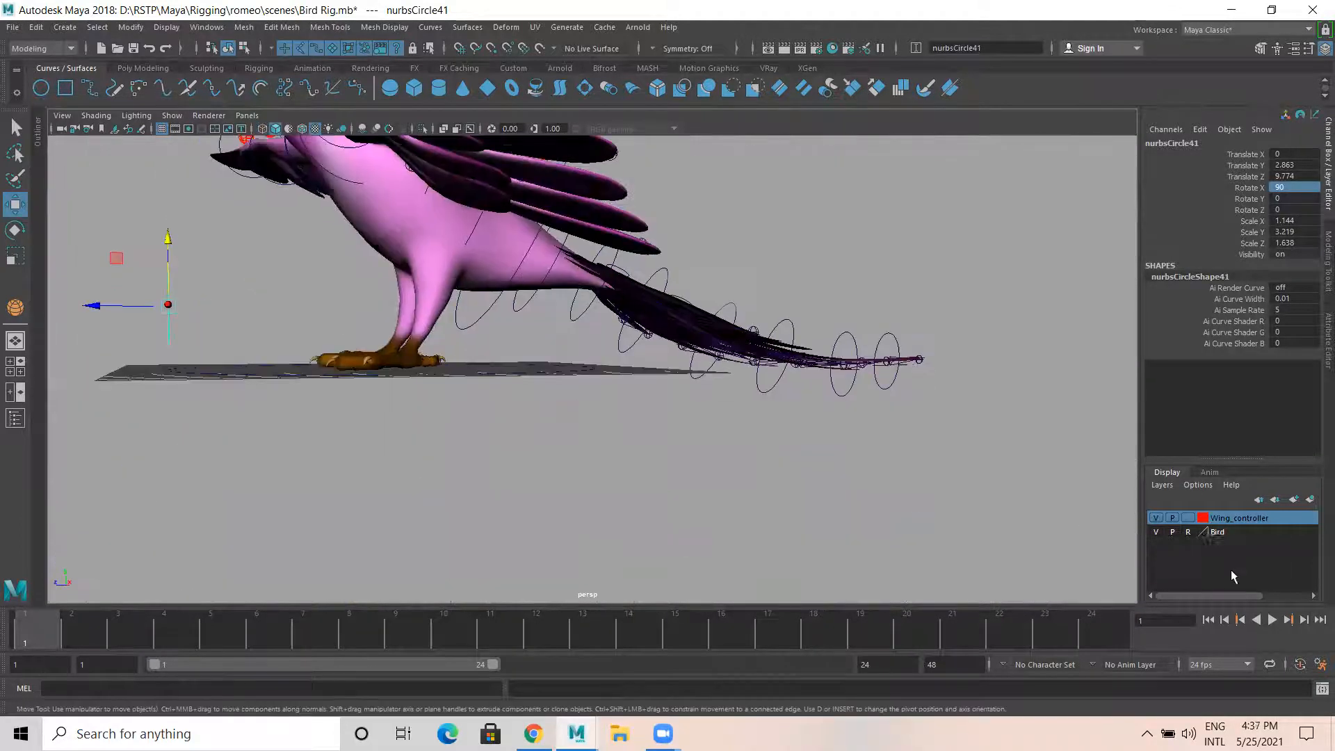
left_click(1188, 532)
left_click_drag(390, 295, 462, 347, "alt")
right_click_drag(418, 320, 477, 327, "alt")
left_click_drag(555, 366, 553, 438, "alt")
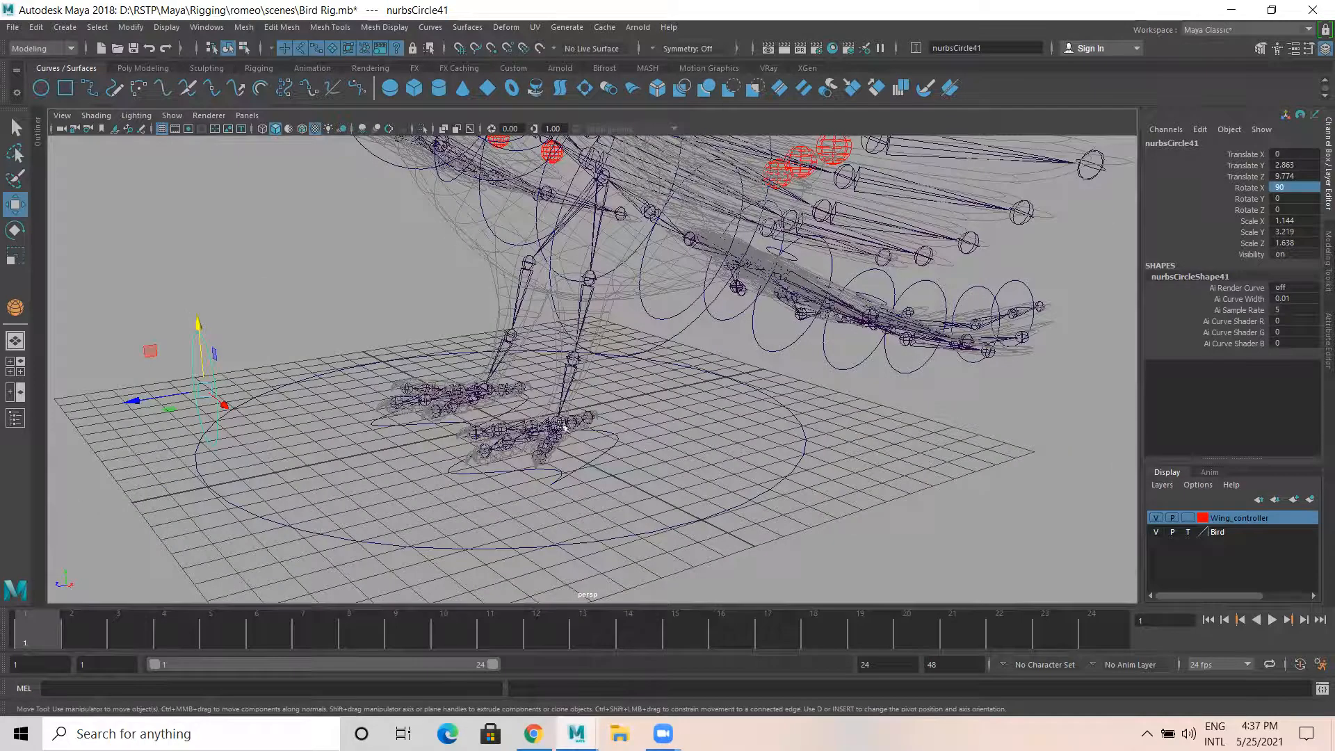
Reshape the front circle through its control vertices, moving selected vertices toward the bird and scaling them
left_click_drag(336, 382, 298, 310, "alt")
right_click_drag(296, 307, 189, 308)
left_click_drag(251, 365, 287, 365, "alt")
mouse_move(195, 317)
left_mouse_down("alt")
mouse_move(229, 325)
mouse_move(191, 339)
left_mouse_up("alt")
left_click(228, 325)
left_click_drag(169, 402, 242, 443, "shift")
left_click_drag(142, 379, 249, 356)
key("r")
left_click_drag(202, 290, 248, 452)
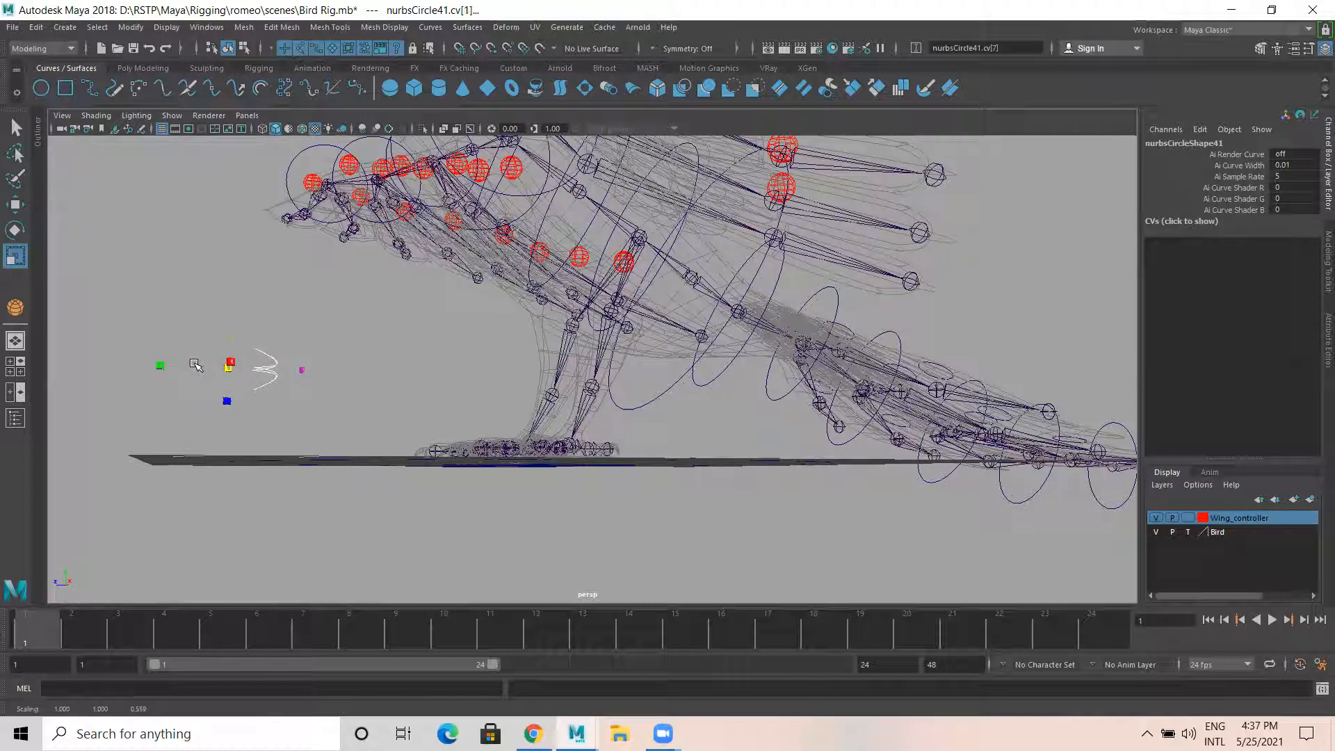
Return the reshaped front curve to object mode and center its pivot
right_click_drag(269, 360, 356, 318)
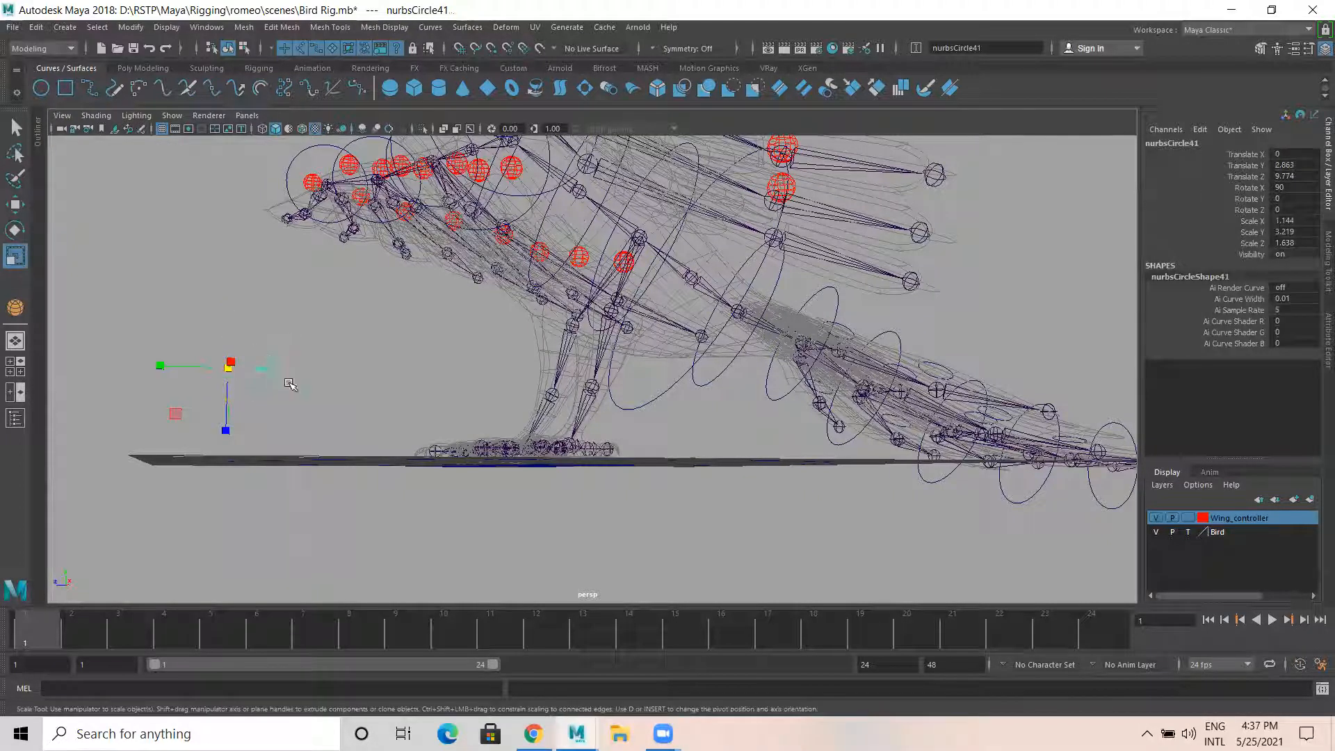
left_click(122, 27)
left_click(167, 128)
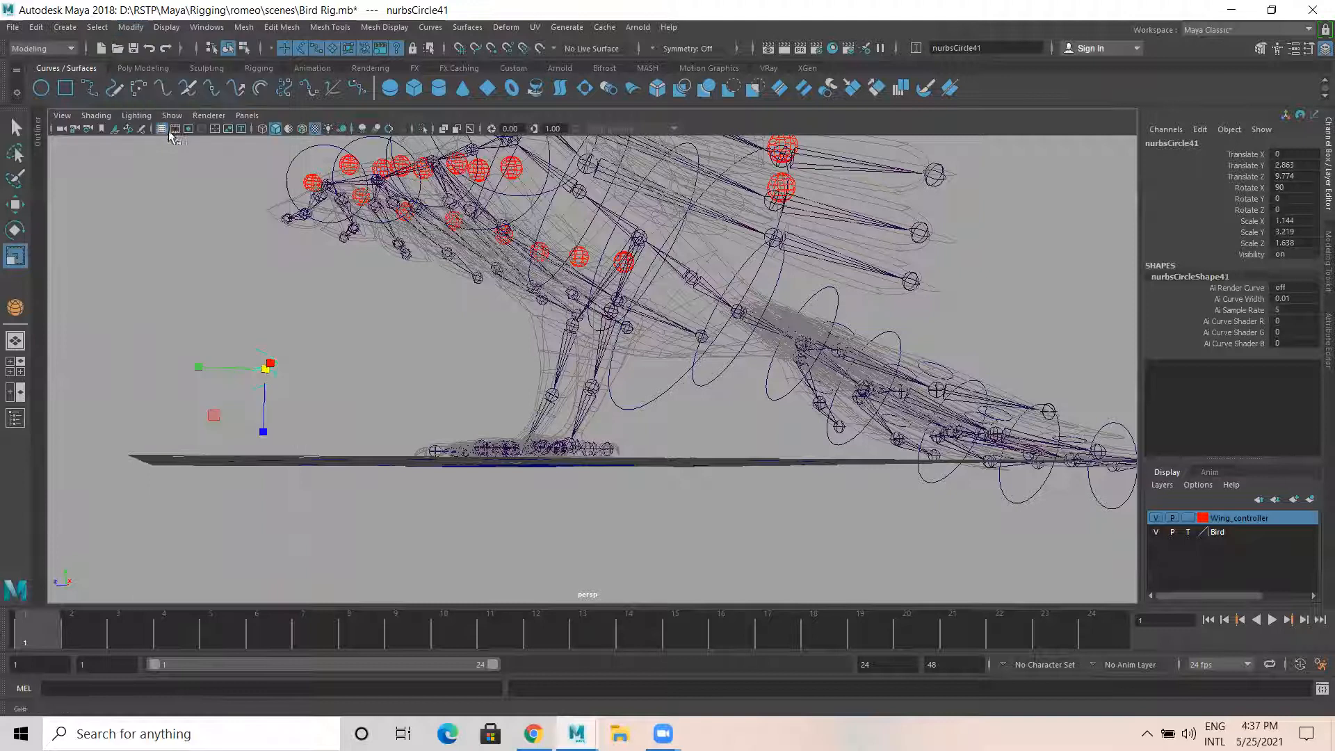
Snap the reshaped curve to the height of the leg's middle joint and move it behind the leg
key("w")
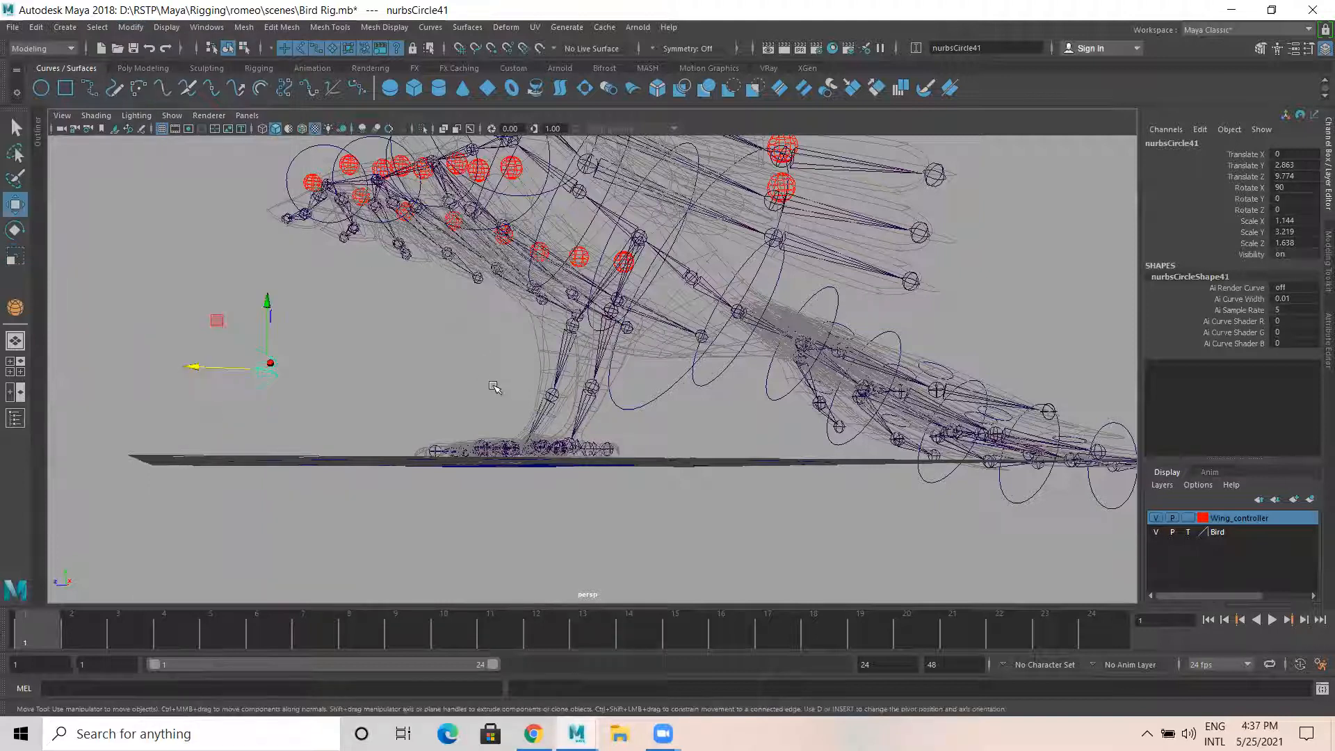
left_click_drag(446, 348, 431, 376, "alt")
scroll(521, 448, "up", 2)
key("v")
middle_click_drag(578, 374, 542, 345)
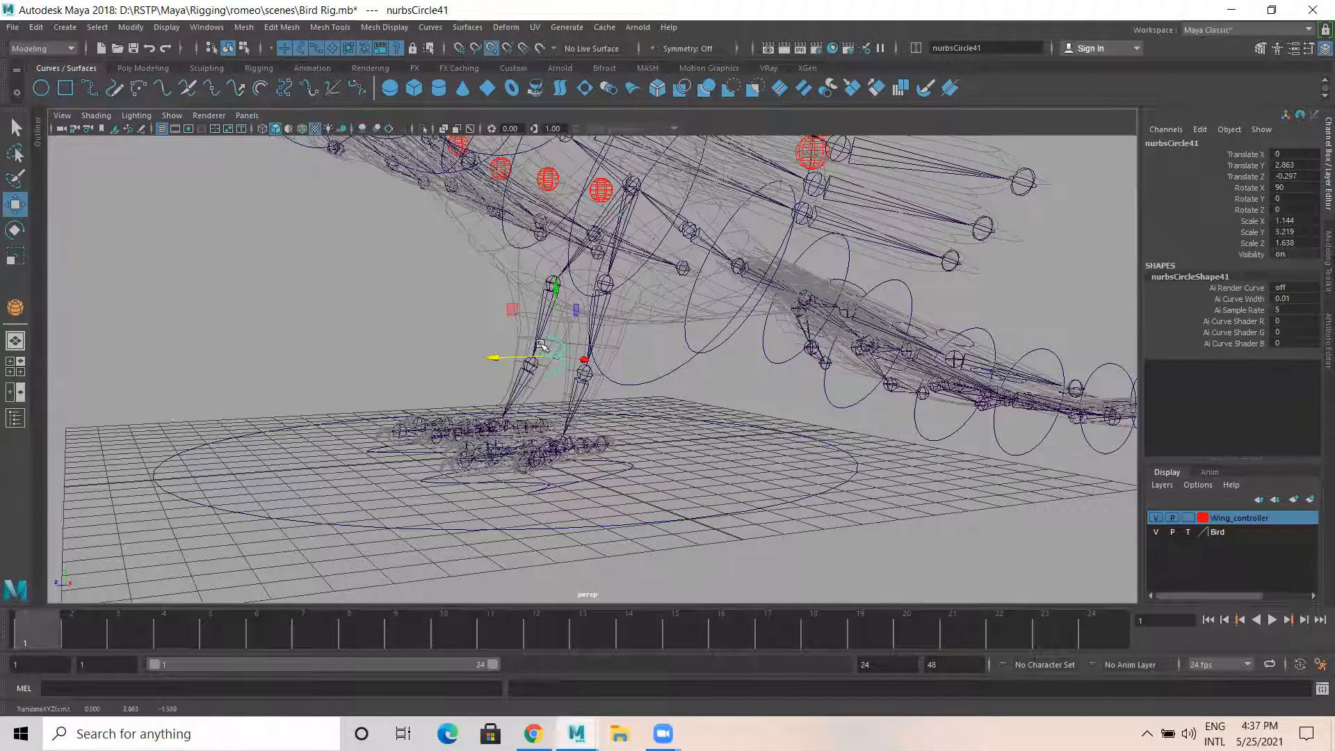
left_click_drag(561, 362, 585, 377)
Duplicate the curve onto the other leg's joint, then move both curves behind the legs to about Translate Z -4.696
key("ctrl+d")
key("v")
middle_click_drag(586, 381, 574, 354)
left_click(595, 379, "shift")
left_click_drag(619, 440, 621, 412, "alt")
left_click_drag(706, 433, 643, 448, "alt")
left_click_drag(570, 374, 635, 375)
left_click_drag(807, 413, 669, 418, "alt")
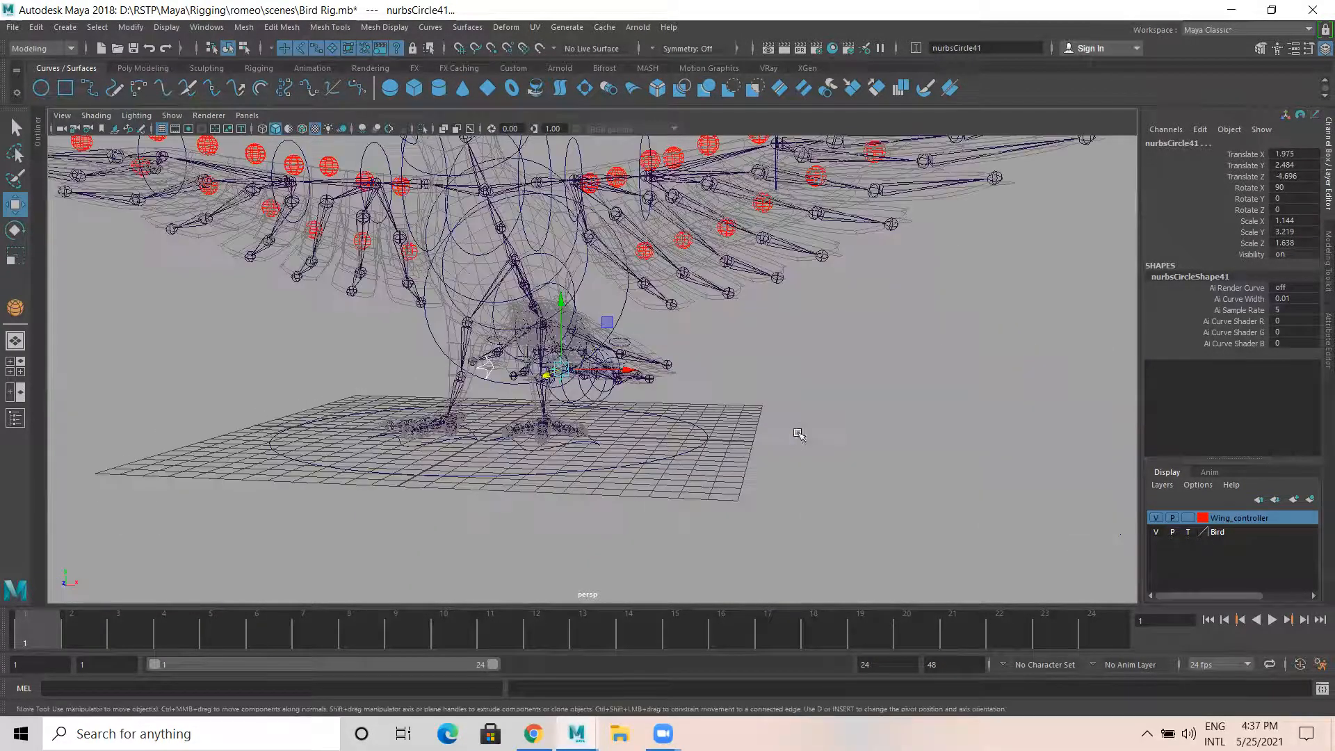
Hide the Bird layer and the joints so that only the controllers remain in the viewport
left_click(1157, 532)
scroll(804, 468, "down", 3)
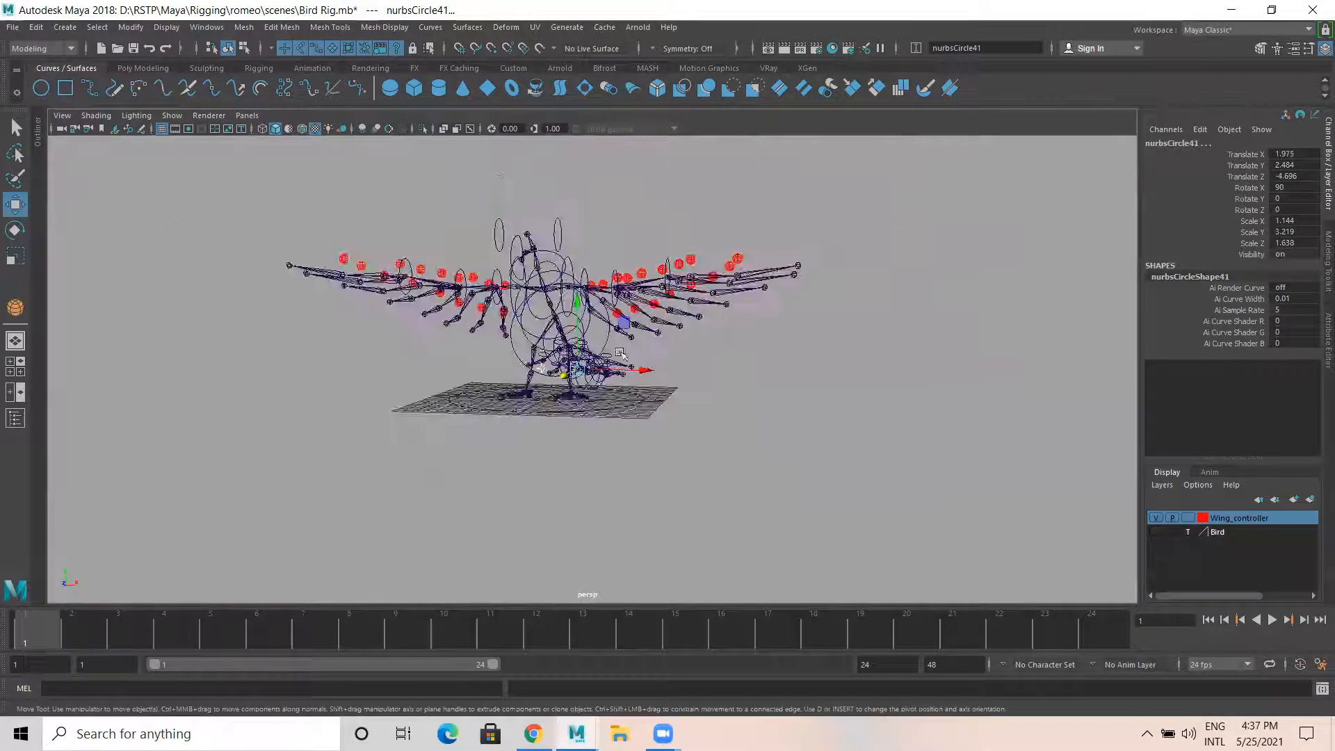
left_click(172, 118)
left_click(205, 342)
left_click(433, 417)
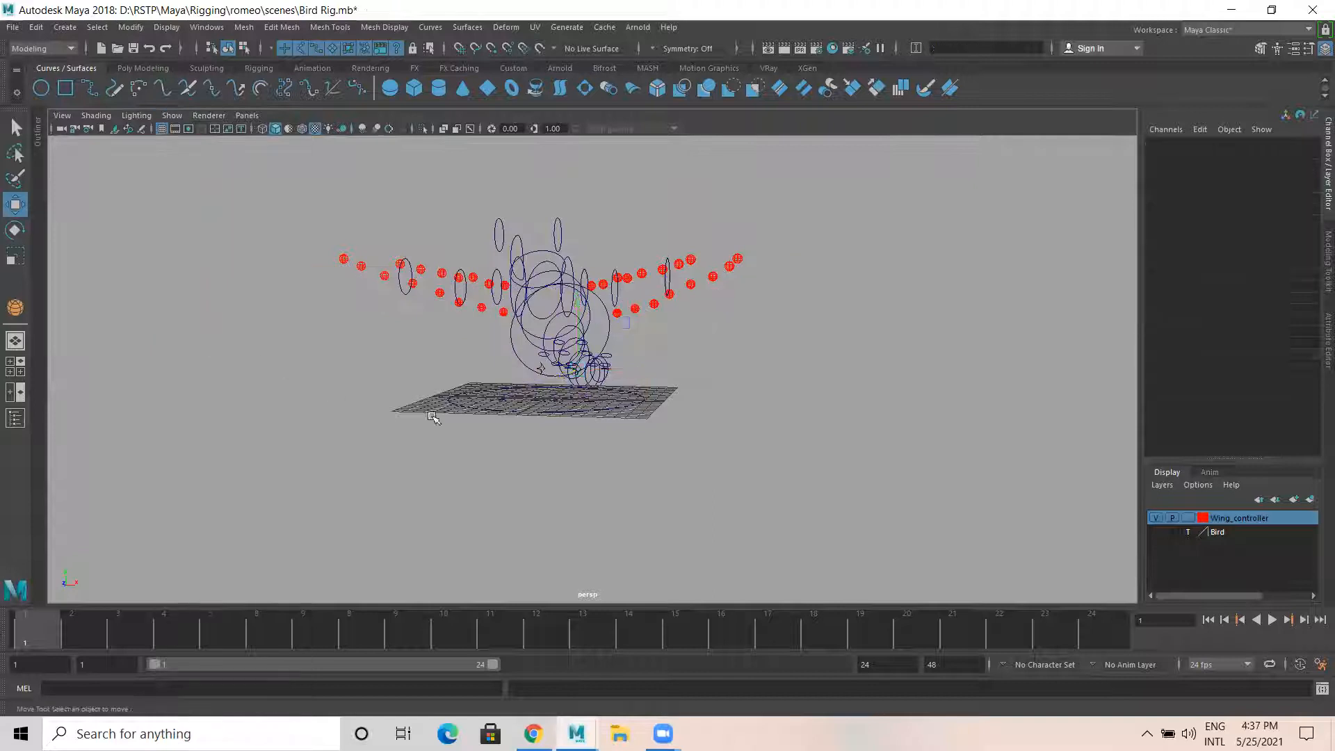
Select all of the controller curves and spheres and freeze their transformations
left_click_drag(595, 425, 255, 547, "alt")
mouse_move(441, 507)
left_mouse_down("alt")
mouse_move(352, 524)
mouse_move(452, 493)
left_mouse_up("alt")
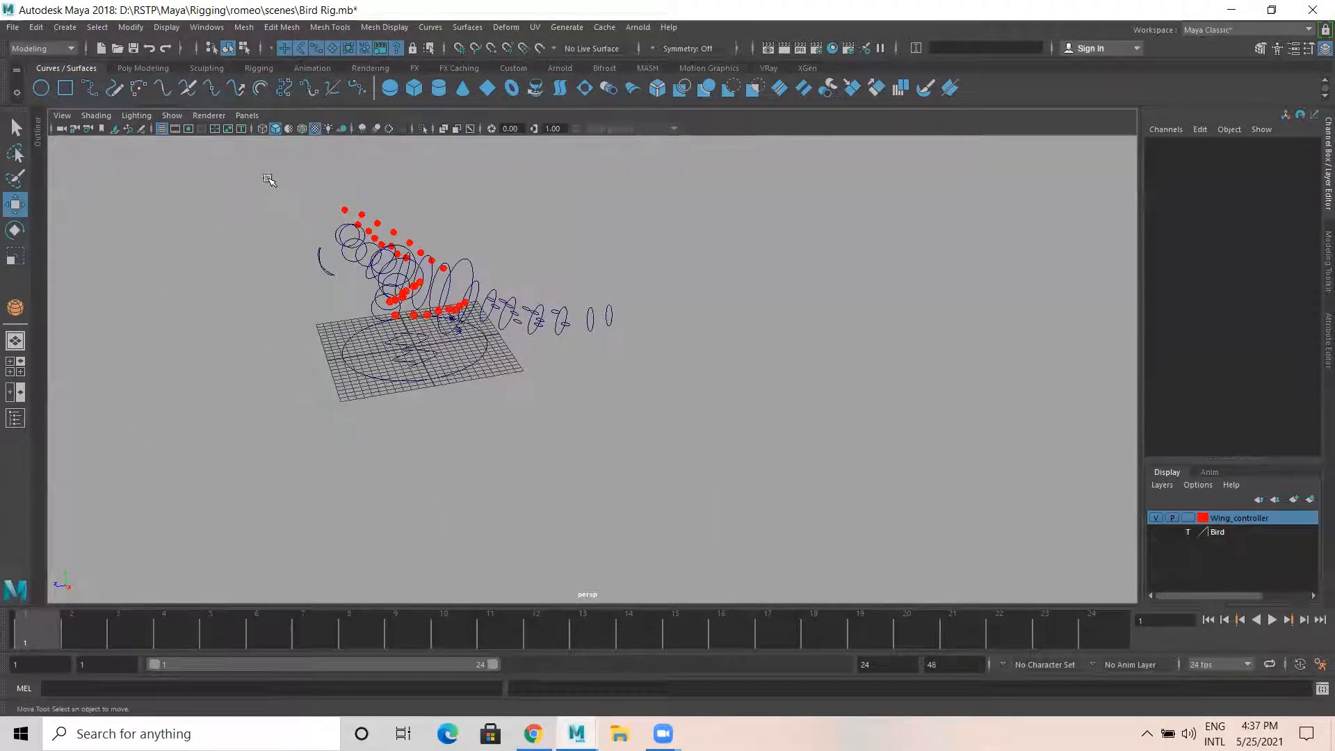
left_click_drag(228, 165, 723, 501)
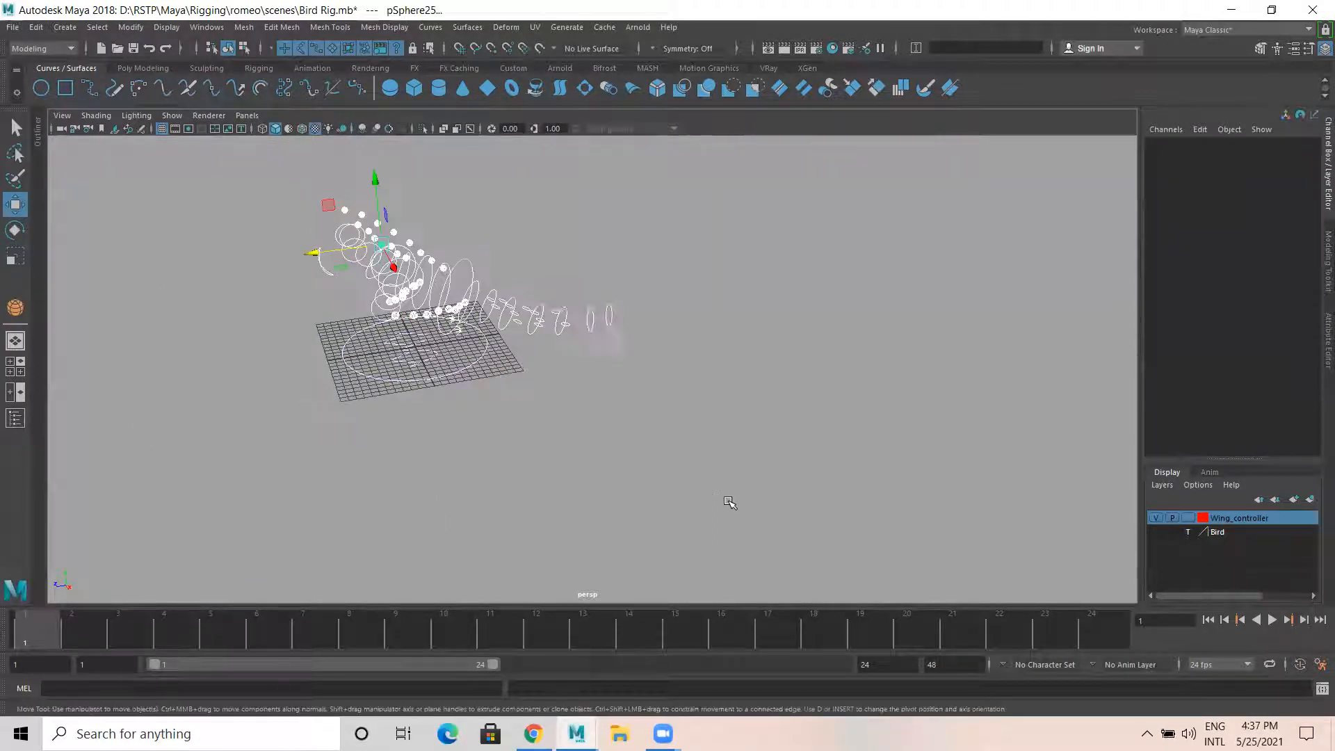
left_click_drag(590, 358, 546, 346, "alt")
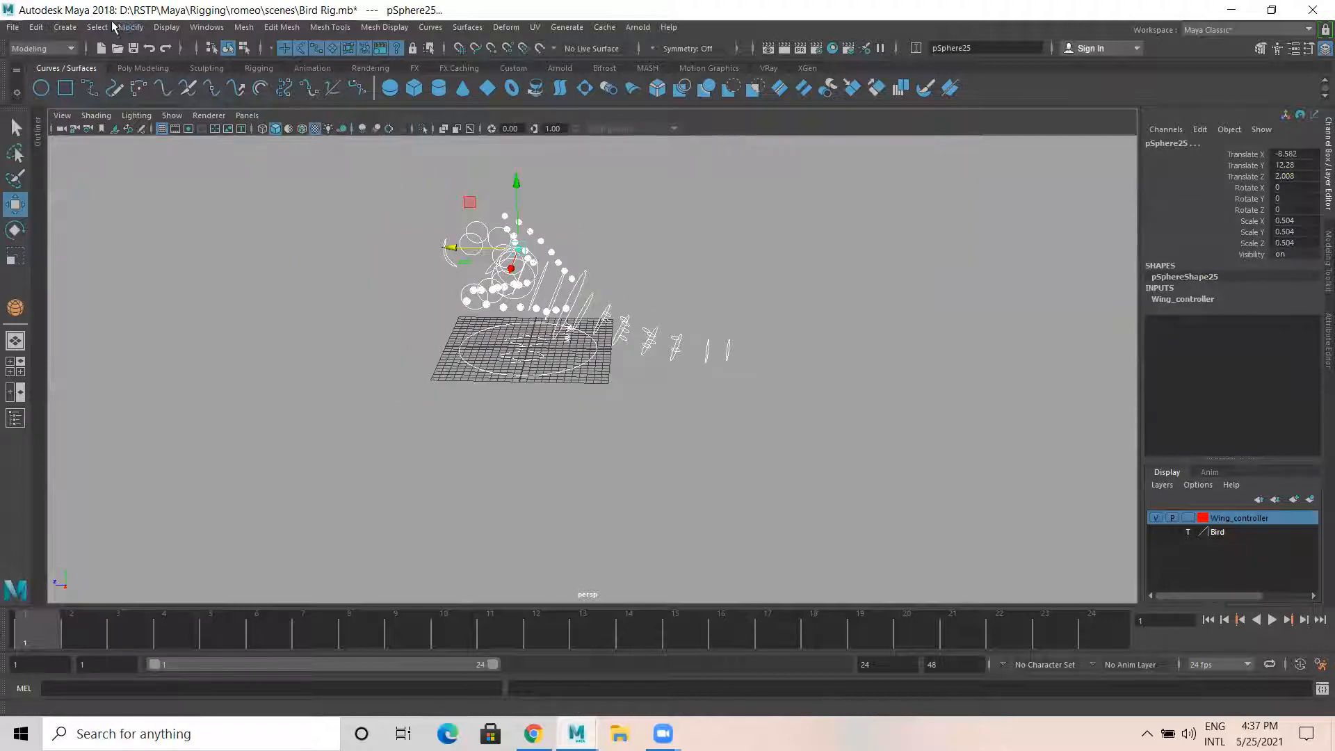
left_click(131, 27)
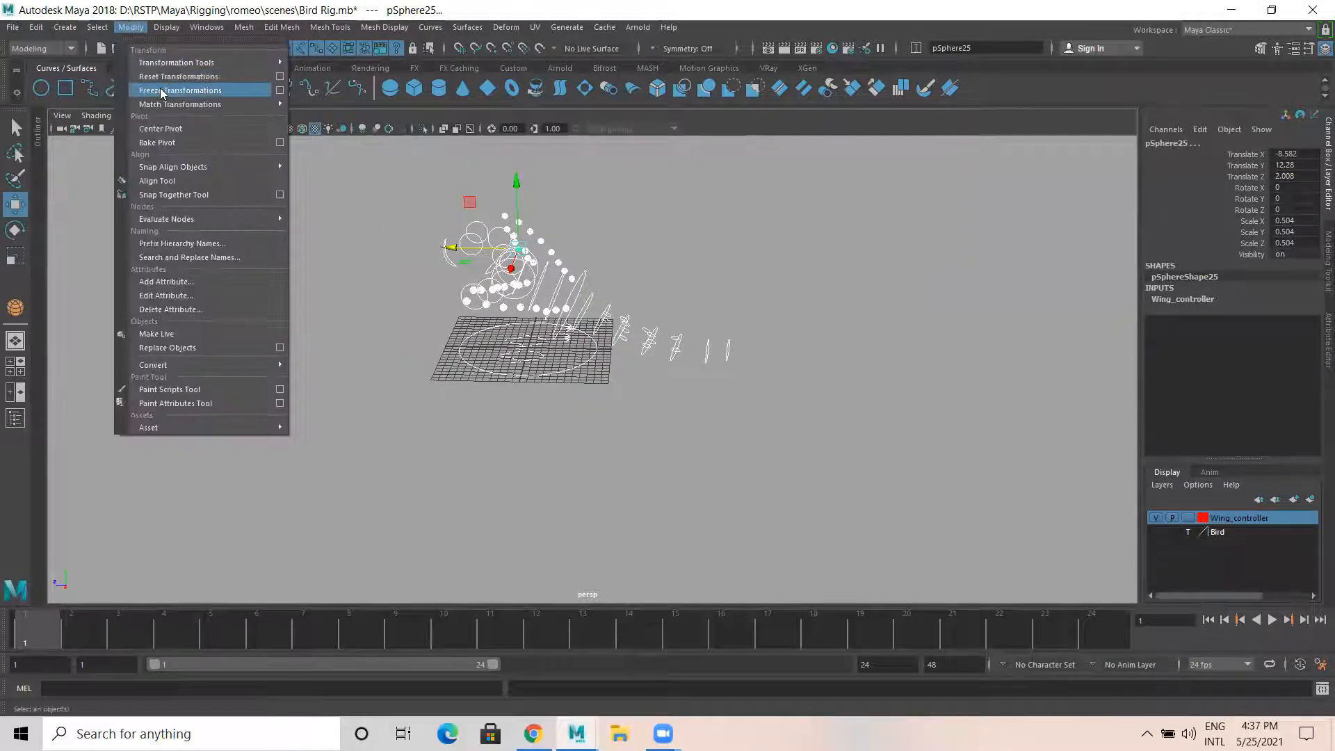
left_click(160, 90)
Center the pivots of all selected controllers and delete their history
left_click(130, 27)
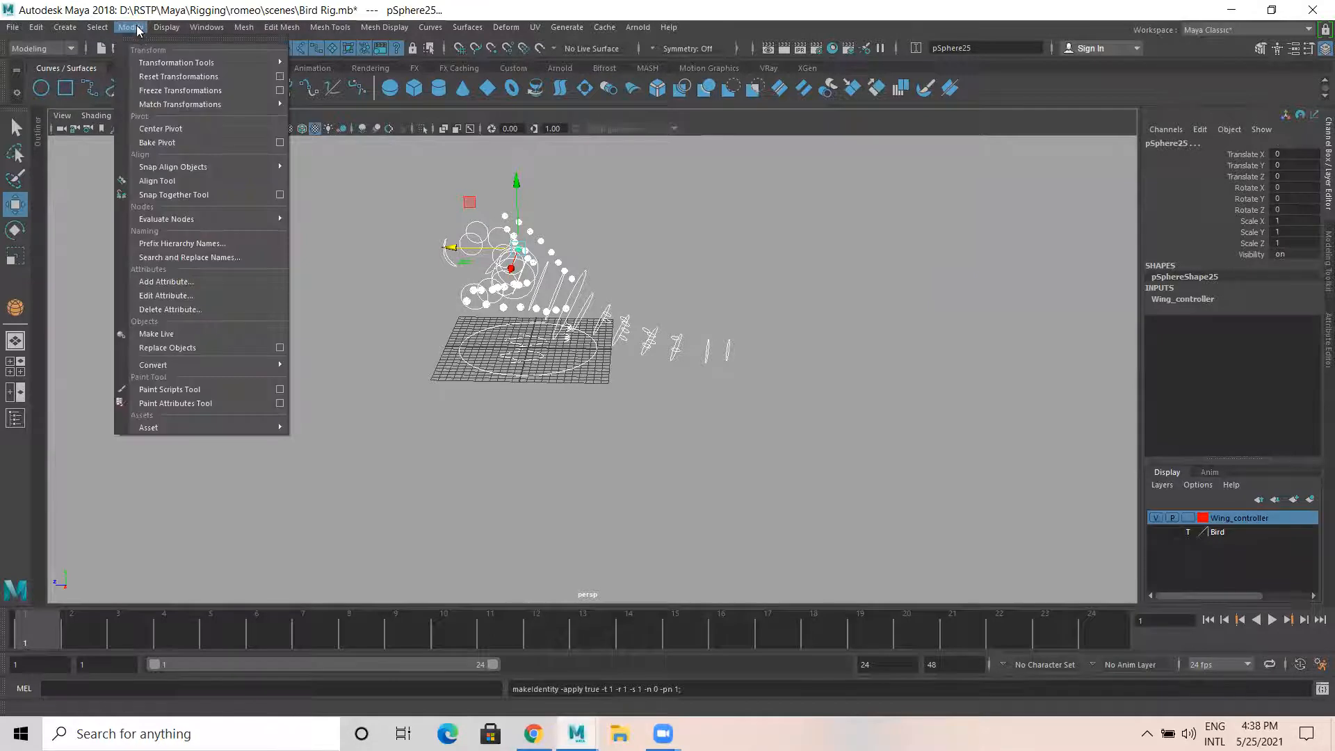
left_click(176, 128)
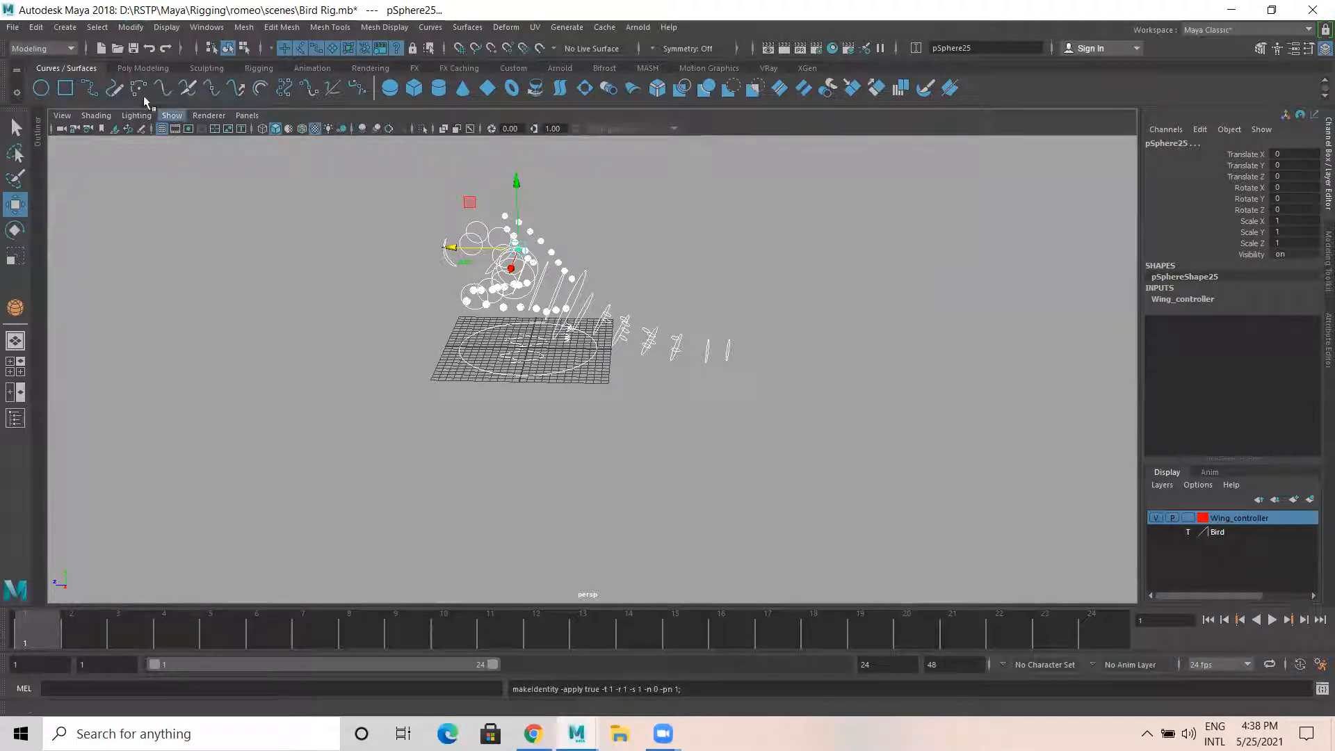
left_click(38, 28)
mouse_move(97, 194)
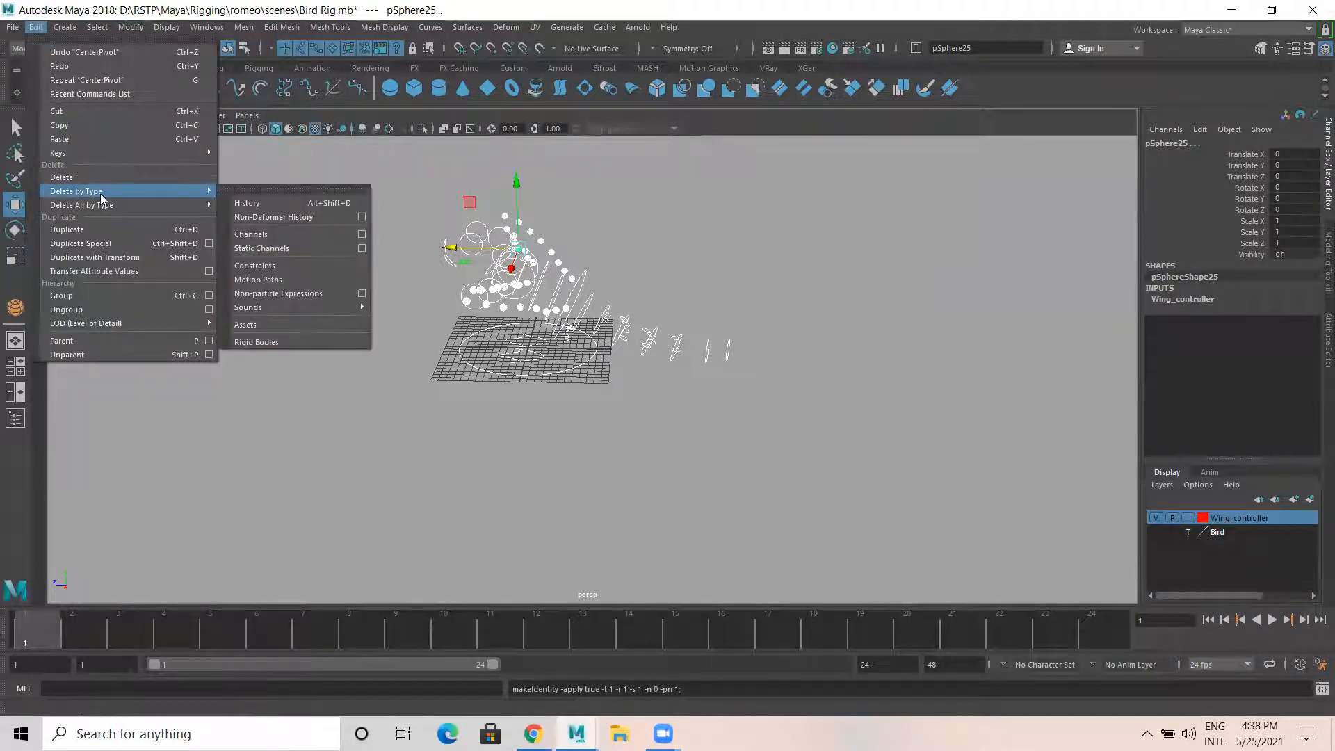
left_click(271, 204)
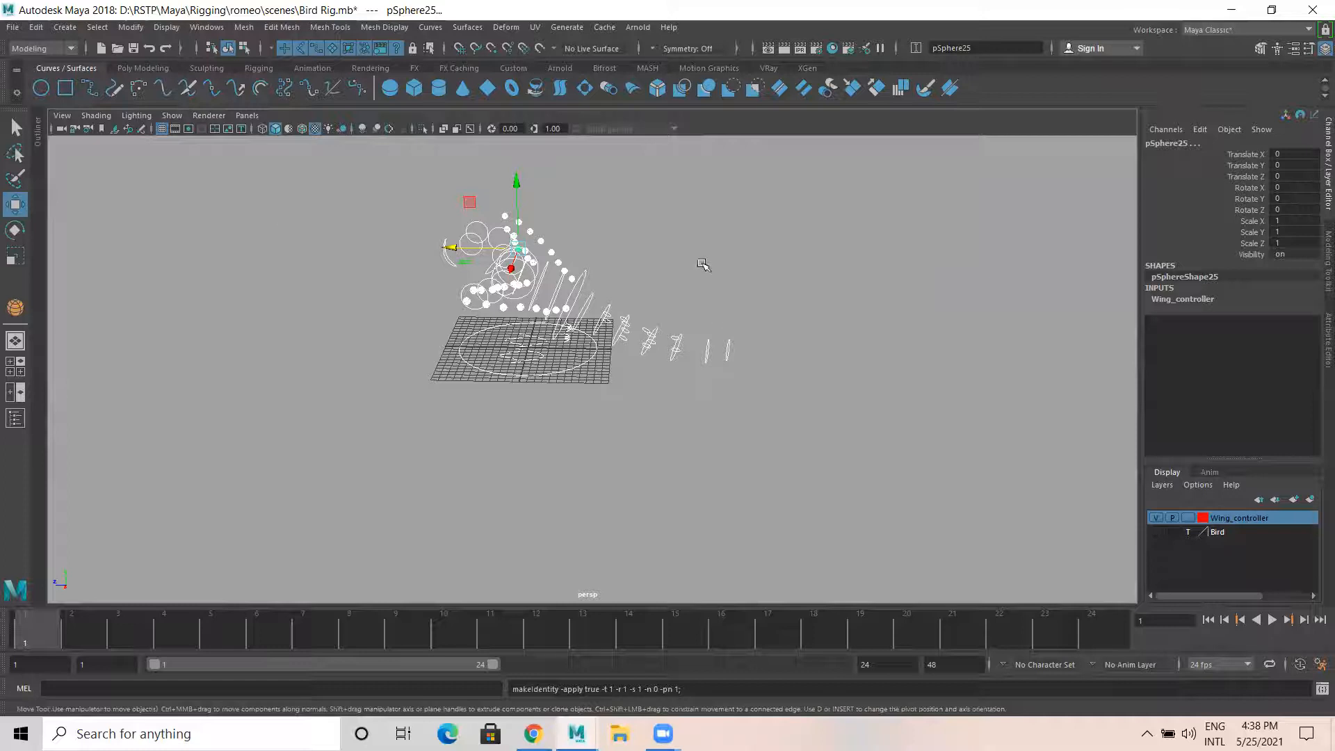
Deselect the controllers, select the large ground circle, and show the Bird layer and the joints again
left_click_drag(613, 306, 324, 370, "alt")
left_click(618, 283)
middle_click_drag(324, 370, 452, 207, "alt")
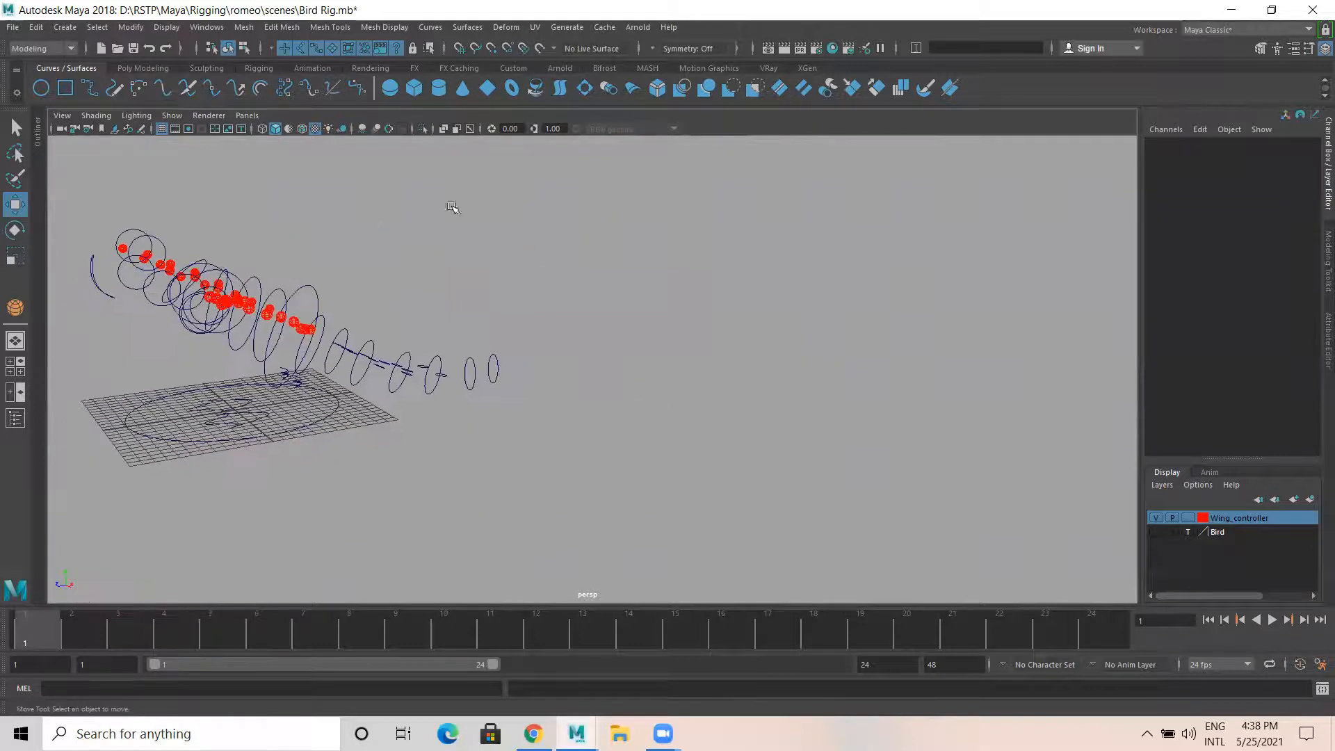
left_click(333, 431)
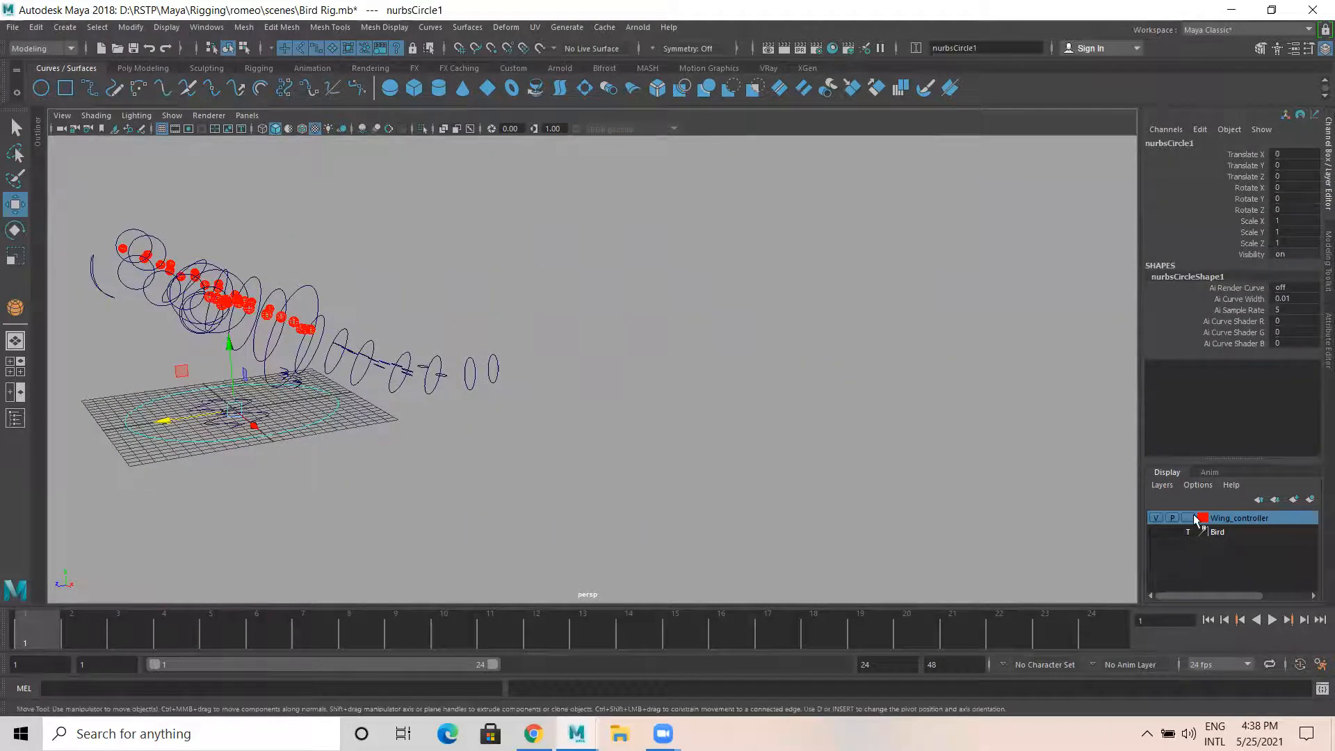
left_click(1154, 532)
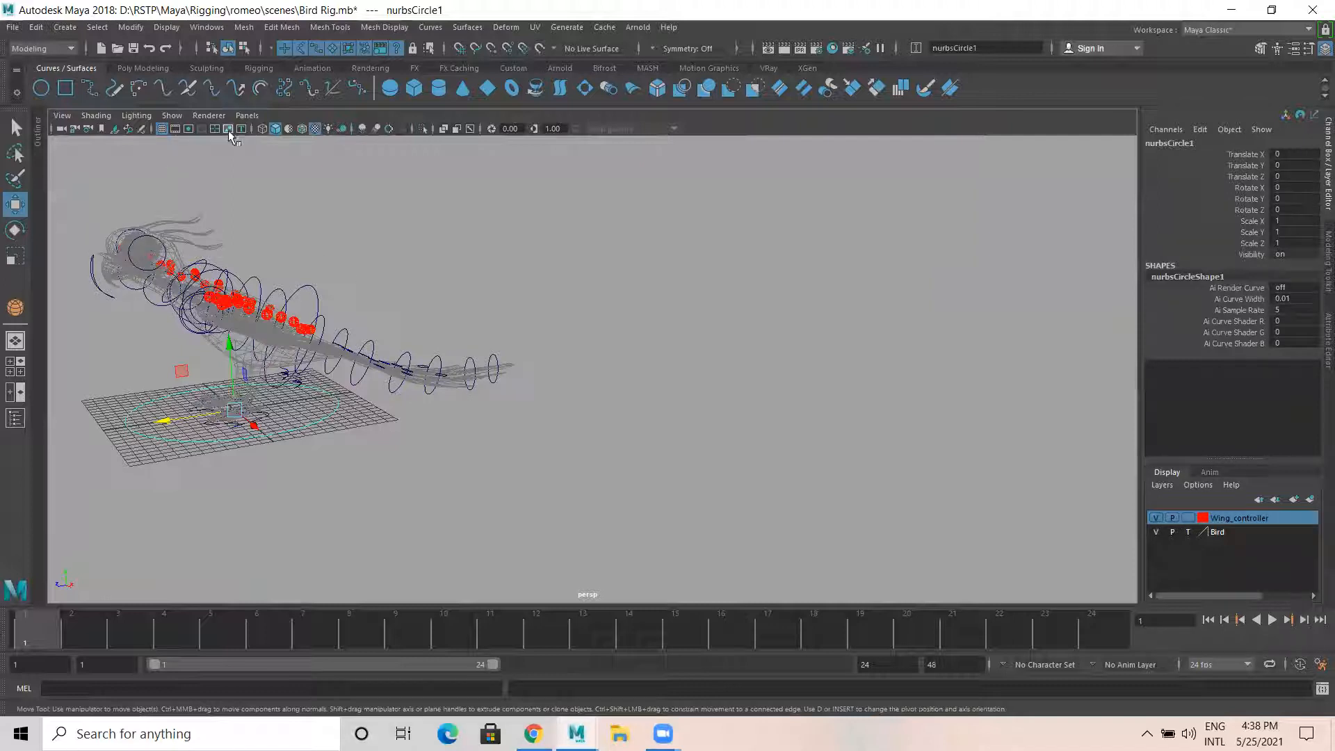
left_click(172, 116)
left_click(210, 342)
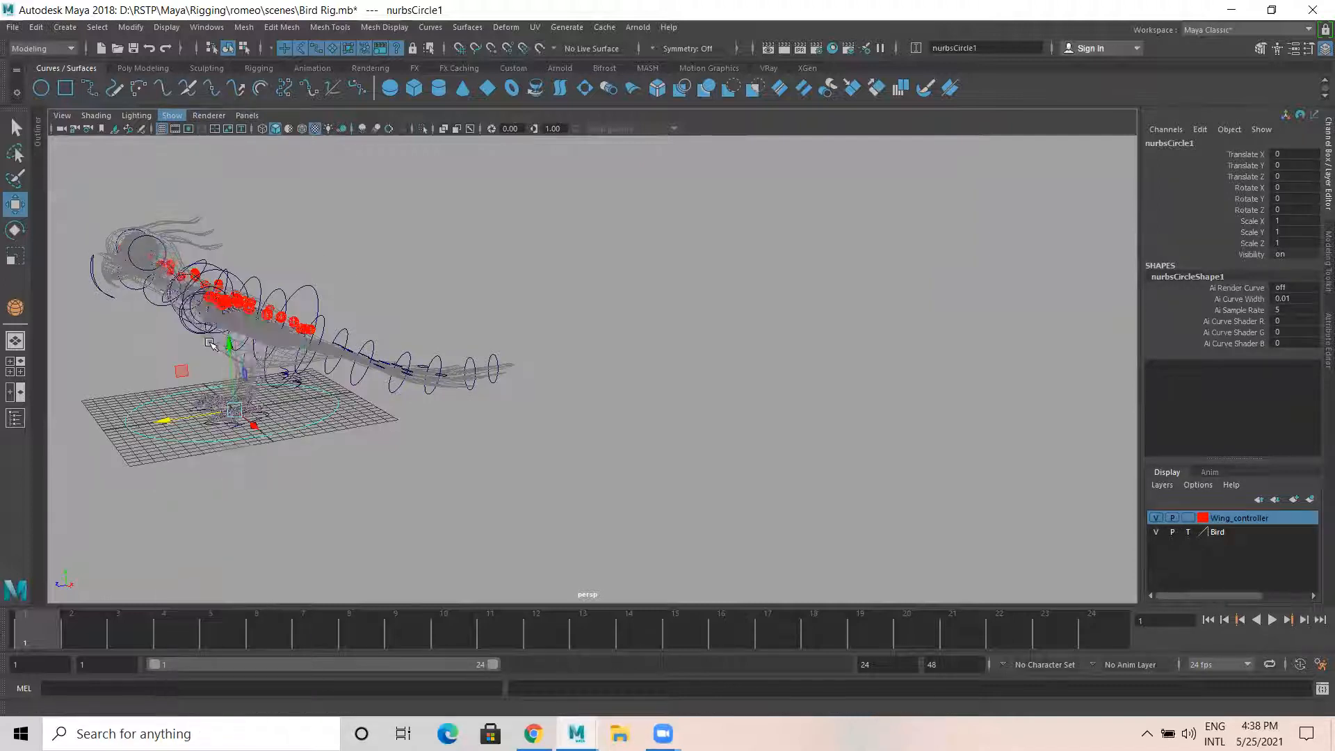
Rename the large ground circle as Global_Ctrl
right_click_drag(323, 422, 688, 507, "alt")
middle_click_drag(688, 431, 1229, 294, "alt")
left_click_drag(756, 395, 723, 427, "alt")
right_click_drag(400, 394, 104, 327, "alt")
double_click(1206, 144)
type("Global_Ctrl")
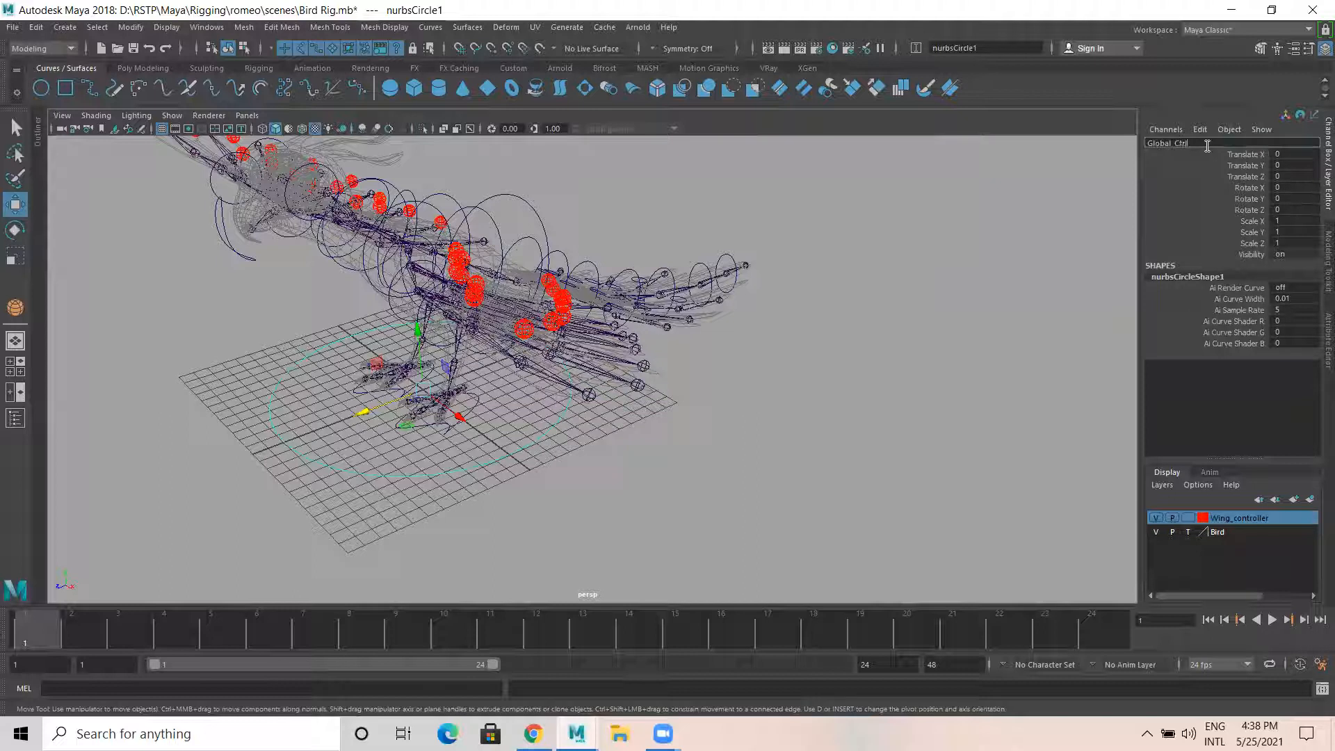
key("Return")
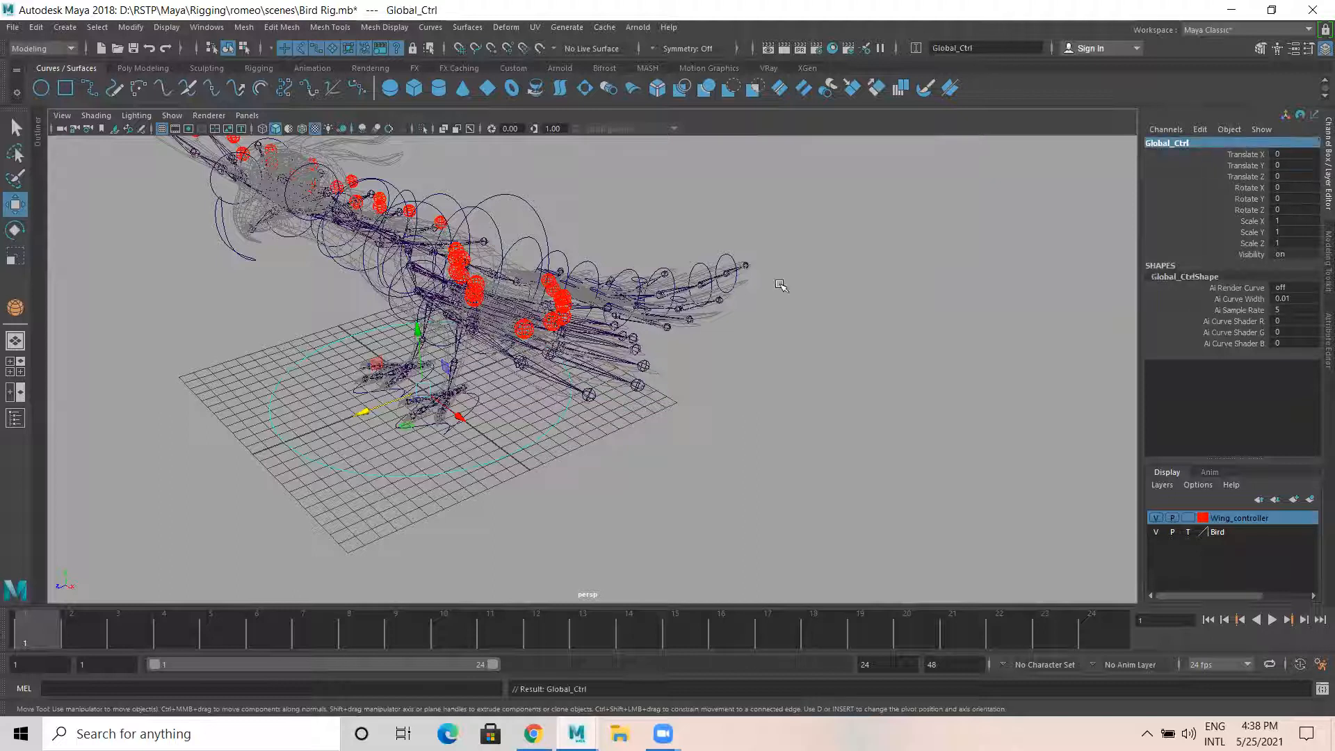
Rename the controller curve around the bird's left foot as LT_Leg_Ctrl
left_click(465, 415)
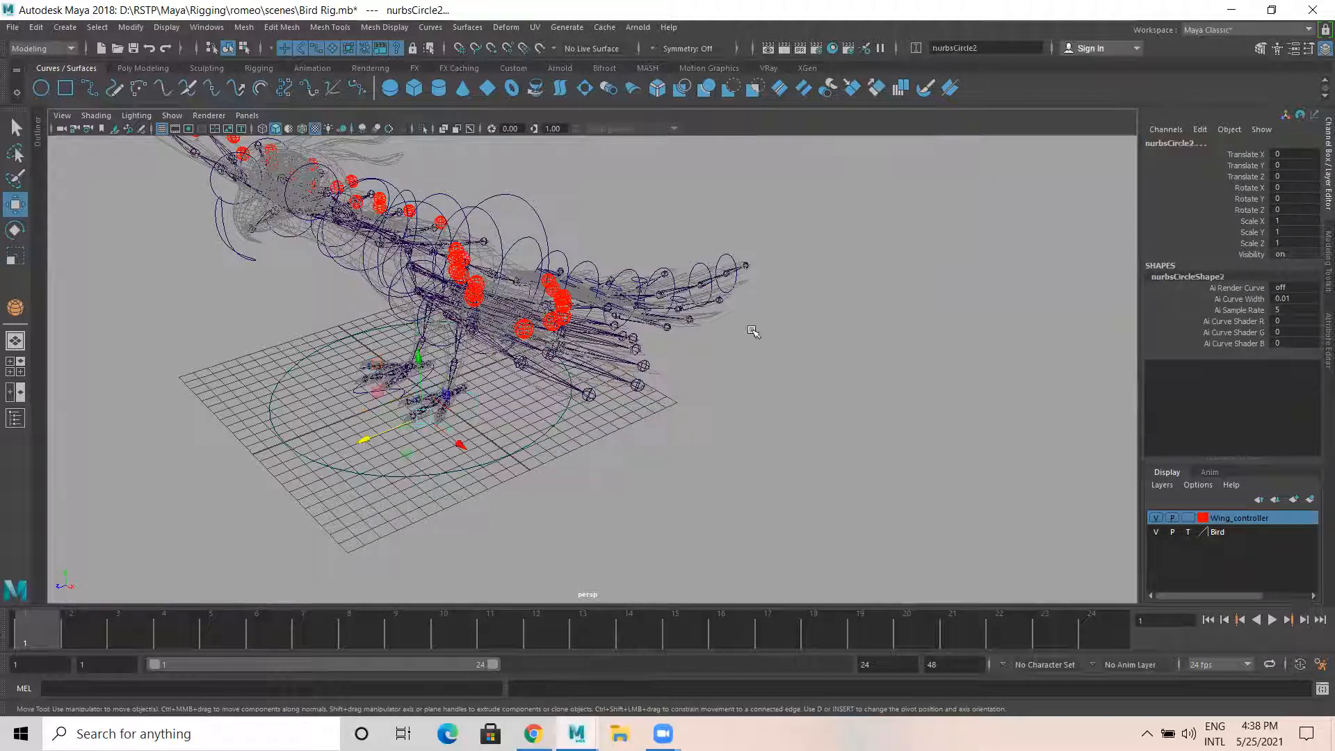
double_click(1219, 143)
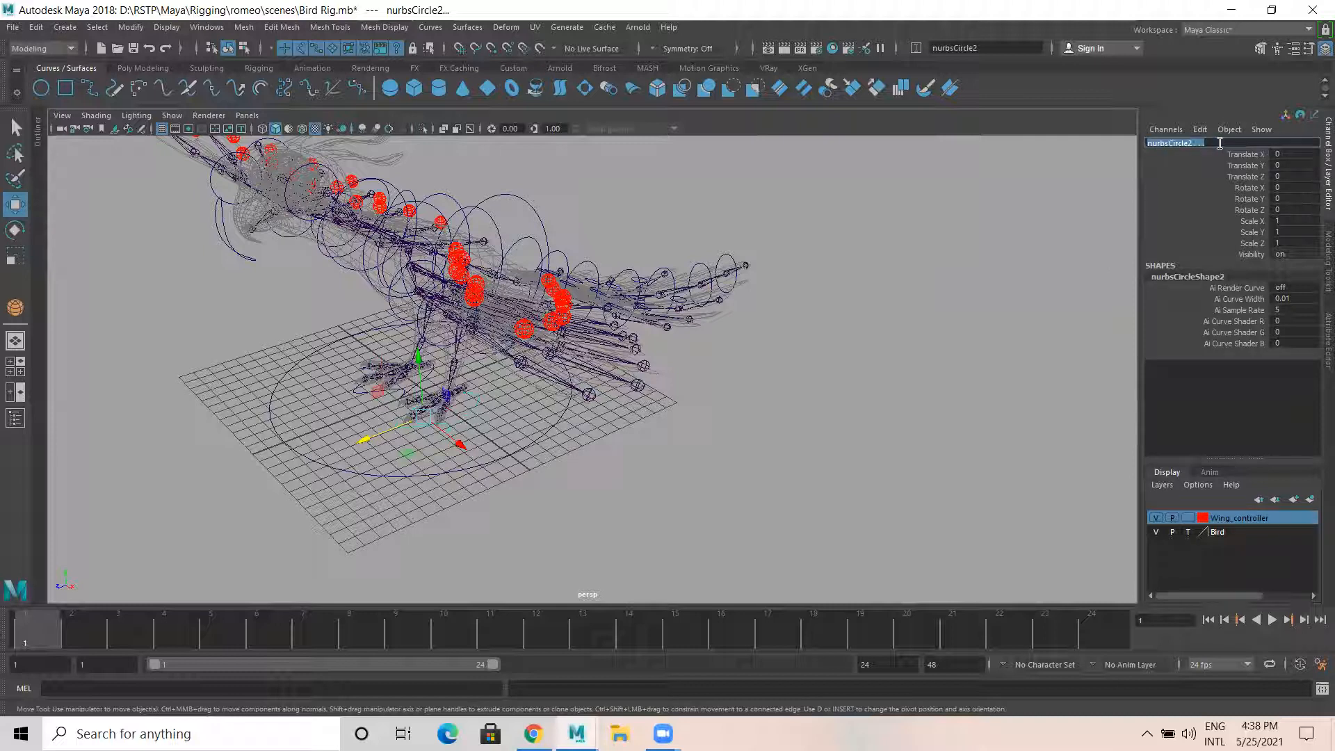
type("LT_Leg_Ctrl")
key("Return")
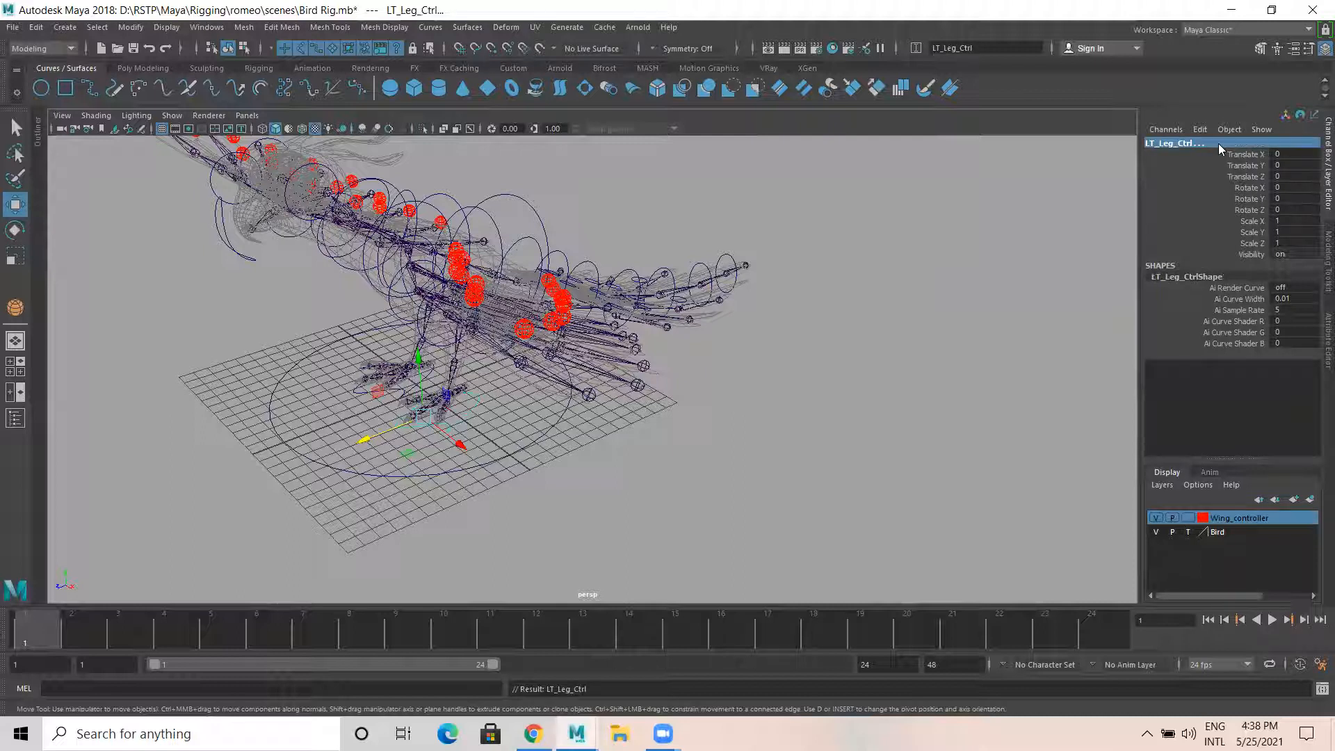
Rename the controller curve around the bird's right foot as RT_Leg_Ctrl
left_click(372, 393)
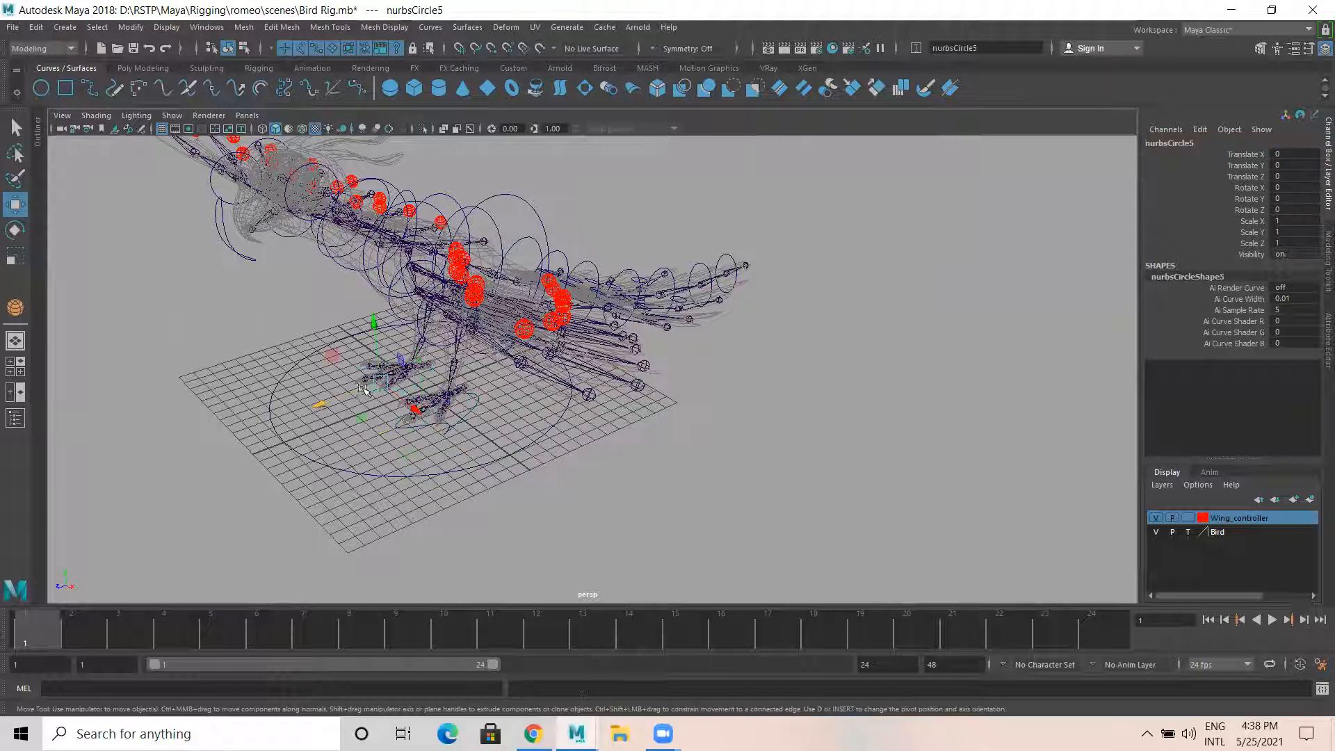
double_click(1186, 143)
type("RT Leg Cl")
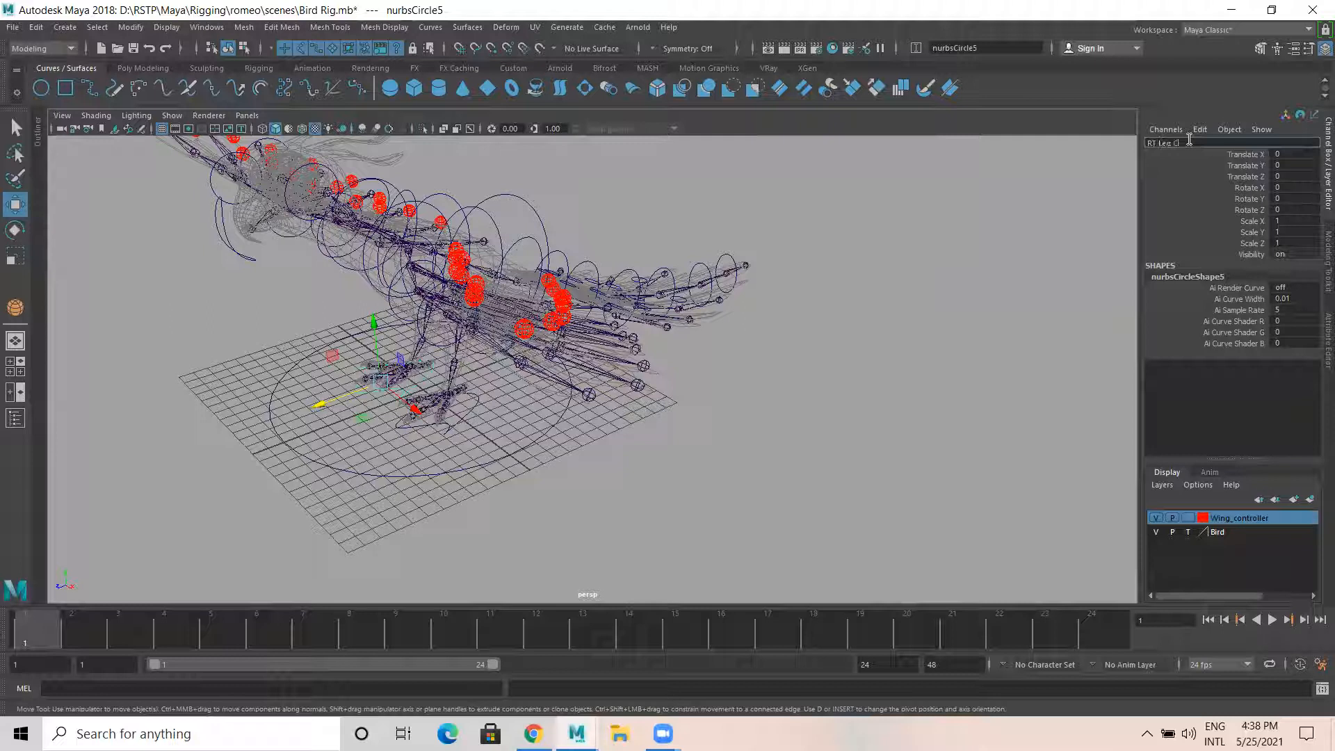
key("Return")
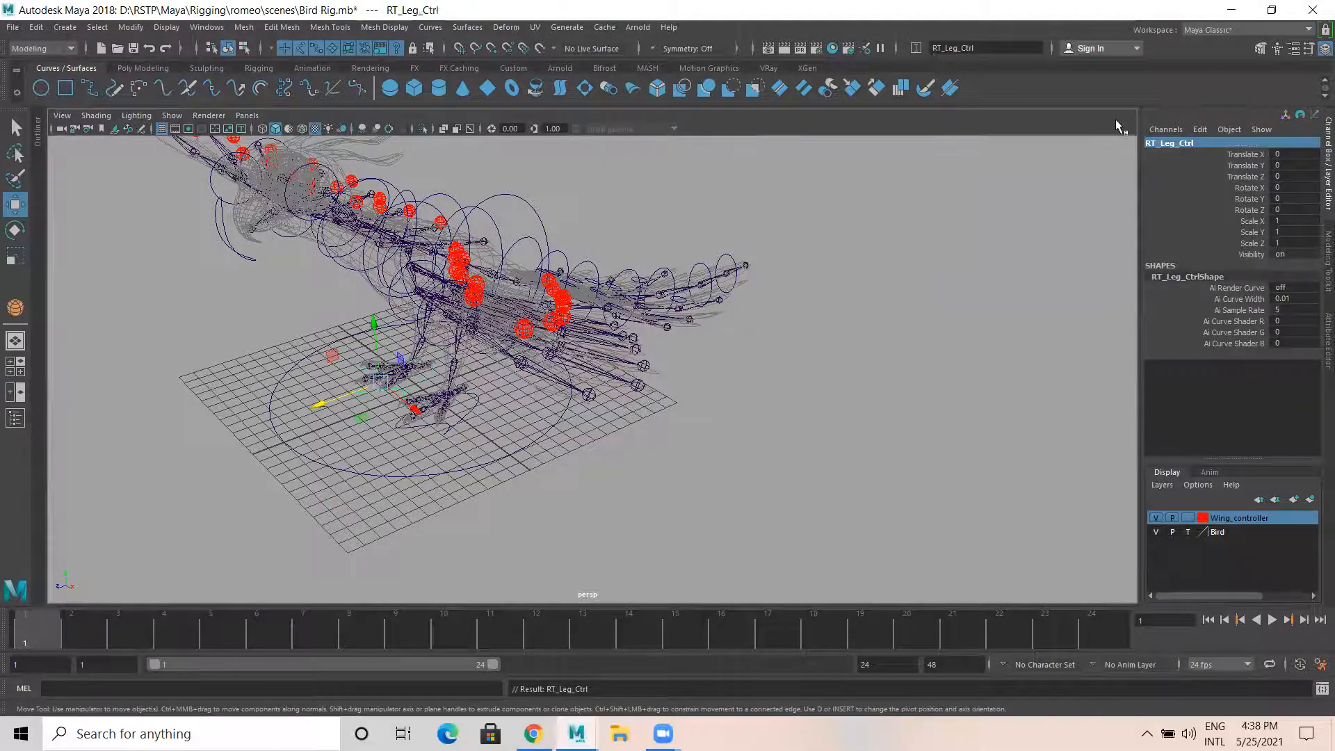
Select the seven large circles along the central tail chain from tip to base and rename them together as Tail_Ctrl
left_click(873, 441)
left_click_drag(873, 440, 487, 335, "alt")
left_click(599, 335)
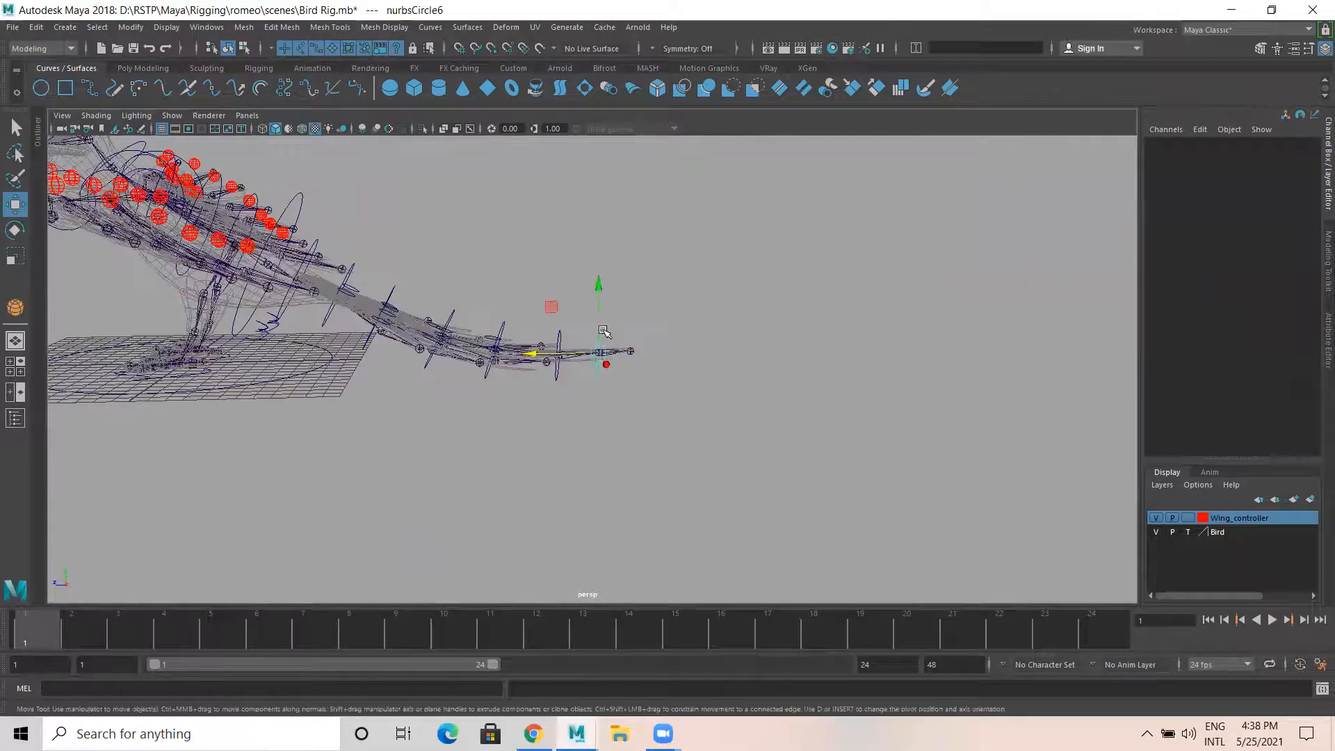
key("q")
scroll(564, 342, "up", 5)
middle_click_drag(564, 352, 702, 353, "alt")
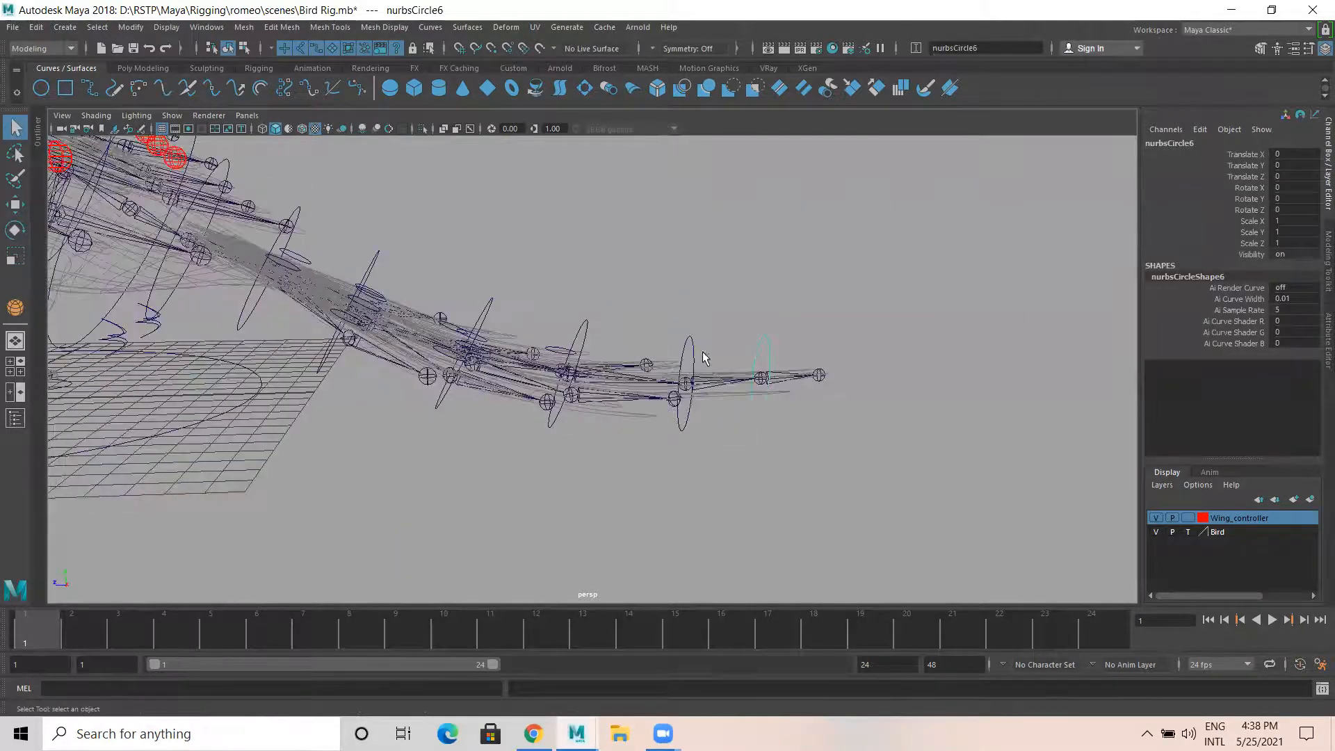
left_click(692, 346, "shift")
left_click(587, 326, "shift")
left_click(483, 302, "shift")
left_click(374, 260, "shift")
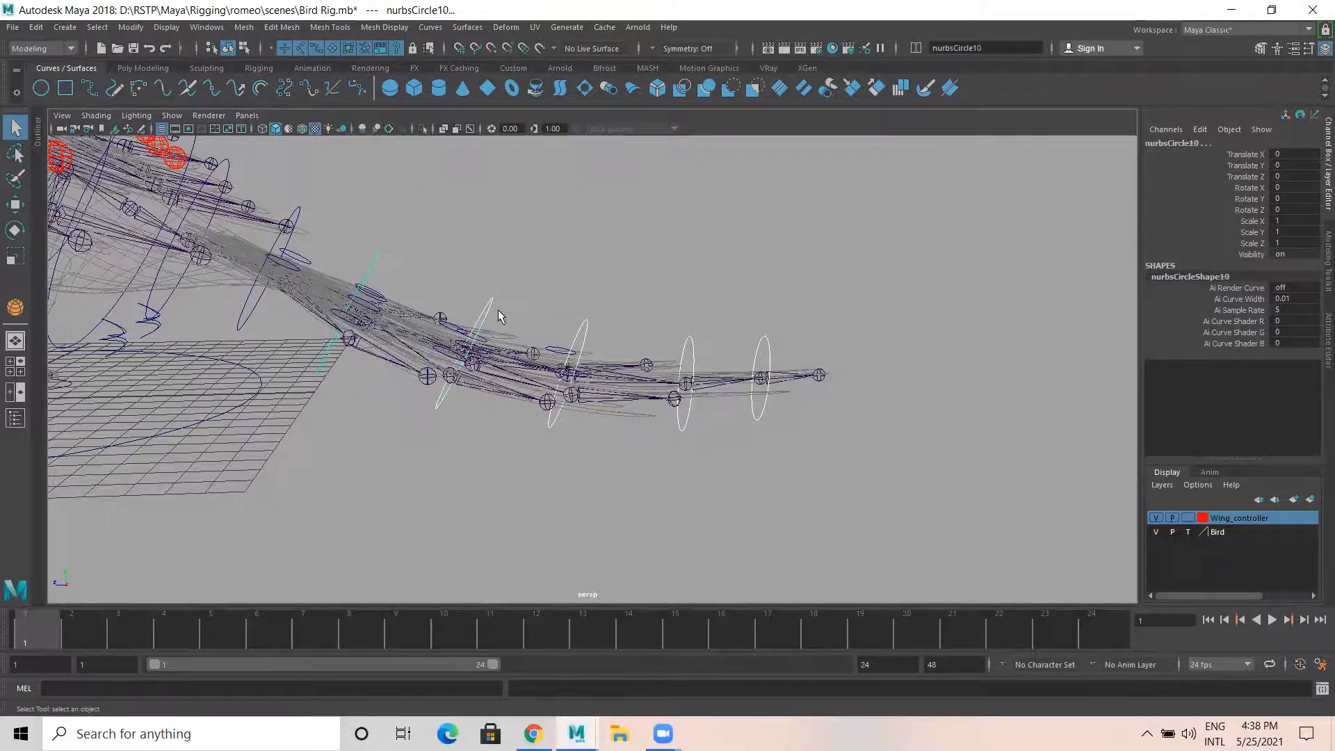
scroll(682, 361, "up", 3)
middle_click_drag(590, 332, 678, 318, "alt")
left_click(553, 345, "shift")
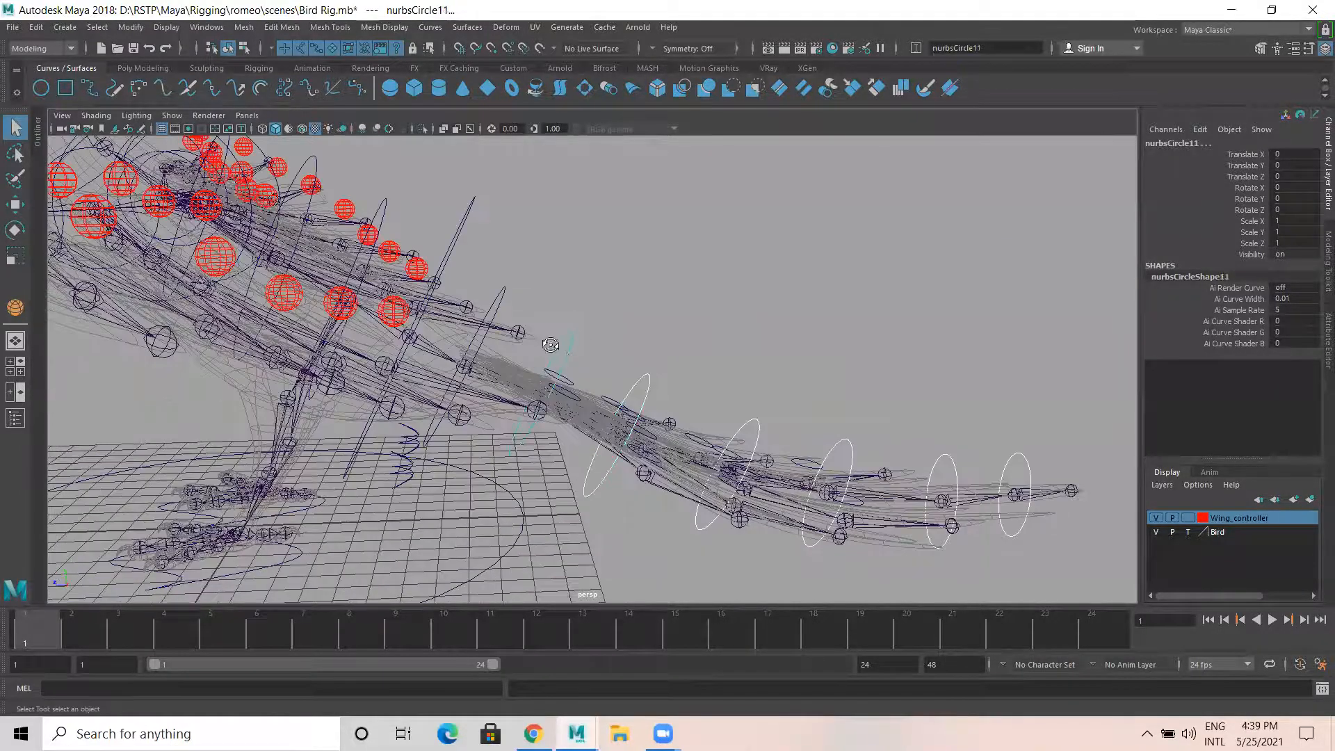
left_click_drag(552, 346, 561, 353, "alt")
left_click(520, 301, "shift")
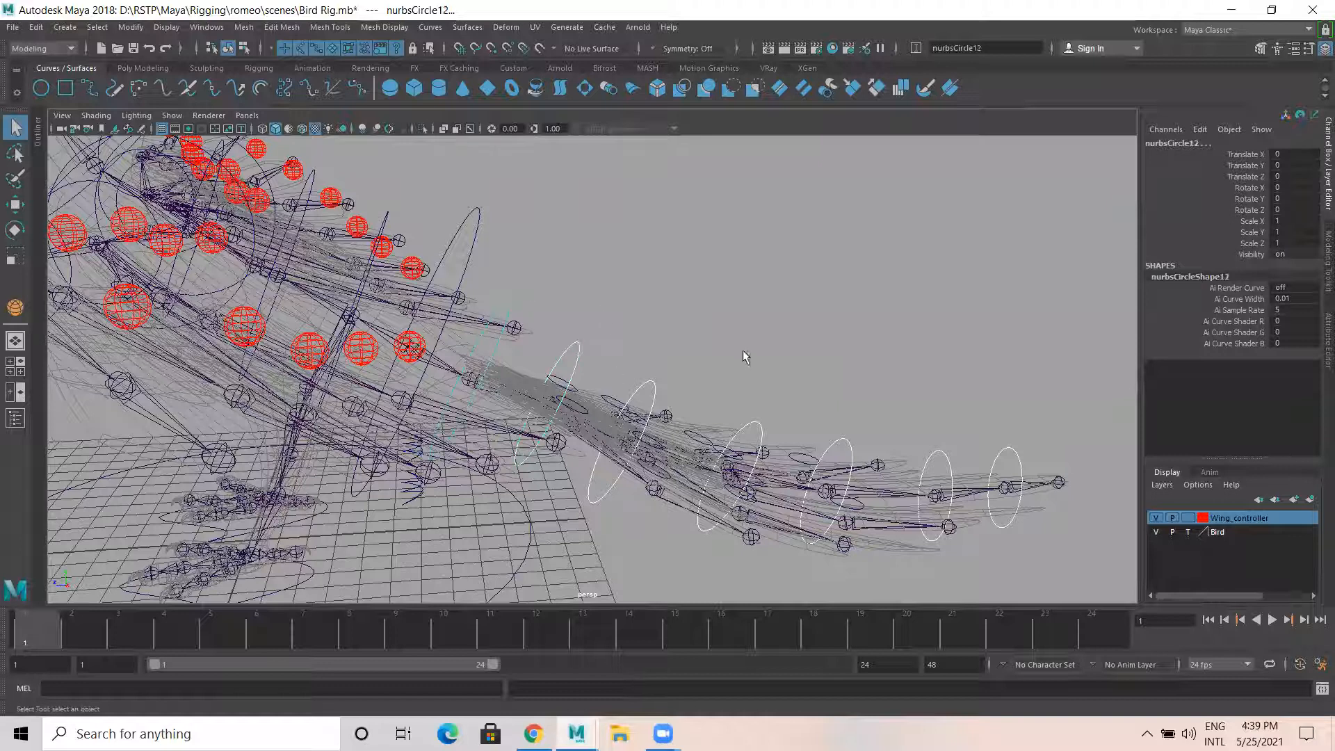
left_click_drag(742, 349, 722, 340, "alt")
left_click_drag(575, 379, 612, 299, "alt")
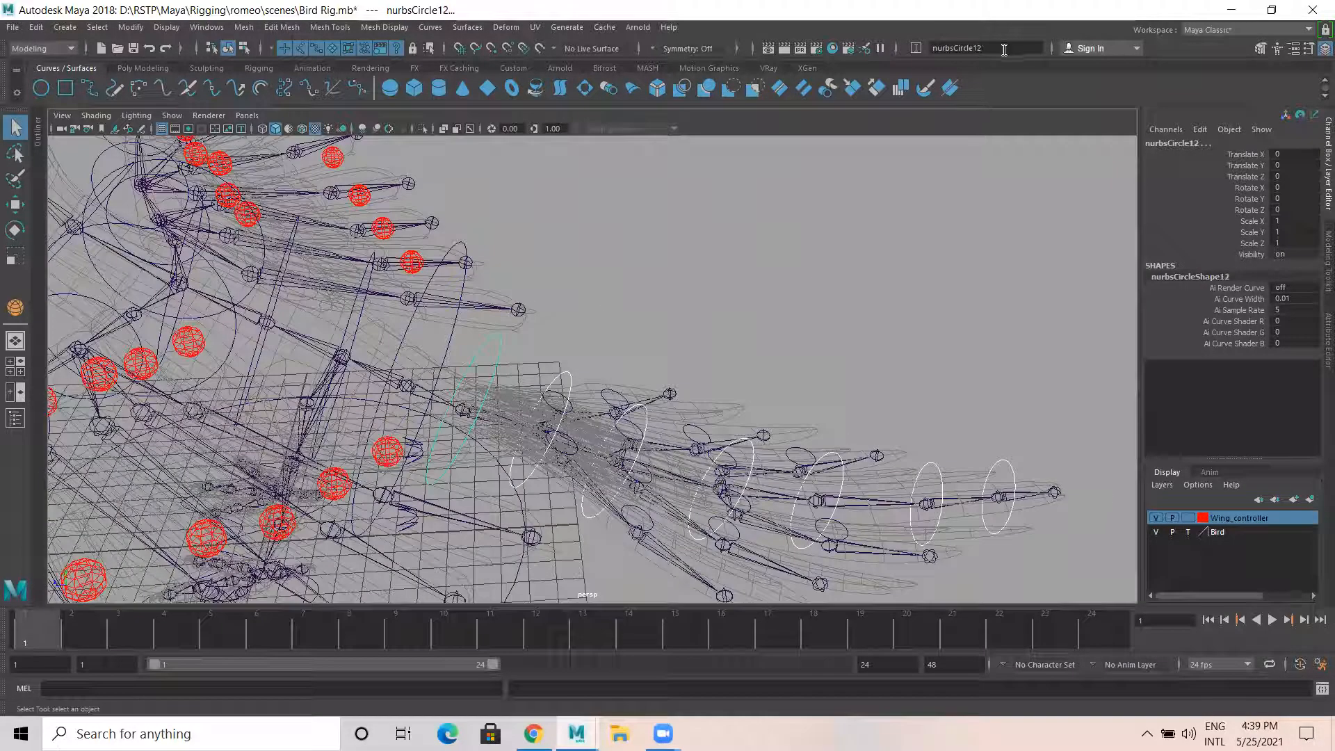
left_click(983, 46)
type("Tail_Ctrl")
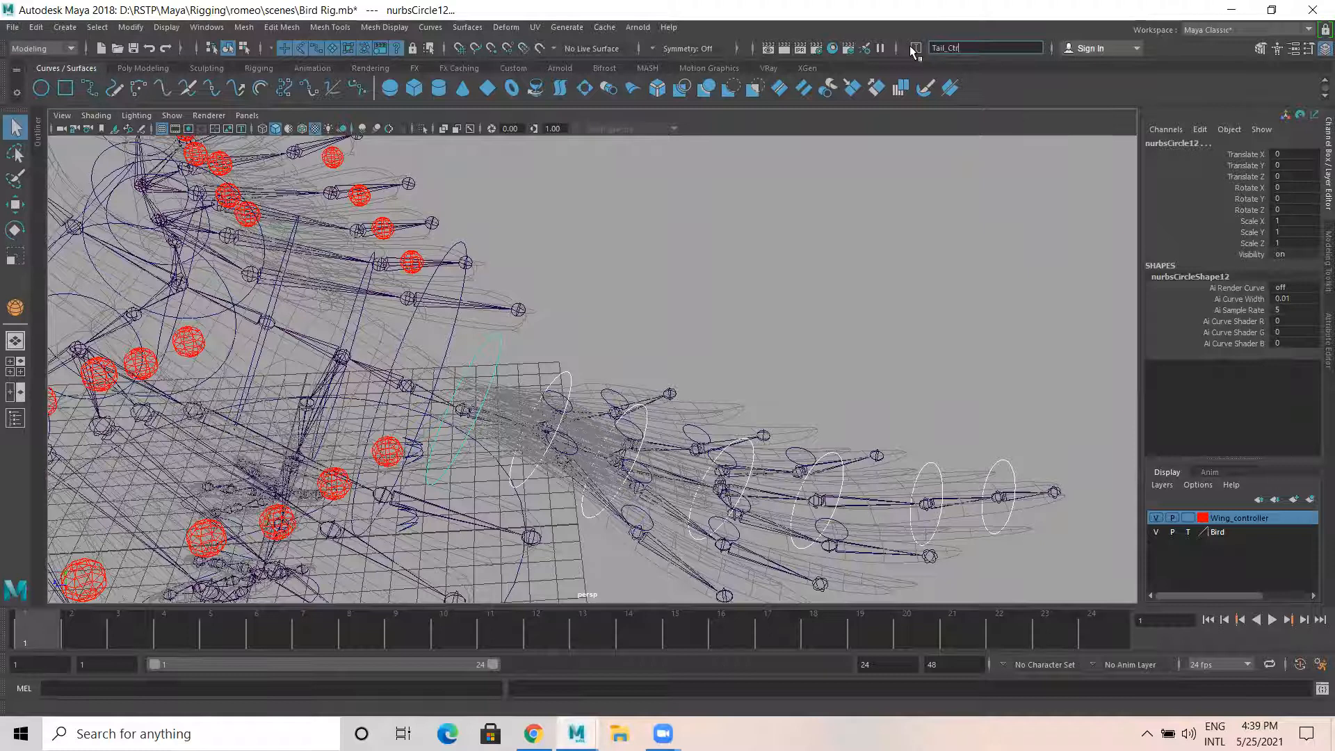
key("Return")
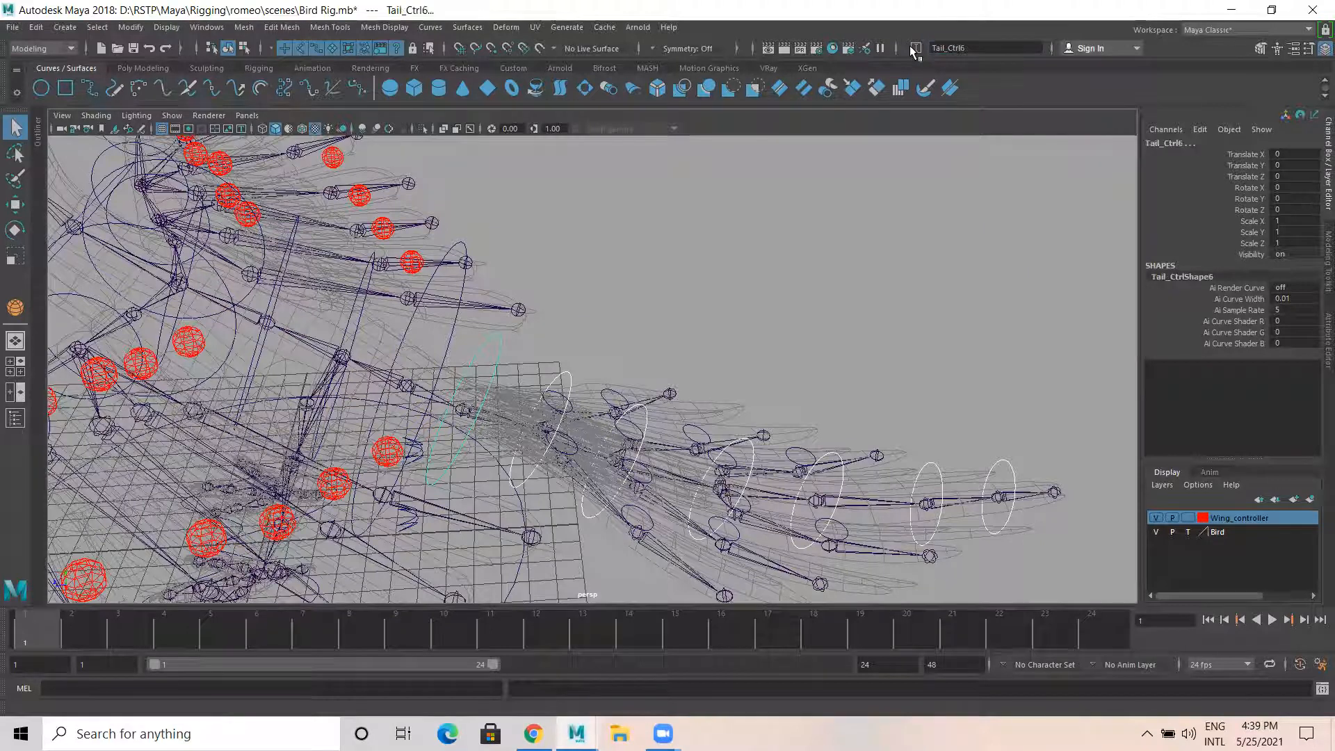
Rename the large circle just ahead of the central tail controllers as COG_Ctrl
left_click(607, 303)
left_click_drag(606, 303, 570, 299, "alt")
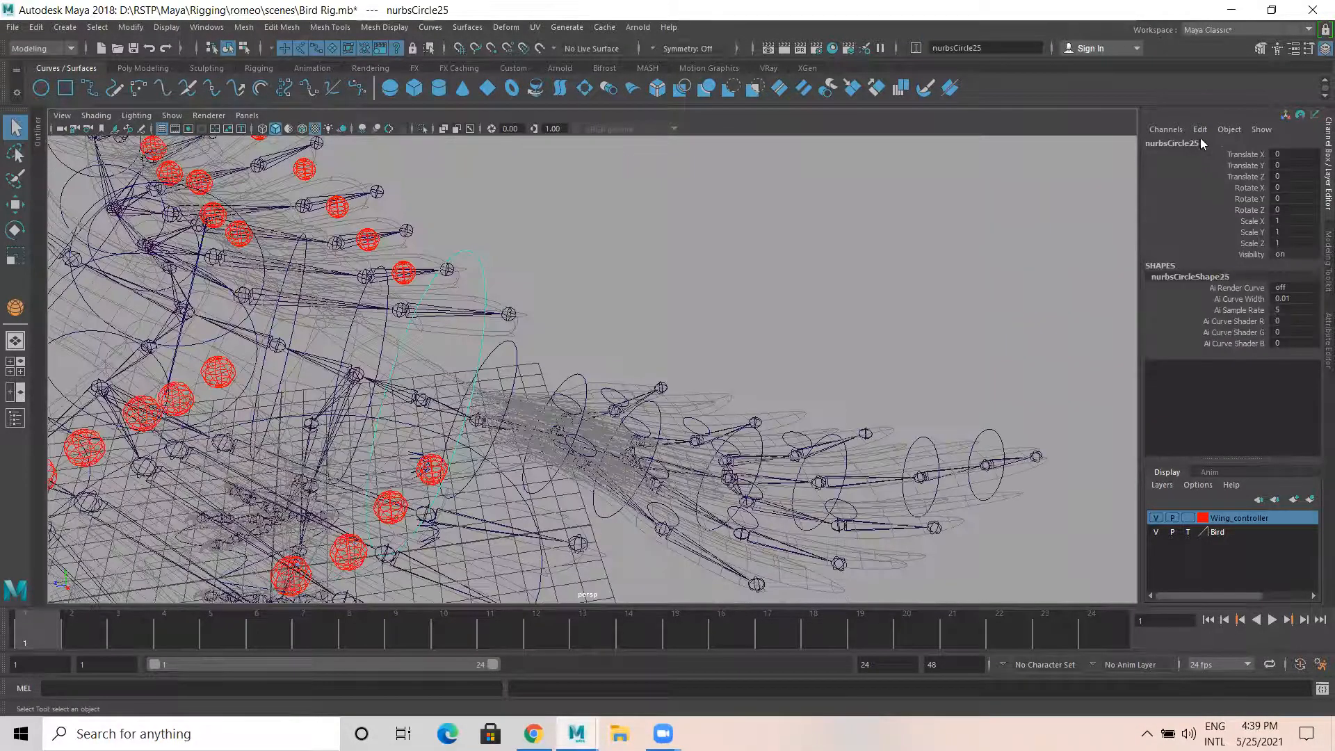
double_click(1197, 142)
type("COG C")
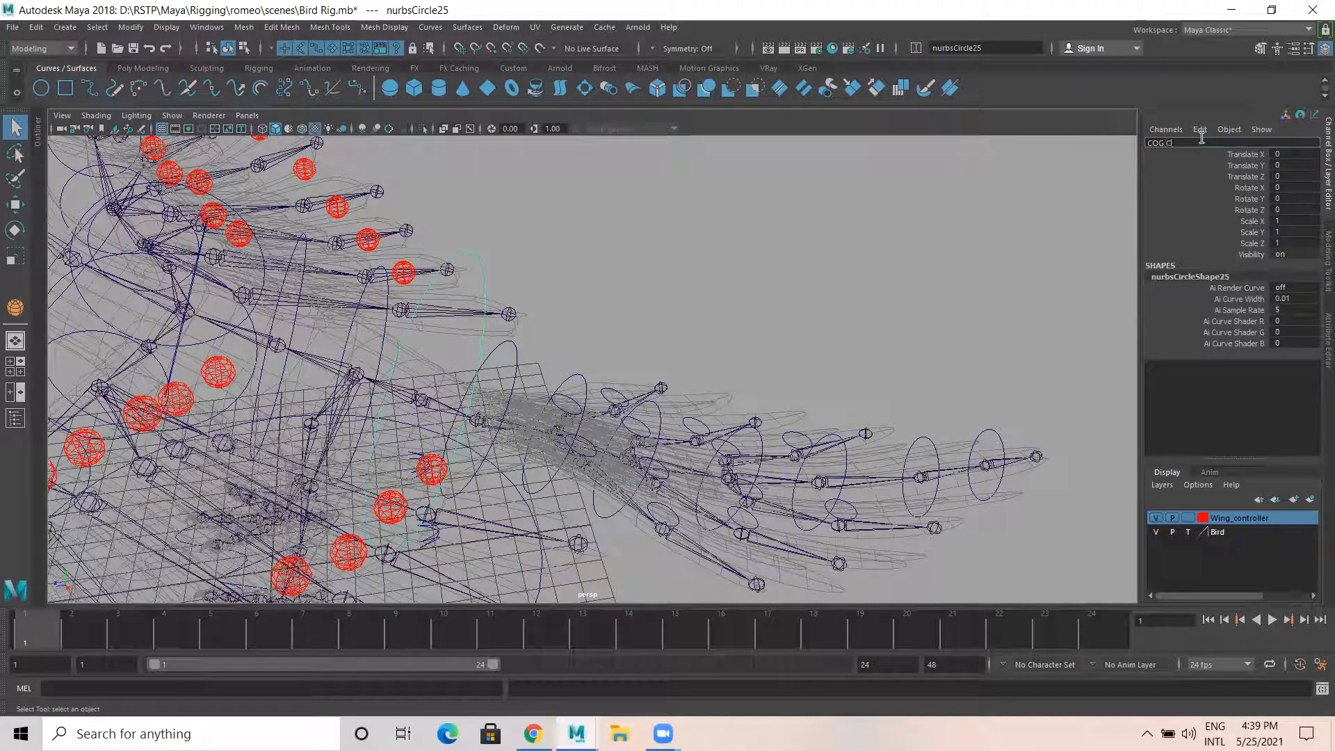
type("_Ctrl")
key("Return")
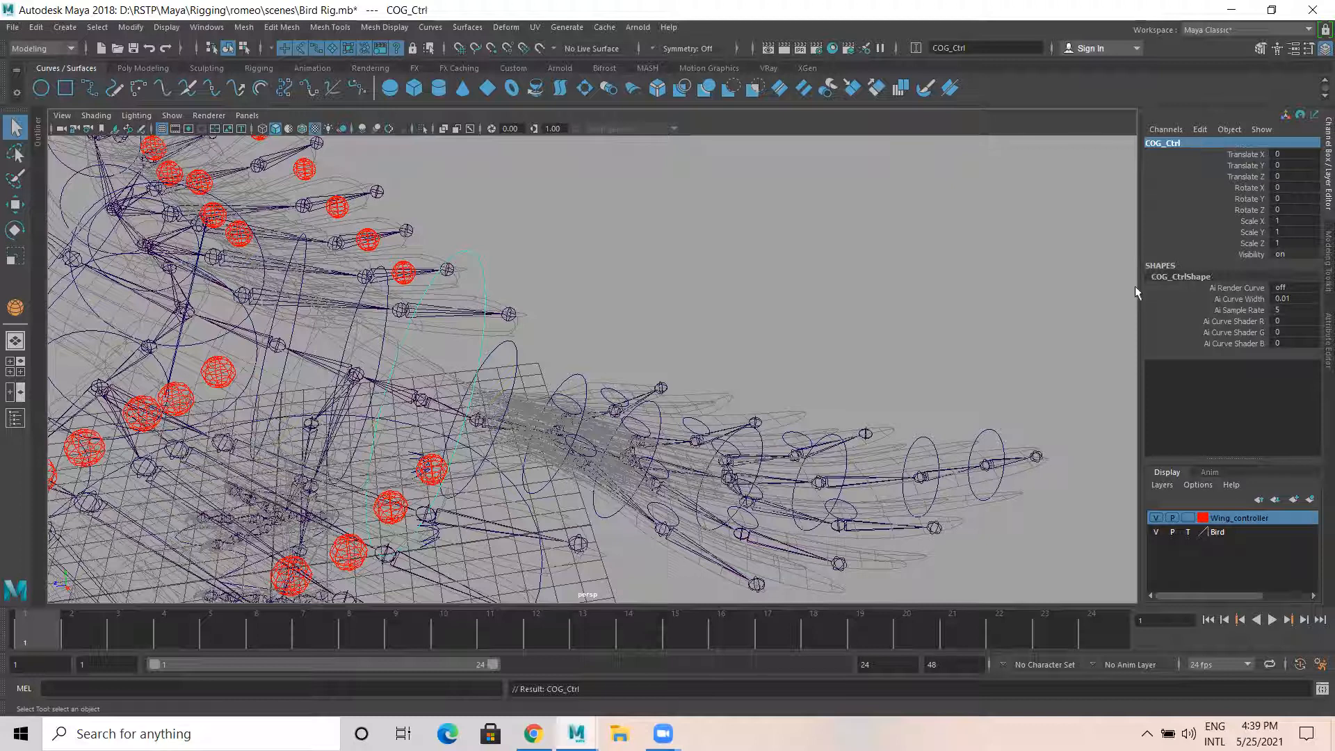
Hide the Bird layer so only the skeleton and controllers show
left_click(680, 273)
left_click_drag(612, 349, 501, 345, "alt")
left_click_drag(615, 357, 685, 424, "alt")
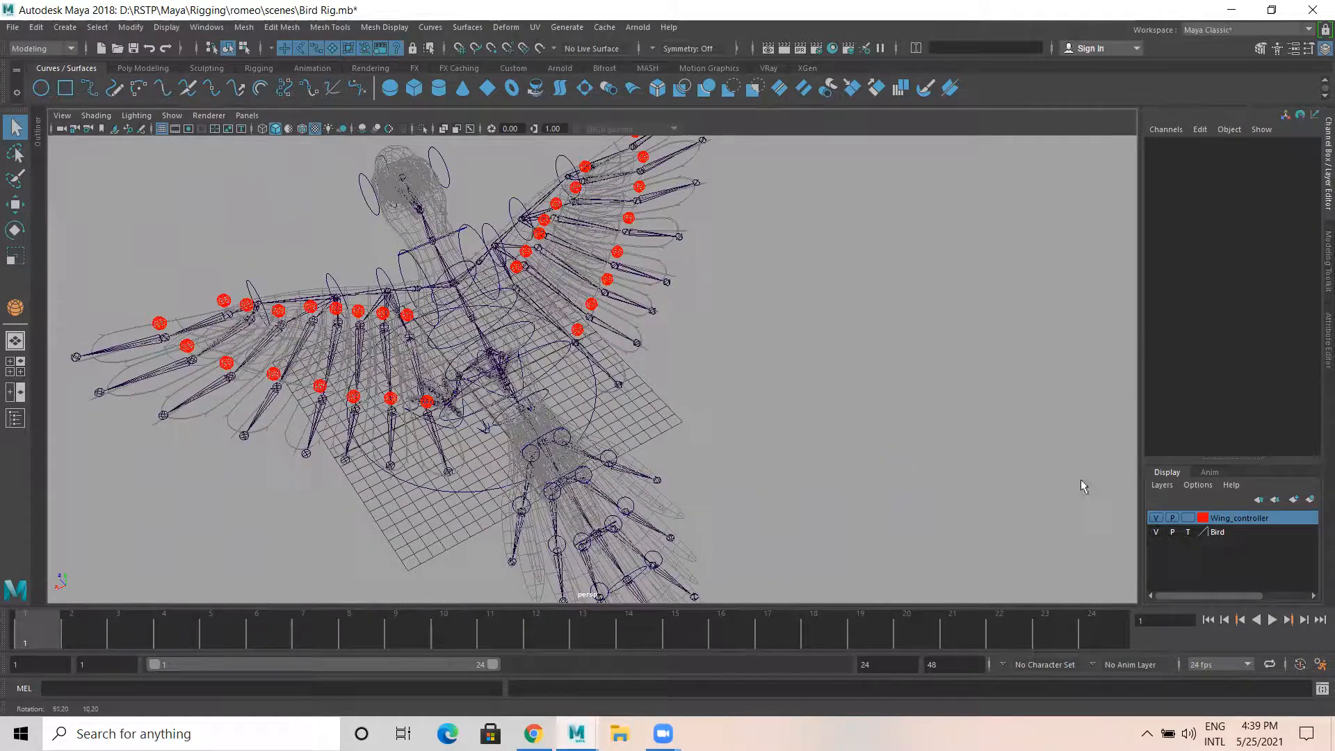
left_click_drag(1081, 479, 1071, 476, "alt")
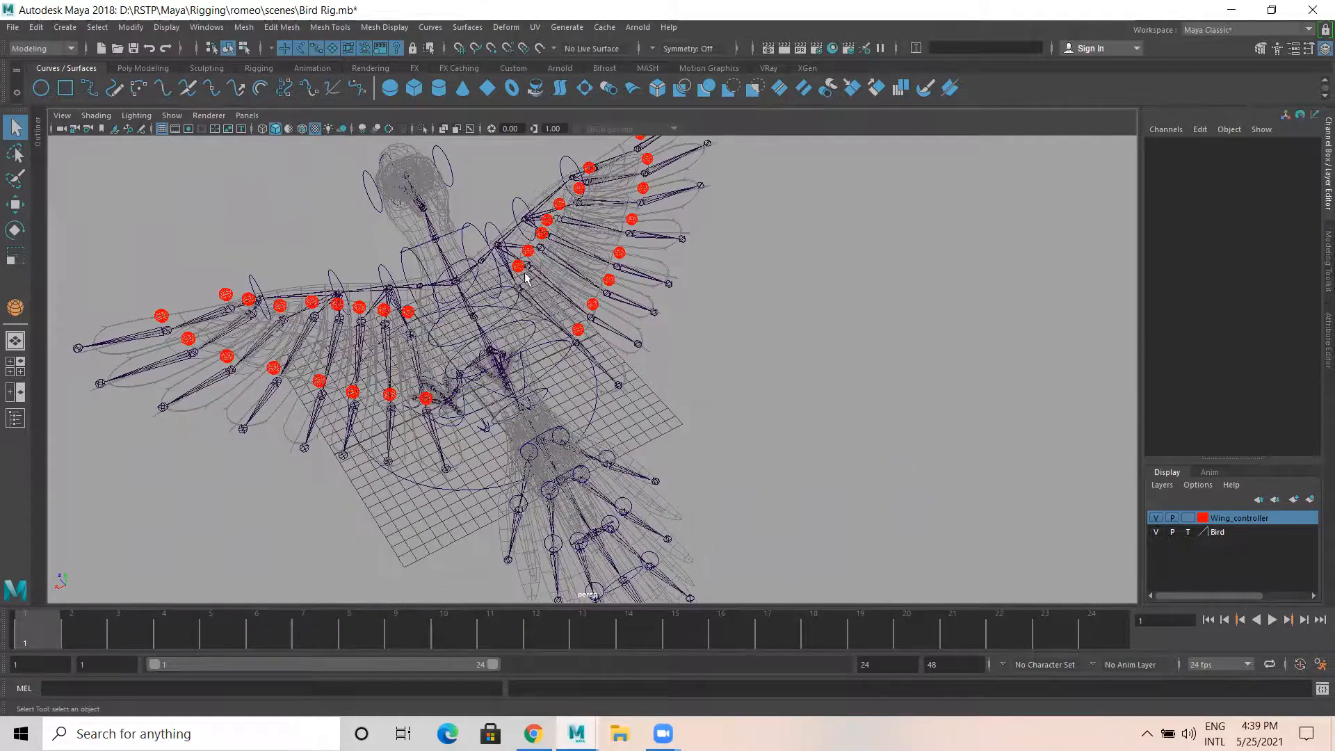
left_click(1155, 531)
left_click_drag(480, 278, 460, 428, "alt")
right_click_drag(474, 394, 452, 342, "alt")
left_click_drag(452, 342, 488, 366, "alt")
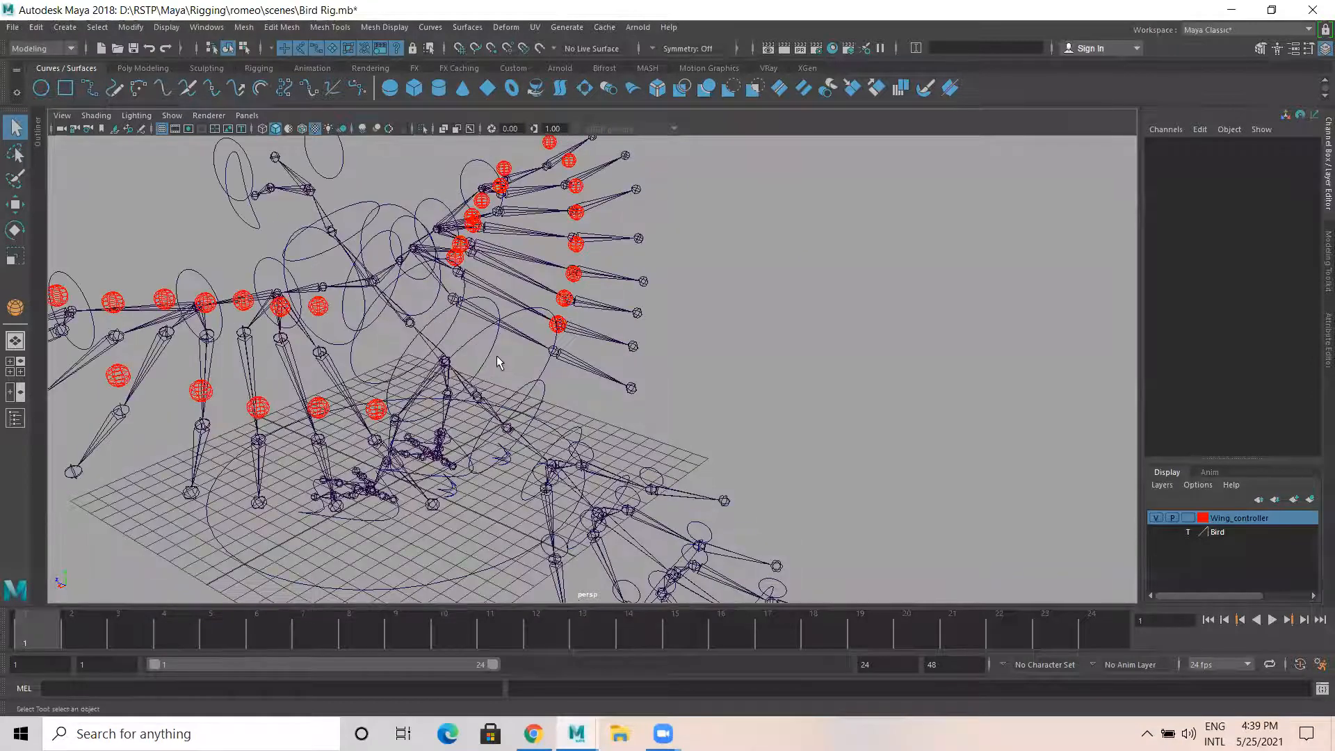
Cycle through the viewport background colours
key("alt+b")
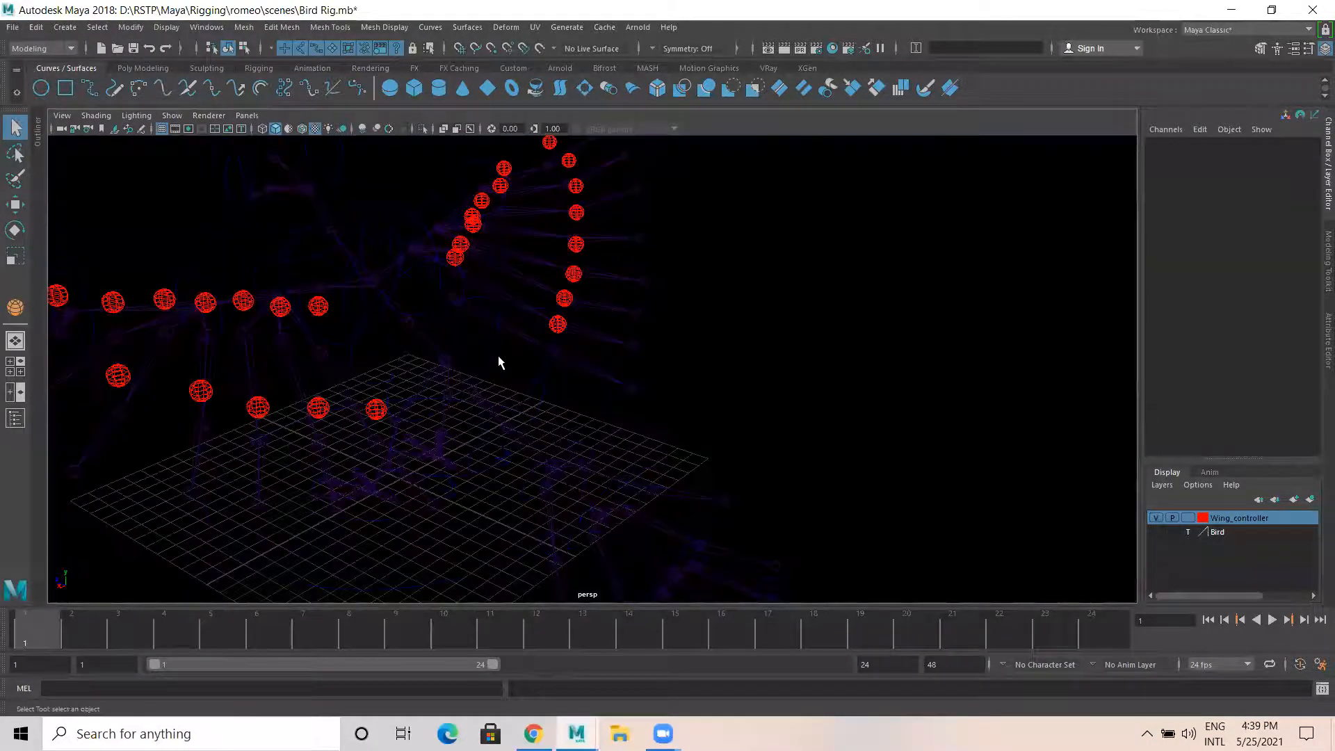
key("alt+b")
key("alt+b")
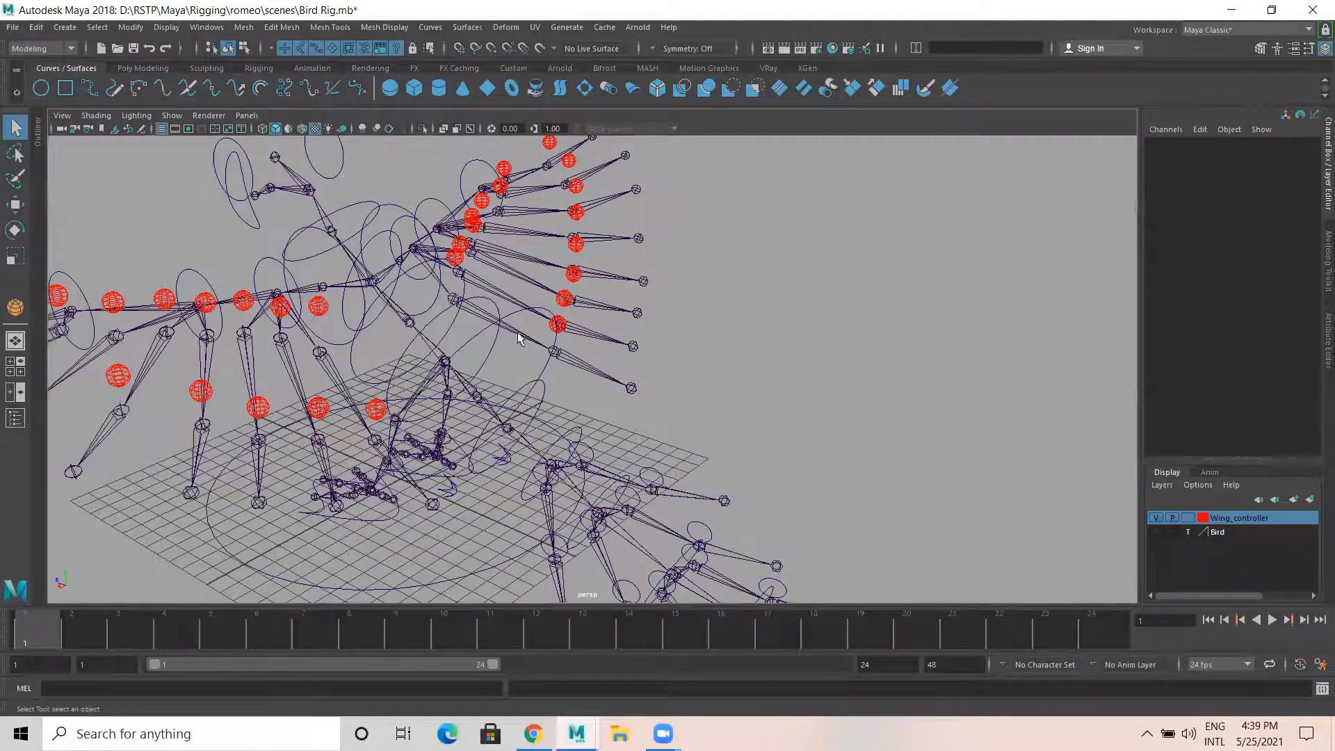
Select the three circles along the bird's spine and rename them together as Spine_Ctrl
left_click_drag(500, 357, 445, 339, "alt")
left_click(470, 336)
left_click_drag(475, 344, 466, 365, "alt")
mouse_move(411, 321)
left_mouse_down("alt")
mouse_move(450, 420)
mouse_move(429, 332)
left_mouse_up("alt")
left_click(436, 338)
left_click(429, 337)
left_click(987, 47)
type("Spine_Ctrl")
key("Return")
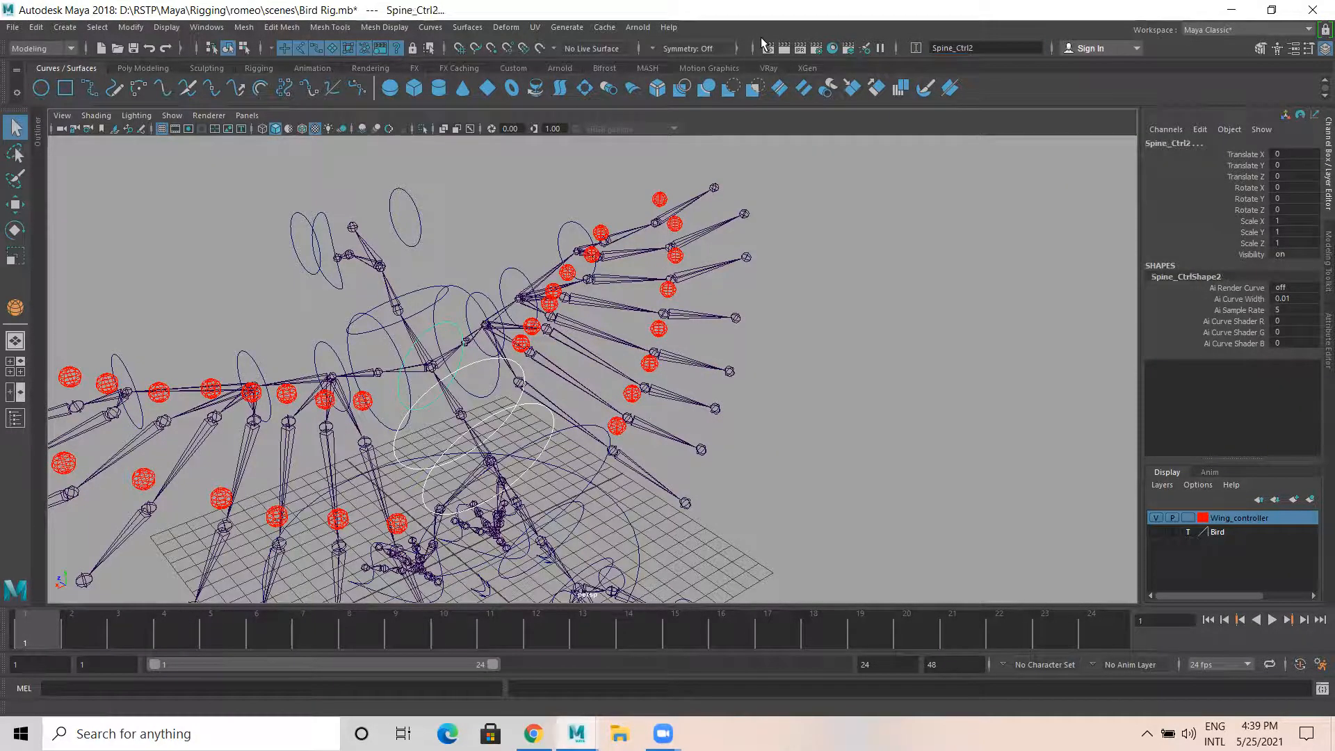
Rename the circle around the bird's neck joint as Necck_Ctrl
left_click(425, 289)
double_click(1202, 143)
type("Neck")
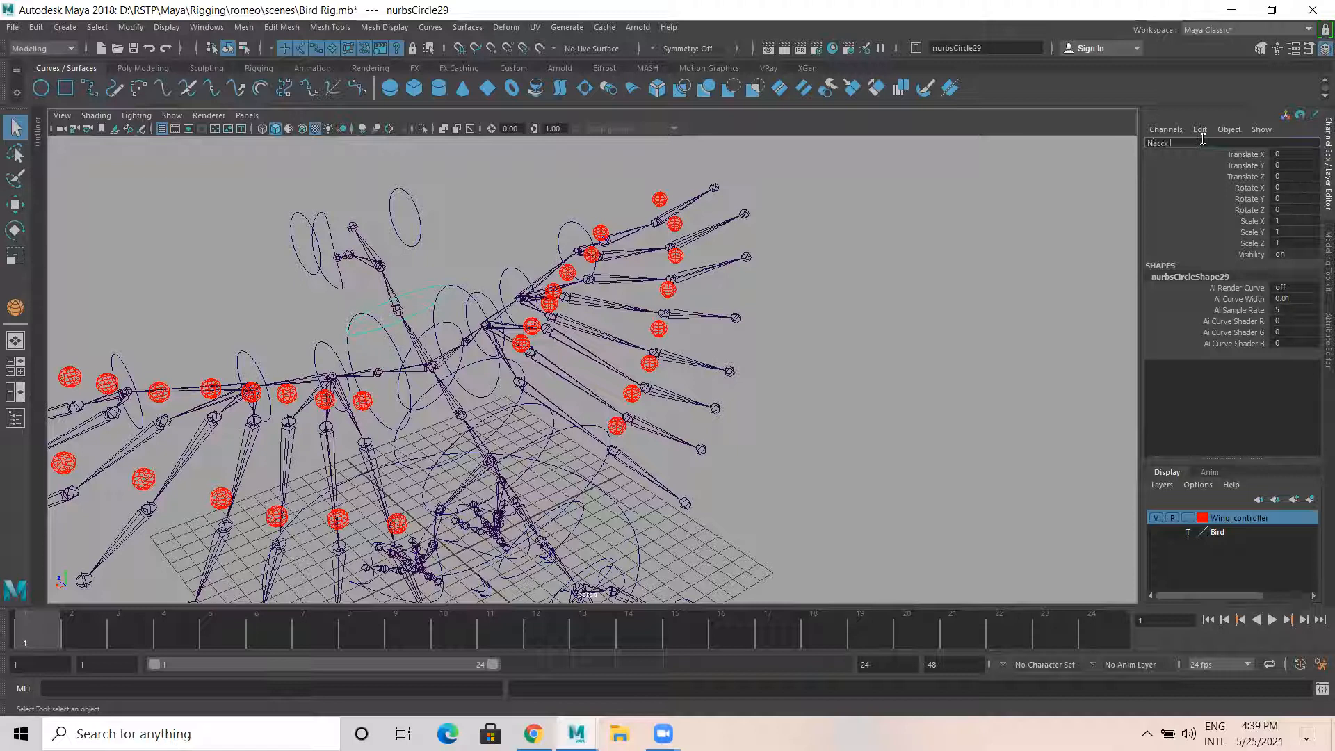
type("ecck_Ctrl")
key("Return")
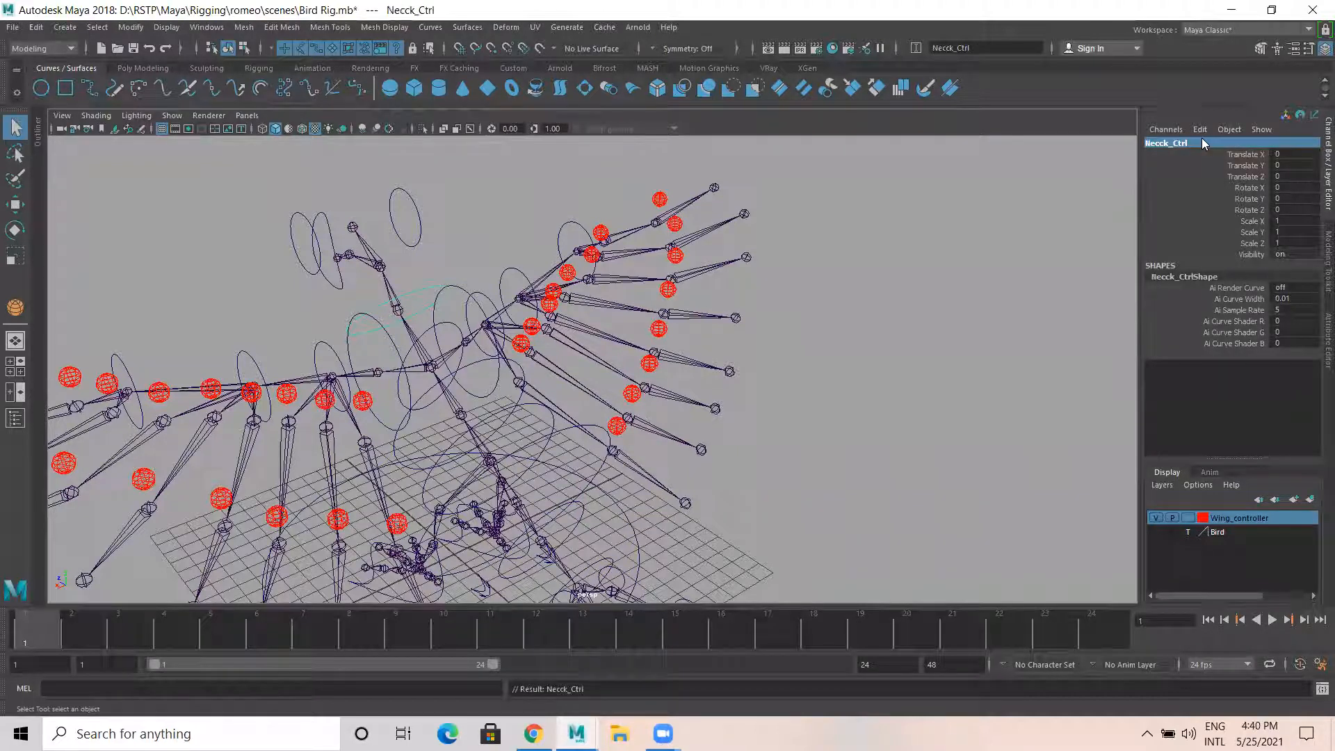
Rename the circle beside the left of the bird's head as LT_EYE_Ctrl
left_click_drag(524, 285, 337, 262, "alt")
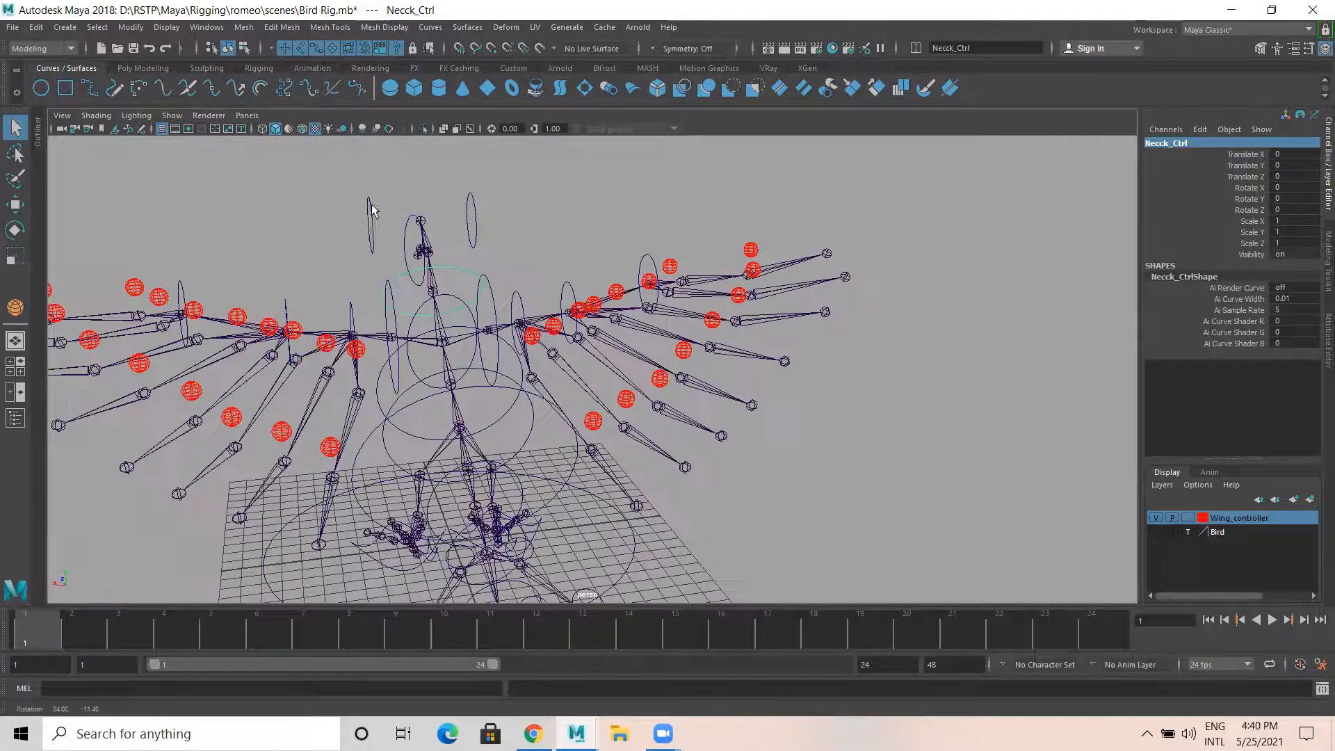
left_click(393, 223)
double_click(1199, 143)
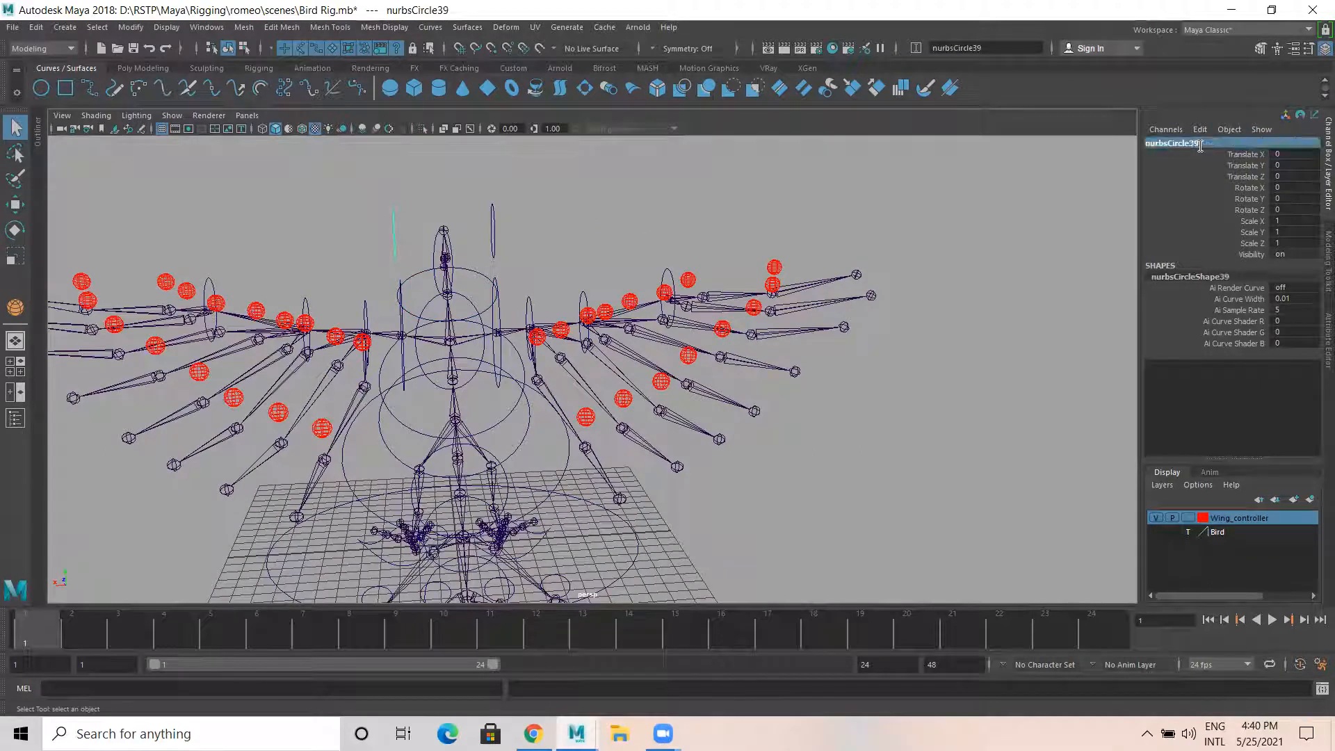
type("LT EYE Ctrl")
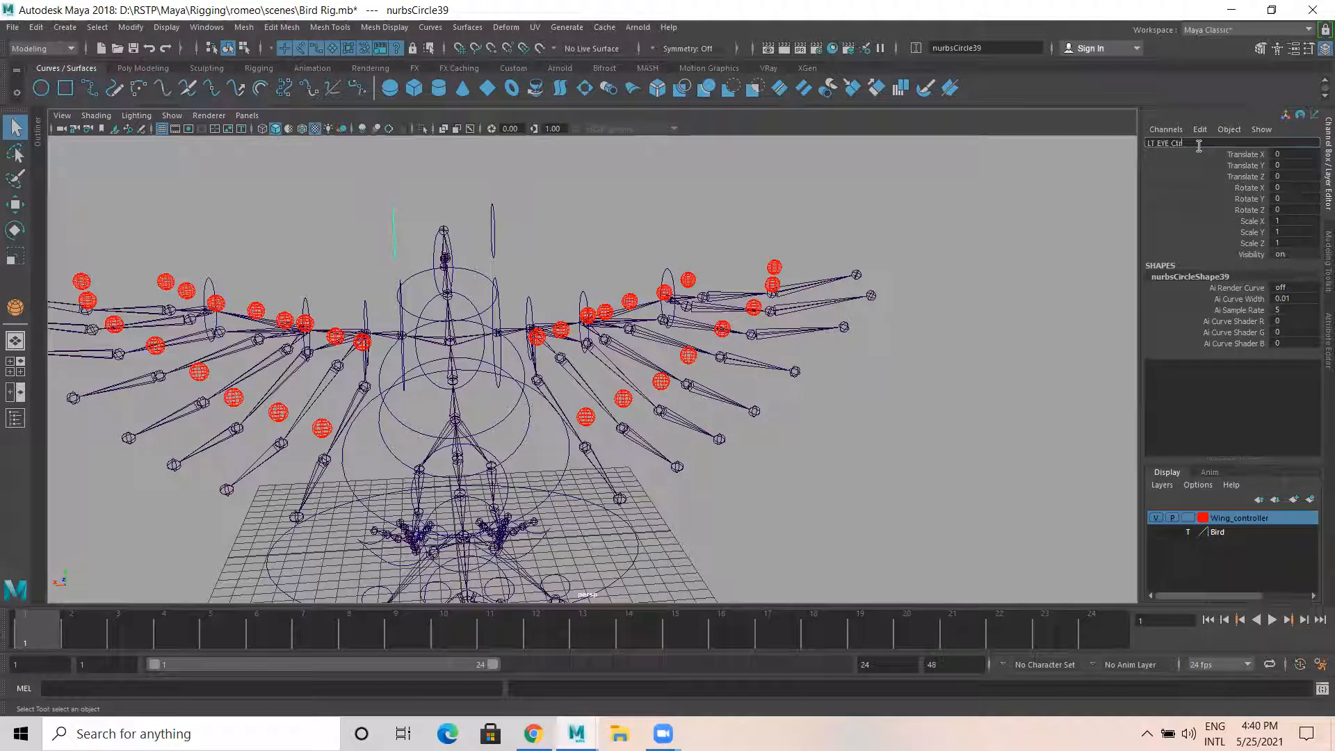
key("Return")
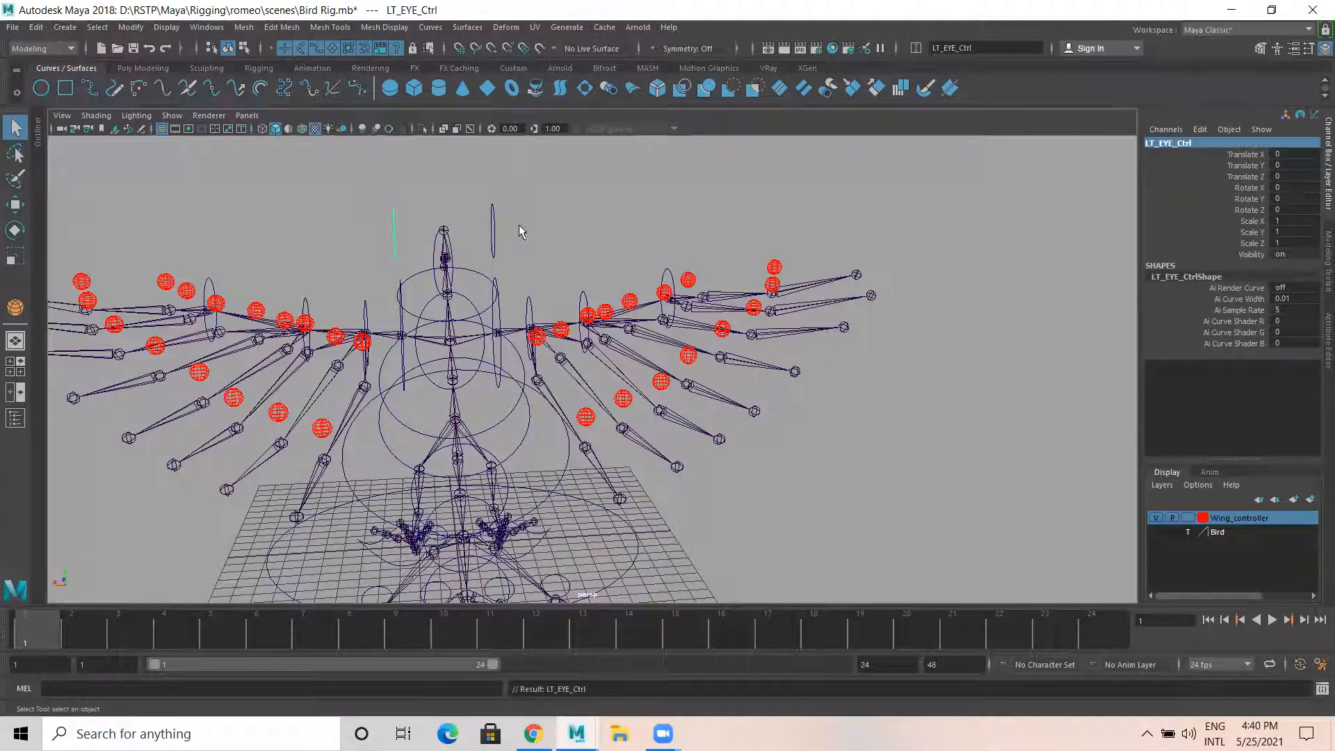
Rename the circle beside the right of the bird's head as RT_EYE_Ctrl
left_click(493, 230)
double_click(1206, 142)
type("RT")
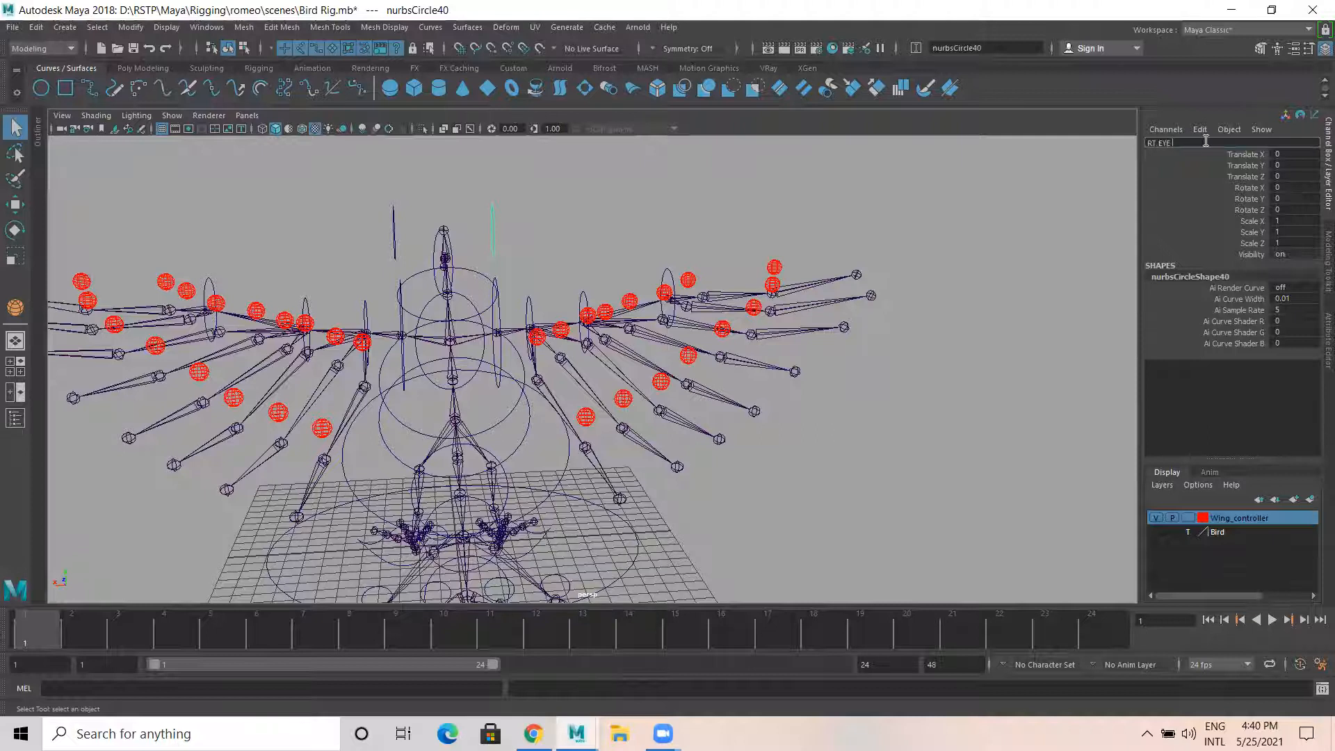
key("Return")
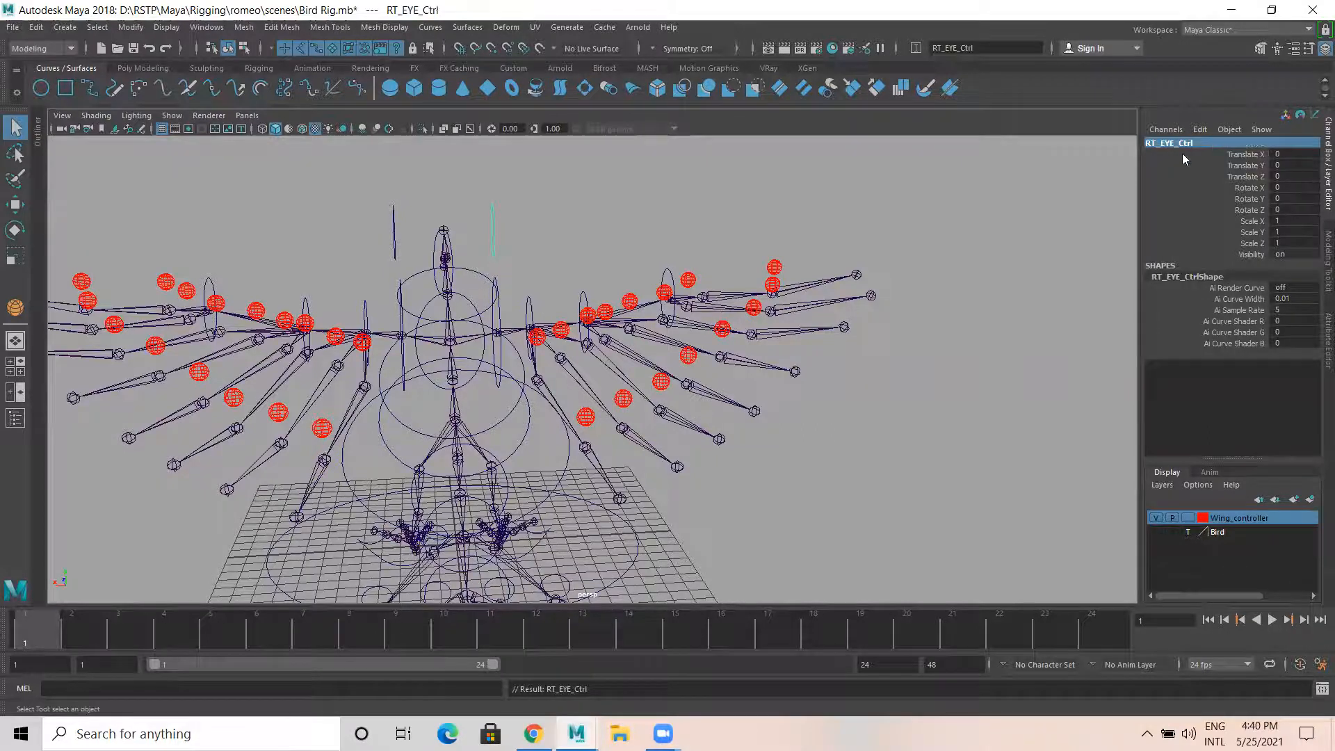
Rename the two small circles on the left tail feather chain nearest the body together as LT_Tail_Wings_A, copying the name's base for reuse
left_click_drag(664, 367, 588, 399, "alt")
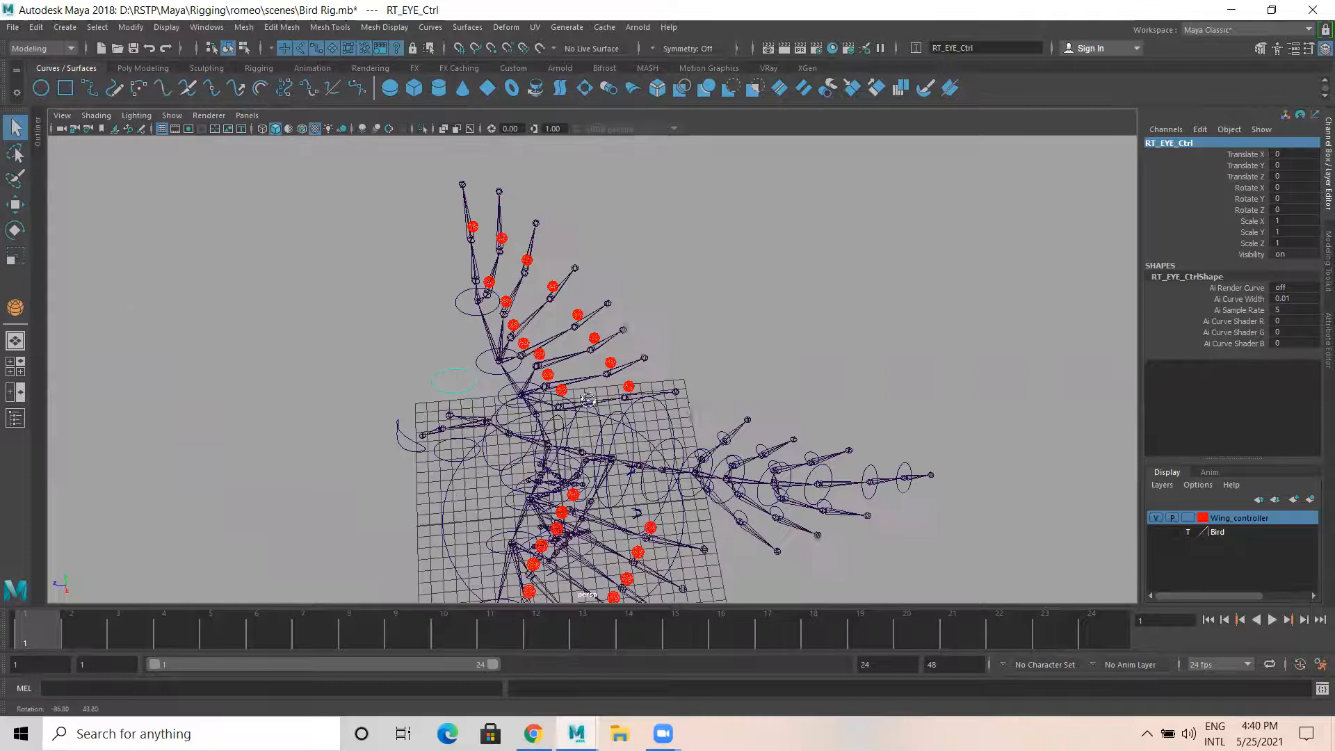
left_click_drag(556, 445, 556, 362, "alt")
left_click(562, 306)
left_click(563, 326)
middle_click_drag(555, 239, 559, 304, "alt")
left_click(553, 229)
left_click(489, 303, "shift")
left_click_drag(997, 48, 833, 50)
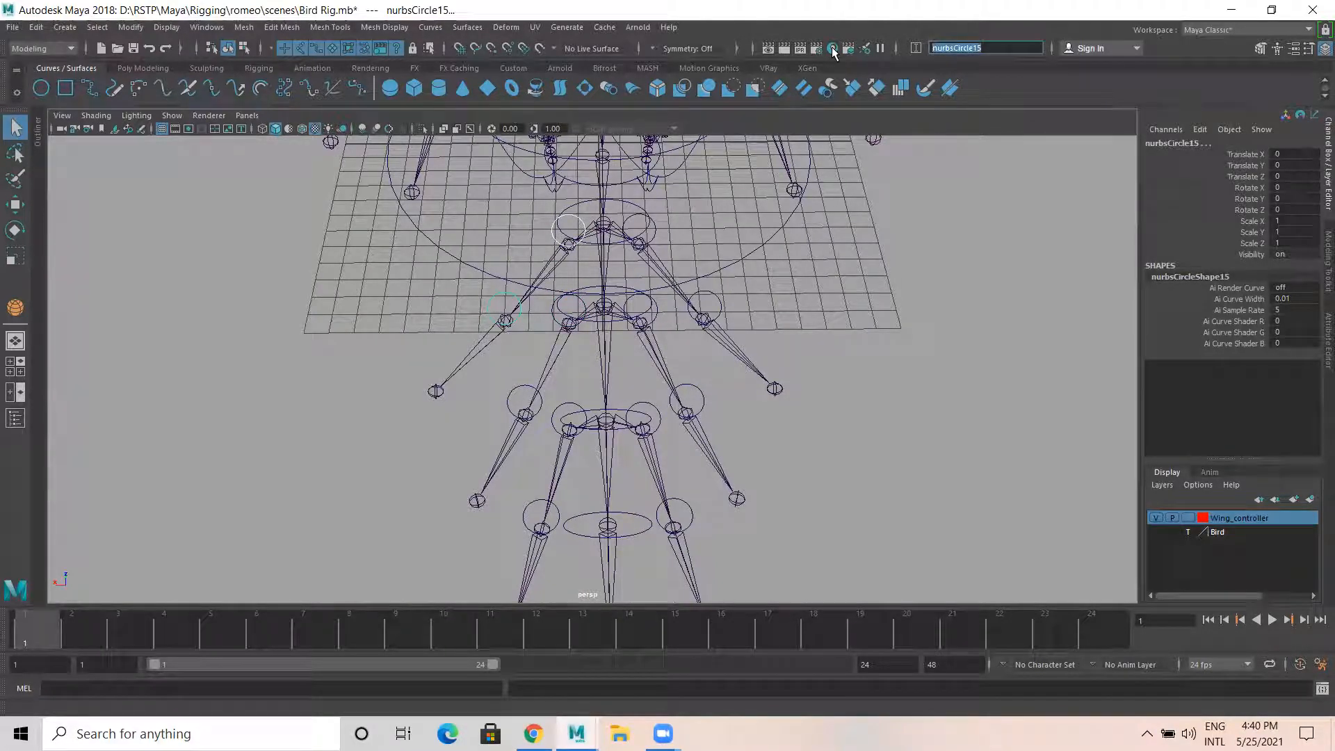
type("lT_")
left_click_drag(986, 49, 898, 47)
key("ctrl+c")
key("Return")
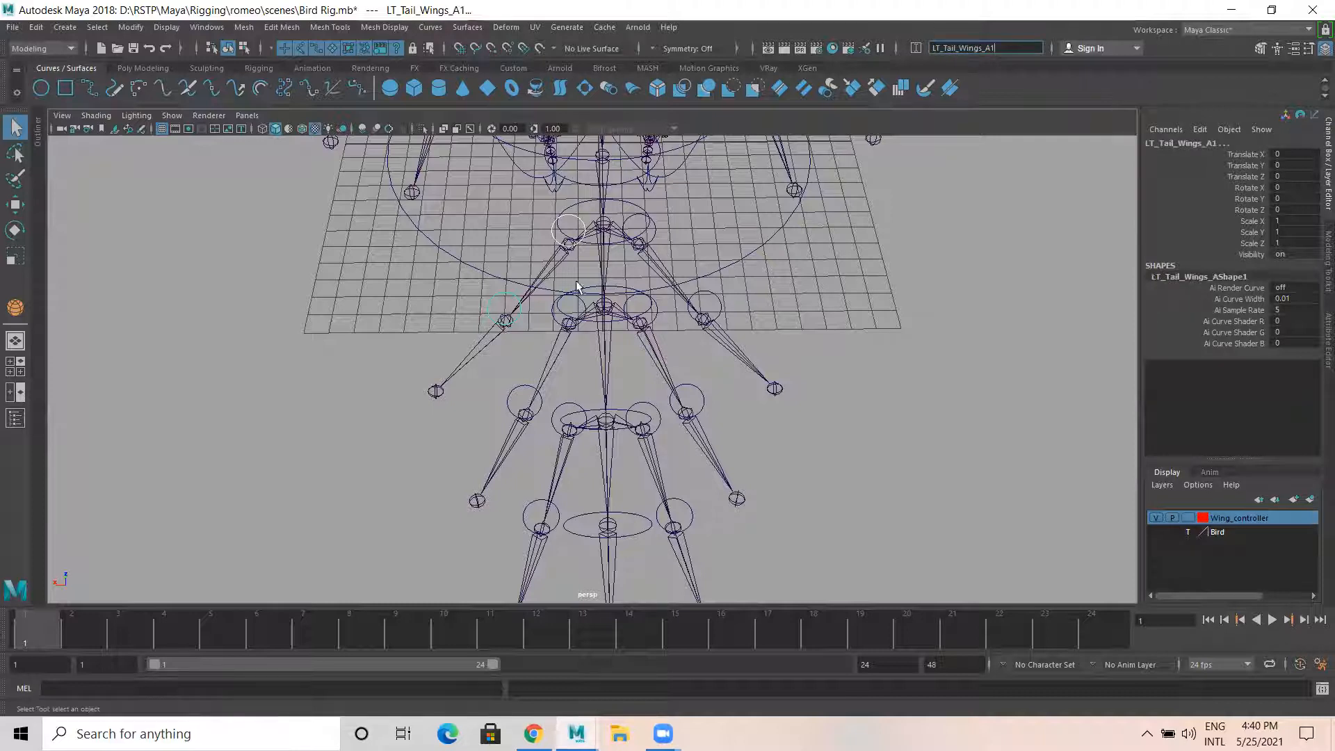
Rename the two small circles on the middle left tail feather chain together as LT_Tail_Wings_B
left_click(554, 316)
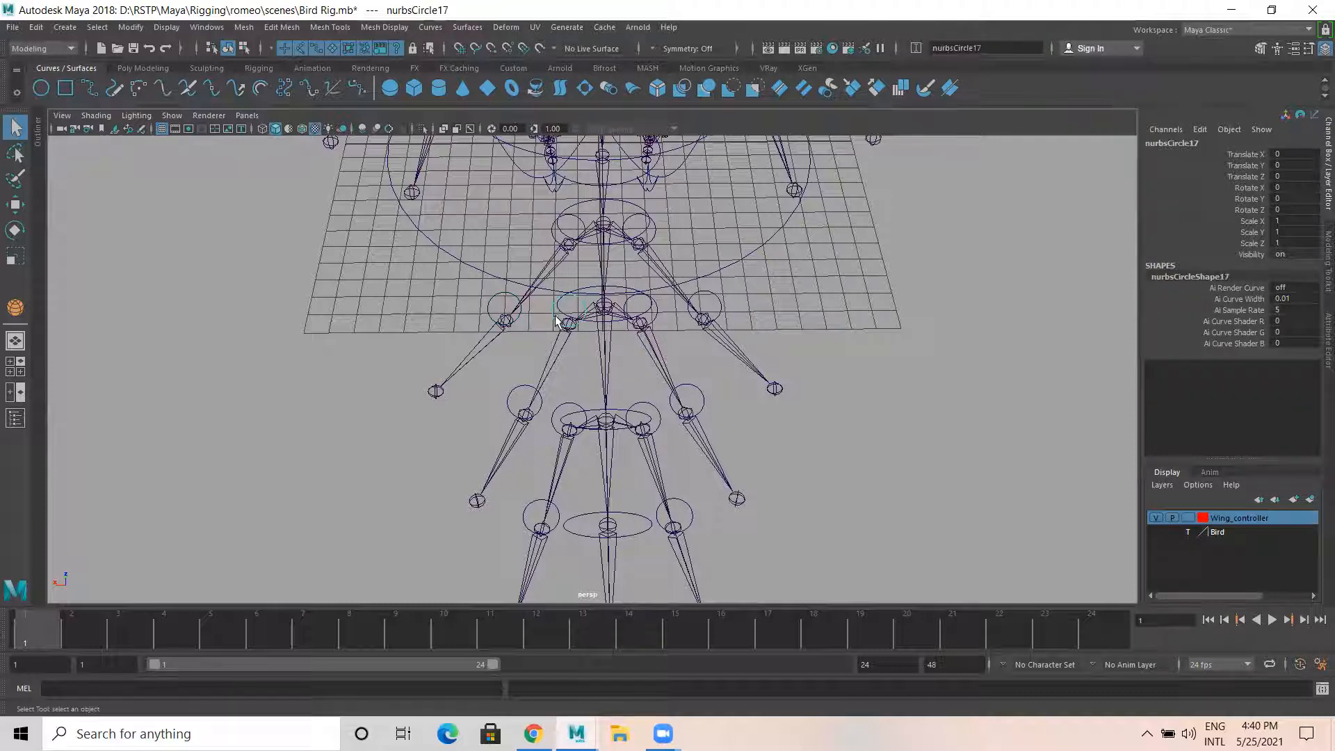
left_click(989, 48)
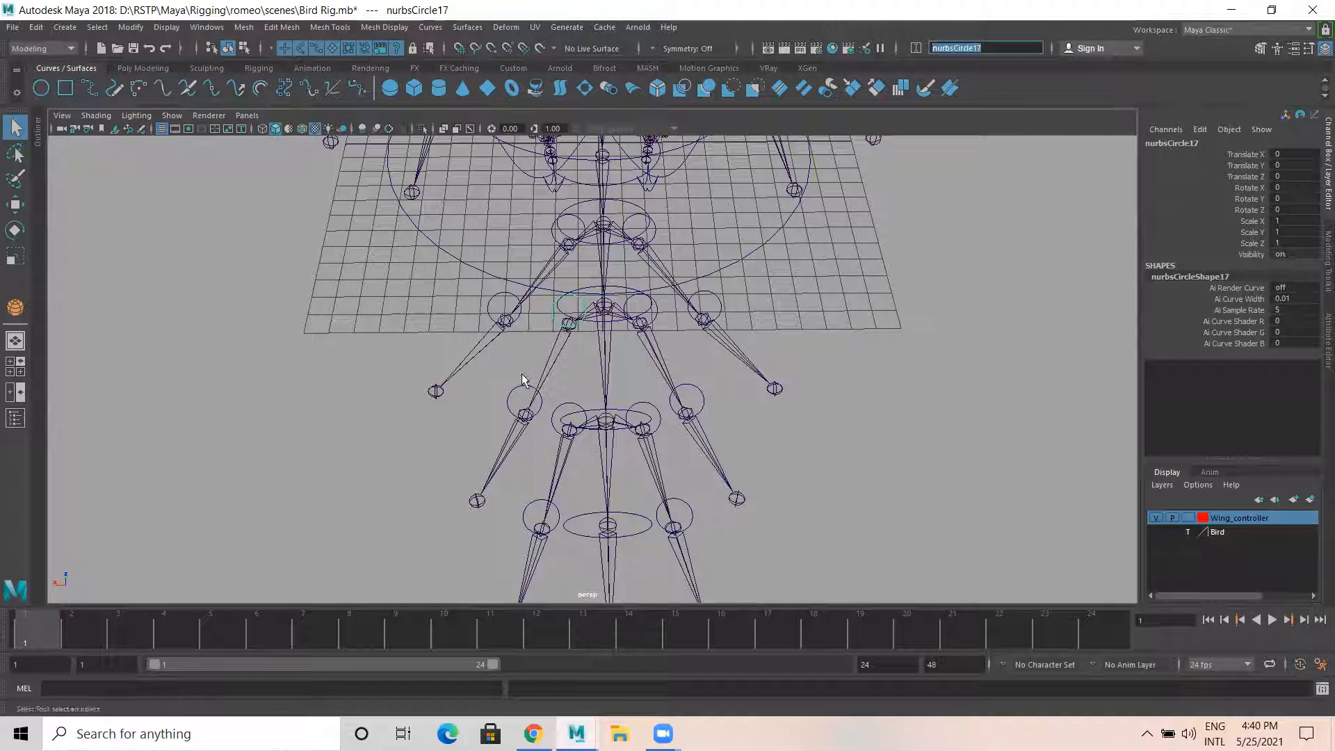
left_click(507, 406, "shift")
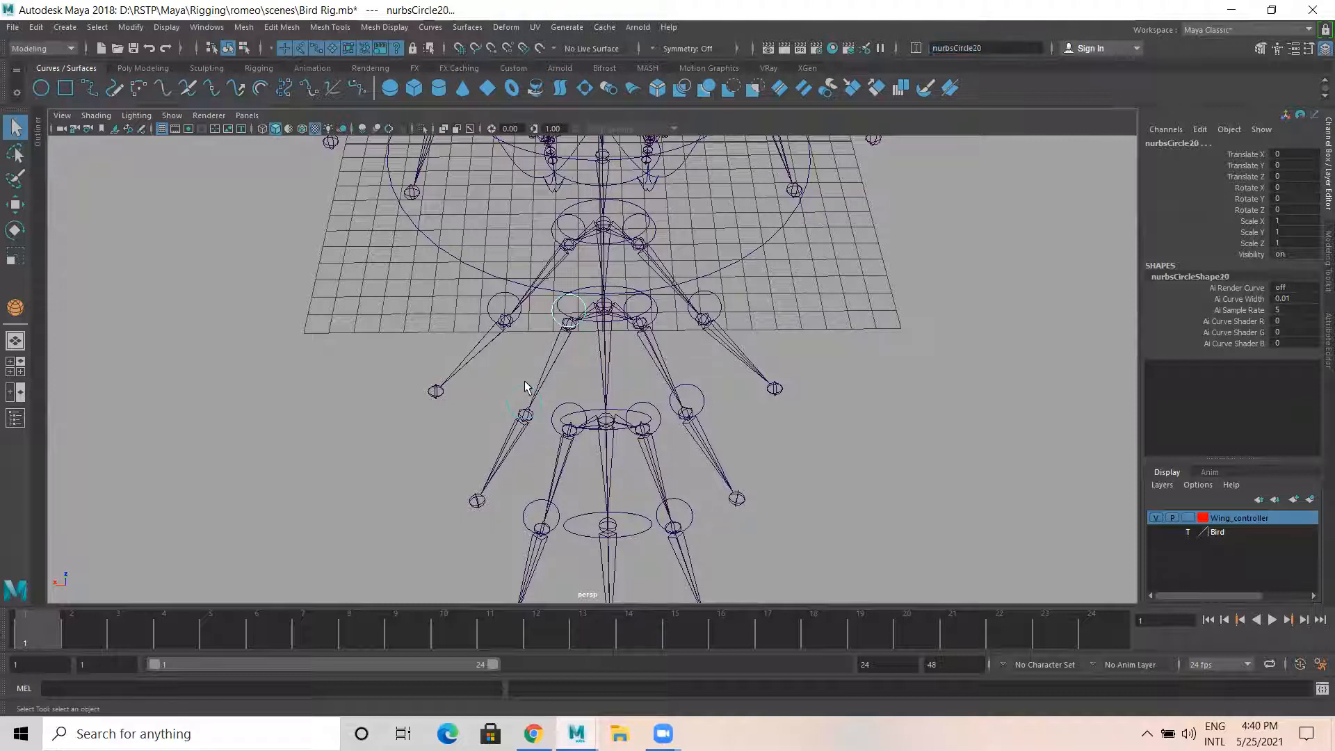
left_click(994, 48)
key("ctrl+v")
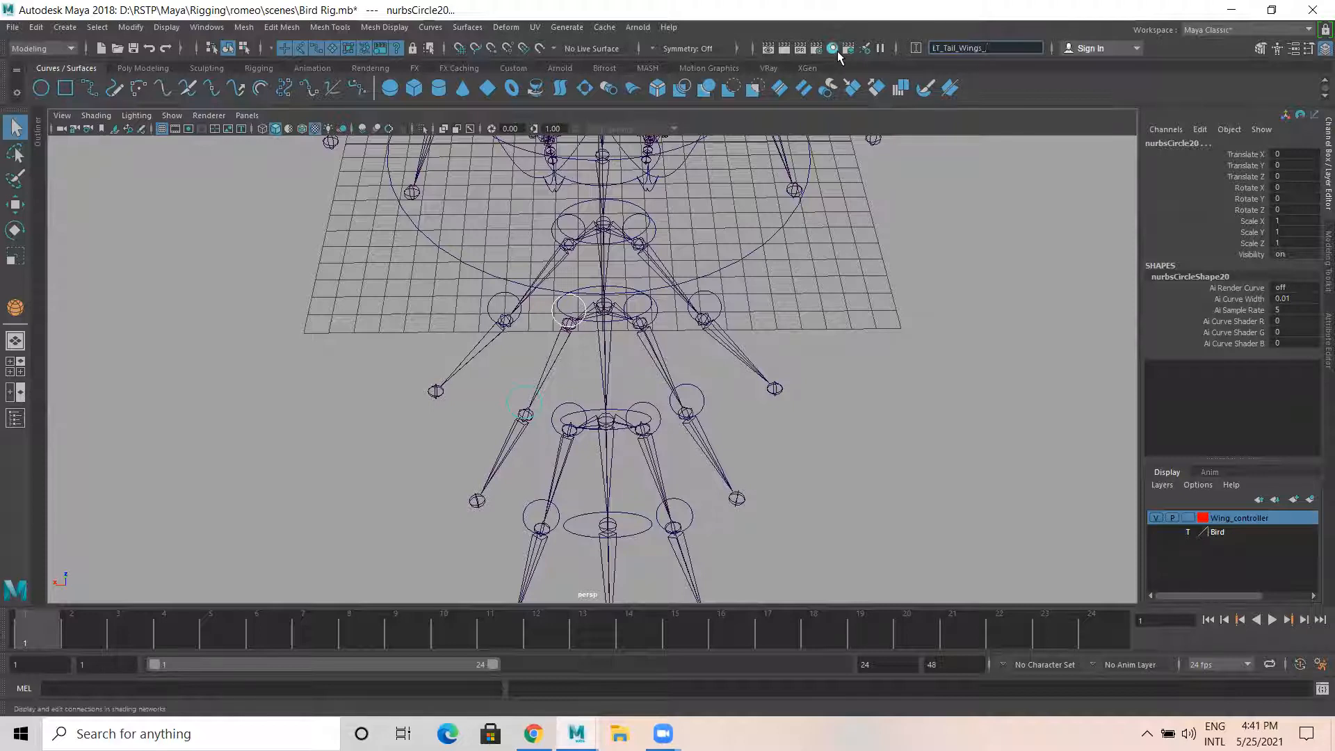
type("B")
key("Return")
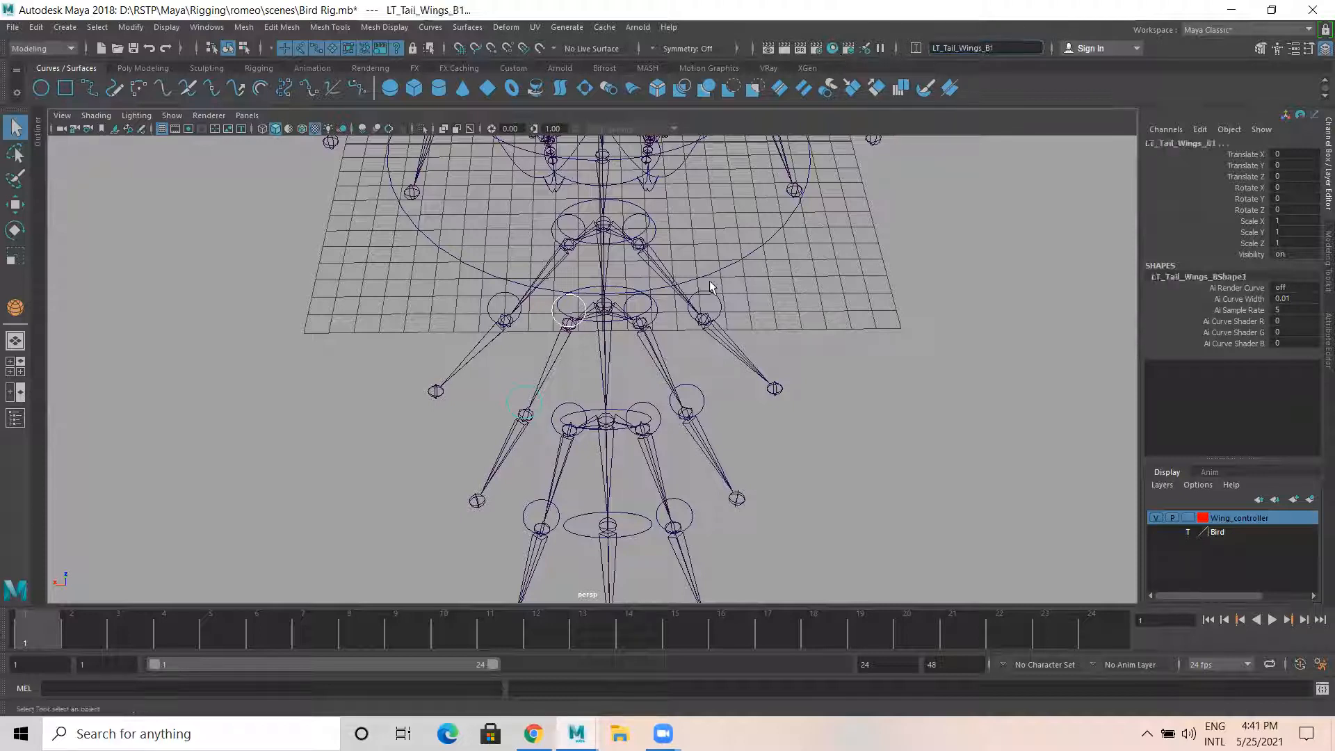
Rename the two small circles on the left tail feather chain farthest from the body together as LT_Tail_Wings_C
left_click(564, 411)
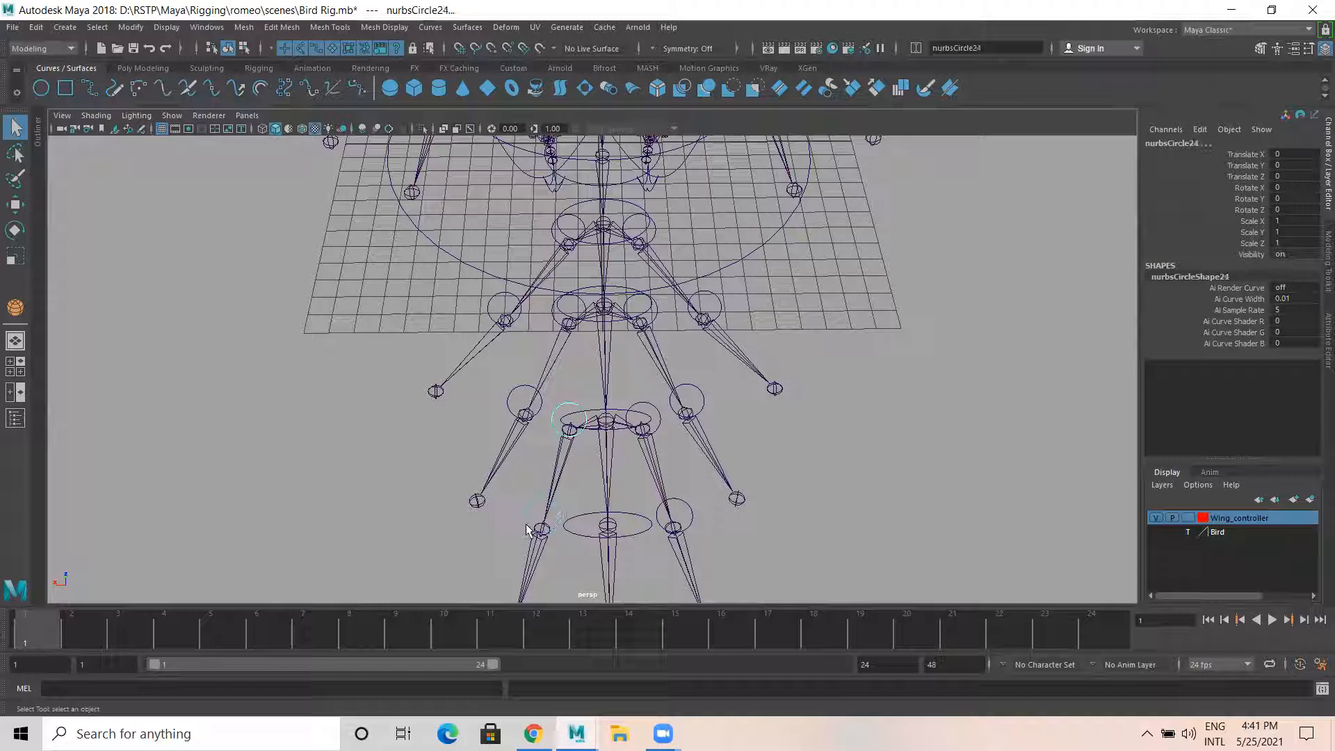
left_click_drag(987, 48, 824, 52)
key("ctrl+v")
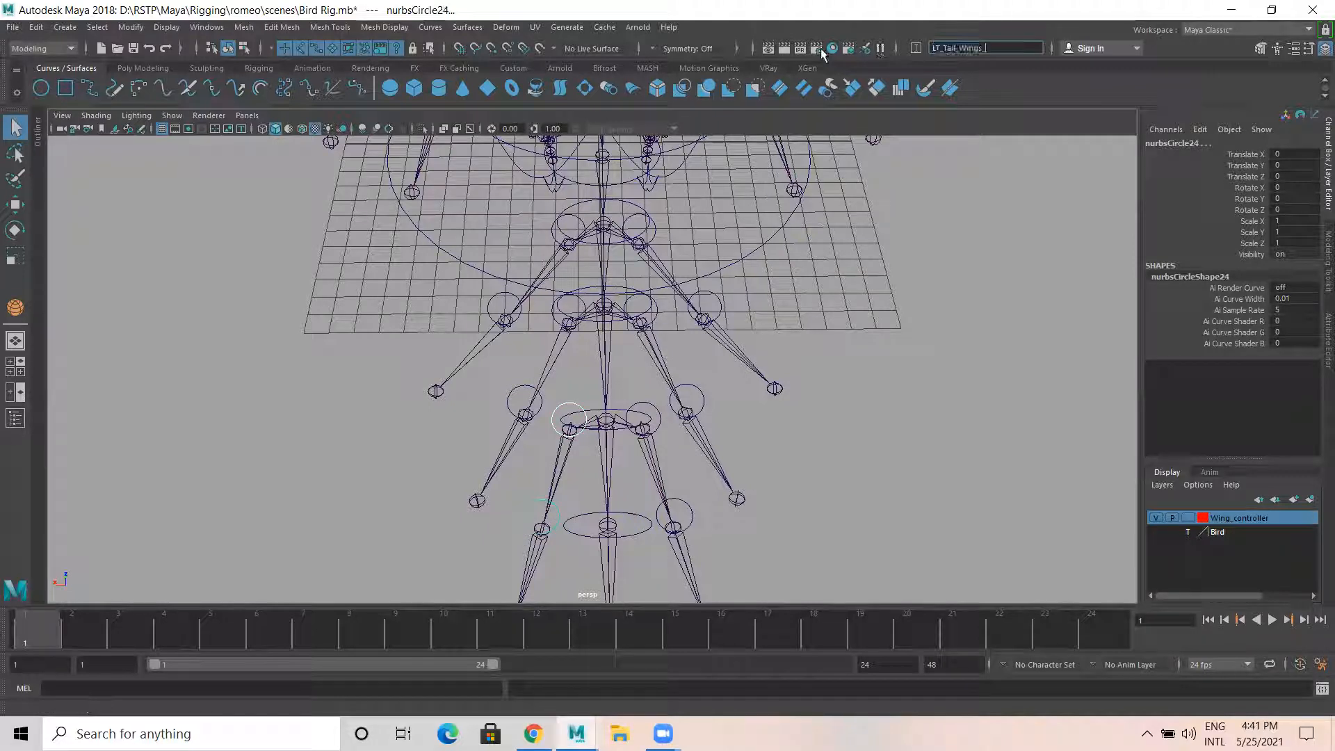
type("C")
key("Return")
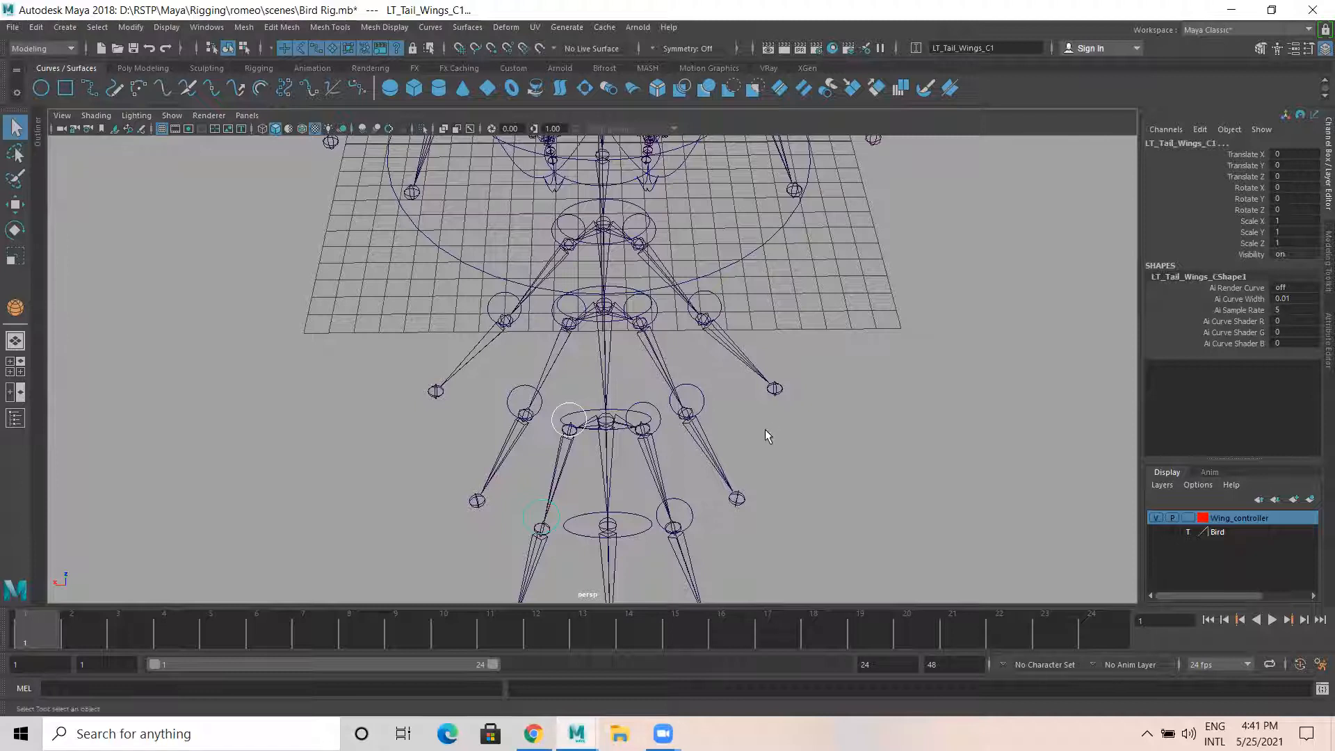
Rename the two small circles on the right tail feather chain nearest the body together as RT_Tail_Wings_A
scroll(724, 457, "down", 2)
left_click_drag(661, 472, 589, 292, "alt")
left_click(580, 306)
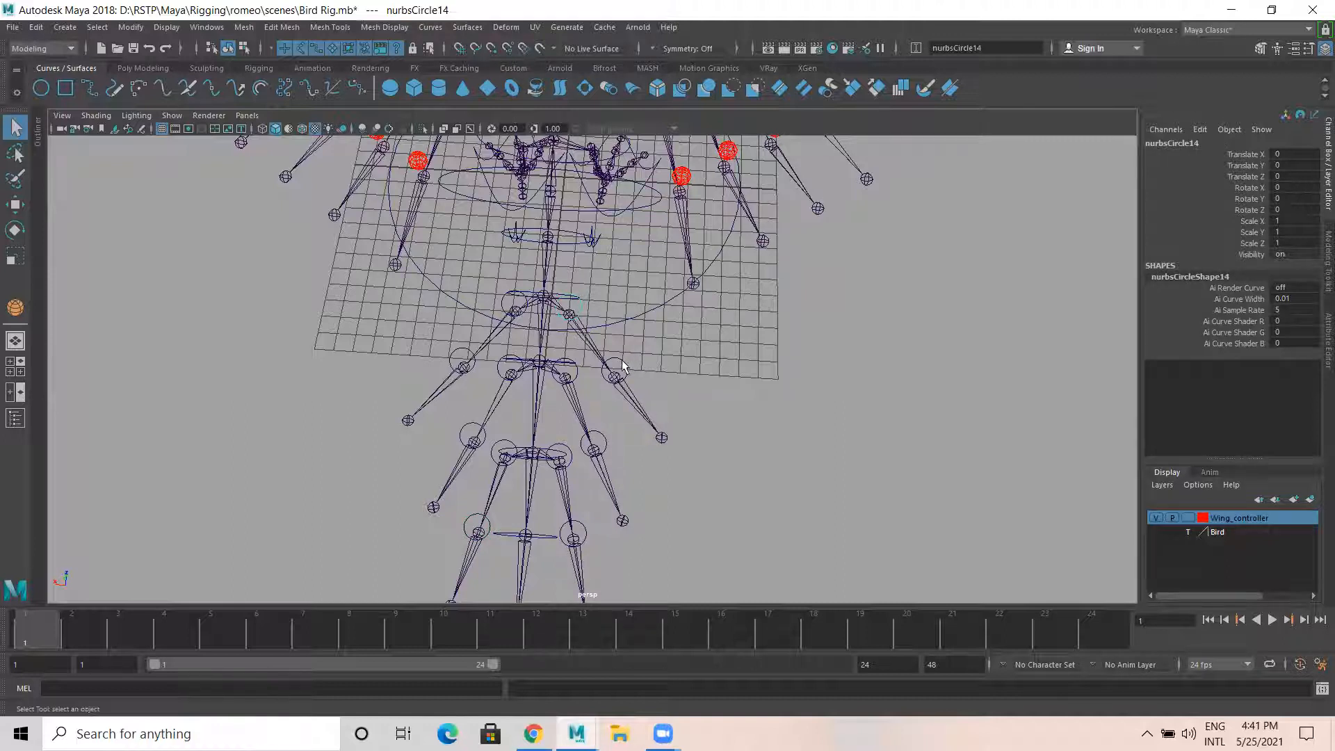
left_click(616, 370, "shift")
left_click(974, 48)
type("Tail_Wings_")
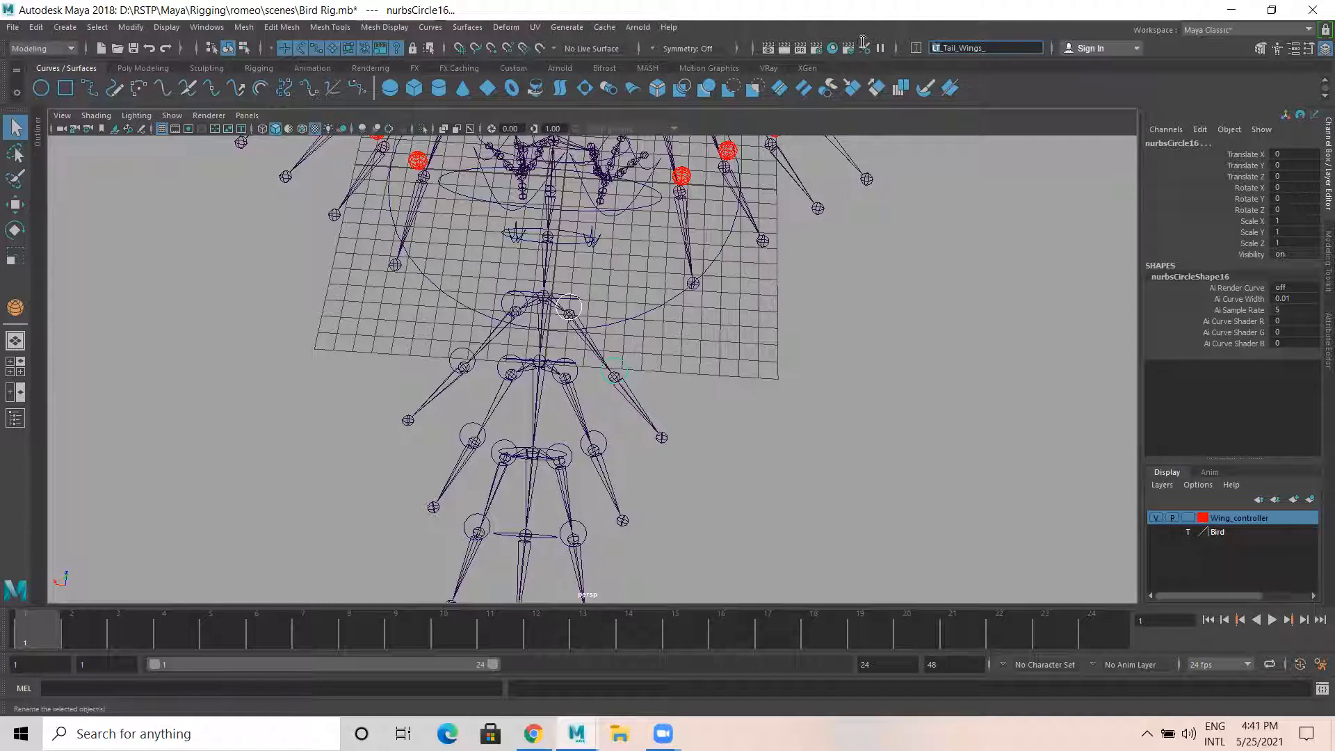
type("RT_")
key("Return")
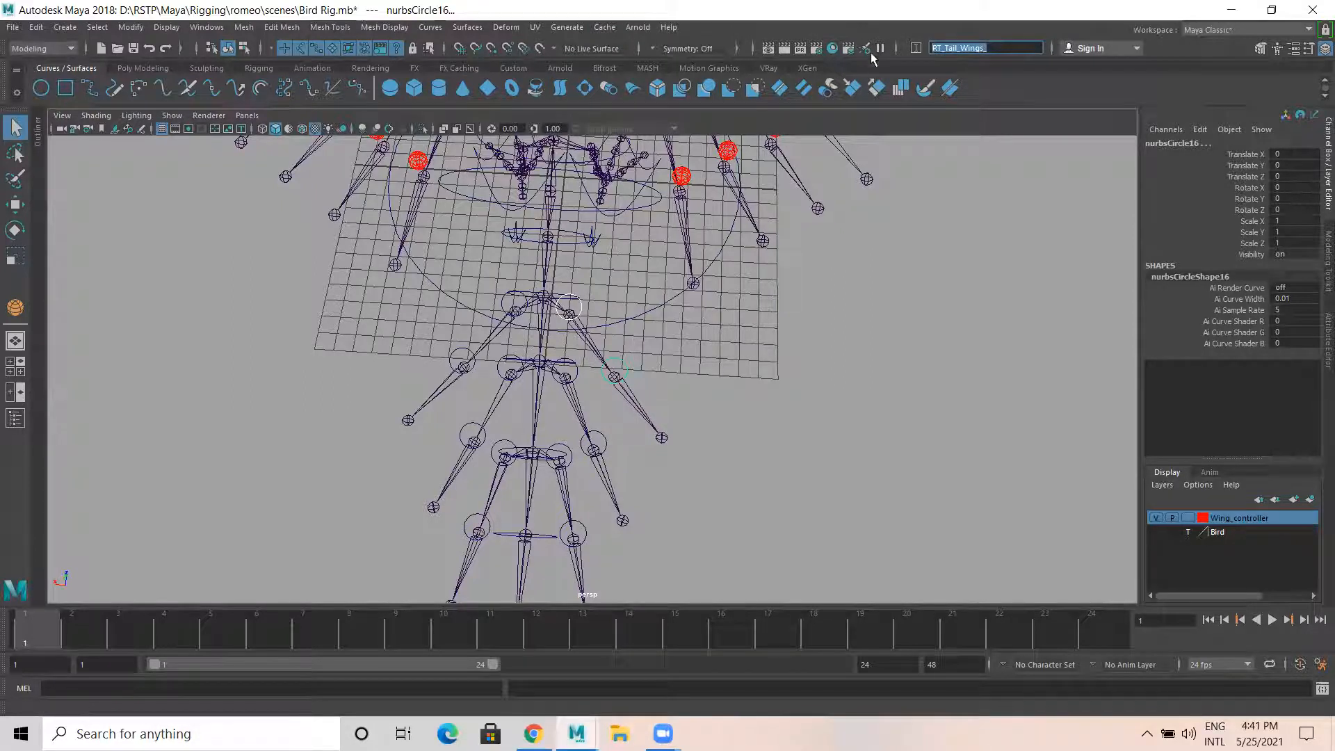
left_click(1000, 46)
type("A1")
key("Return")
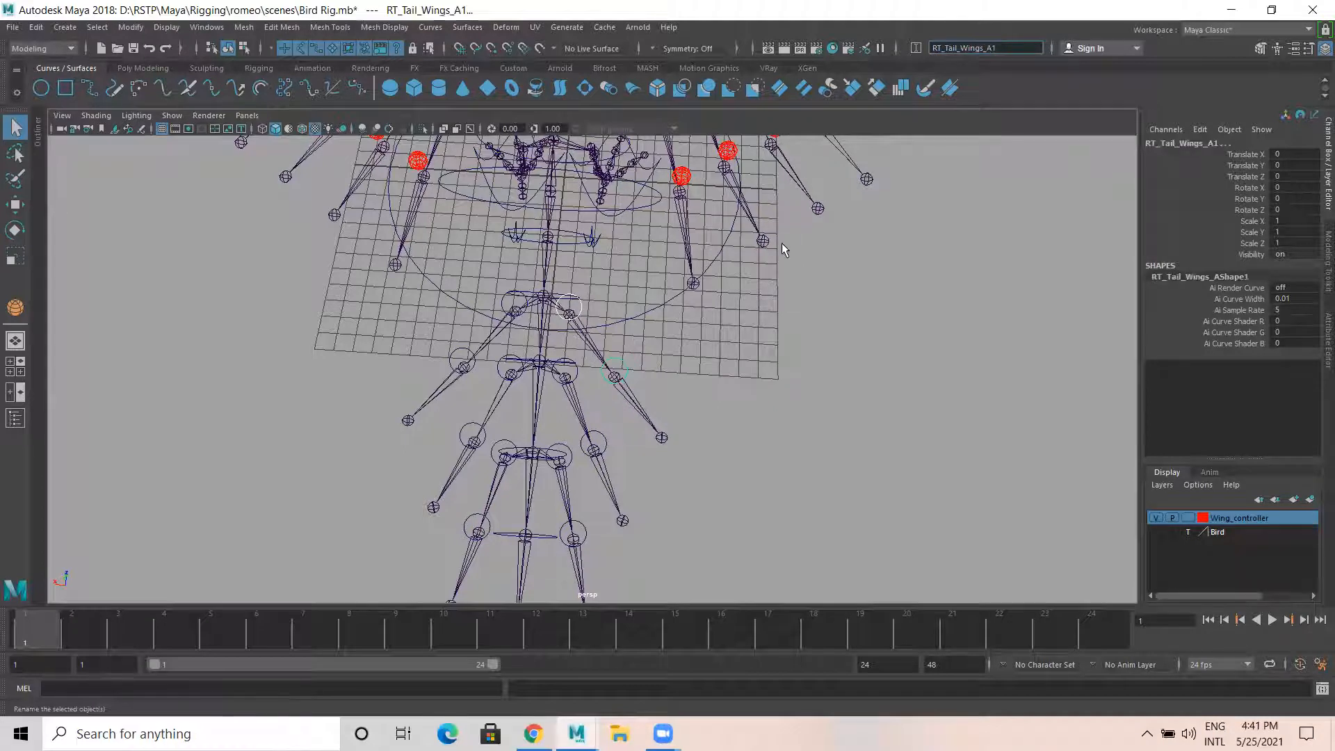
Rename the two small circles on the middle right tail feather chain together as RT_Tail_Wings_B
left_click(581, 369)
left_click(606, 447)
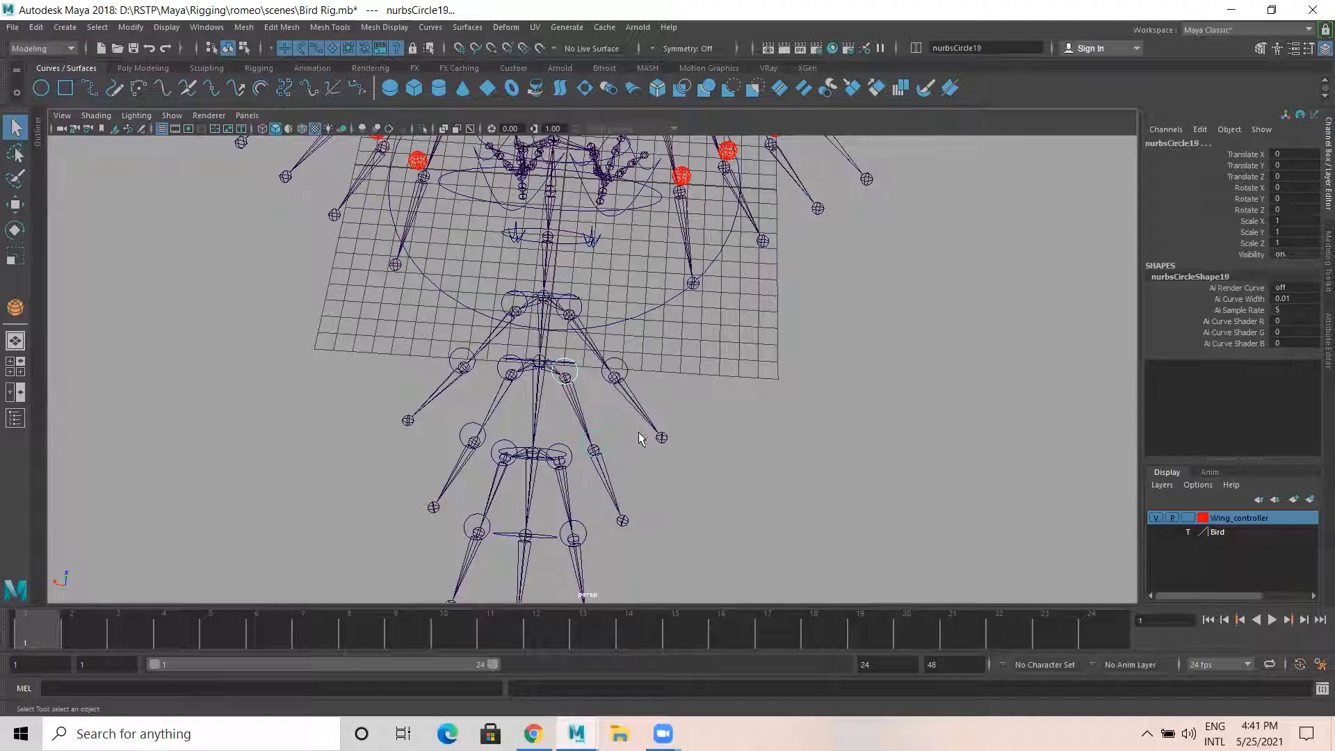
left_click(1015, 48)
type("RT_Tail_Wings_")
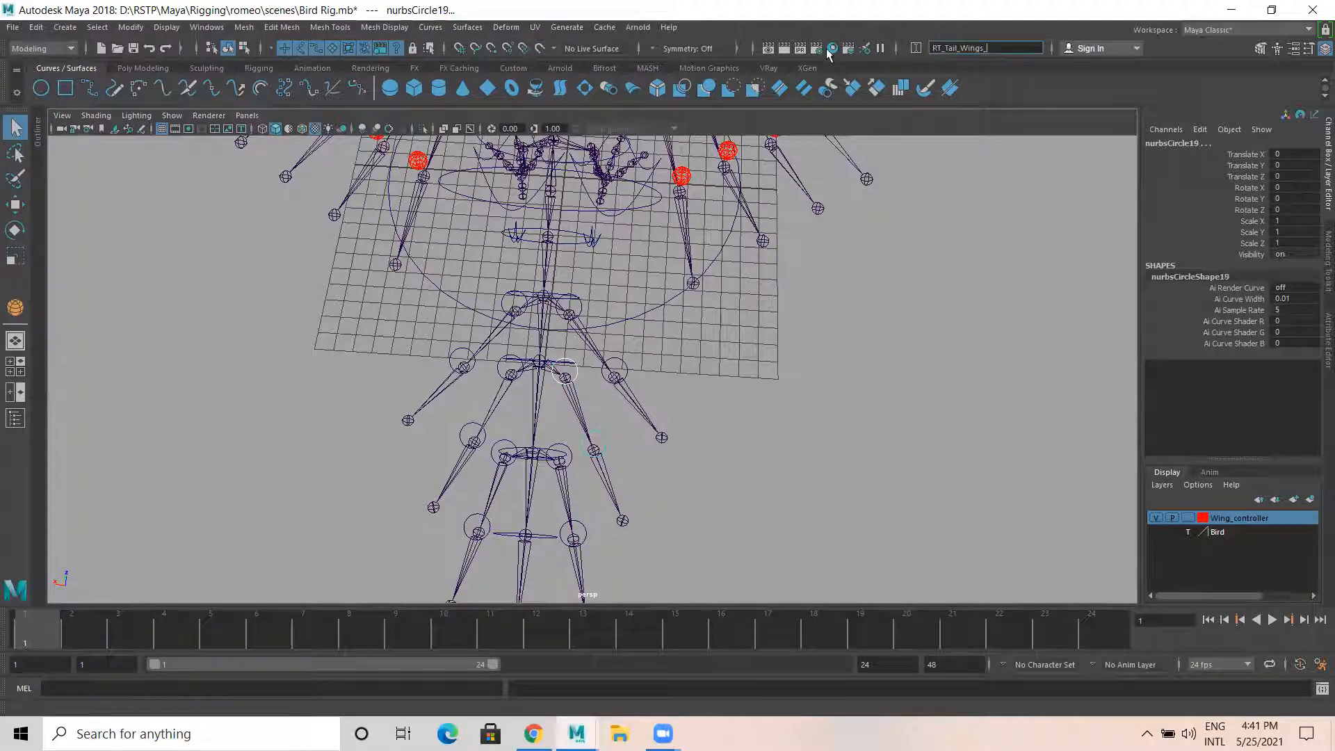
type("B1")
key("Return")
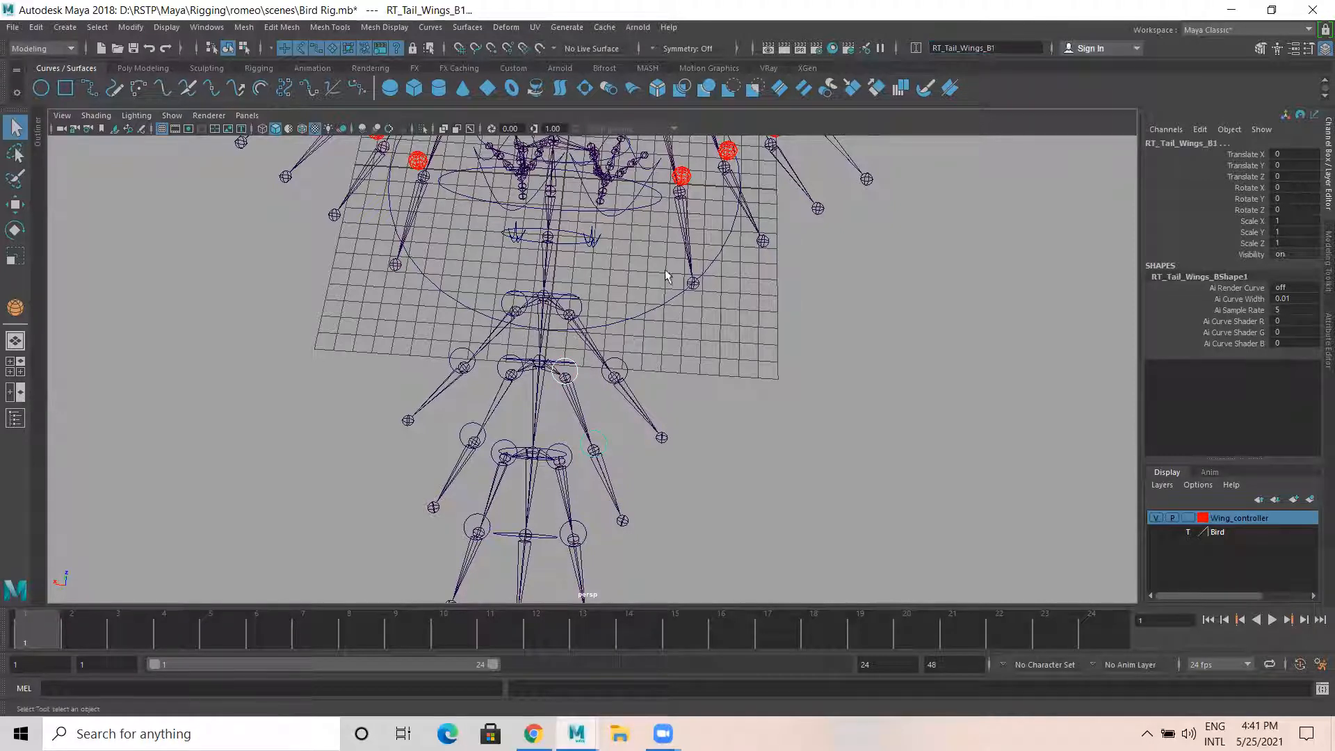
Rename the two small circles on the right tail feather chain farthest from the body together as RT_Tail_Wings_C
scroll(602, 448, "down", 3)
middle_click_drag(602, 448, 602, 253, "alt")
scroll(650, 340, "up", 3)
left_click(548, 267)
left_click(571, 325)
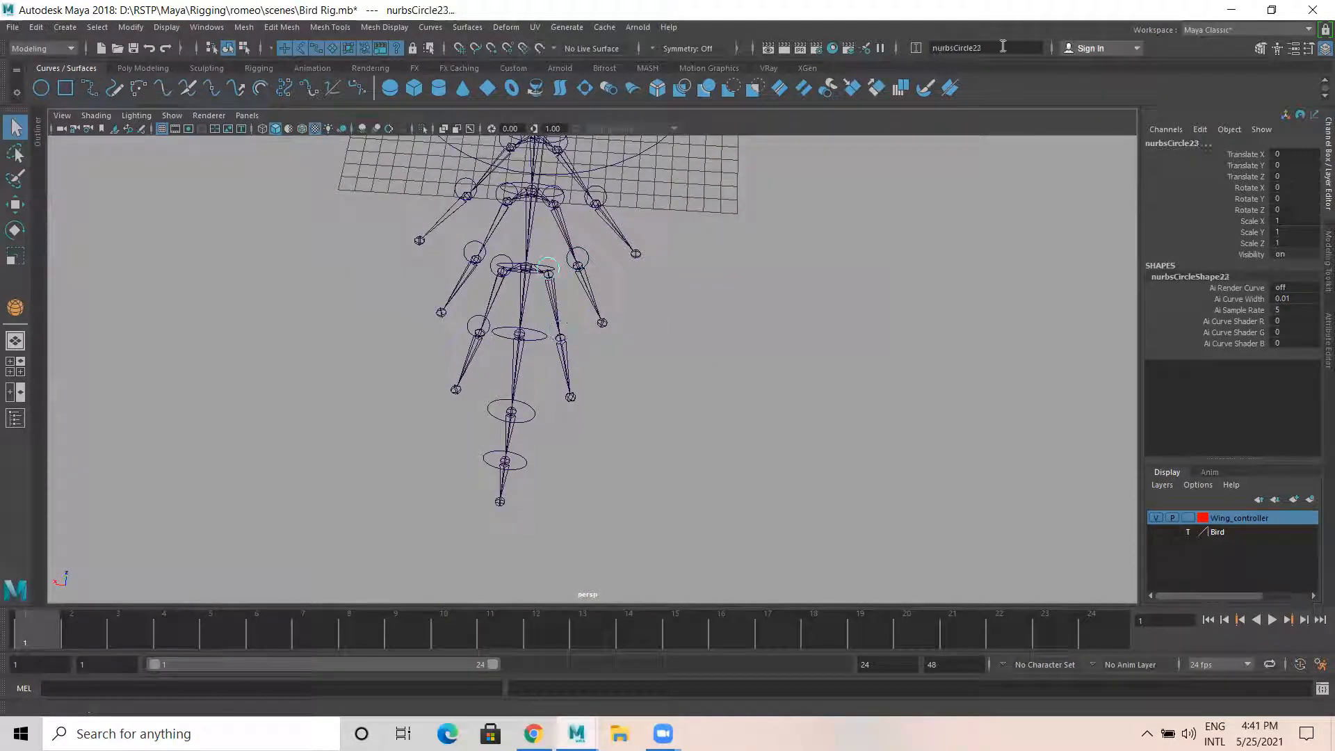
left_click(973, 48)
type("RT_Tail_Wings_")
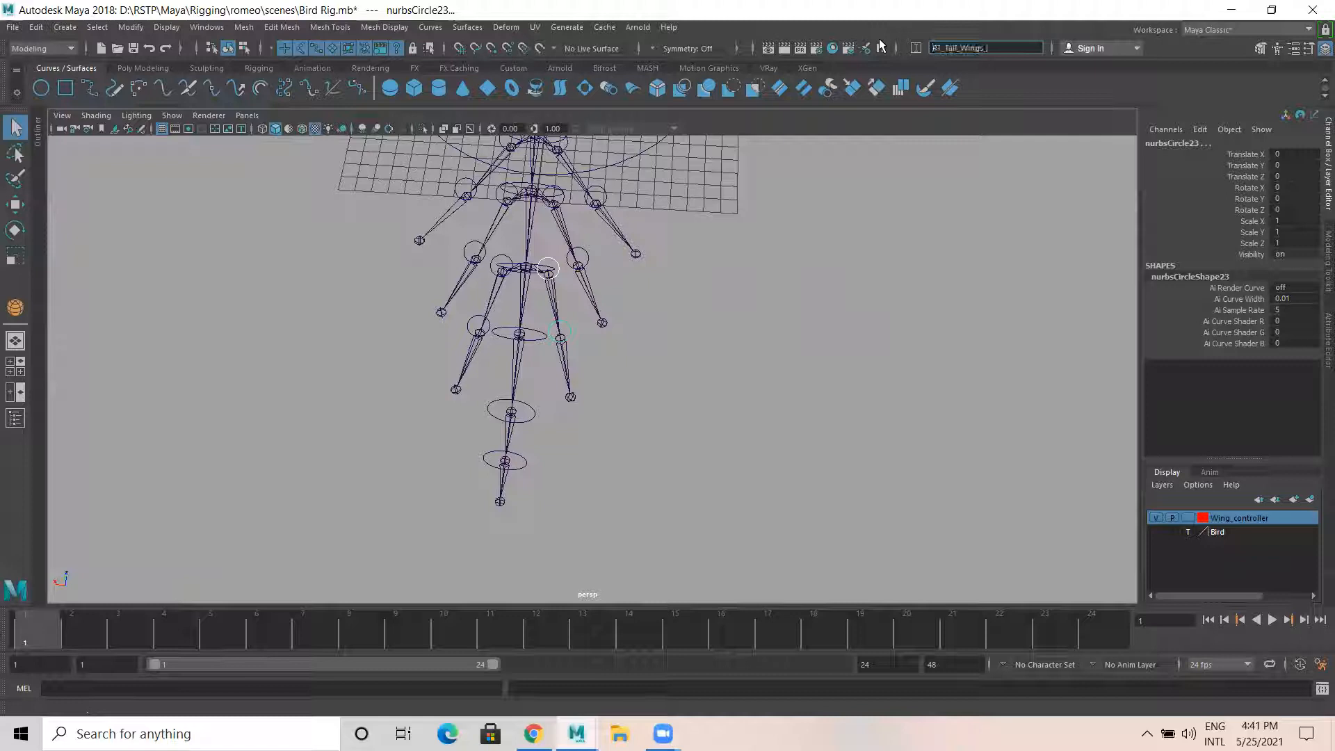
type("C")
key("Return")
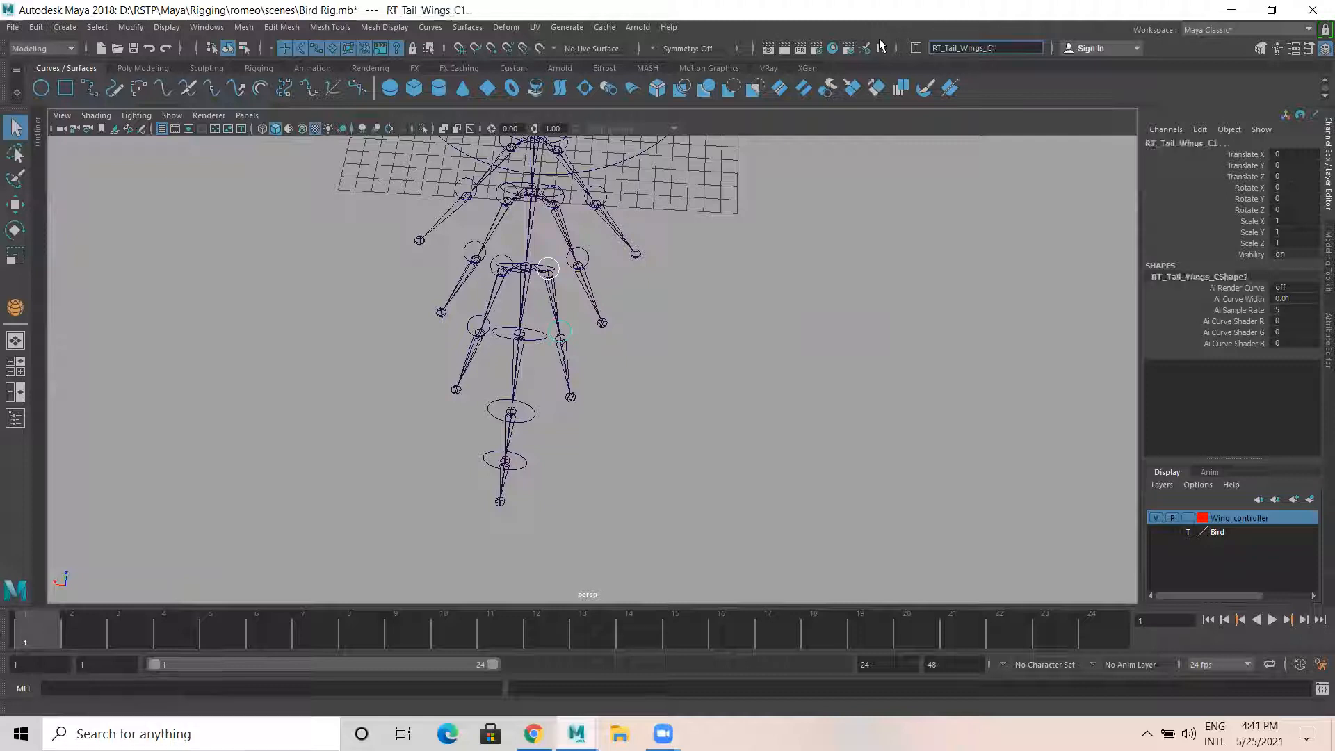
left_click(687, 306)
Rename the curved controller in front of the beak as Jaw_Ctrl
left_click_drag(688, 426, 355, 270, "alt")
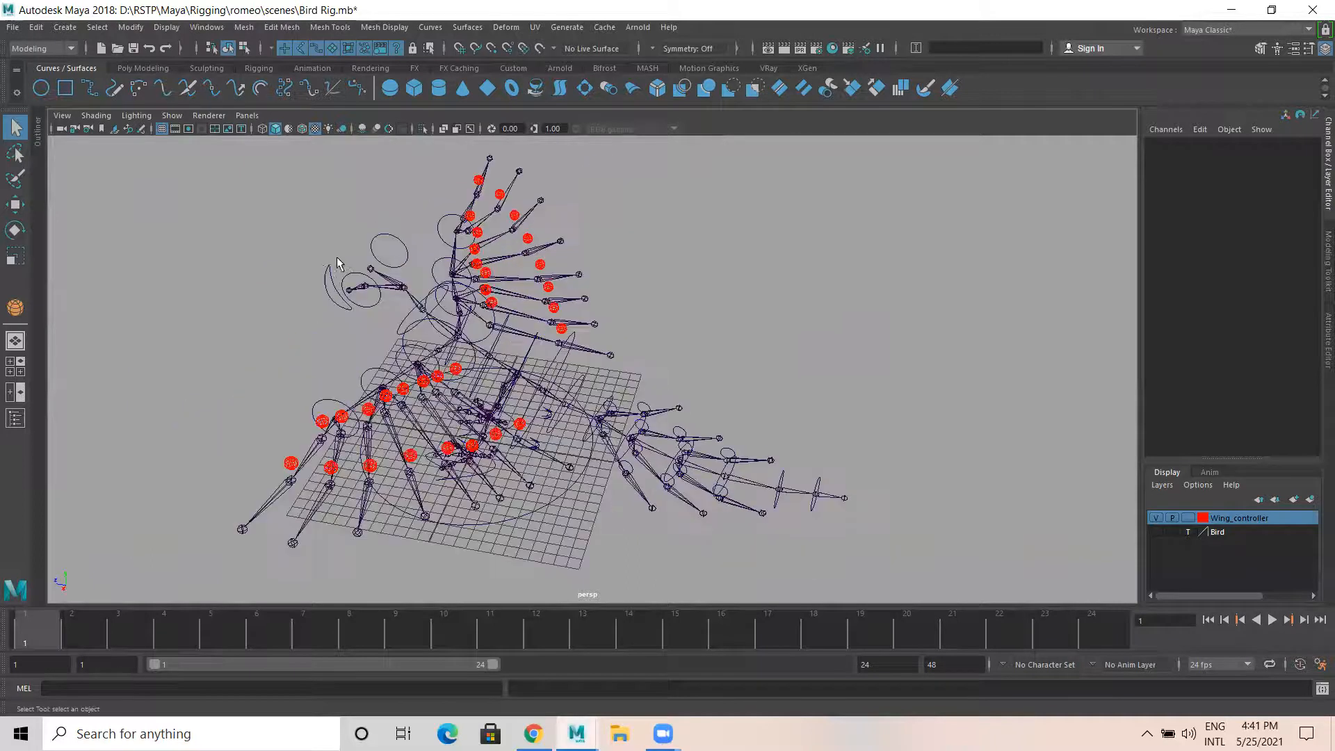
left_click(337, 292)
left_click(1209, 141)
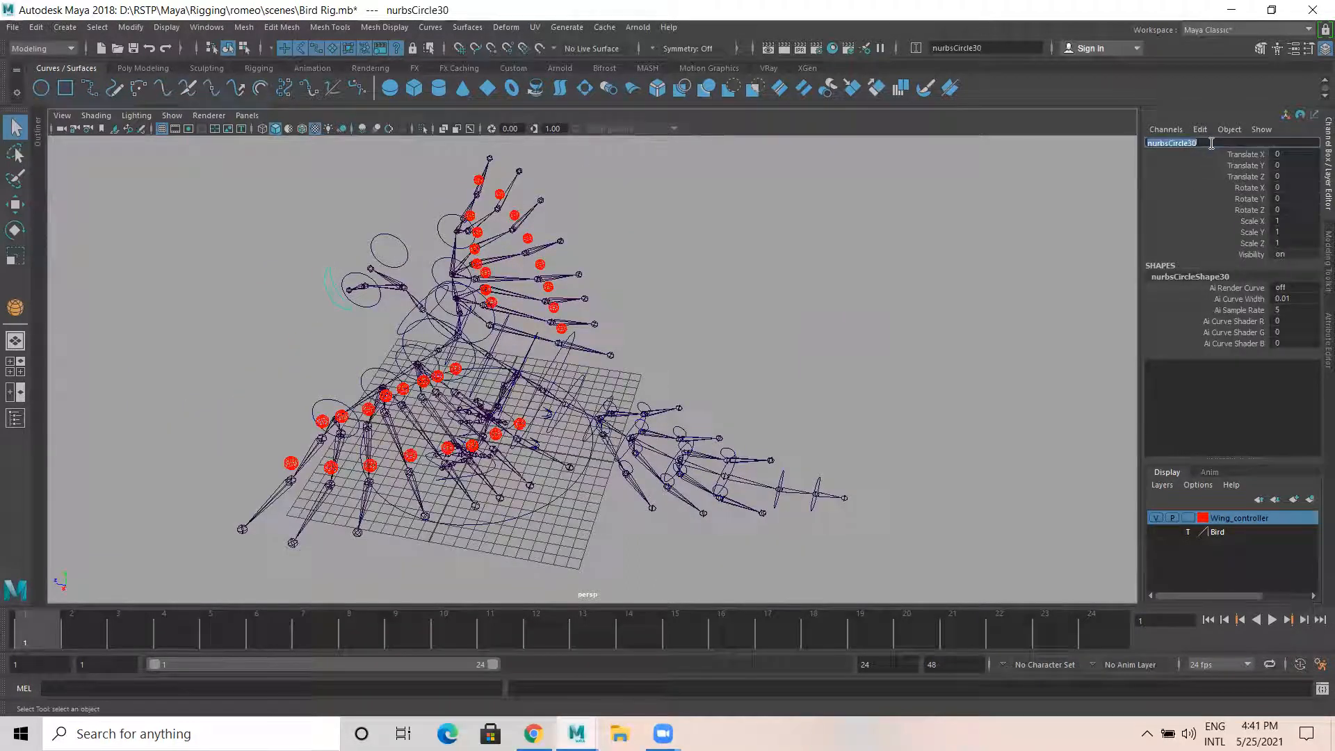
key("BackSpace")
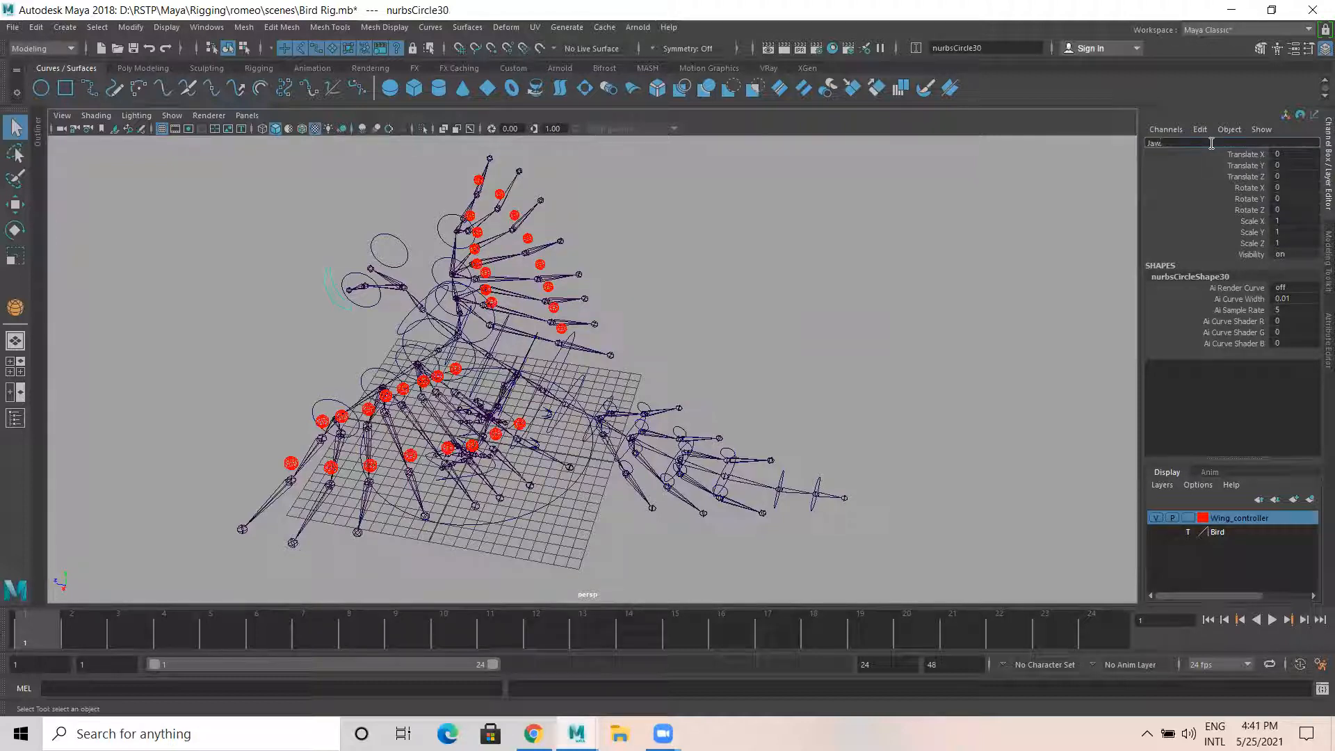
type("Jaw_Ctrl")
key("Return")
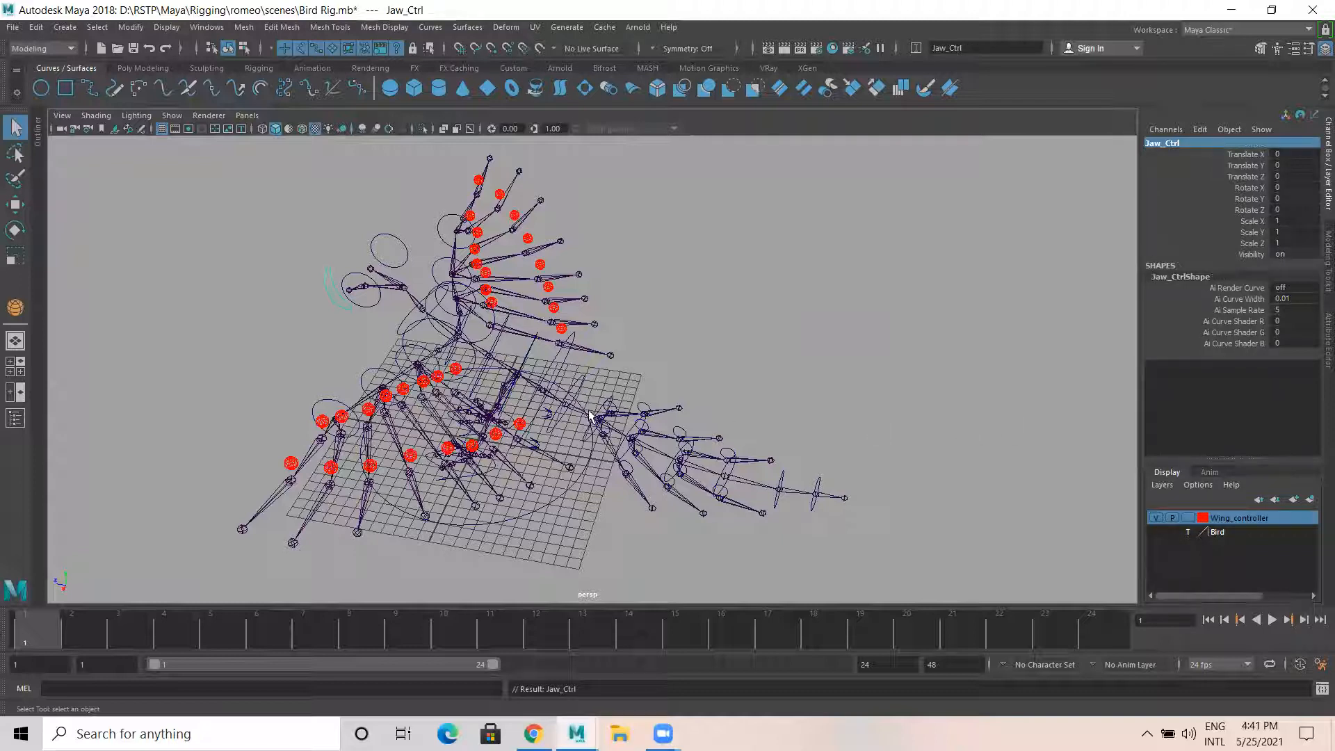
Rename the six red spheres on the three left wing feathers nearest the body together as LT_Wing_A
left_click_drag(570, 273, 571, 375, "alt")
left_click(571, 376)
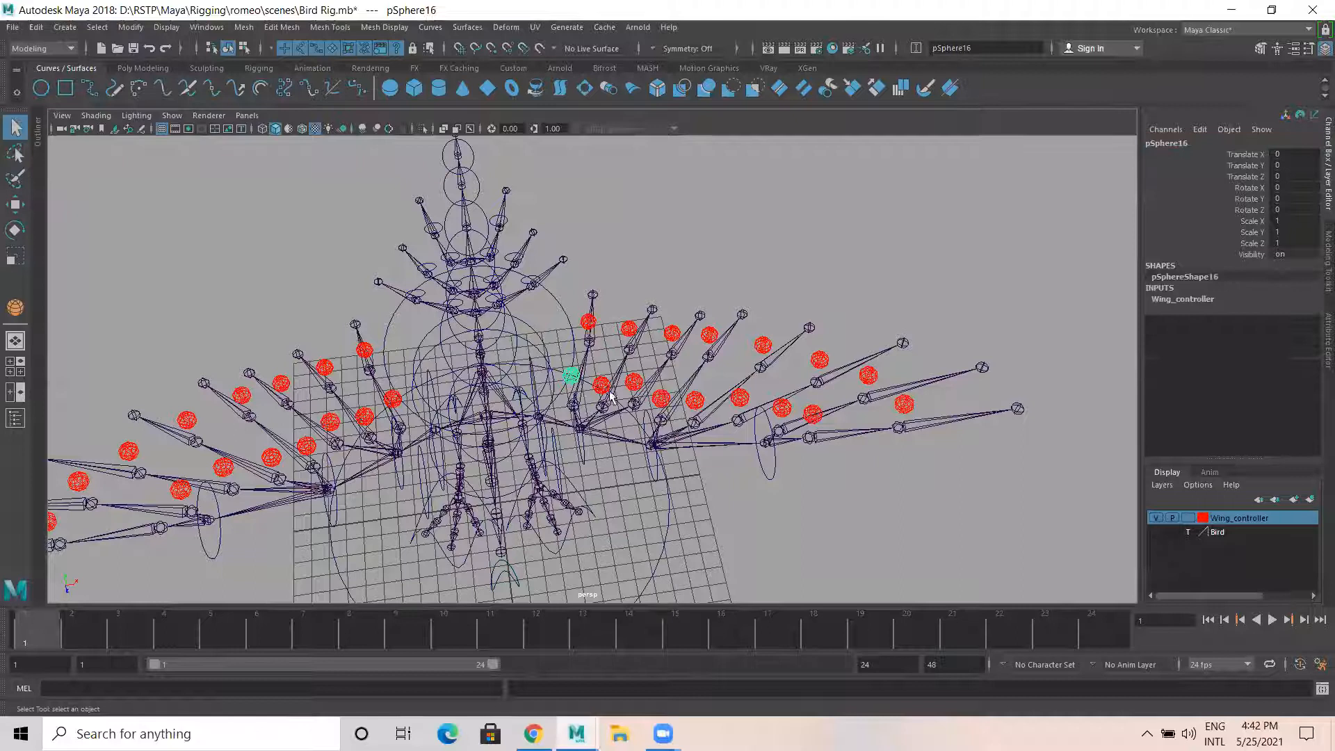
left_click(602, 386, "shift")
left_click(634, 383, "shift")
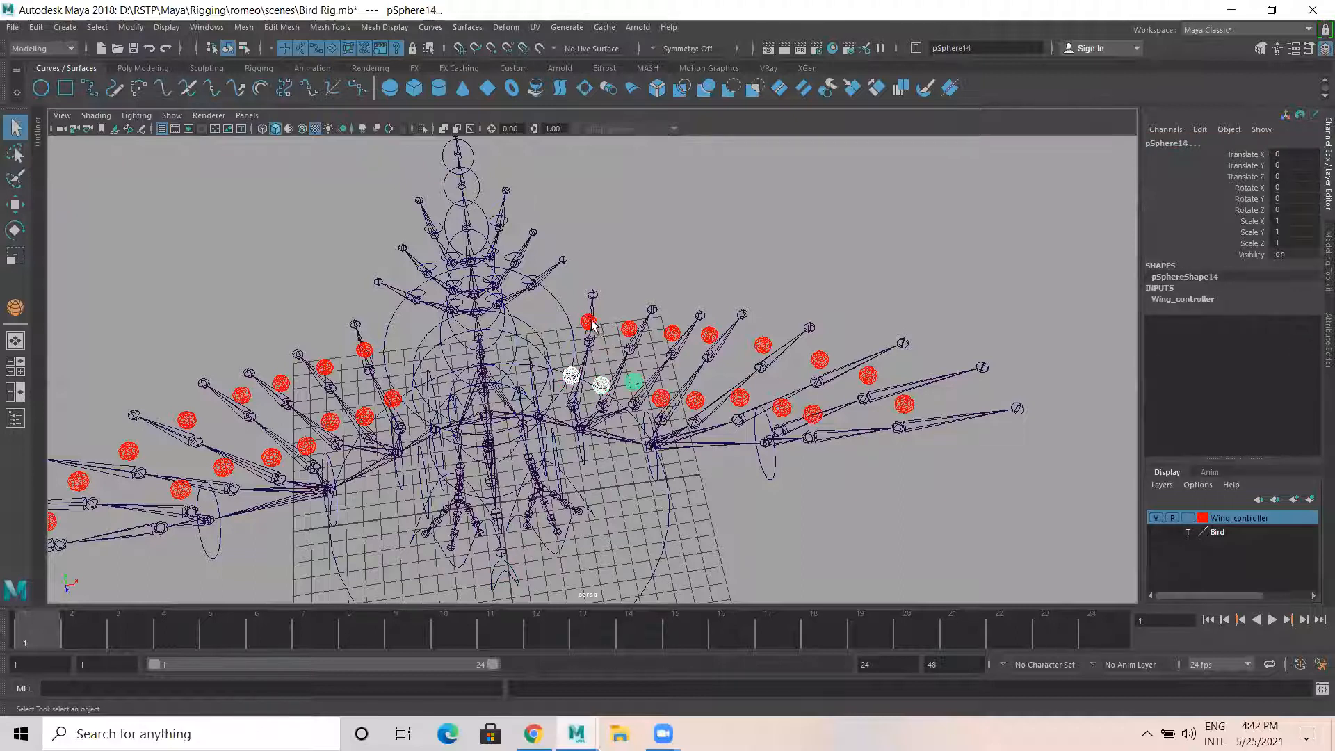
left_click(592, 326, "shift")
key("ctrl+z")
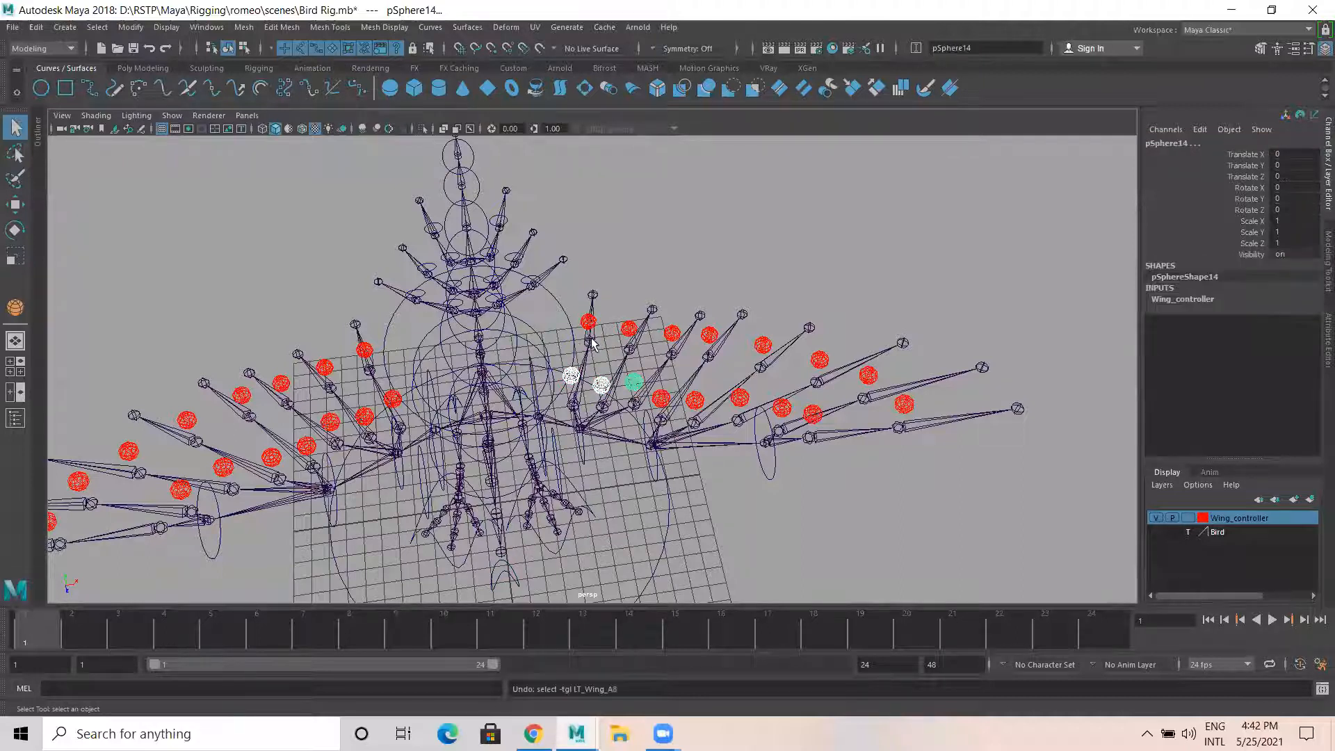
left_click(588, 323, "shift")
left_click(627, 329, "shift")
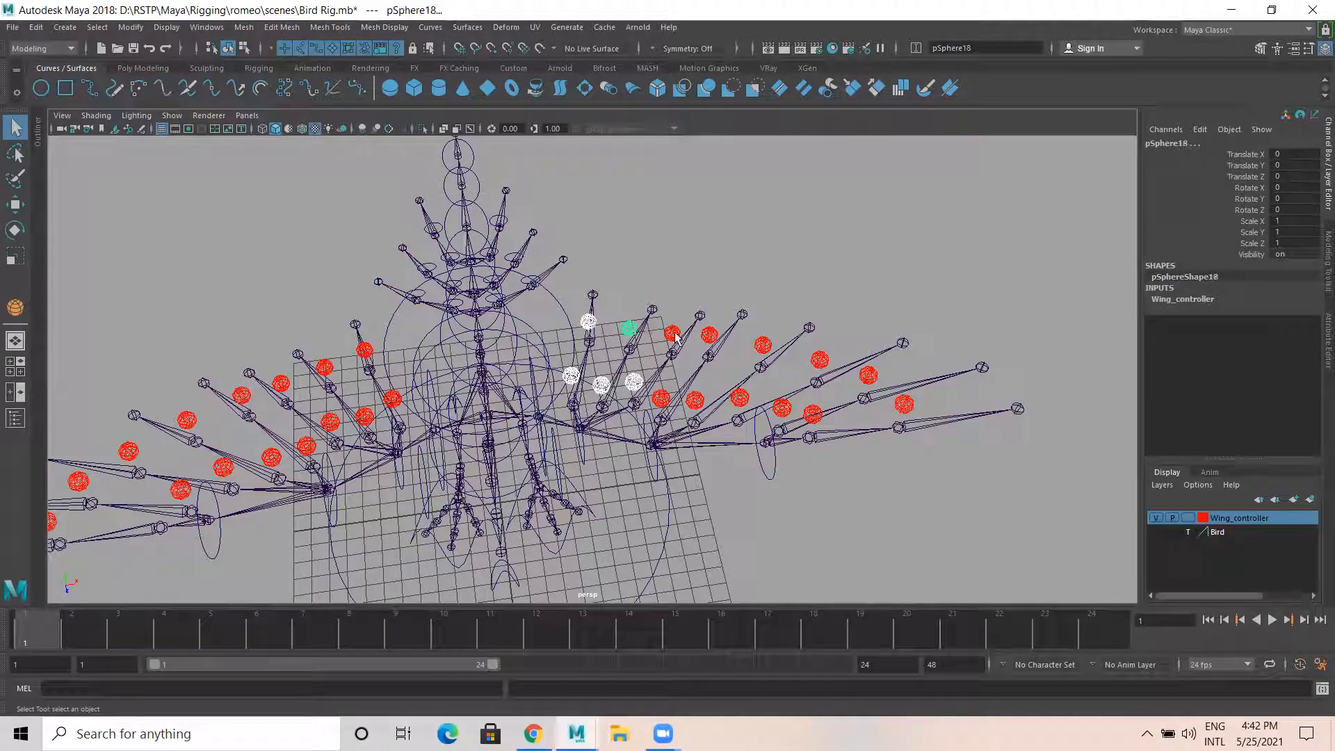
left_click(672, 334, "shift")
left_click_drag(990, 48, 848, 31)
type("lT_Wing")
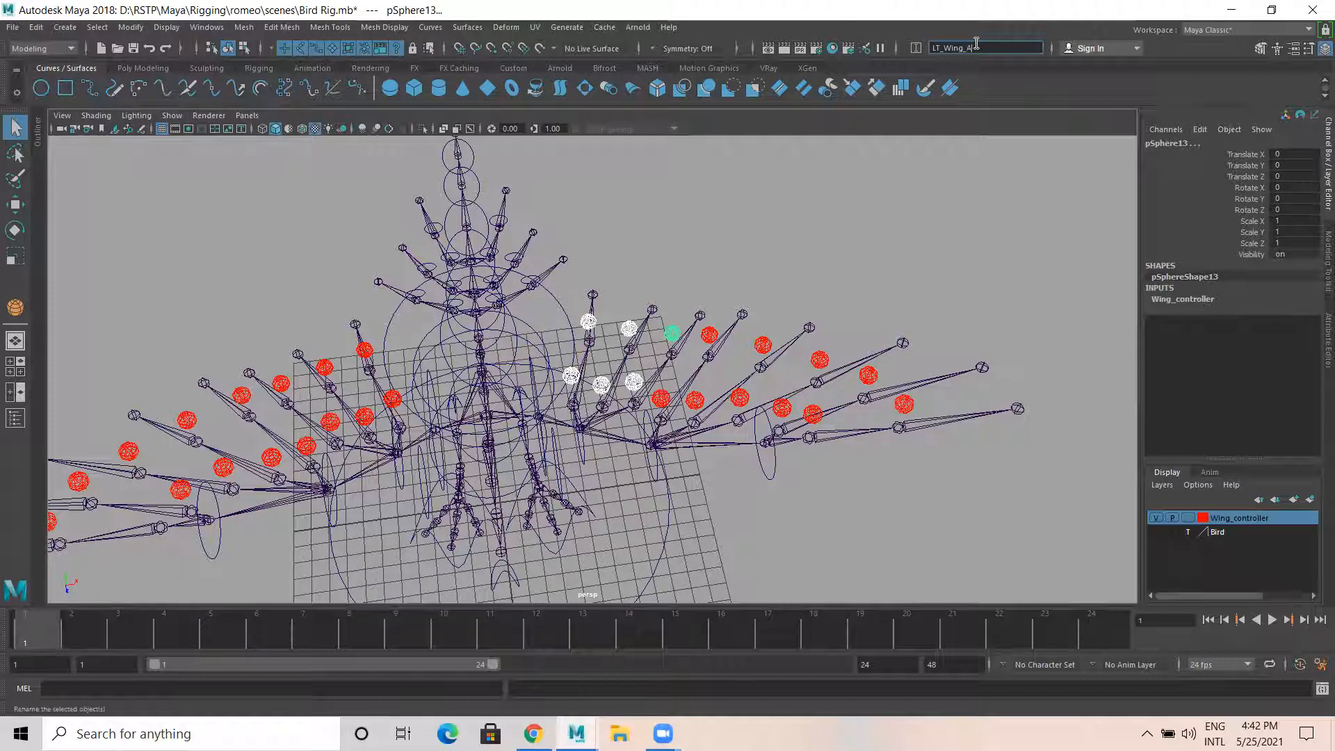
type("_A")
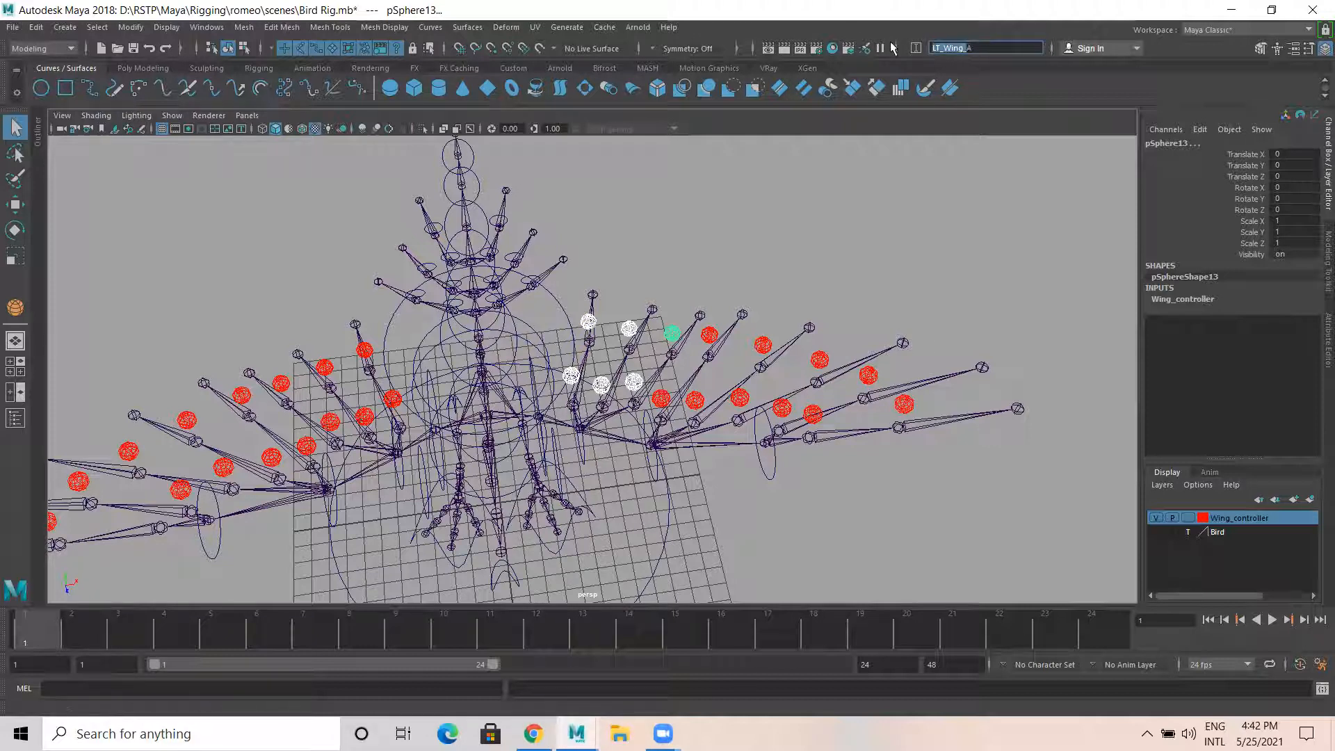
type("14")
key("Return")
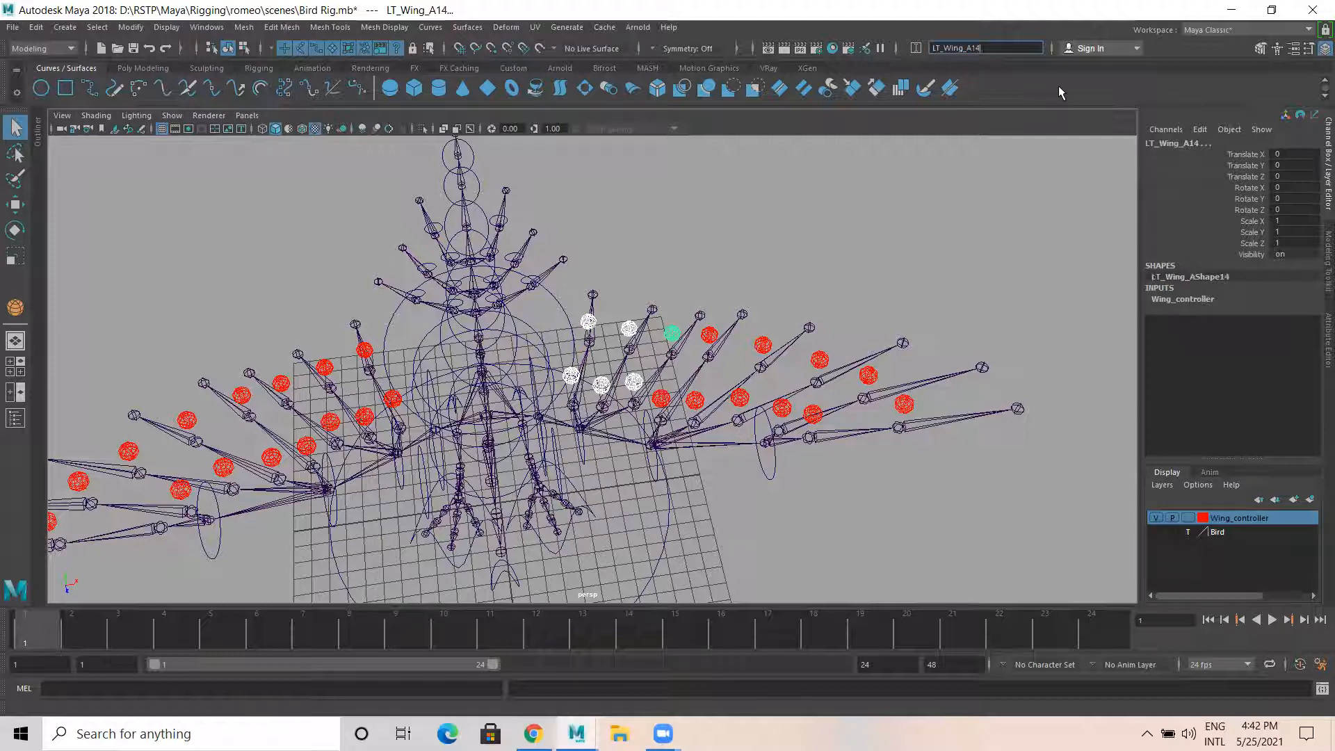
left_click(635, 382)
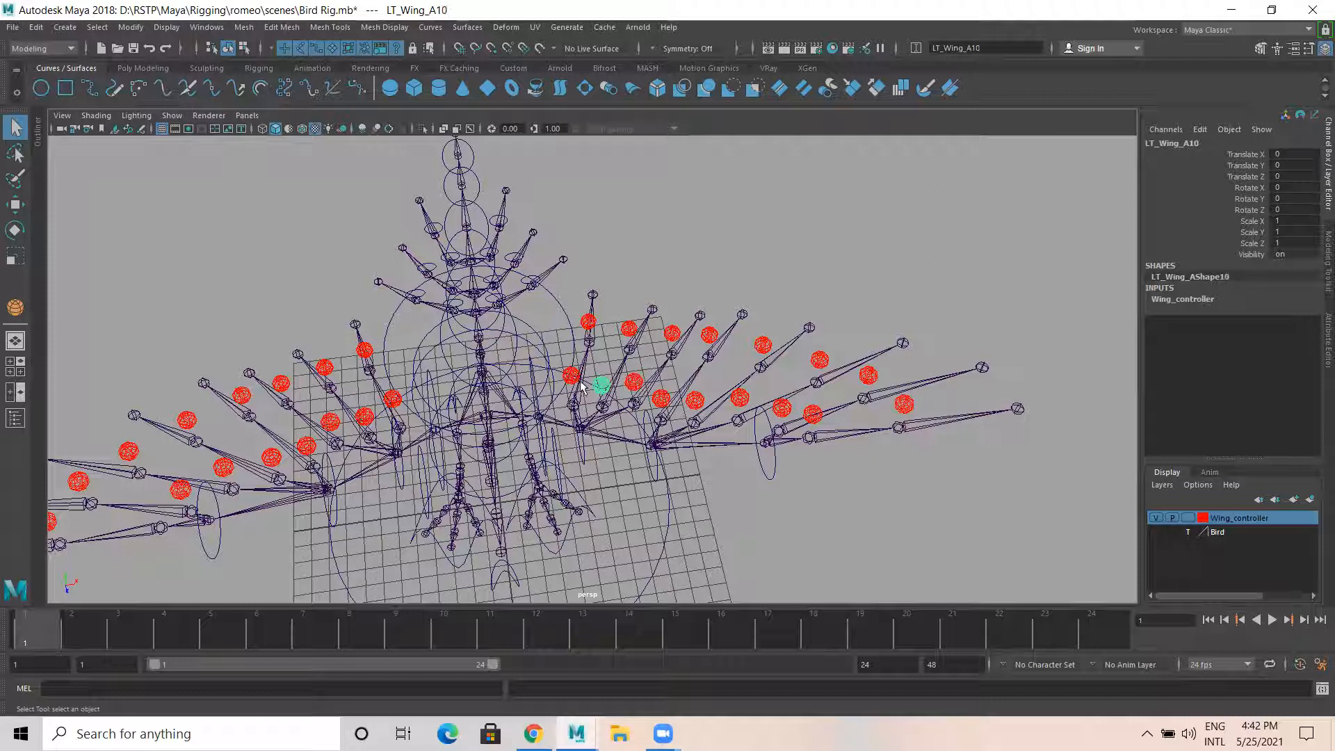
left_click(575, 386)
left_click(600, 385)
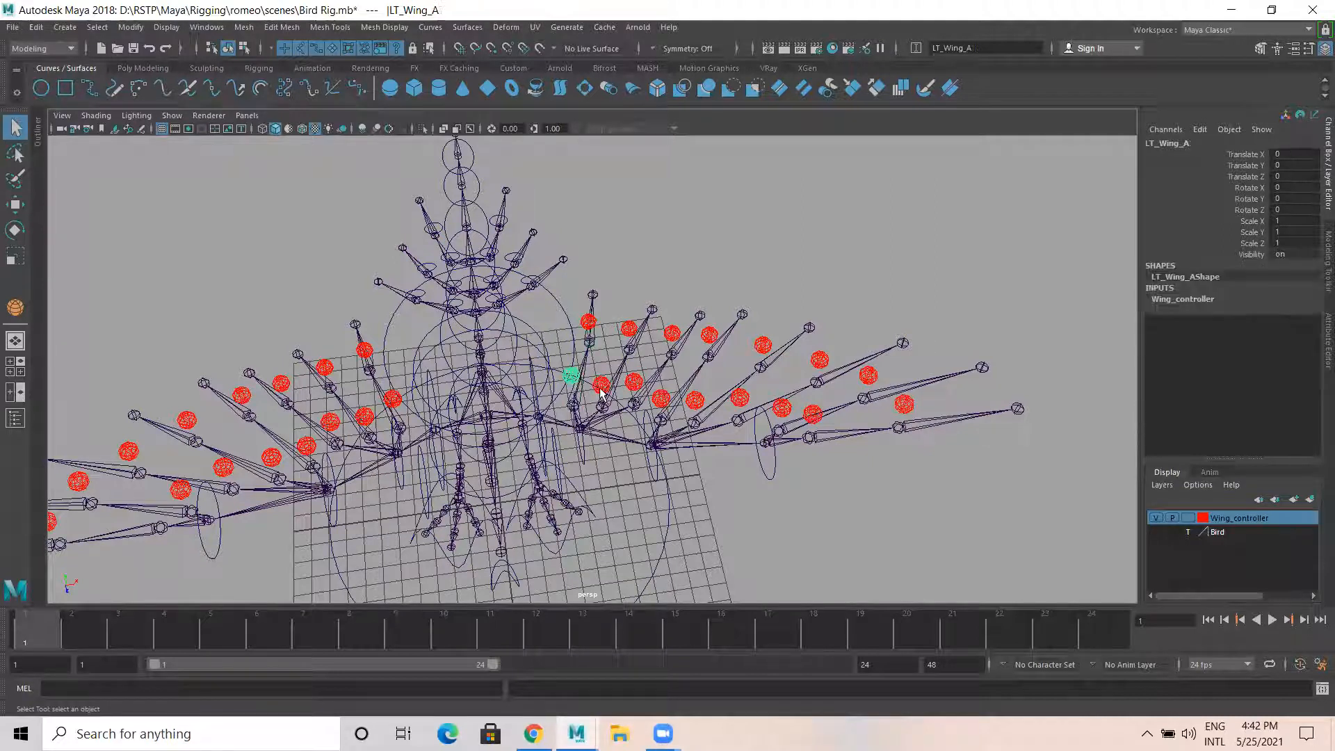
left_click(634, 382)
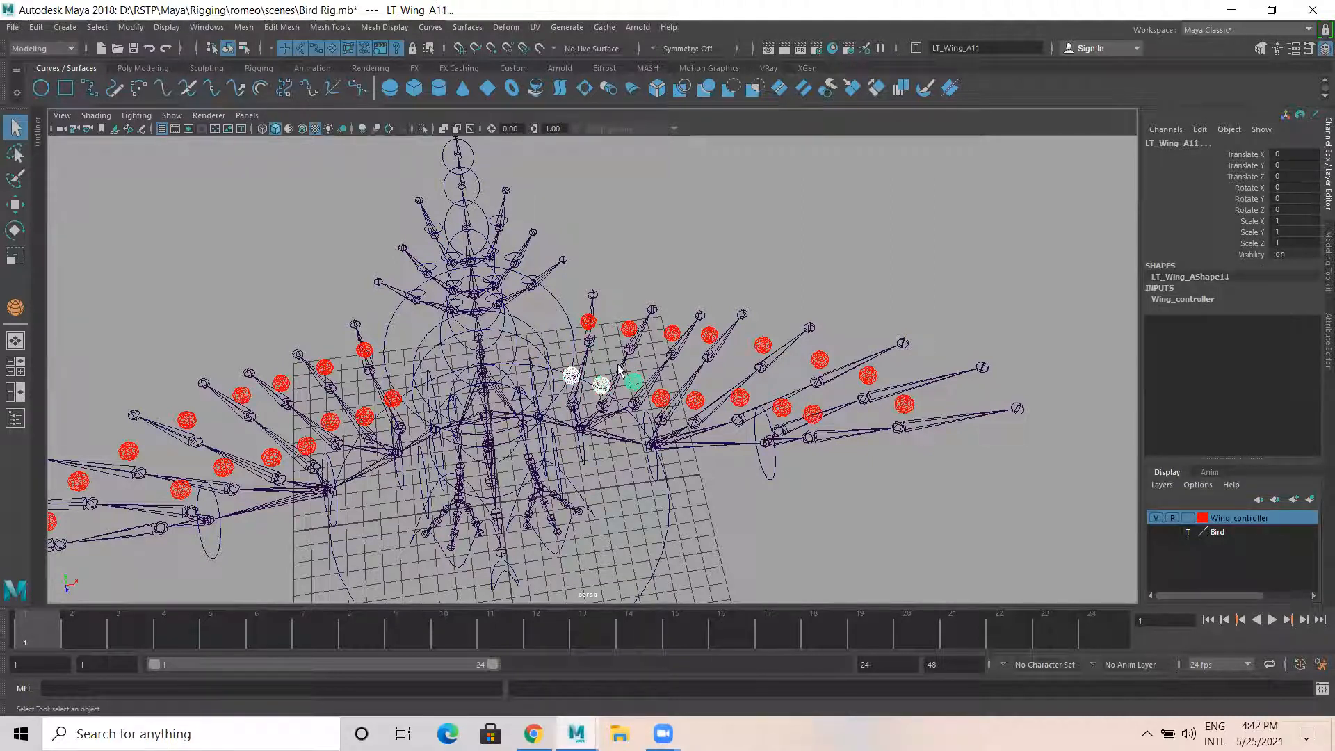
left_click(590, 333)
key("ctrl+z")
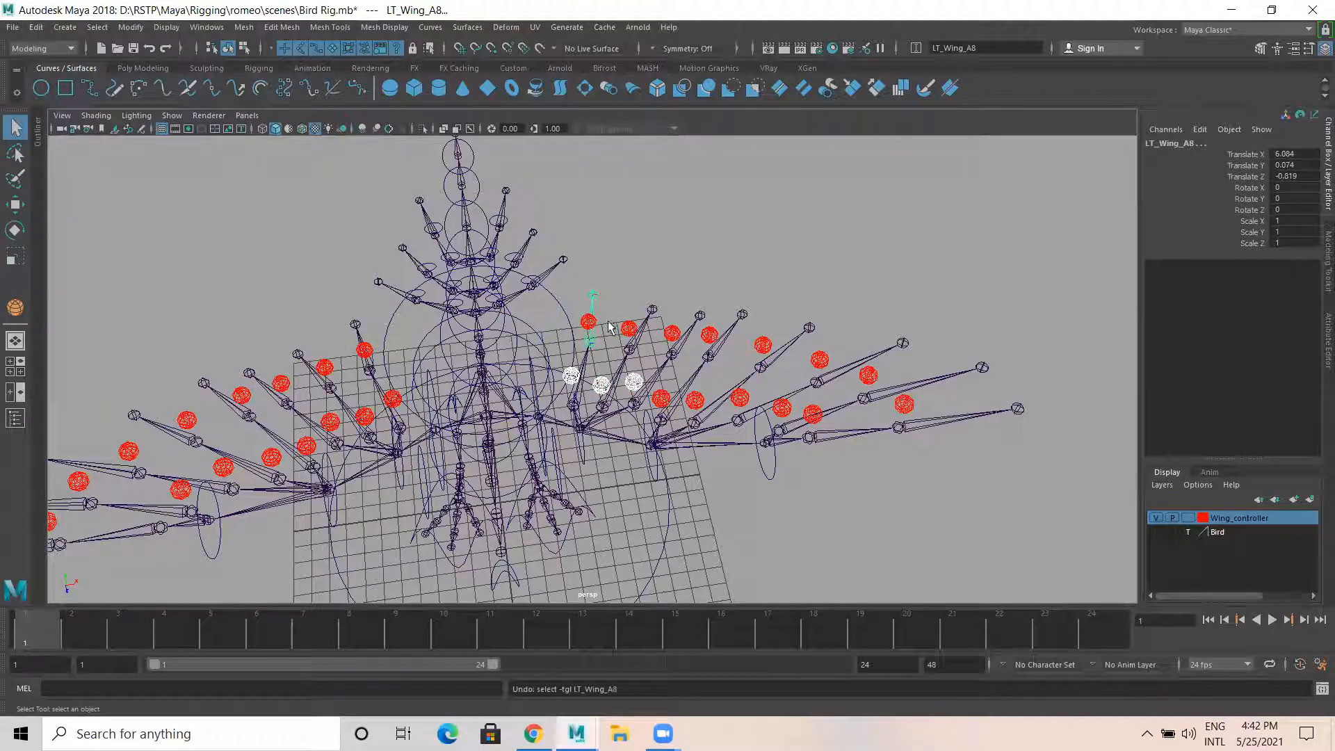
left_click(568, 342)
Rename the six spheres on the three left wing feathers nearest the body together as LT_Main_Wing_A
left_click(568, 354)
left_click(596, 364, "shift")
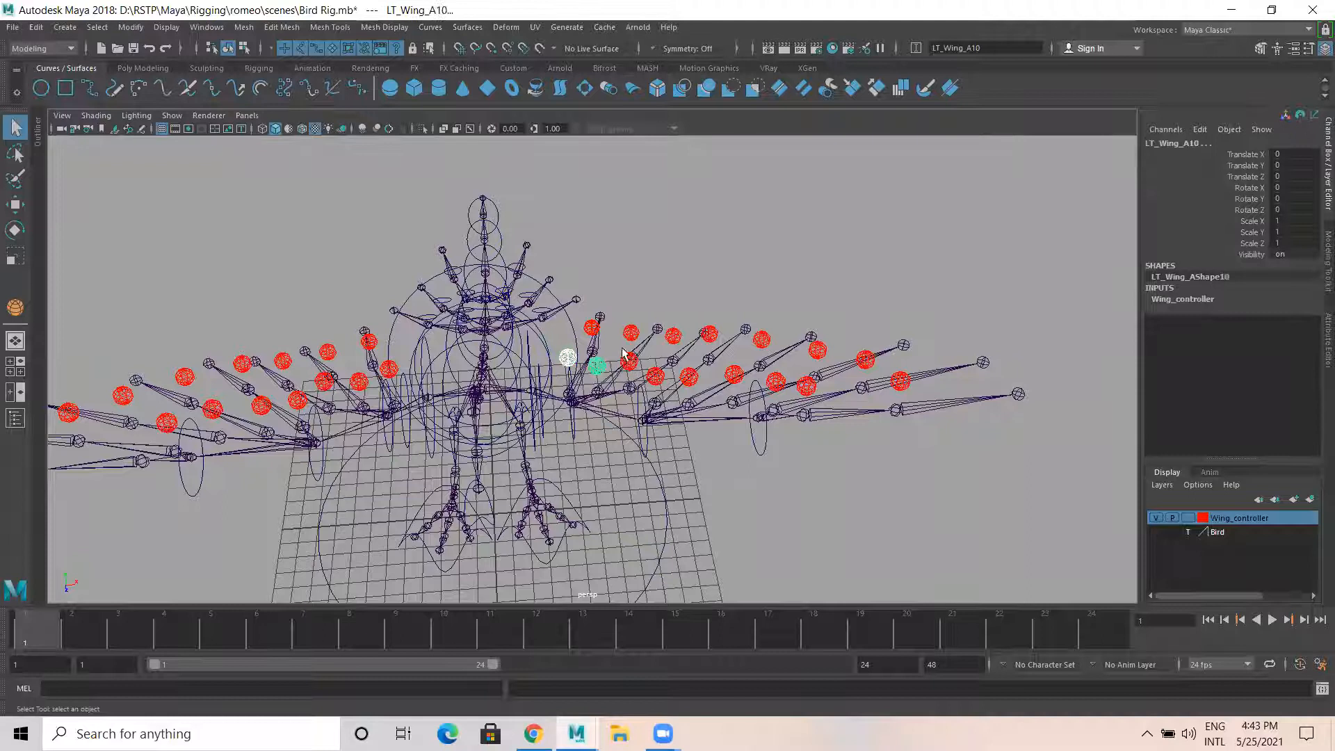
left_click(629, 360, "shift")
left_click(587, 329, "shift")
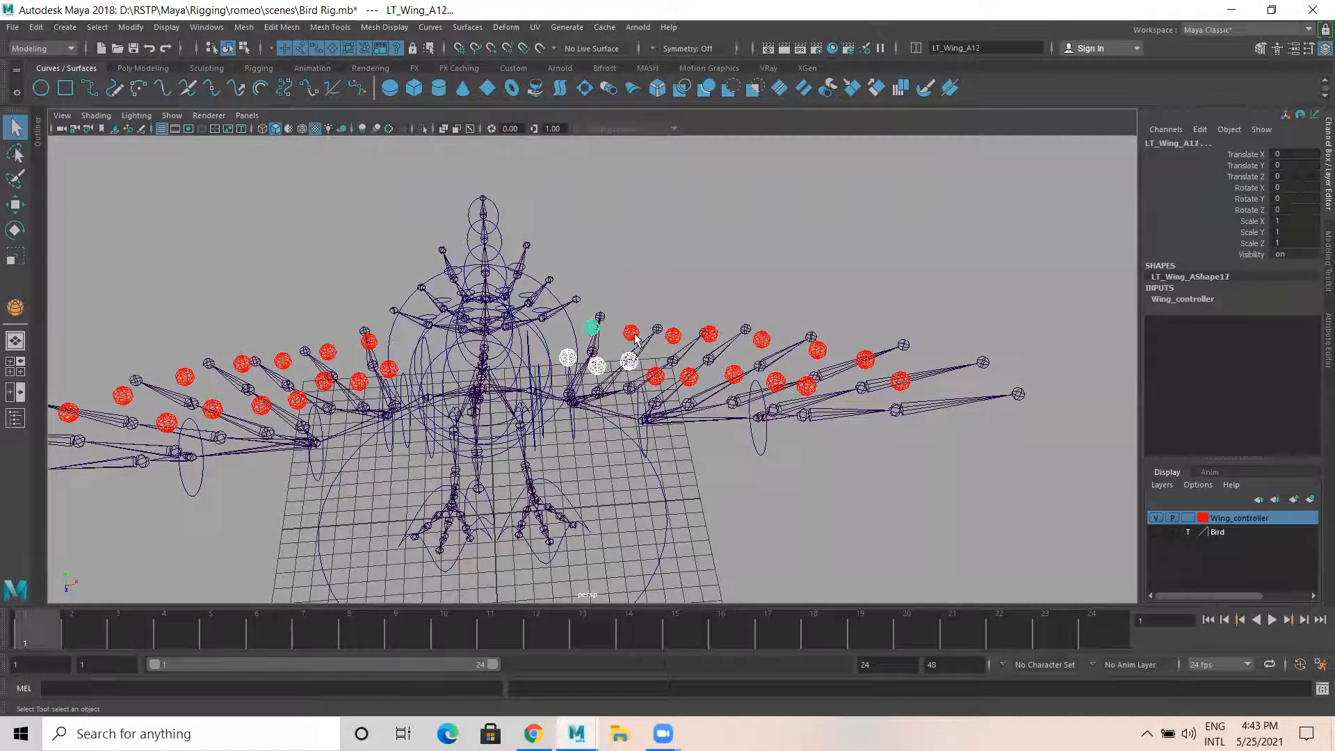
left_click(630, 333, "shift")
left_click(673, 336, "shift")
left_click_drag(629, 410, 734, 489, "alt")
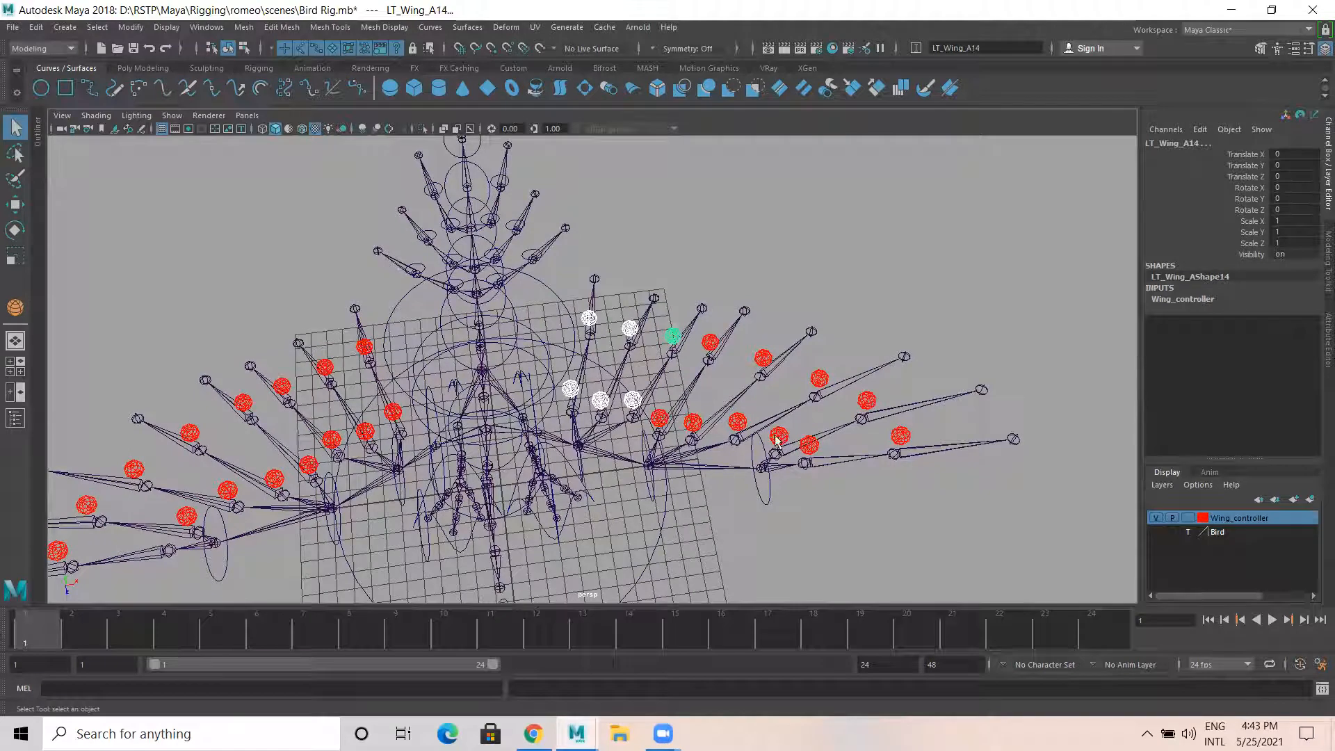
left_click(988, 48)
type("LT")
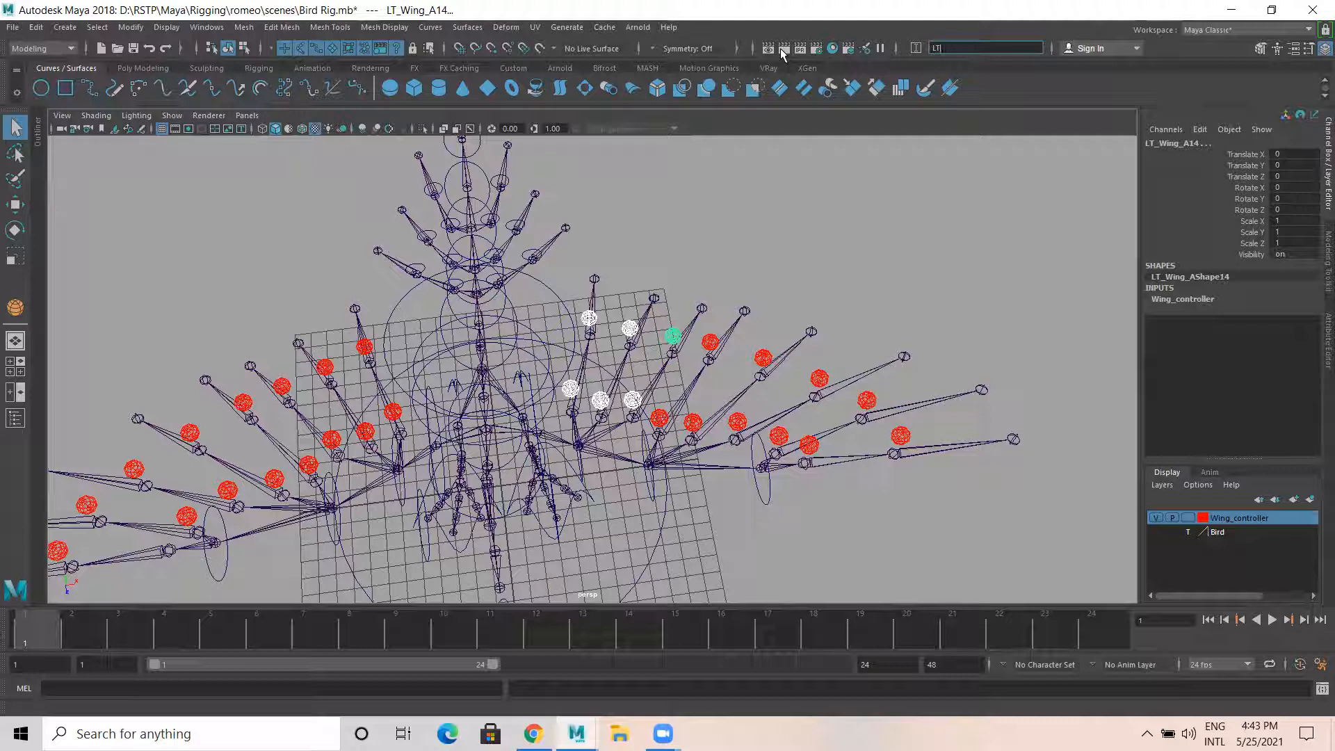
type("_Main_Wing_A4")
key("Return")
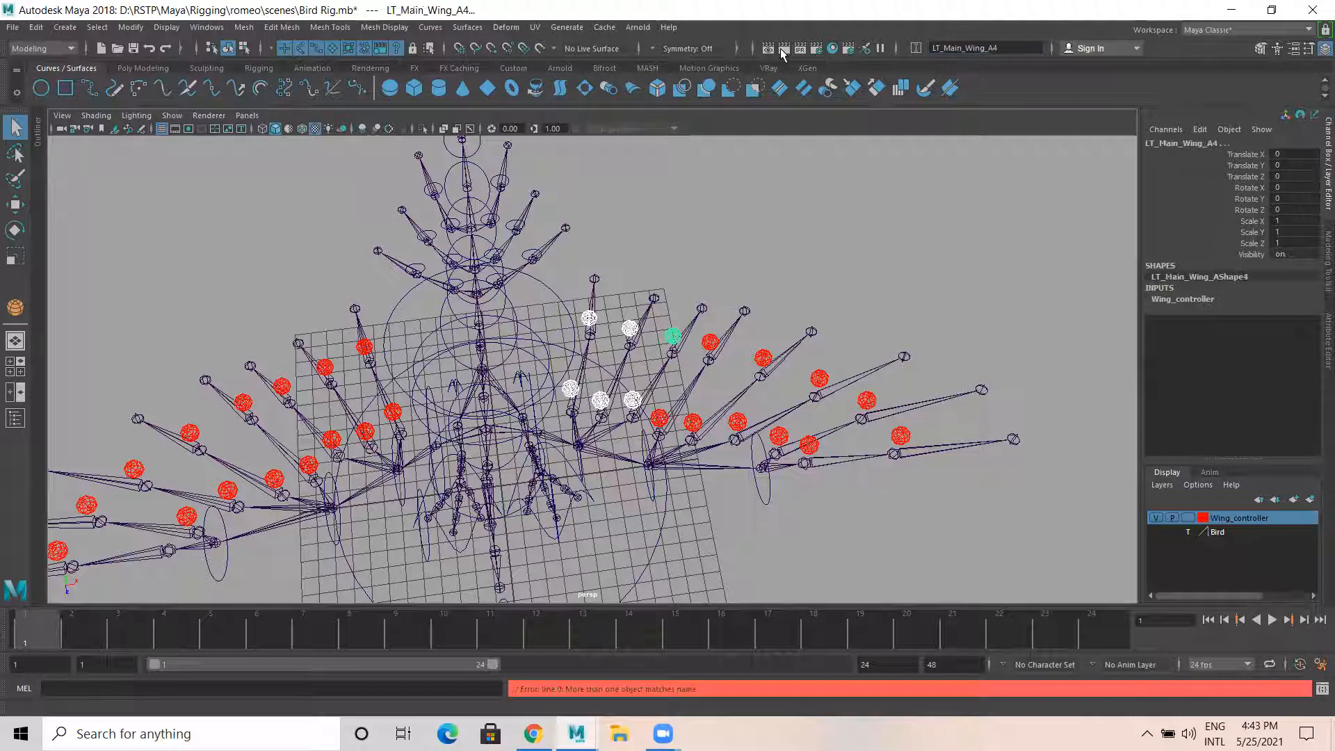
Check the names of the individual spheres and joints on the left wing feathers nearest the body
left_click_drag(666, 447, 637, 384, "alt")
left_click(619, 376)
left_click(539, 431)
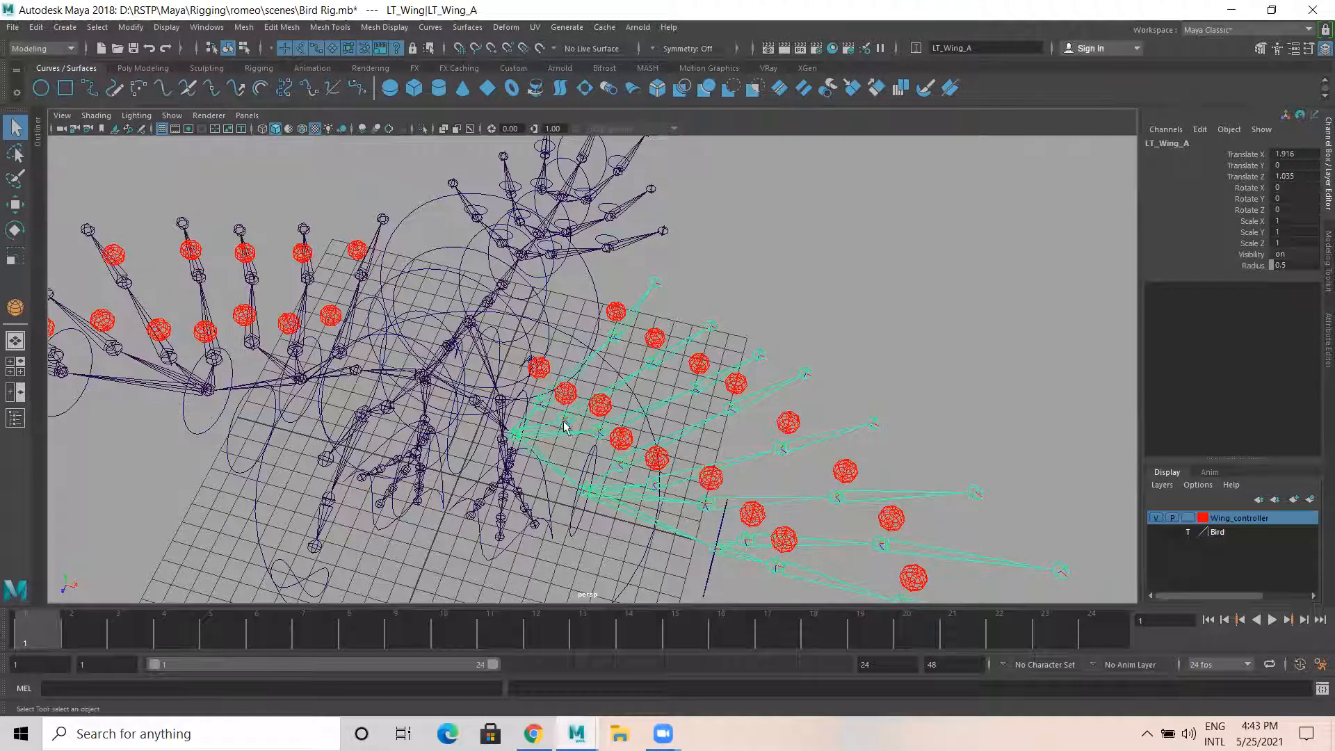
left_click(622, 386)
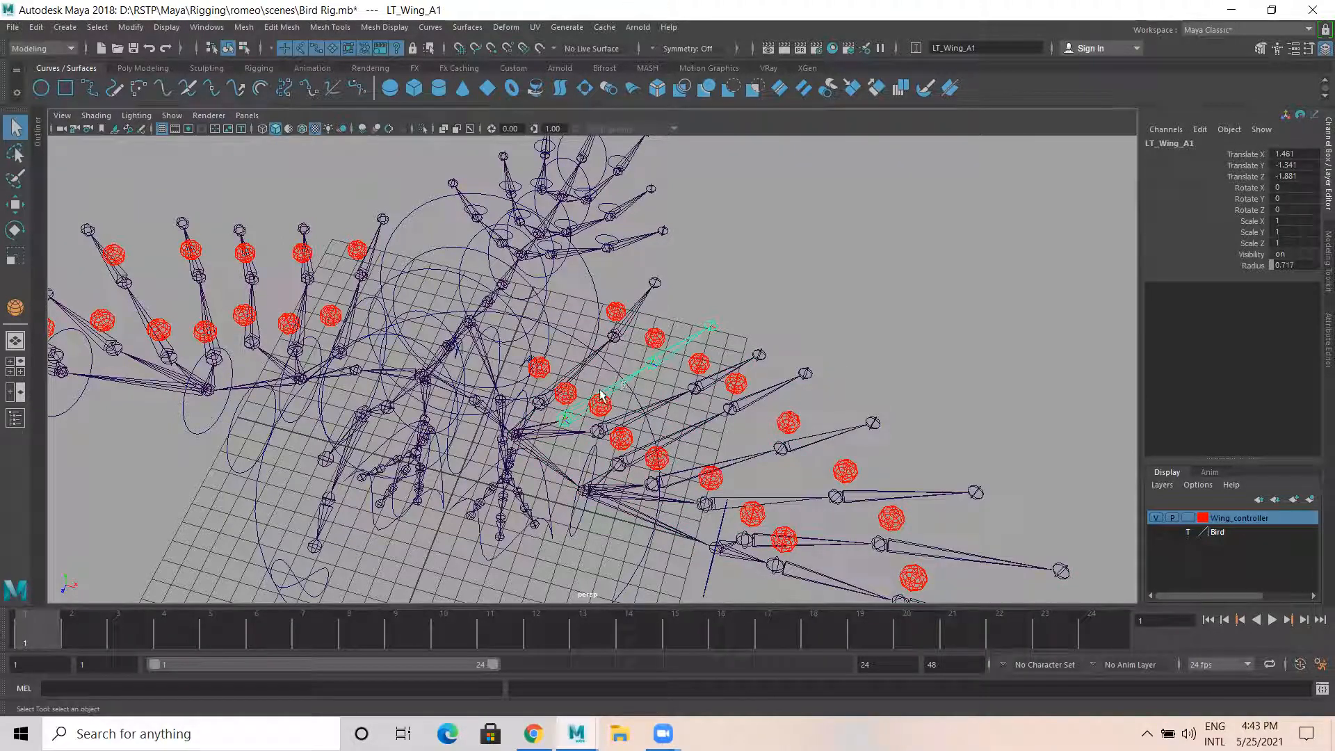
left_click(566, 398)
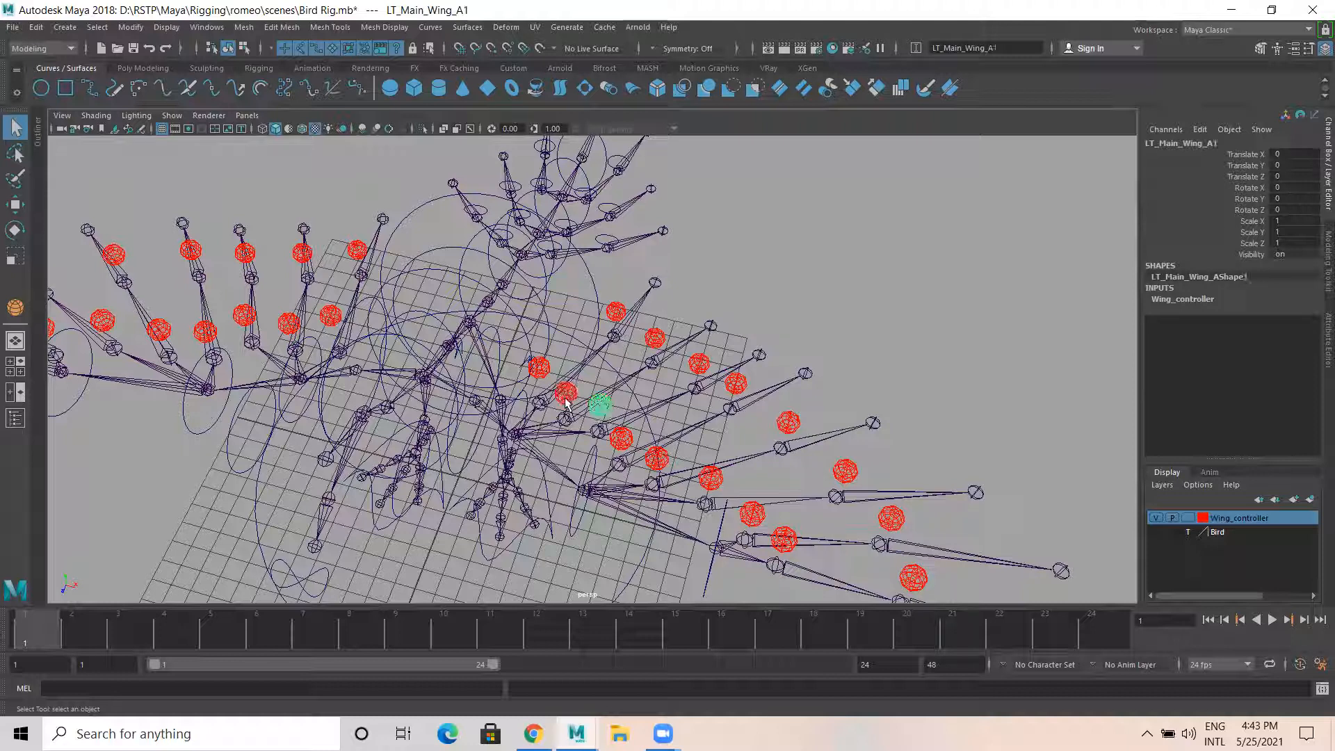
left_click(541, 370)
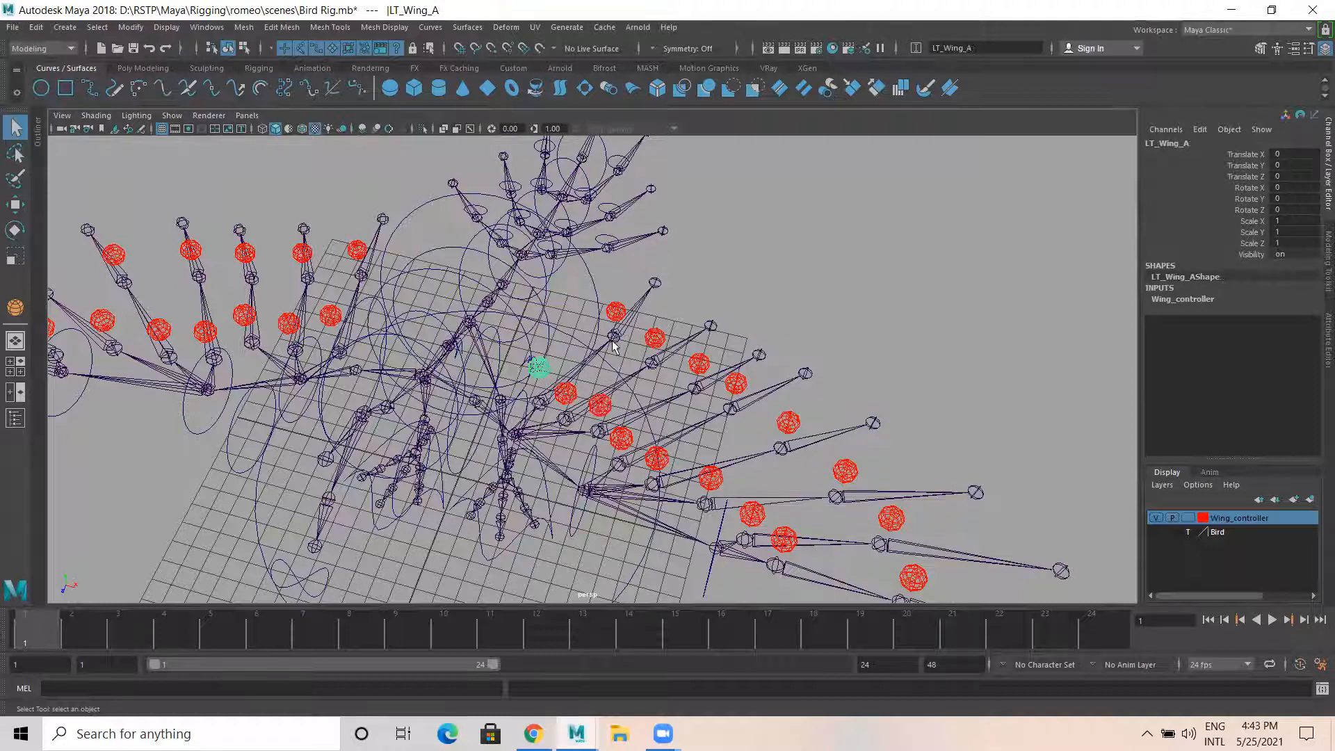
left_click_drag(608, 329, 612, 325, "alt")
left_click(596, 315)
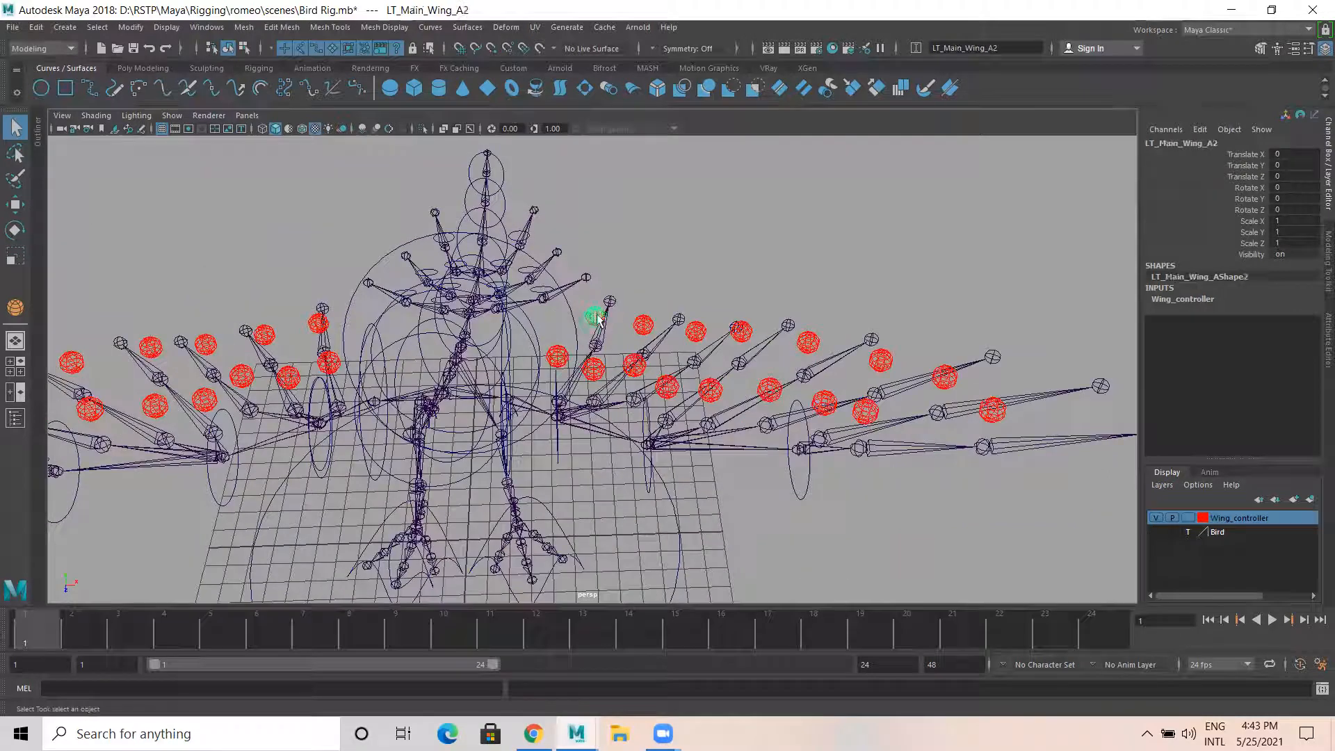
left_click(643, 325)
left_click(695, 331)
left_click_drag(682, 378, 580, 489, "alt")
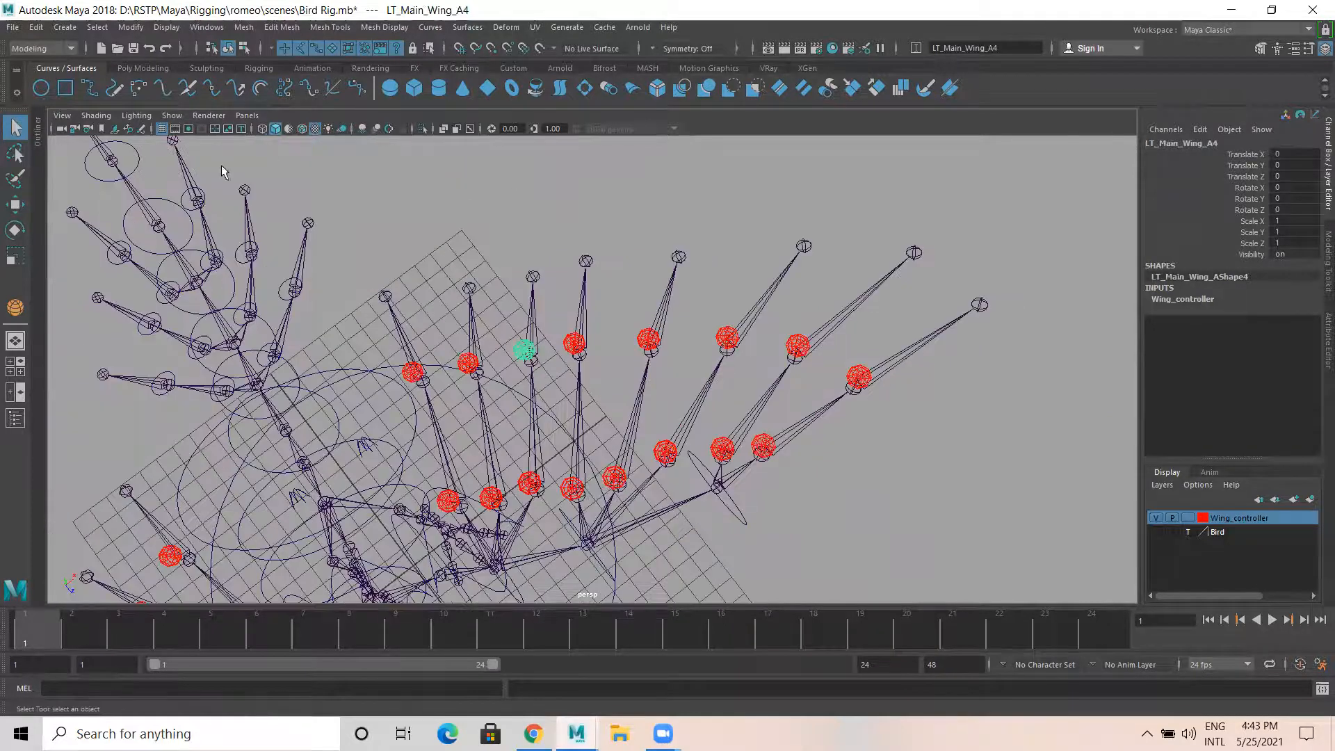
Toggle the viewport display of joints off and back on
left_click(173, 116)
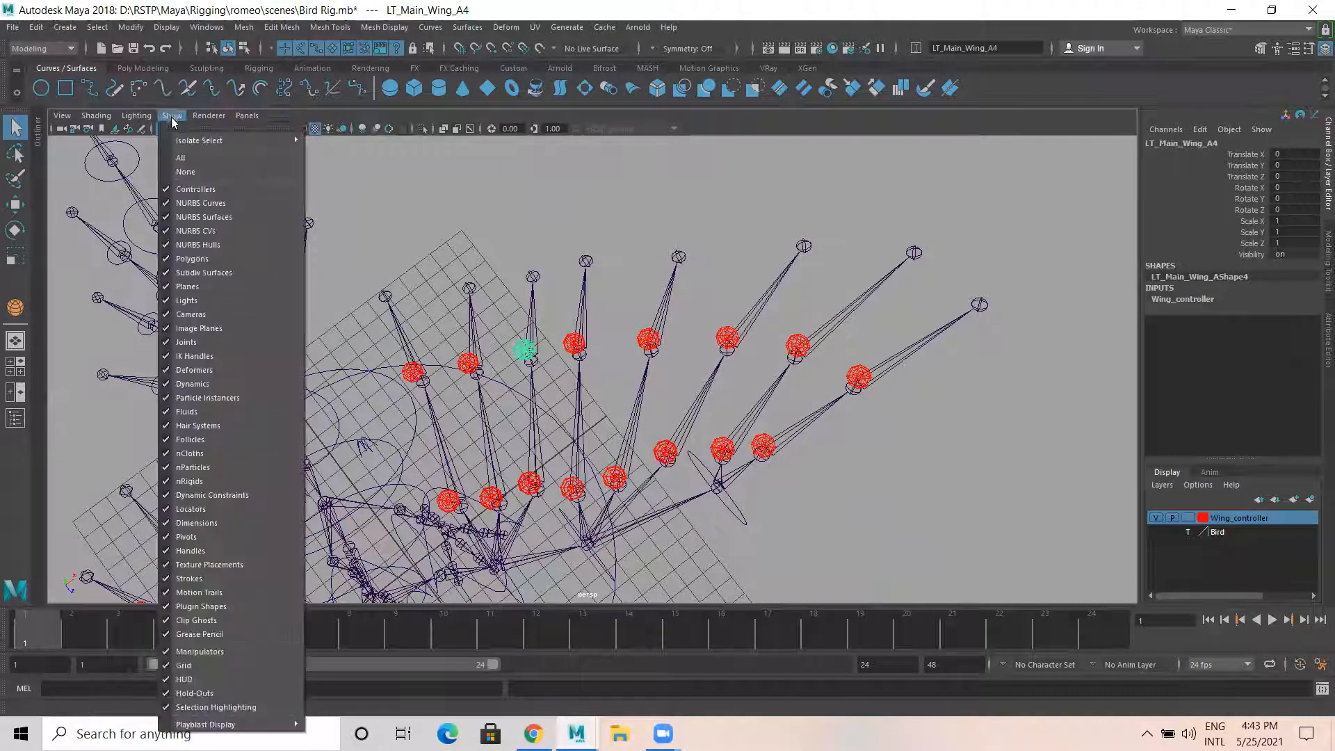
left_click(204, 340)
mouse_move(687, 473)
left_mouse_down("alt")
mouse_move(658, 441)
mouse_move(668, 473)
left_mouse_up("alt")
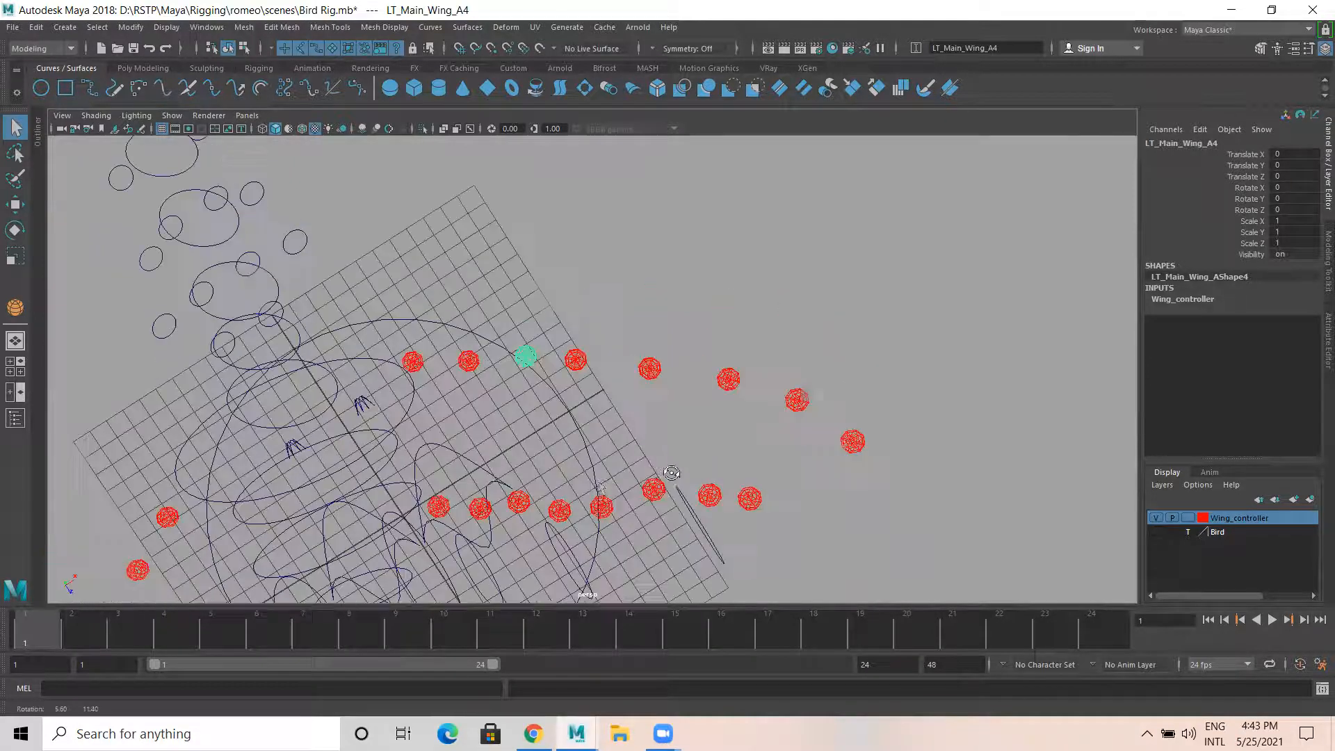
left_click(172, 116)
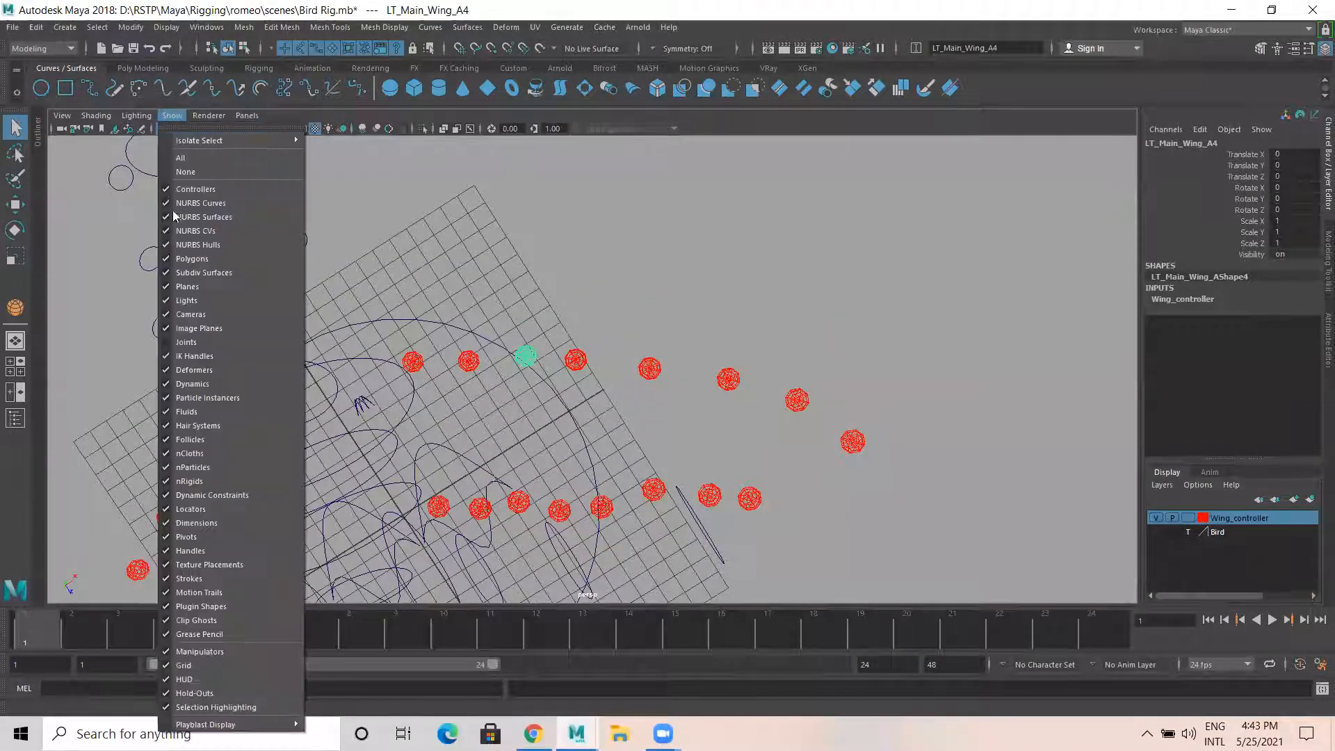
left_click(203, 340)
left_click_drag(535, 339, 515, 322, "alt")
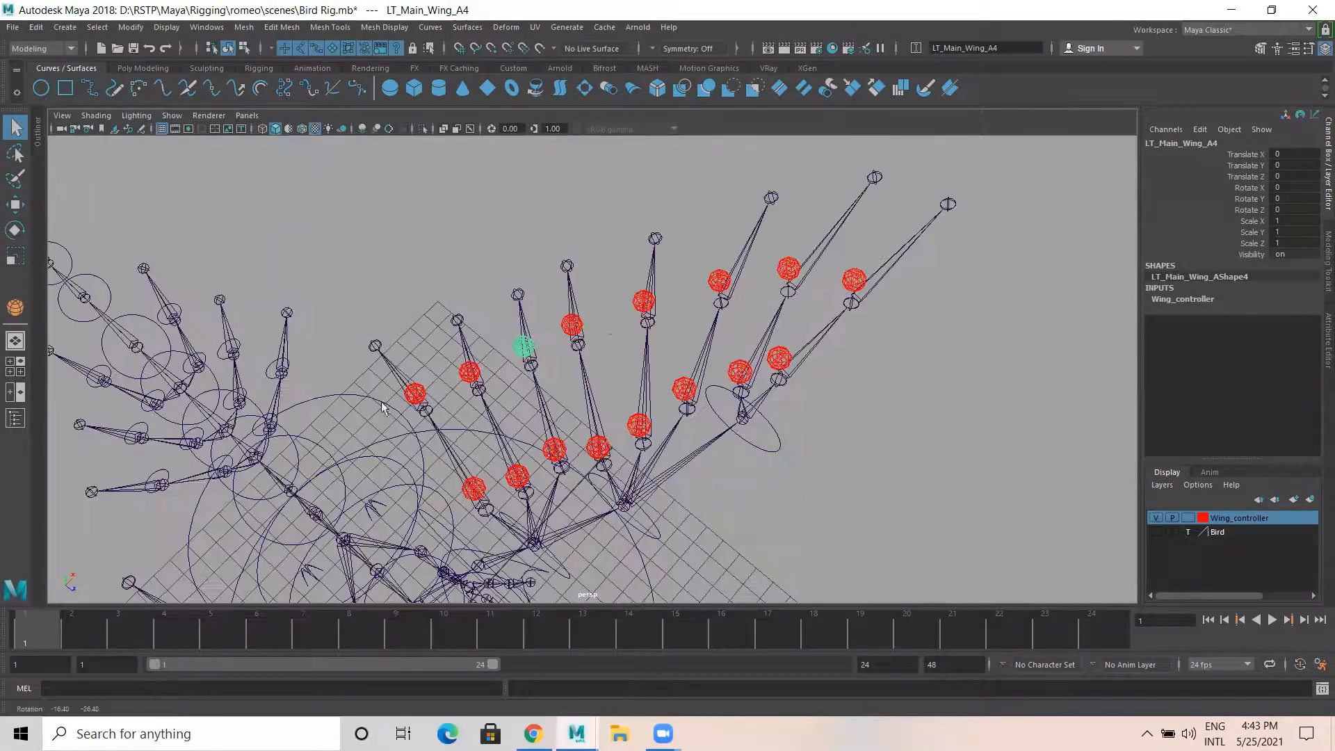
Examine the controller spheres on the left wing from several angles, checking the name of the one nearest the body
left_click_drag(382, 405, 396, 346, "alt")
left_click(395, 345)
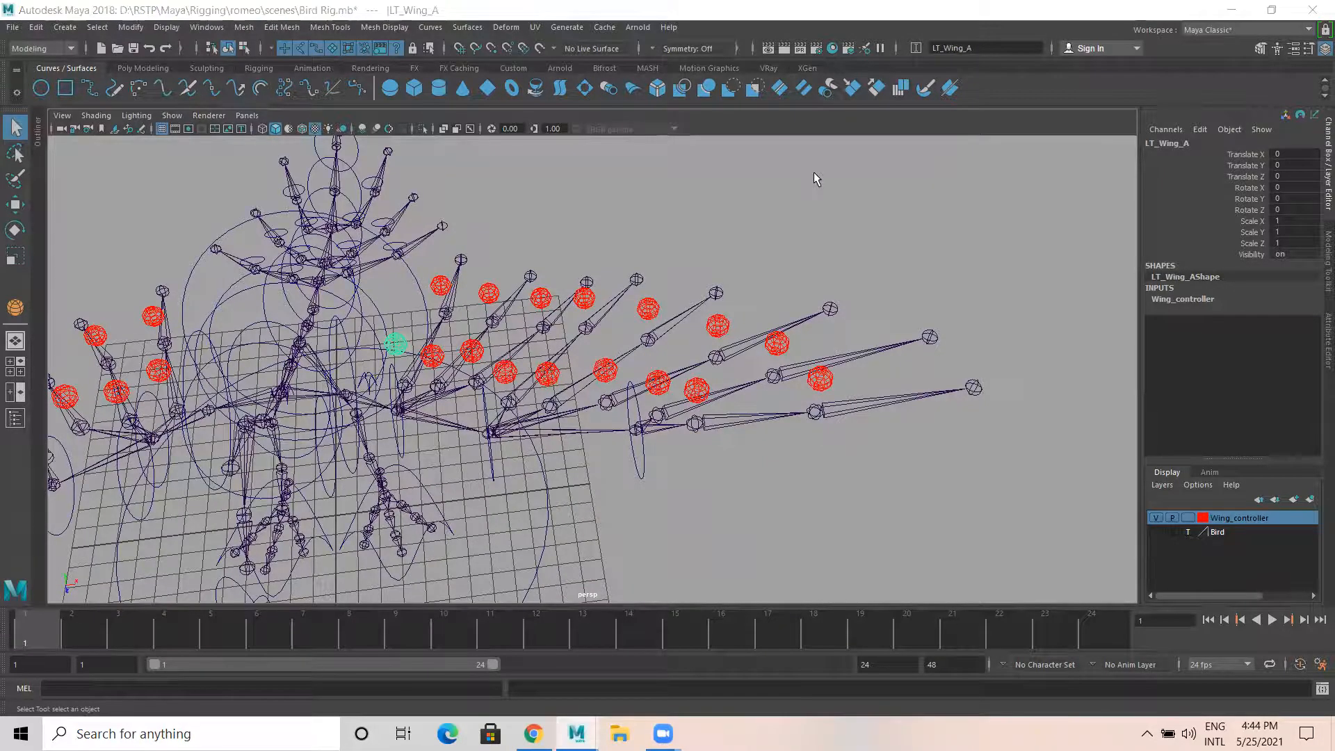
left_click_drag(417, 378, 431, 298, "alt")
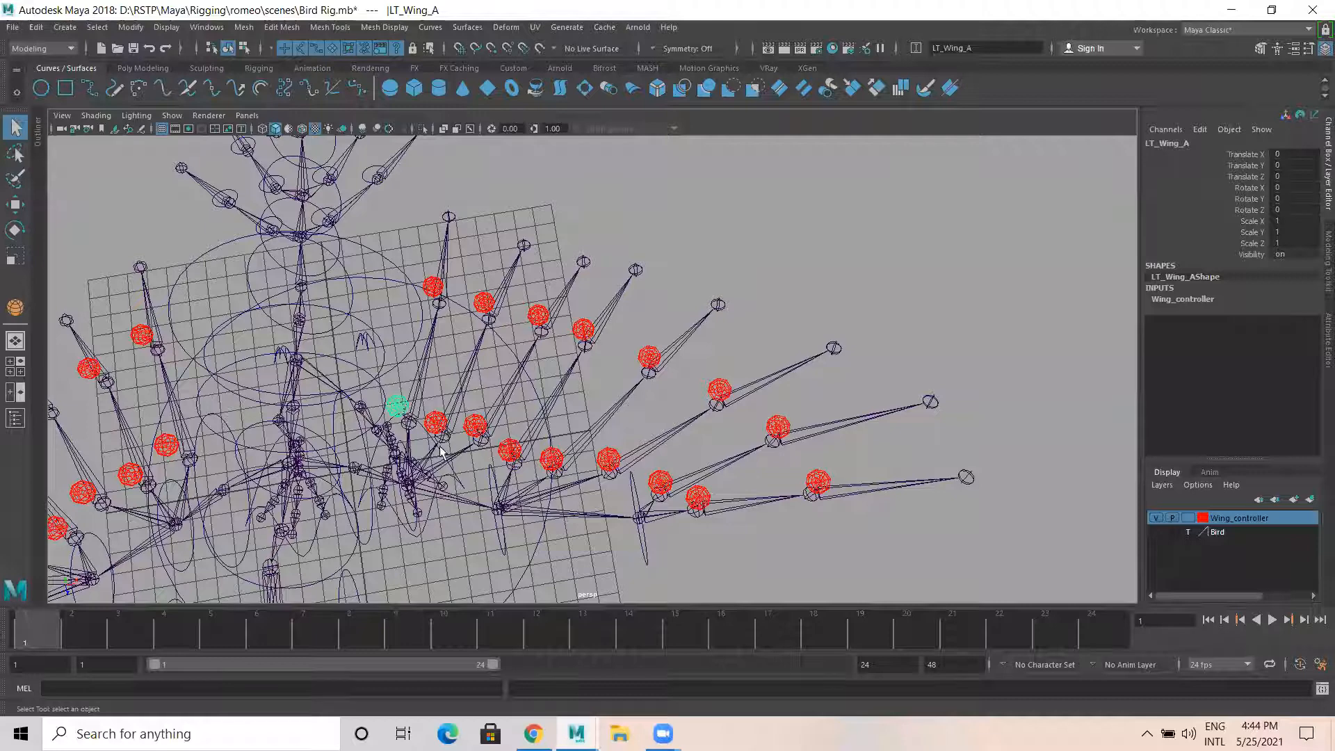
left_click_drag(438, 432, 487, 428, "alt")
left_click_drag(499, 326, 507, 261, "alt")
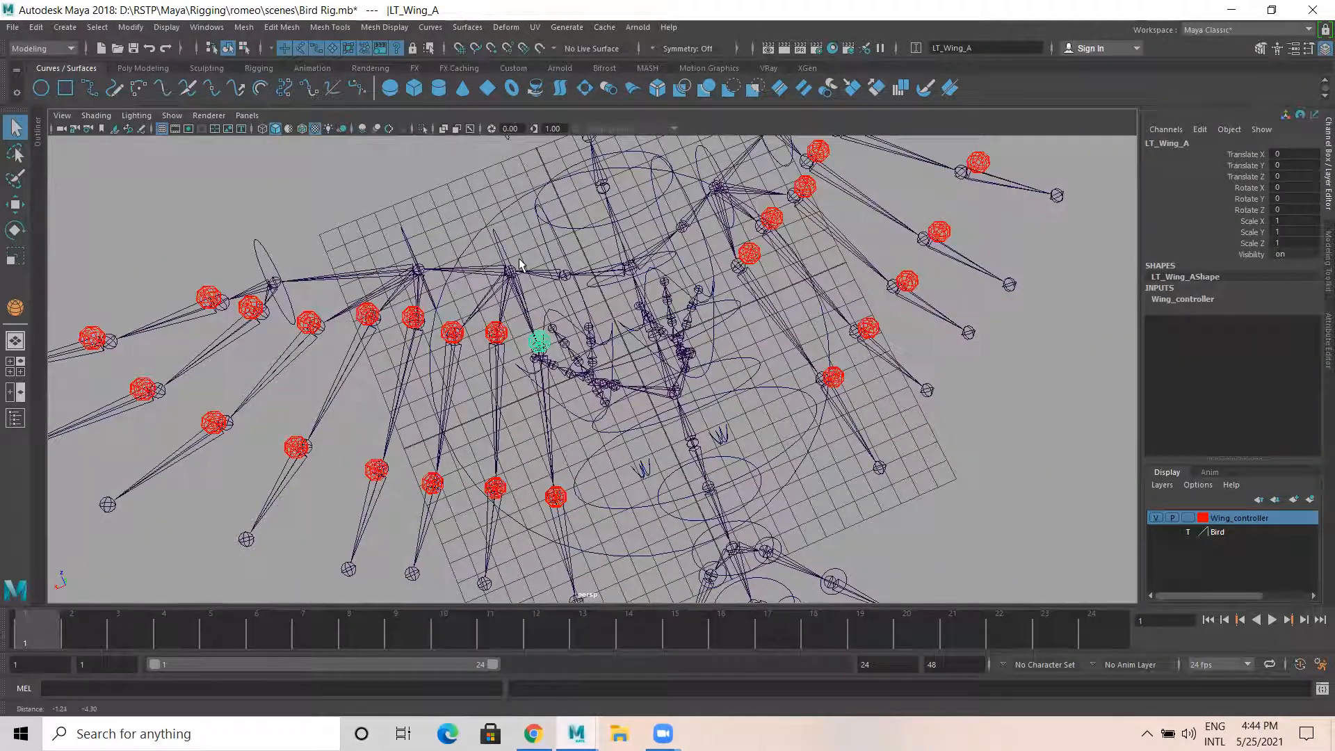
middle_click_drag(496, 264, 498, 257, "alt")
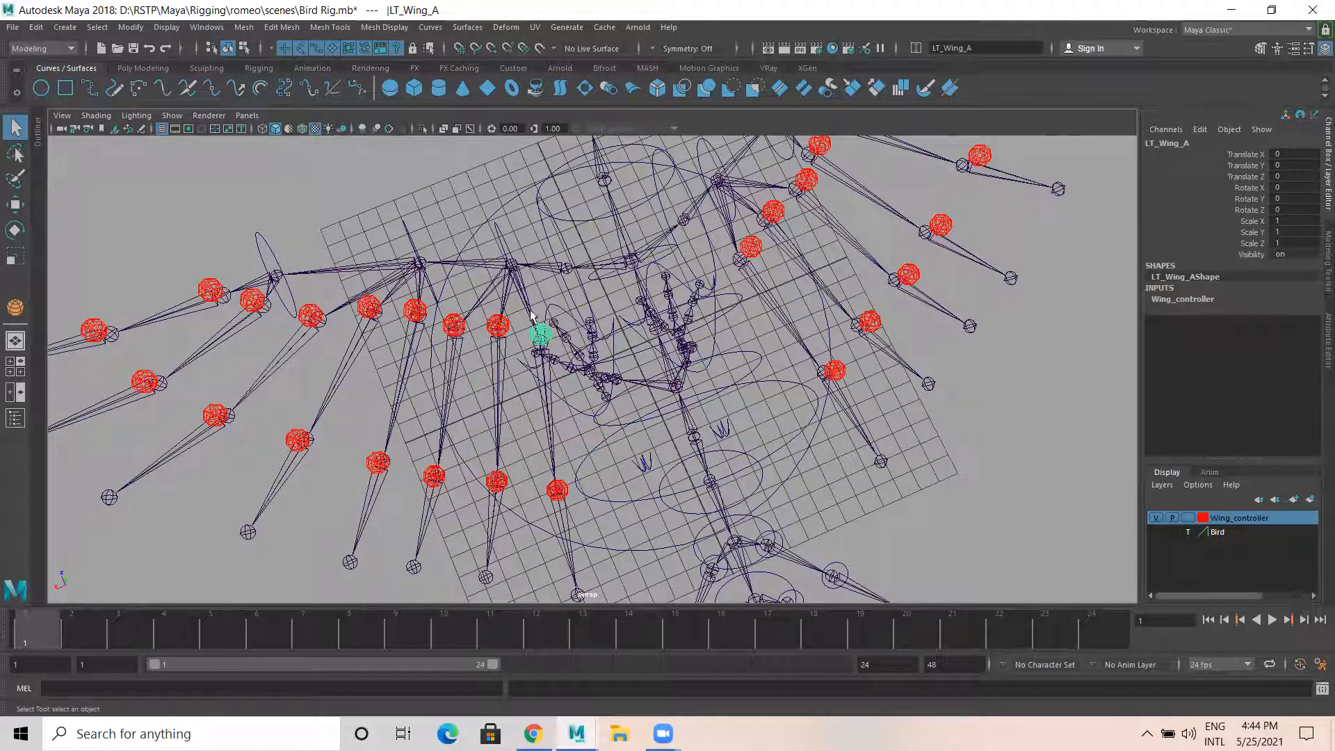
right_click_drag(523, 293, 466, 317, "alt")
left_click_drag(466, 317, 533, 283, "alt")
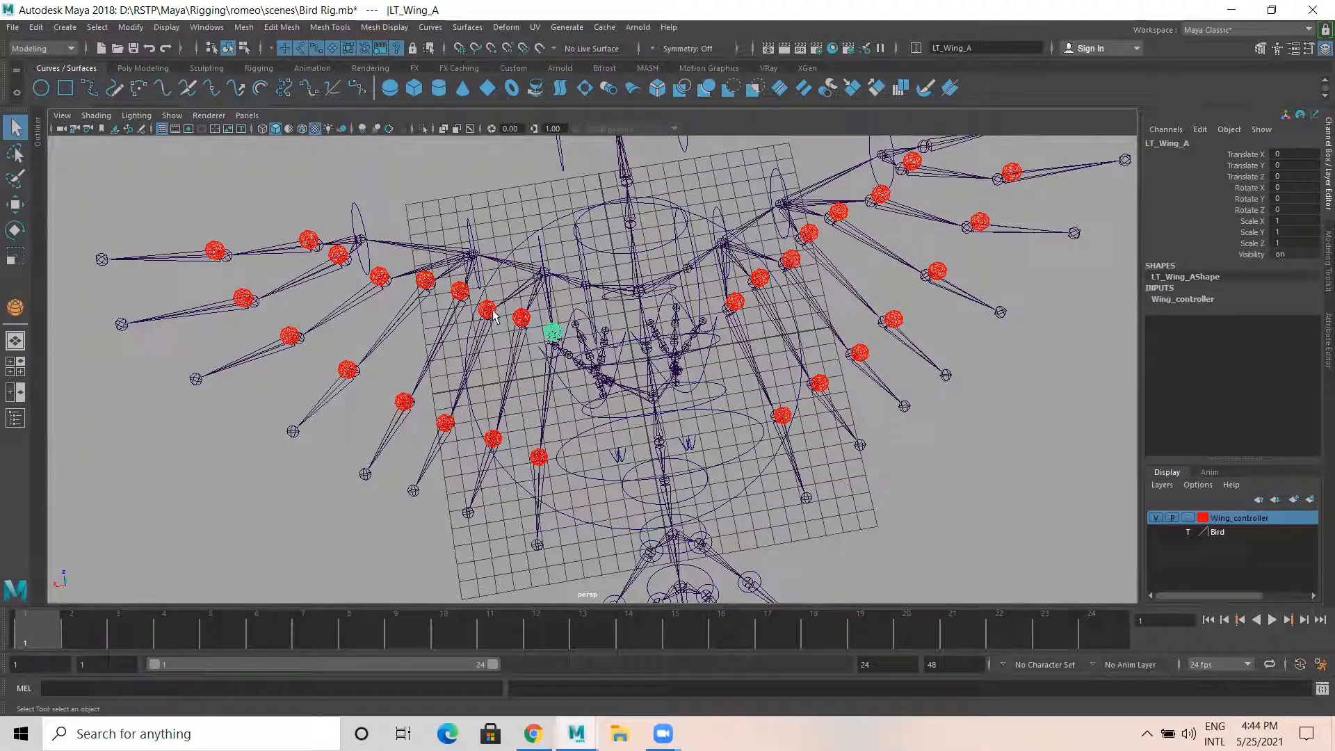
Turn off joint selection and select the inner sphere on the left wing feather nearest the body
left_click(554, 335)
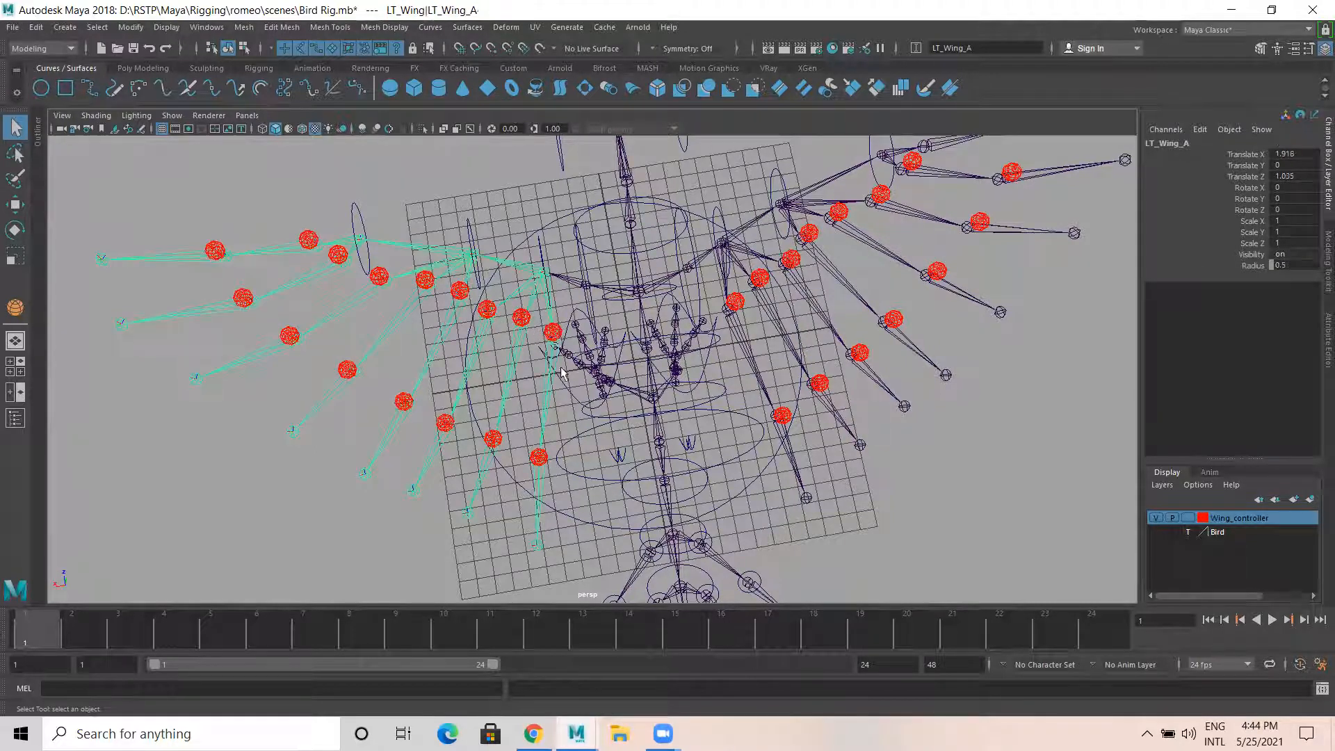
left_click_drag(562, 372, 528, 327, "alt")
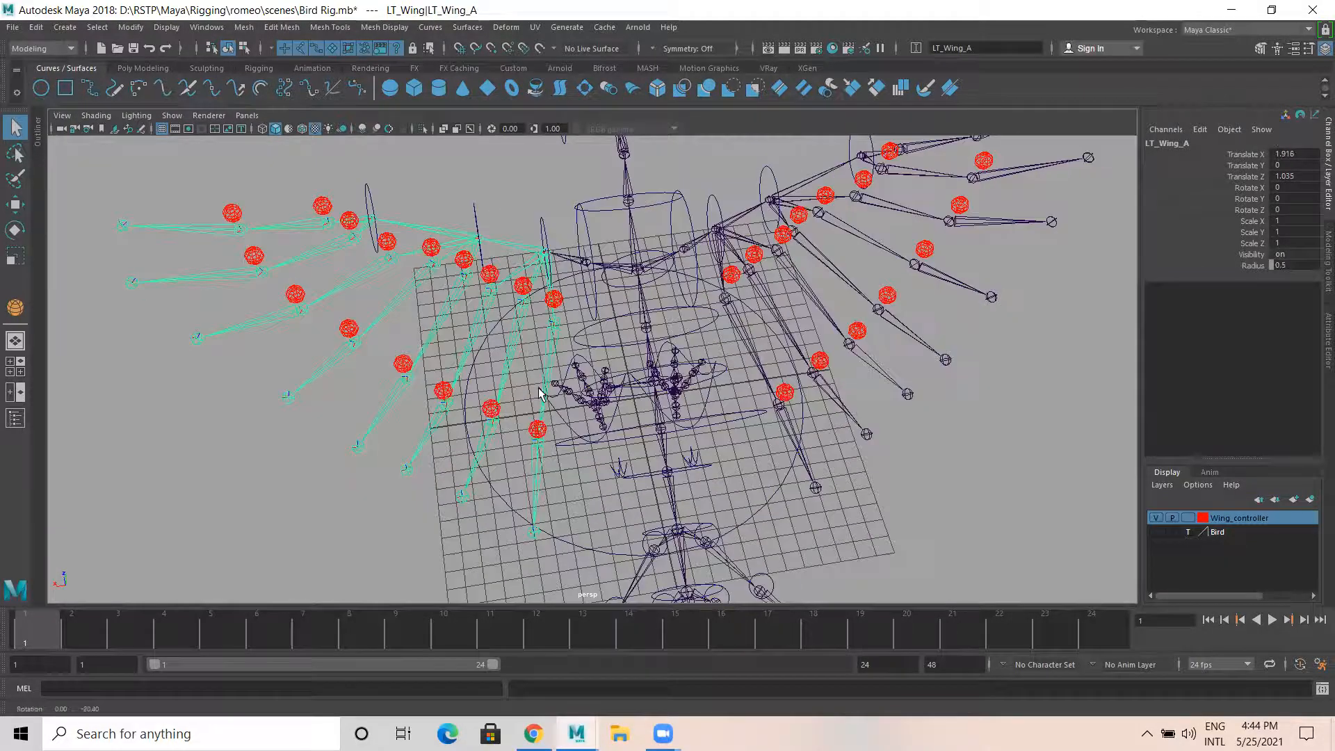
left_click(301, 48)
left_click(506, 246)
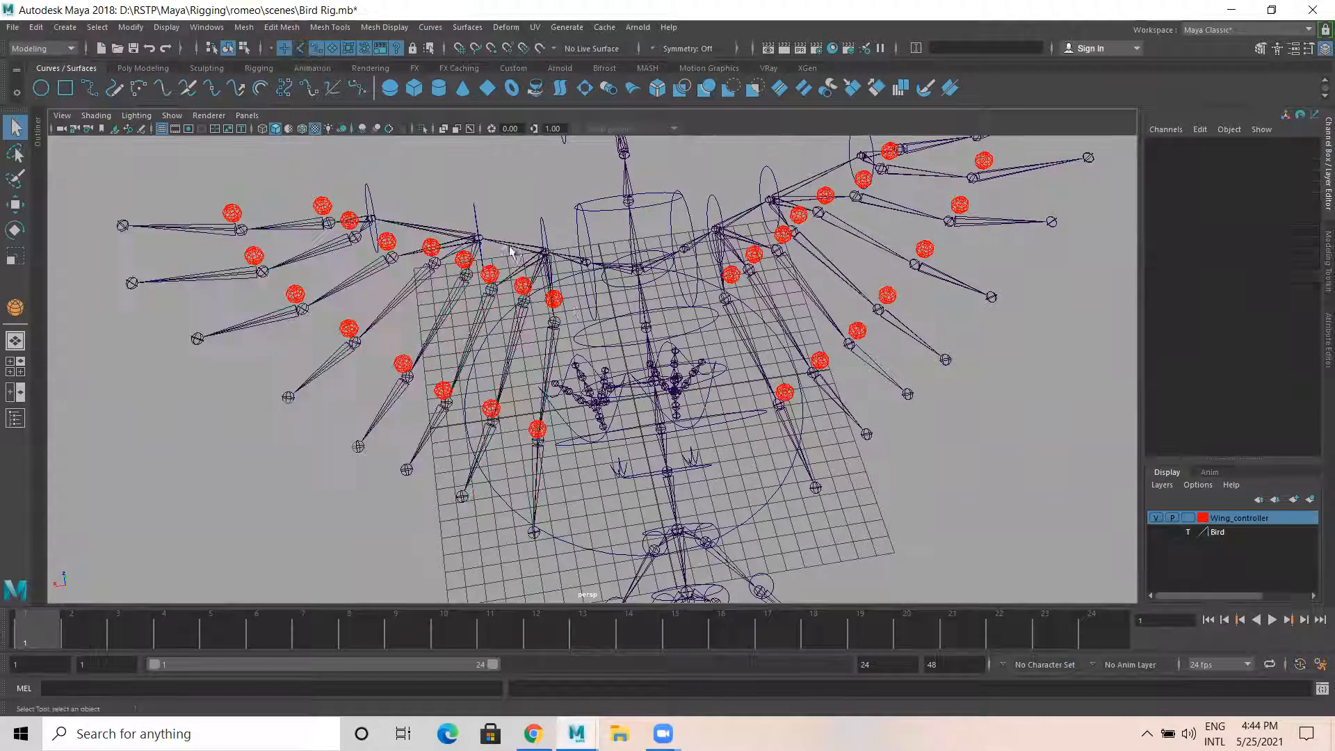
left_click(549, 299)
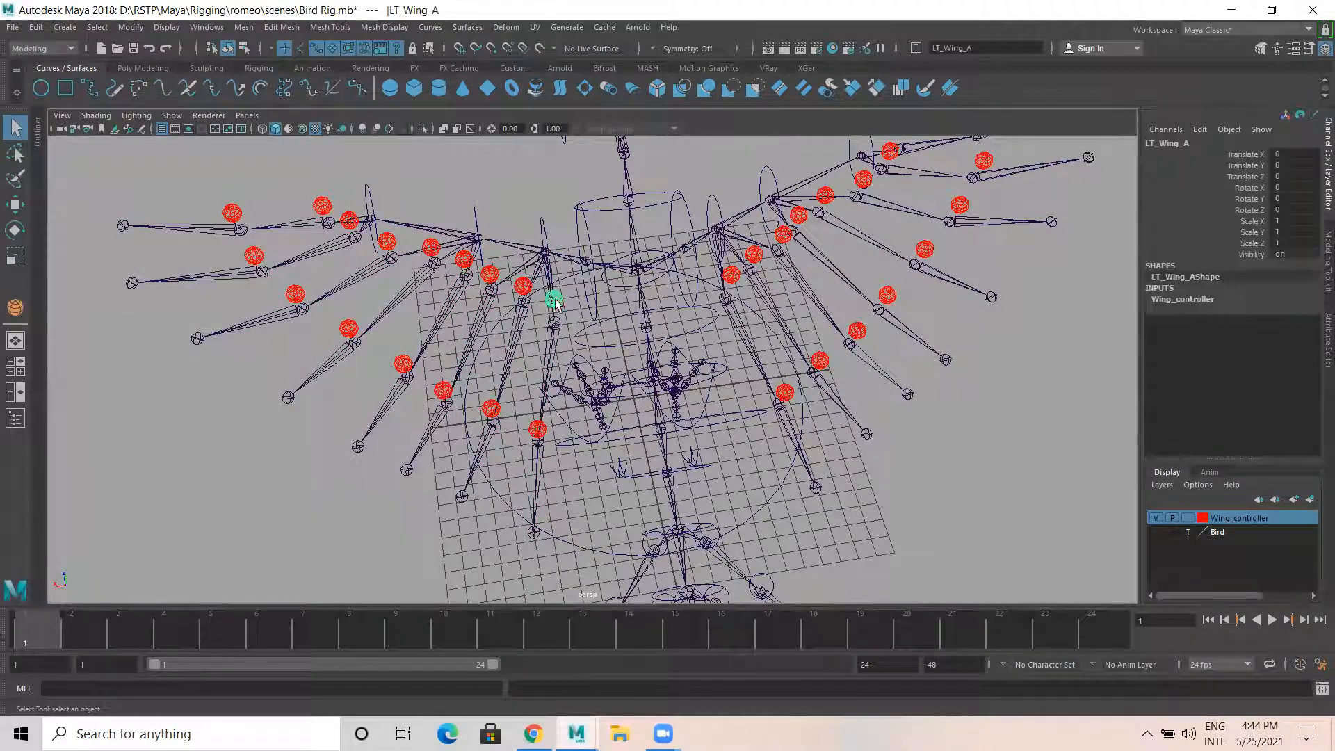
Try to rename both spheres on the left wing feather nearest the body together as LT_Main_Wing_A5
left_click(538, 430, "shift")
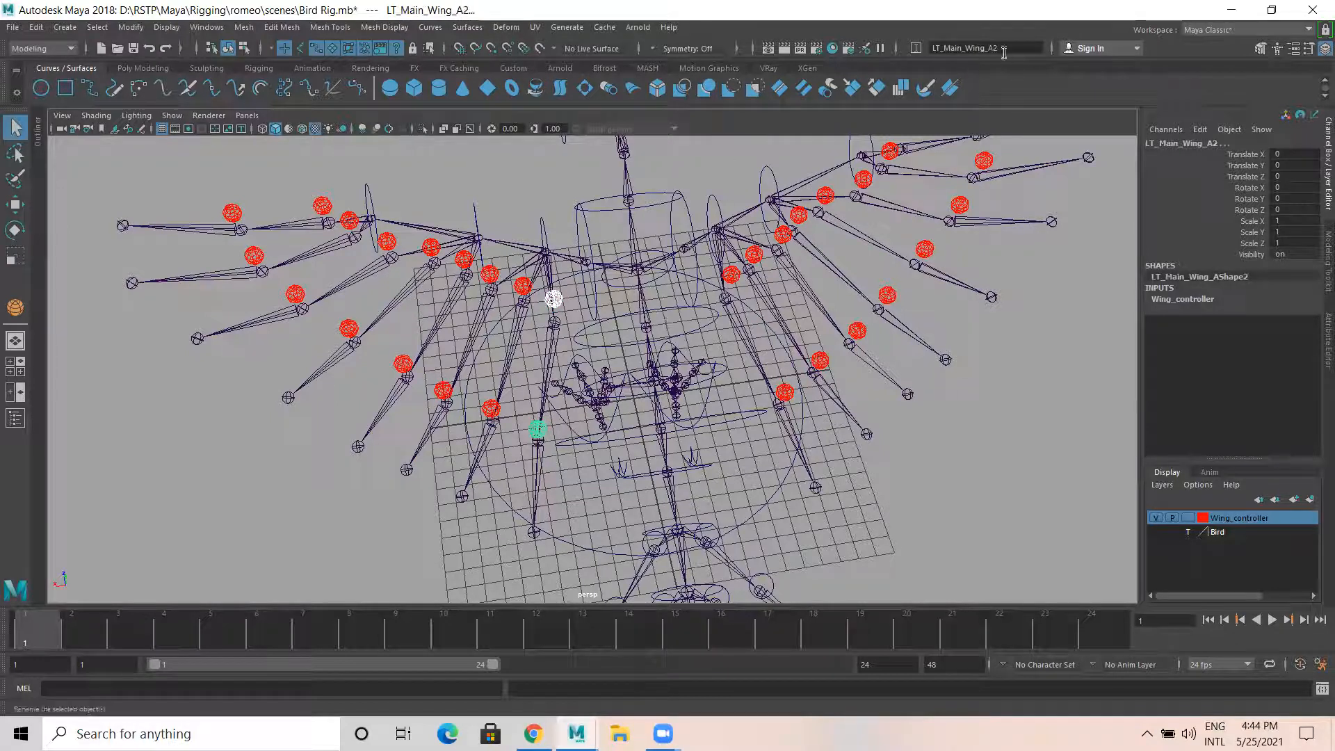
left_click_drag(1004, 51, 945, 43)
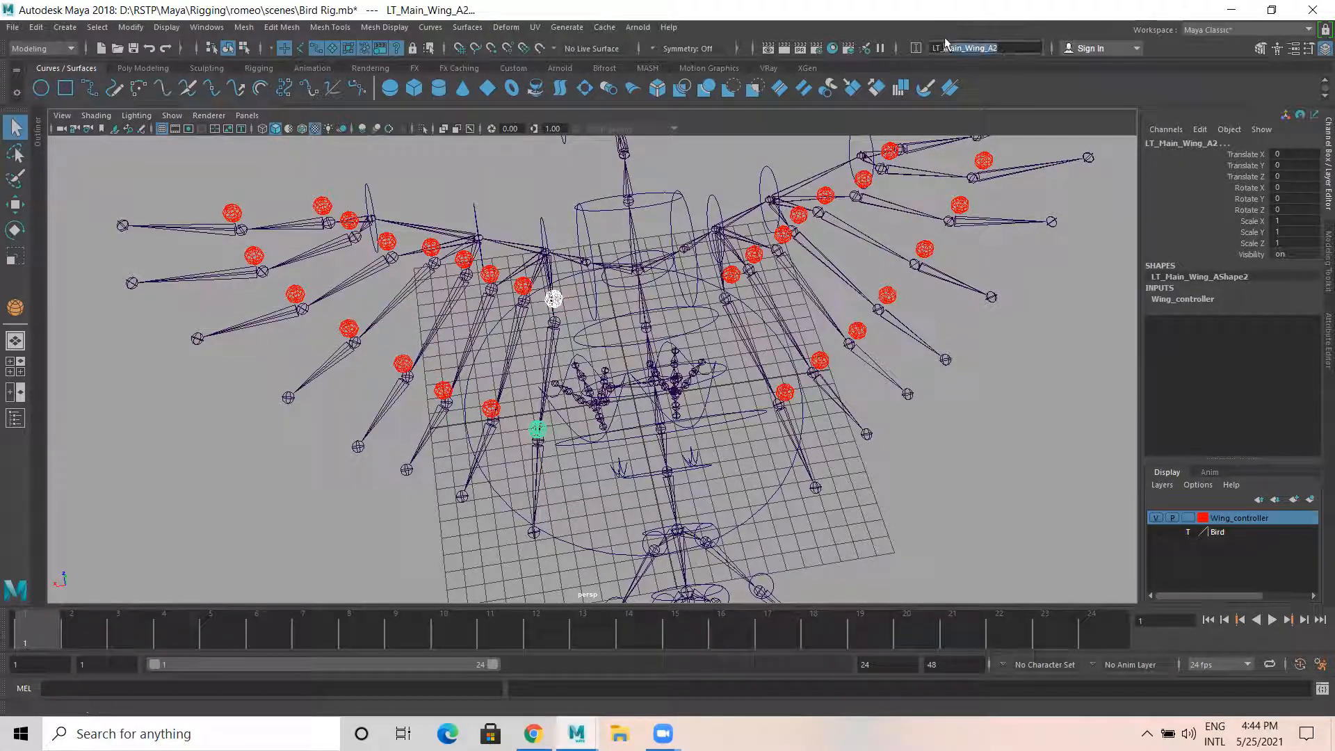
key("BackSpace")
type("W")
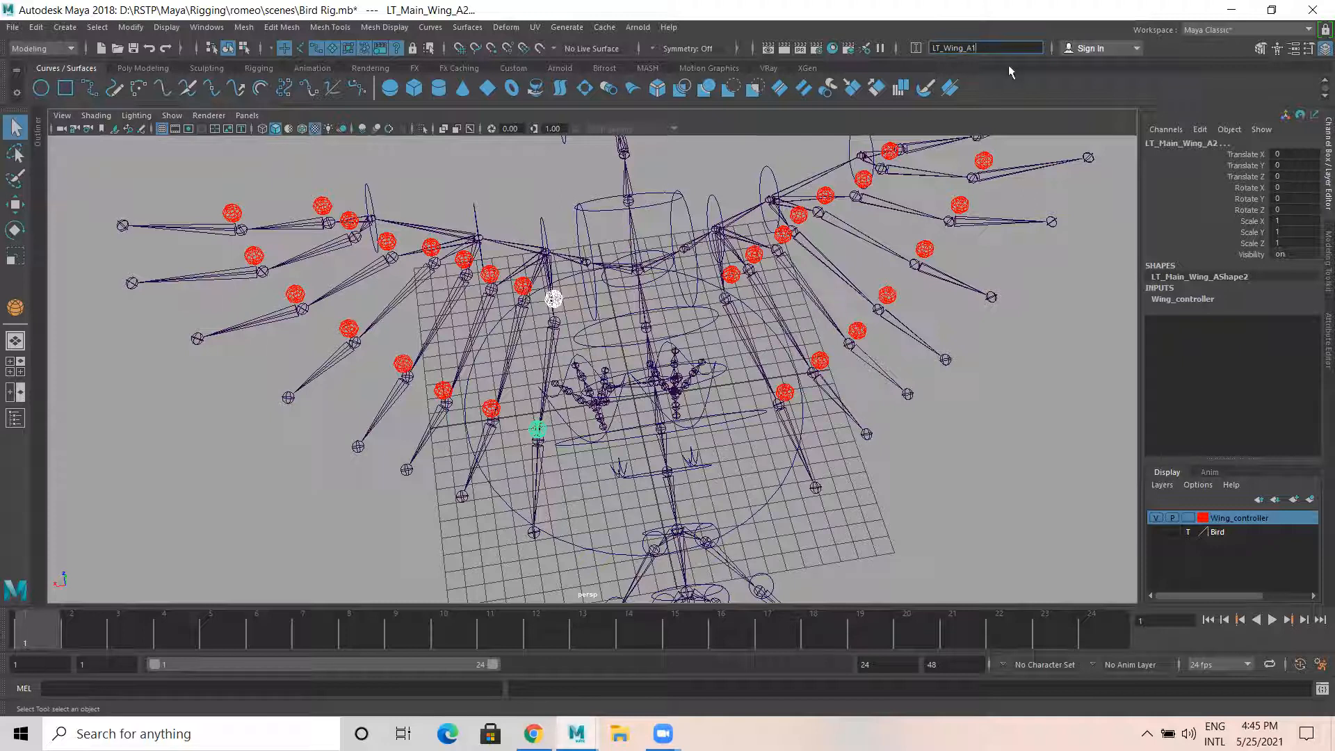
key("BackSpace")
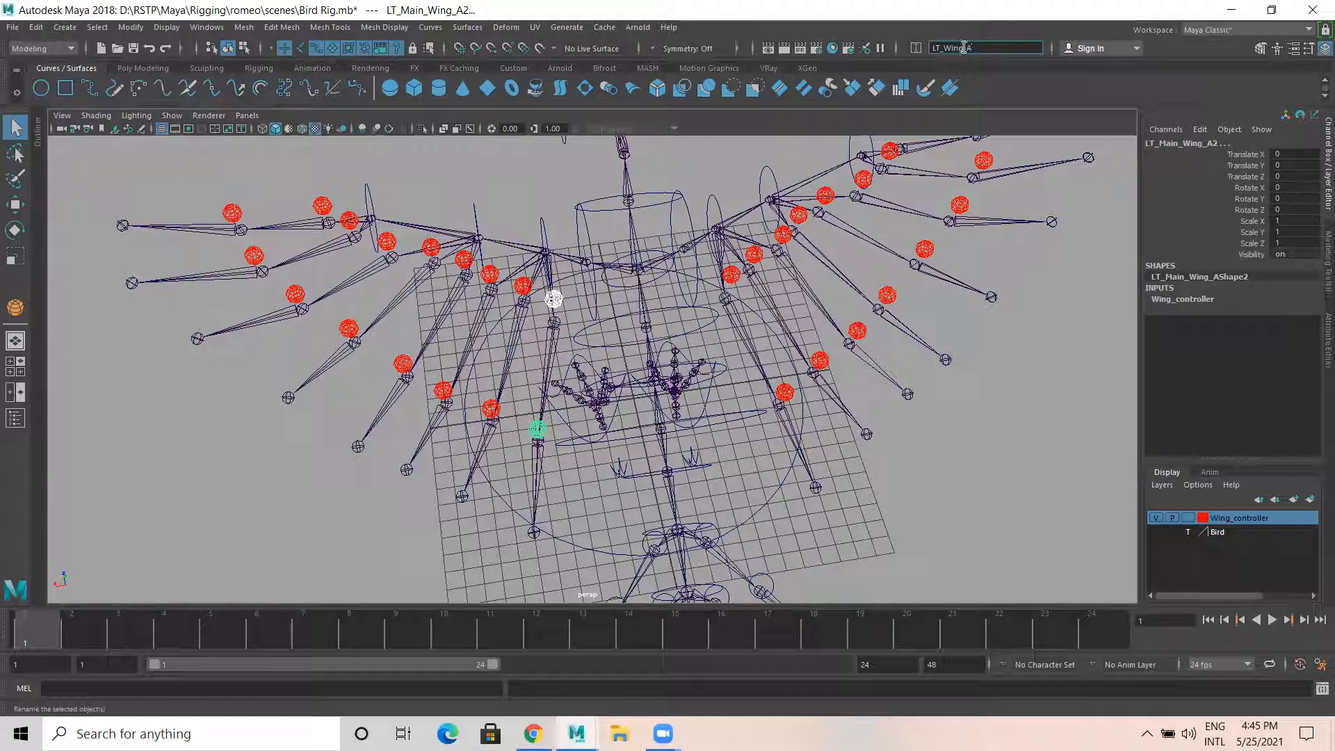
key("BackSpace")
type("in")
left_click(990, 48)
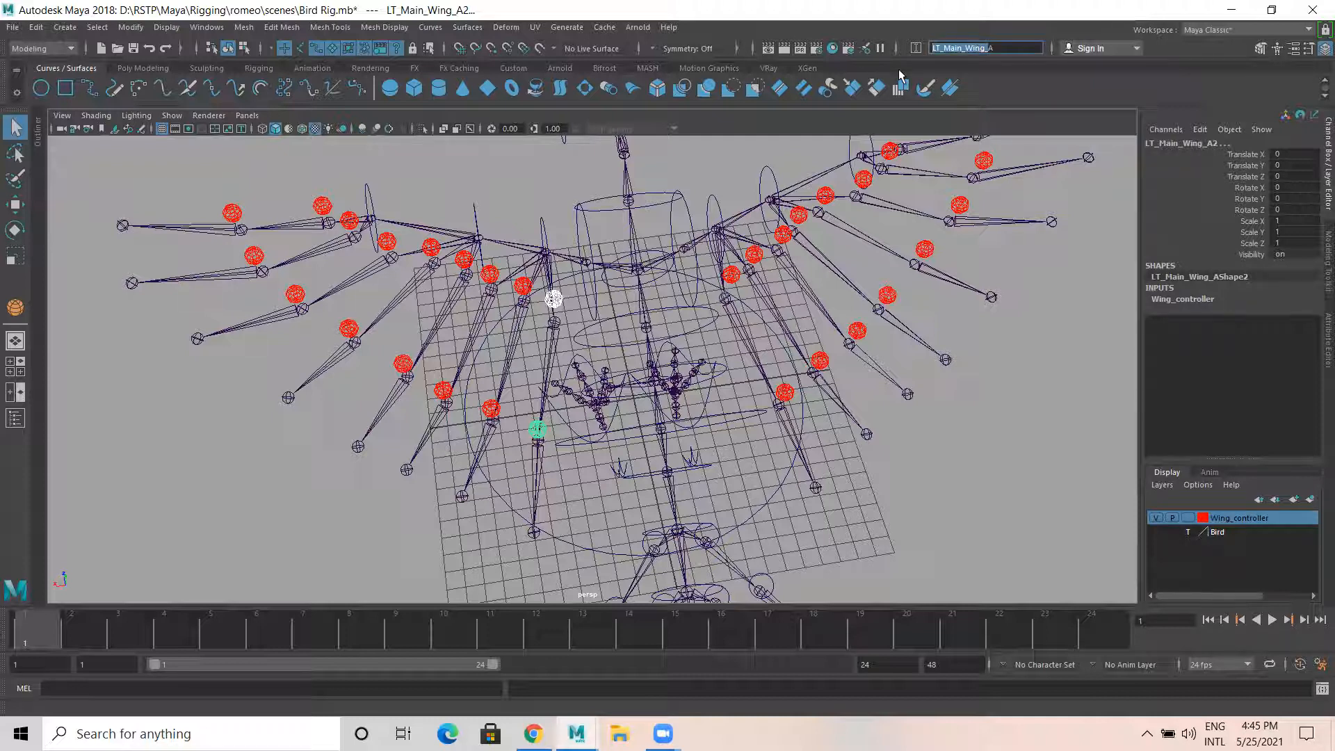
type("5")
key("Return")
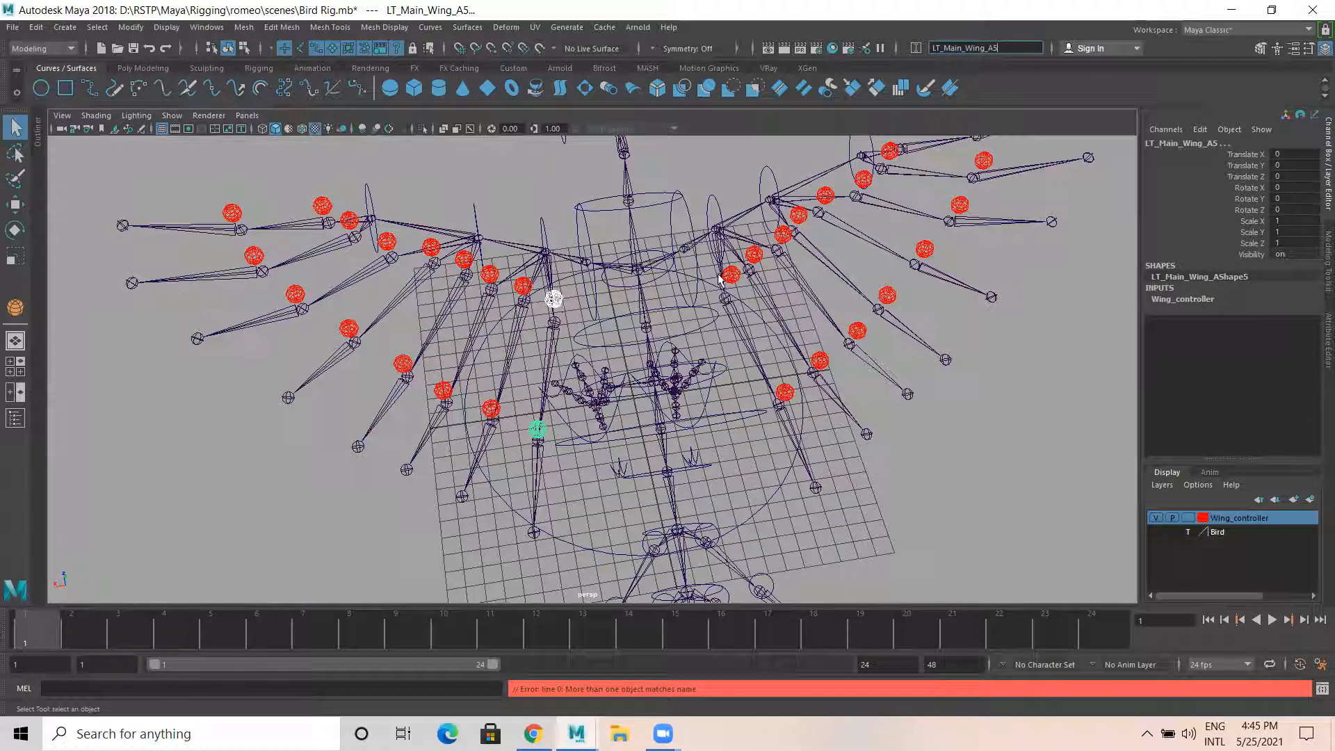
left_click(1198, 144)
Rename the inner and outer spheres on the left wing feather nearest the body as A1 and A2
left_click_drag(541, 298, 479, 335, "alt")
left_click(557, 273)
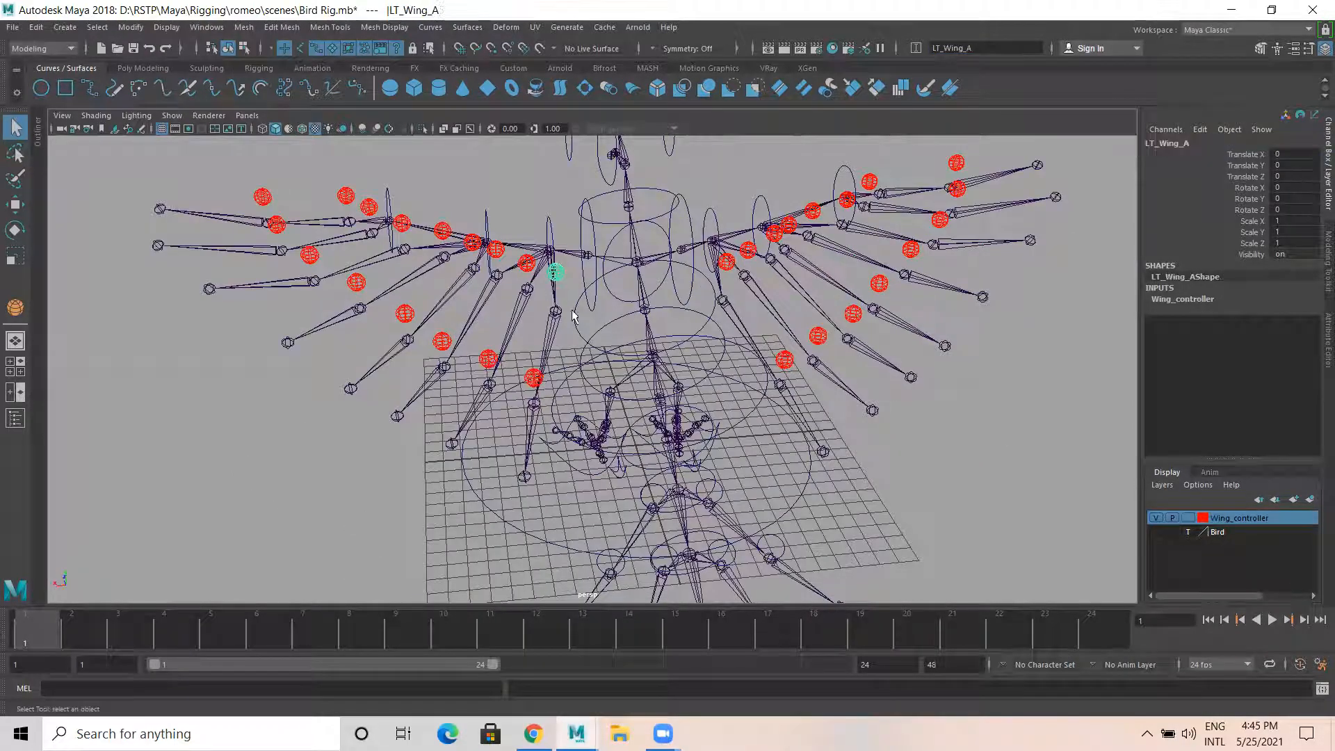
double_click(1194, 142)
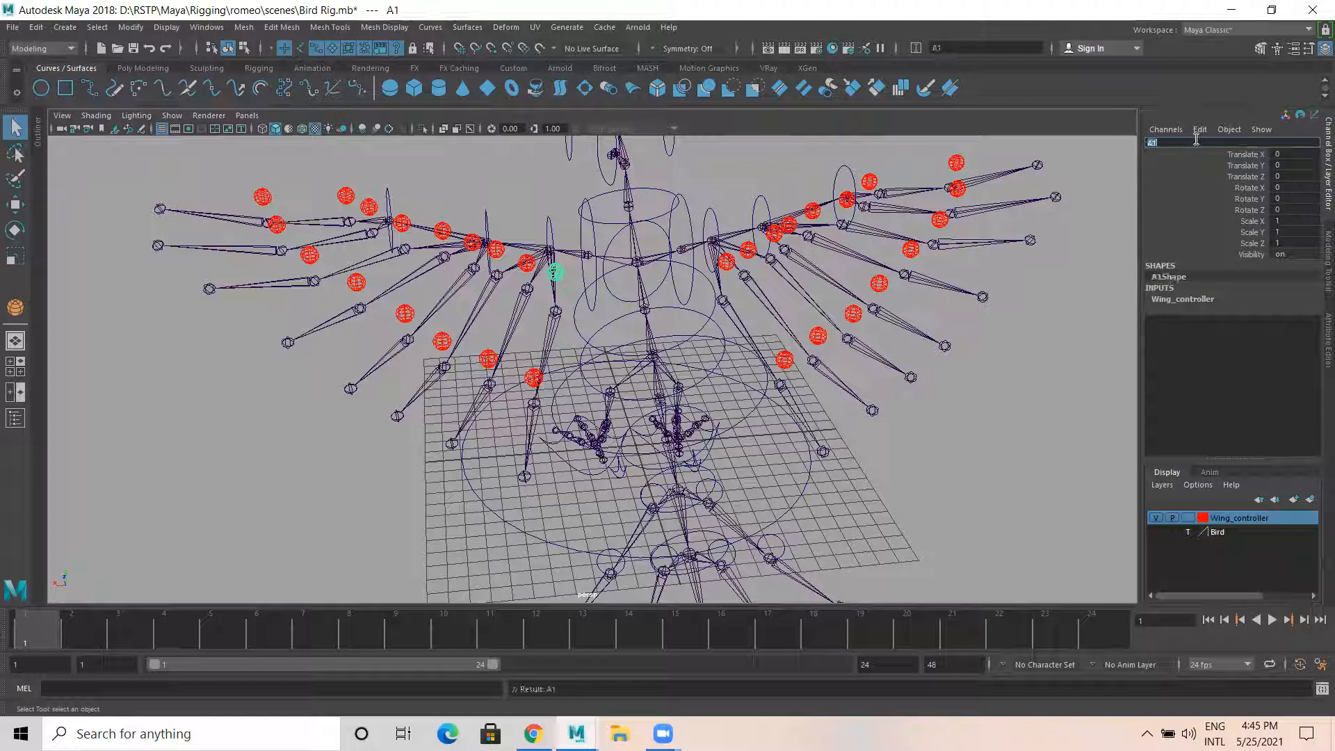
left_click(534, 378)
double_click(1206, 144)
type("A2")
key("Return")
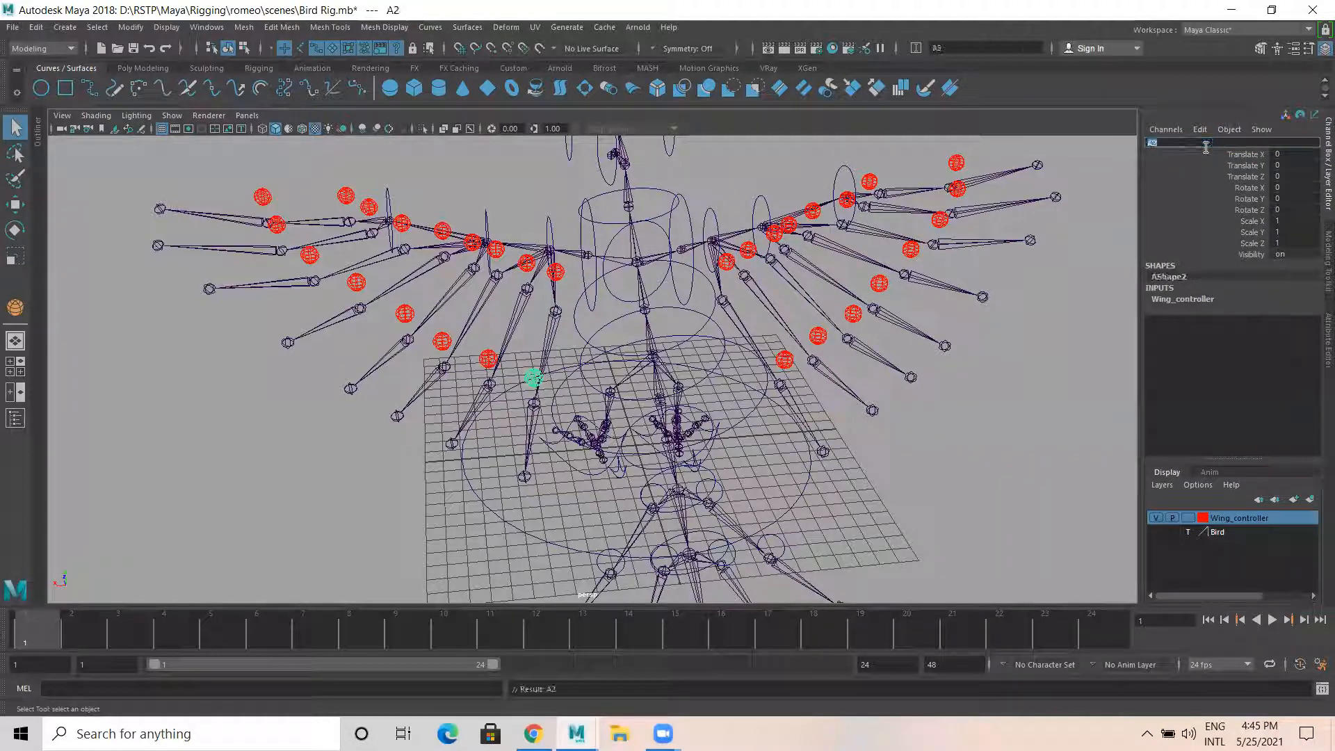
Rename the inner and outer spheres on the second left wing feather from the body as A3 and A4
left_click(528, 264)
double_click(1235, 143)
type("A3")
key("Return")
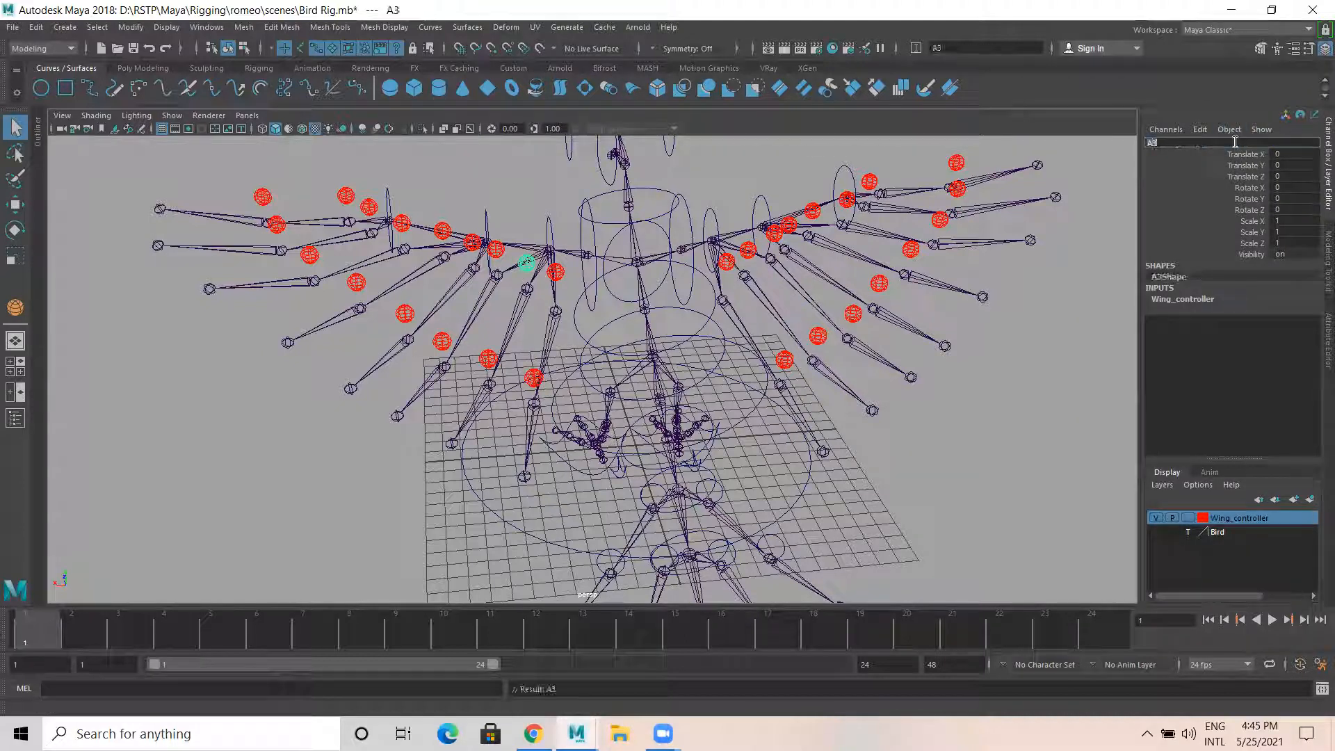
left_click(490, 361)
double_click(1175, 143)
type("A4")
key("Return")
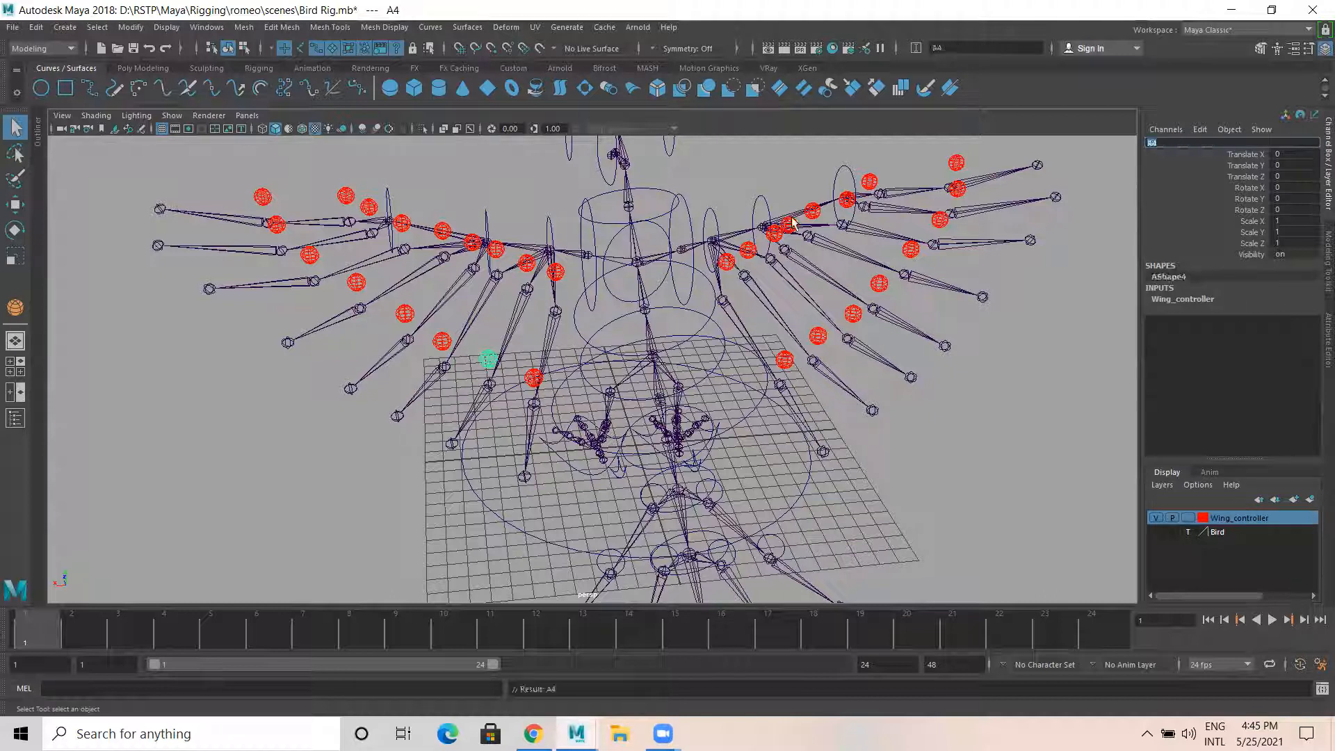
Rename the inner and outer spheres on the third left wing feather from the body as A5 and A6
left_click_drag(455, 347, 577, 316, "alt")
left_click(631, 335)
double_click(1194, 144)
type("A5")
key("Return")
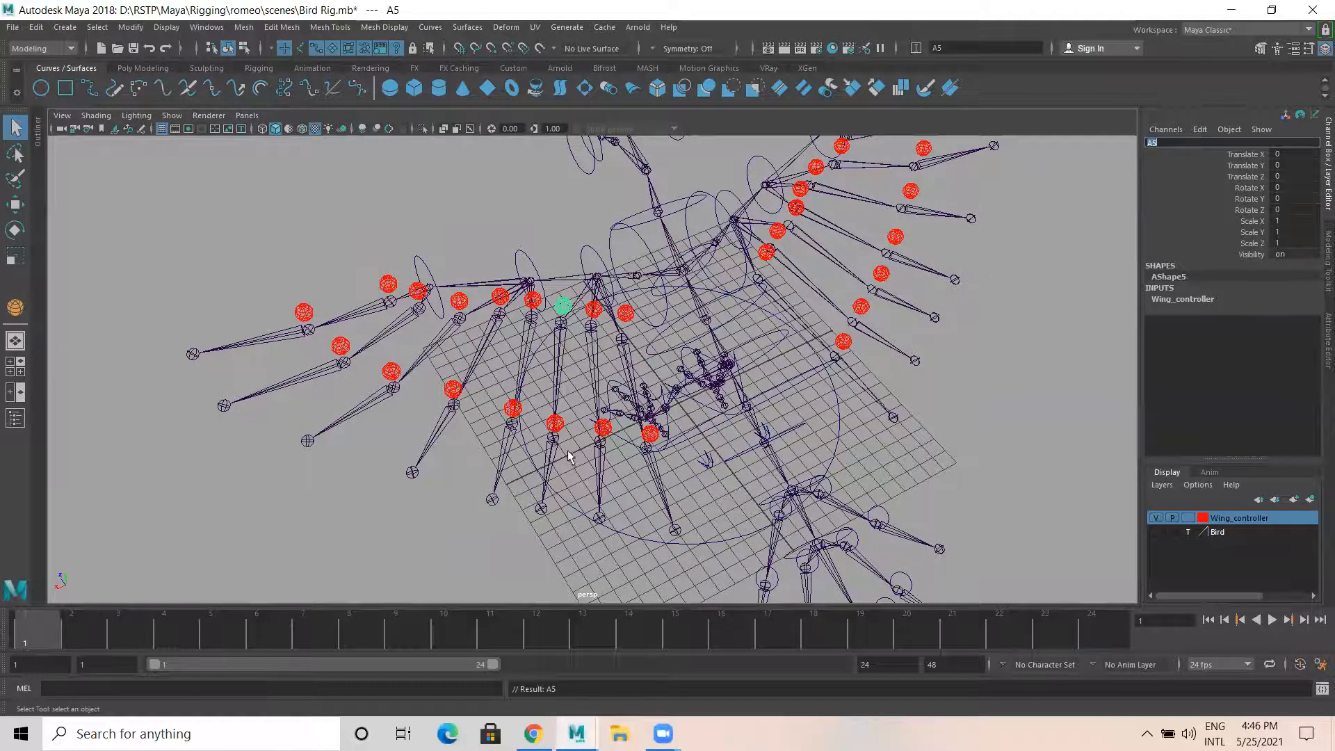
left_click(556, 423)
double_click(1194, 143)
type("A6")
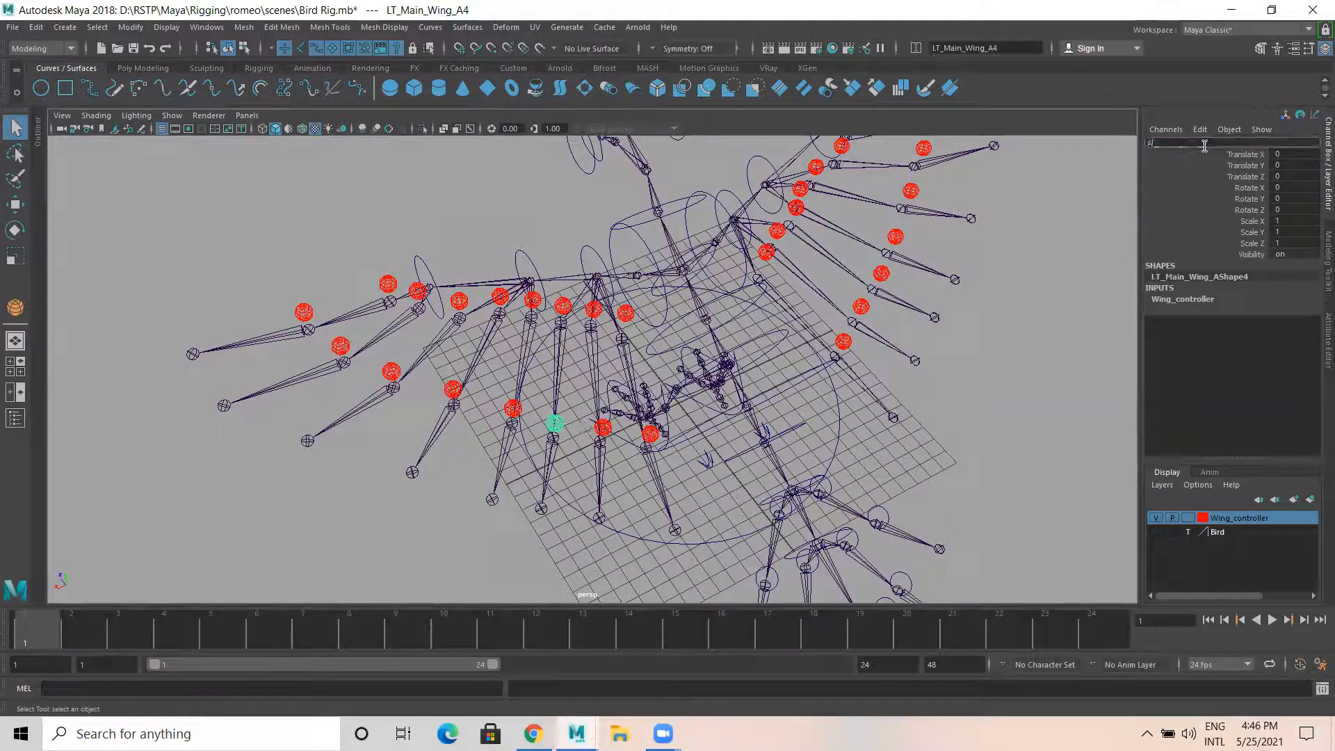
key("Return")
Rename the inner and outer spheres on the fourth left wing feather from the body as B1 and B2
left_click_drag(588, 317, 587, 377, "alt")
left_click(584, 317)
double_click(1193, 142)
type("B1")
key("Return")
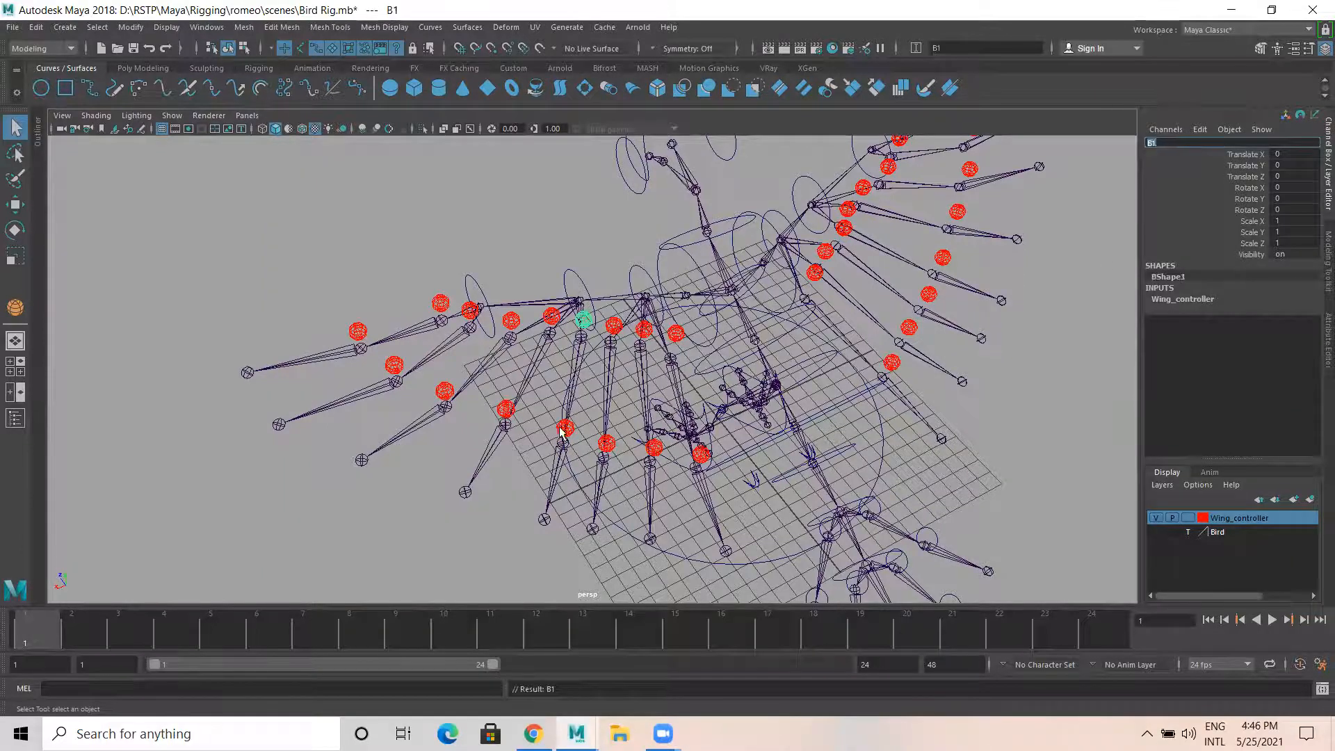
left_click(567, 426)
double_click(1201, 142)
type("B2")
key("Return")
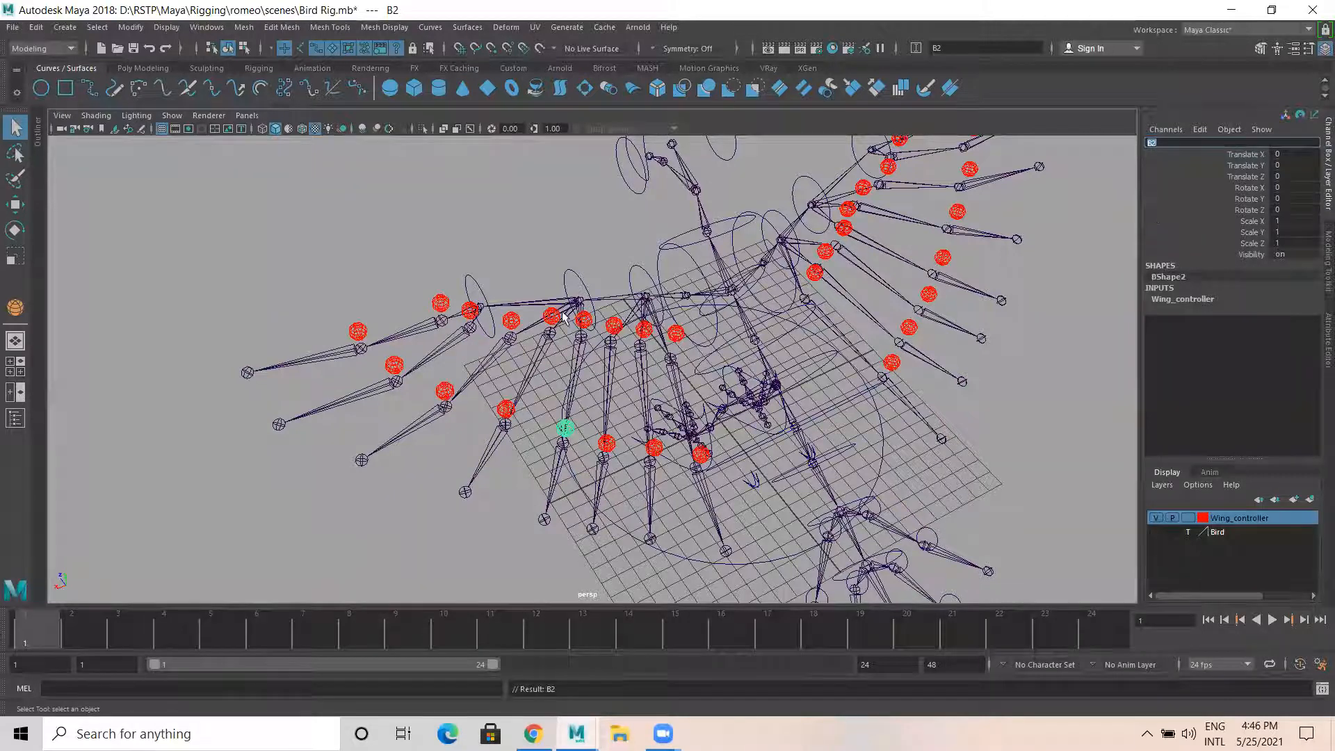
Rename the inner and outer spheres on the fifth left wing feather from the body as B3 and B4
left_click(550, 316)
left_click(1227, 142)
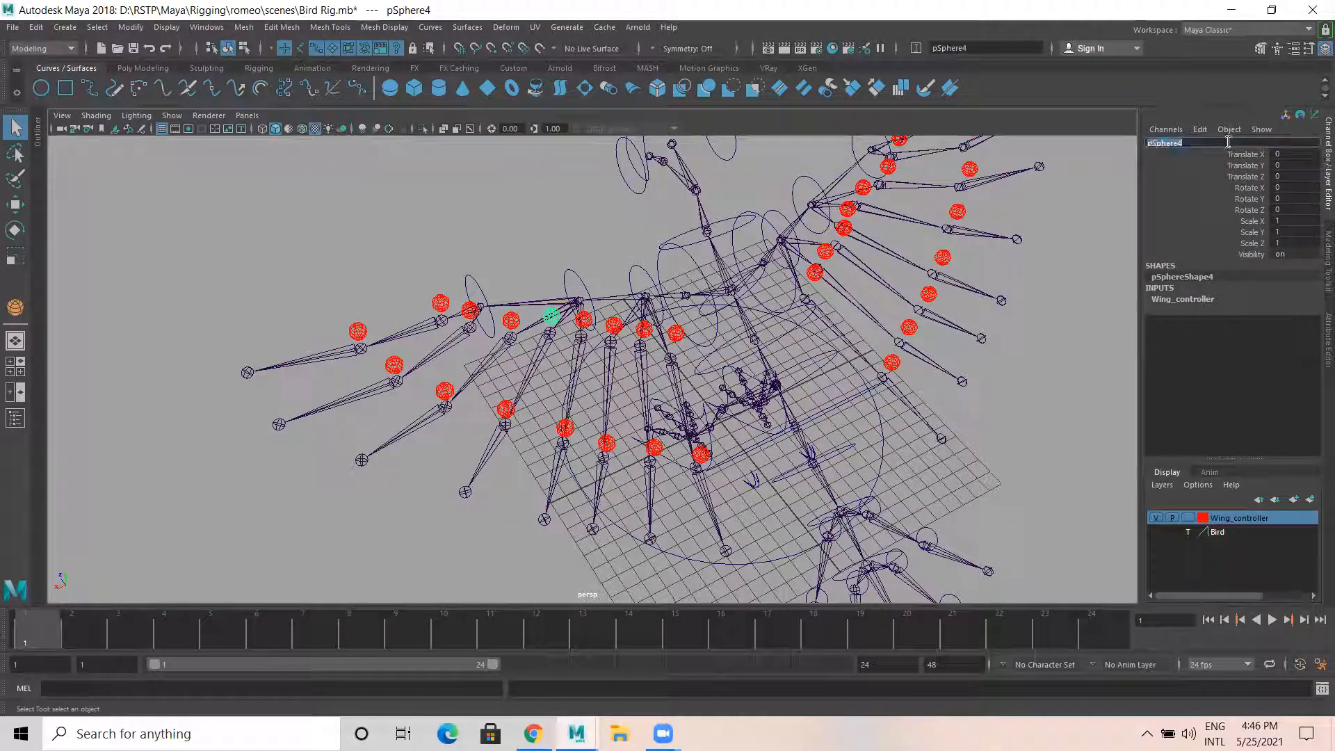
type("L")
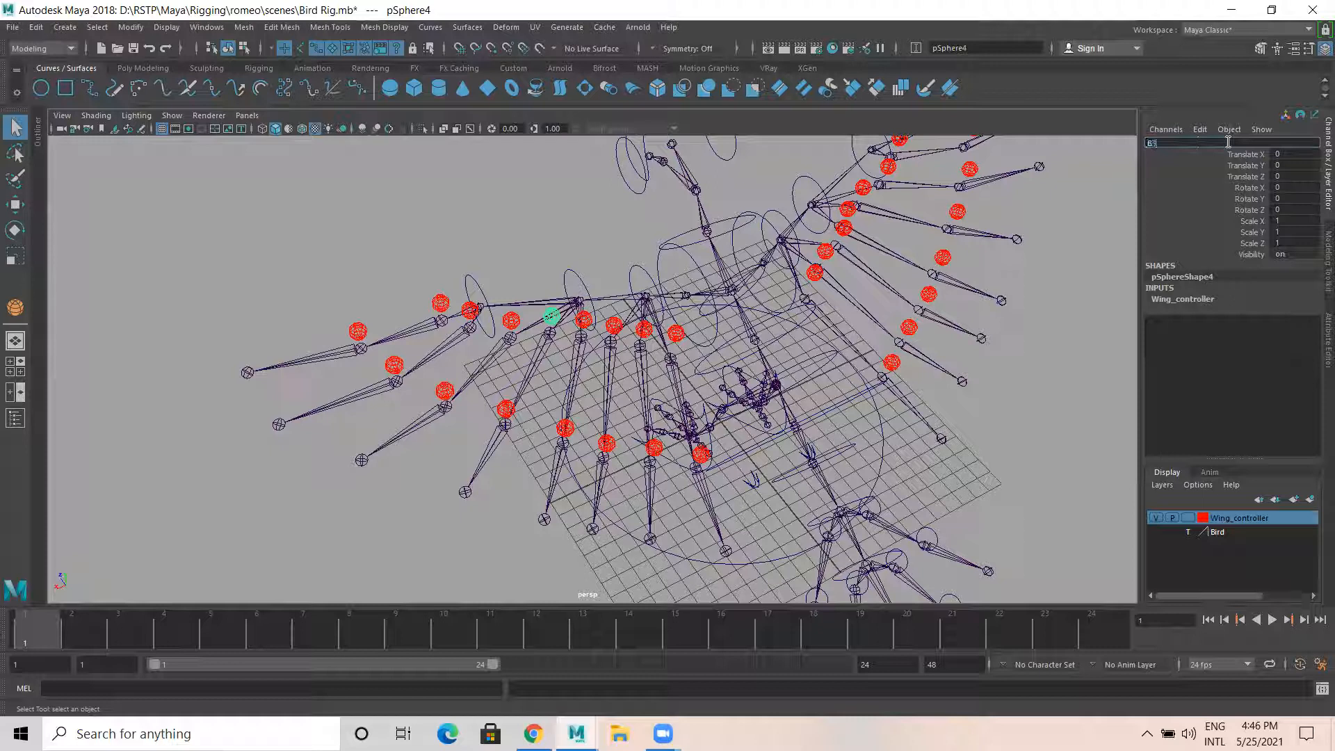
left_click(505, 410)
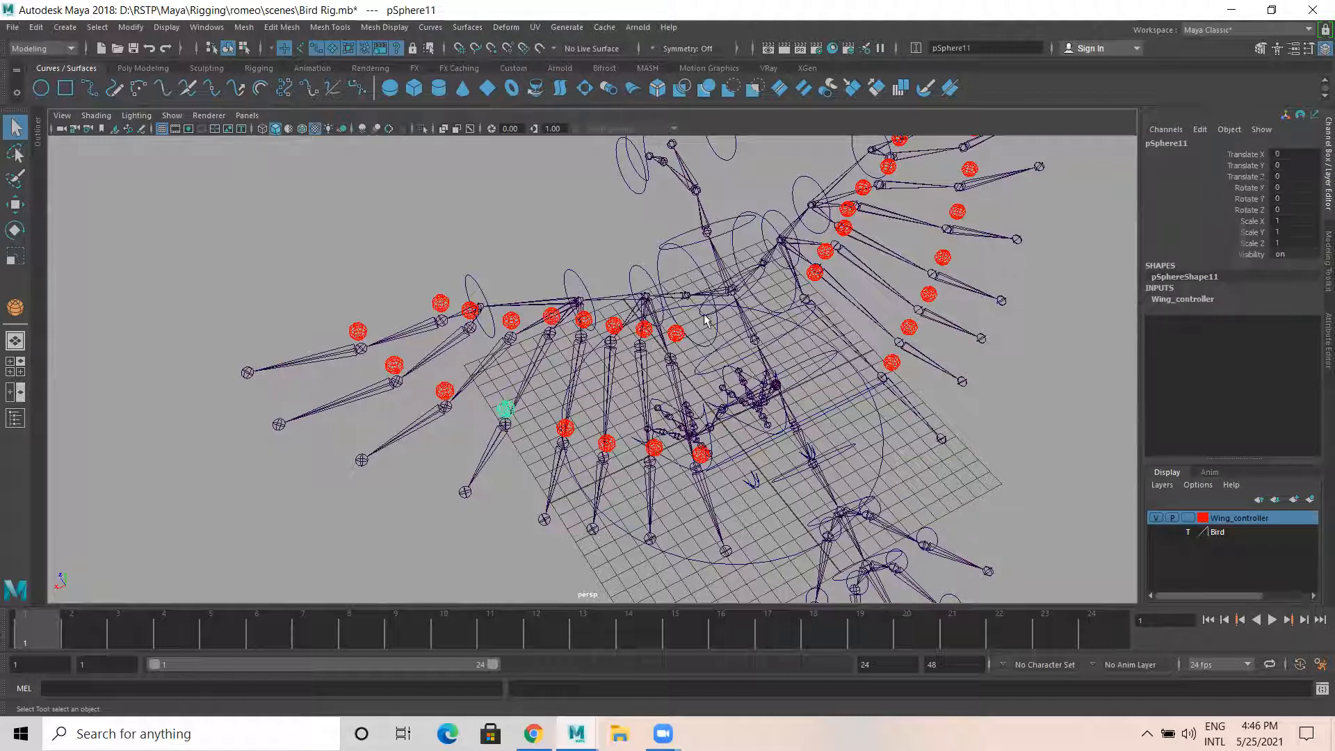
left_click(1200, 144)
type("B4")
key("Return")
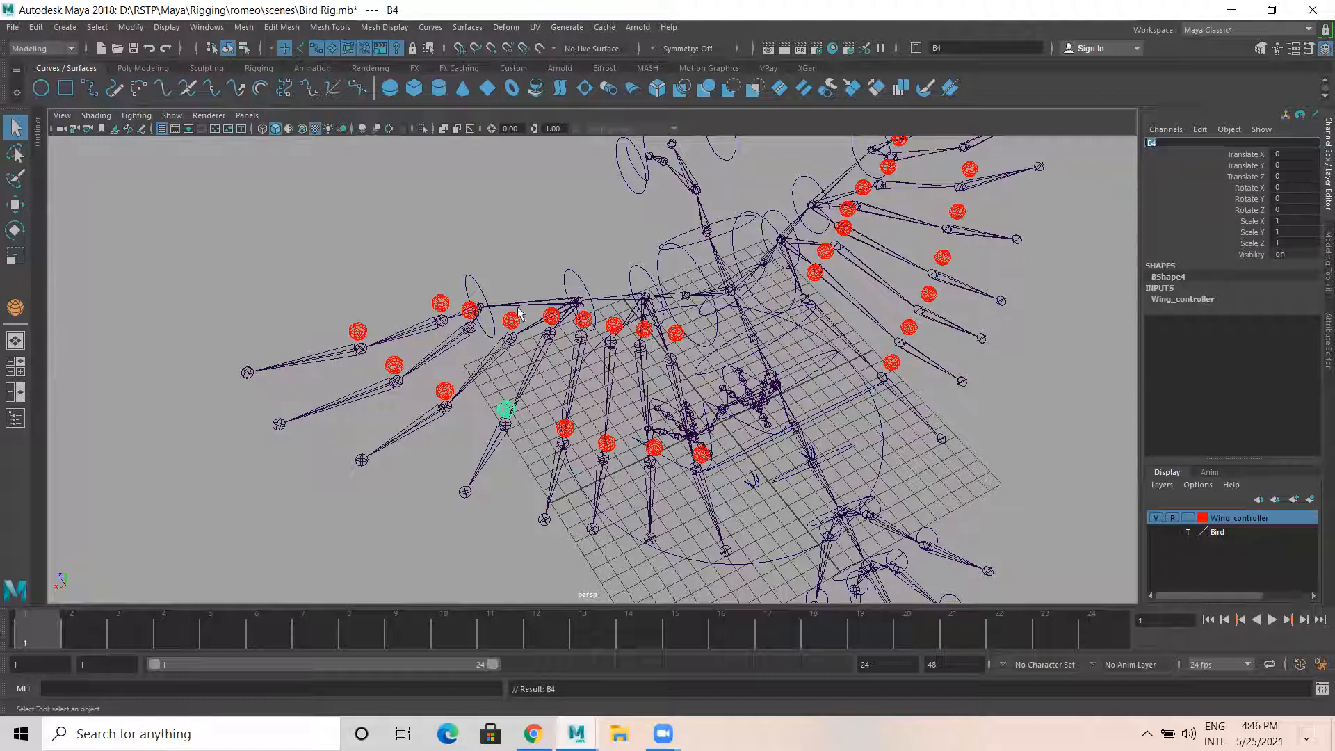
Rename the inner and outer spheres on the sixth left wing feather from the body as B5 and B6
left_click(512, 319)
left_click(1196, 143)
type("B5")
key("Return")
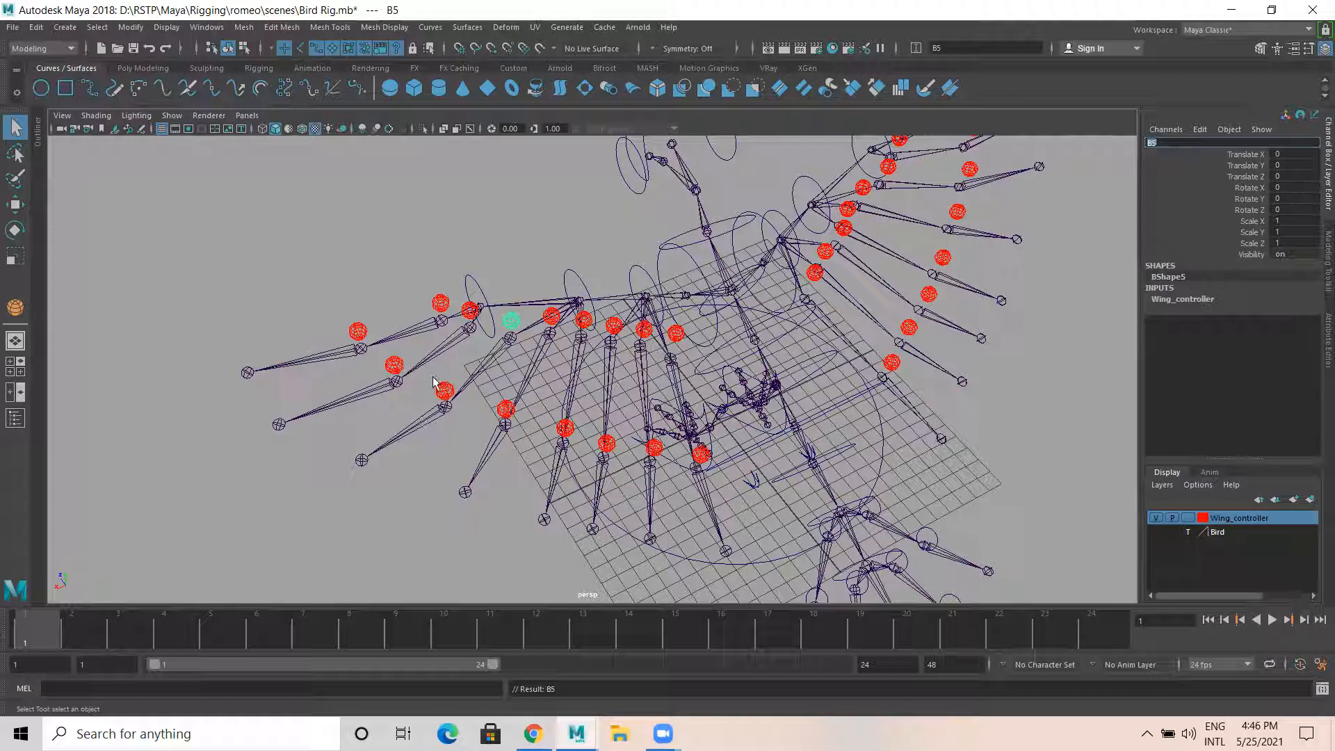
left_click(443, 388)
left_click(1179, 143)
type("B6")
key("Return")
Rename the inner and outer spheres on the seventh left wing feather from the body as C1 and C2
middle_click_drag(451, 409, 583, 422, "alt")
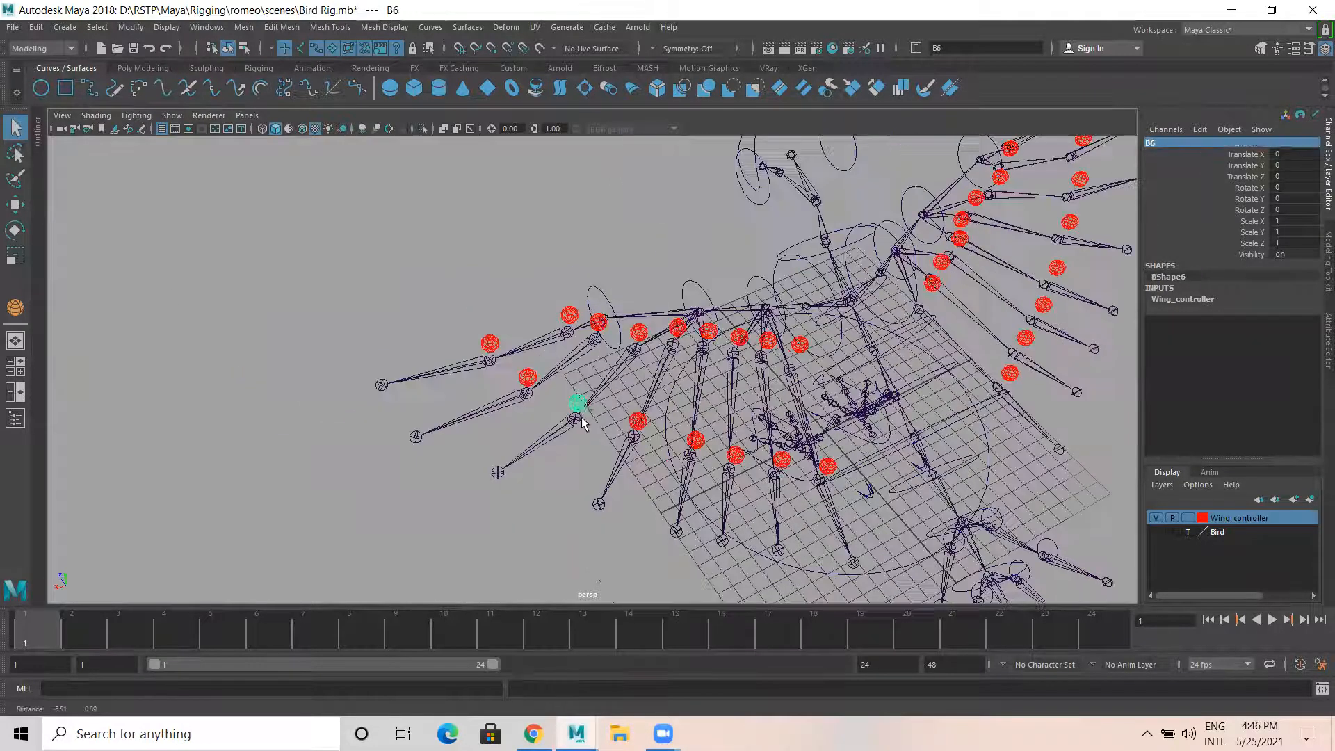
scroll(583, 422, "up", 3)
left_click(606, 291)
left_click(1177, 144)
type("C1")
key("Return")
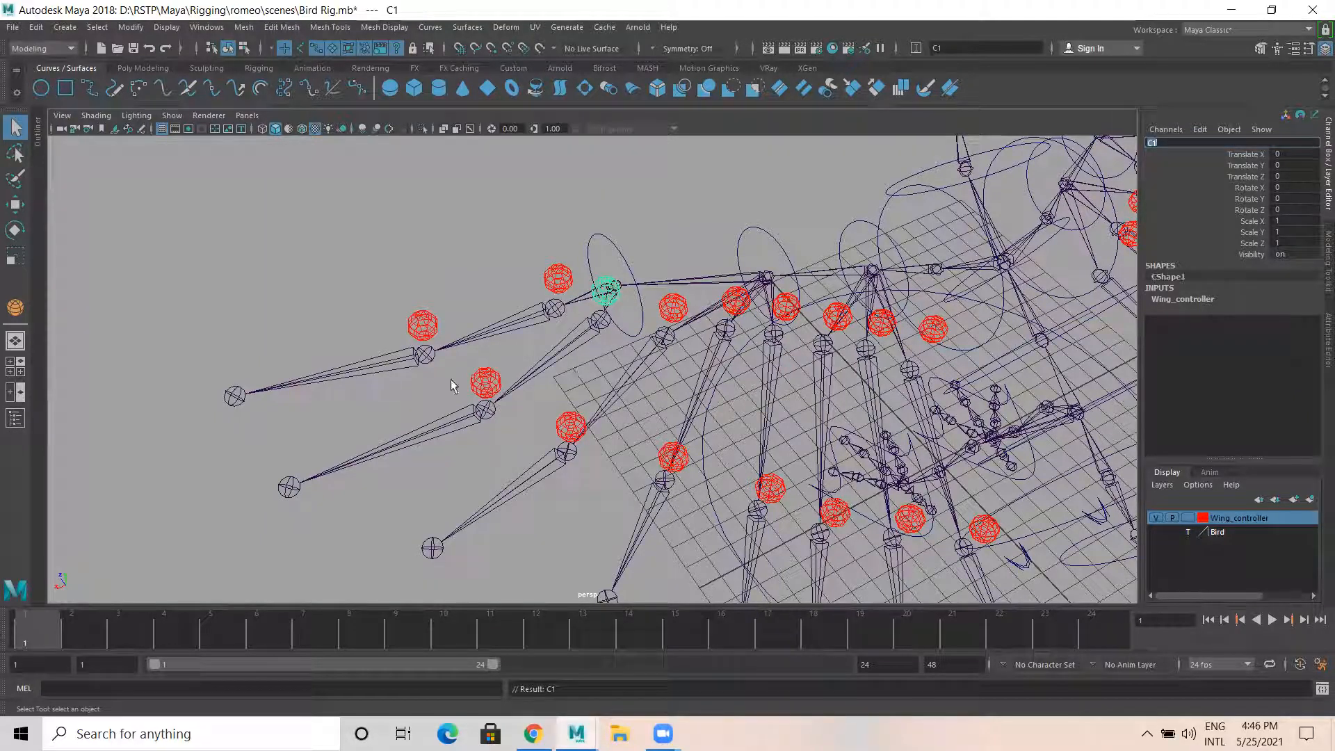
left_click(492, 383)
left_click(1185, 143)
type("C2")
key("Return")
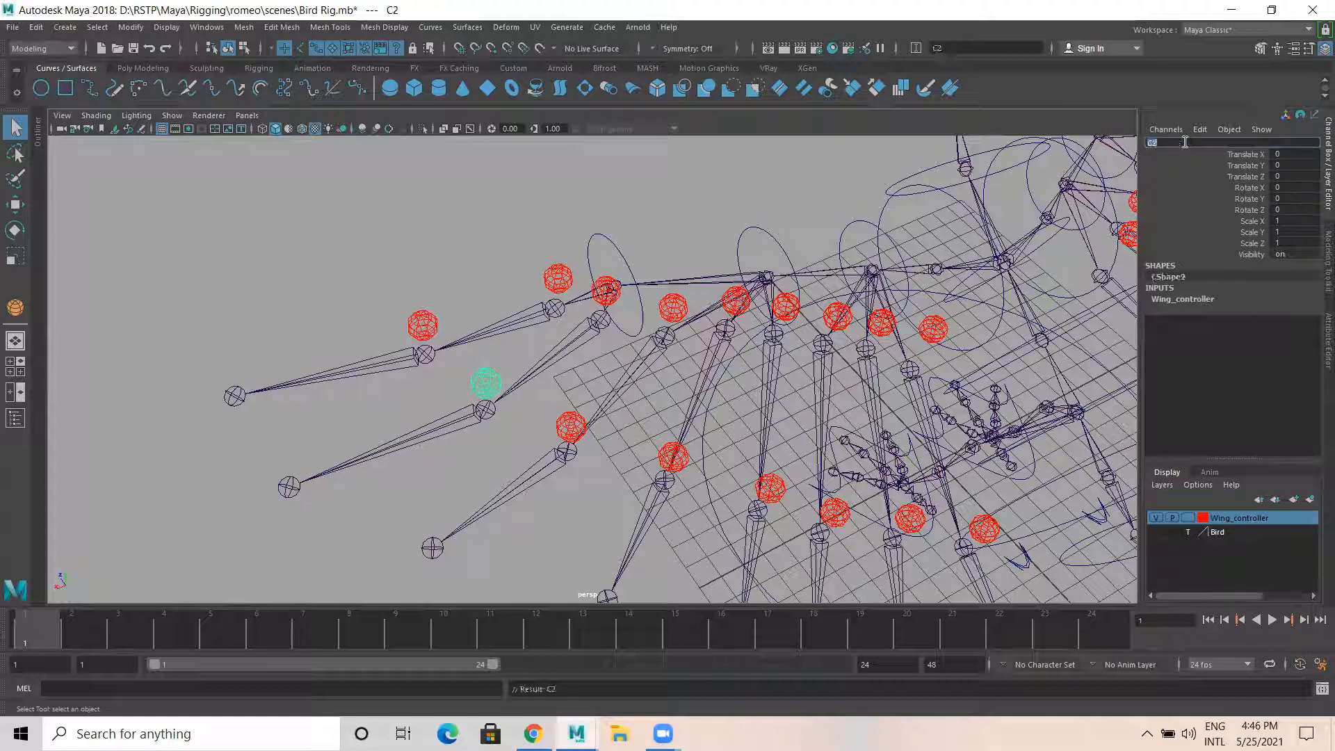
Rename the inner and outer spheres on the outermost left wing feather as C3 and C4
left_click(559, 278)
left_click(1176, 144)
type("H1")
key("Return")
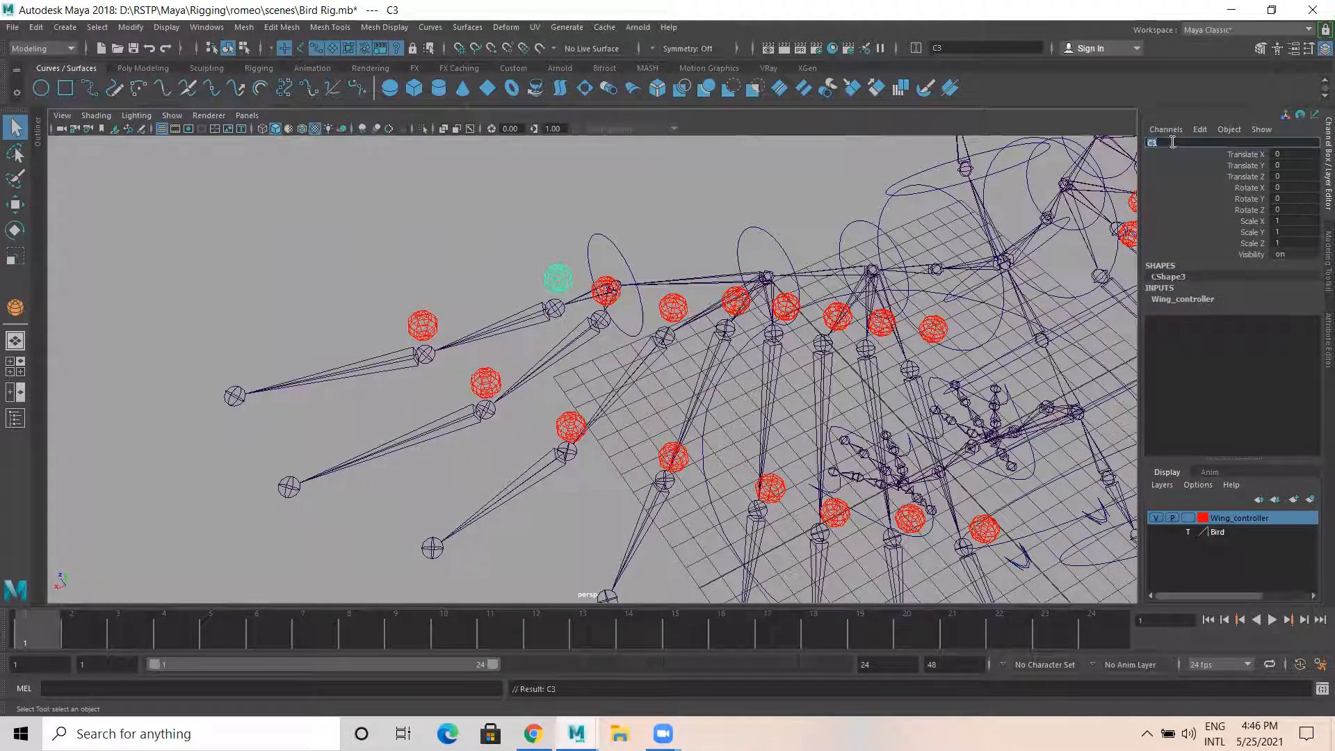
left_click(435, 313)
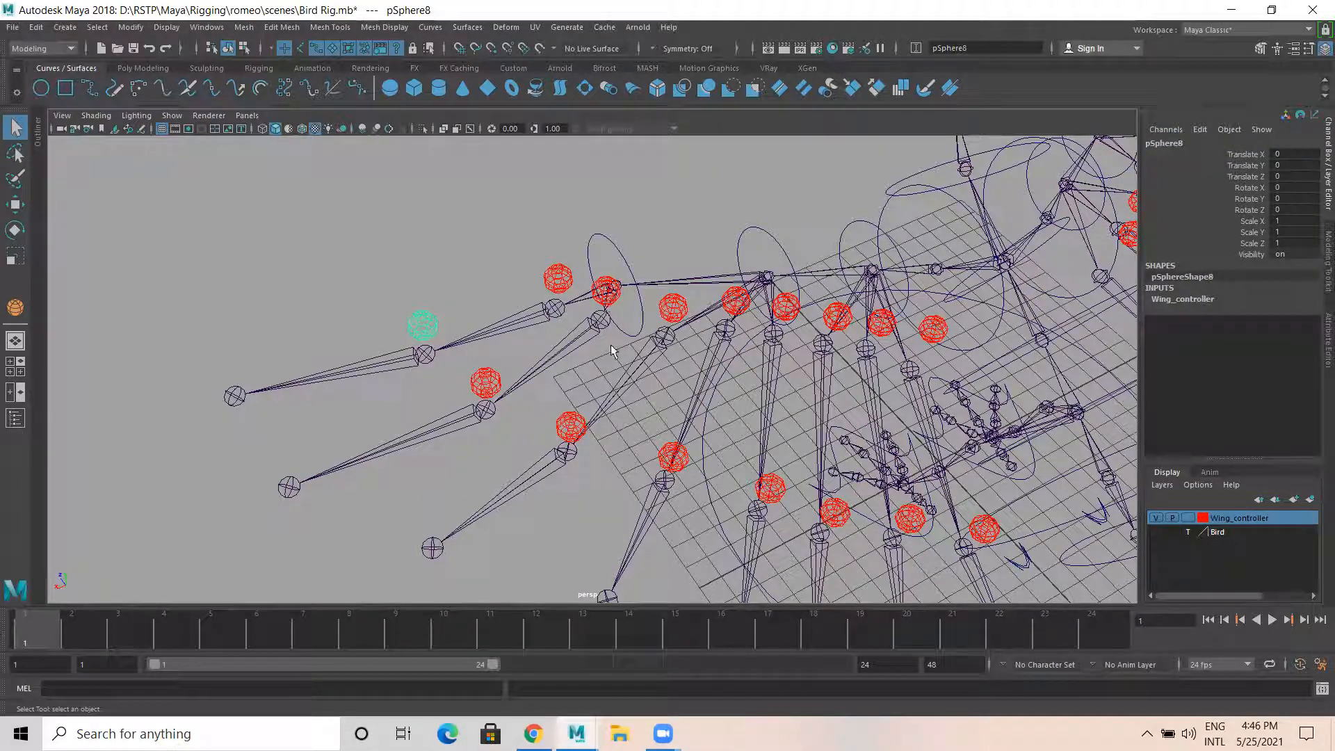
left_click(1198, 142)
type("C4")
key("Return")
left_click(473, 319)
left_click_drag(506, 419, 132, 265, "alt")
left_click_drag(256, 325, 389, 292, "alt")
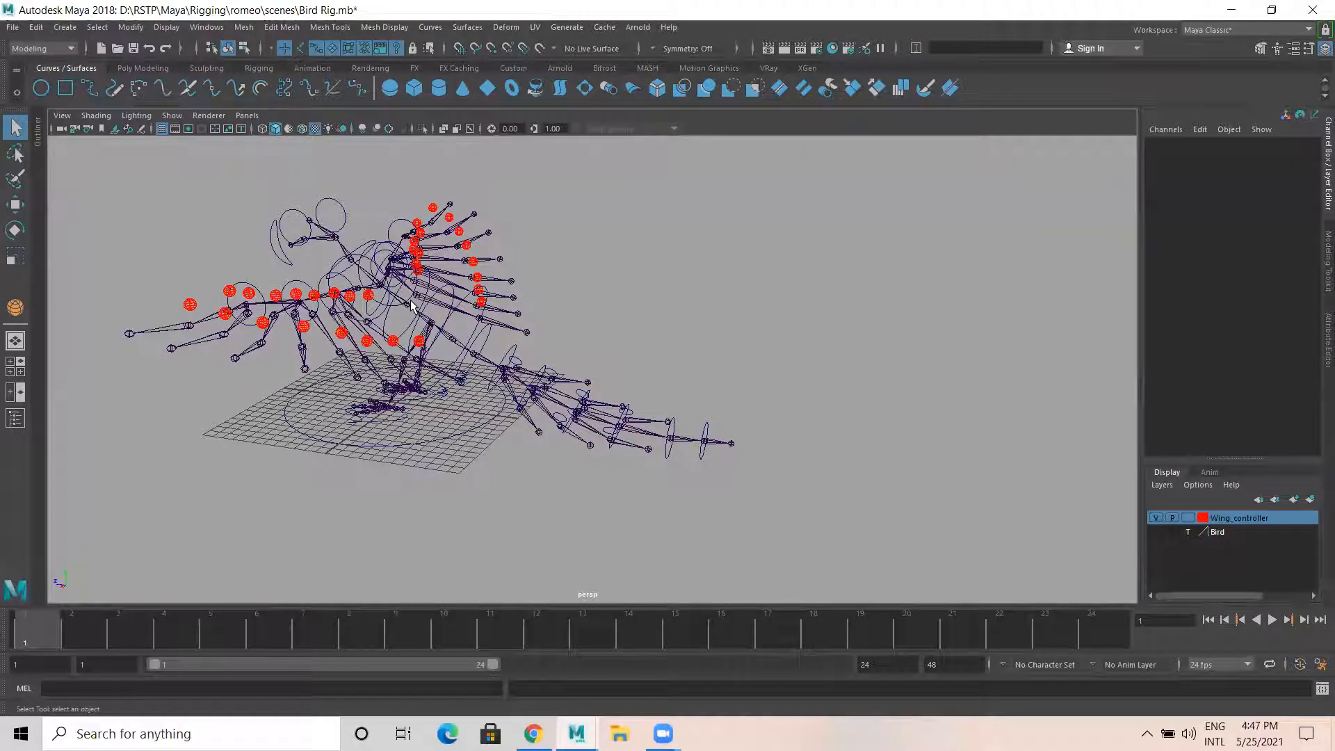
Save the Bird Rig scene
key("ctrl+s")
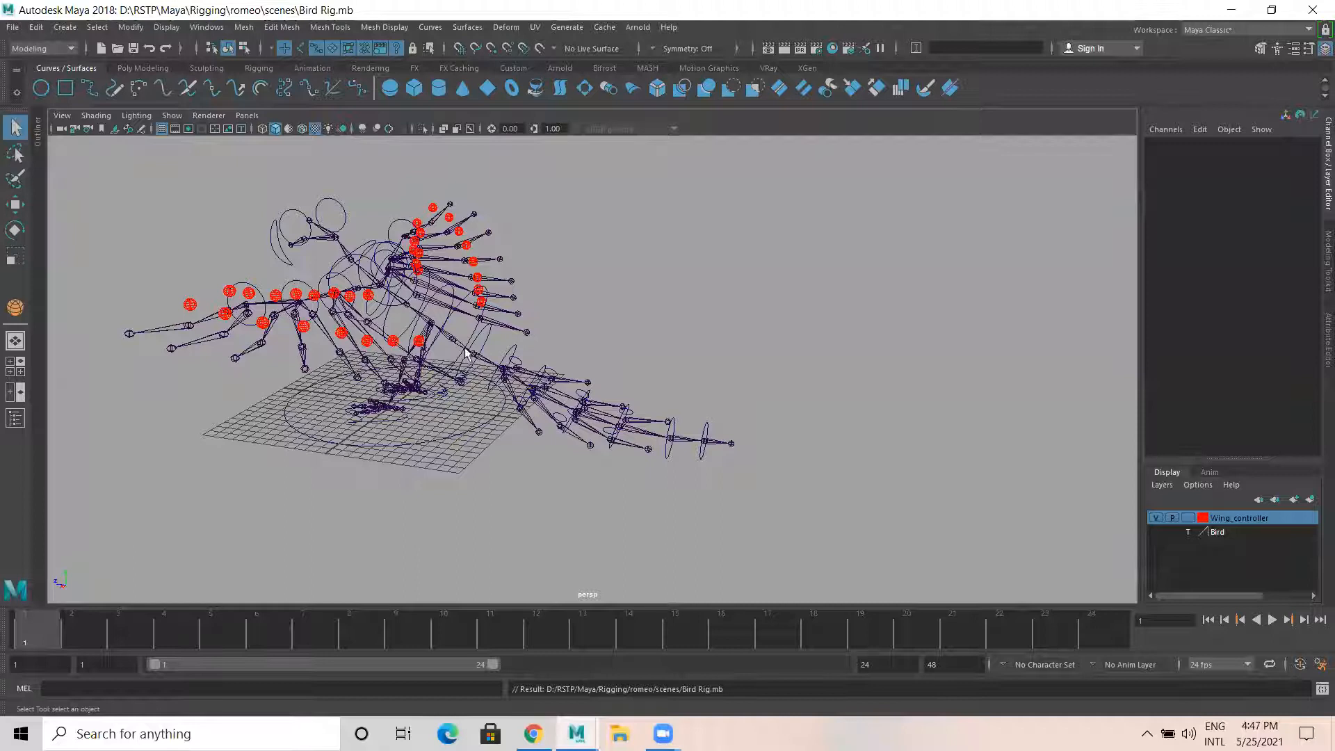
left_click_drag(356, 354, 380, 420, "alt")
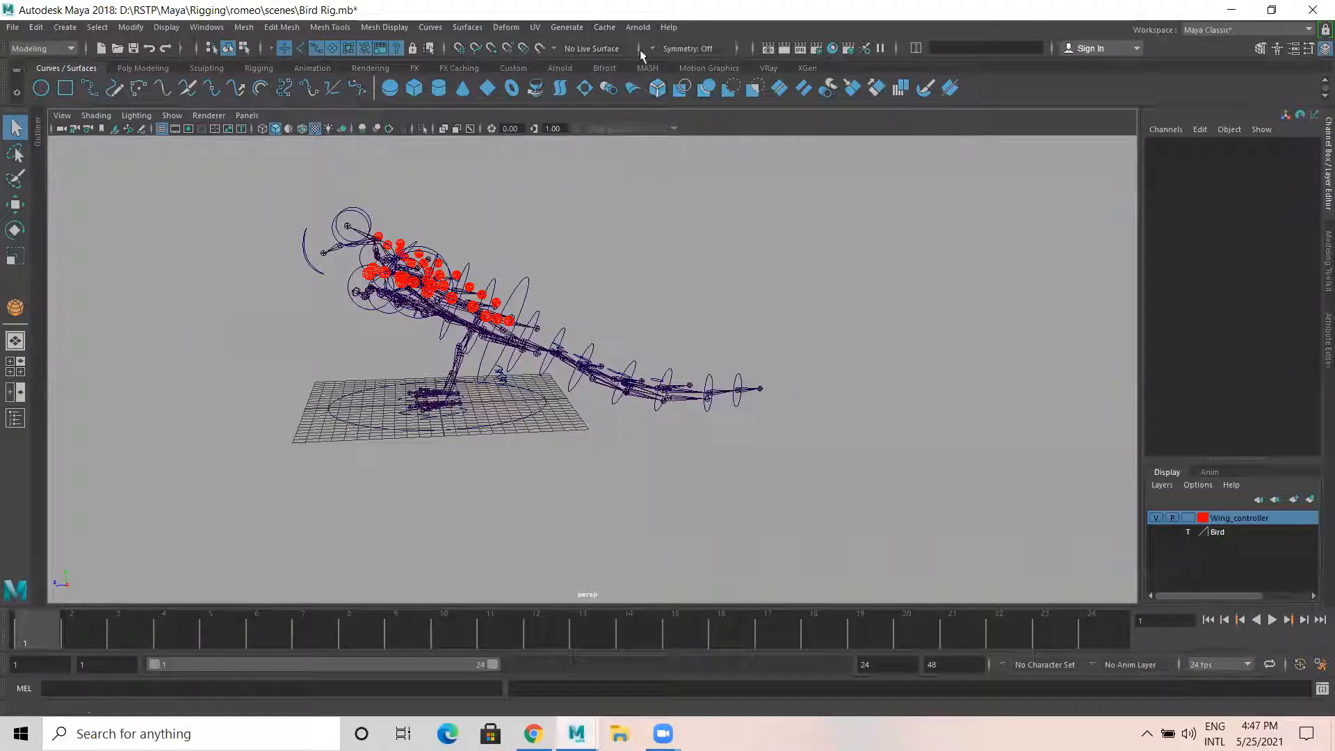
Show the Bird layer, set it to Reference display, and make joints selectable in the viewport again
left_click(1158, 532)
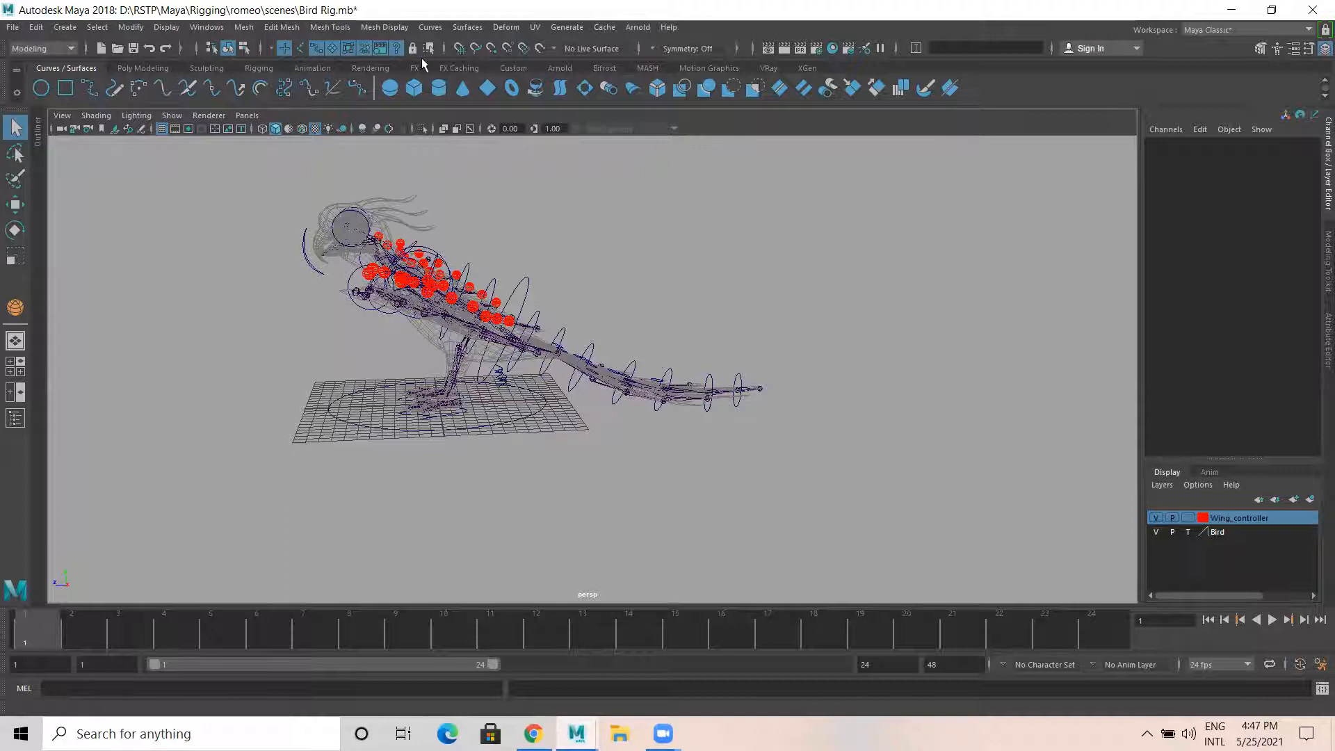
left_click(299, 48)
left_click_drag(435, 157, 470, 214, "alt")
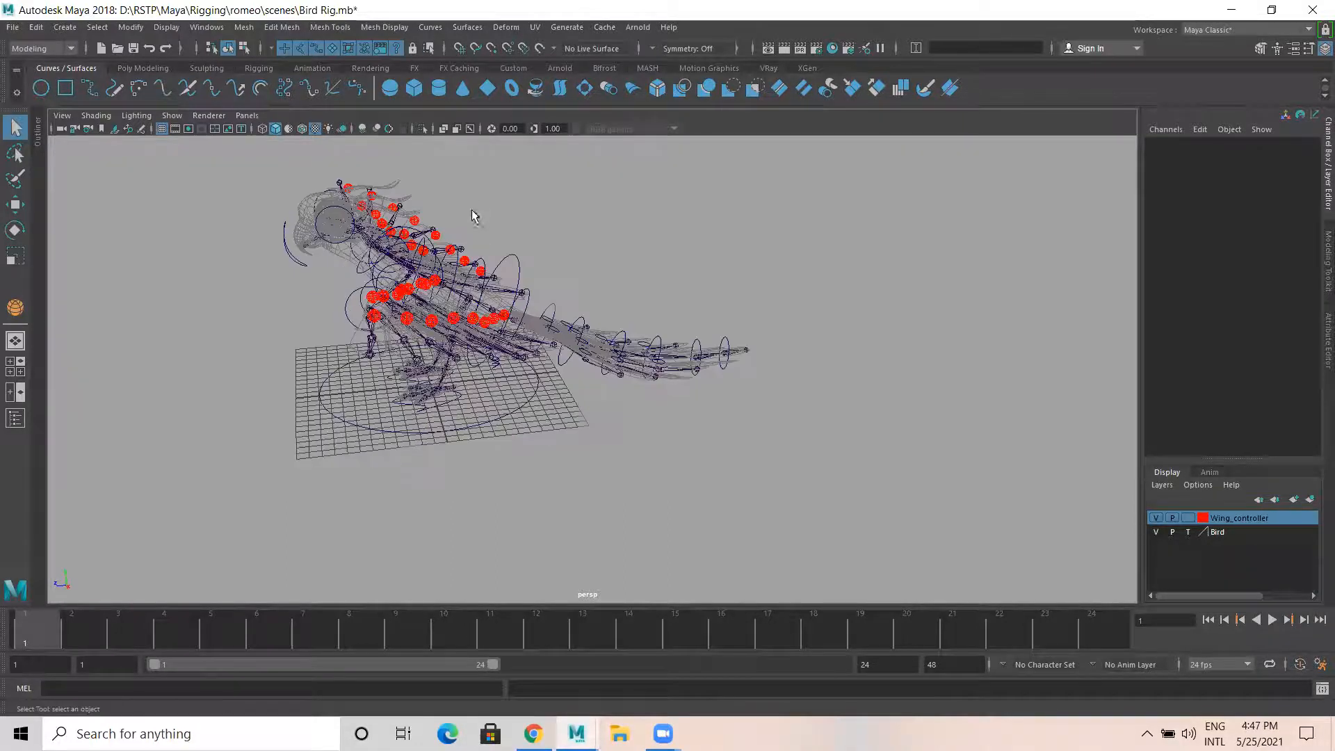
left_click(1196, 533)
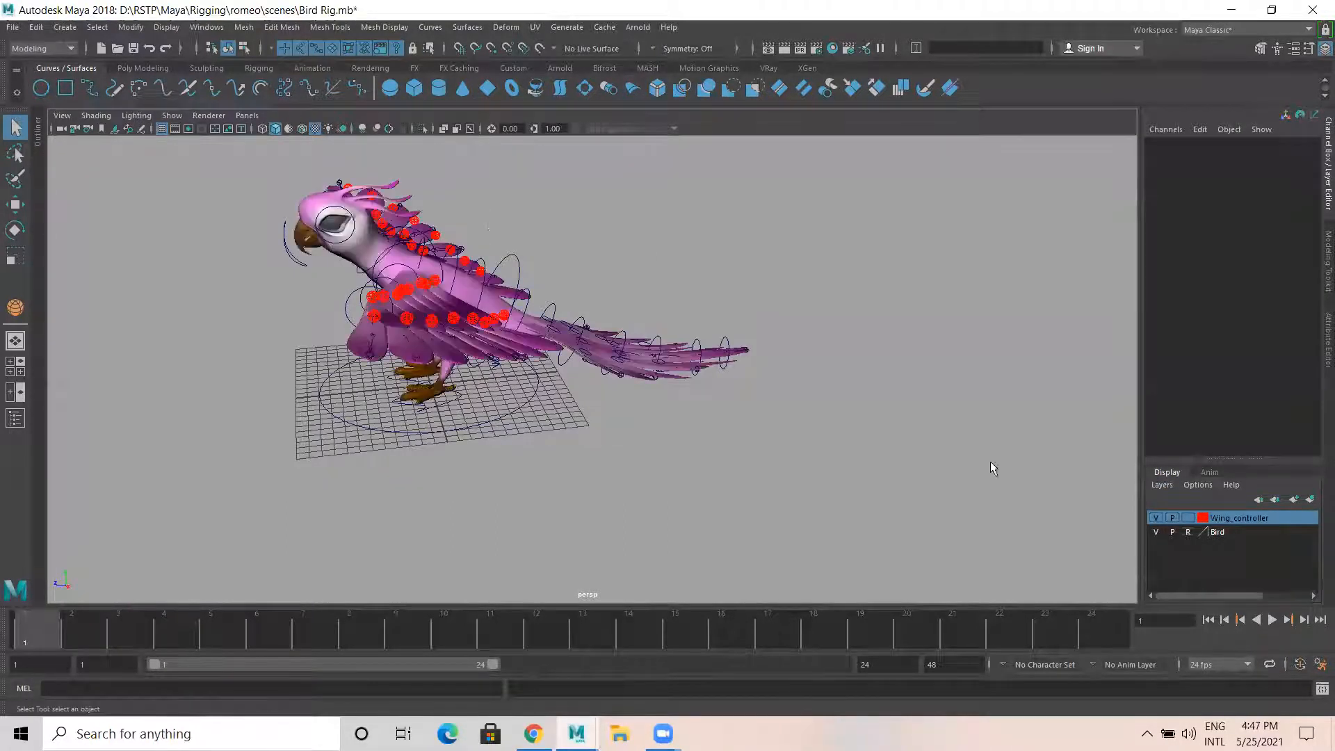
mouse_move(989, 465)
left_mouse_down("alt")
mouse_move(306, 397)
mouse_move(223, 402)
mouse_move(295, 416)
mouse_move(362, 327)
mouse_move(375, 410)
mouse_move(426, 461)
left_mouse_up("alt")
middle_click_drag(426, 460, 629, 369, "alt")
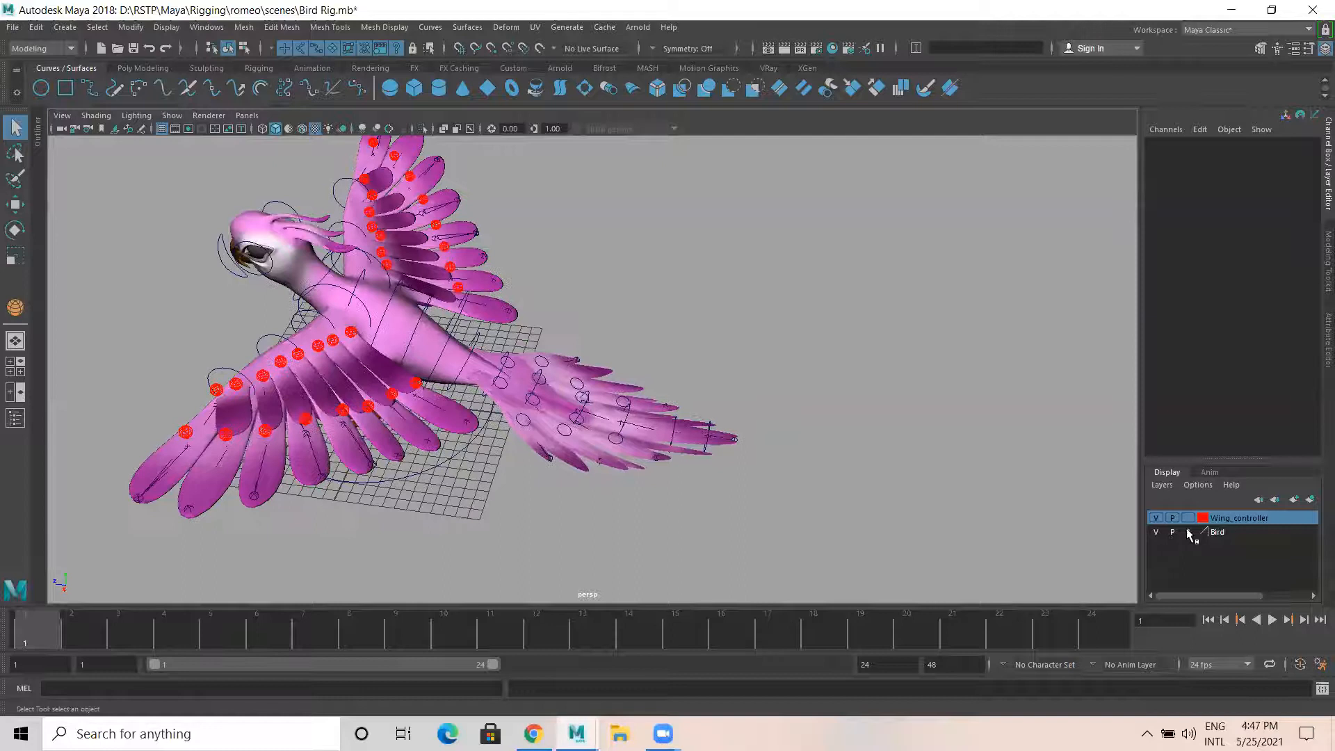
Hide the Bird layer so only the skeleton and controllers are displayed
left_click(1156, 532)
left_click_drag(599, 340, 795, 310, "alt")
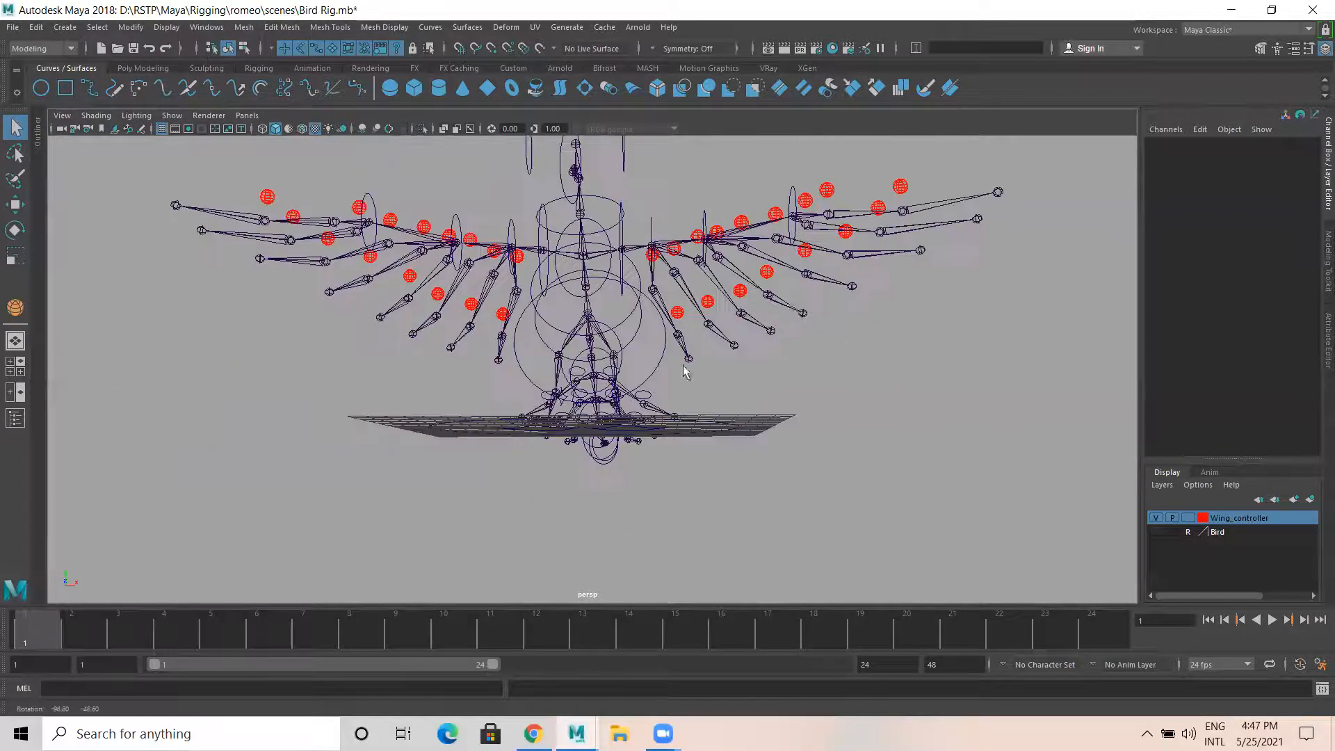
Examine the wing, body and tail controllers around the joints from several angles
middle_click_drag(685, 369, 493, 439, "alt")
left_click_drag(678, 396, 436, 437, "alt")
middle_click_drag(574, 347, 505, 384, "alt")
middle_click_drag(570, 354, 645, 373, "alt")
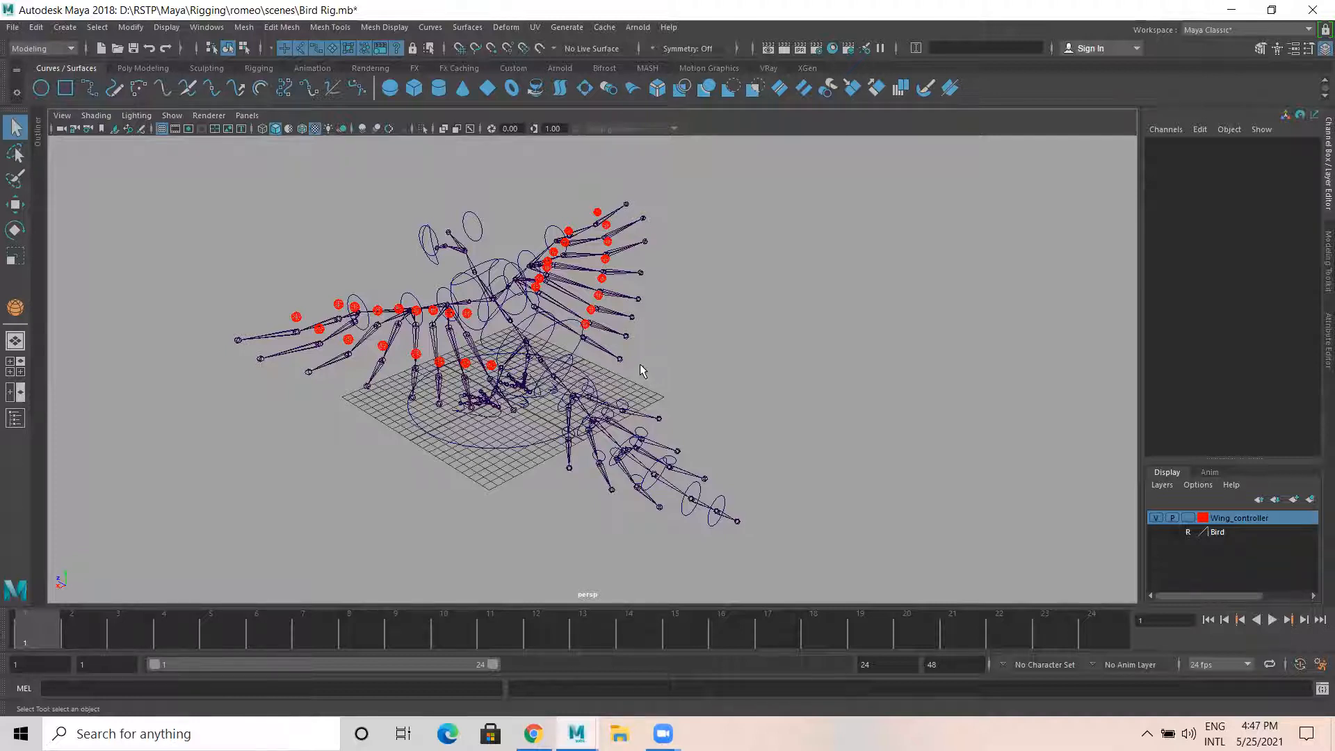
left_click_drag(639, 364, 402, 313, "alt")
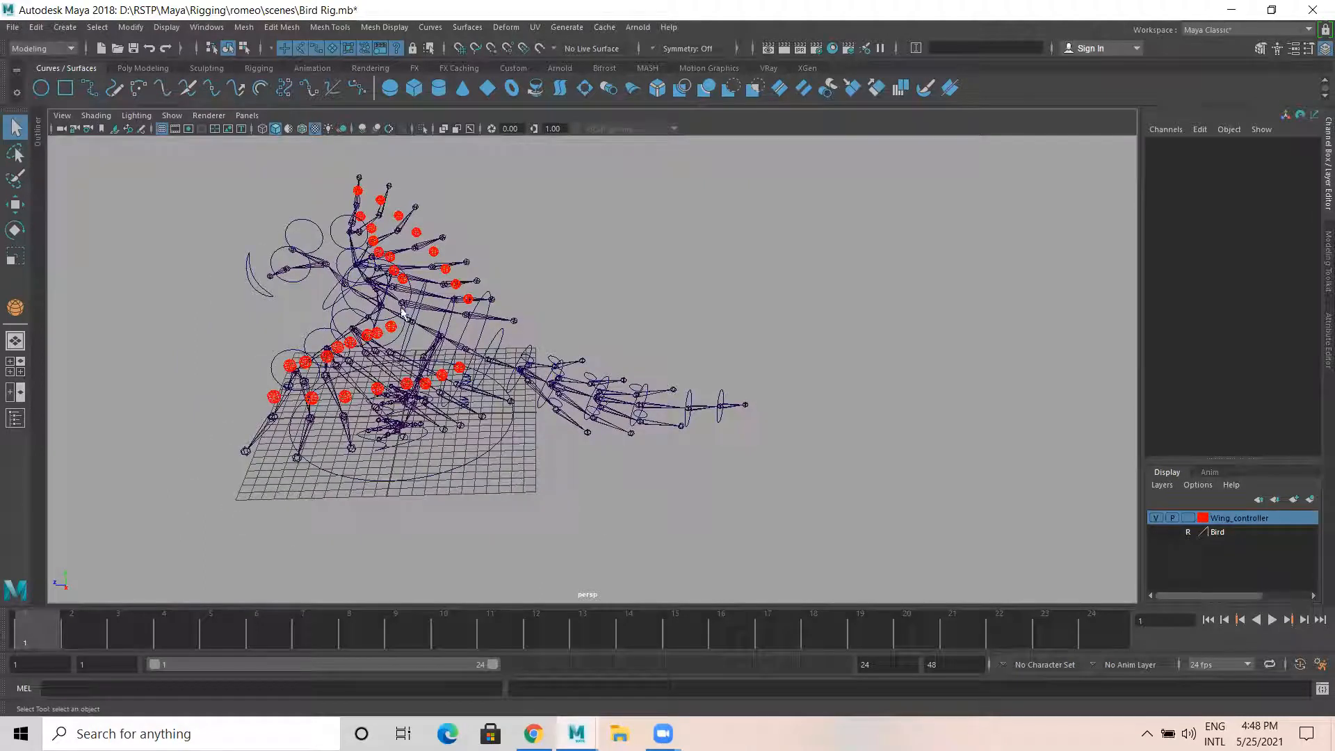
left_click_drag(532, 363, 482, 346, "alt")
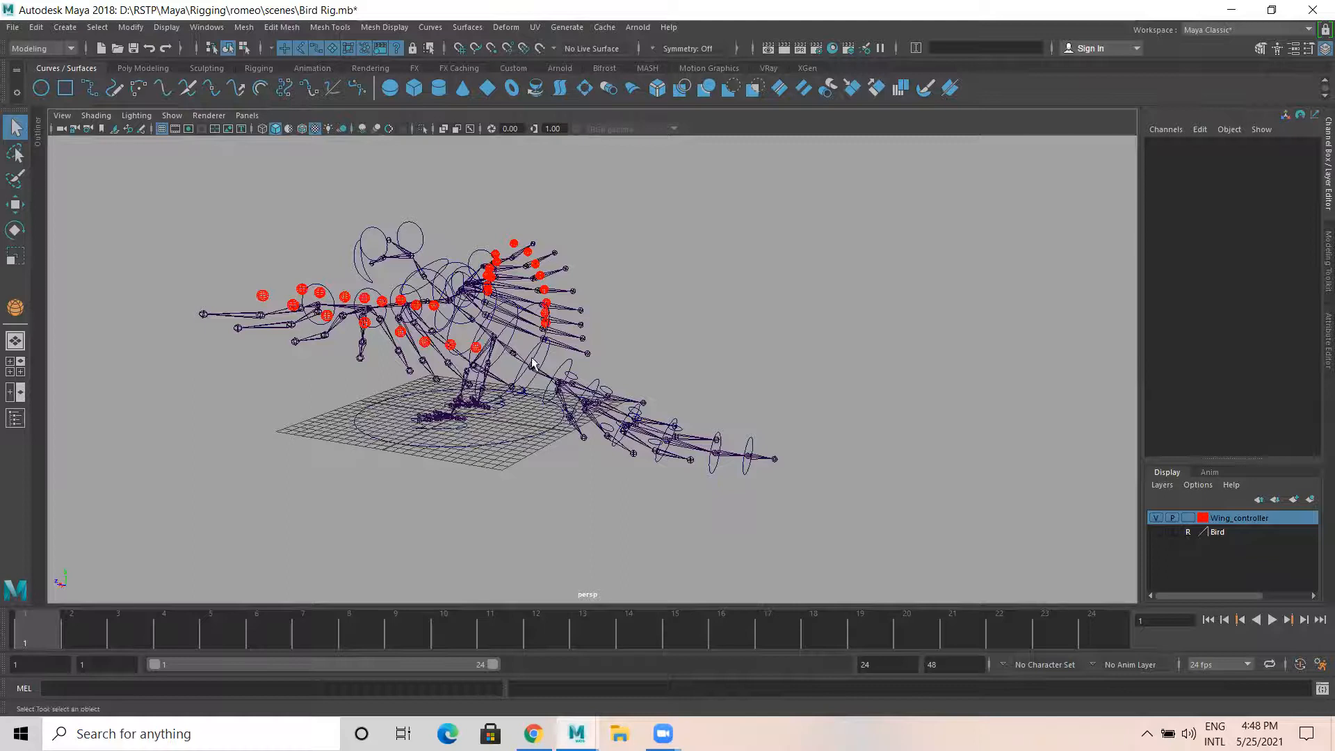
left_click_drag(417, 408, 390, 323, "alt")
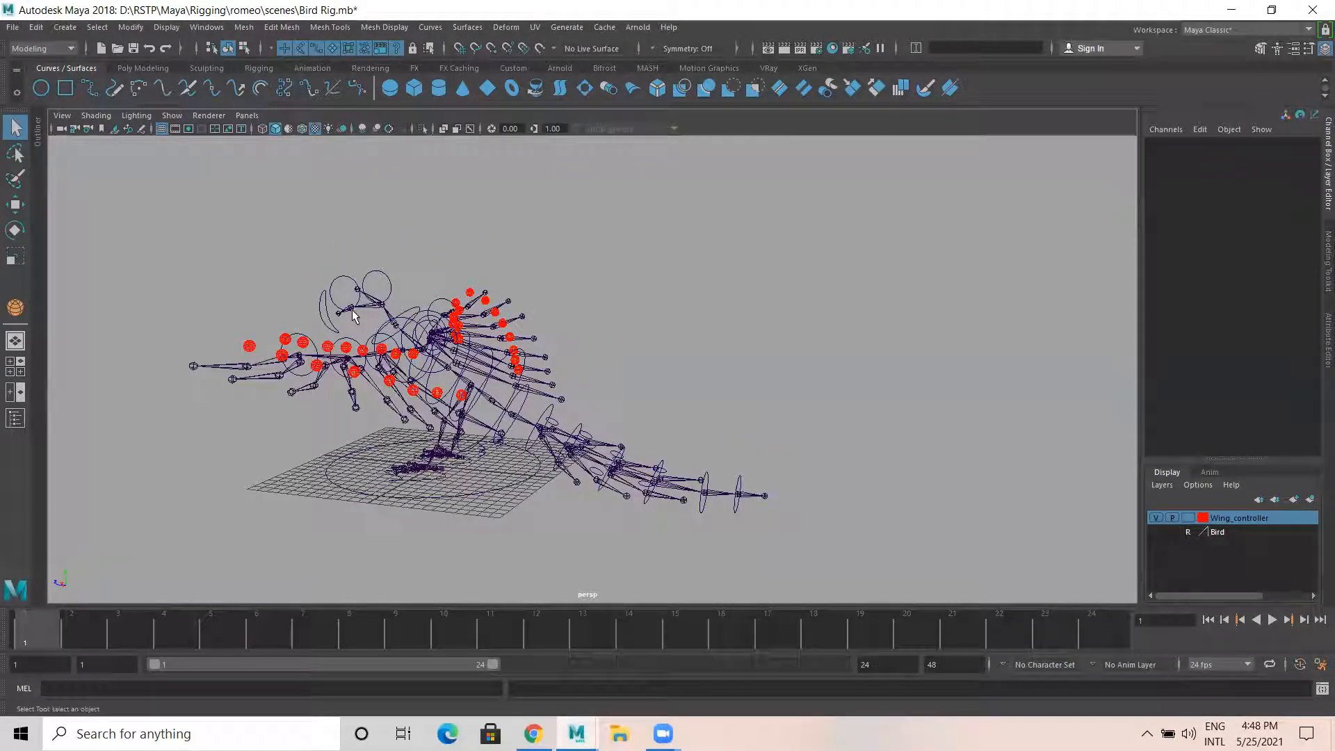
mouse_move(384, 377)
left_mouse_down("alt")
mouse_move(626, 386)
mouse_move(381, 393)
left_mouse_up("alt")
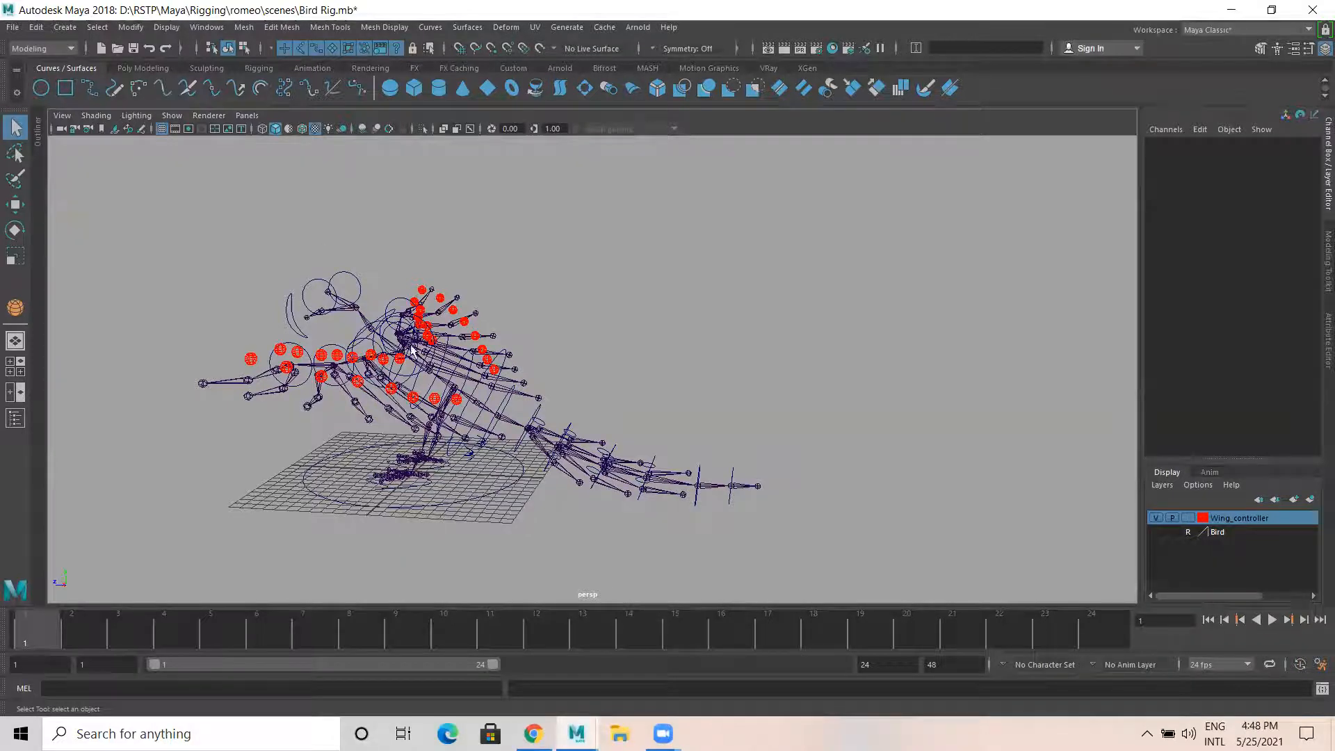
left_click_drag(330, 422, 570, 264, "alt")
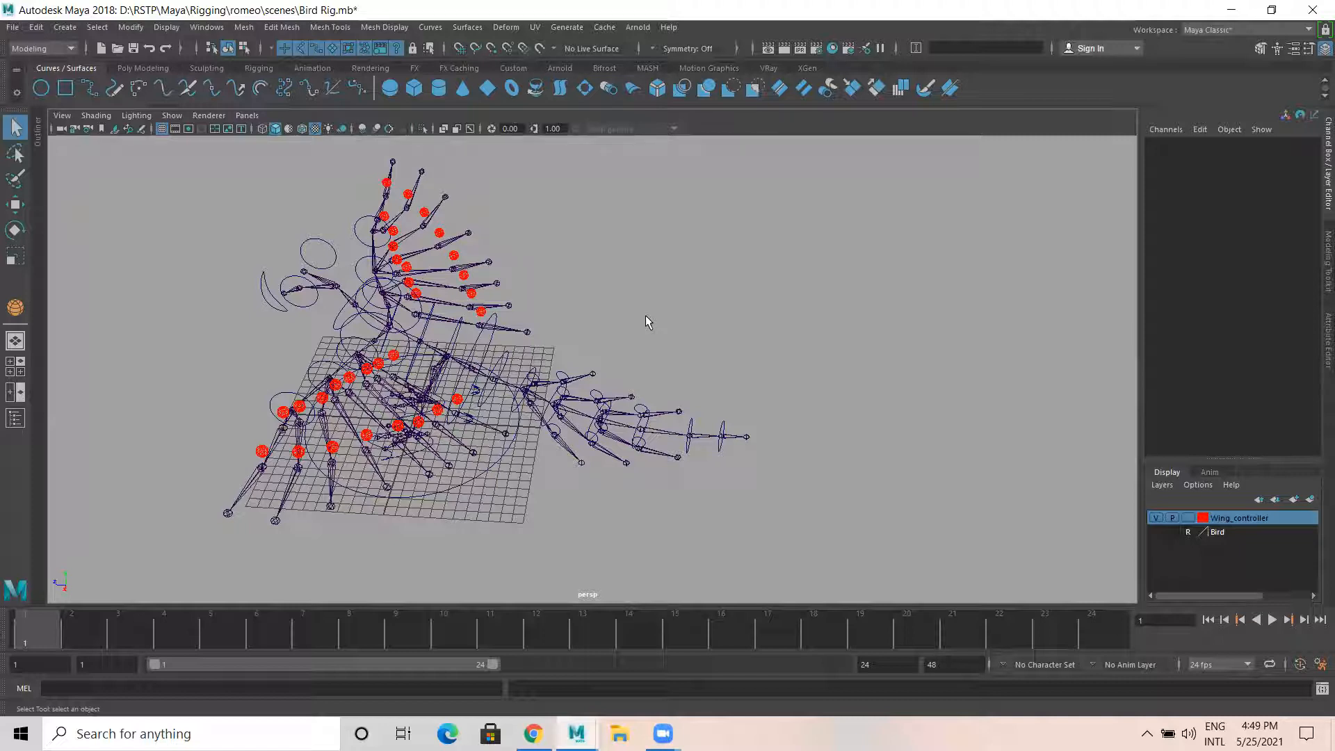
left_click_drag(717, 127, 682, 245, "alt")
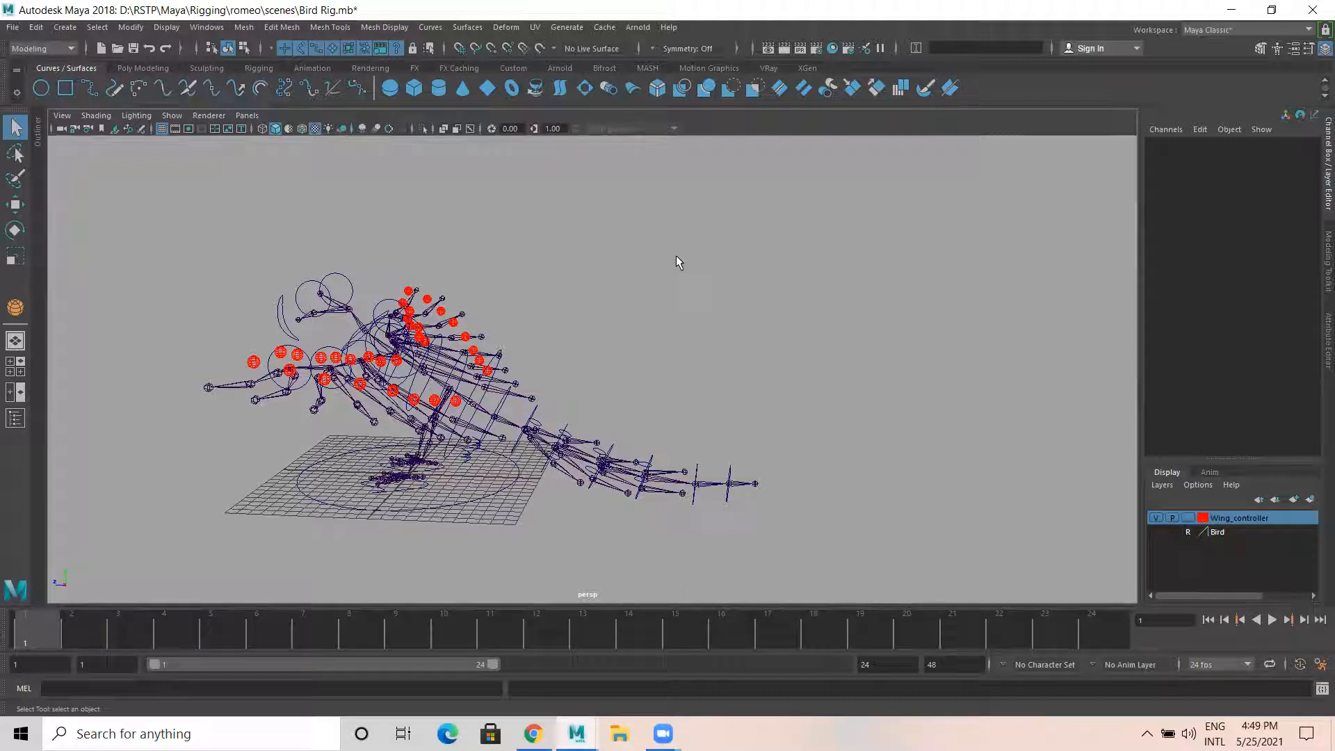
left_click_drag(617, 369, 631, 410, "alt")
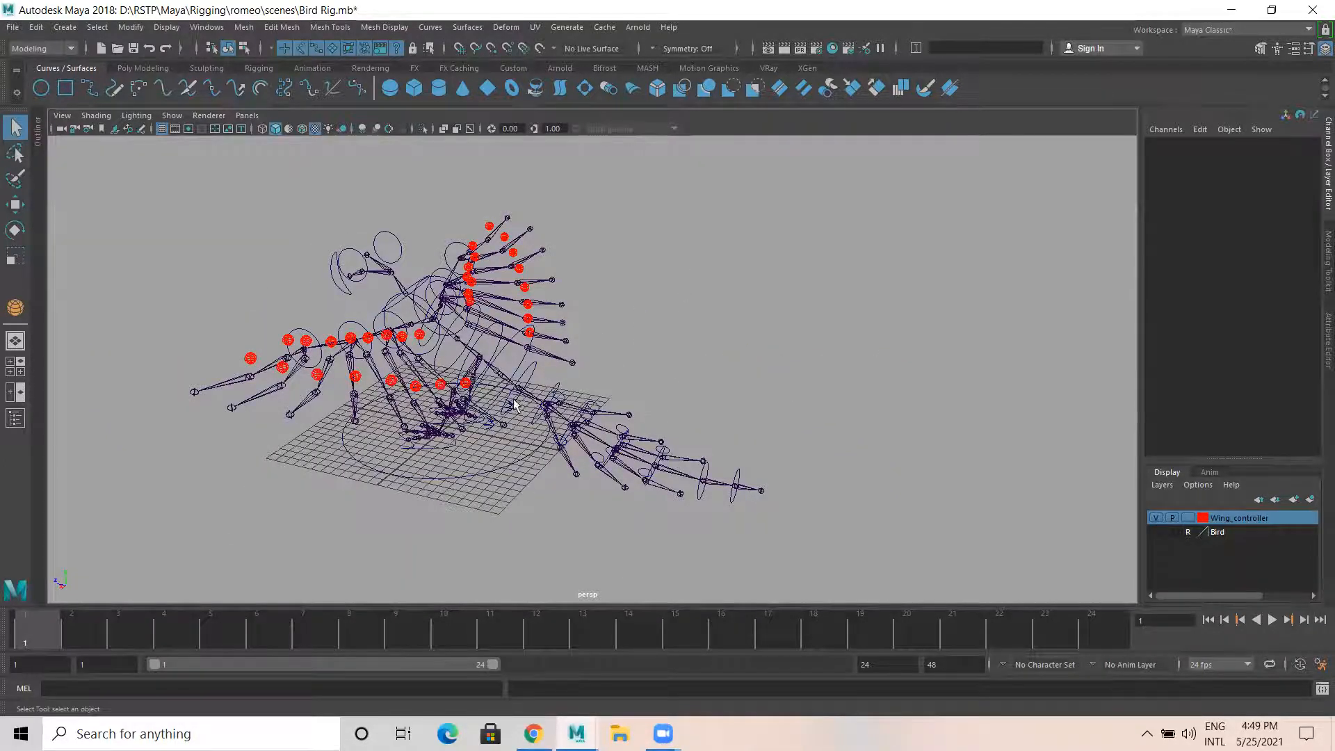
scroll(518, 403, "up", 2)
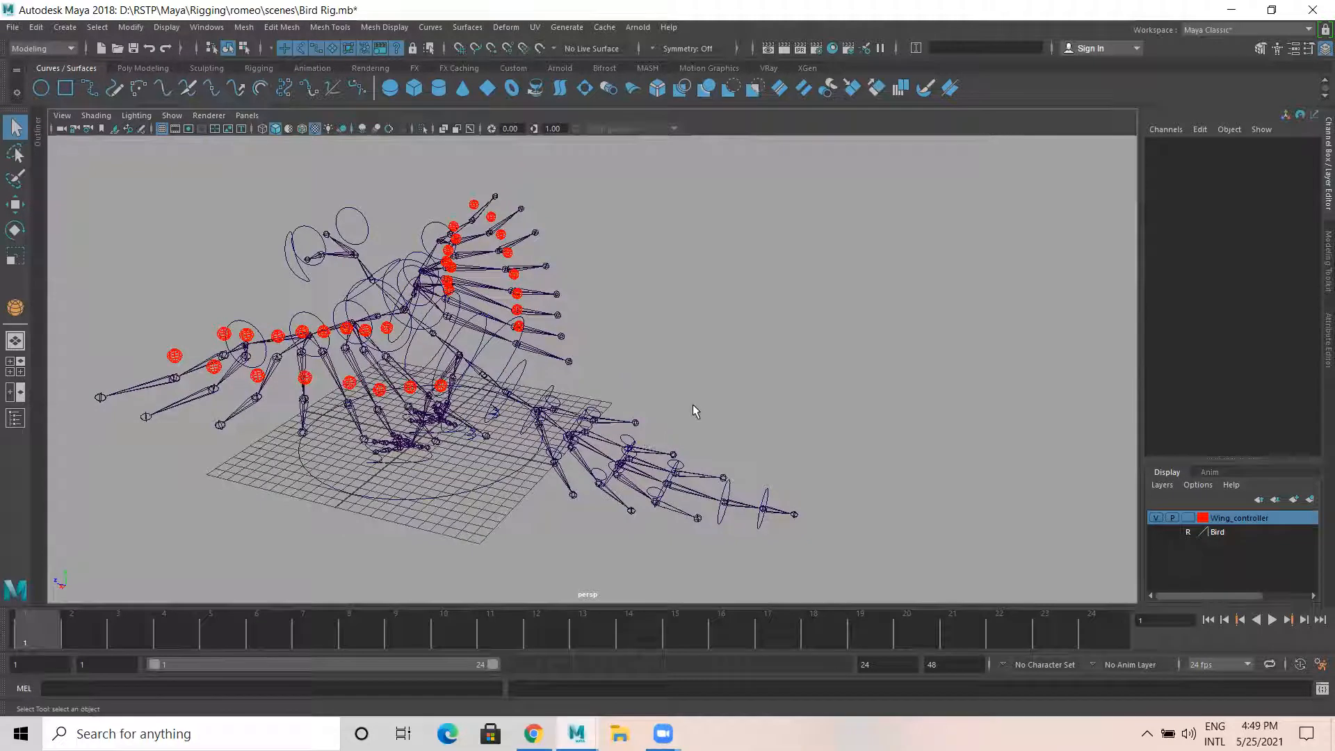